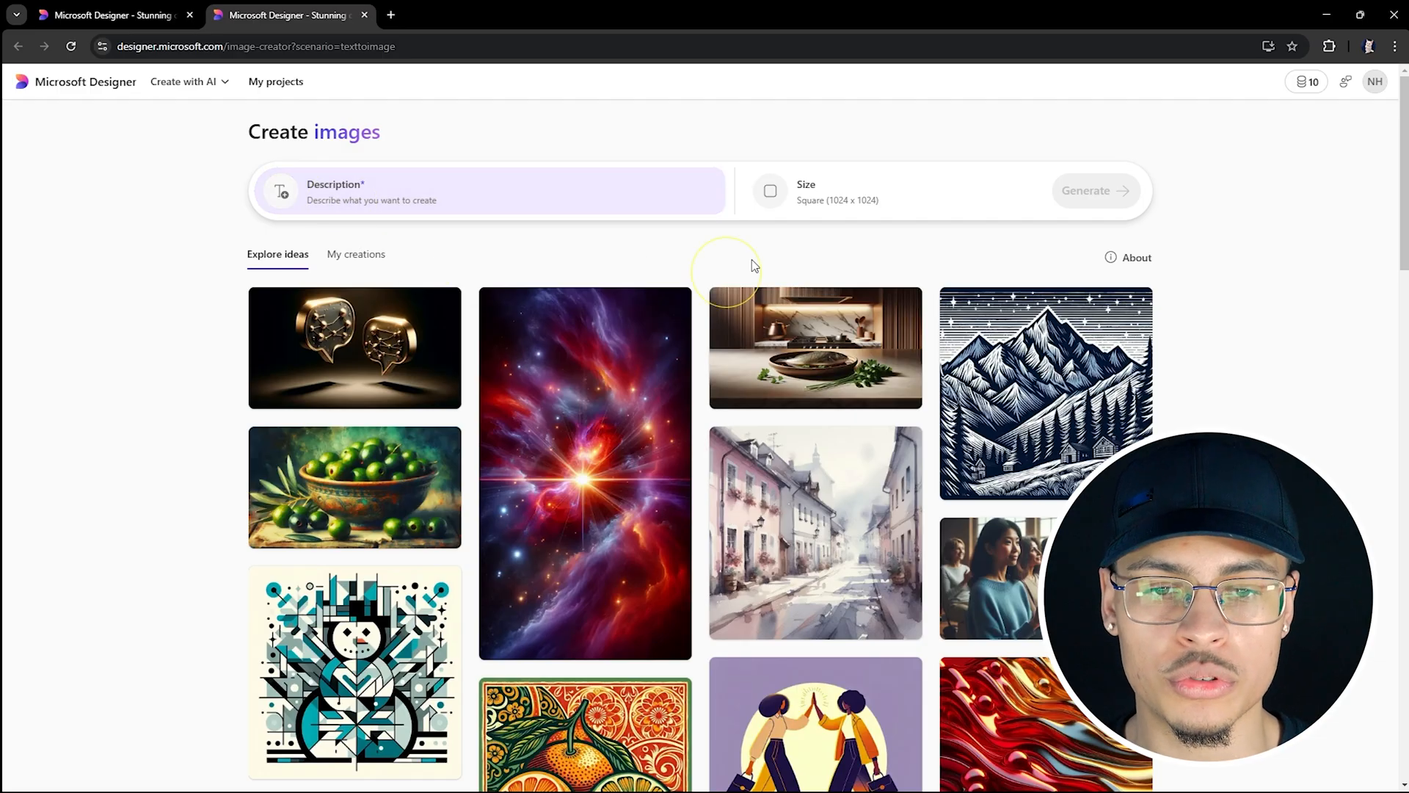
- Set the size of the image to create to Wide (1792 x 1024)
{"action": "left_click", "coordinate": [811, 202]}
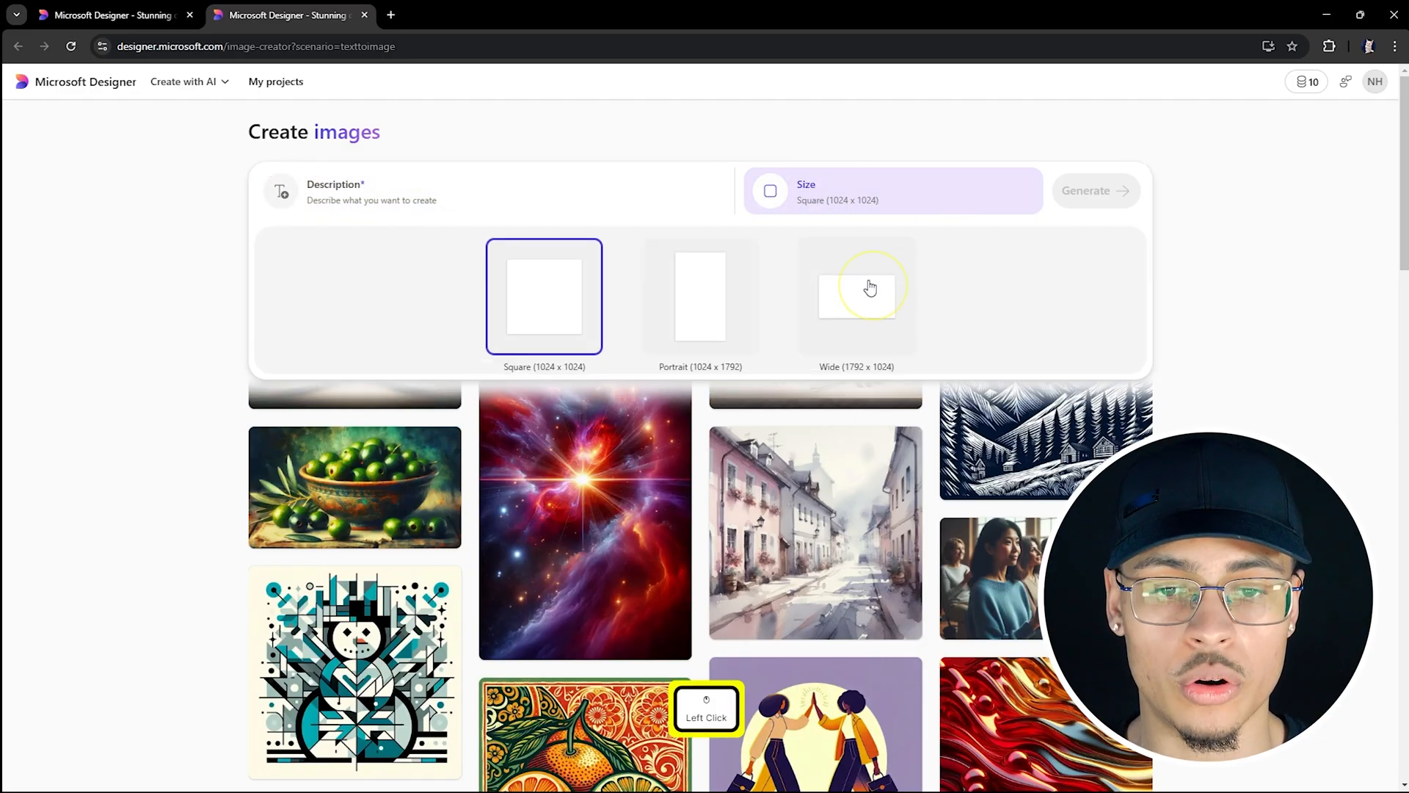
{"action": "left_click", "coordinate": [852, 343]}
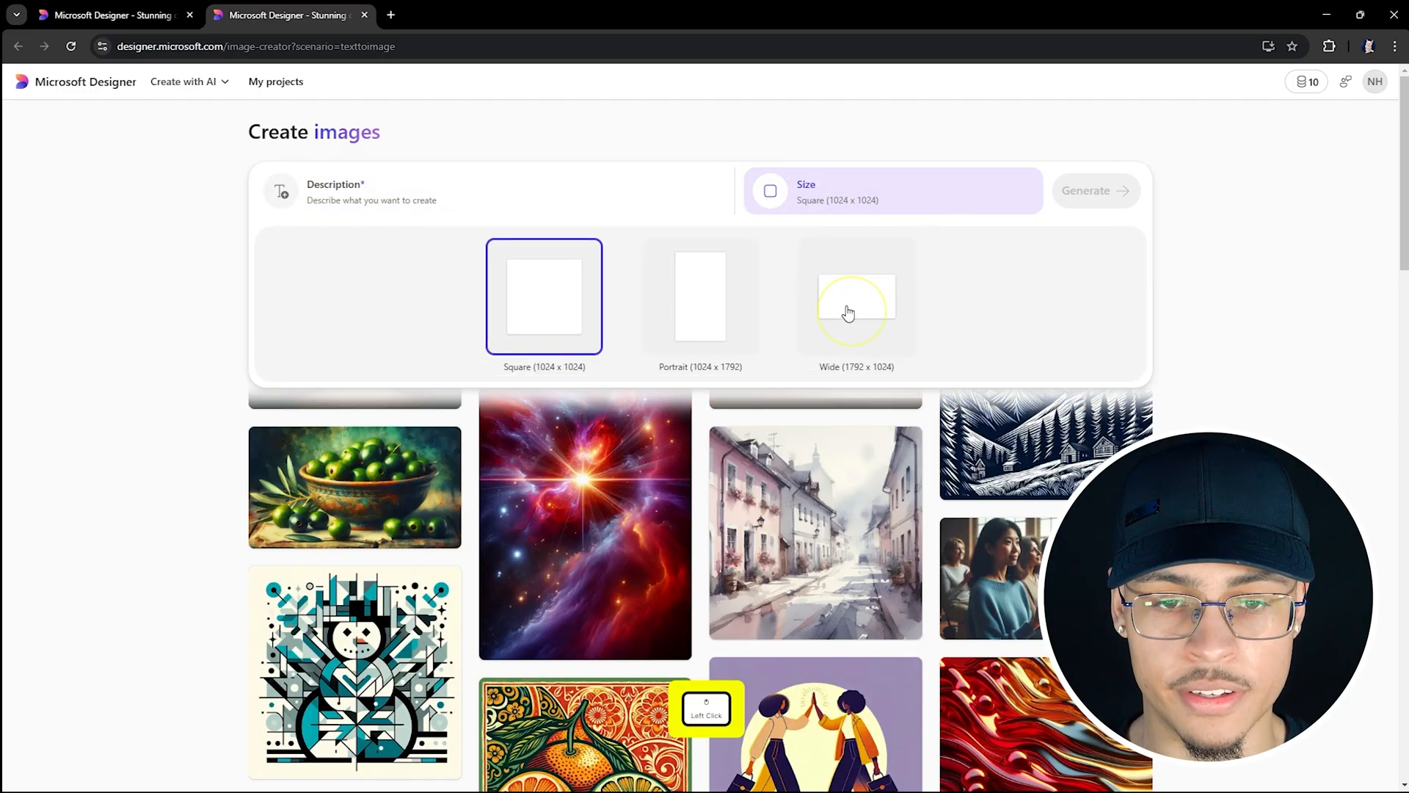
{"action": "left_click", "coordinate": [833, 181]}
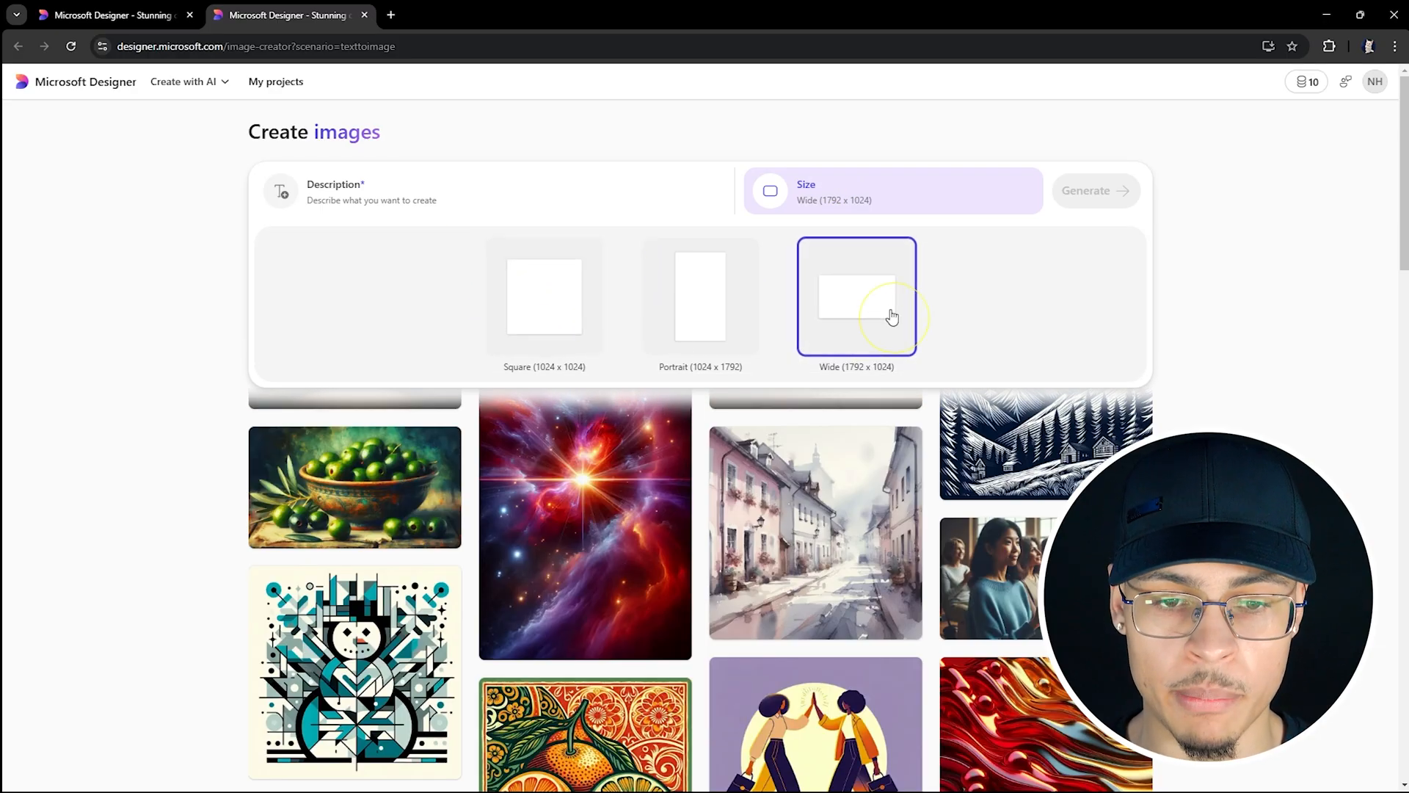
{"action": "left_click_drag", "start_coordinate": [849, 302], "coordinate": [883, 289]}
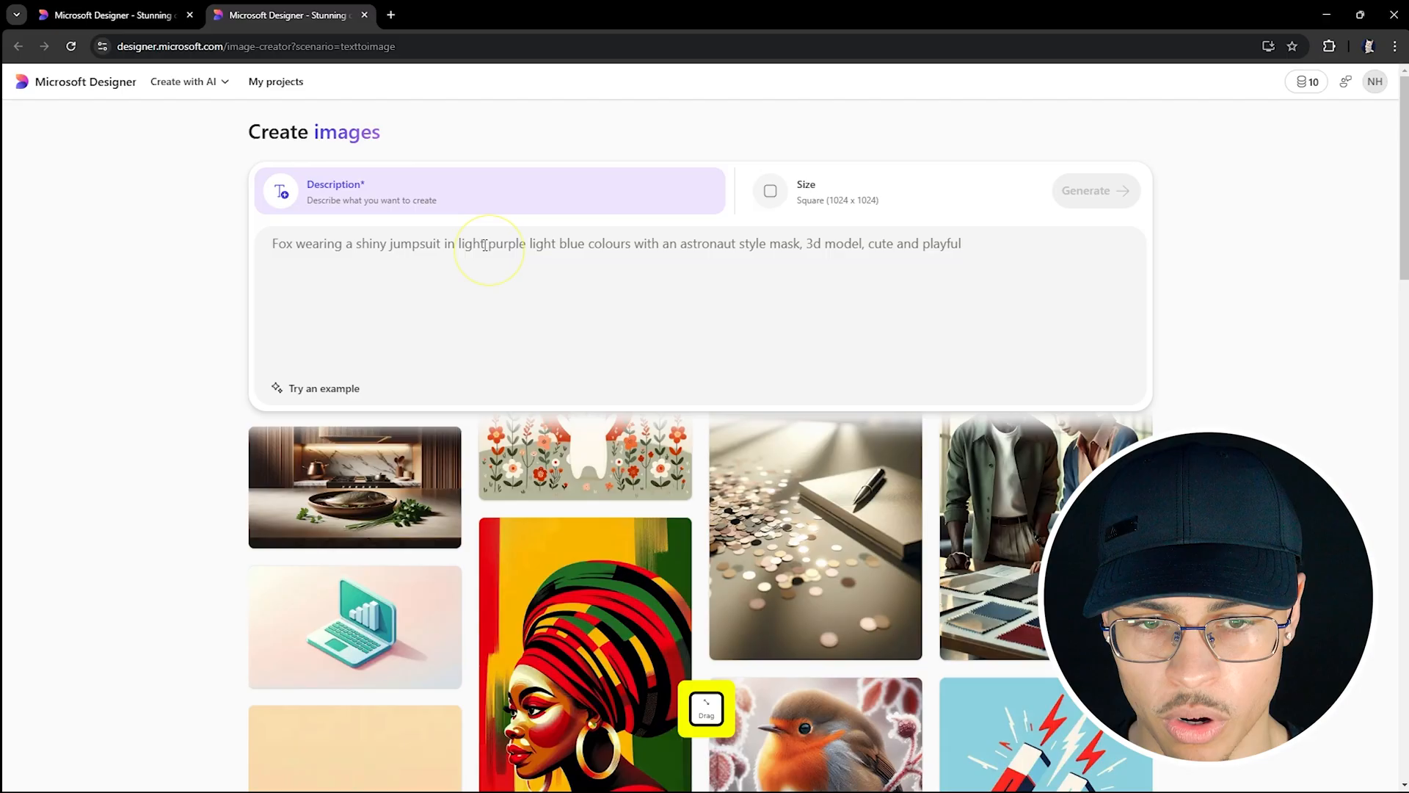
{"action": "left_click", "coordinate": [865, 195]}
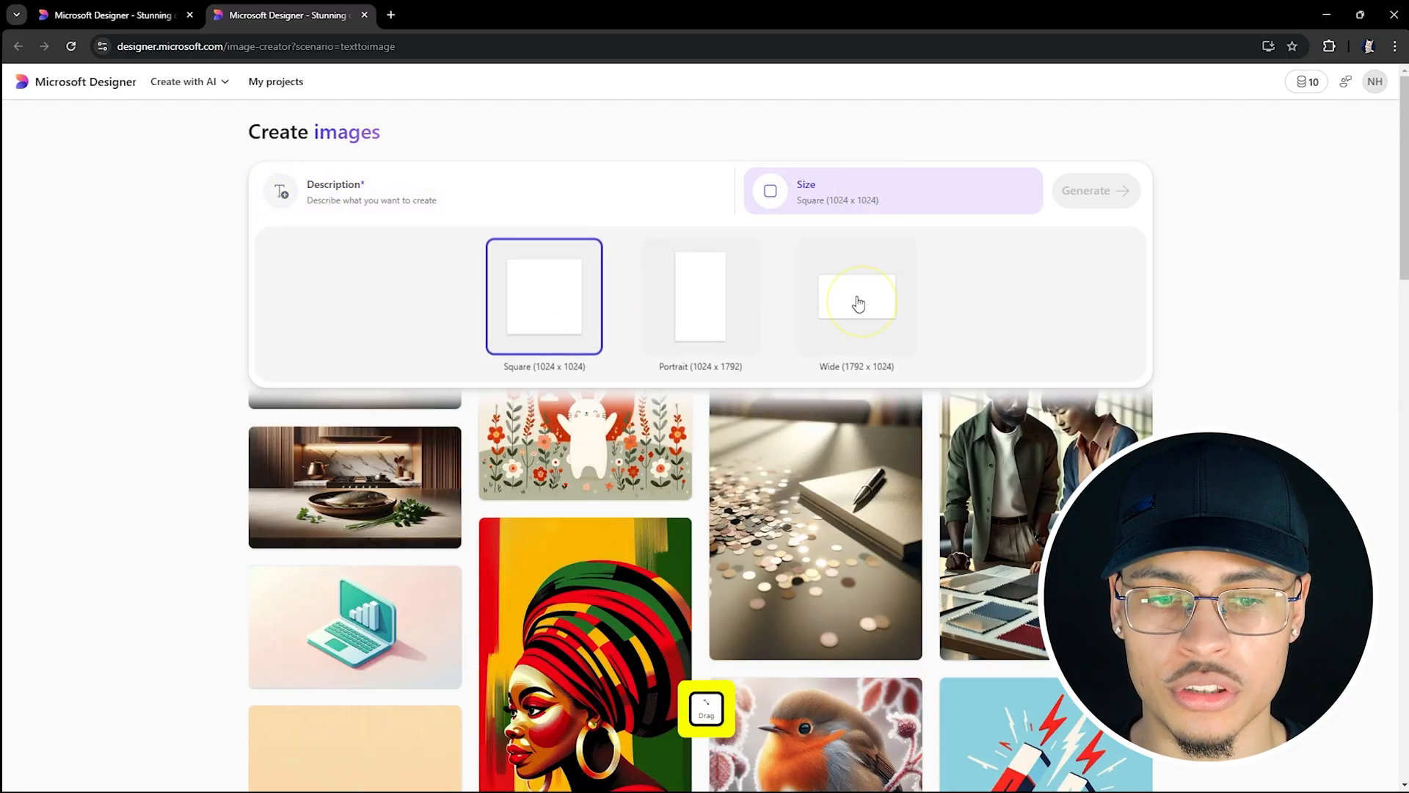
{"action": "left_click", "coordinate": [817, 261]}
- Generate images from the description "2 business men standing in a room" and open the first result
{"action": "left_click", "coordinate": [376, 192]}
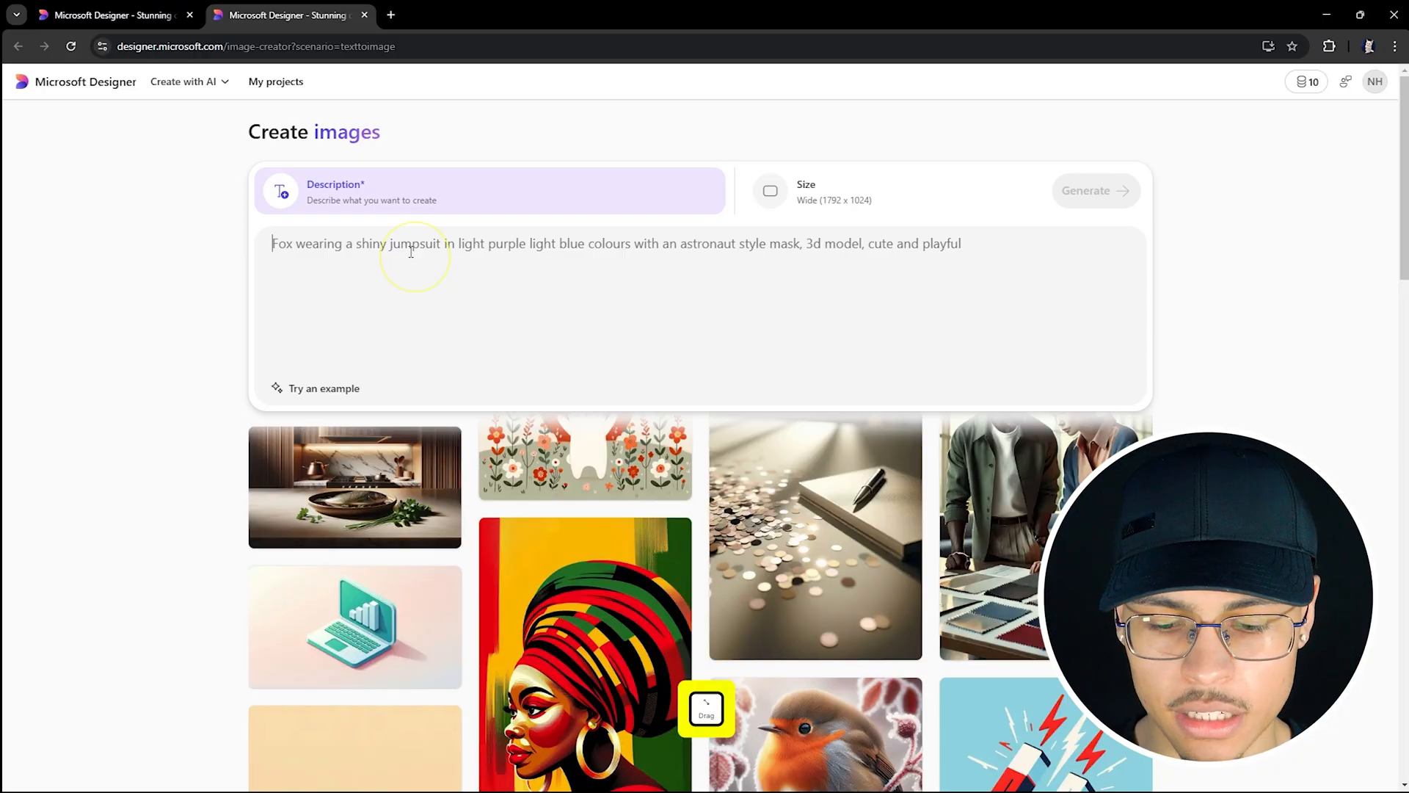
{"action": "type", "text": "2 business men"}
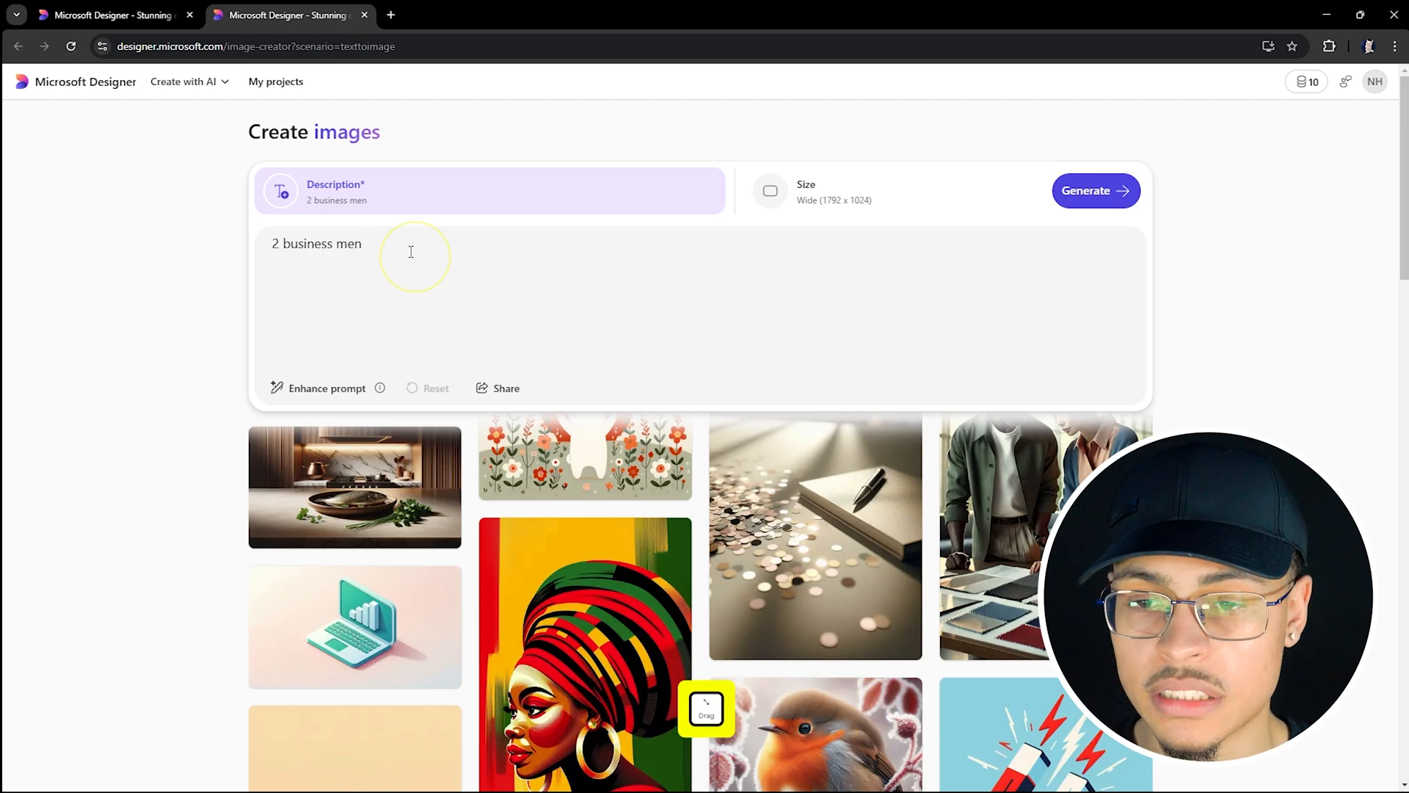
{"action": "type", "text": " standing in a"}
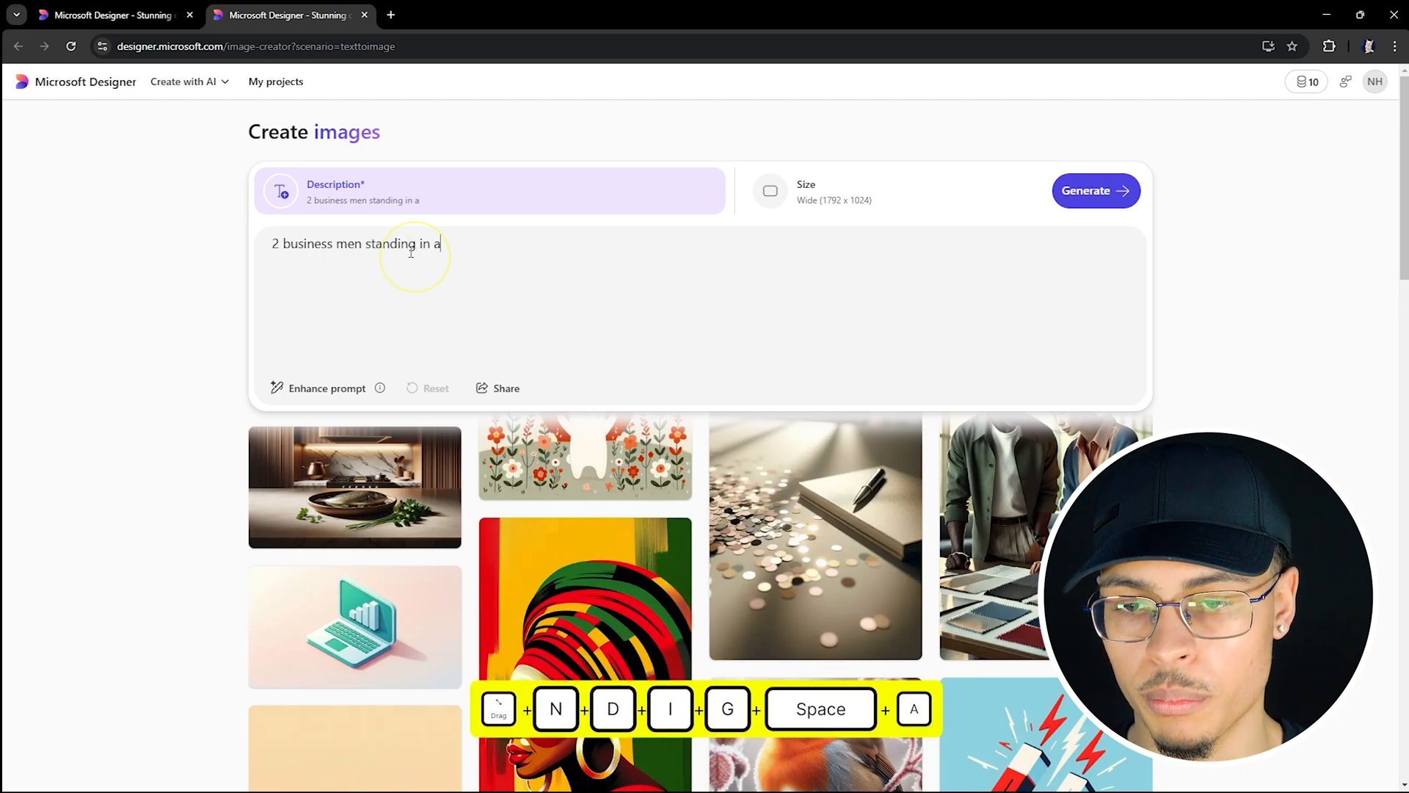
{"action": "type", "text": " room"}
{"action": "key", "text": "Return"}
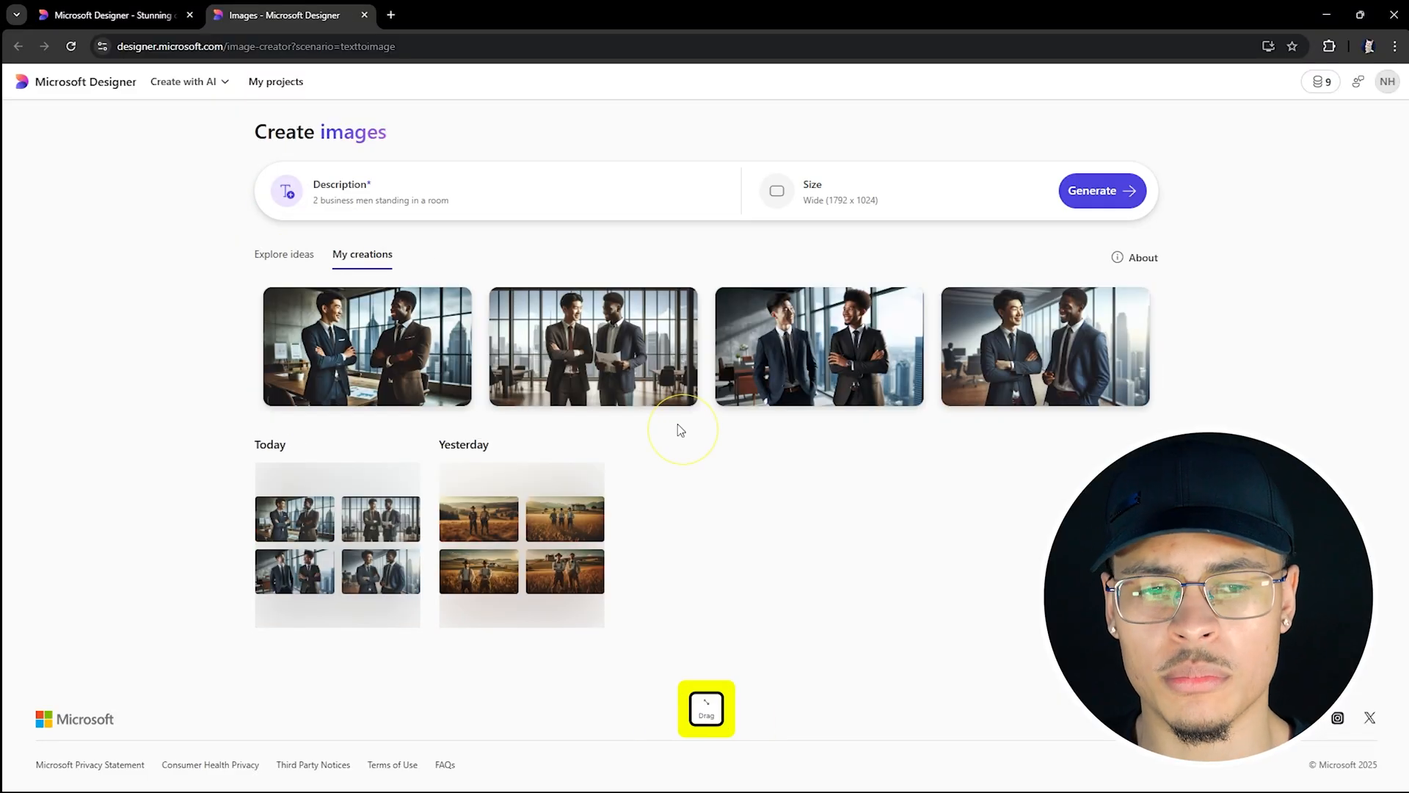
{"action": "left_click", "coordinate": [397, 391]}
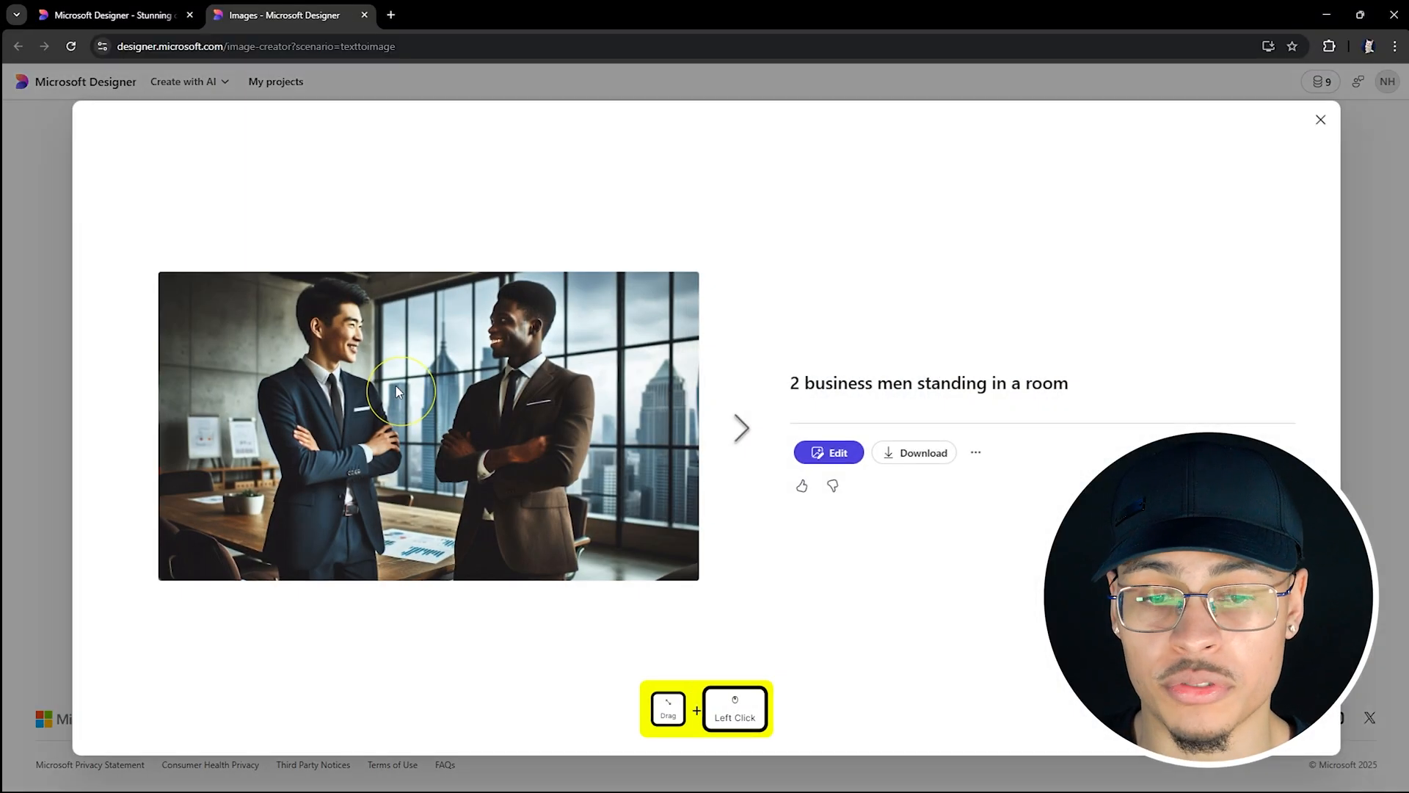
{"action": "left_click", "coordinate": [725, 506]}
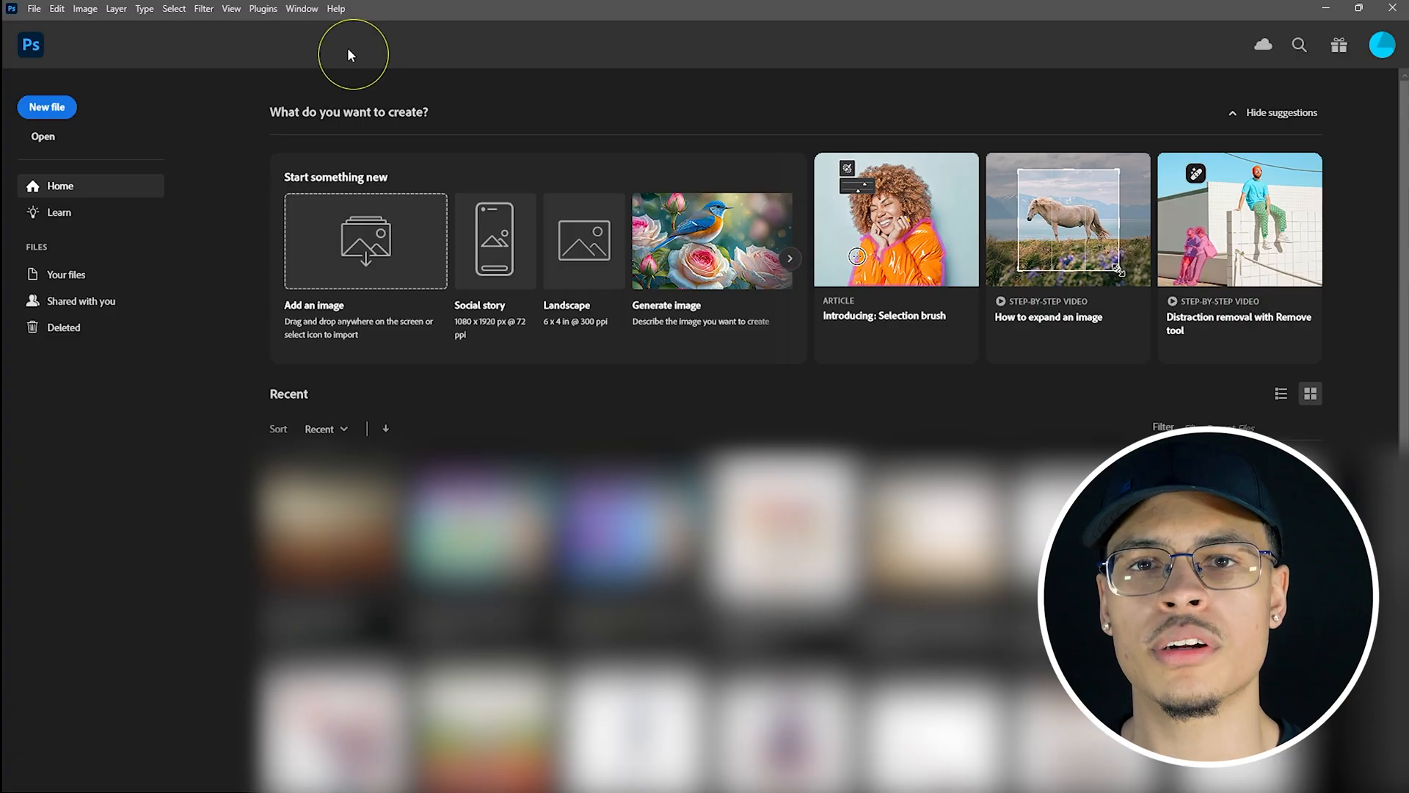
- Switch to Photoshop and create a 1920 x 1080 pixel document at 300 pixels/inch named "Image"
{"action": "left_click", "coordinate": [49, 118]}
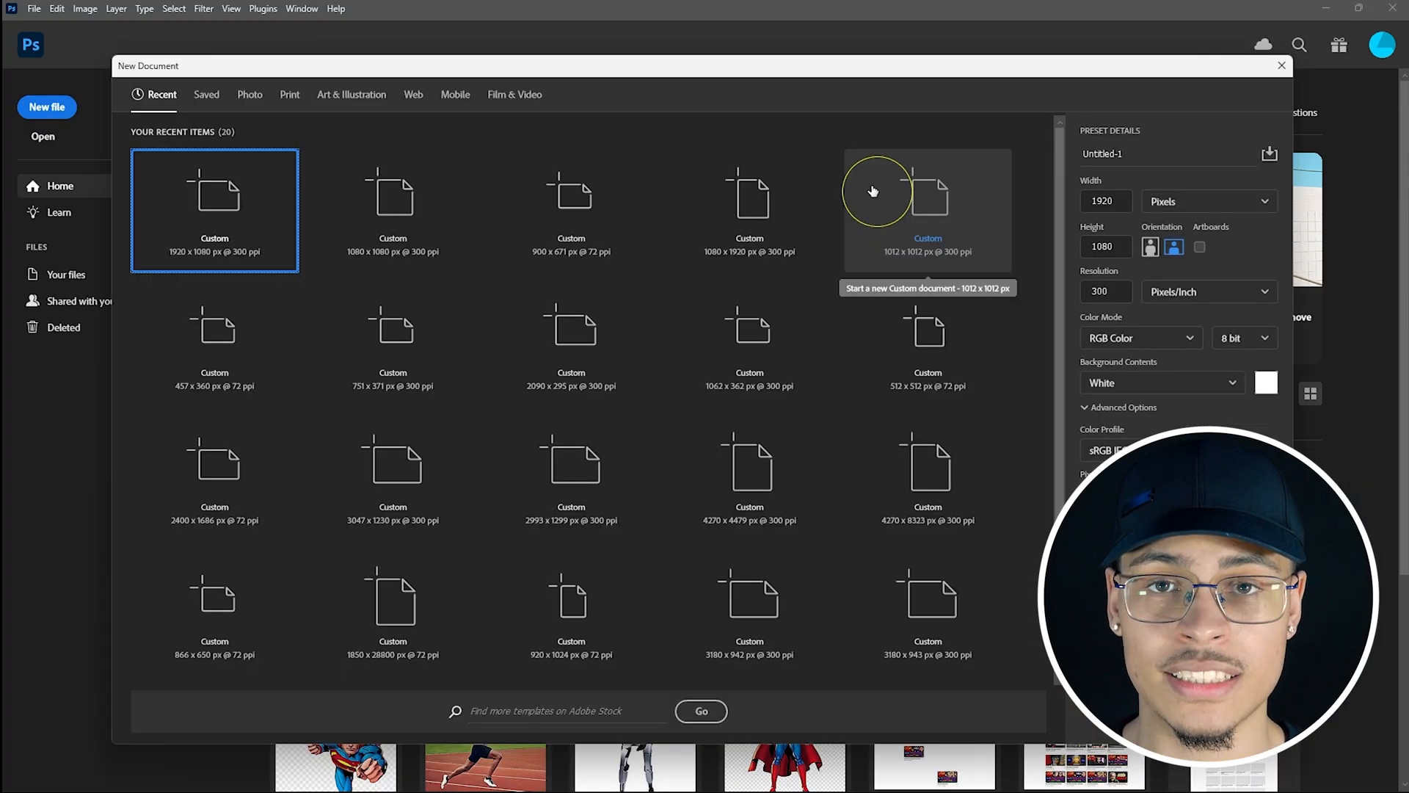
{"action": "left_click", "coordinate": [1104, 201]}
{"action": "left_click", "coordinate": [1205, 203]}
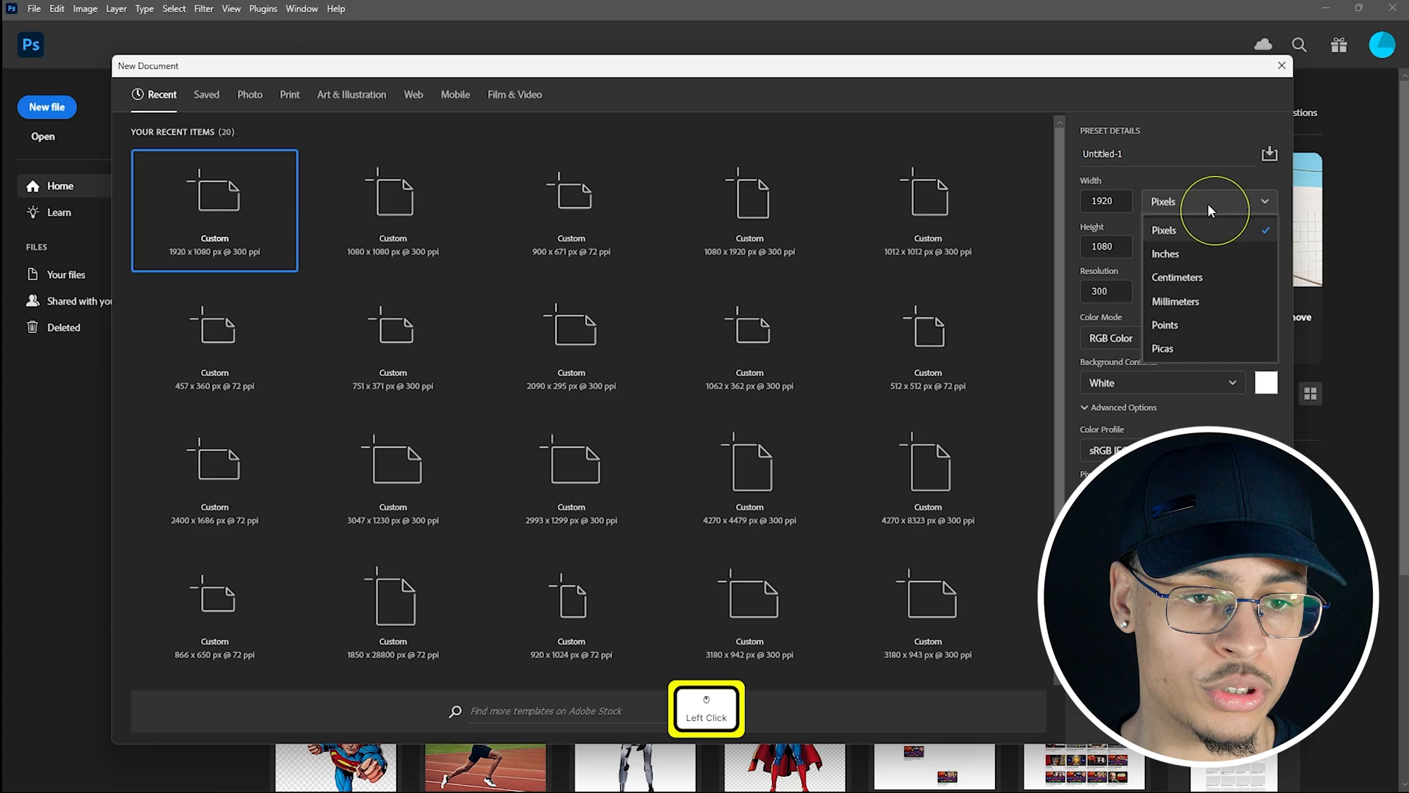
{"action": "left_click", "coordinate": [1167, 201]}
{"action": "left_click", "coordinate": [1123, 200]}
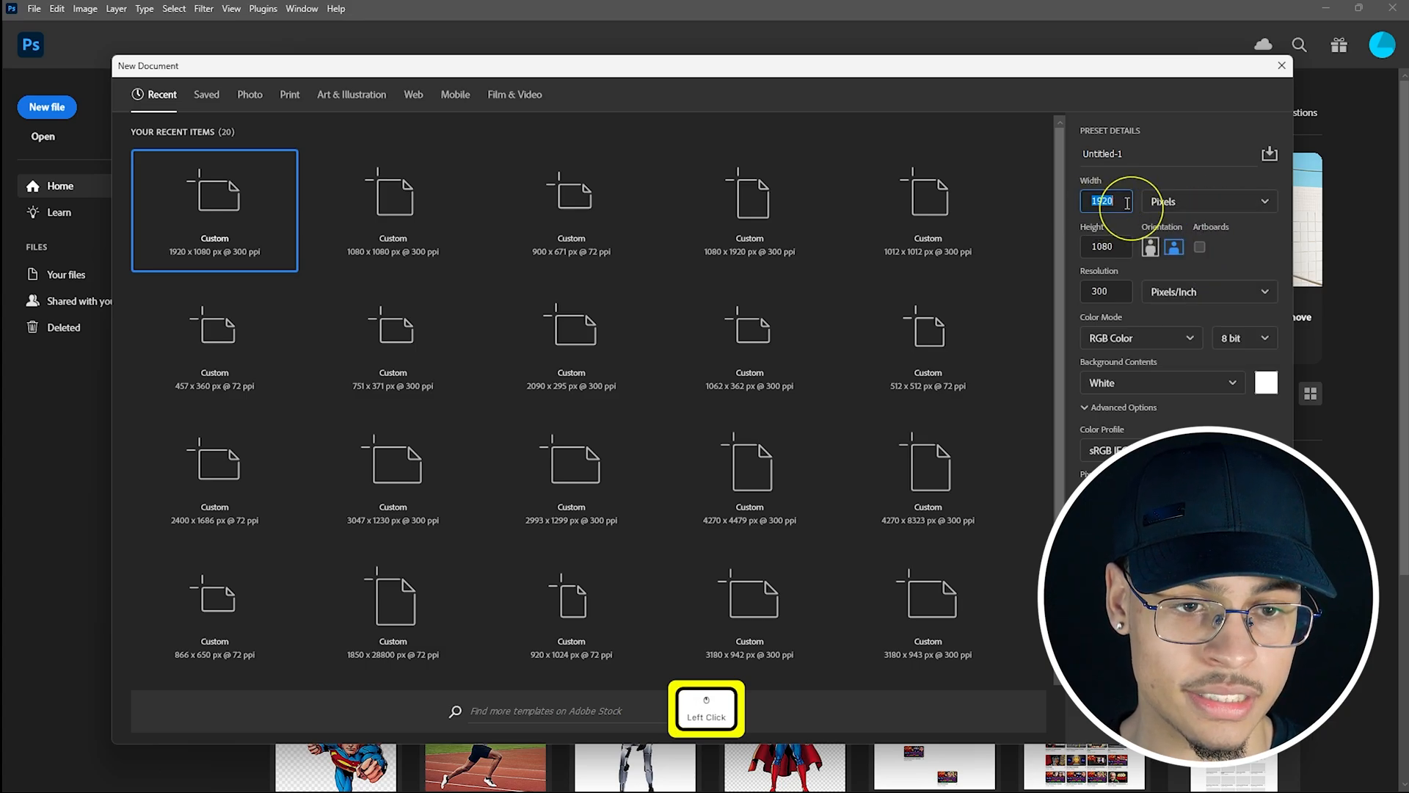
{"action": "left_click", "coordinate": [1108, 247]}
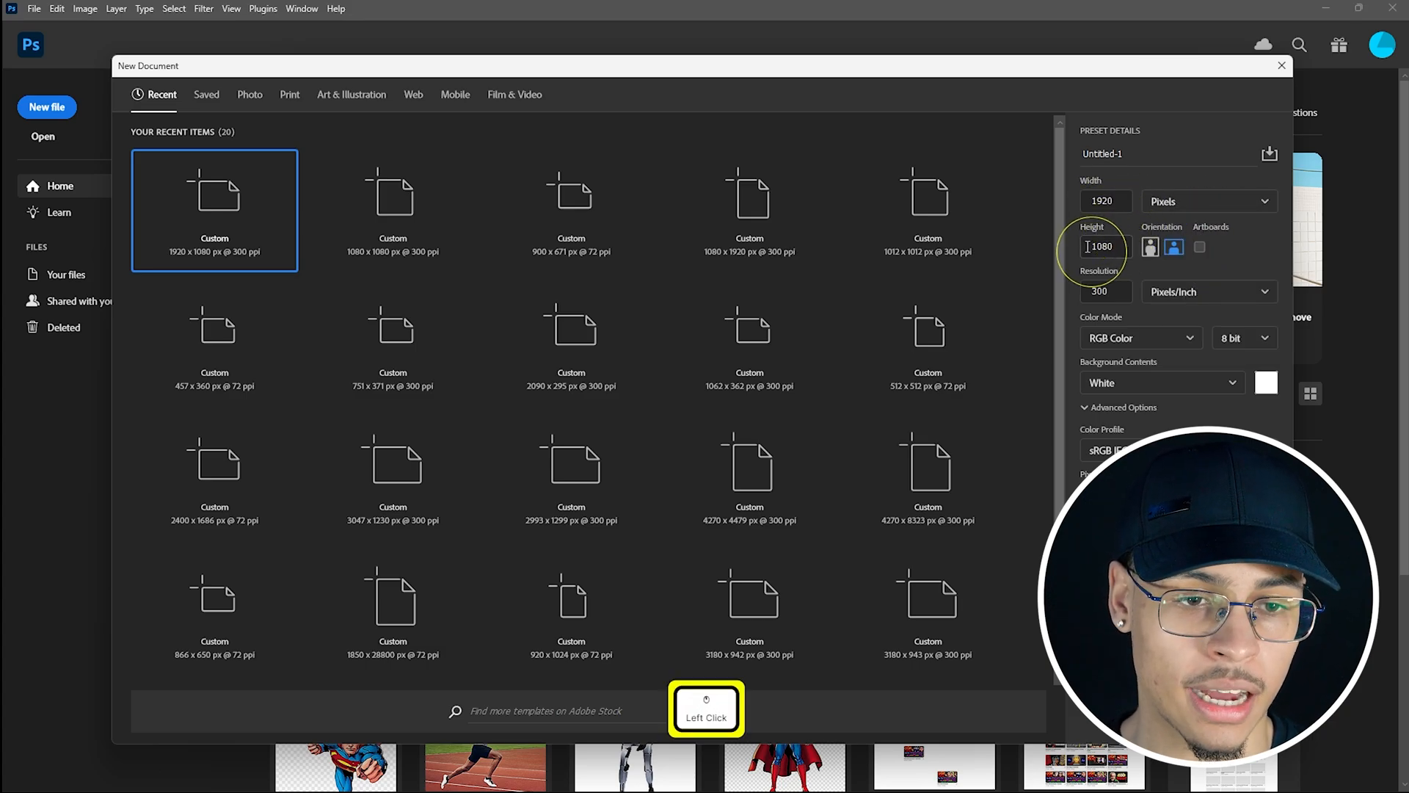
{"action": "left_click", "coordinate": [1104, 288]}
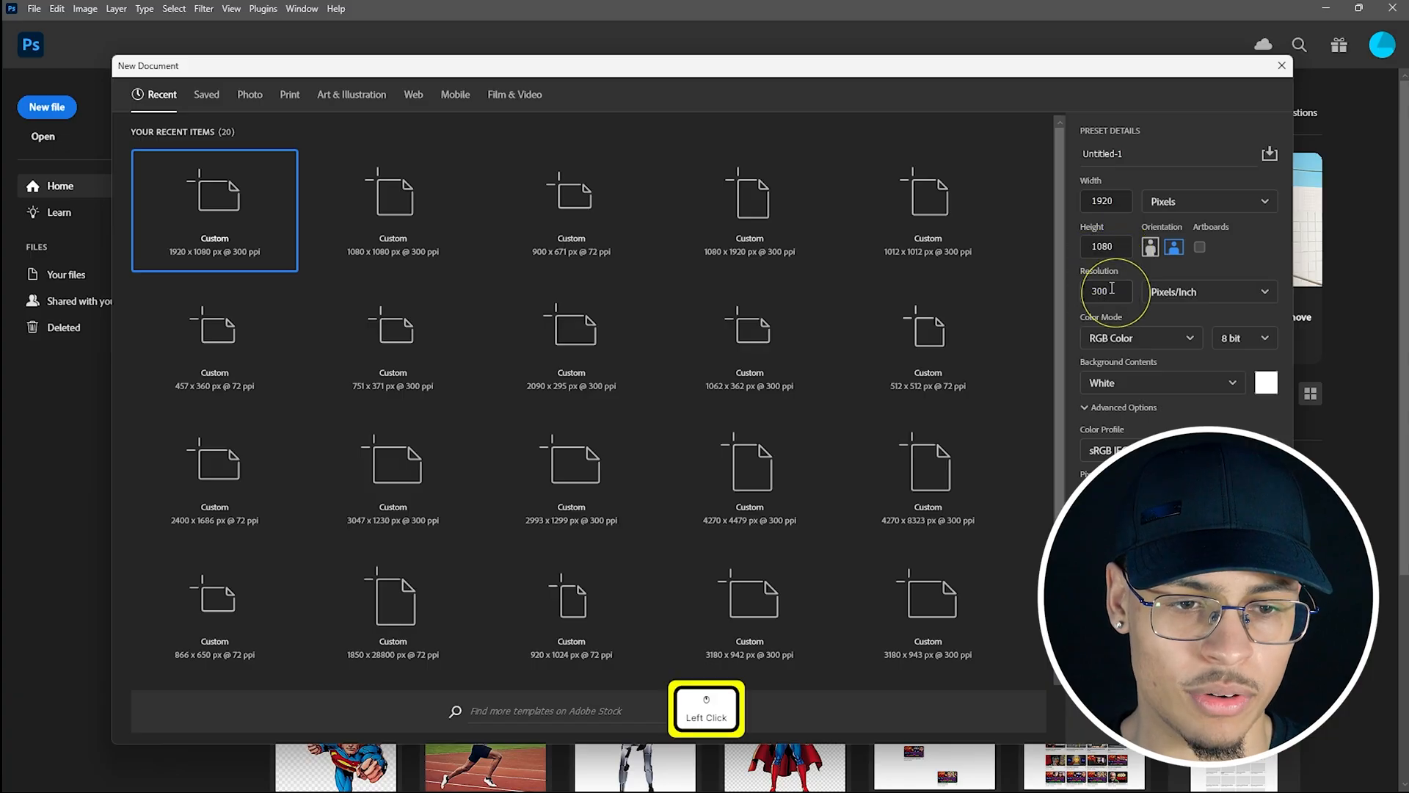
{"action": "left_click", "coordinate": [1124, 153]}
{"action": "left_click", "coordinate": [1073, 158], "text": "shift"}
{"action": "type", "text": "Image"}
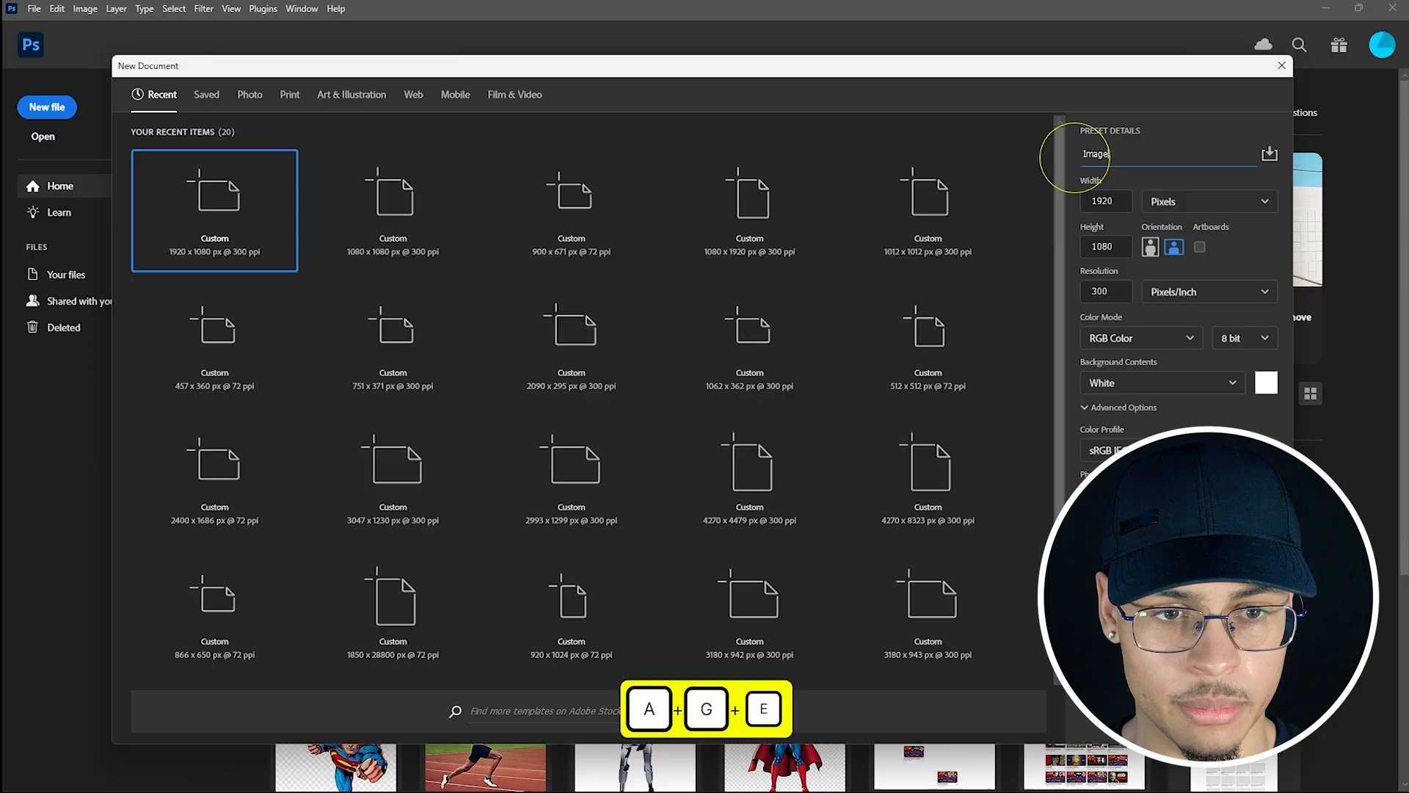
{"action": "key", "text": "Return"}
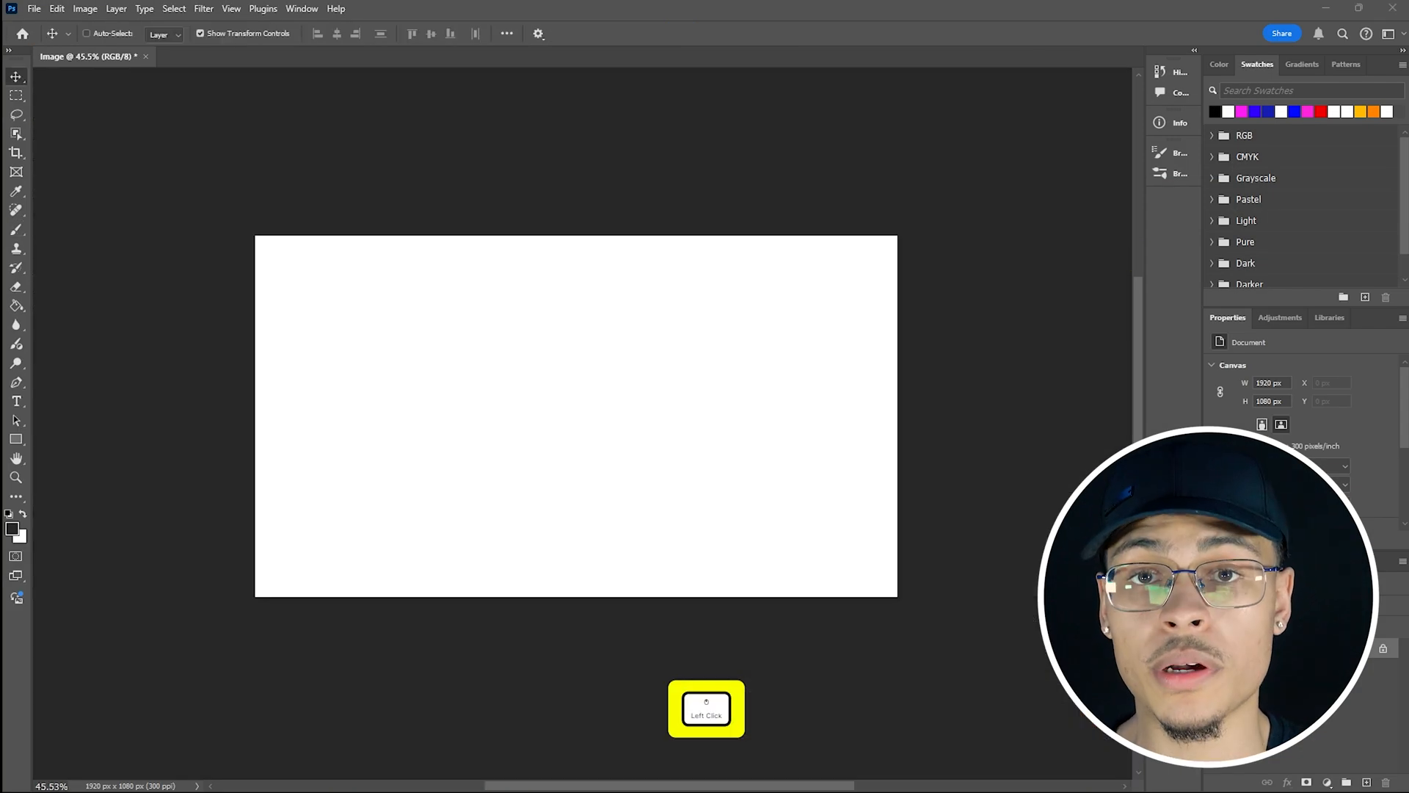
- Place the picture of the two men in a field and scale it to about 34.37% so it fills the canvas
{"action": "left_click_drag", "start_coordinate": [506, 789], "coordinate": [524, 478]}
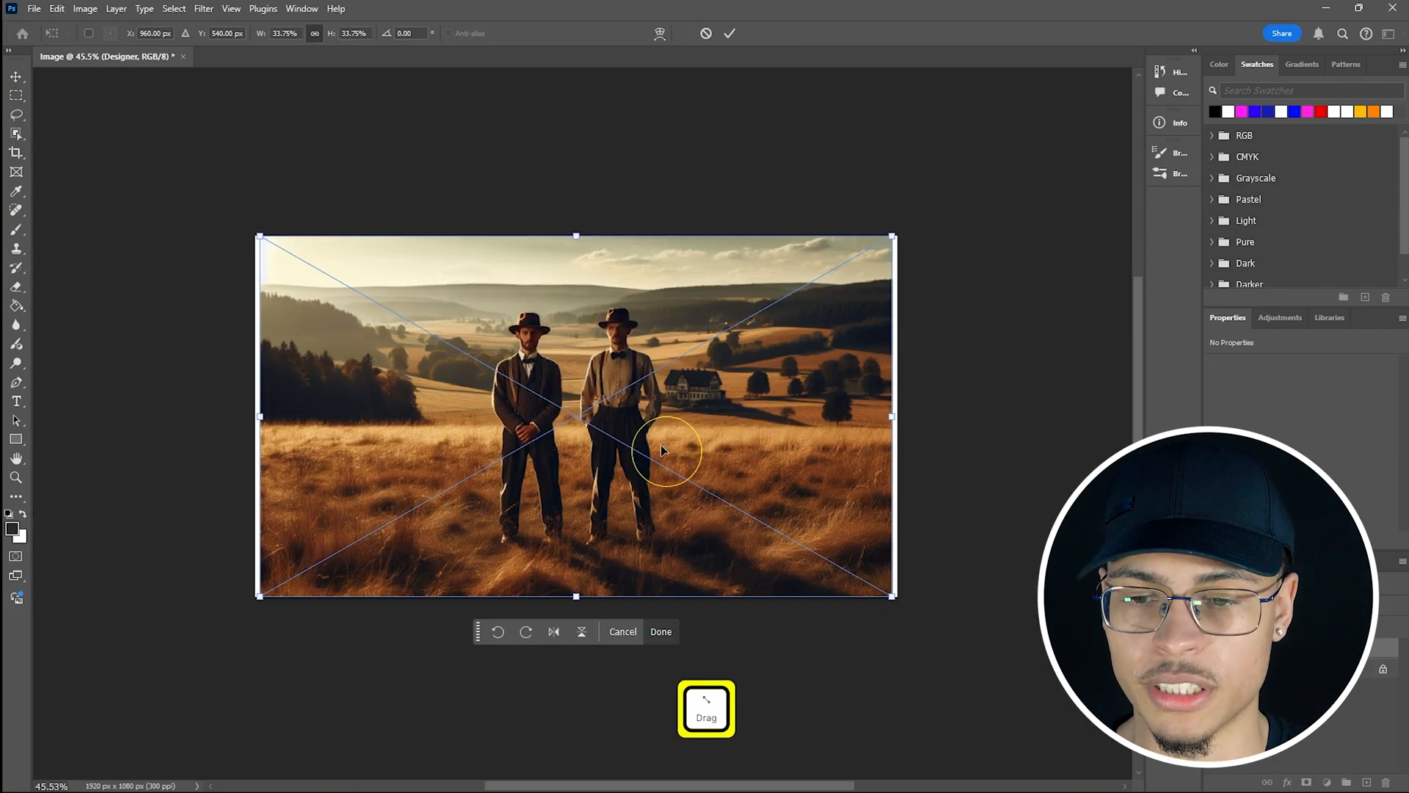
{"action": "left_click_drag", "start_coordinate": [340, 289], "coordinate": [342, 290]}
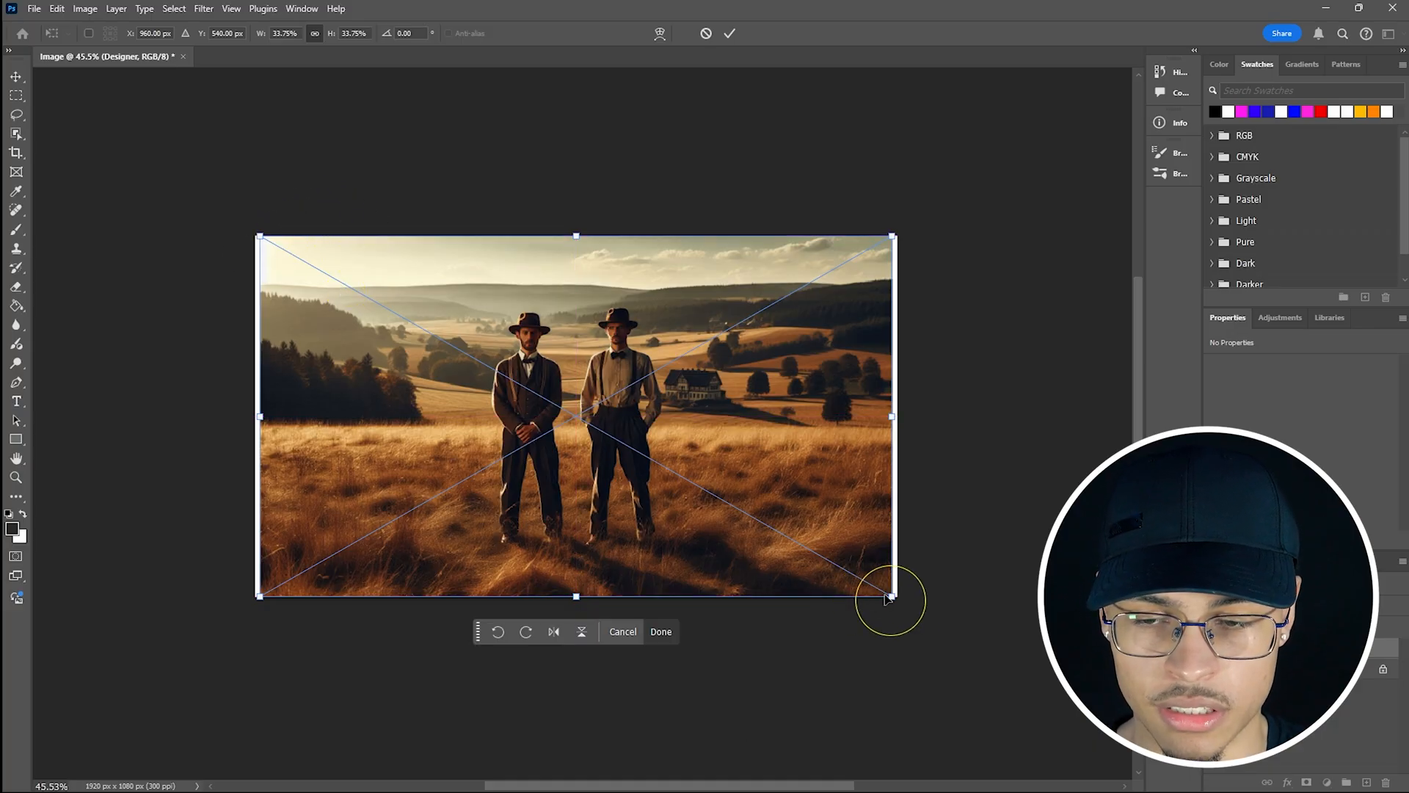
{"action": "left_click_drag", "start_coordinate": [581, 315], "coordinate": [575, 315]}
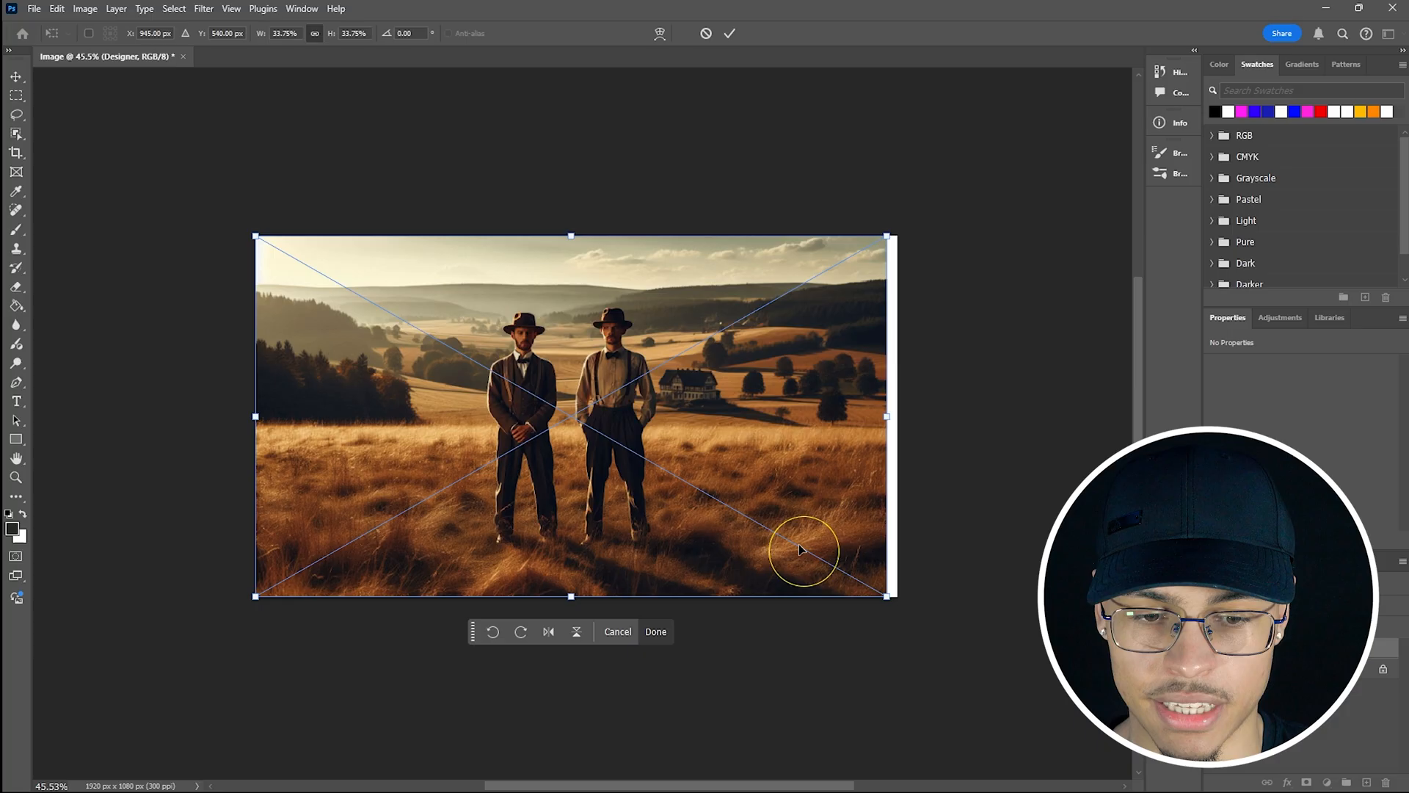
{"action": "left_click_drag", "start_coordinate": [893, 597], "coordinate": [899, 603]}
{"action": "left_click", "coordinate": [661, 638]}
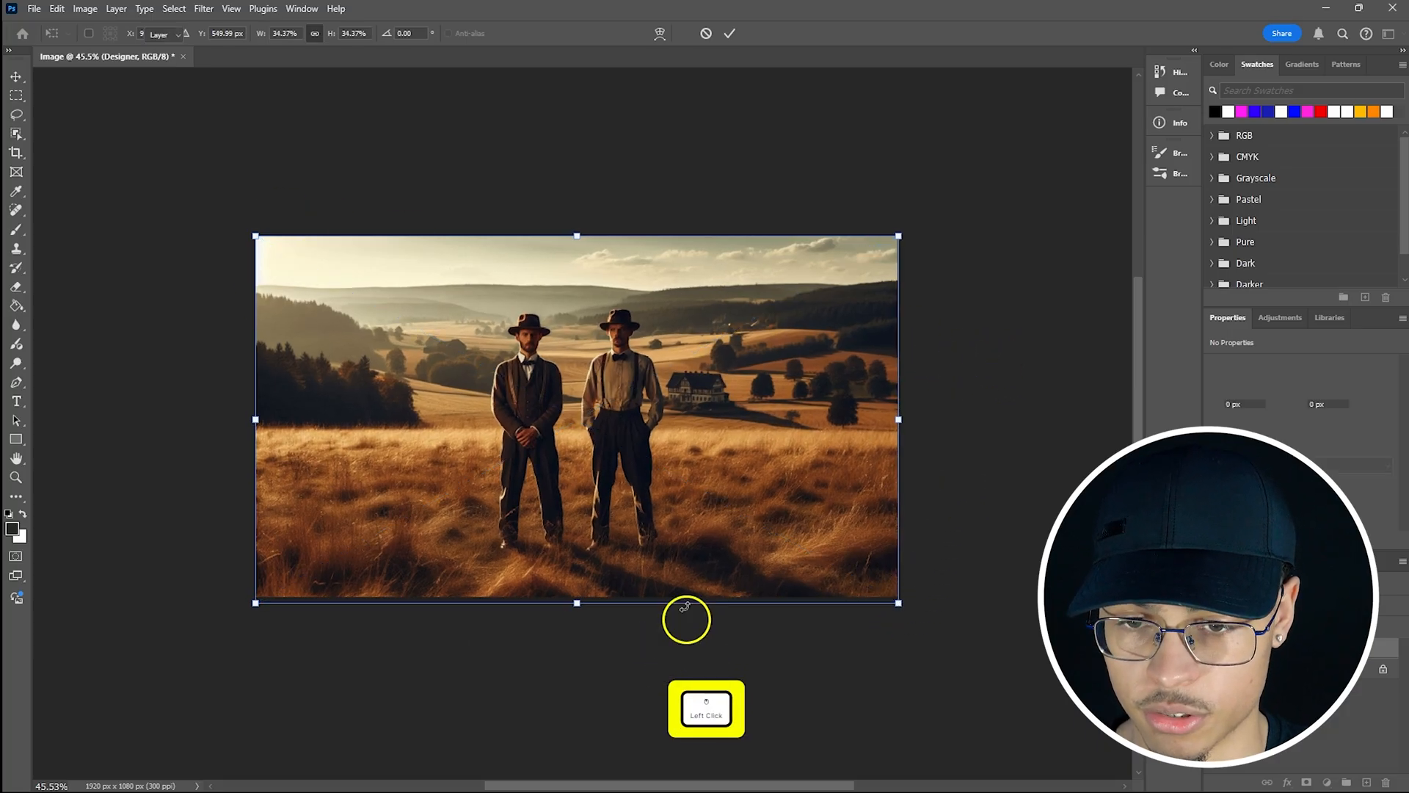
- Delete the white Background layer beneath the placed picture
{"action": "left_click", "coordinate": [1316, 677]}
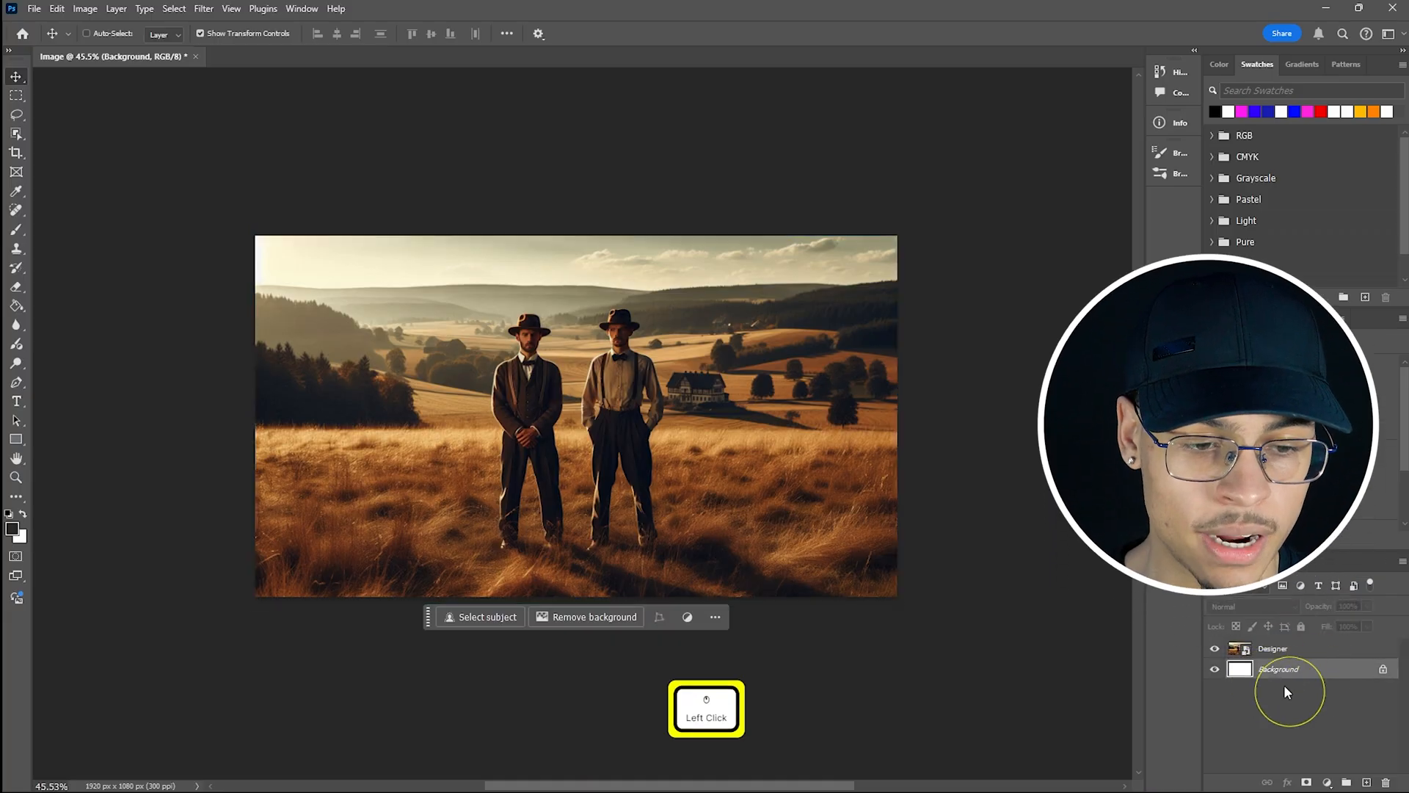
{"action": "key", "text": "Delete"}
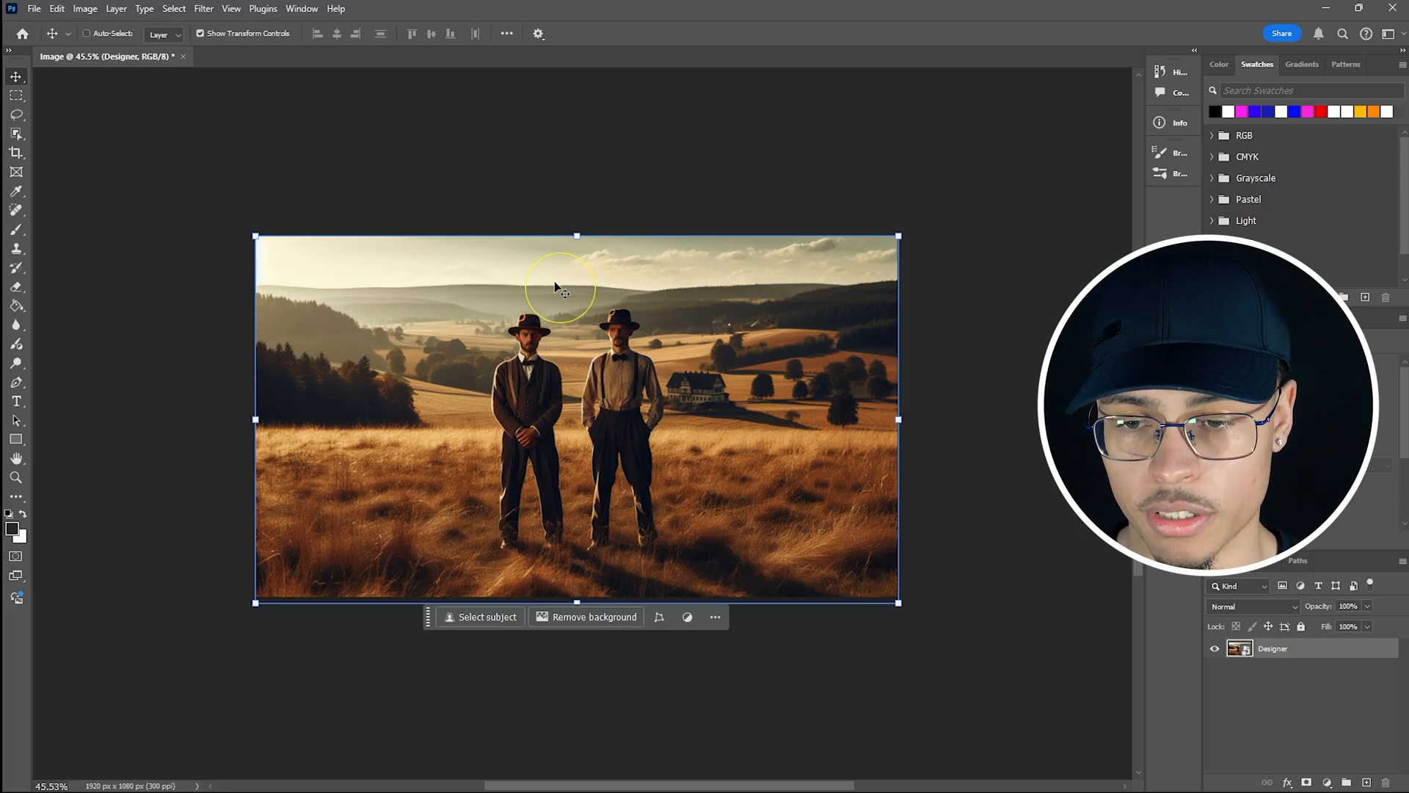
- Extend the crop frame above and below the picture to about 1926 x 1883 px
{"action": "left_click", "coordinate": [17, 153]}
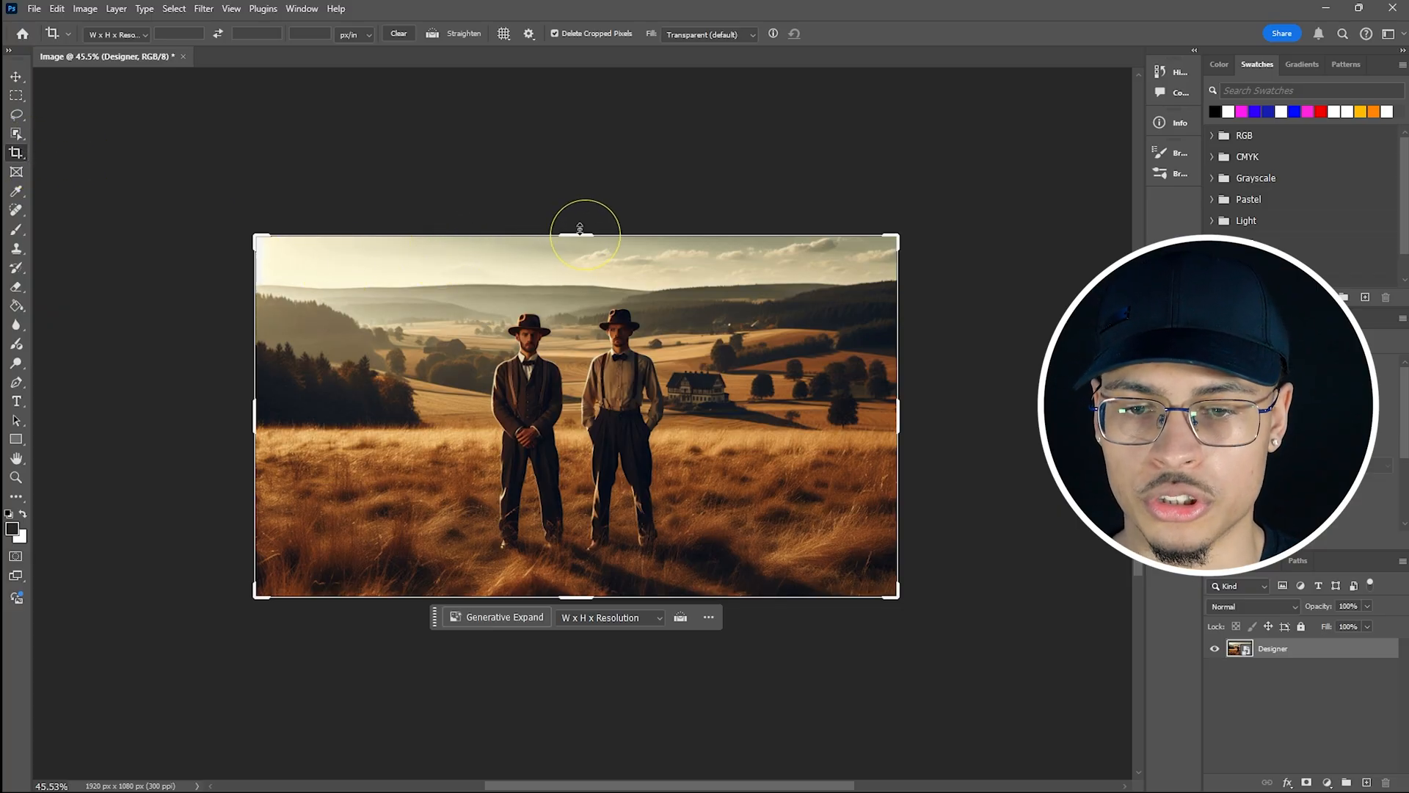
{"action": "left_click_drag", "start_coordinate": [581, 235], "coordinate": [585, 176]}
{"action": "scroll", "coordinate": [604, 560], "scroll_direction": "down", "scroll_amount": 2}
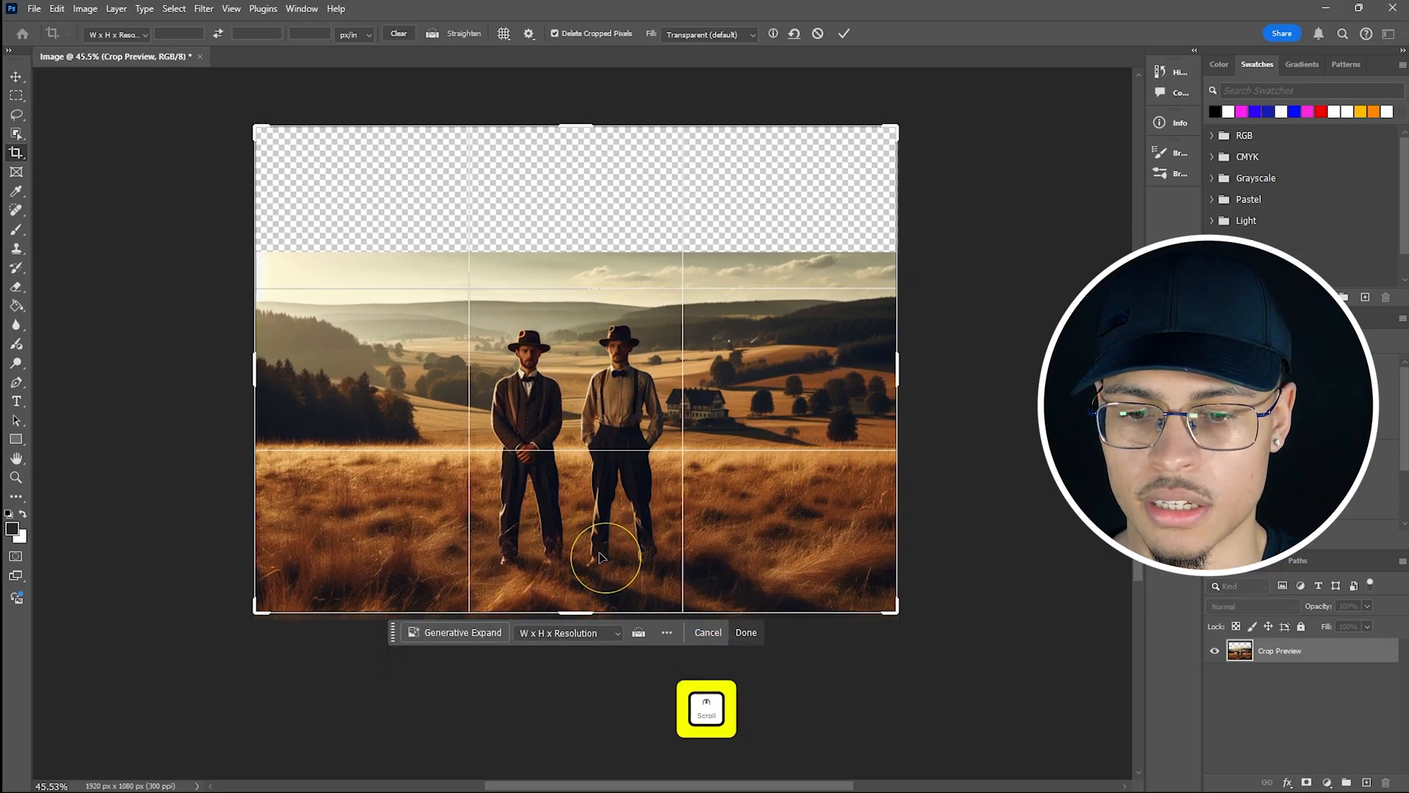
{"action": "left_click_drag", "start_coordinate": [574, 601], "coordinate": [583, 670]}
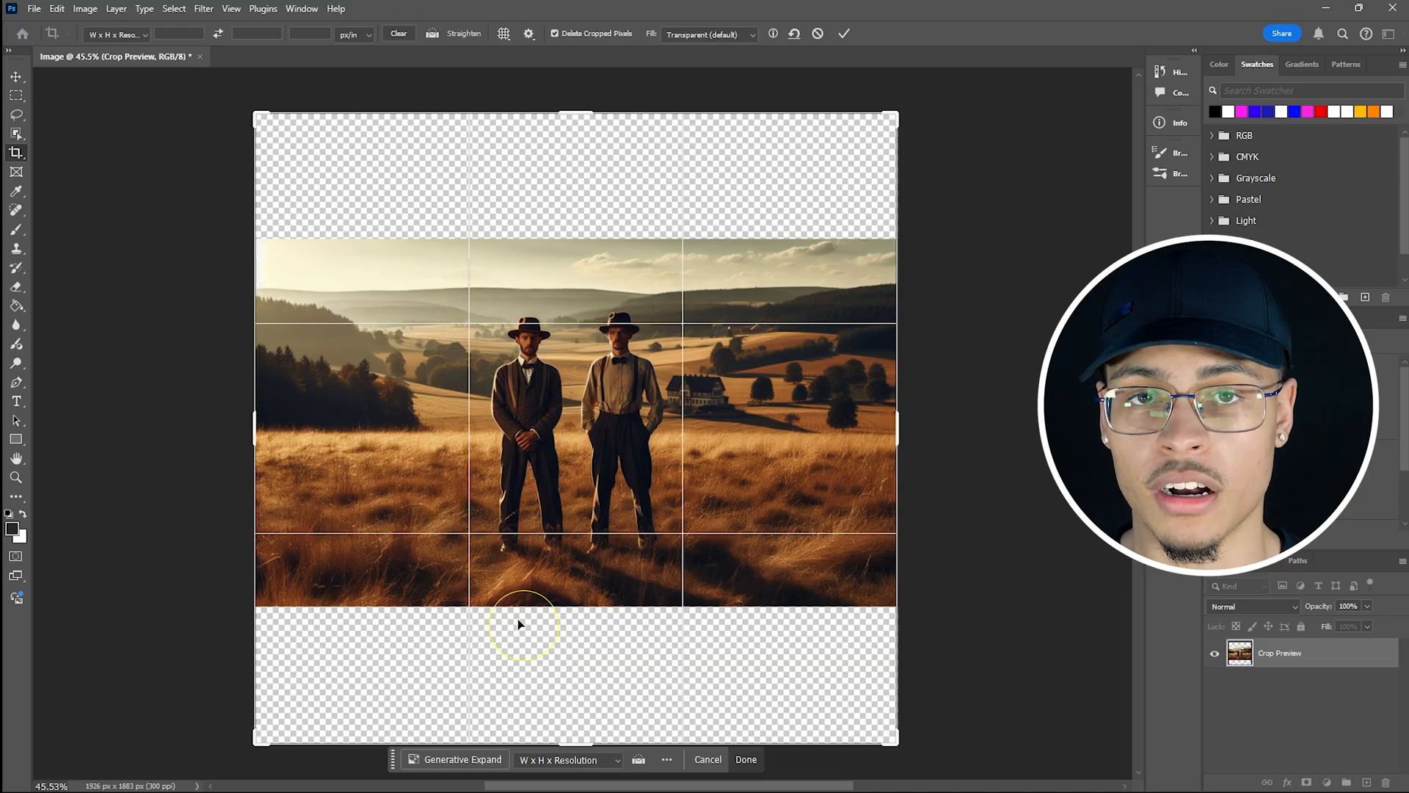
- Fill the empty areas above and below the picture using Generative Expand without a prompt
{"action": "left_click", "coordinate": [453, 761]}
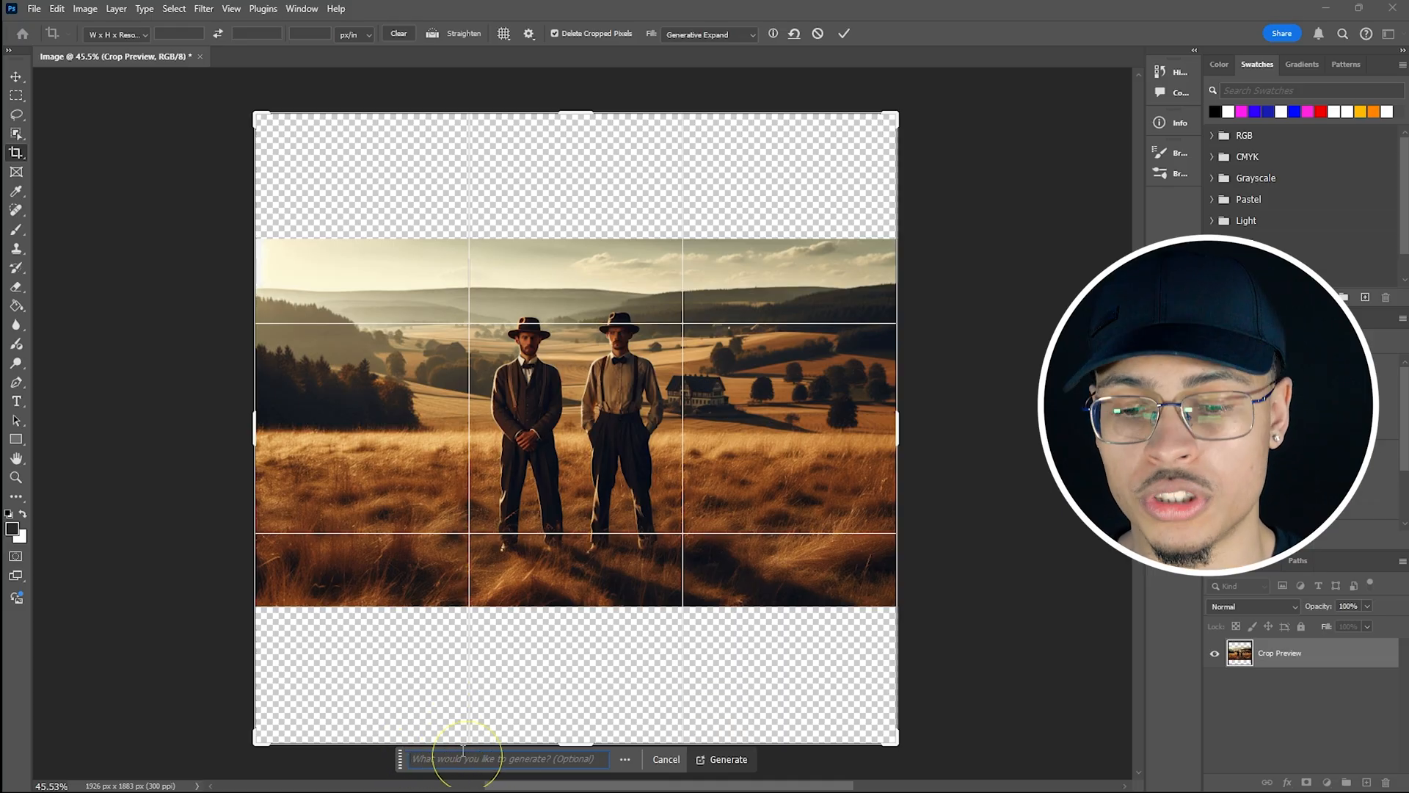
{"action": "scroll", "coordinate": [501, 721], "scroll_direction": "down", "scroll_amount": 1}
{"action": "left_click_drag", "start_coordinate": [405, 758], "coordinate": [465, 212]}
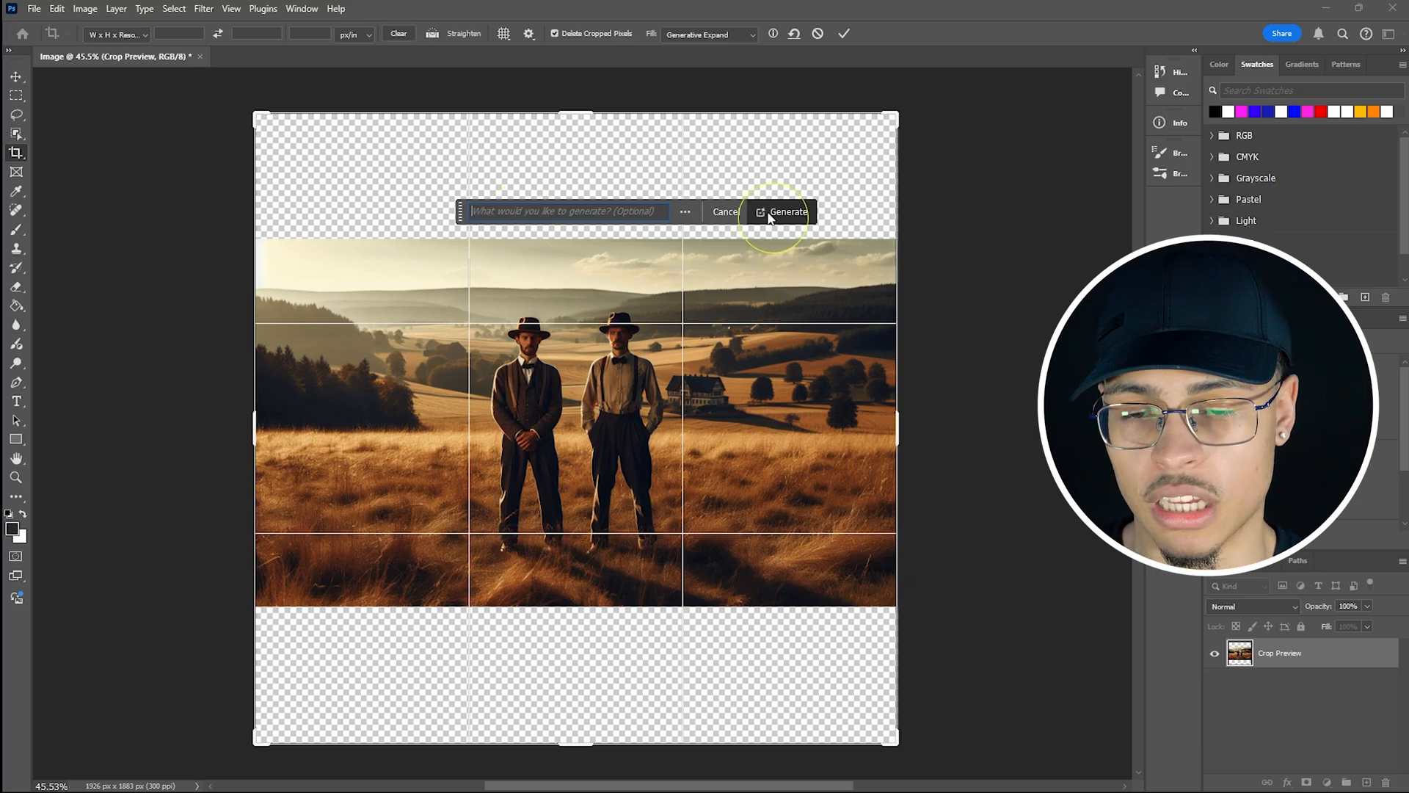
{"action": "left_click", "coordinate": [769, 217]}
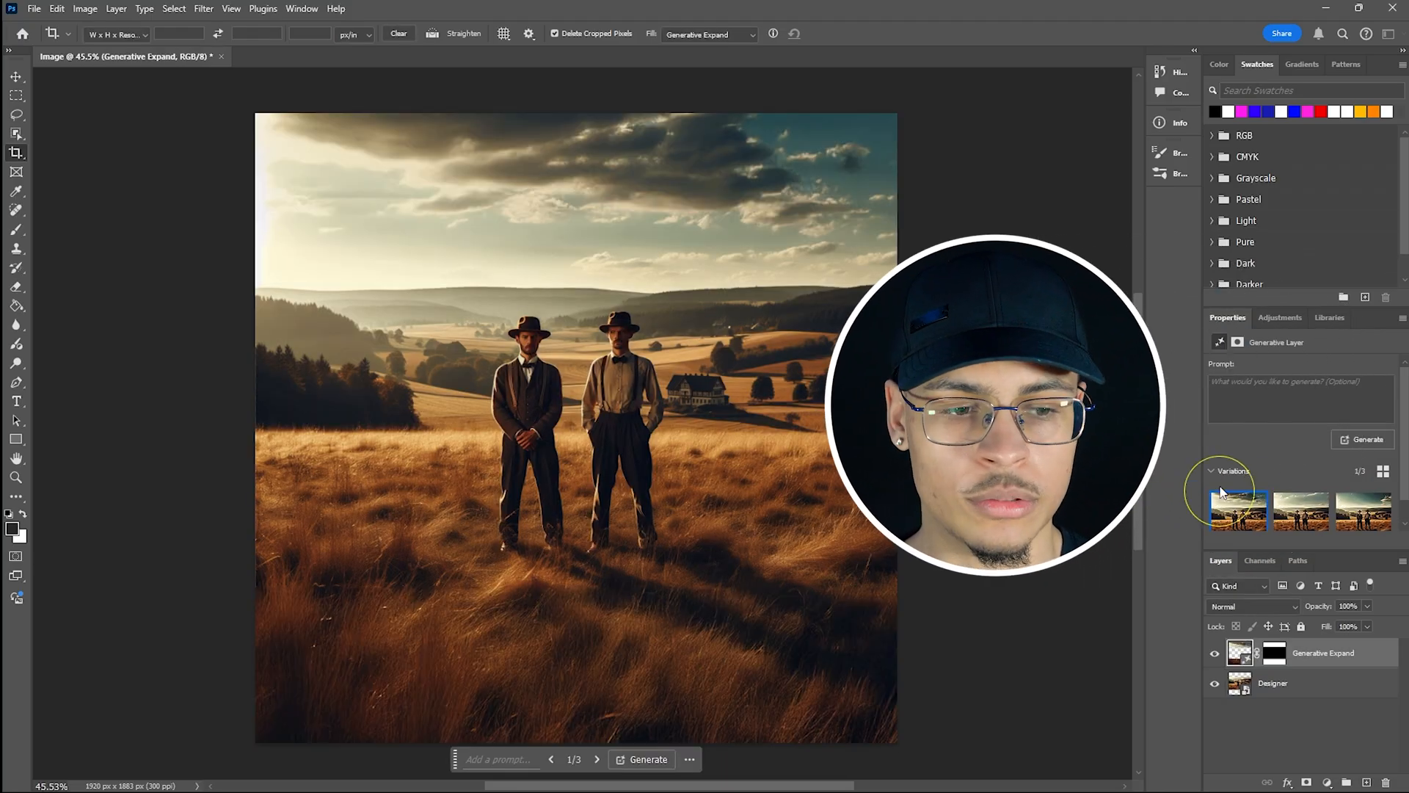
- Compare the generated variations of the expanded picture and choose the third one
{"action": "left_click", "coordinate": [1297, 513]}
{"action": "left_click", "coordinate": [1358, 513]}
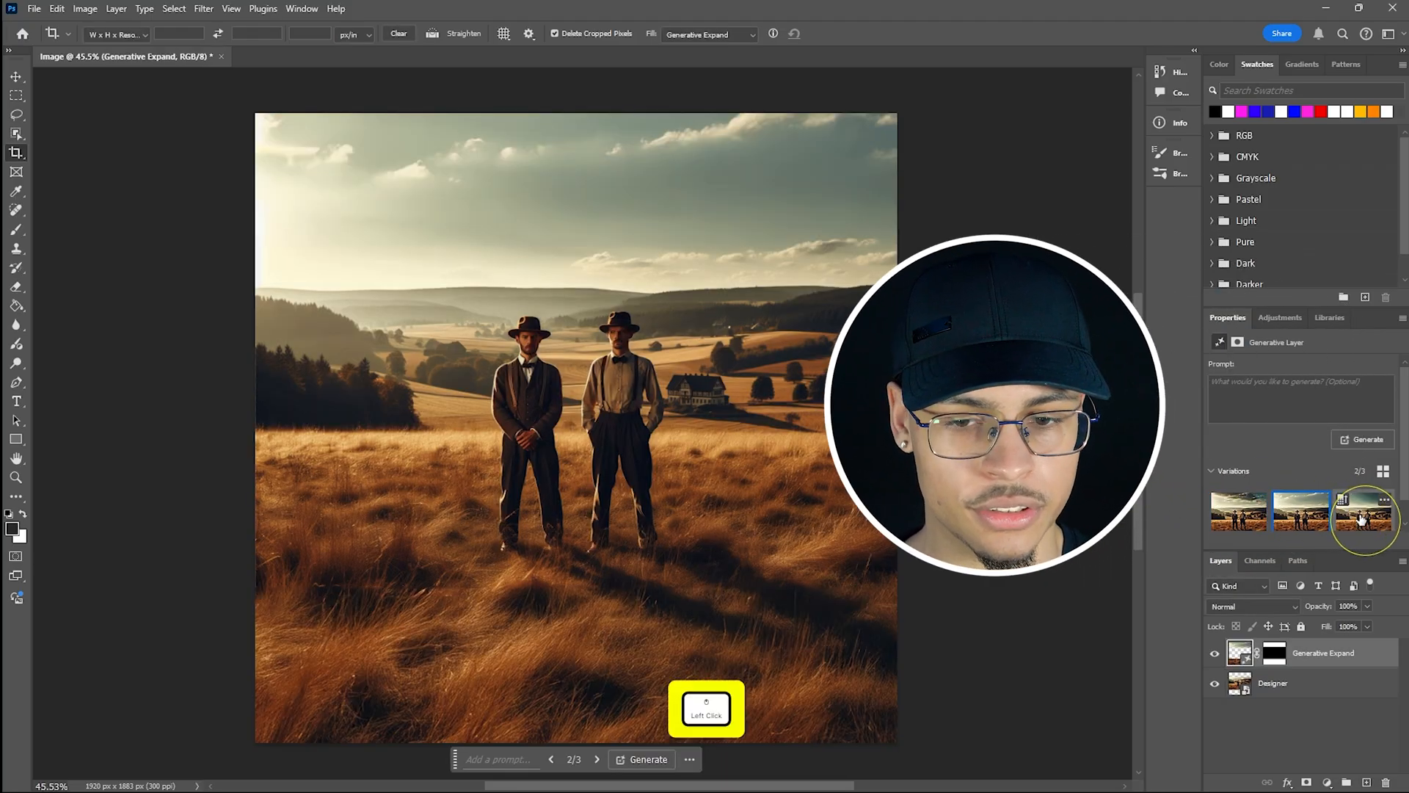
{"action": "left_click", "coordinate": [1298, 511]}
{"action": "left_click", "coordinate": [1359, 513]}
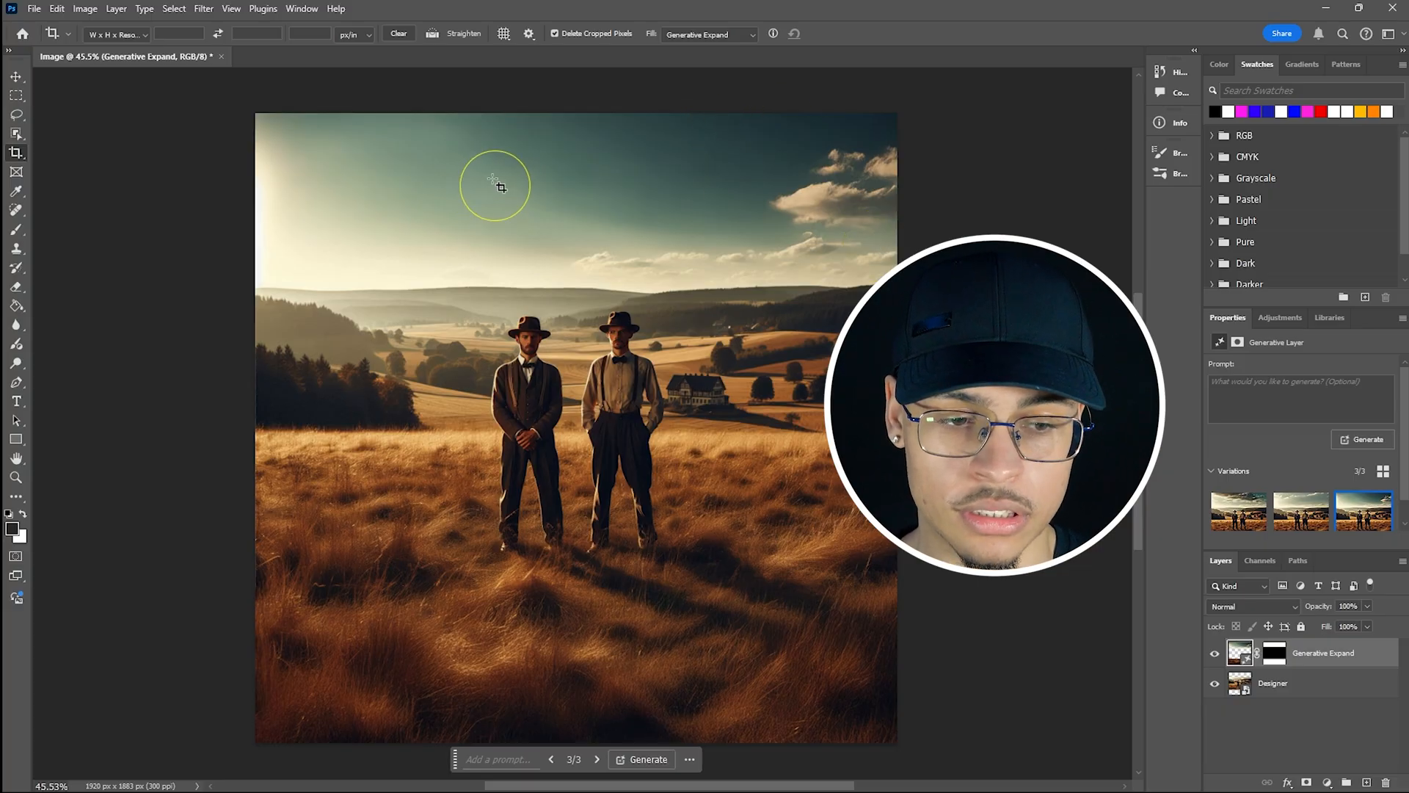
{"action": "scroll", "coordinate": [1271, 525], "scroll_direction": "down", "scroll_amount": 1}
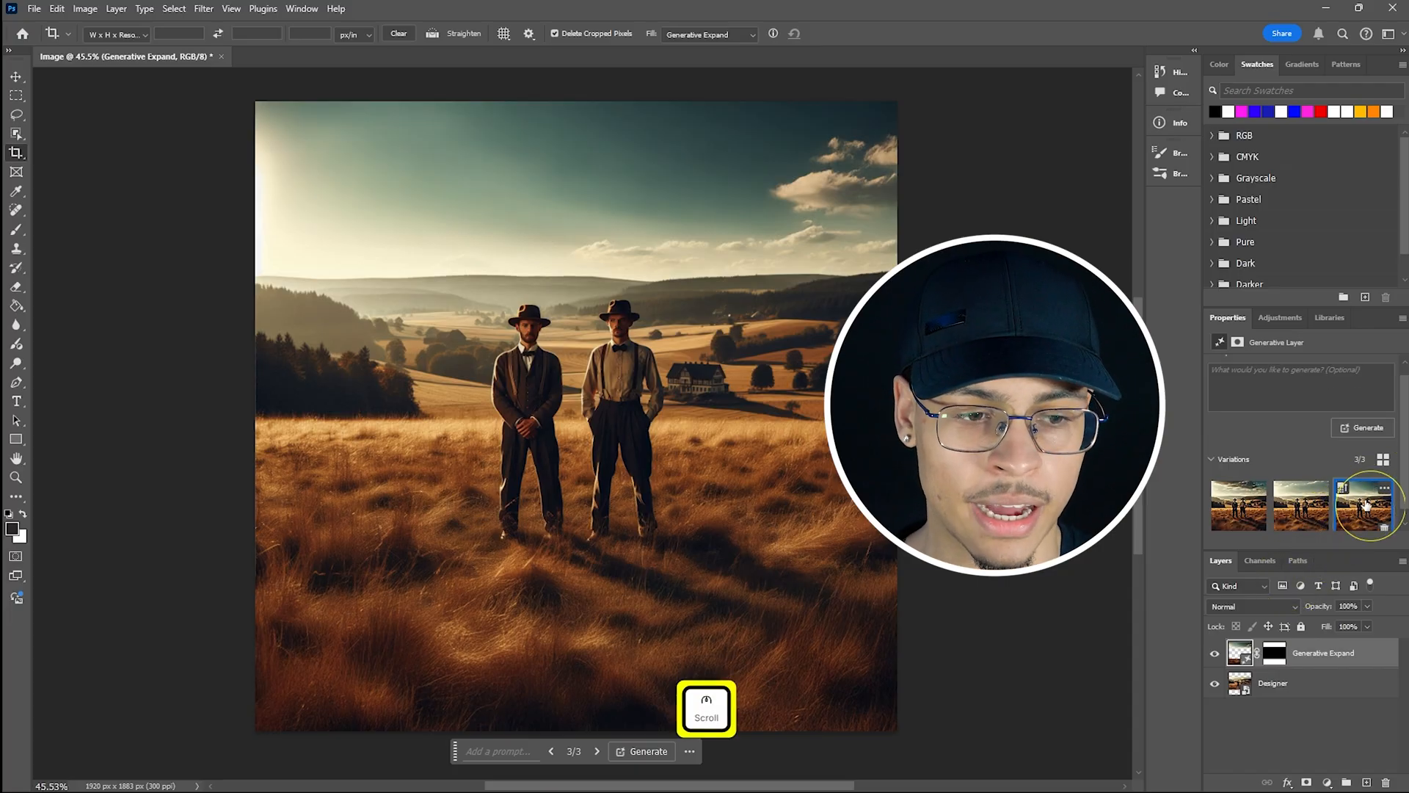
{"action": "left_click", "coordinate": [1363, 505]}
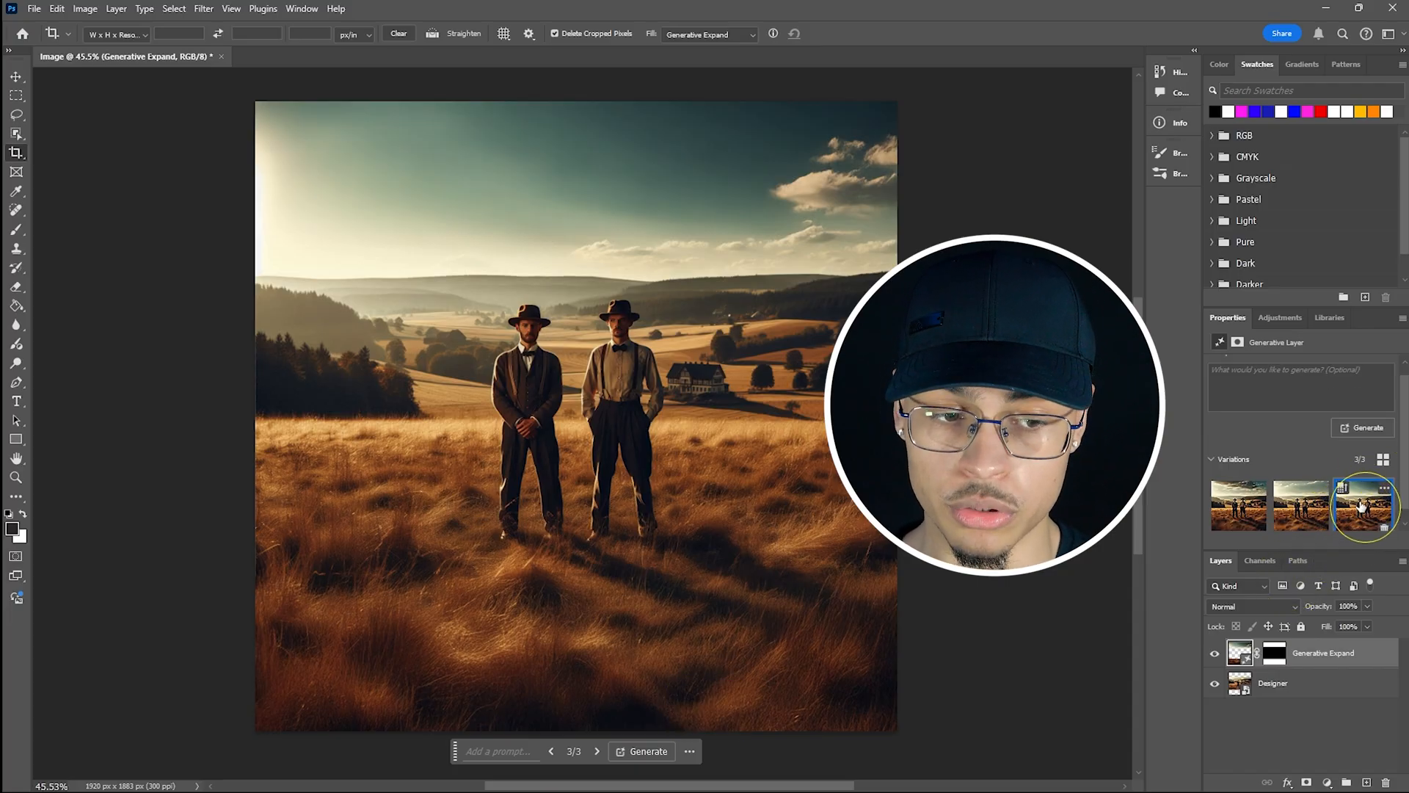
- Merge the Generative Expand and Designer layers into a single layer
{"action": "left_click", "coordinate": [1344, 653]}
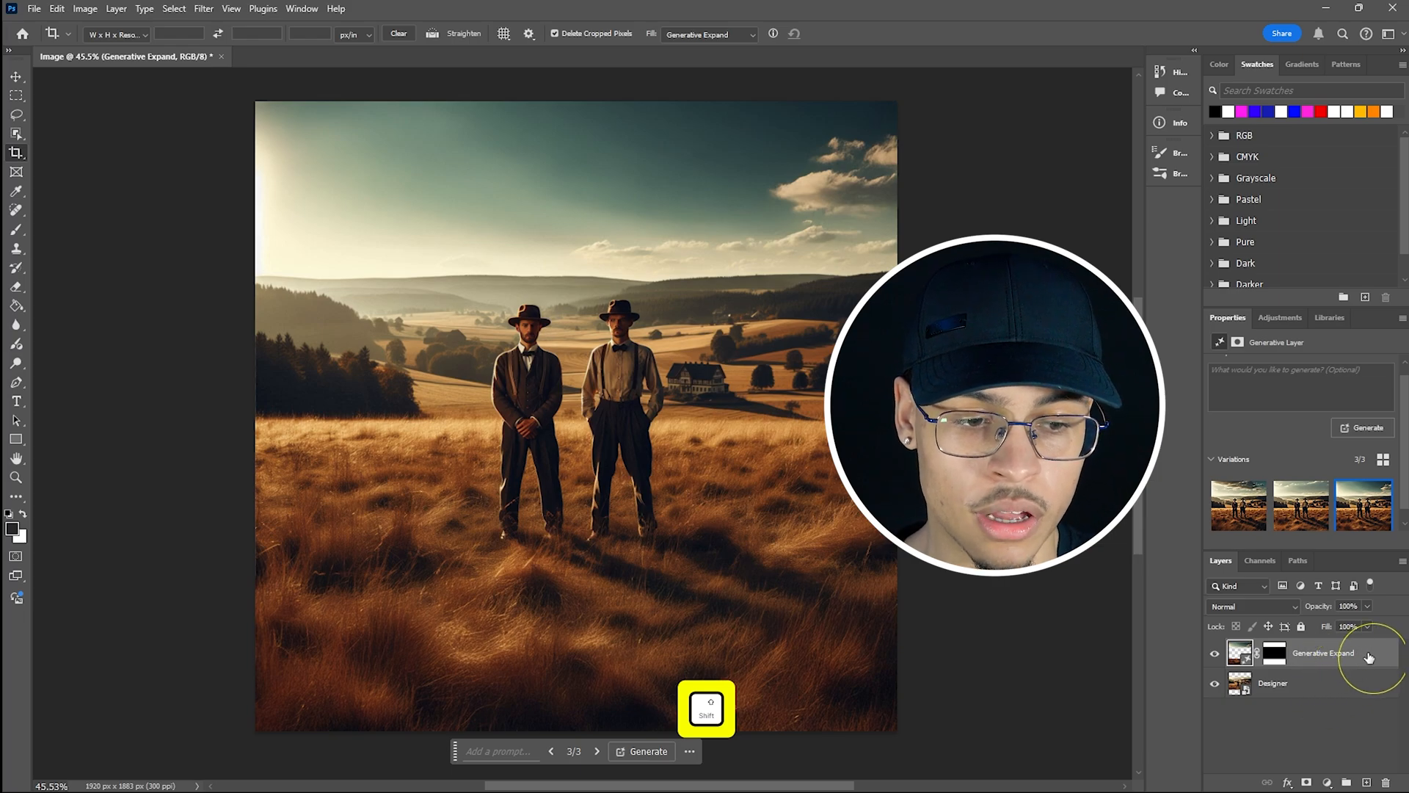
{"action": "left_click", "coordinate": [1373, 658]}
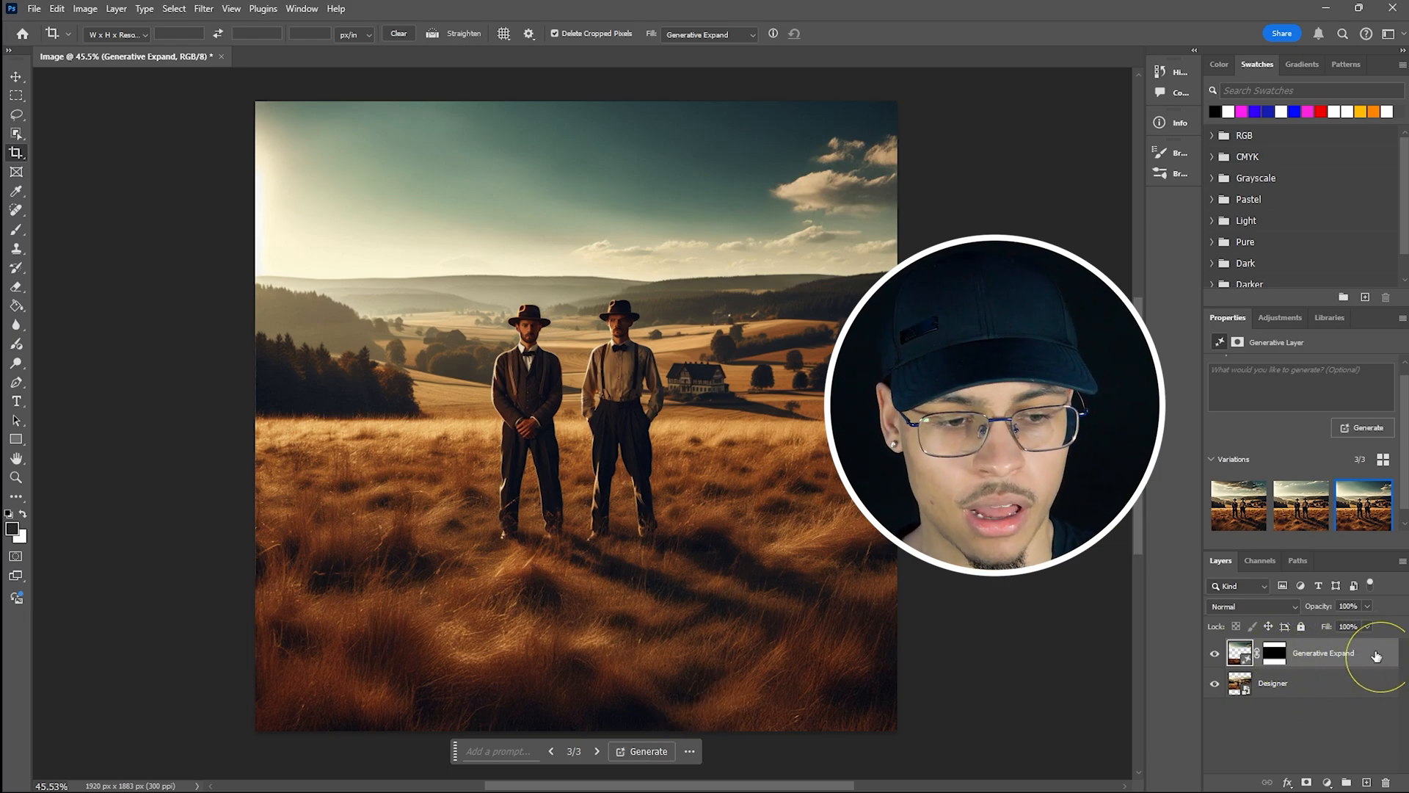
{"action": "left_click", "coordinate": [1382, 663]}
{"action": "key", "text": "shift"}
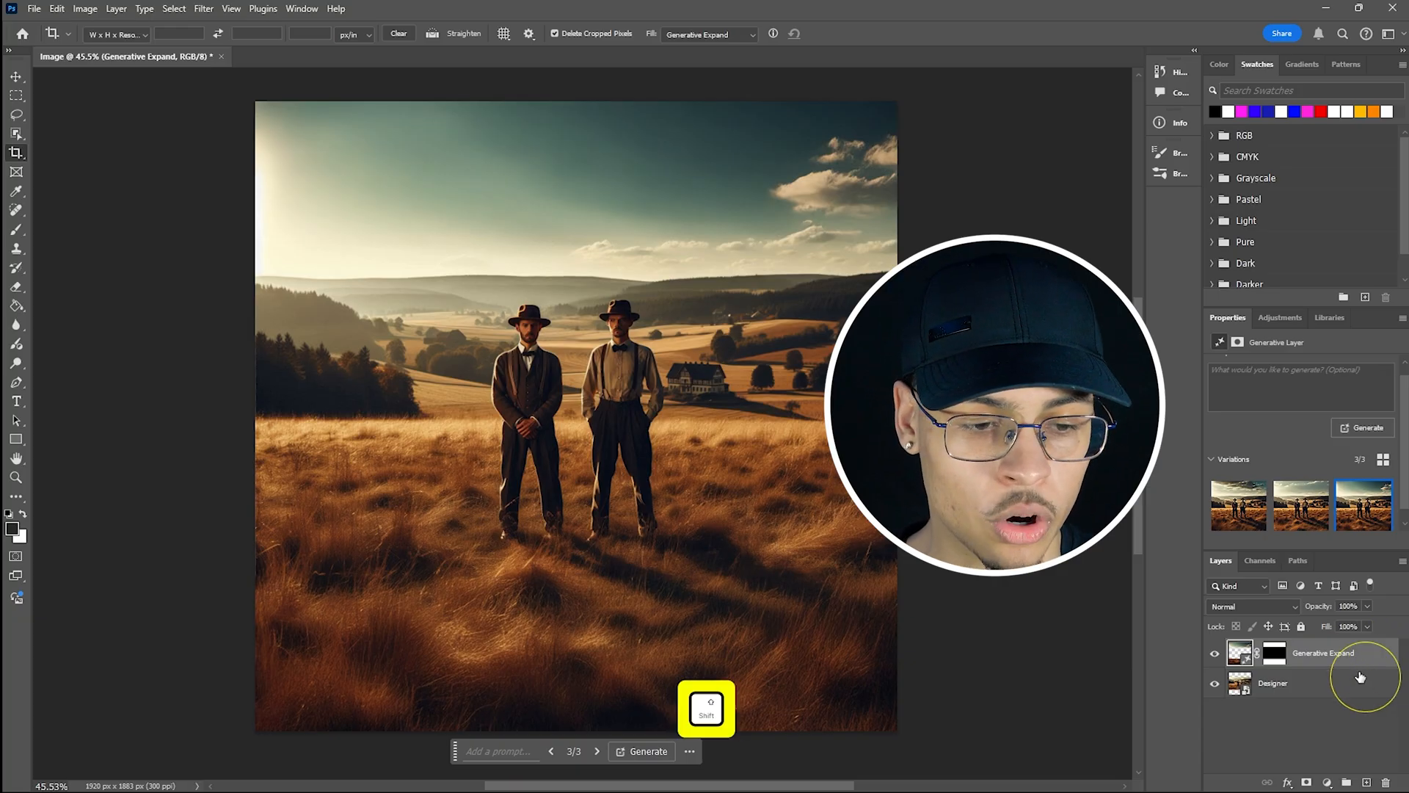
{"action": "left_click", "coordinate": [1345, 686], "text": "shift"}
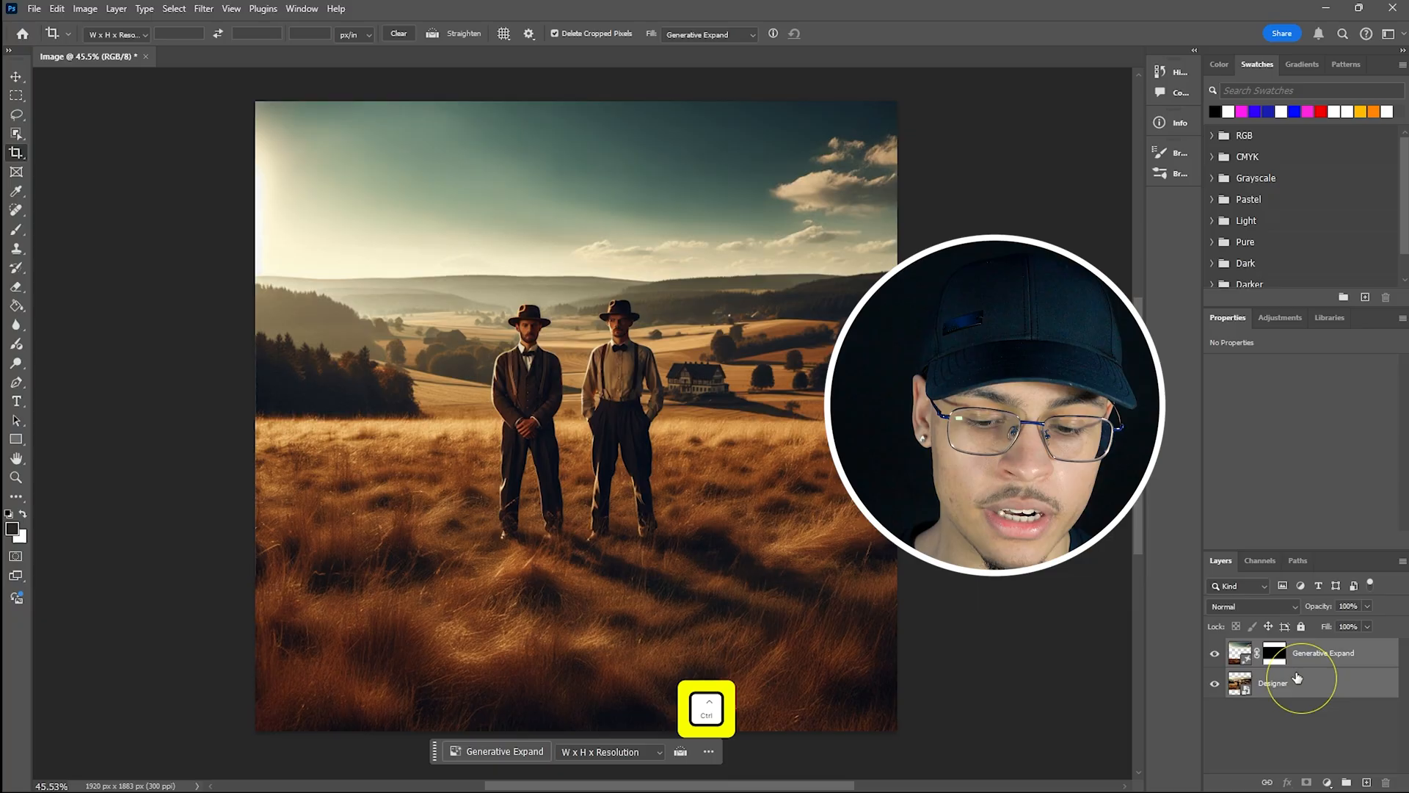
{"action": "key", "text": "ctrl"}
{"action": "key", "text": "ctrl+e"}
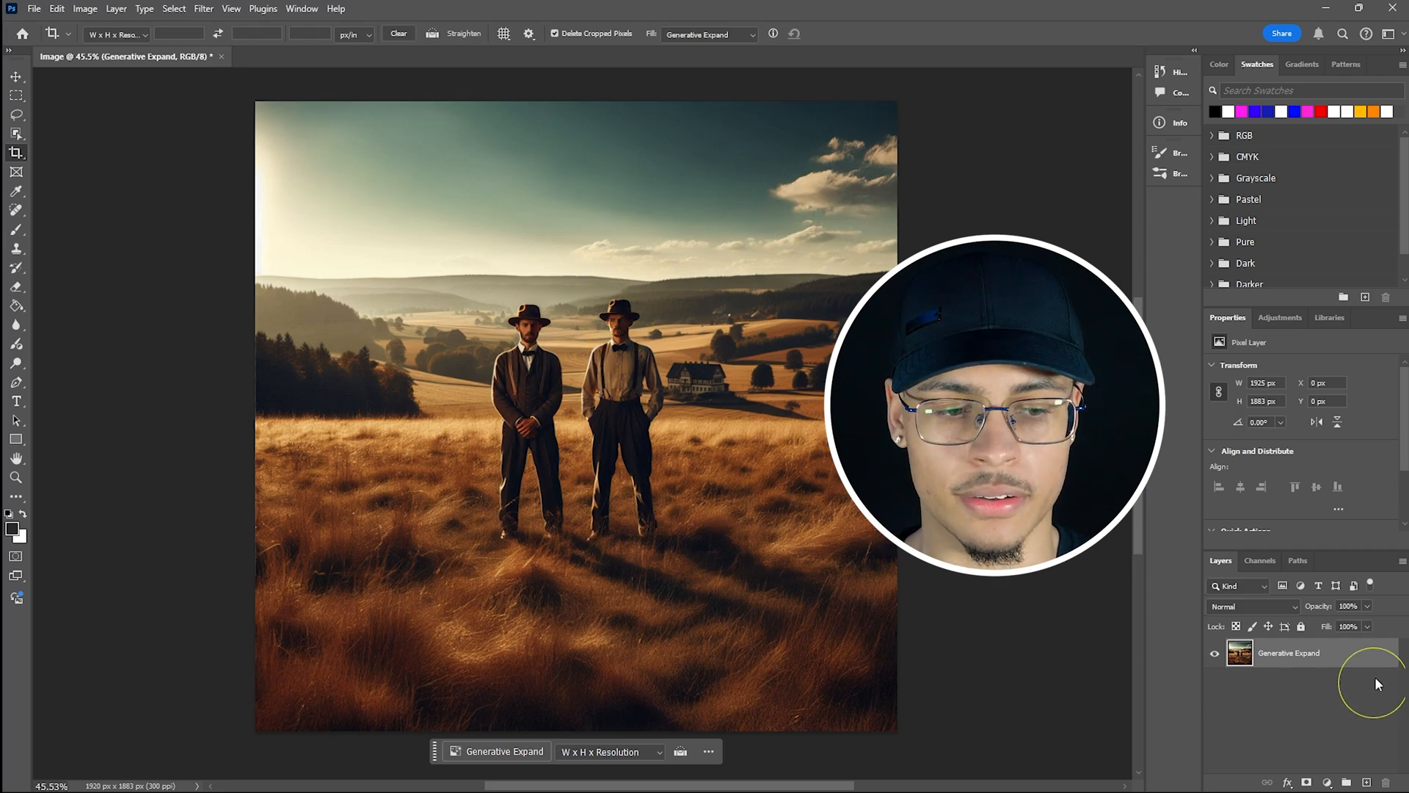
- Start Select and Mask on the merged layer and quick-select the grass field and the man in the dark jacket
{"action": "left_click", "coordinate": [15, 77]}
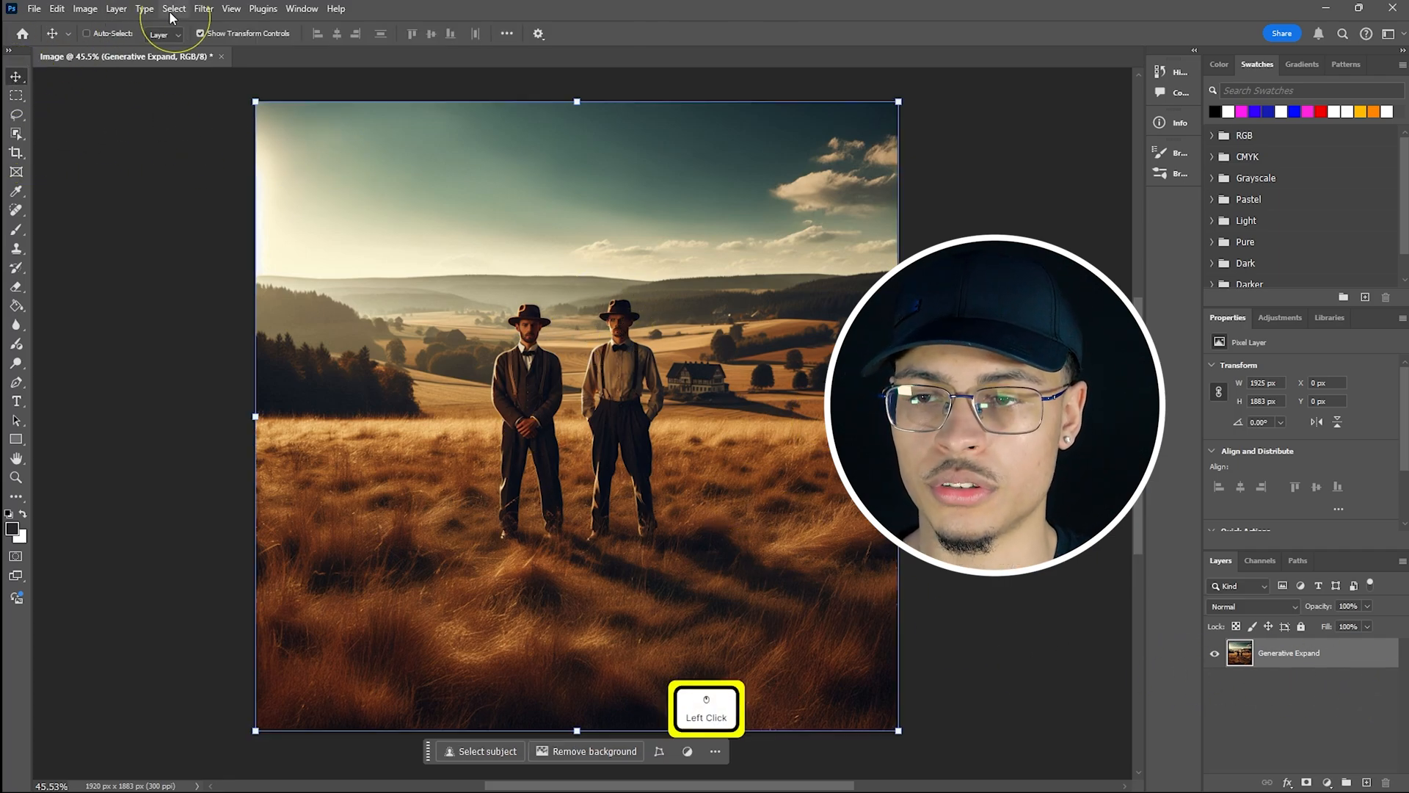
{"action": "left_click", "coordinate": [175, 11]}
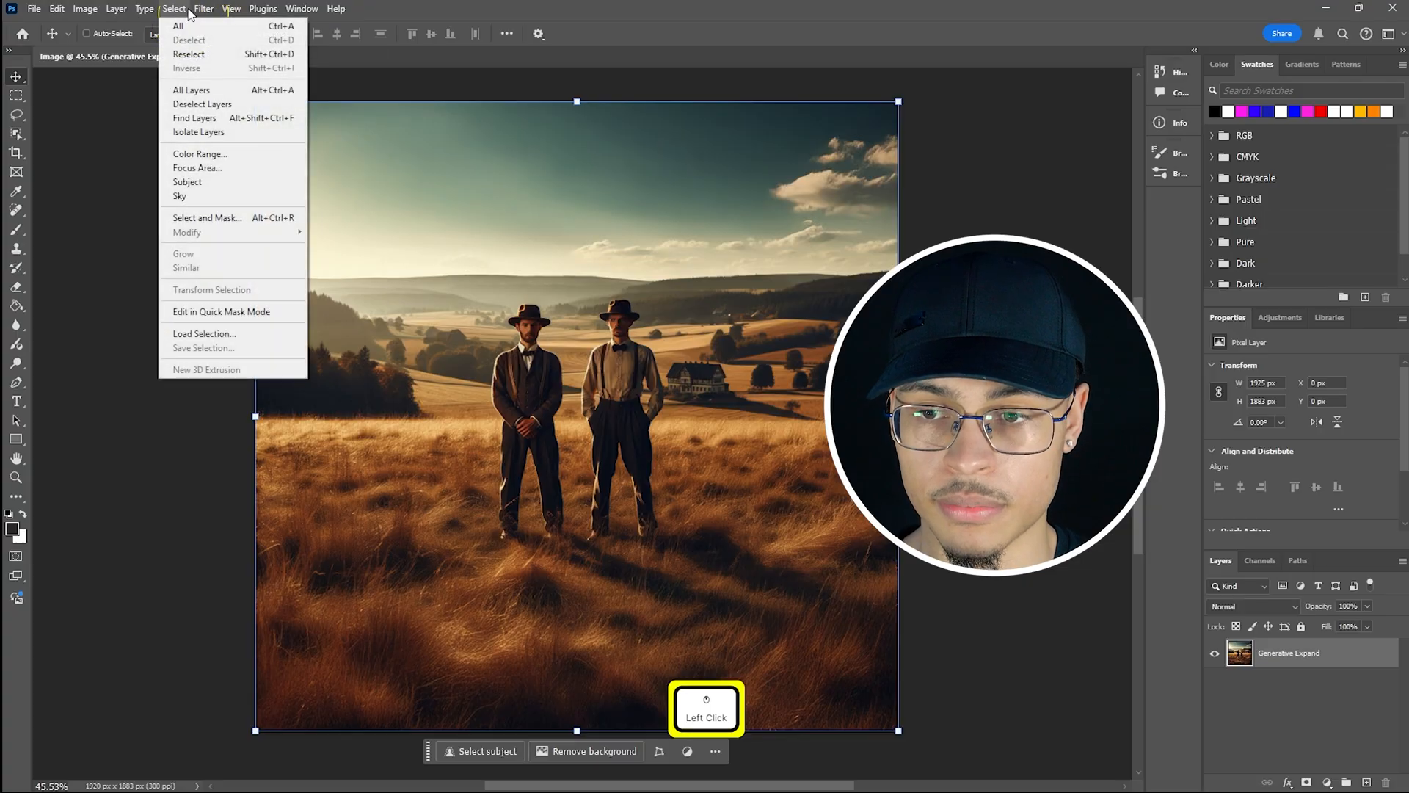
{"action": "left_click", "coordinate": [239, 219]}
{"action": "left_click", "coordinate": [180, 34]}
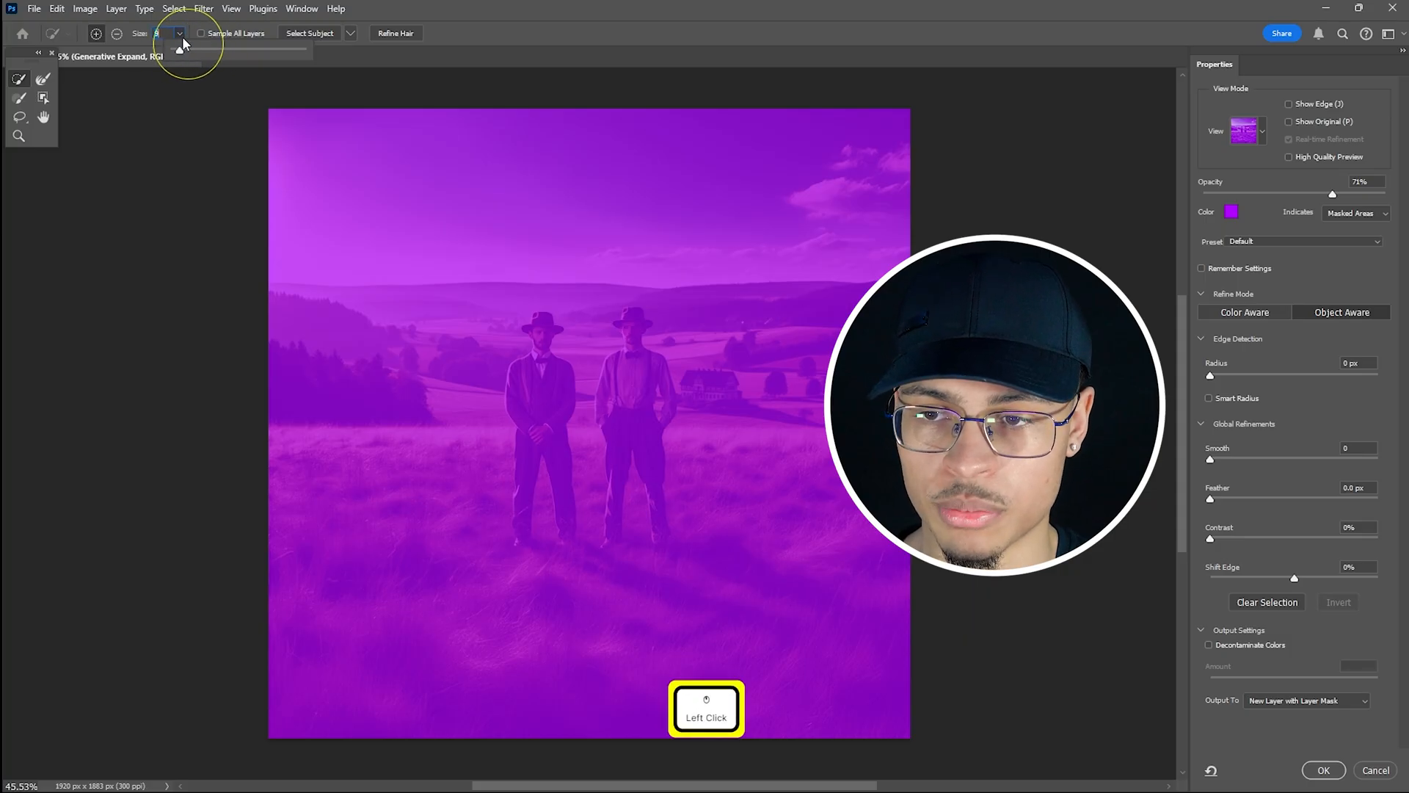
{"action": "left_click", "coordinate": [17, 82]}
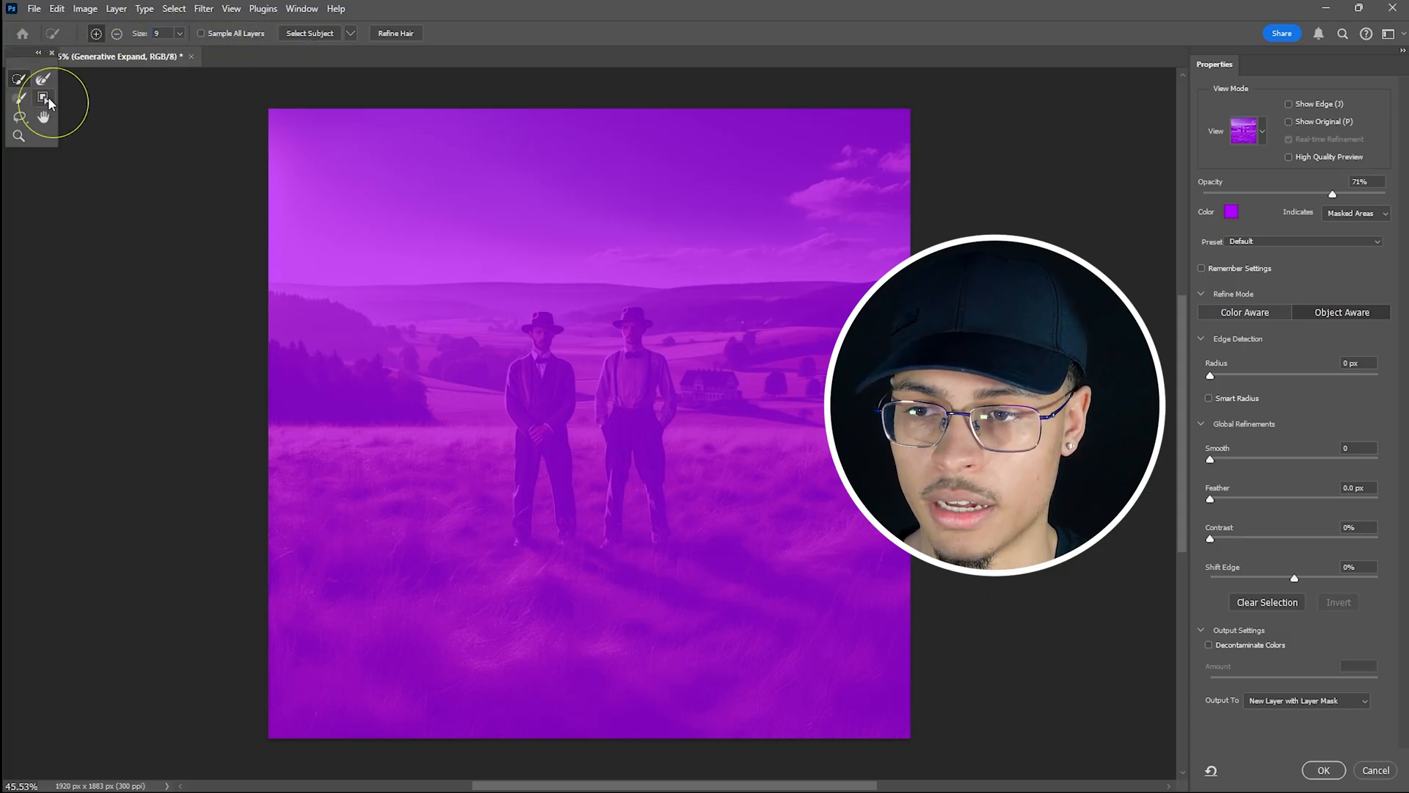
{"action": "mouse_move", "coordinate": [374, 478]}
{"action": "left_mouse_down"}
{"action": "mouse_move", "coordinate": [840, 514]}
{"action": "mouse_move", "coordinate": [855, 532]}
{"action": "left_mouse_up"}
{"action": "left_click_drag", "start_coordinate": [861, 669], "coordinate": [418, 654]}
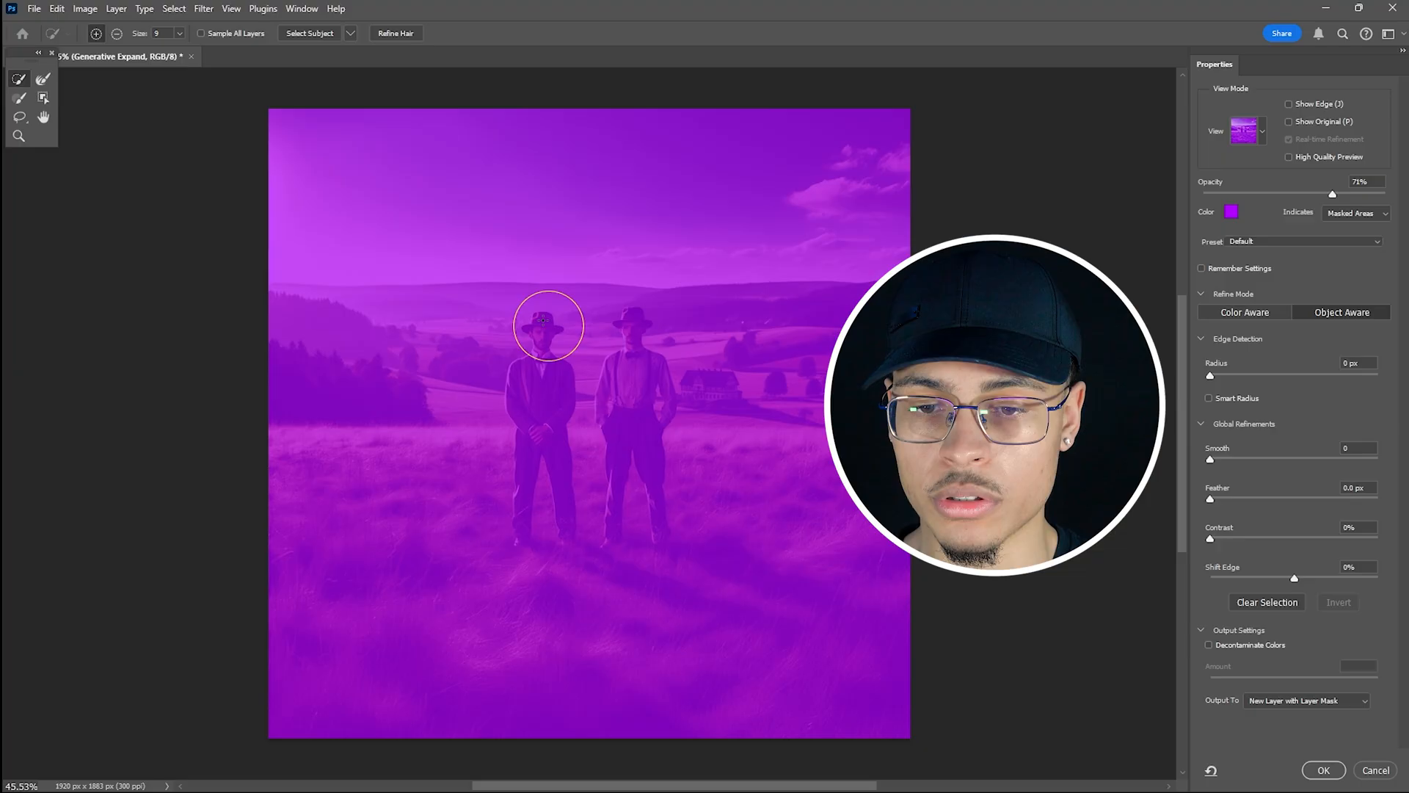
{"action": "mouse_move", "coordinate": [542, 319]}
{"action": "left_mouse_down"}
{"action": "mouse_move", "coordinate": [523, 496]}
{"action": "mouse_move", "coordinate": [243, 492]}
{"action": "mouse_move", "coordinate": [305, 482]}
{"action": "mouse_move", "coordinate": [445, 545]}
{"action": "mouse_move", "coordinate": [521, 613]}
{"action": "mouse_move", "coordinate": [763, 639]}
{"action": "mouse_move", "coordinate": [370, 646]}
{"action": "mouse_move", "coordinate": [842, 615]}
{"action": "mouse_move", "coordinate": [885, 589]}
{"action": "mouse_move", "coordinate": [795, 585]}
{"action": "mouse_move", "coordinate": [795, 564]}
{"action": "mouse_move", "coordinate": [705, 542]}
{"action": "mouse_move", "coordinate": [649, 484]}
{"action": "mouse_move", "coordinate": [634, 401]}
{"action": "left_mouse_up"}
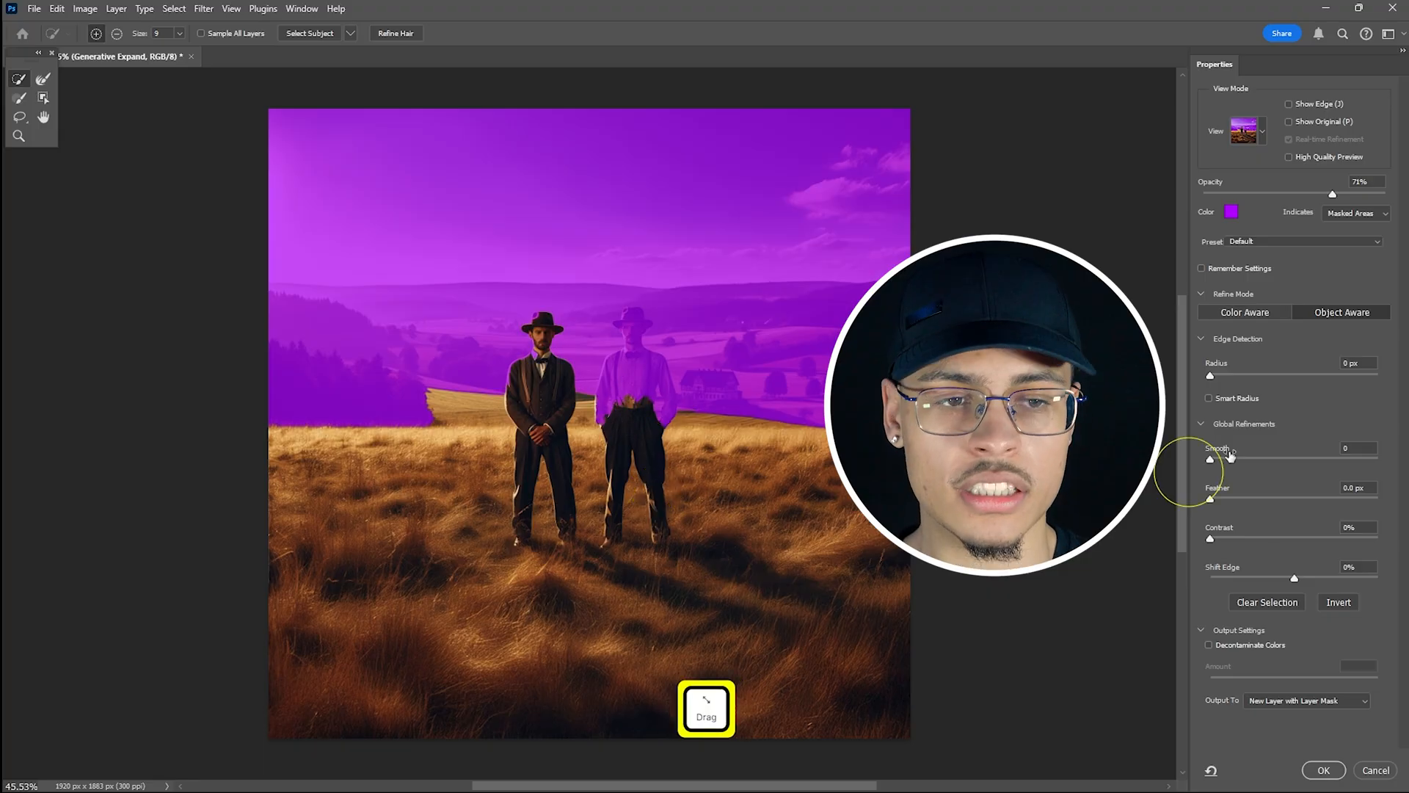
- Change the mask overlay color to magenta and add the second man's head and shirt to the selection
{"action": "left_click", "coordinate": [1232, 215]}
{"action": "left_click", "coordinate": [668, 516]}
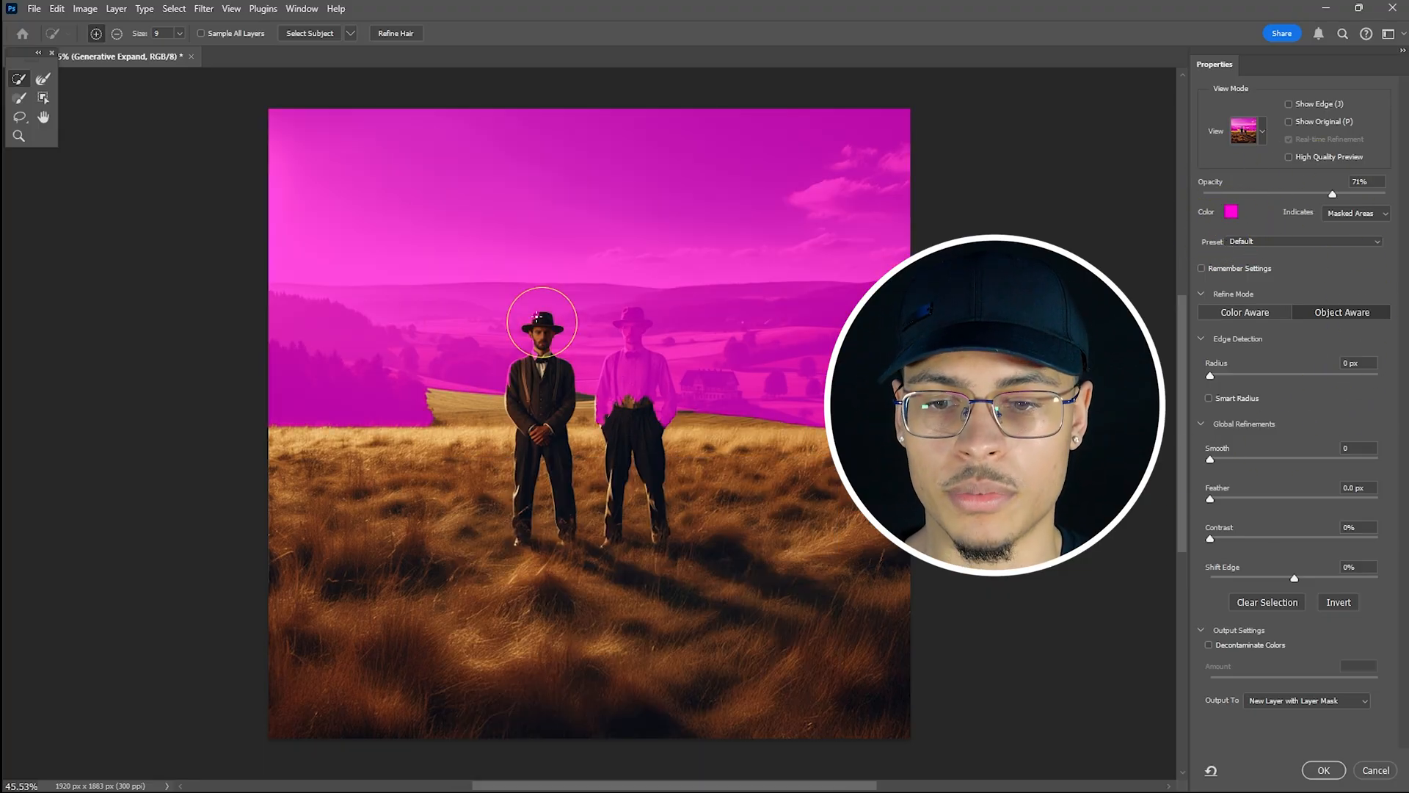
{"action": "left_click", "coordinate": [542, 322]}
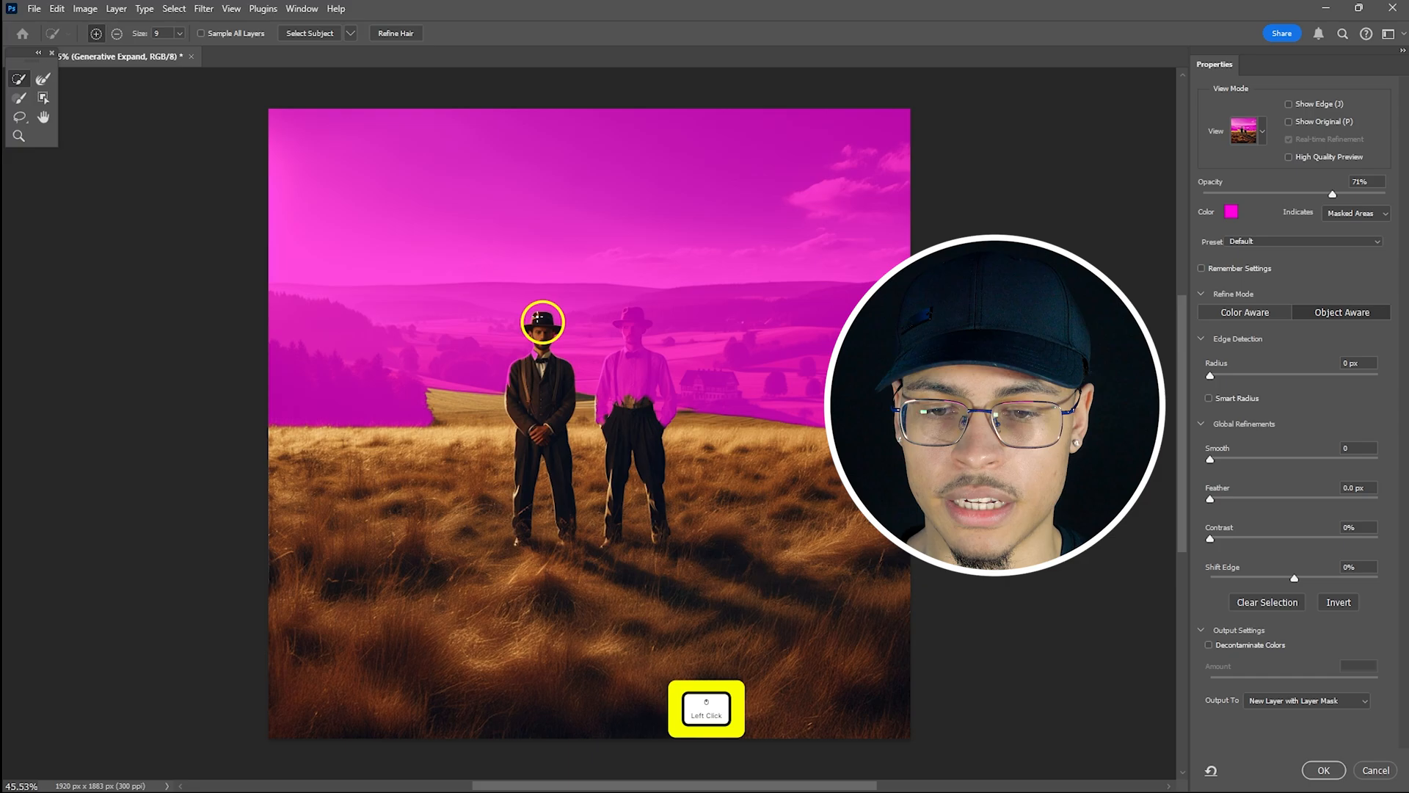
{"action": "left_click", "coordinate": [631, 327]}
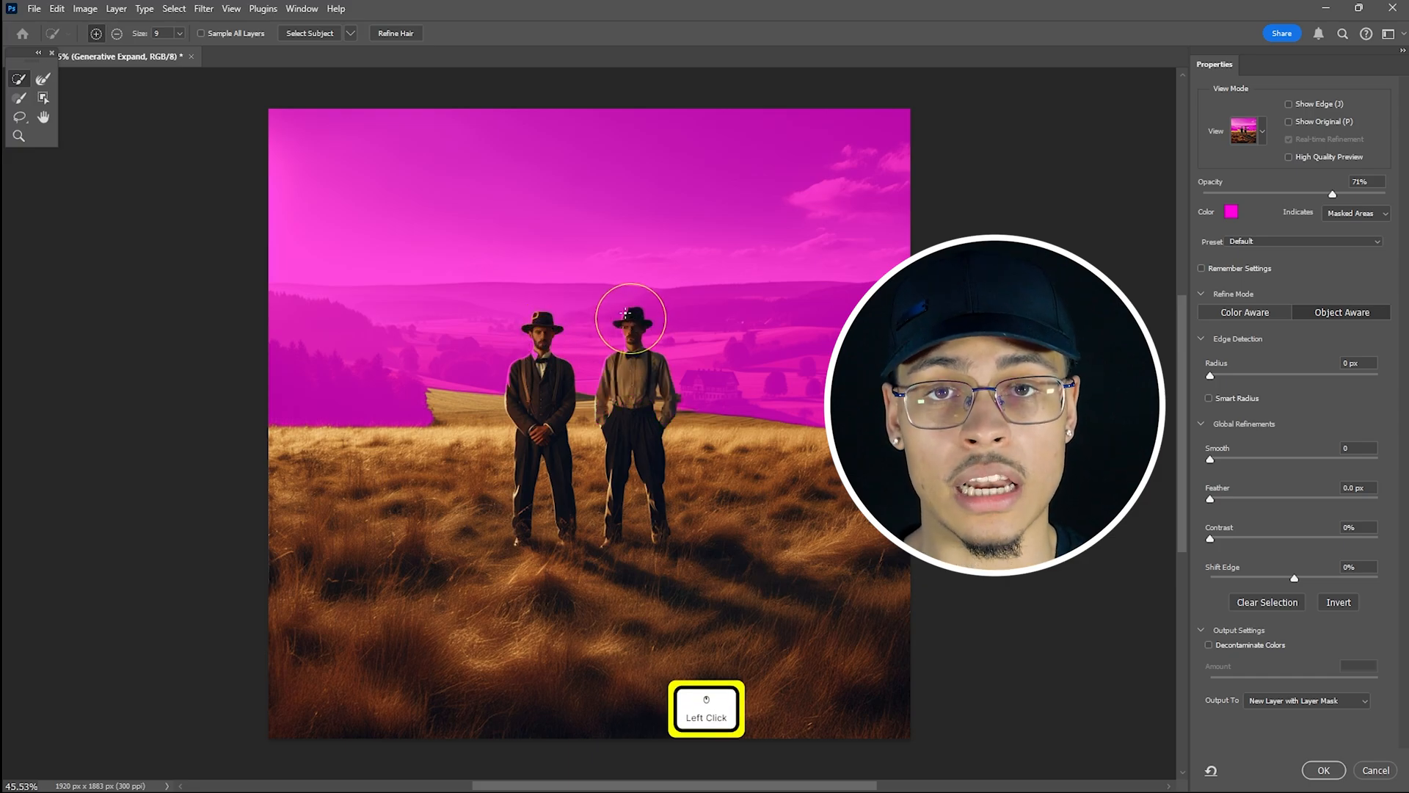
{"action": "left_click", "coordinate": [632, 341]}
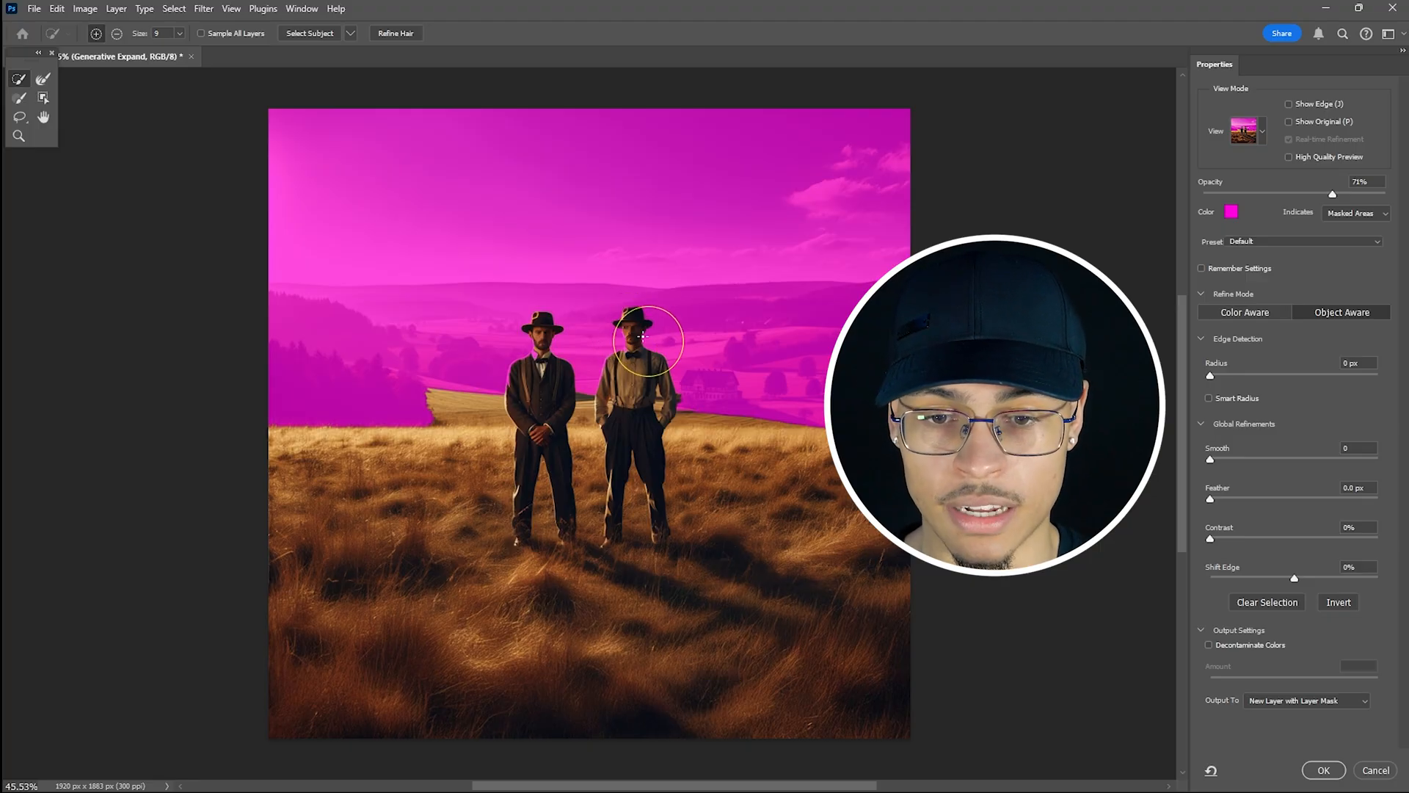
{"action": "left_click", "coordinate": [622, 355]}
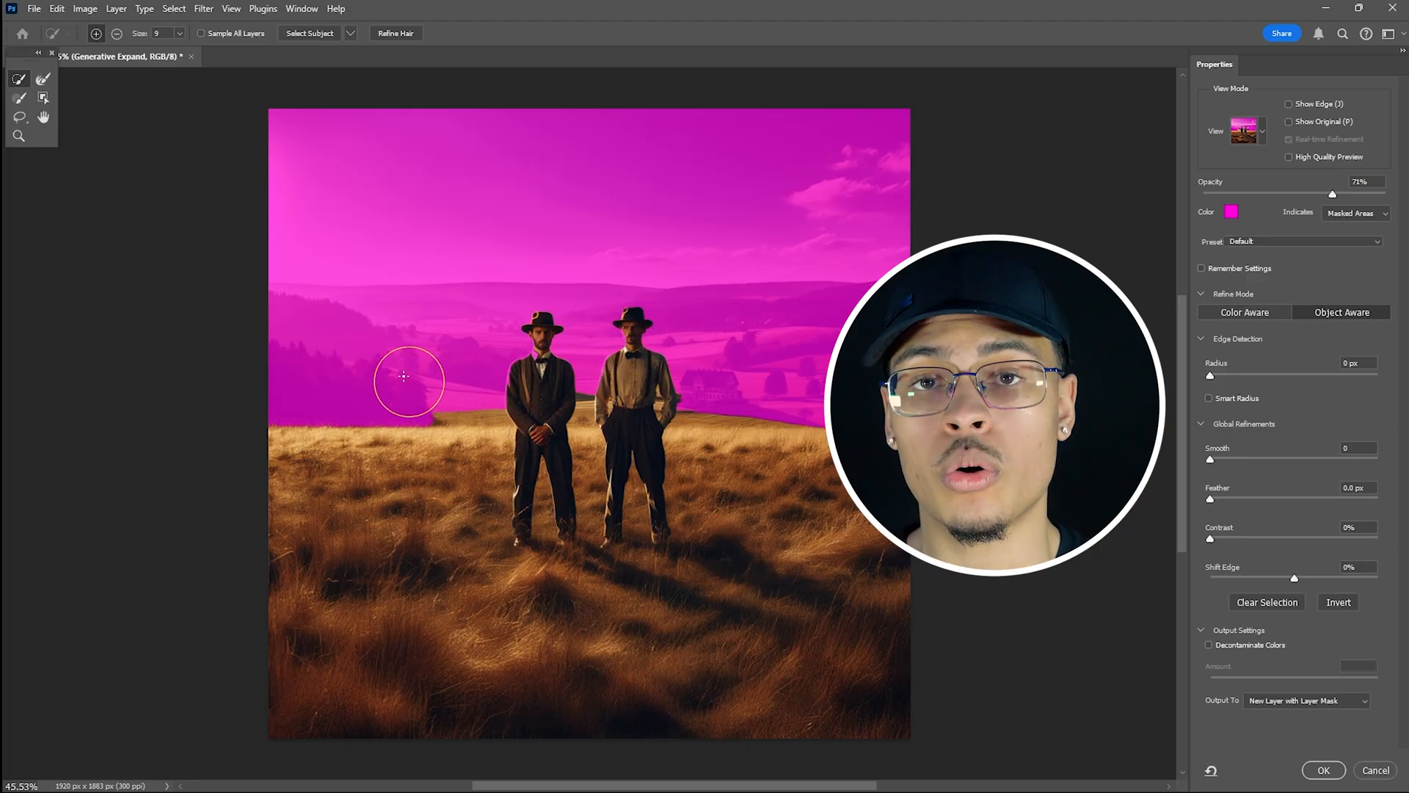
- Subtract the hill strips along the horizon and the gap between the second man's arm and body from the selection
{"action": "key", "text": "alt"}
{"action": "mouse_move", "coordinate": [411, 420]}
{"action": "left_mouse_down"}
{"action": "mouse_move", "coordinate": [483, 417]}
{"action": "mouse_move", "coordinate": [463, 413]}
{"action": "mouse_move", "coordinate": [480, 396]}
{"action": "mouse_move", "coordinate": [469, 349]}
{"action": "mouse_move", "coordinate": [594, 403]}
{"action": "mouse_move", "coordinate": [593, 390]}
{"action": "mouse_move", "coordinate": [585, 411]}
{"action": "mouse_move", "coordinate": [809, 418]}
{"action": "mouse_move", "coordinate": [758, 414]}
{"action": "left_mouse_up"}
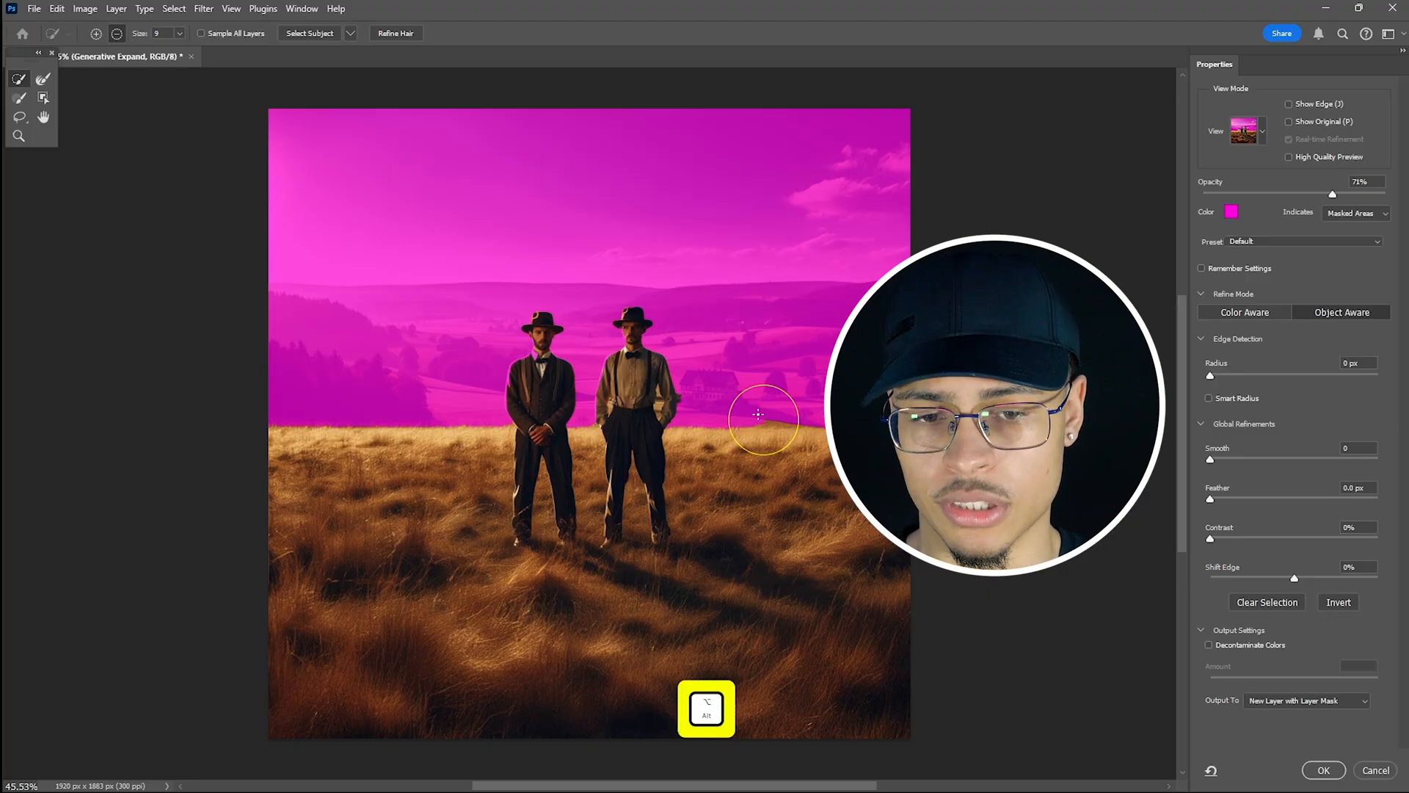
{"action": "scroll", "coordinate": [340, 330], "scroll_direction": "up", "scroll_amount": 10}
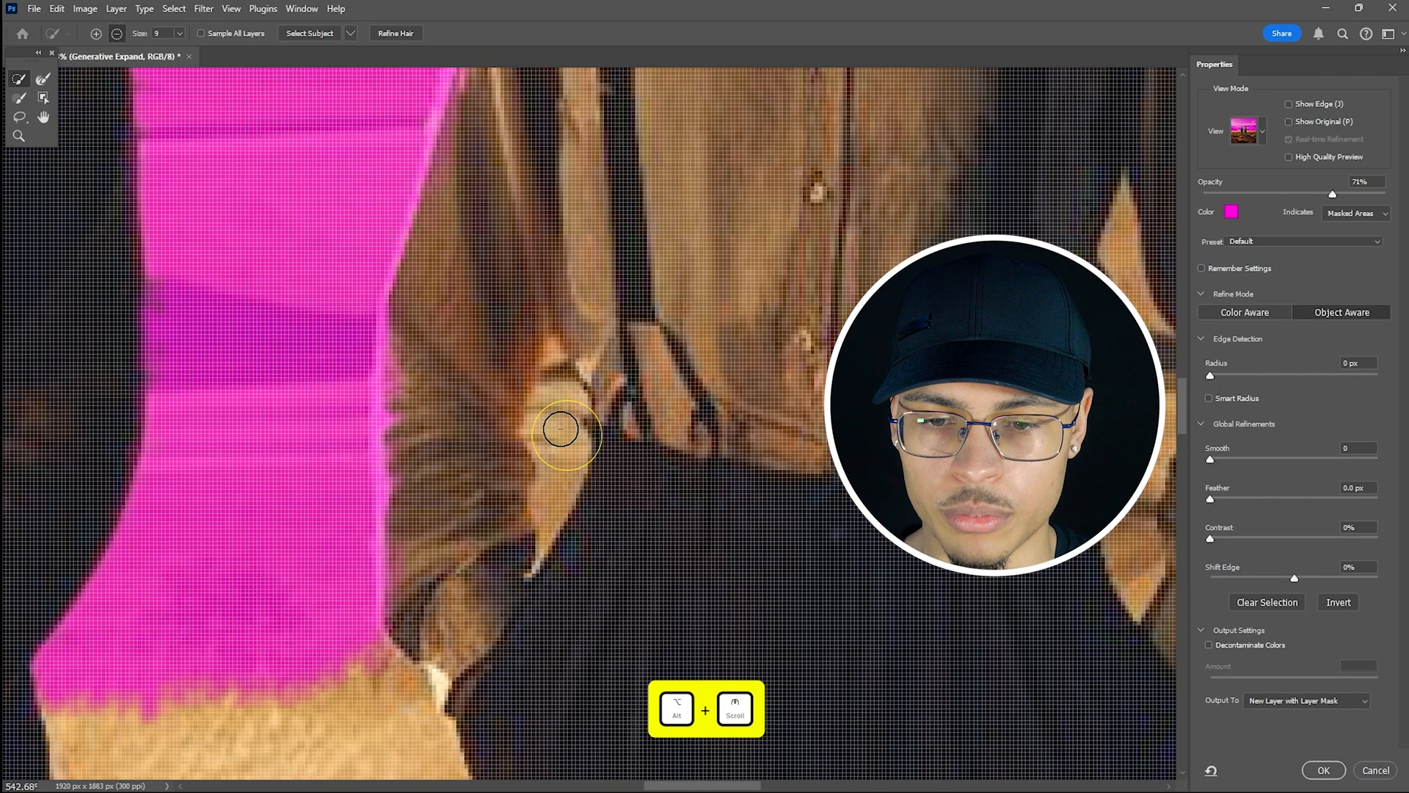
{"action": "scroll", "coordinate": [528, 425], "scroll_direction": "down", "scroll_amount": 7}
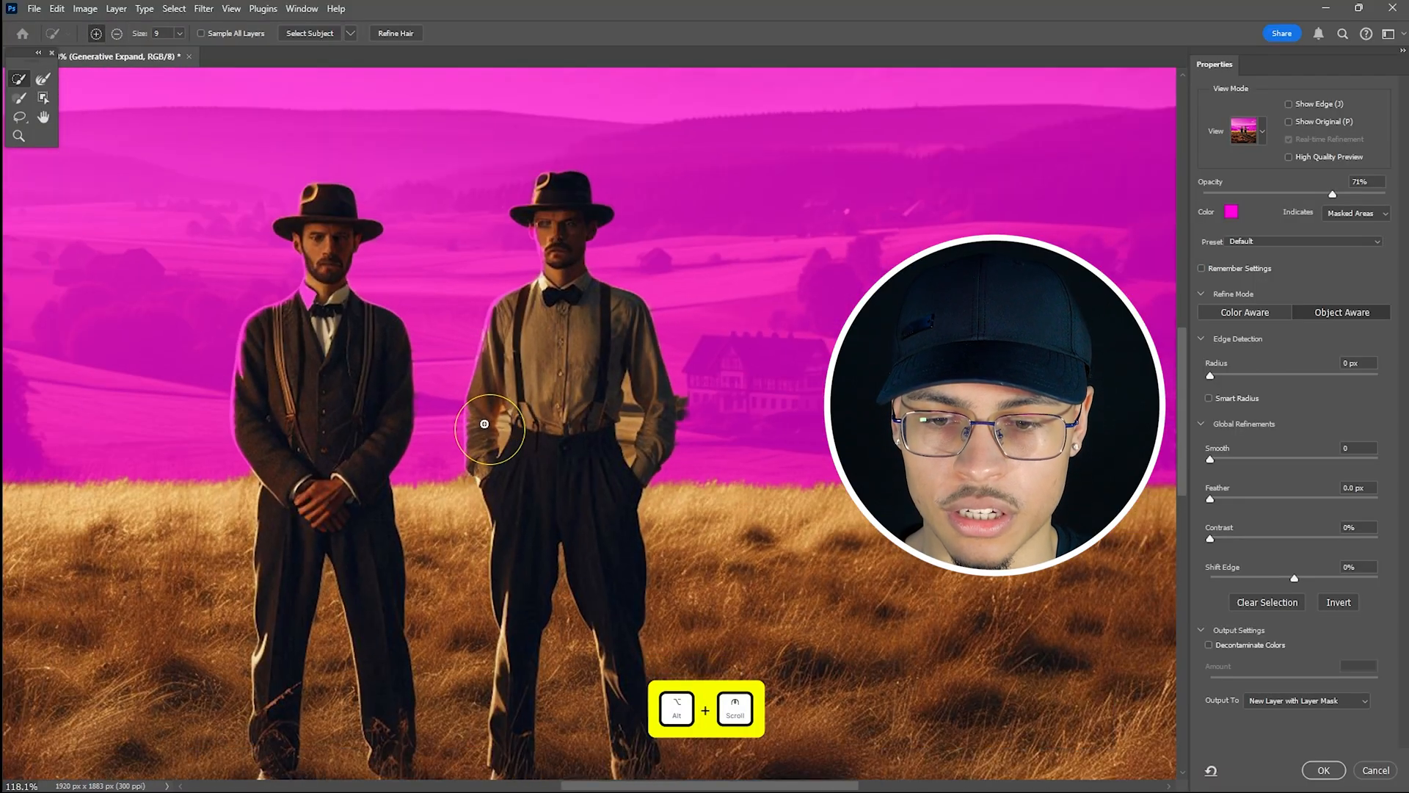
{"action": "scroll", "coordinate": [477, 429], "scroll_direction": "up", "scroll_amount": 5}
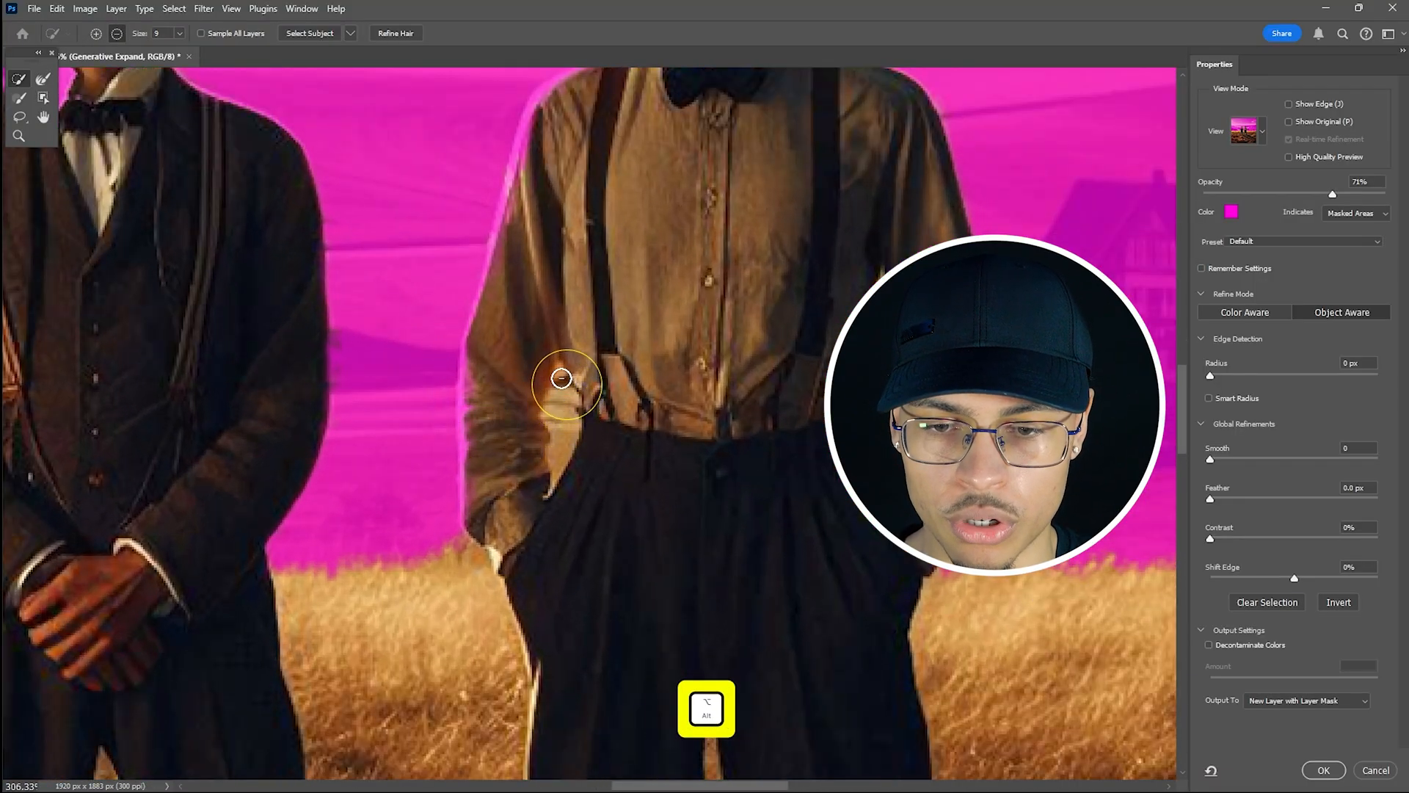
{"action": "mouse_move", "coordinate": [561, 378]}
{"action": "left_mouse_down", "text": "alt"}
{"action": "mouse_move", "coordinate": [561, 409]}
{"action": "mouse_move", "coordinate": [560, 371]}
{"action": "mouse_move", "coordinate": [563, 383]}
{"action": "left_mouse_up", "text": "alt"}
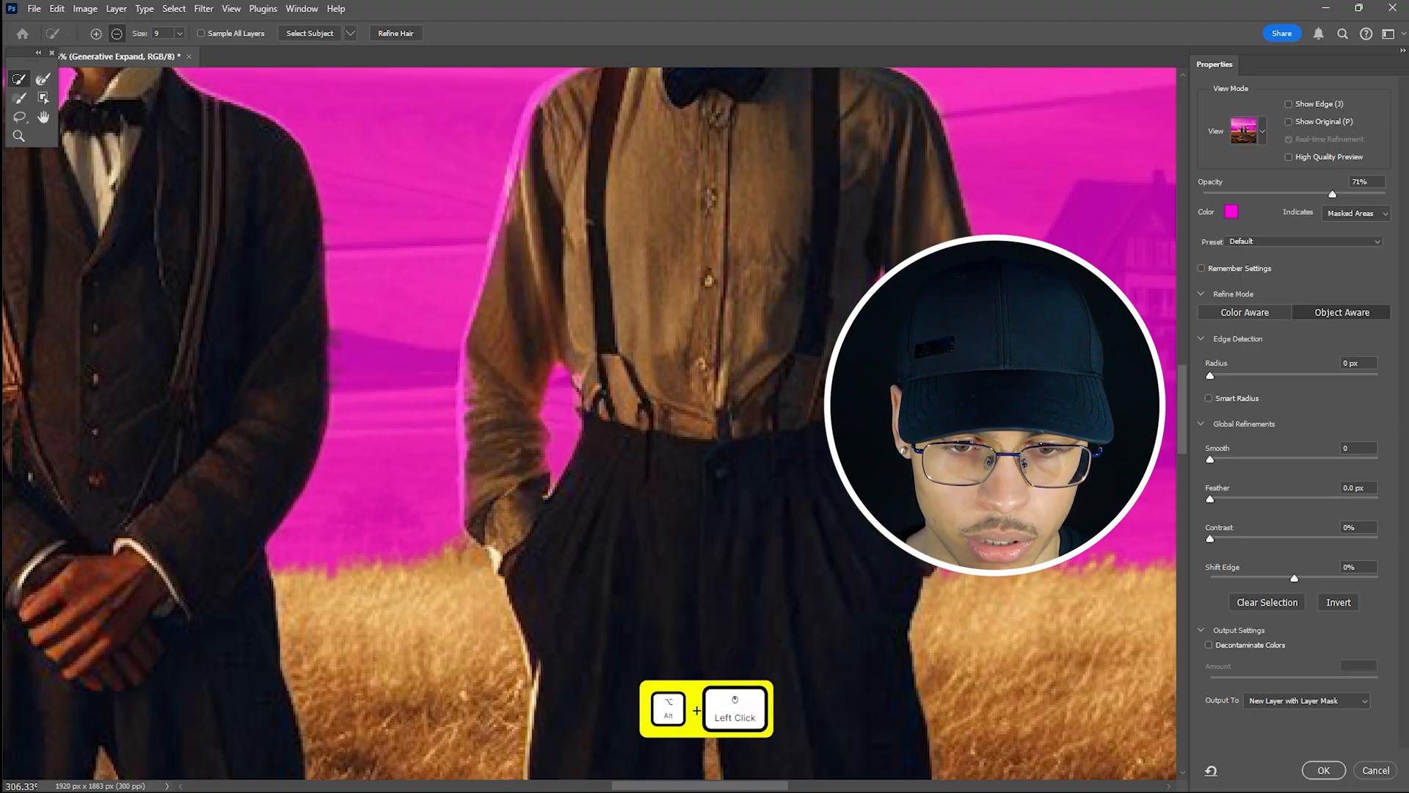
{"action": "key", "text": "ctrl+0"}
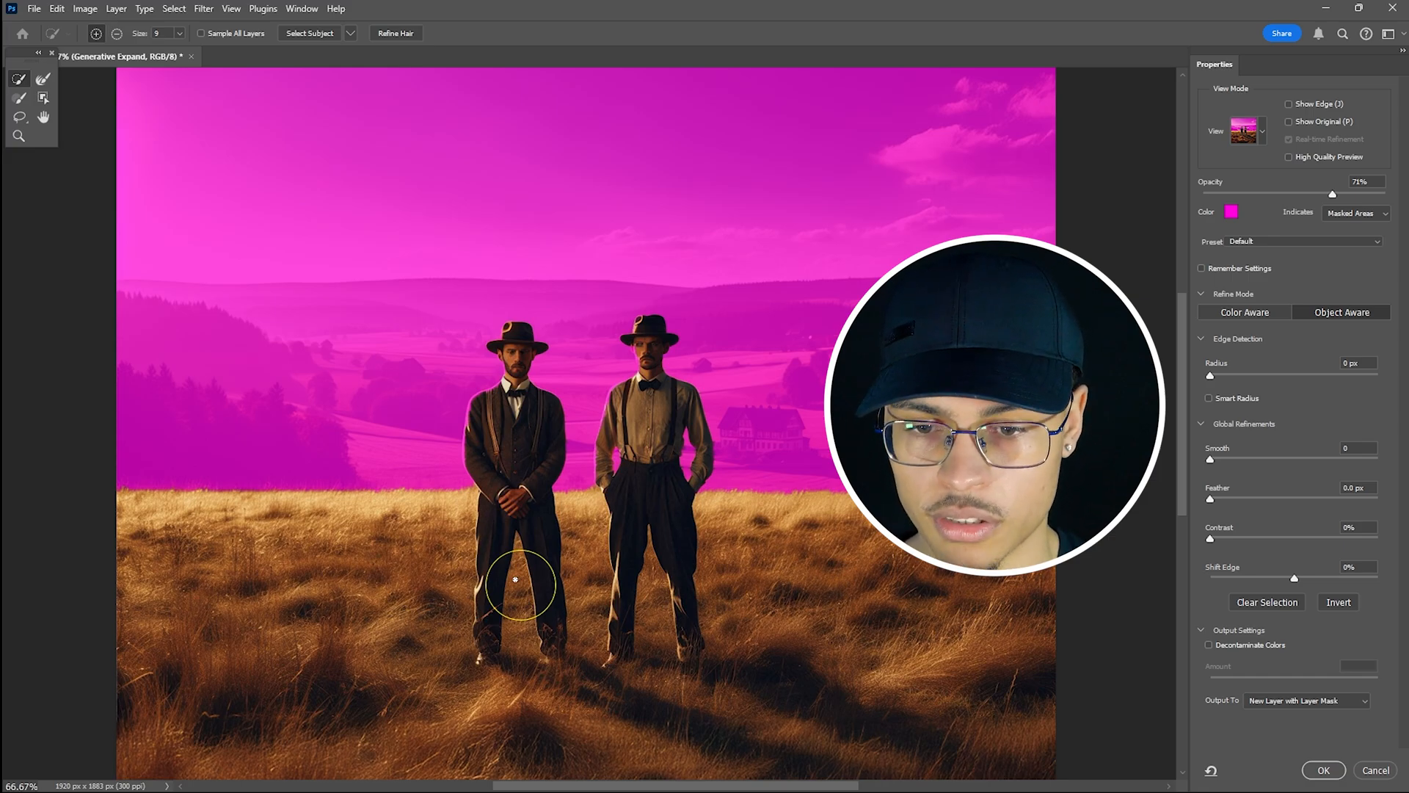
- Add the bright outer edge of the dark-jacketed man's sleeve and shoulder to the selection
{"action": "scroll", "coordinate": [440, 421], "scroll_direction": "up", "scroll_amount": 5, "text": "alt"}
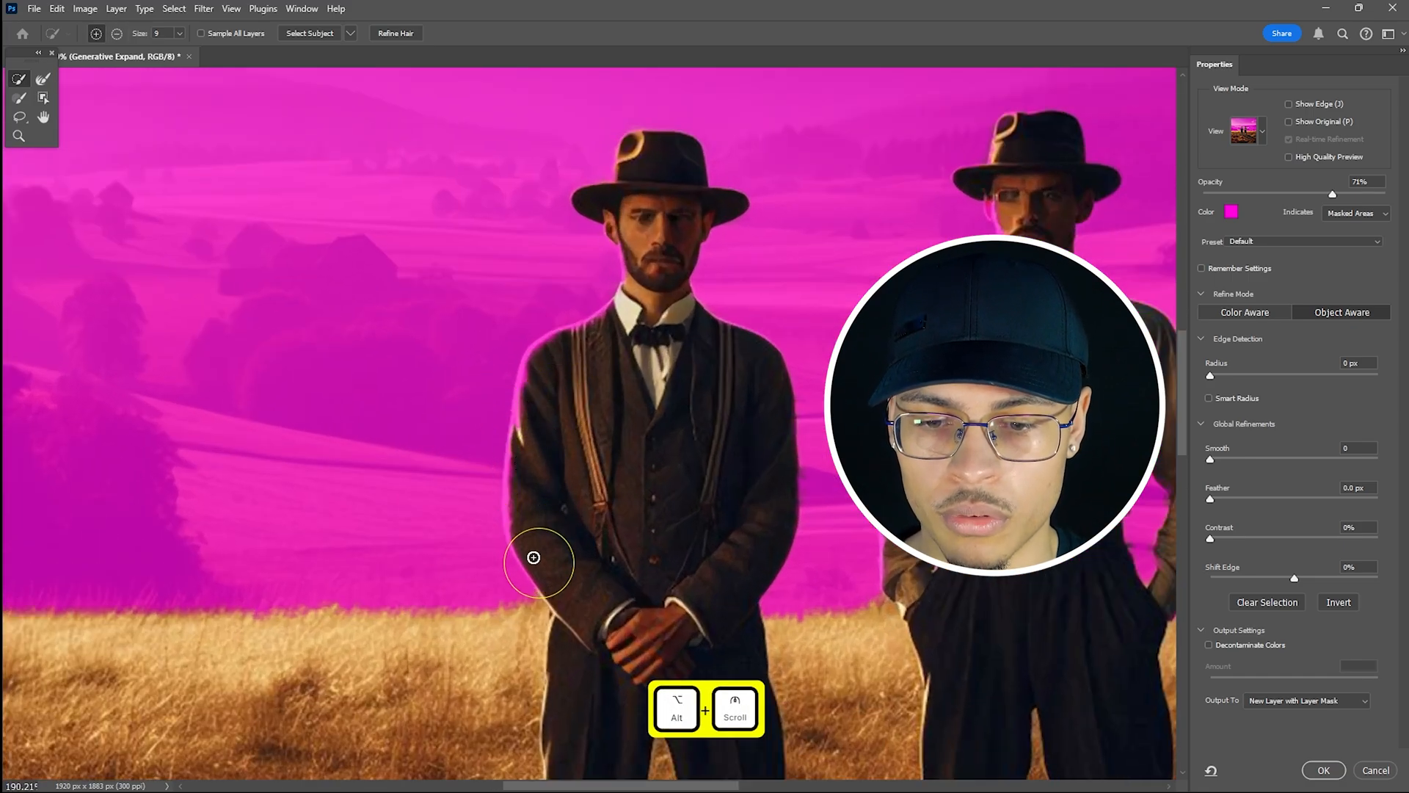
{"action": "mouse_move", "coordinate": [534, 557]}
{"action": "left_mouse_down"}
{"action": "mouse_move", "coordinate": [513, 493]}
{"action": "mouse_move", "coordinate": [524, 373]}
{"action": "mouse_move", "coordinate": [533, 349]}
{"action": "mouse_move", "coordinate": [620, 293]}
{"action": "left_mouse_up"}
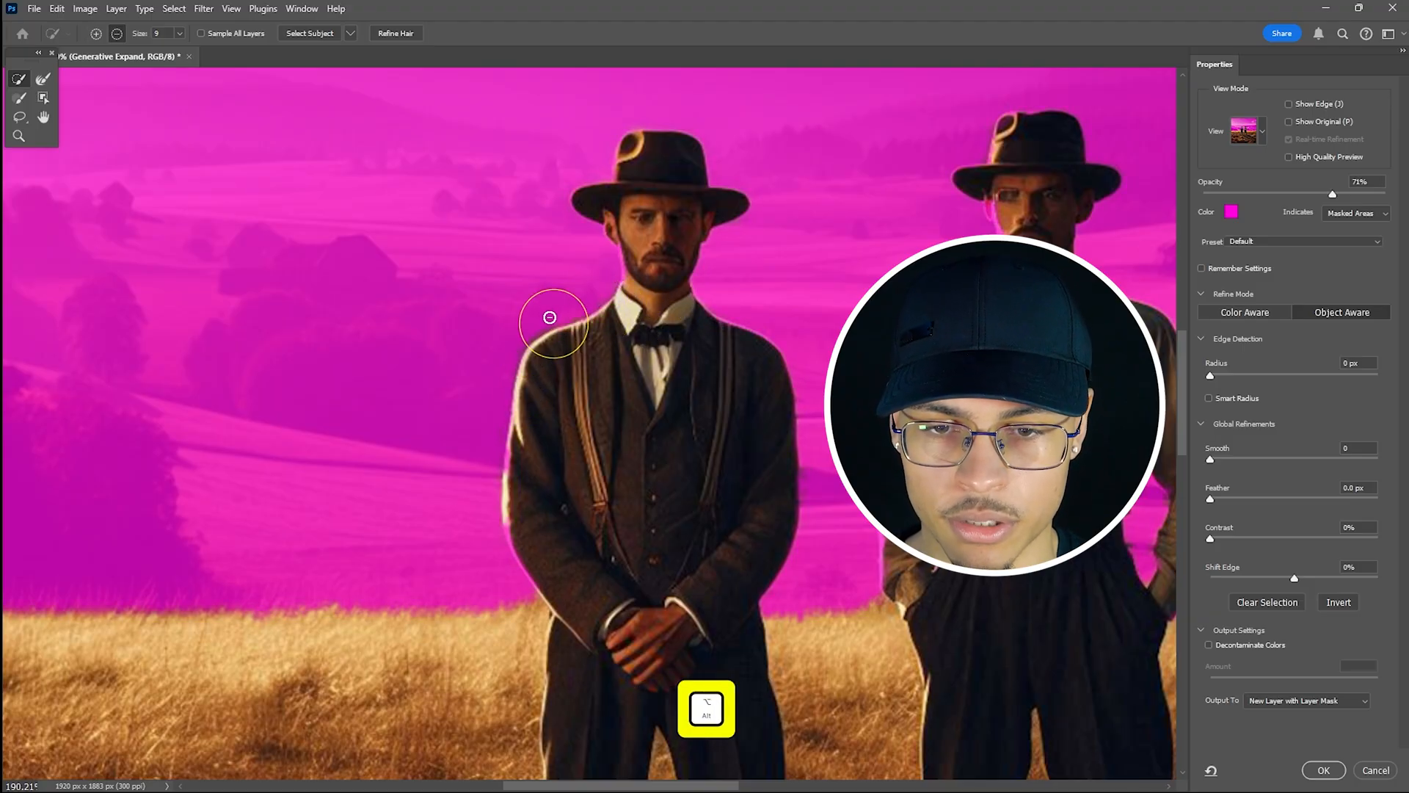
{"action": "scroll", "coordinate": [811, 466], "scroll_direction": "down", "scroll_amount": 10, "text": "alt"}
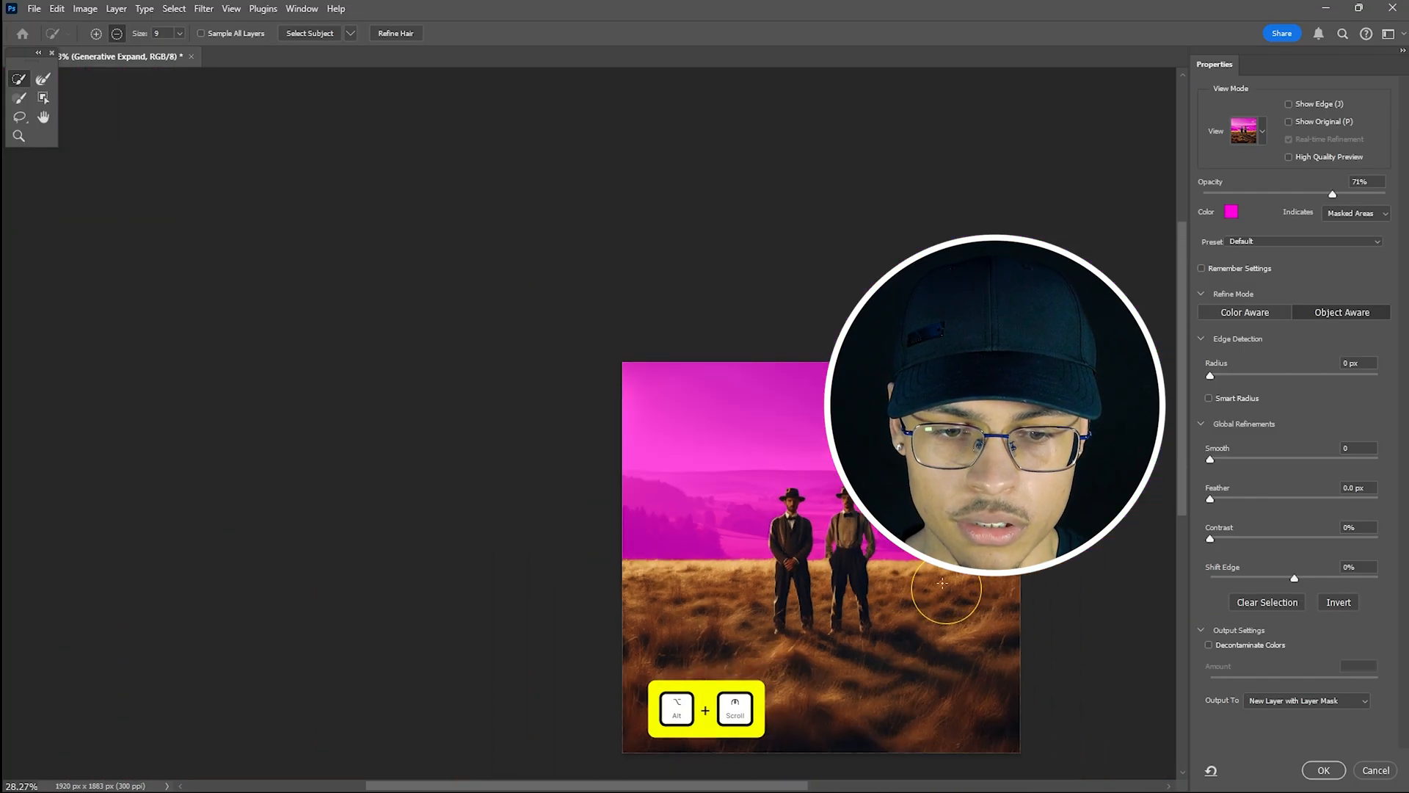
{"action": "scroll", "coordinate": [943, 583], "scroll_direction": "up", "scroll_amount": 6, "text": "alt"}
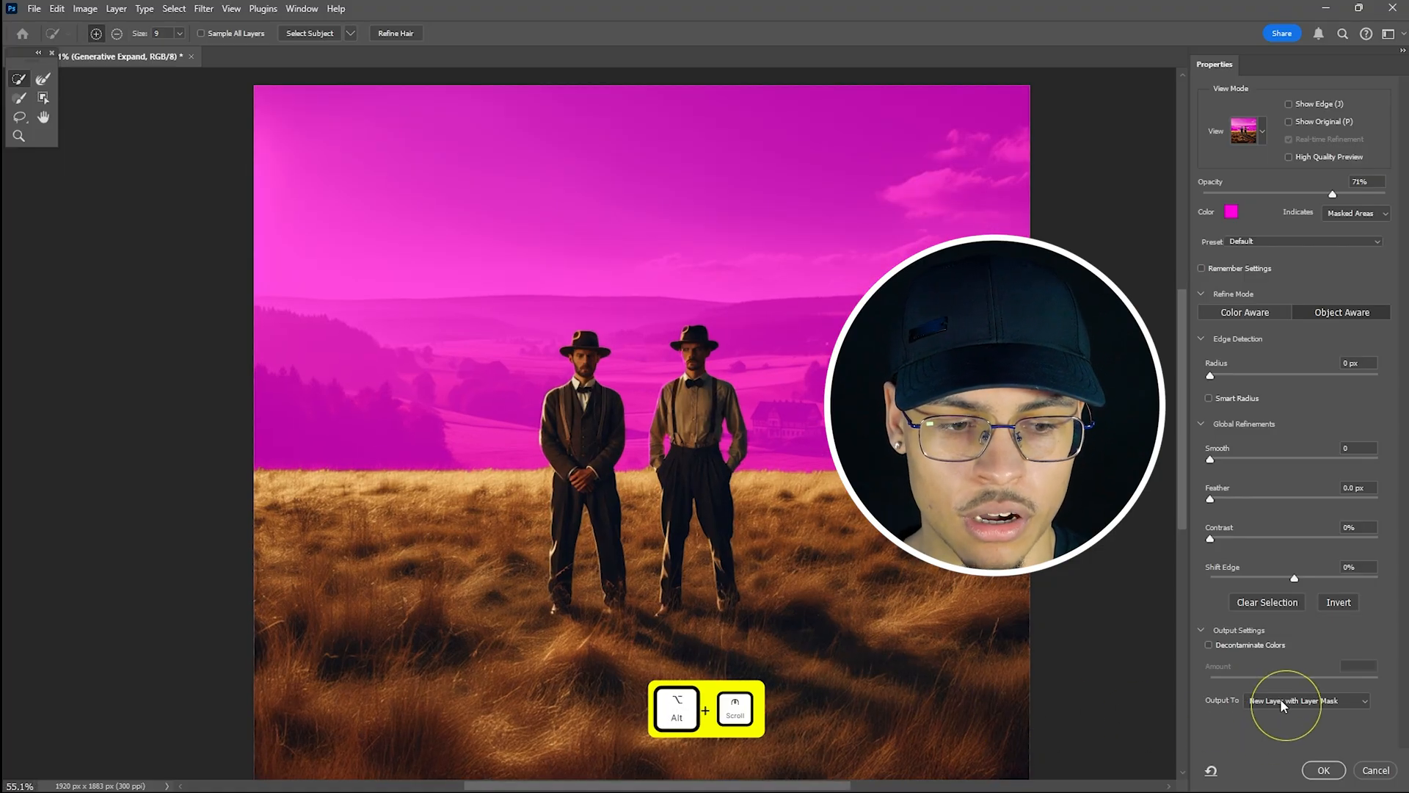
- Output the selection as a new layer with a layer mask
{"action": "left_click", "coordinate": [1283, 703]}
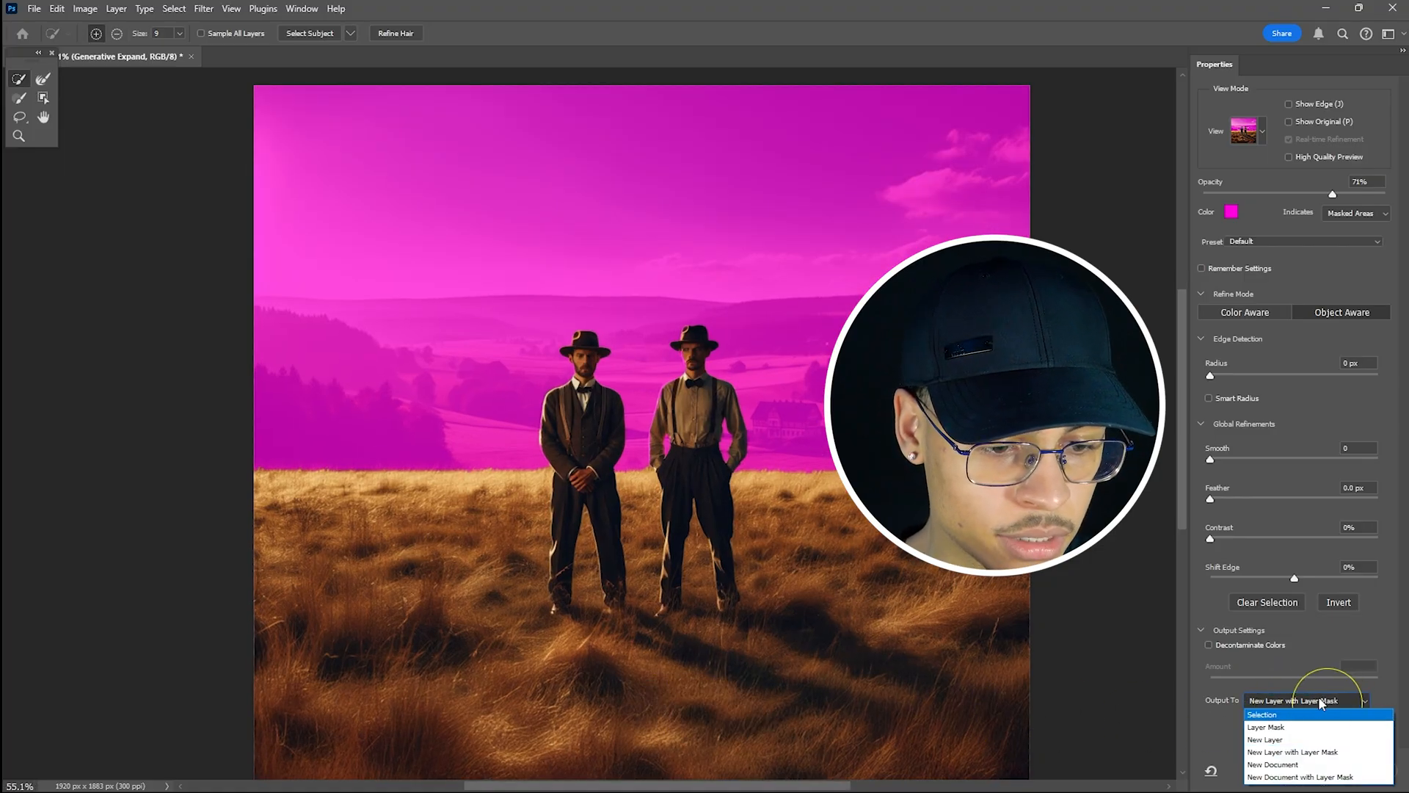
{"action": "left_click", "coordinate": [1293, 751]}
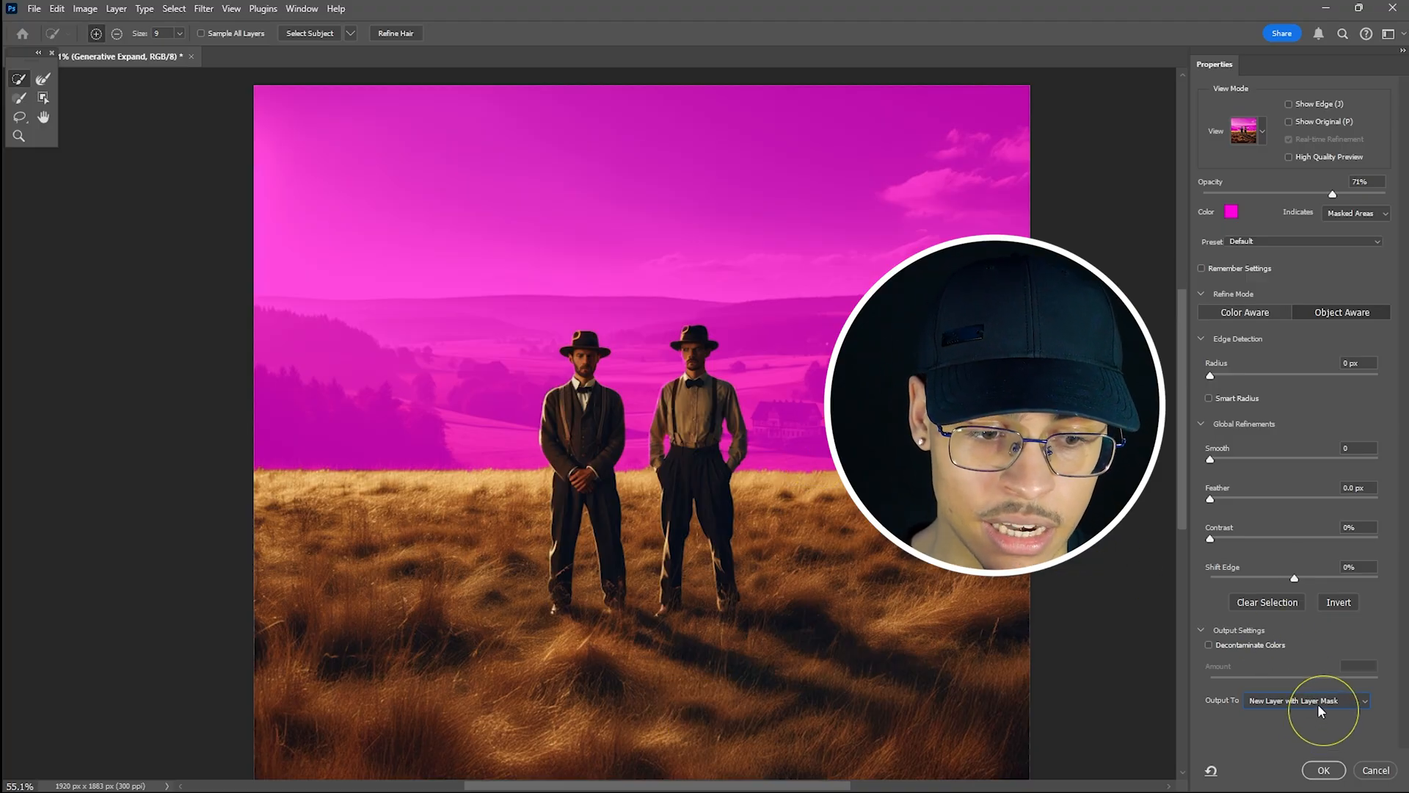
{"action": "left_click", "coordinate": [1324, 770]}
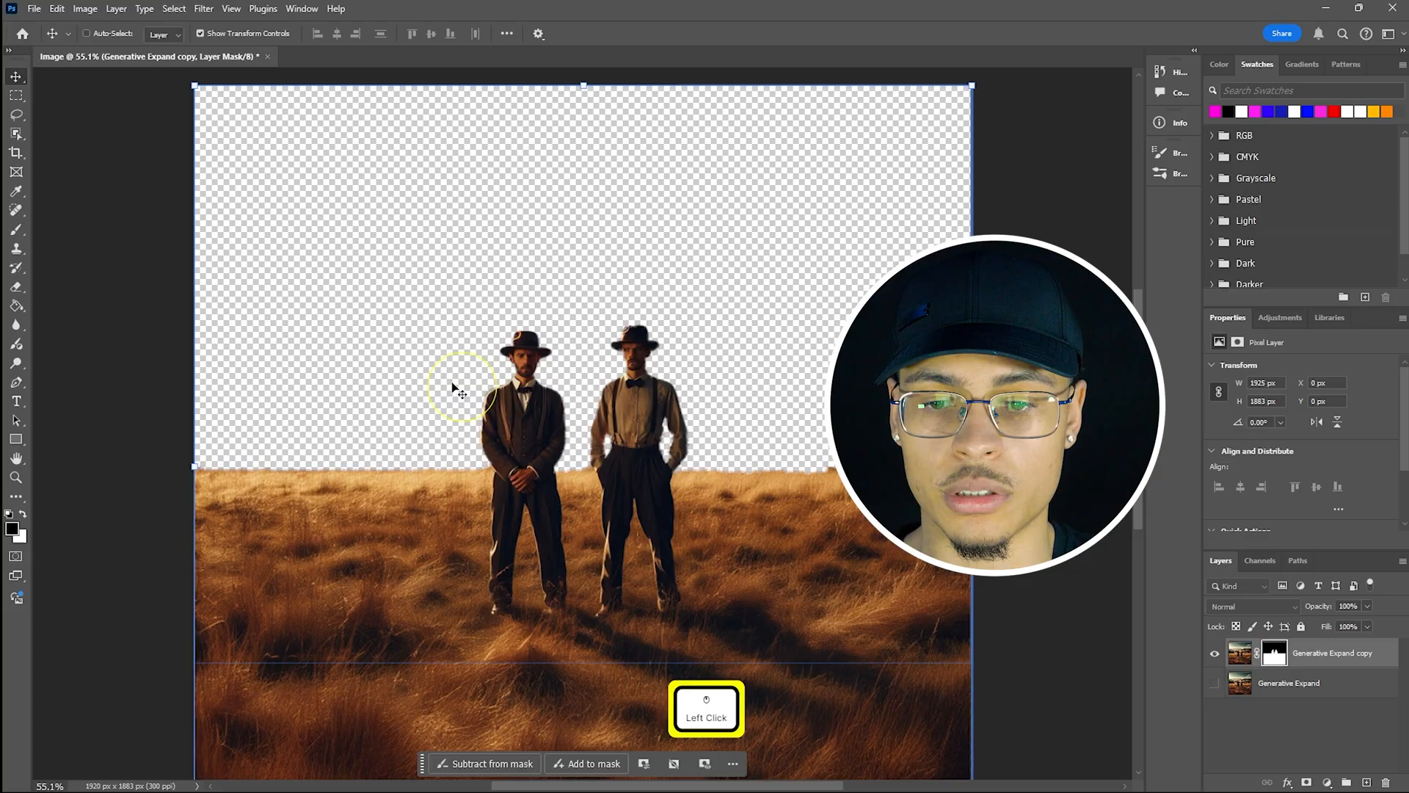
- Activate the Generative Expand copy layer's mask for the Brush tool, try a black stroke across the second man's hat and undo it
{"action": "scroll", "coordinate": [752, 333], "scroll_direction": "up", "scroll_amount": 5}
{"action": "scroll", "coordinate": [893, 317], "scroll_direction": "up", "scroll_amount": 3}
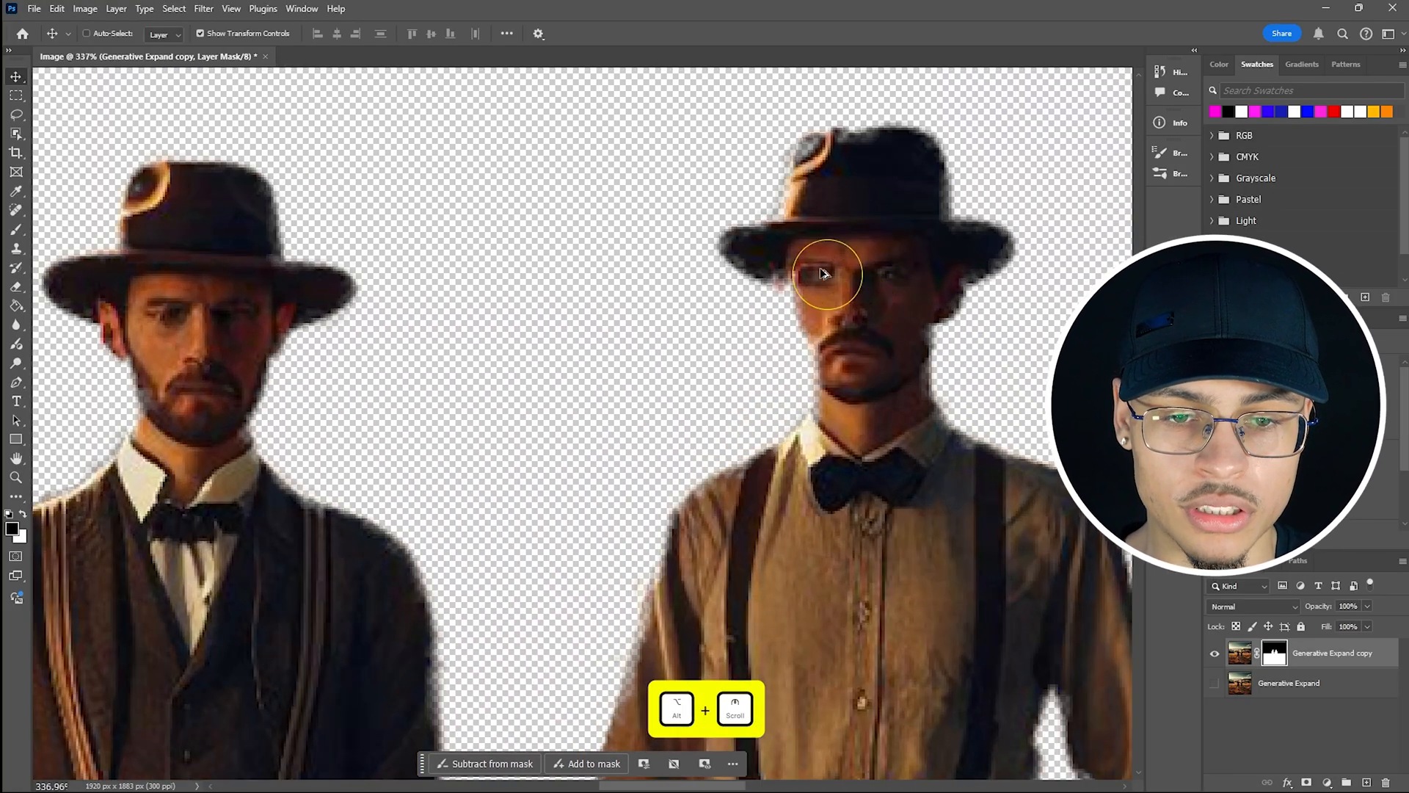
{"action": "scroll", "coordinate": [259, 395], "scroll_direction": "down", "scroll_amount": 3}
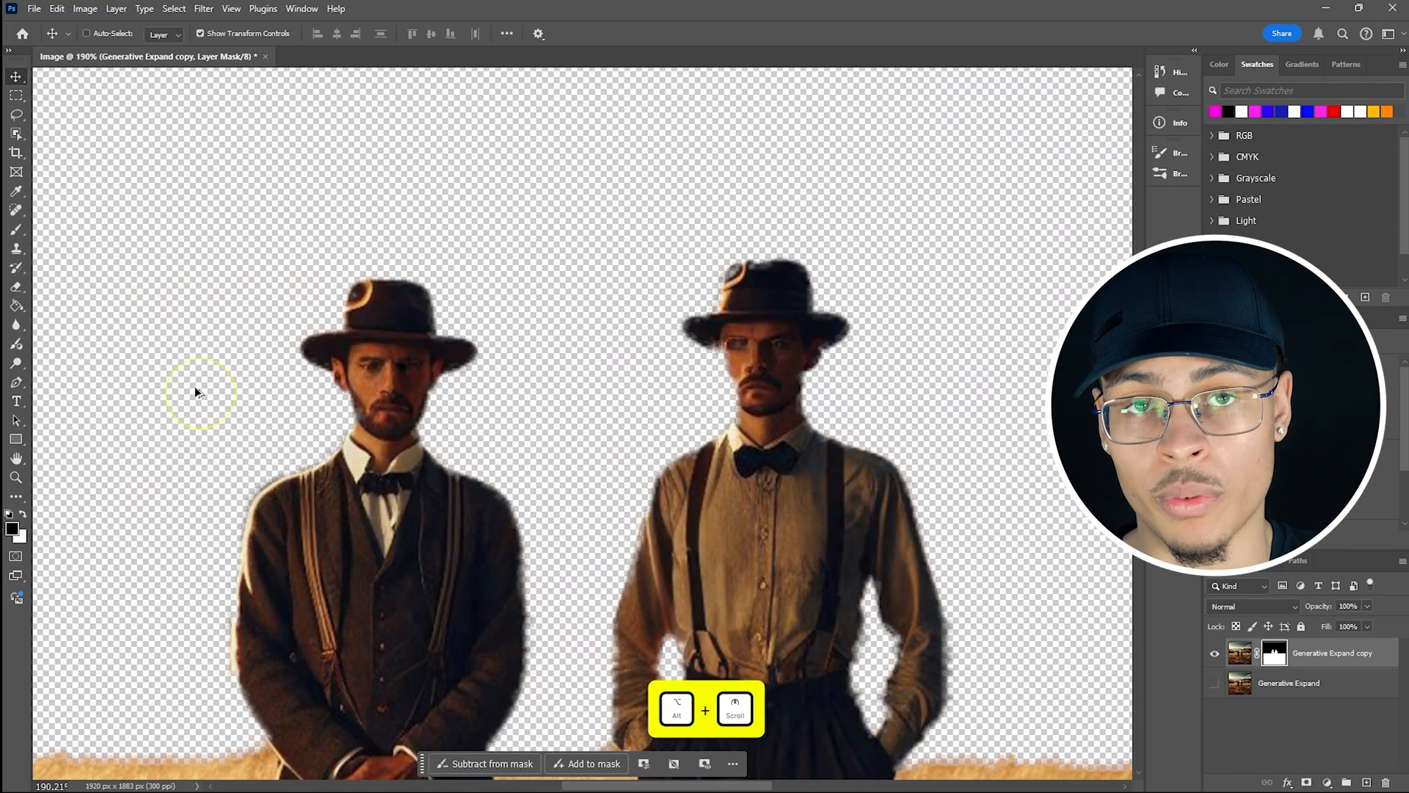
{"action": "scroll", "coordinate": [195, 385], "scroll_direction": "down", "scroll_amount": 4}
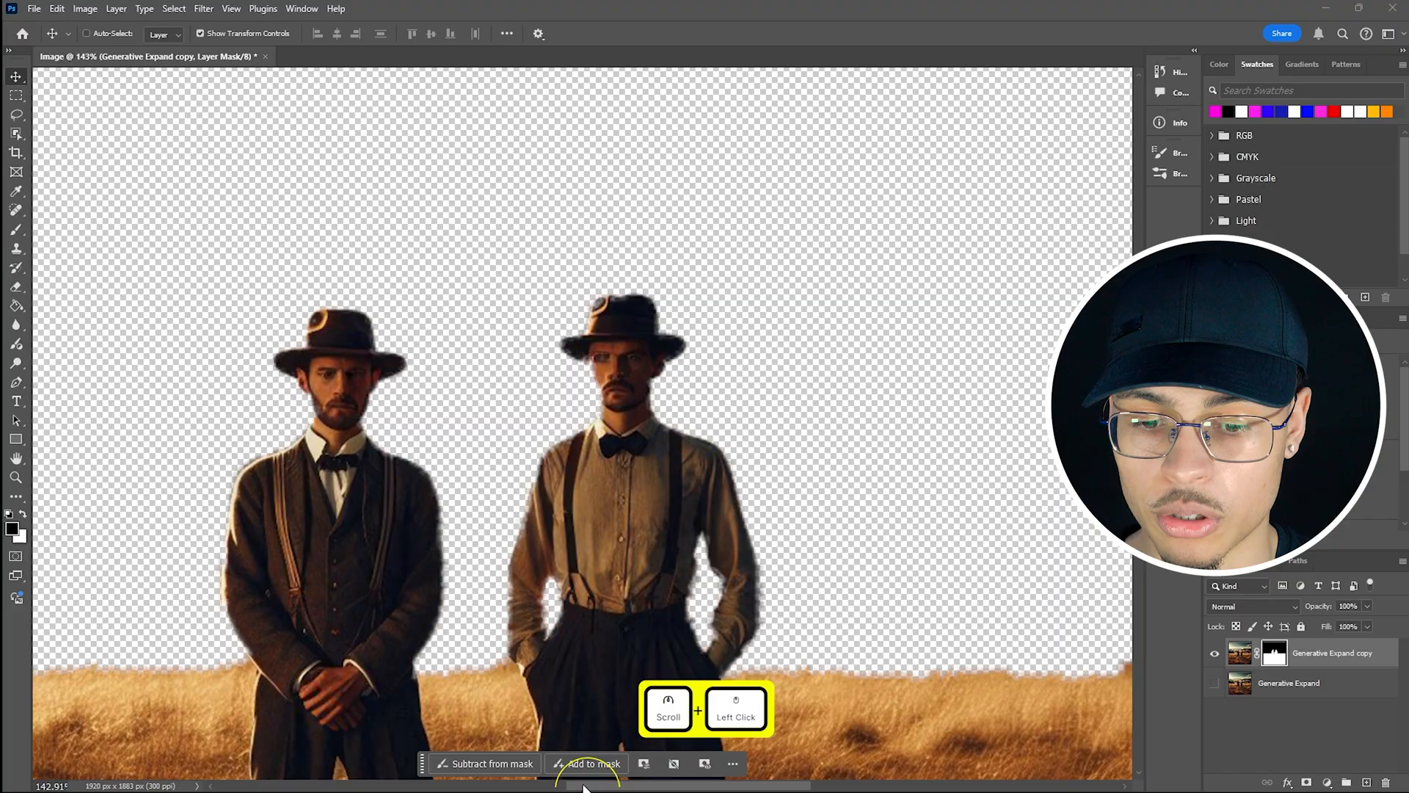
{"action": "left_click_drag", "start_coordinate": [645, 785], "coordinate": [541, 786]}
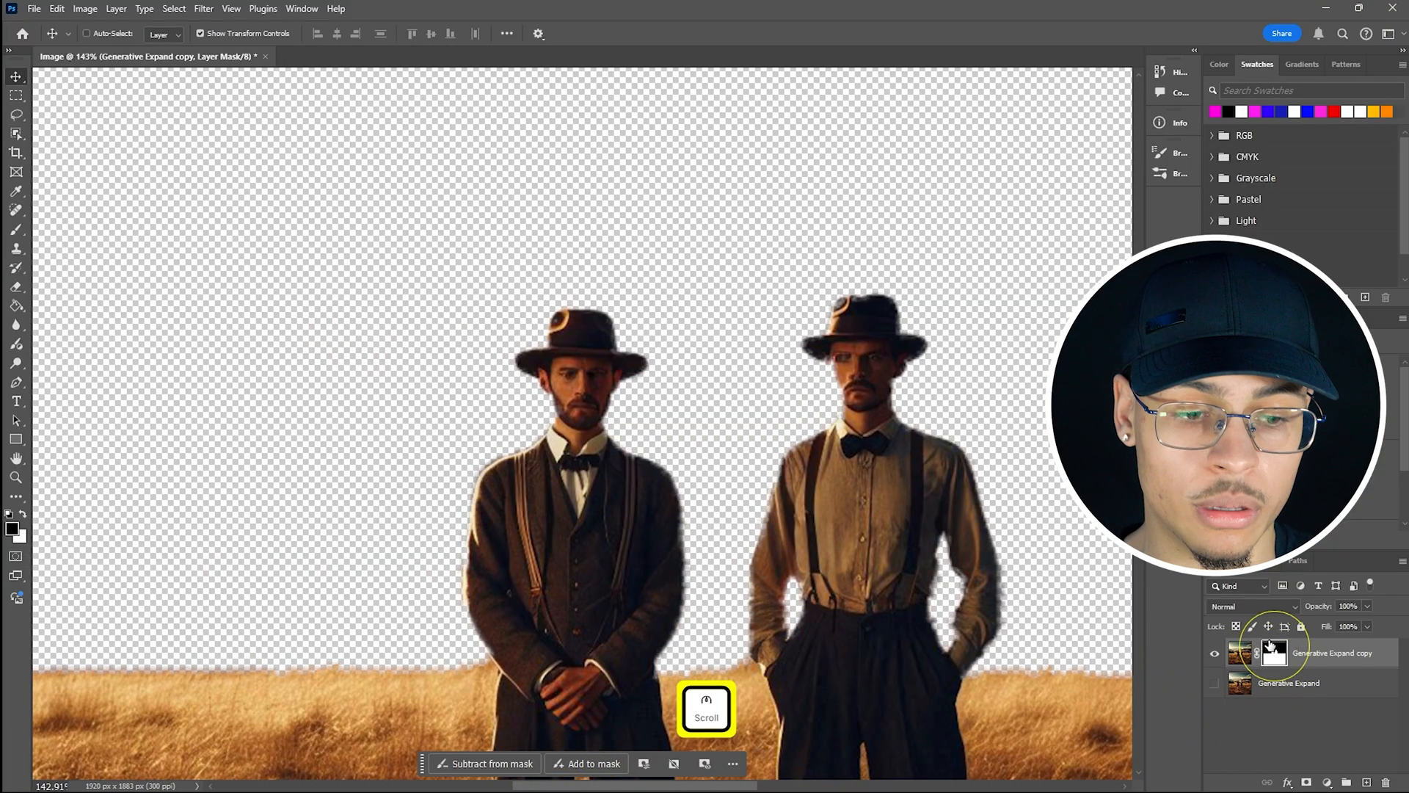
{"action": "left_click", "coordinate": [1274, 653]}
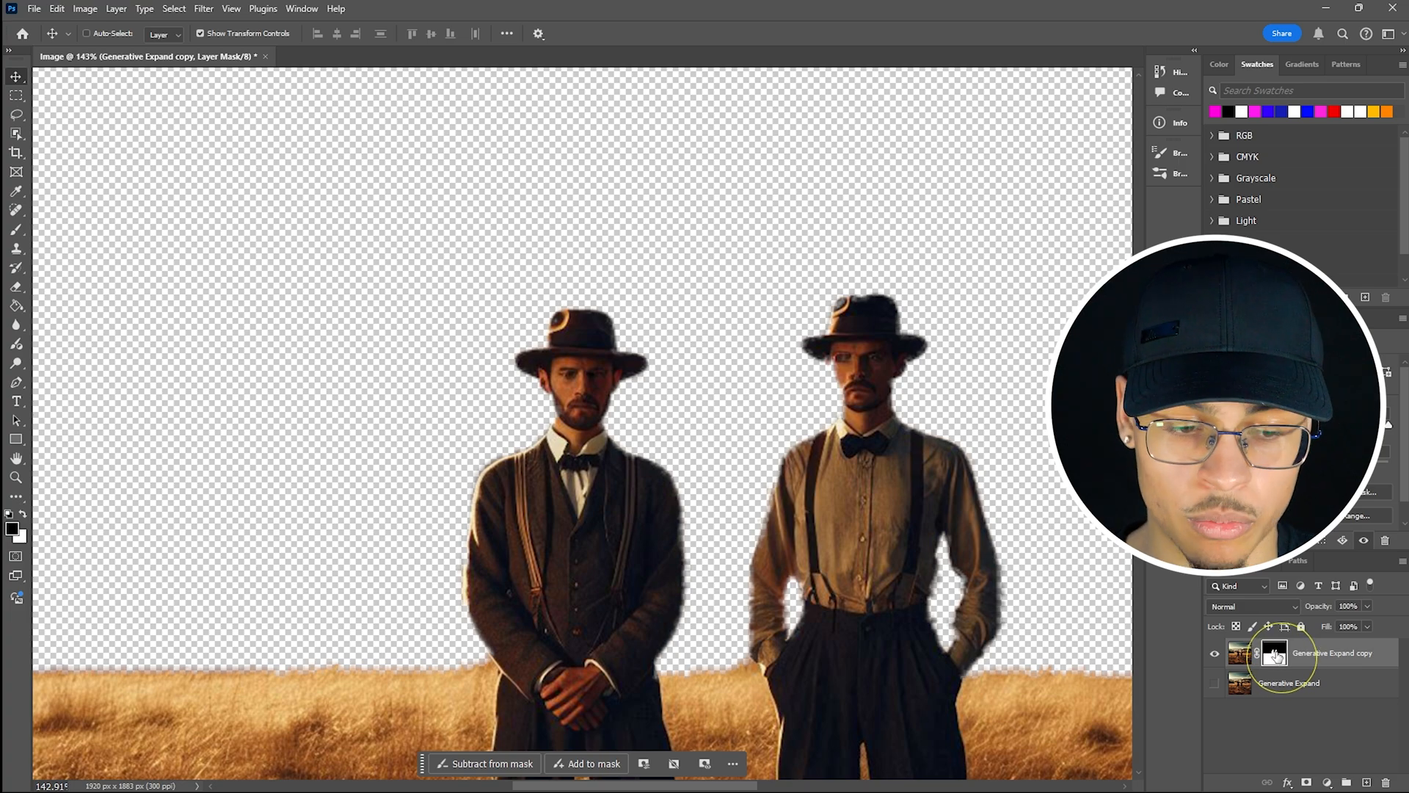
{"action": "key", "text": "b"}
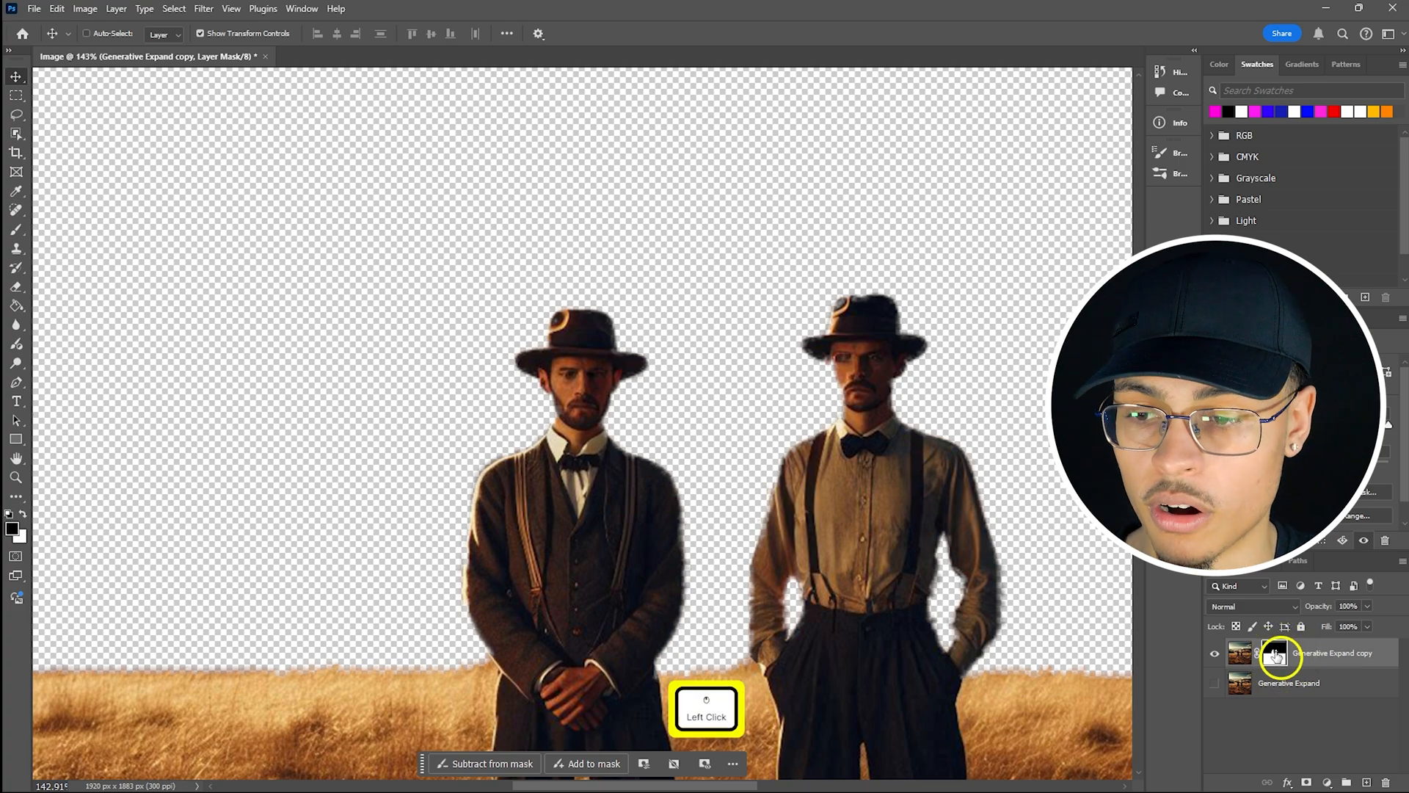
{"action": "left_click", "coordinate": [16, 230]}
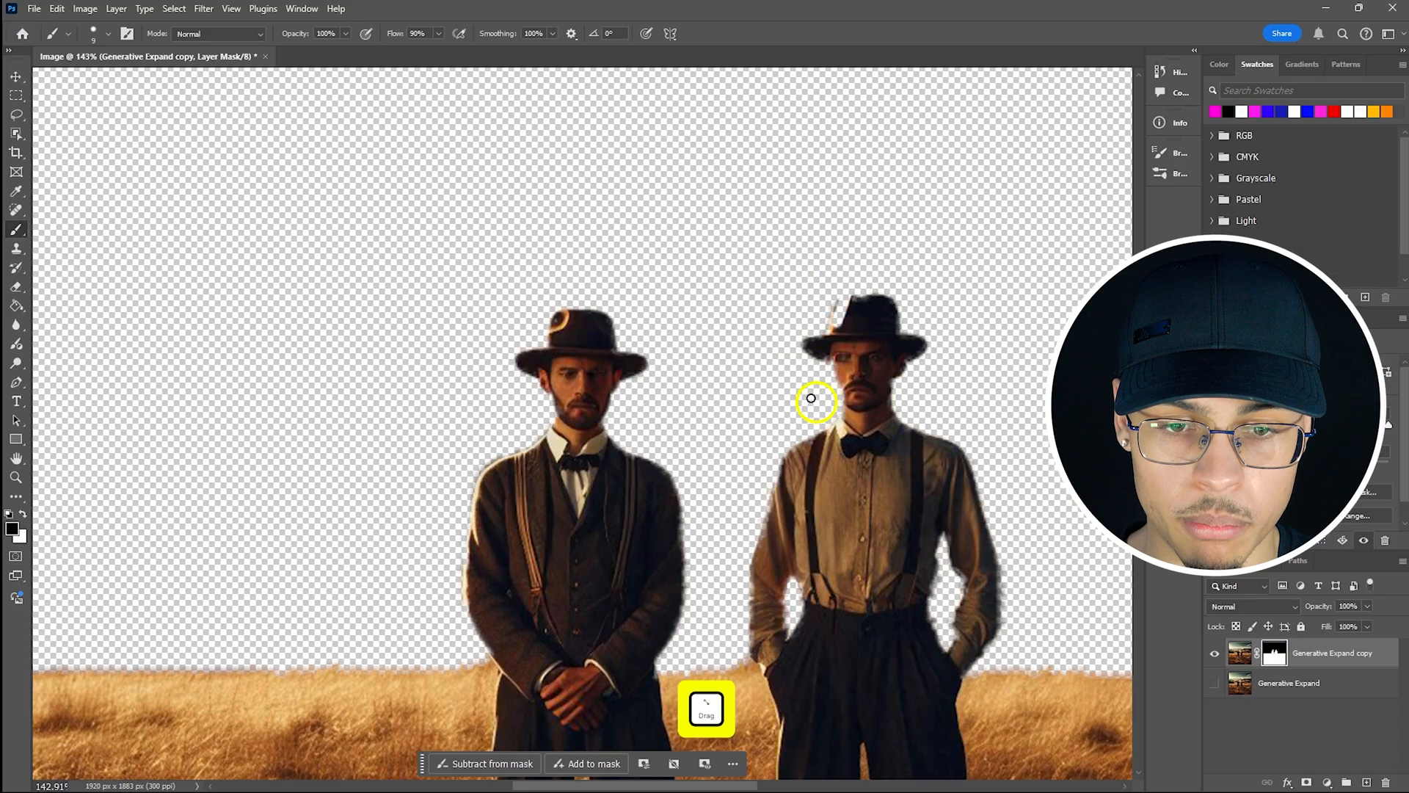
{"action": "key", "text": "ctrl+z"}
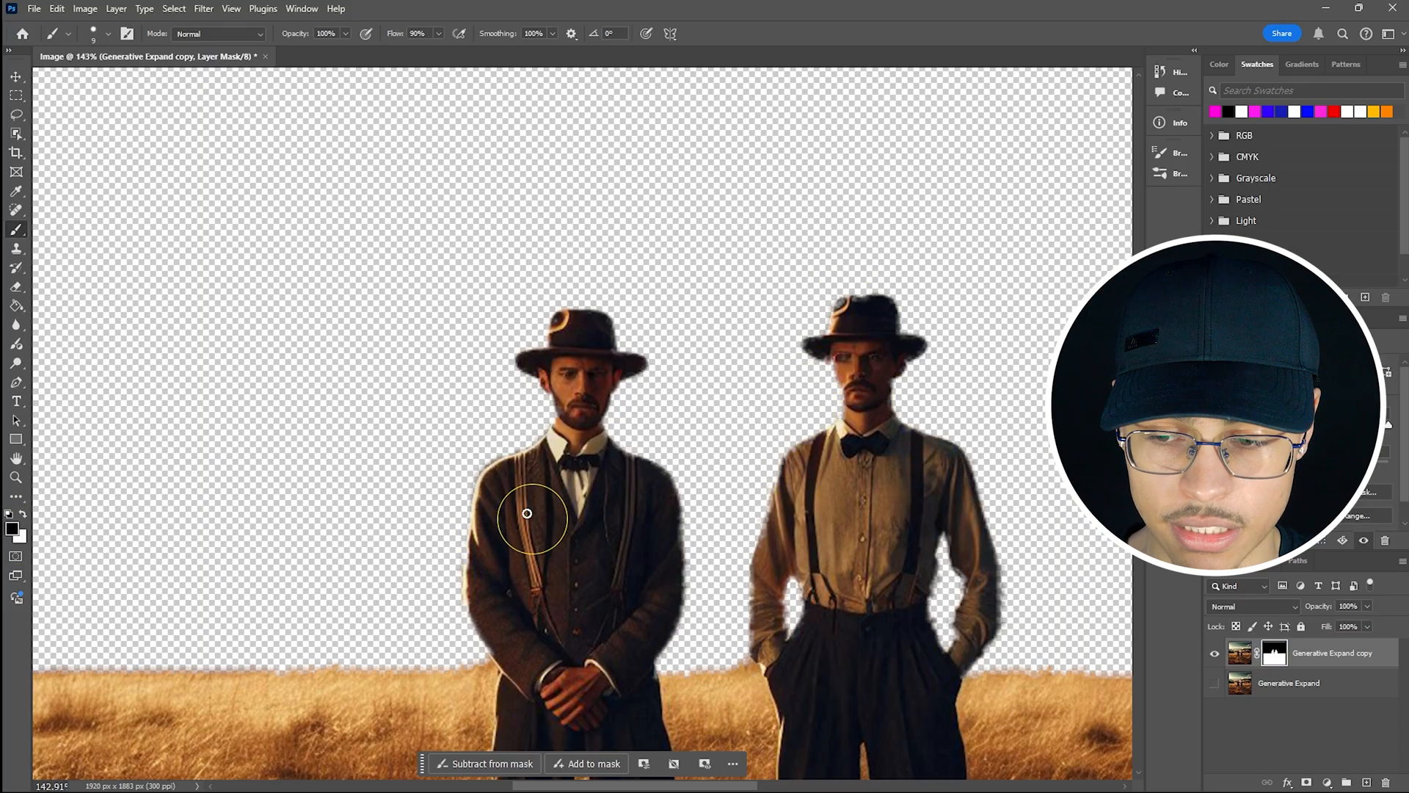
- Paint white on the layer mask along the second man's hat, face and collar to restore their edges
{"action": "key", "text": "x"}
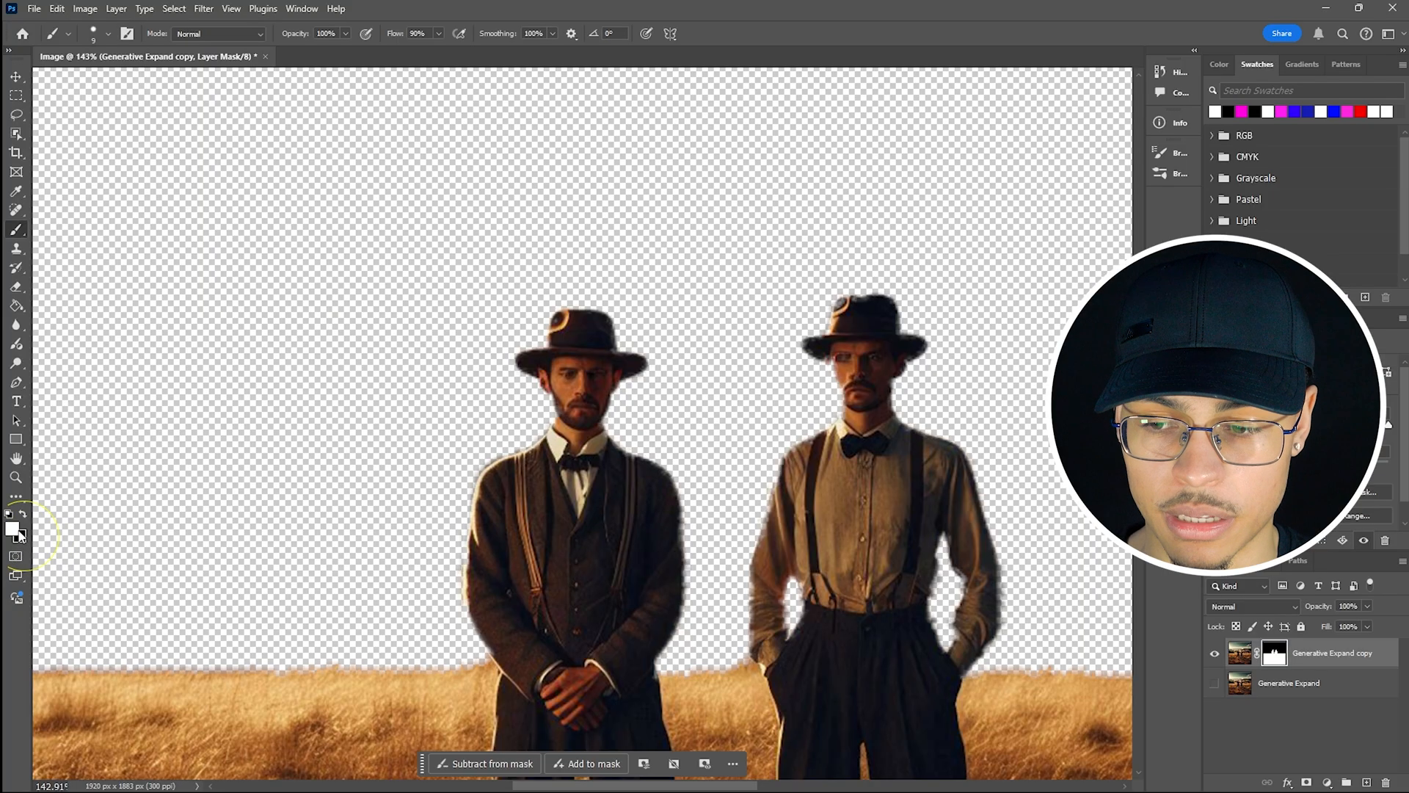
{"action": "mouse_move", "coordinate": [845, 301]}
{"action": "left_mouse_down"}
{"action": "mouse_move", "coordinate": [837, 313]}
{"action": "mouse_move", "coordinate": [897, 318]}
{"action": "left_mouse_up"}
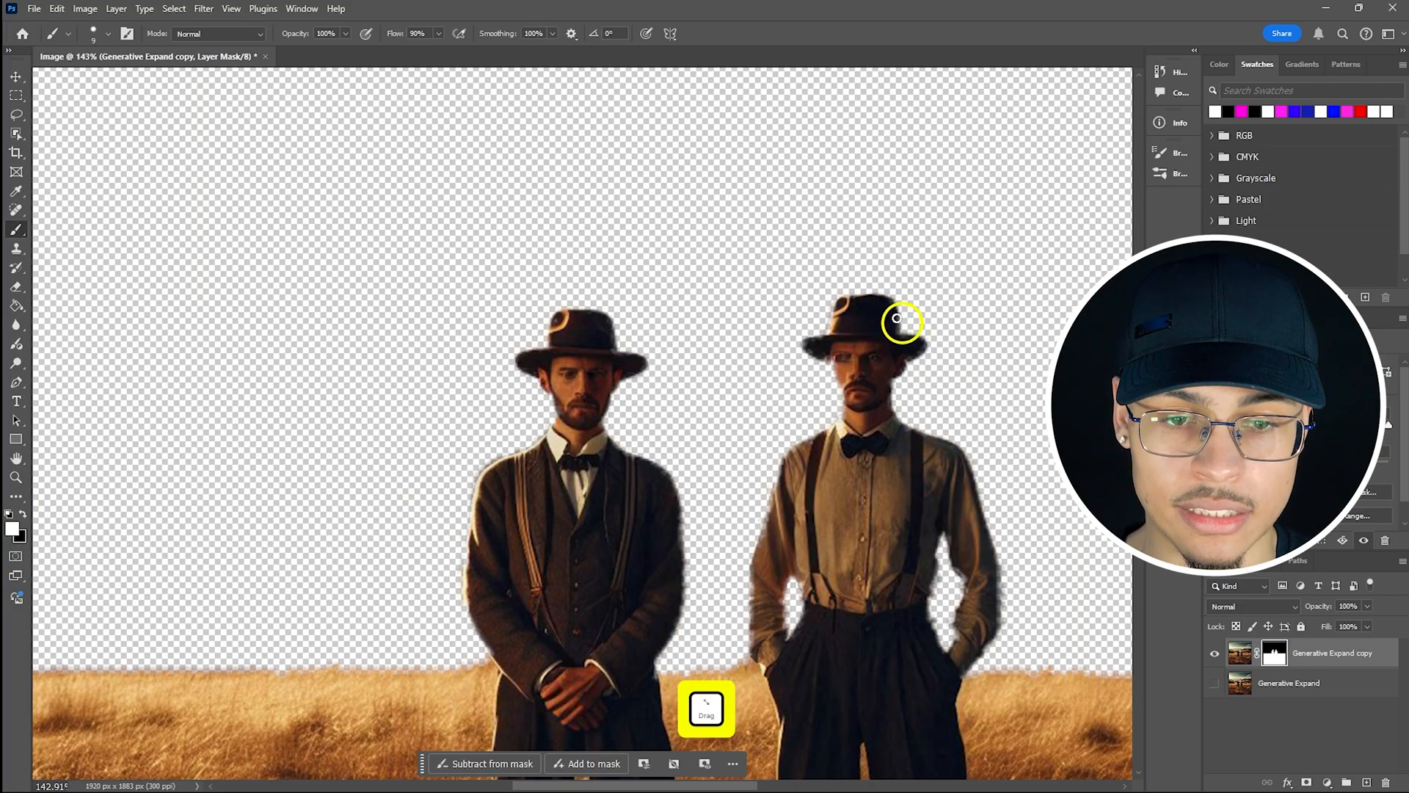
{"action": "left_click", "coordinate": [812, 337]}
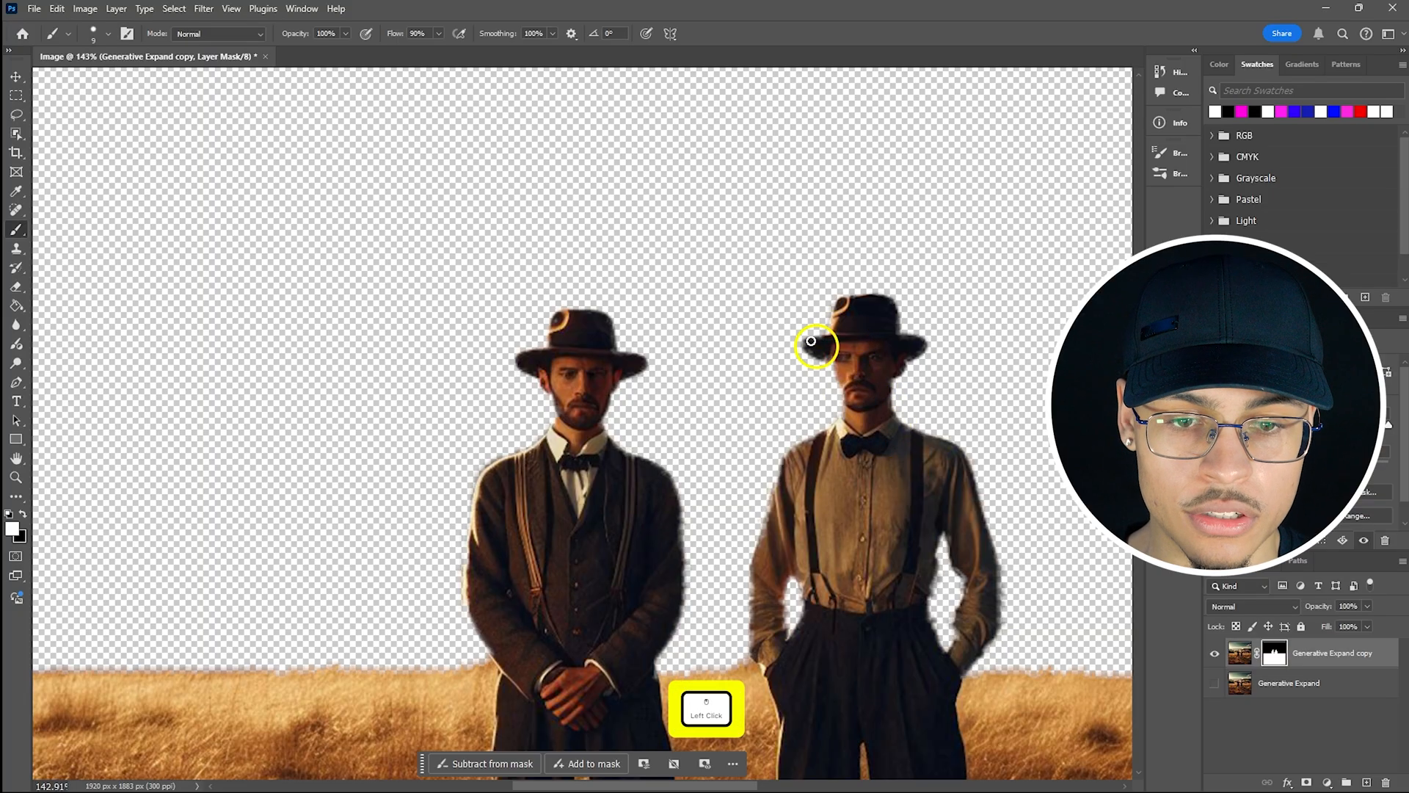
{"action": "left_click_drag", "start_coordinate": [836, 364], "coordinate": [856, 481]}
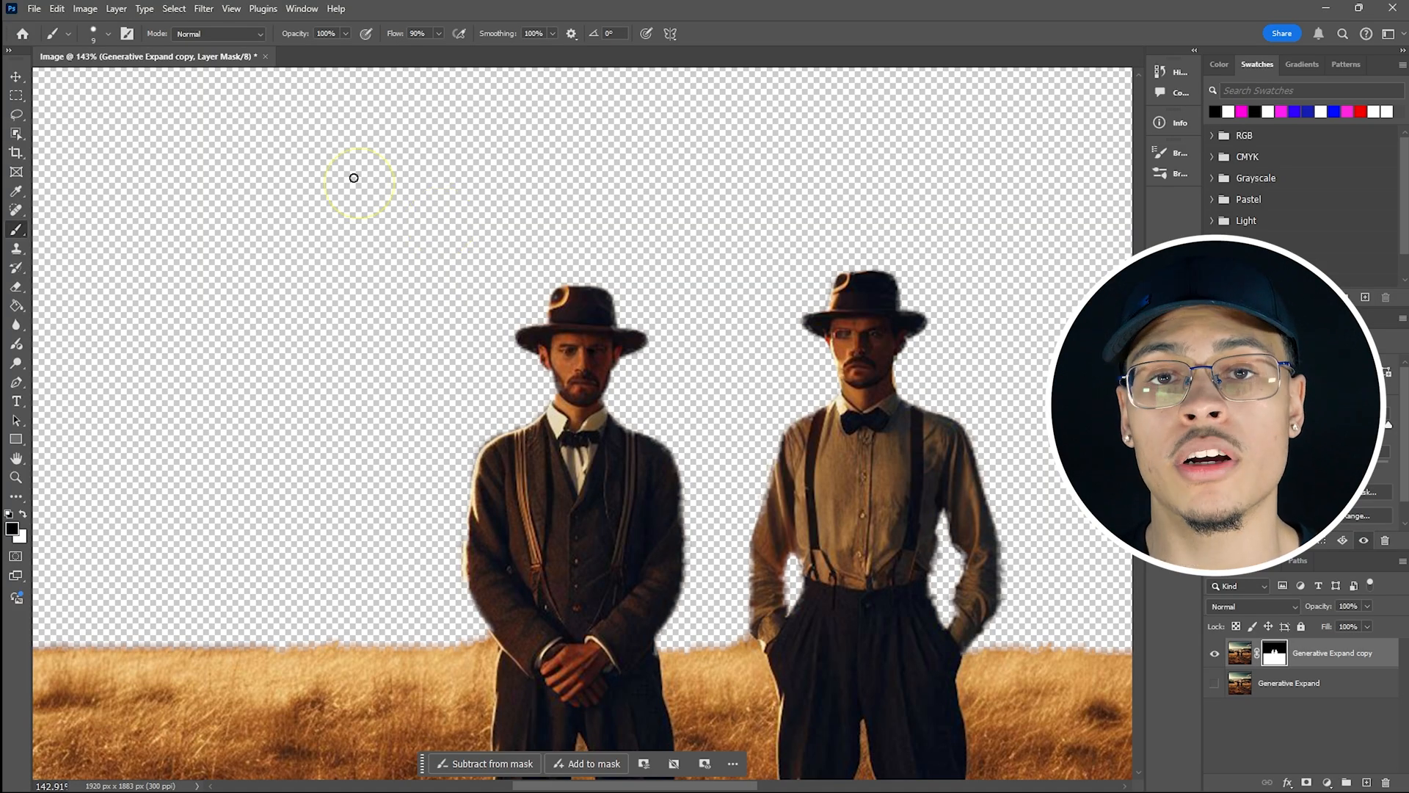
- Switch the brush color to white and set the brush smoothing to 0%
{"action": "key", "text": "x"}
{"action": "left_click_drag", "start_coordinate": [609, 323], "coordinate": [619, 334]}
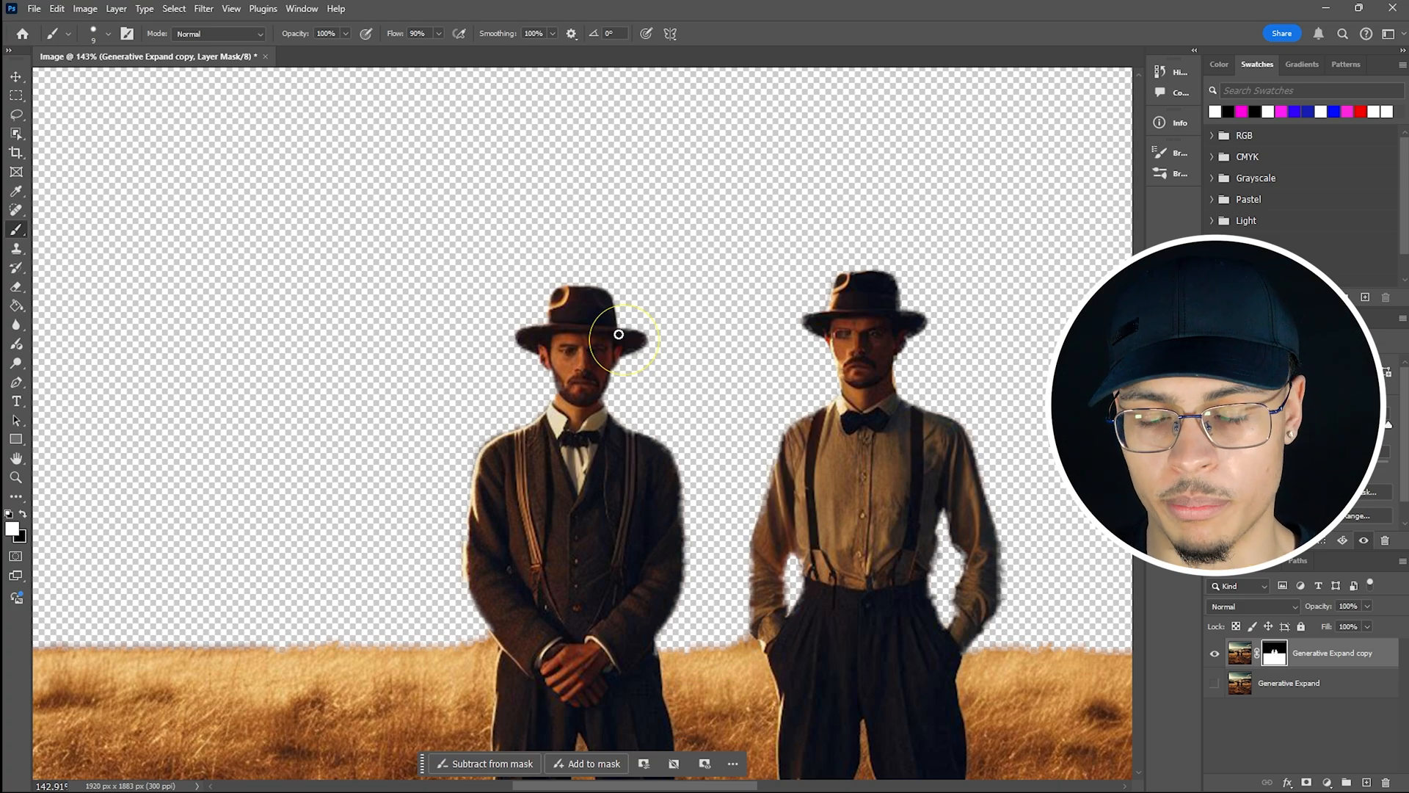
{"action": "scroll", "coordinate": [619, 334], "scroll_direction": "down", "scroll_amount": 3}
{"action": "left_click", "coordinate": [554, 35]}
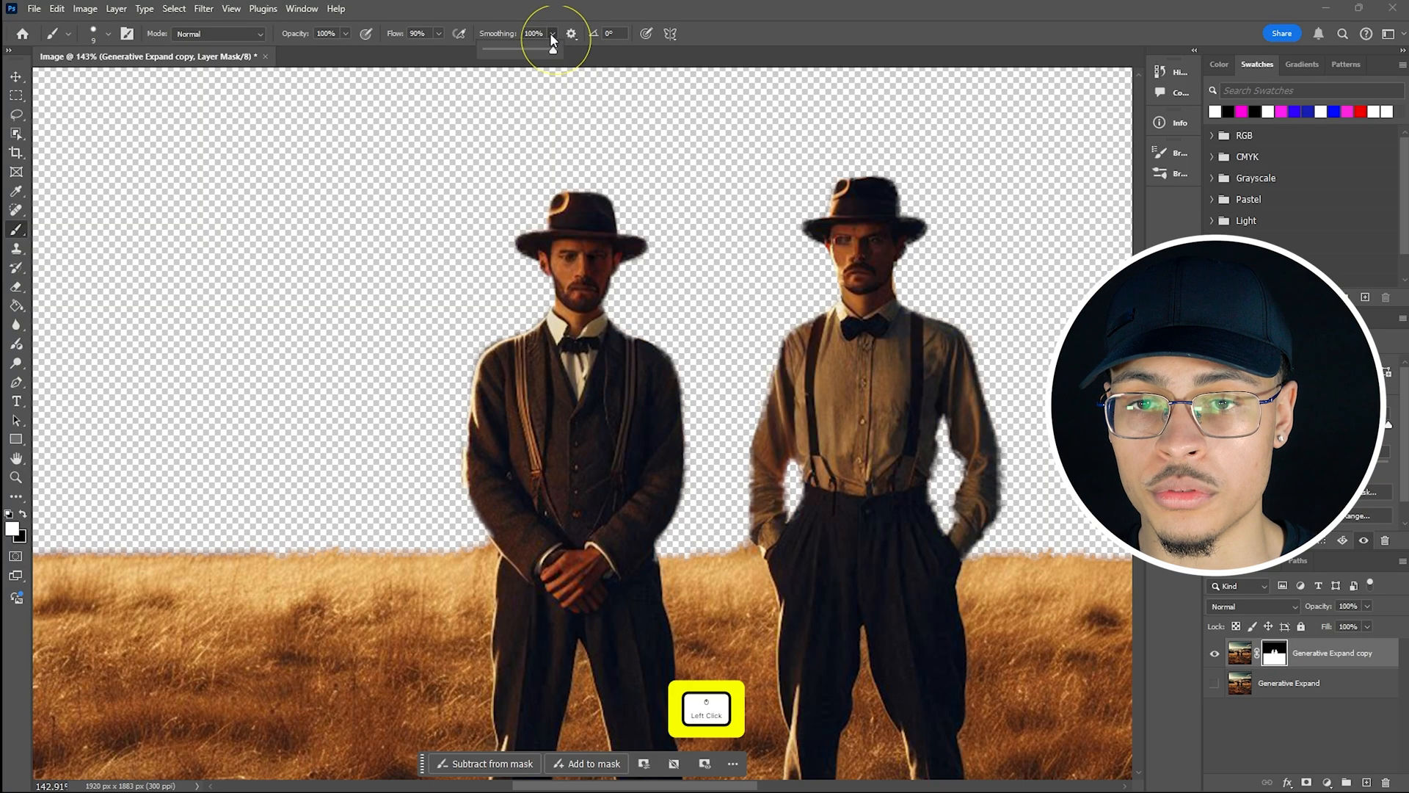
{"action": "left_click", "coordinate": [579, 43]}
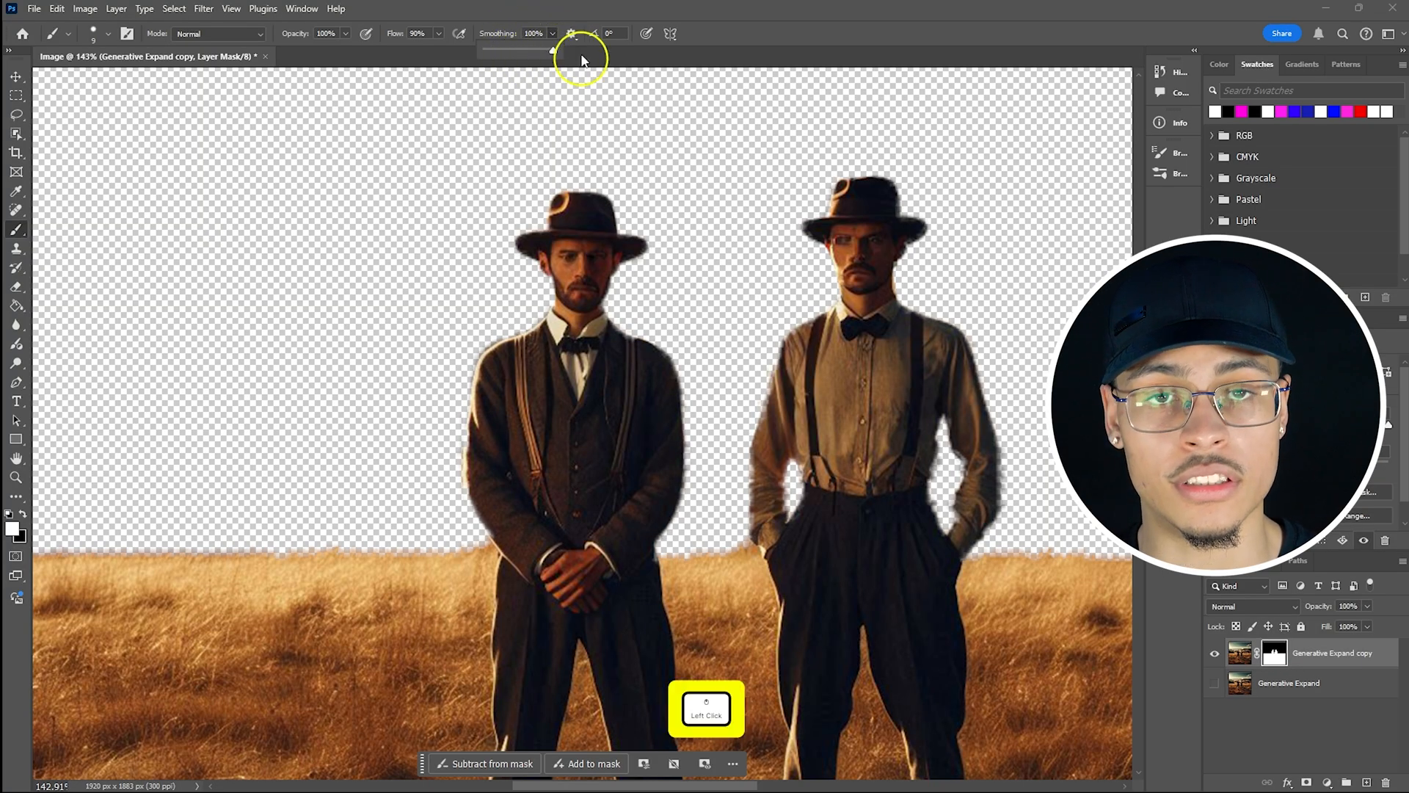
{"action": "left_click_drag", "start_coordinate": [524, 241], "coordinate": [522, 239]}
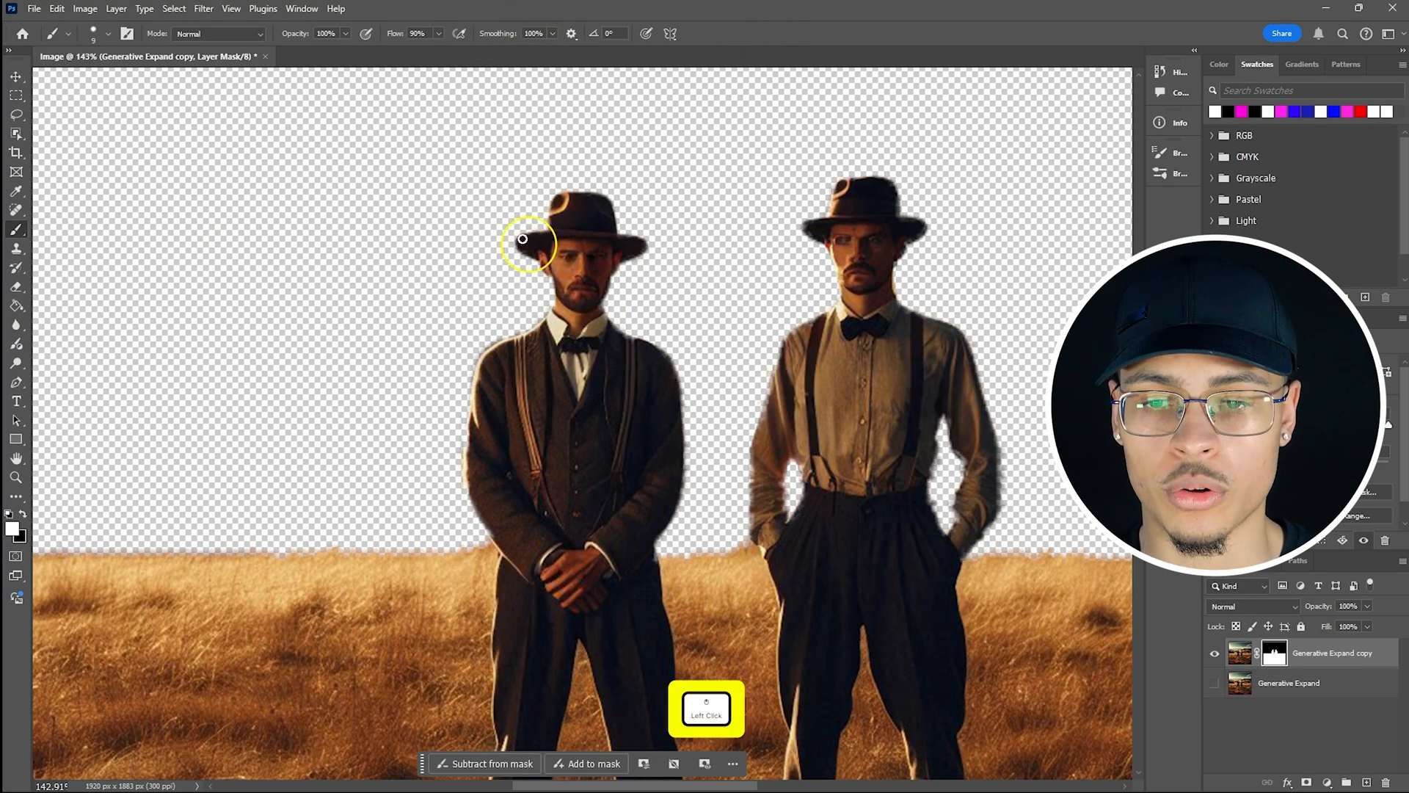
{"action": "left_click", "coordinate": [553, 35]}
{"action": "left_click_drag", "start_coordinate": [554, 48], "coordinate": [457, 66]}
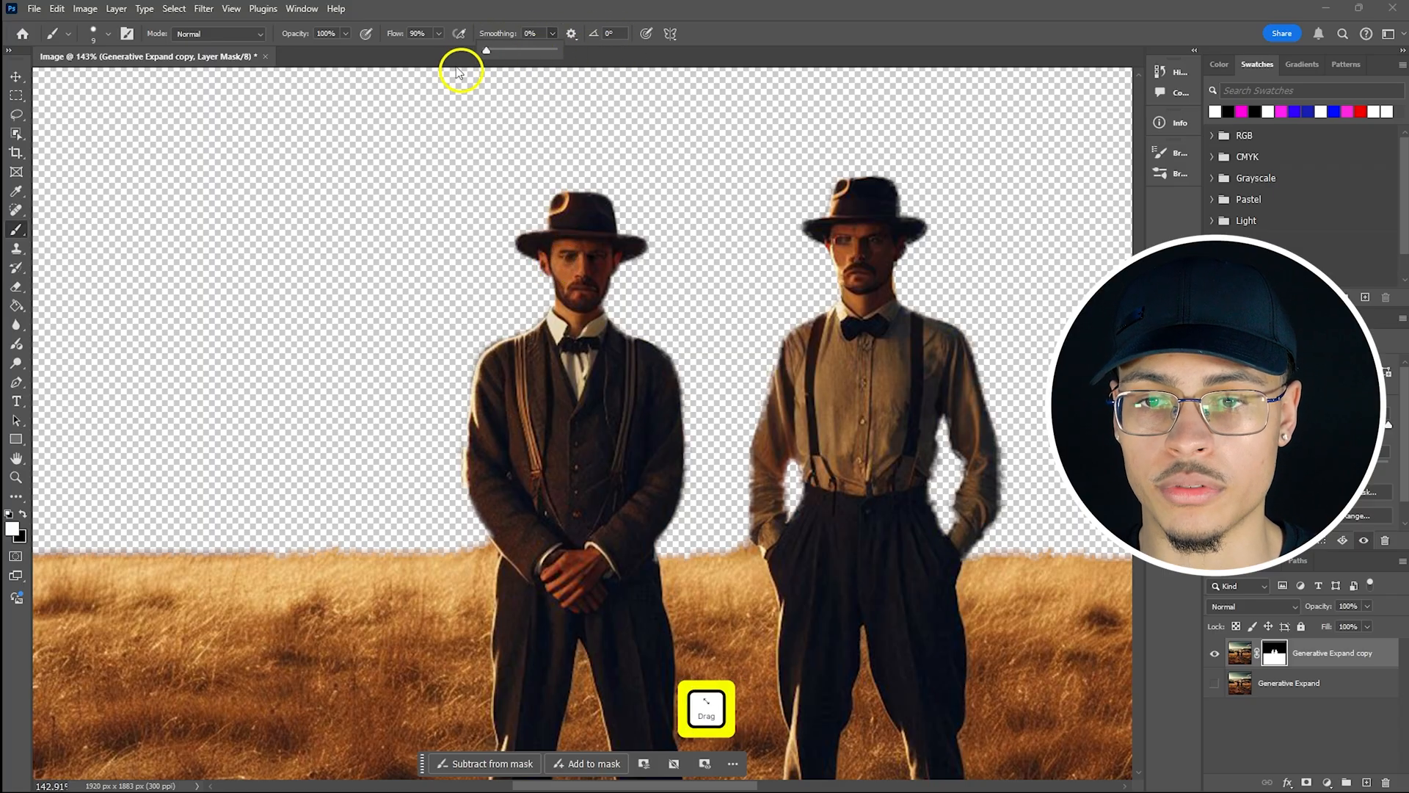
- Paint white on the layer mask along the dark-jacketed man's hat brim and the side of his face
{"action": "left_click", "coordinate": [522, 242]}
{"action": "left_click_drag", "start_coordinate": [521, 242], "coordinate": [542, 271]}
{"action": "left_click", "coordinate": [618, 238]}
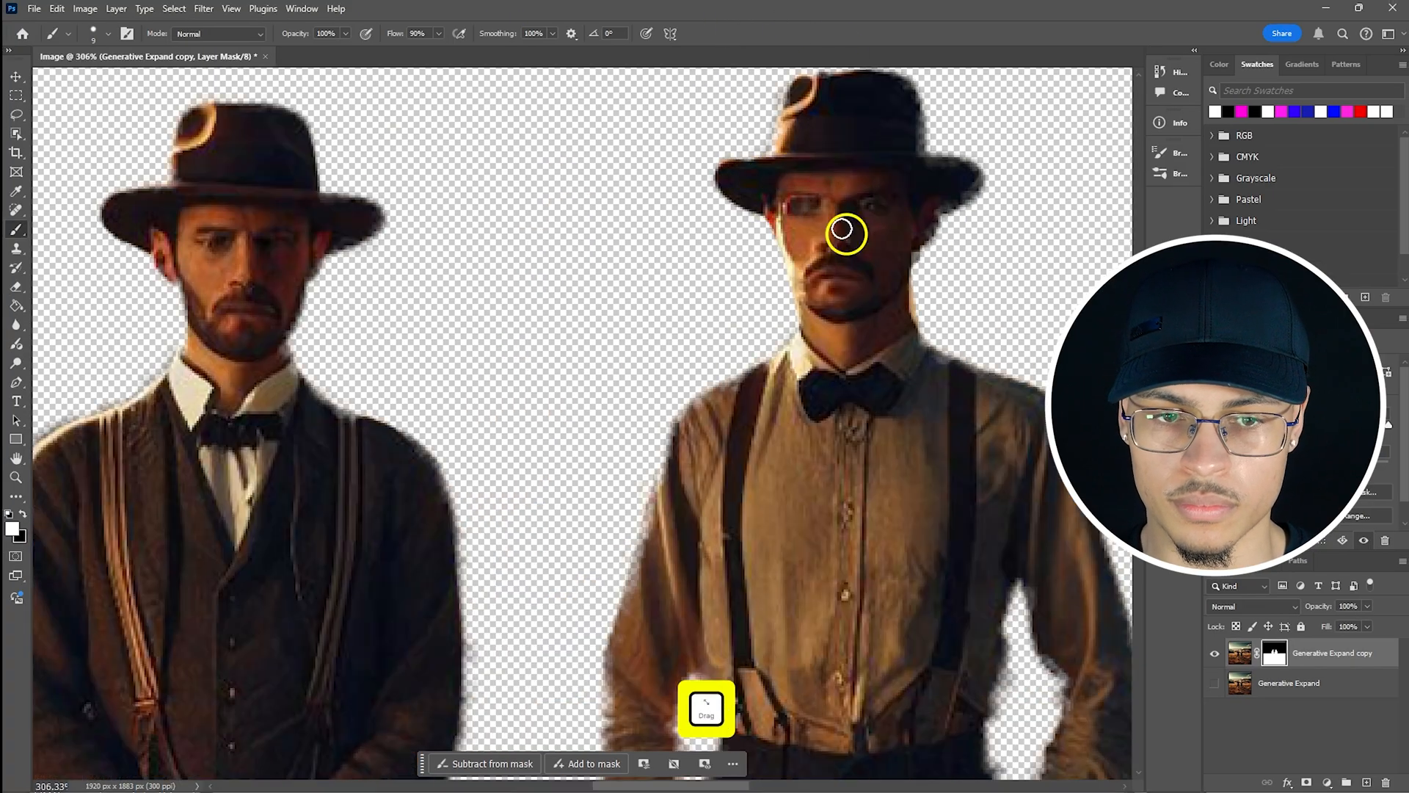
- Refine the mask around the second man, painting black in the gaps beside his arms and white along his shoulder edge
{"action": "scroll", "coordinate": [947, 220], "scroll_direction": "down", "scroll_amount": 3}
{"action": "key", "text": "x"}
{"action": "left_click_drag", "start_coordinate": [993, 443], "coordinate": [973, 557]}
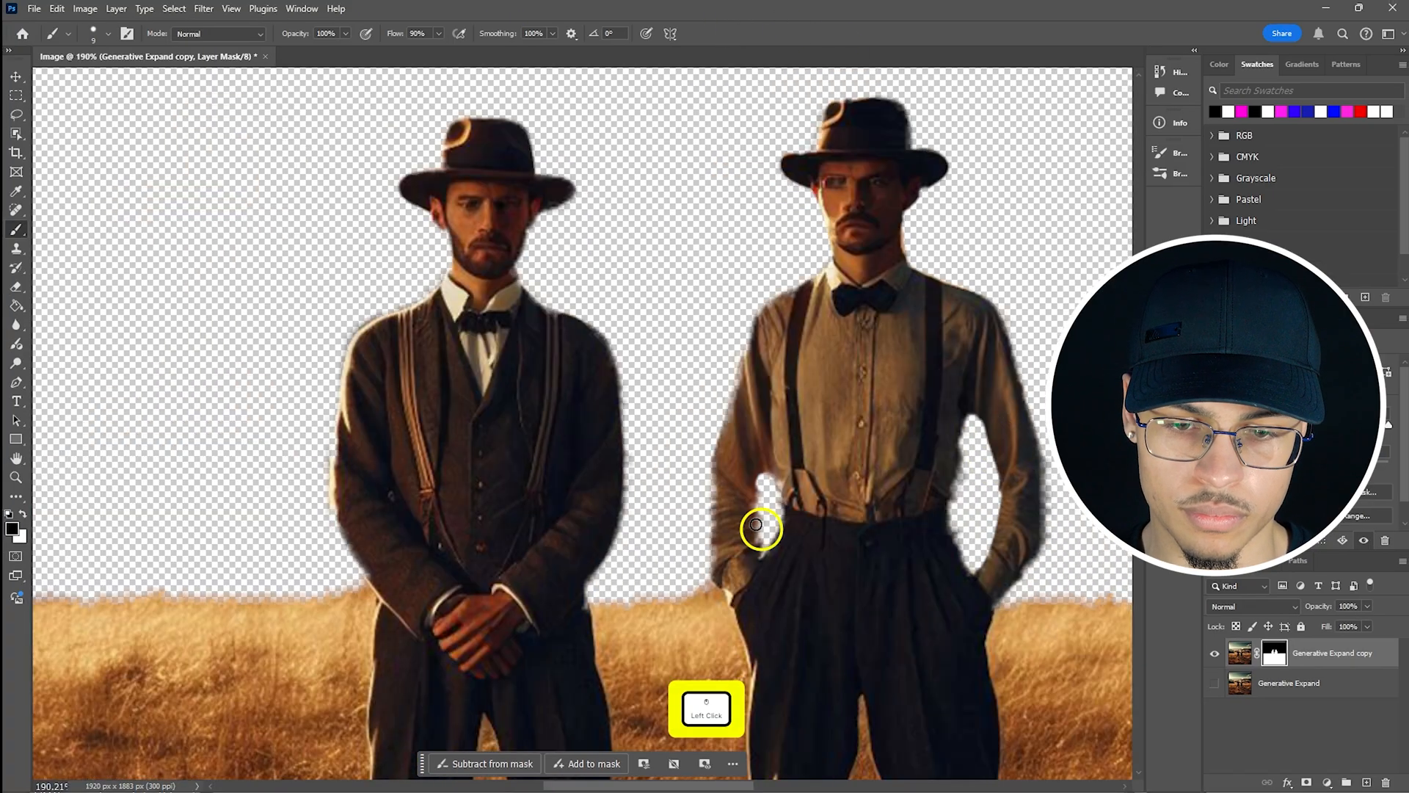
{"action": "left_click_drag", "start_coordinate": [758, 532], "coordinate": [771, 484]}
{"action": "key", "text": "x"}
{"action": "left_click_drag", "start_coordinate": [756, 330], "coordinate": [766, 315]}
{"action": "key", "text": "x"}
{"action": "scroll", "coordinate": [968, 318], "scroll_direction": "down", "scroll_amount": 5, "text": "alt"}
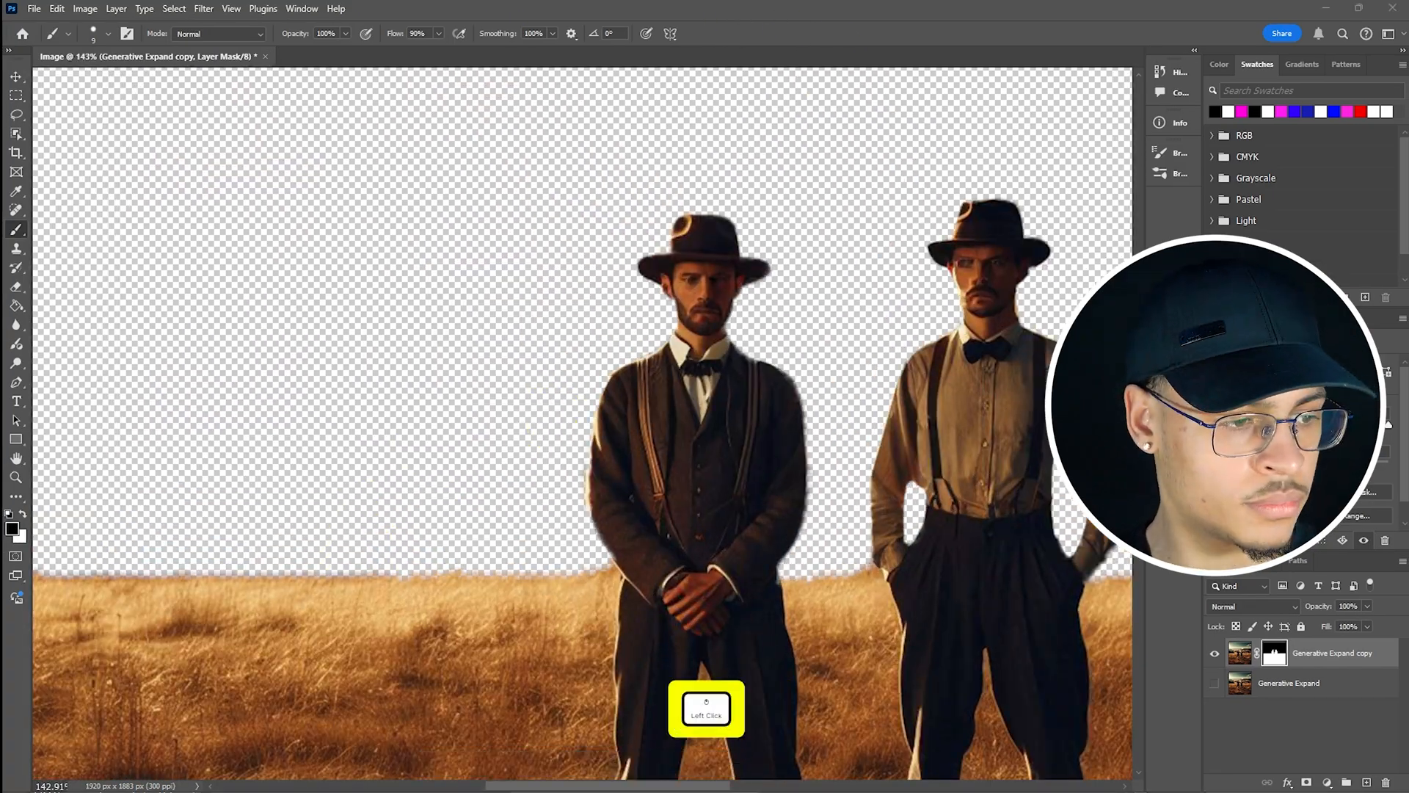
- Try moving the Generative Expand layer upward with the Foreground layer hidden
{"action": "scroll", "coordinate": [775, 501], "scroll_direction": "down", "scroll_amount": 3}
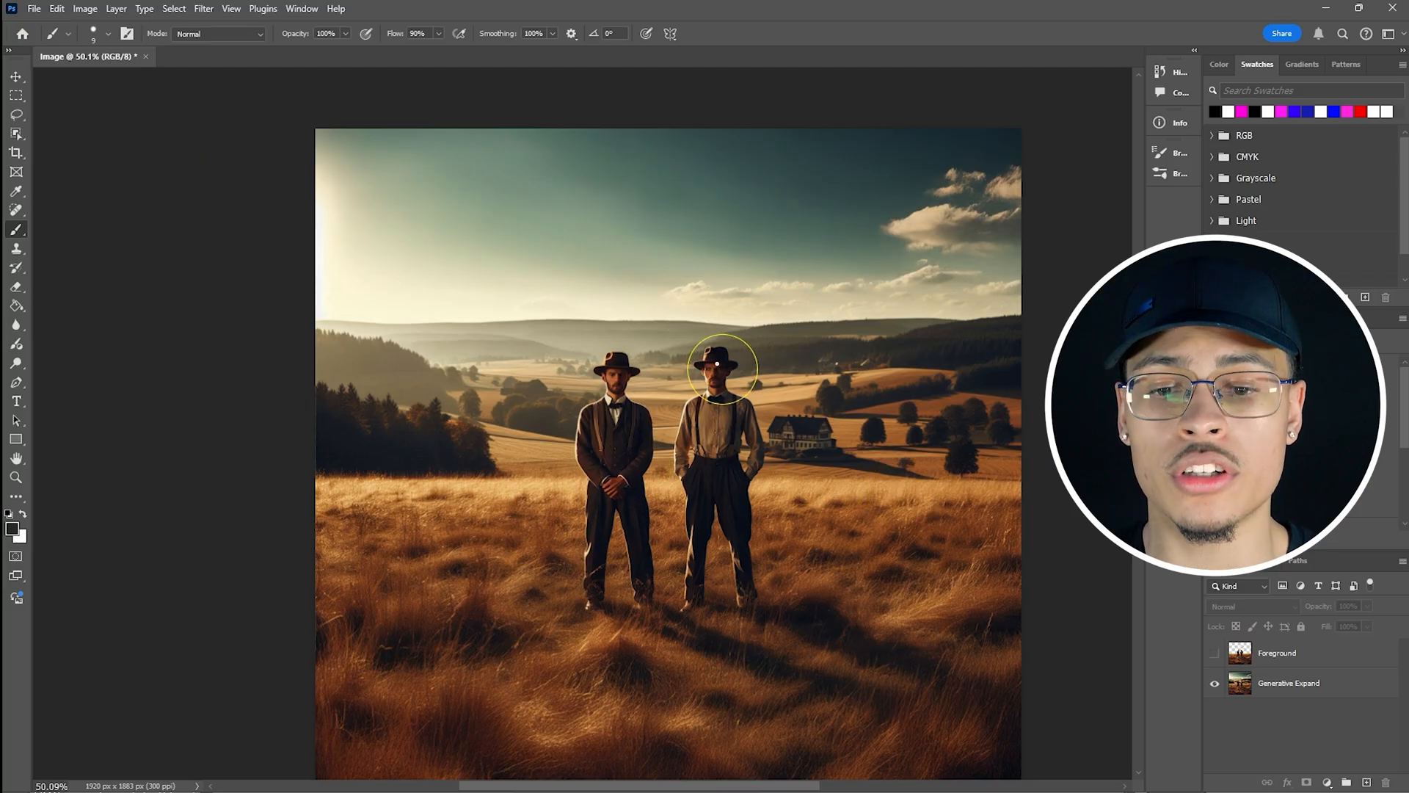
{"action": "key", "text": "v"}
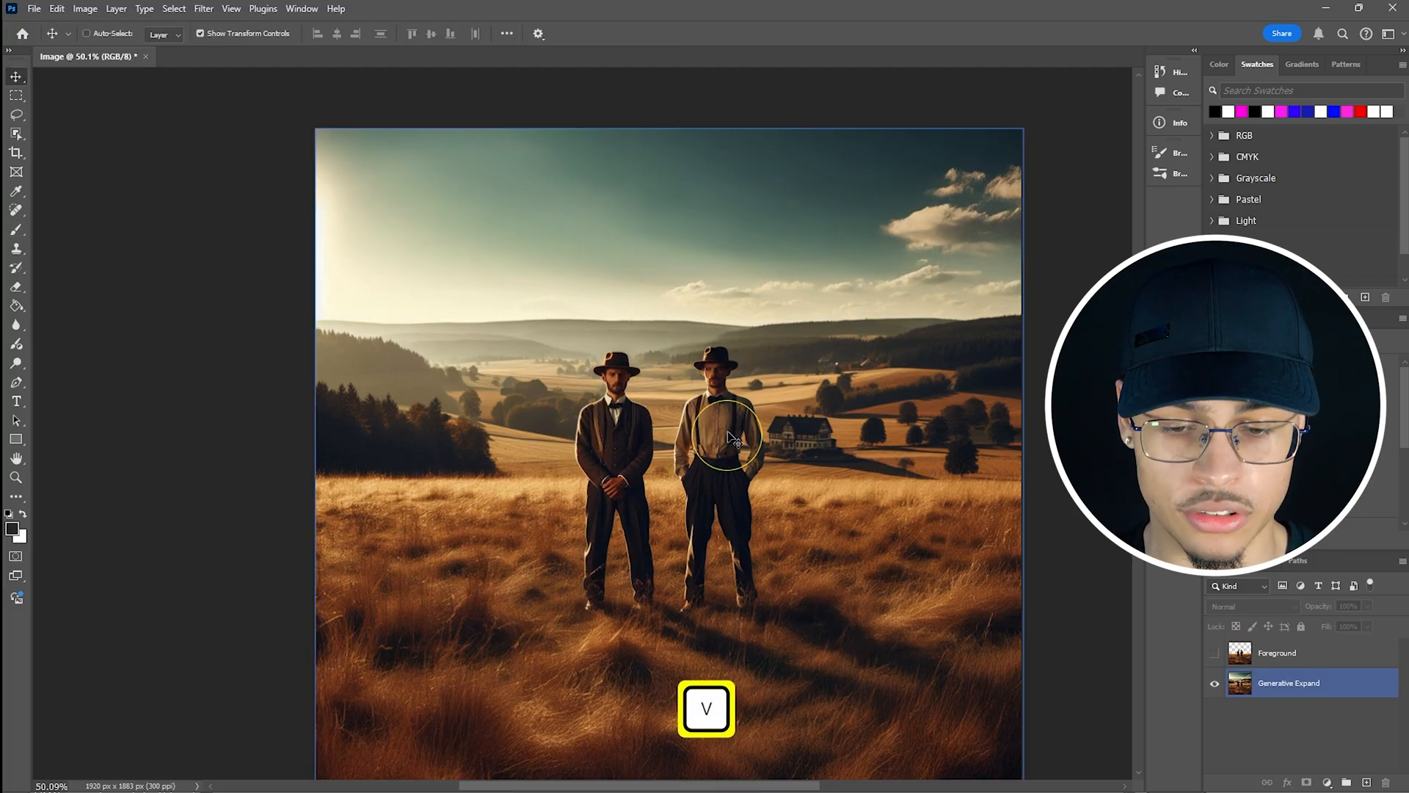
{"action": "key", "text": "v"}
{"action": "left_click_drag", "start_coordinate": [639, 378], "coordinate": [645, 348]}
{"action": "left_click", "coordinate": [656, 298]}
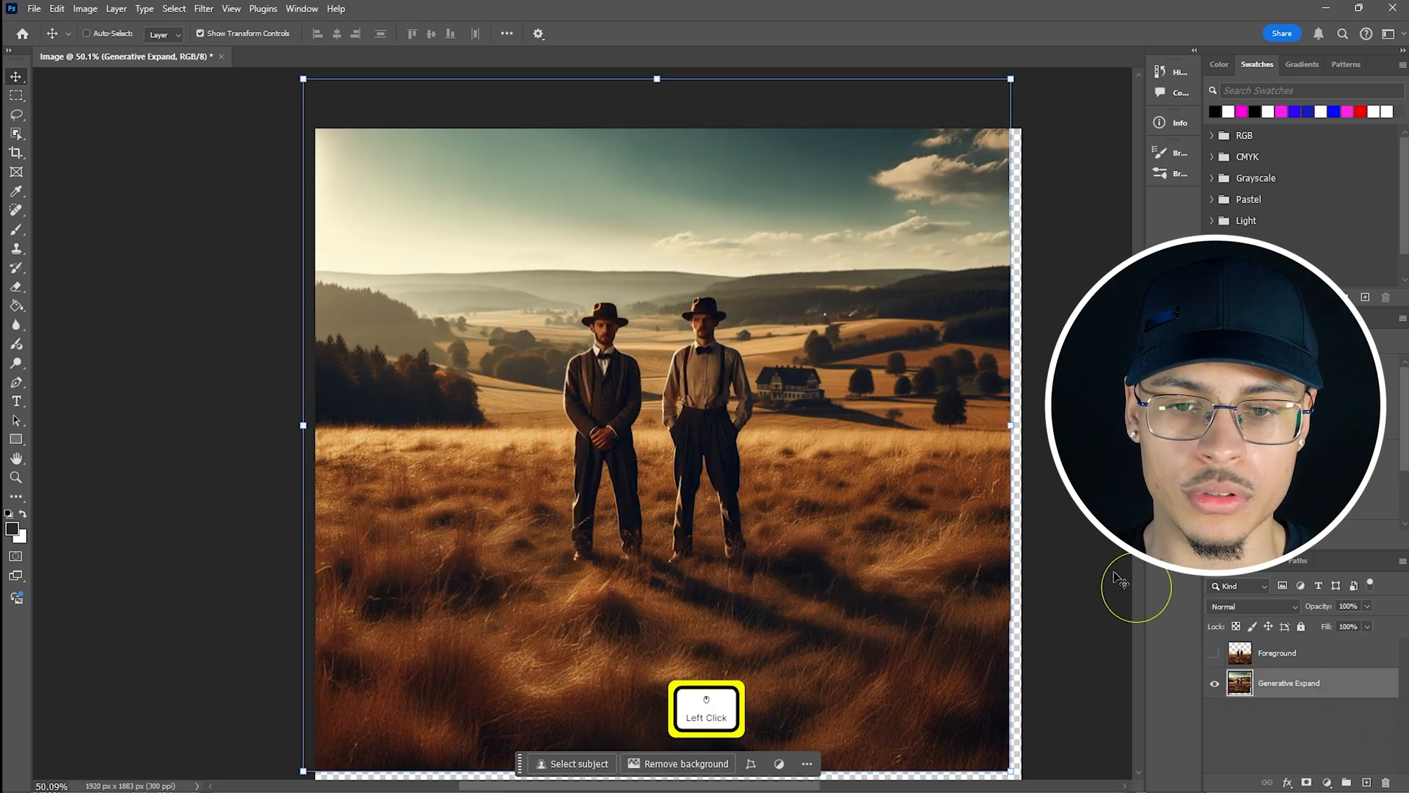
- Show the Foreground layer and try shifting the cutout men against the background picture
{"action": "left_click", "coordinate": [1215, 653]}
{"action": "left_click", "coordinate": [1277, 653]}
{"action": "mouse_move", "coordinate": [619, 188]}
{"action": "left_mouse_down"}
{"action": "mouse_move", "coordinate": [645, 261]}
{"action": "mouse_move", "coordinate": [609, 167]}
{"action": "left_mouse_up"}
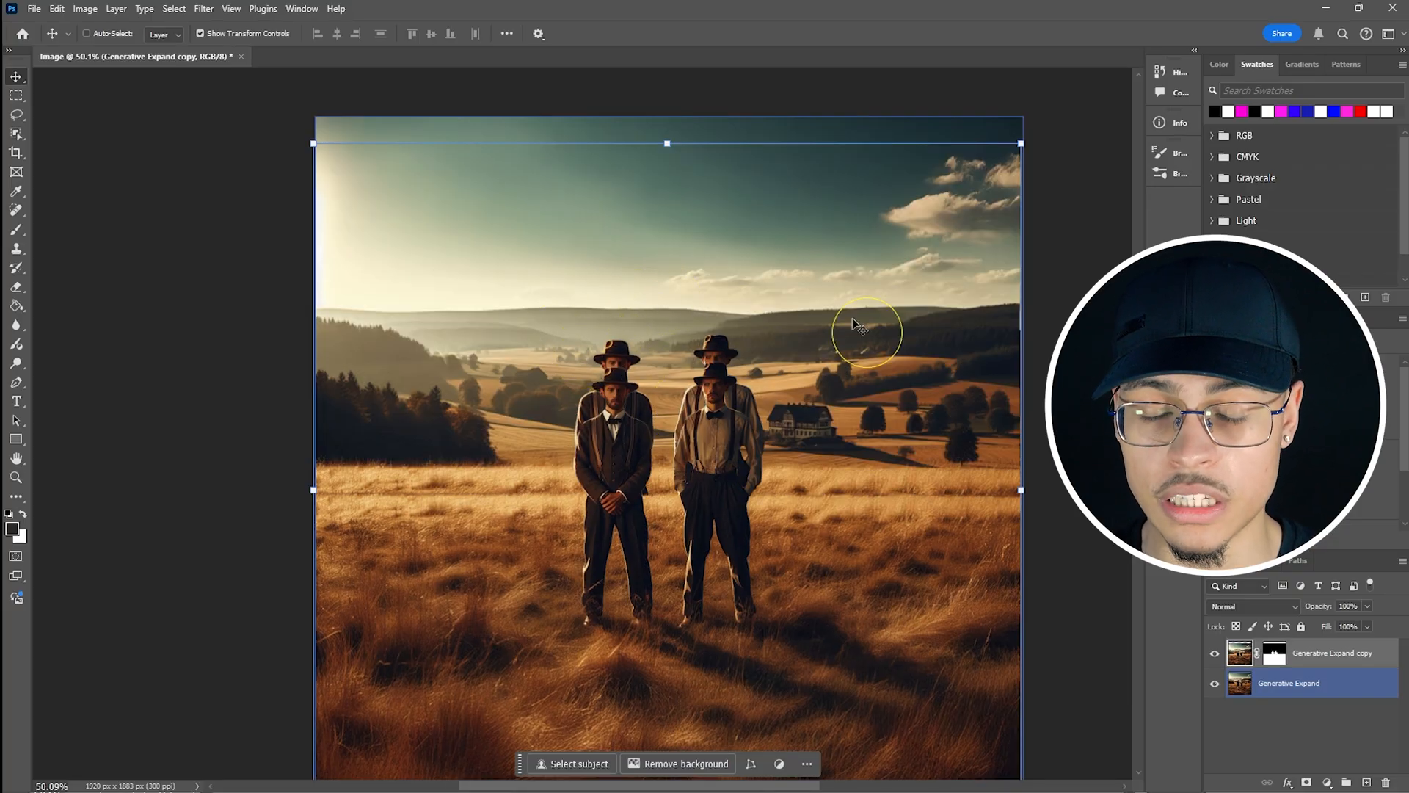
{"action": "mouse_move", "coordinate": [597, 471]}
{"action": "left_mouse_down"}
{"action": "mouse_move", "coordinate": [635, 419]}
{"action": "mouse_move", "coordinate": [597, 443]}
{"action": "left_mouse_up"}
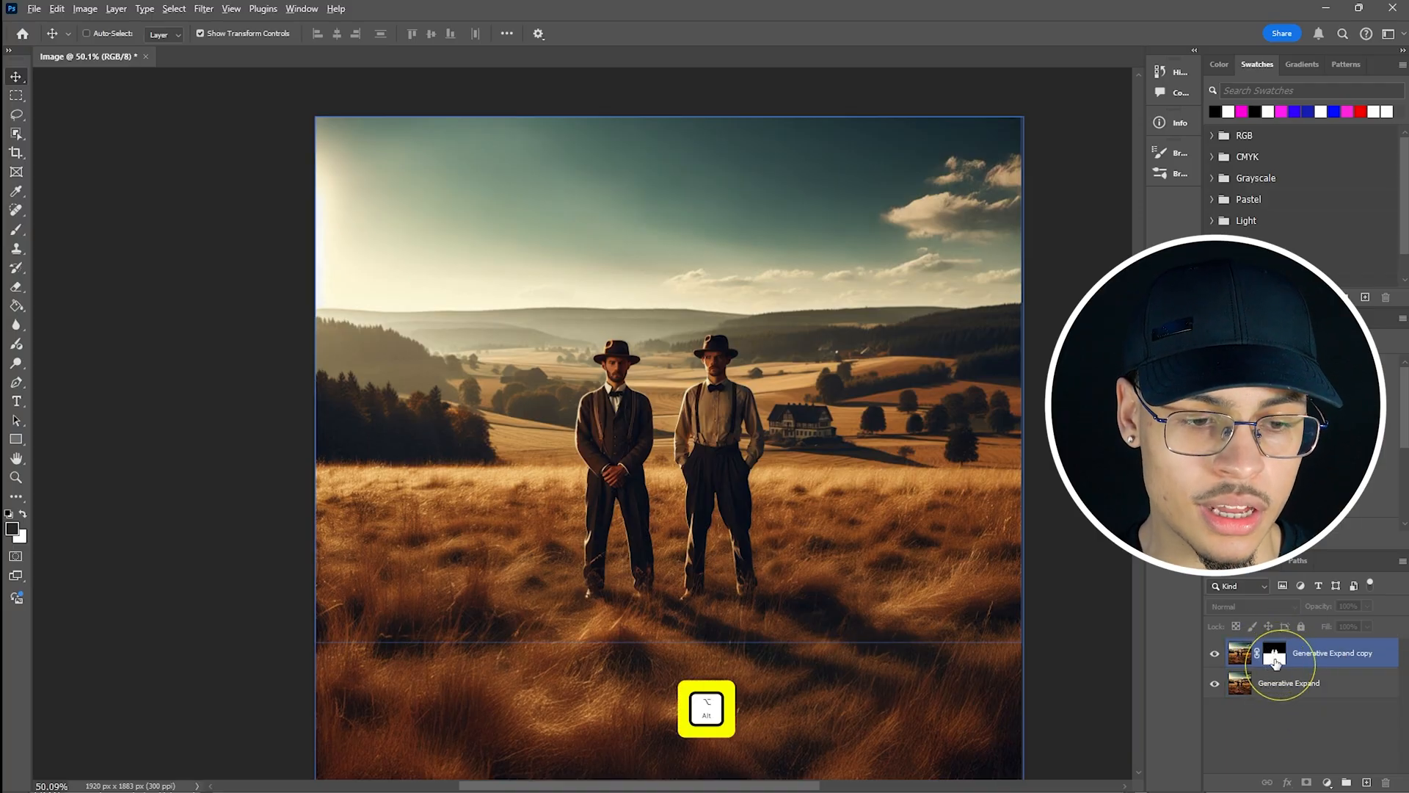
- Copy the cutout's layer mask onto the Generative Expand layer and add that mask to the selection
{"action": "left_click_drag", "start_coordinate": [1273, 659], "coordinate": [1279, 686]}
{"action": "right_click", "coordinate": [1281, 684]}
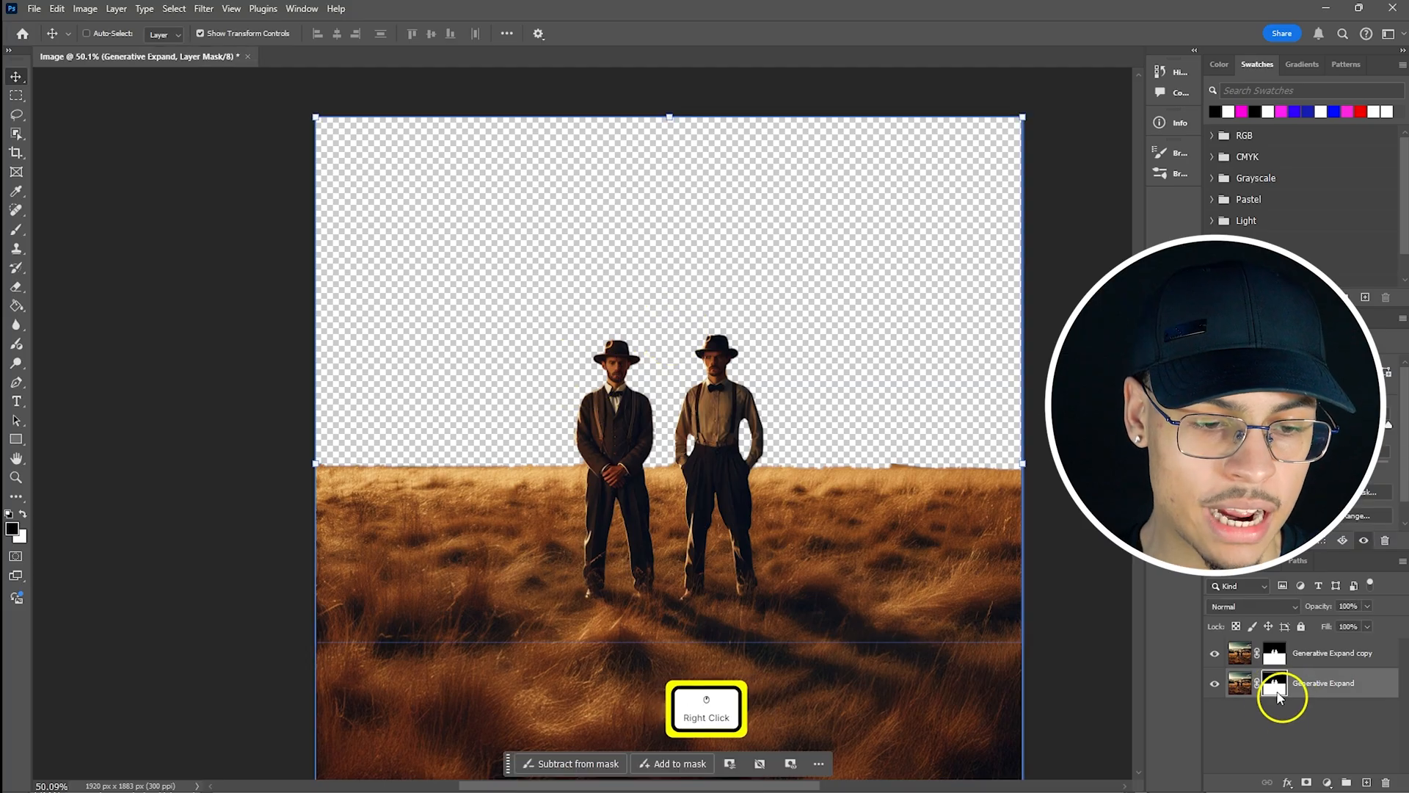
{"action": "right_click", "coordinate": [1281, 684]}
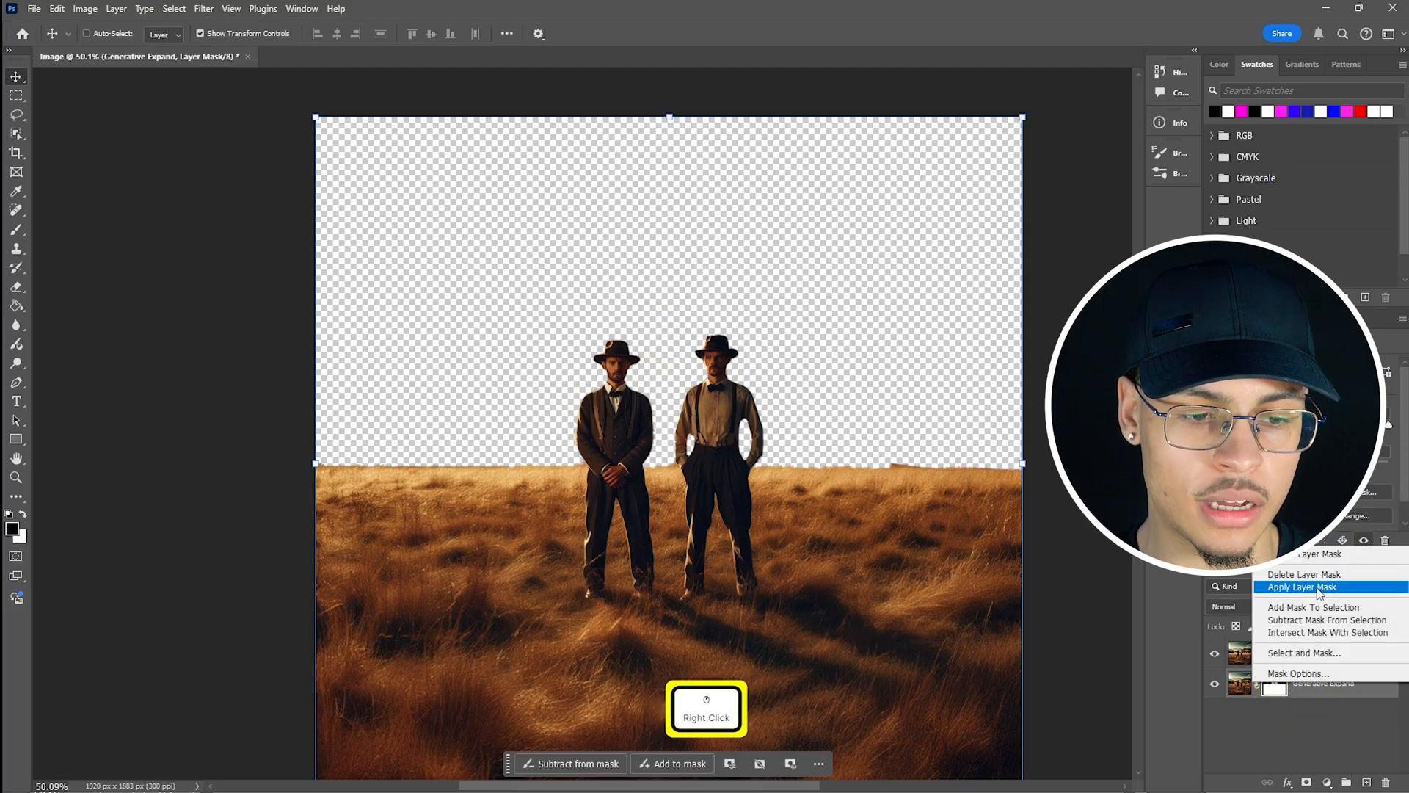
{"action": "left_click", "coordinate": [1331, 609]}
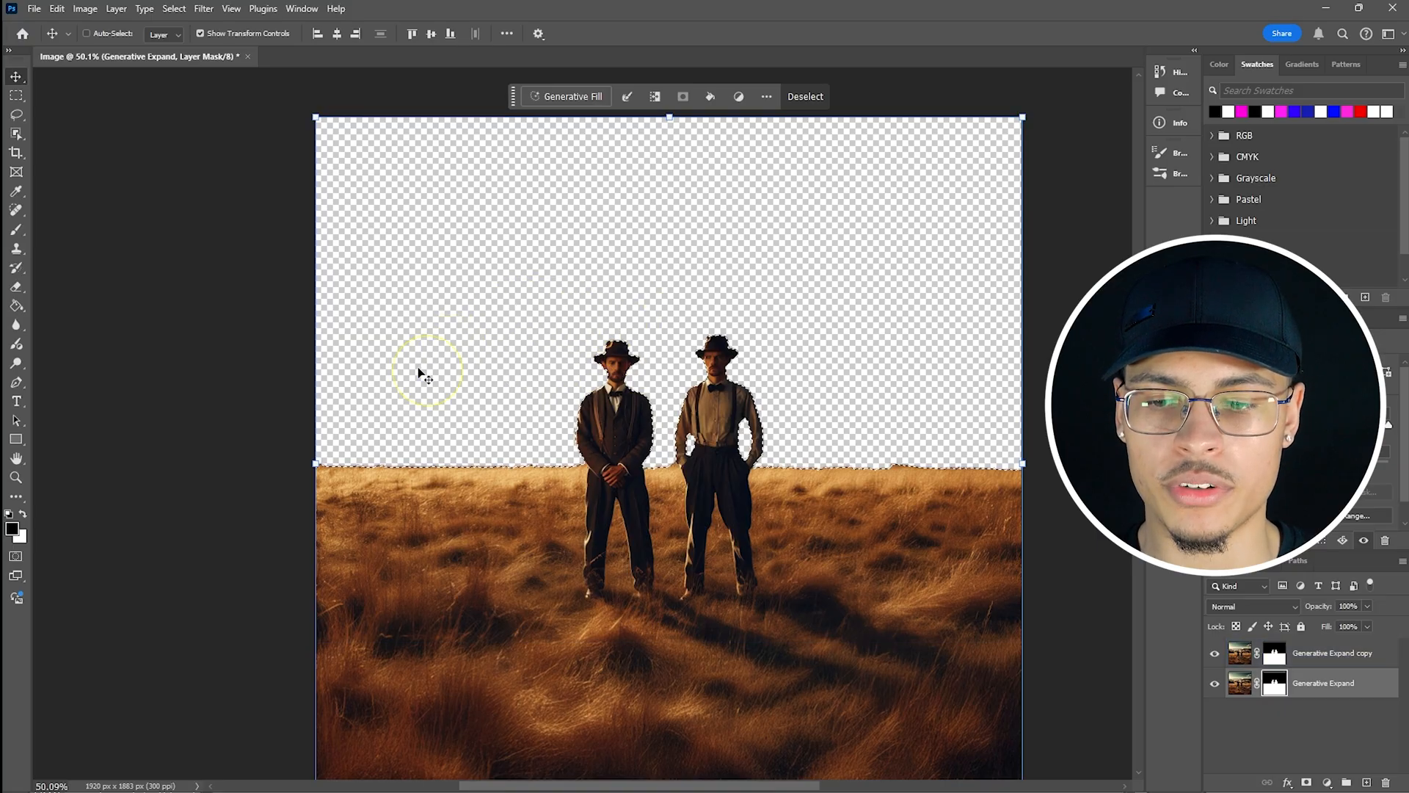
- Delete the layer mask from the Generative Expand layer while keeping the selection
{"action": "right_click", "coordinate": [1275, 684]}
{"action": "left_click", "coordinate": [1305, 574]}
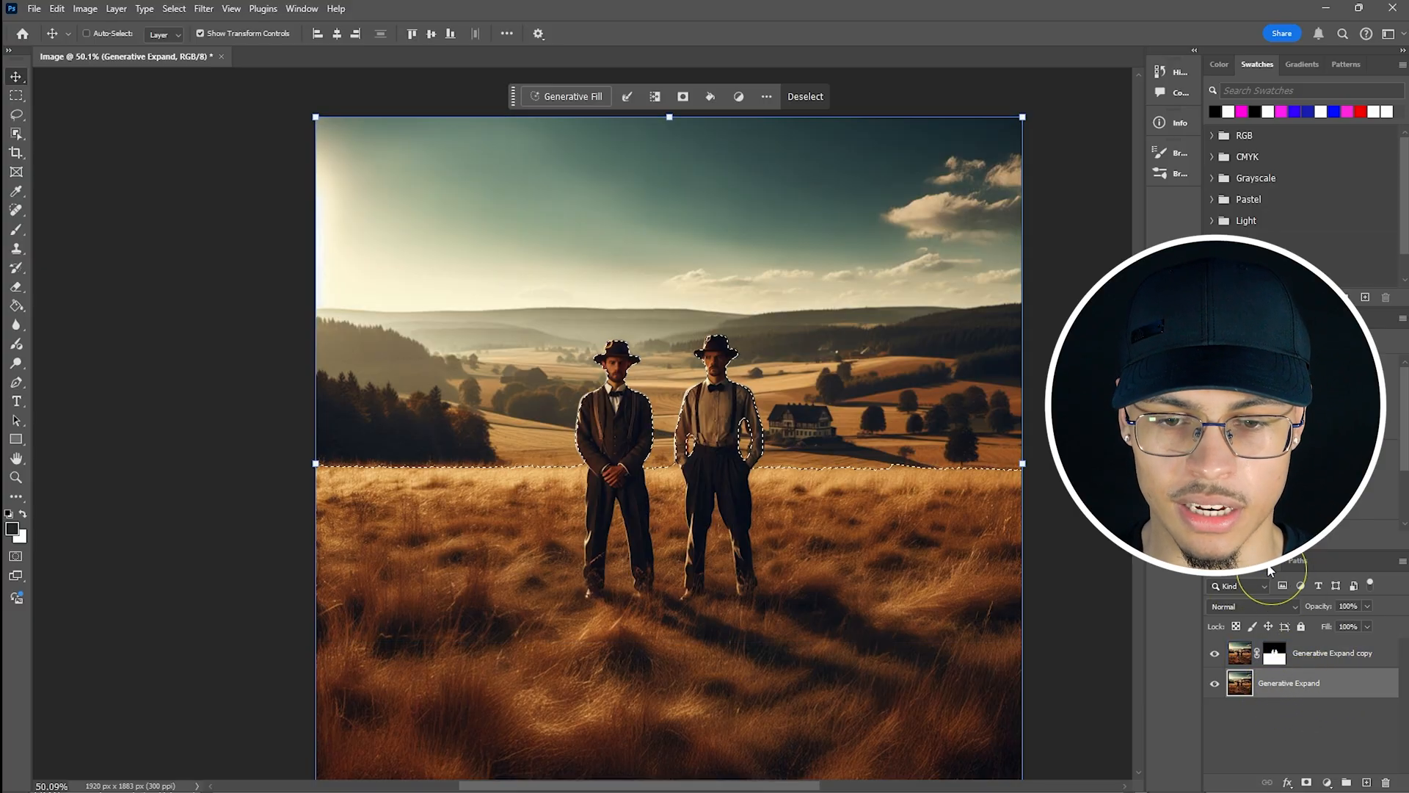
- Expand the selection around the two men and the grass field by 15 pixels
{"action": "scroll", "coordinate": [331, 385], "scroll_direction": "down", "scroll_amount": 2}
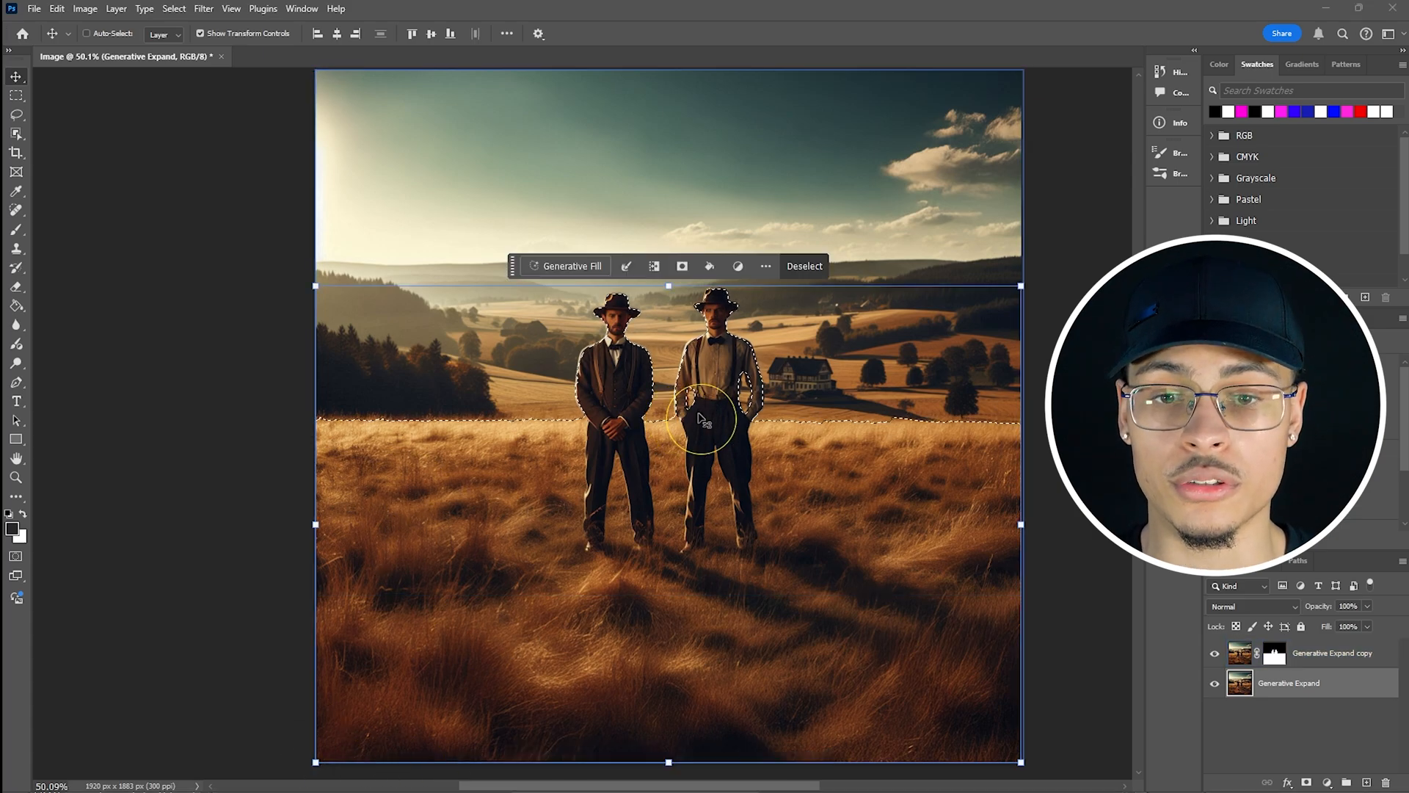
{"action": "left_click", "coordinate": [766, 265]}
{"action": "left_click", "coordinate": [629, 268]}
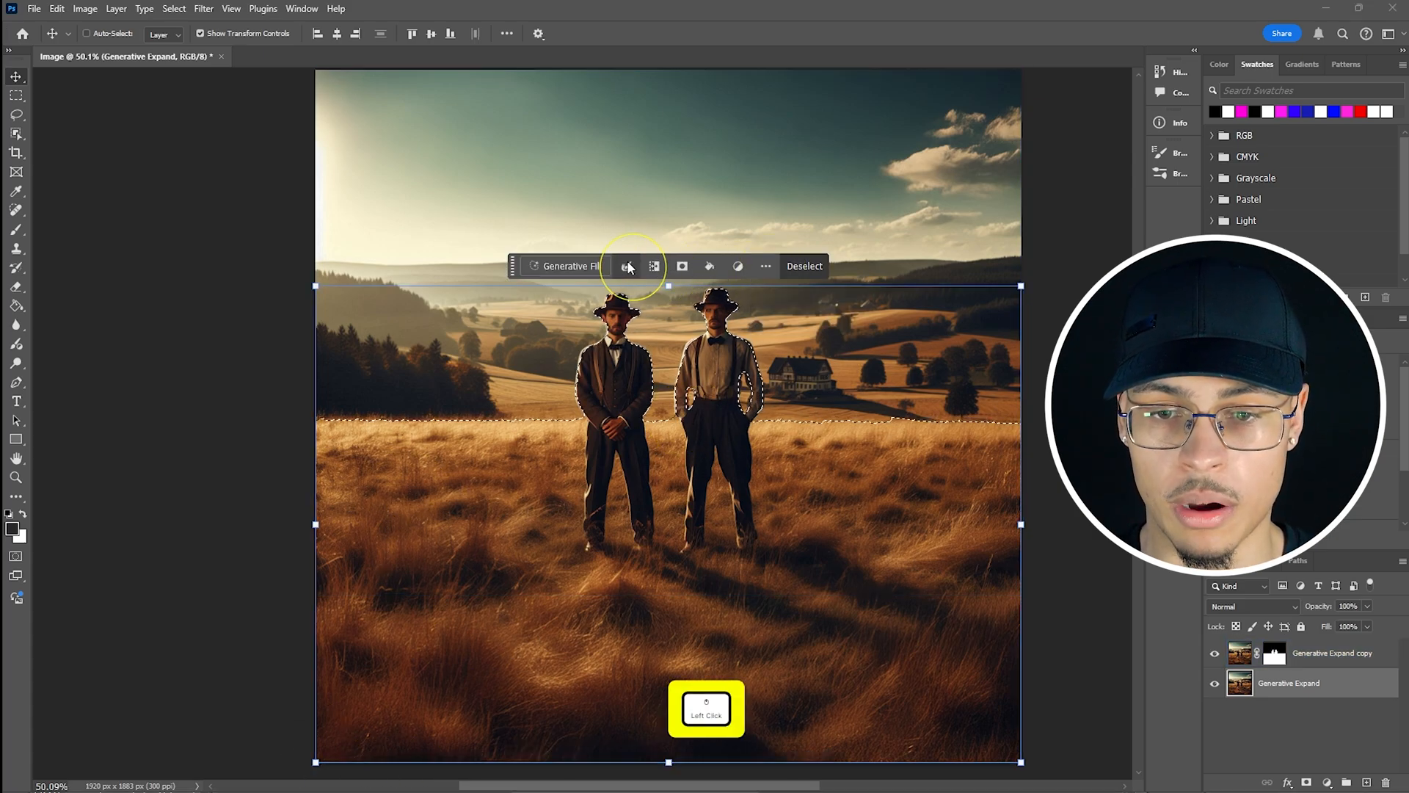
{"action": "left_click", "coordinate": [628, 267]}
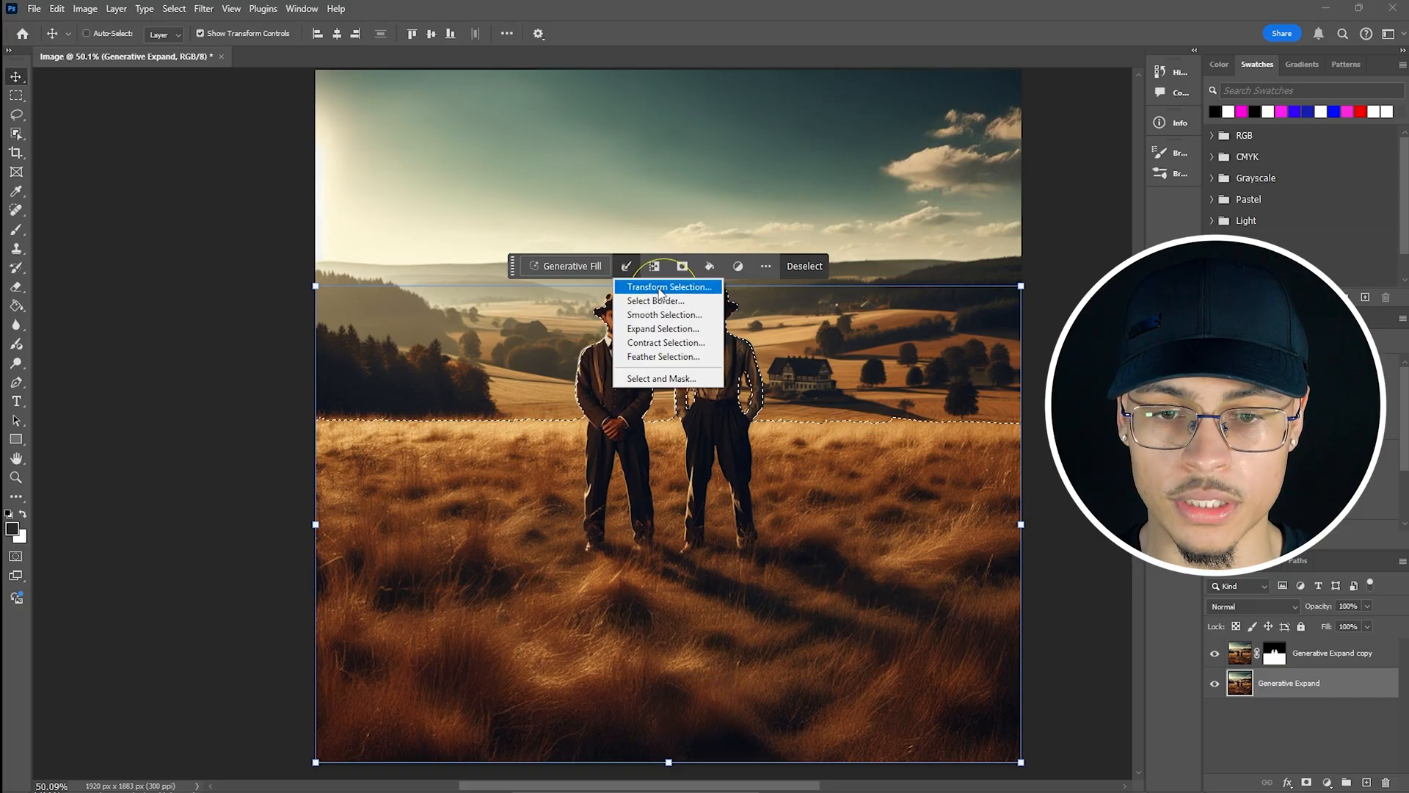
{"action": "left_click", "coordinate": [663, 328]}
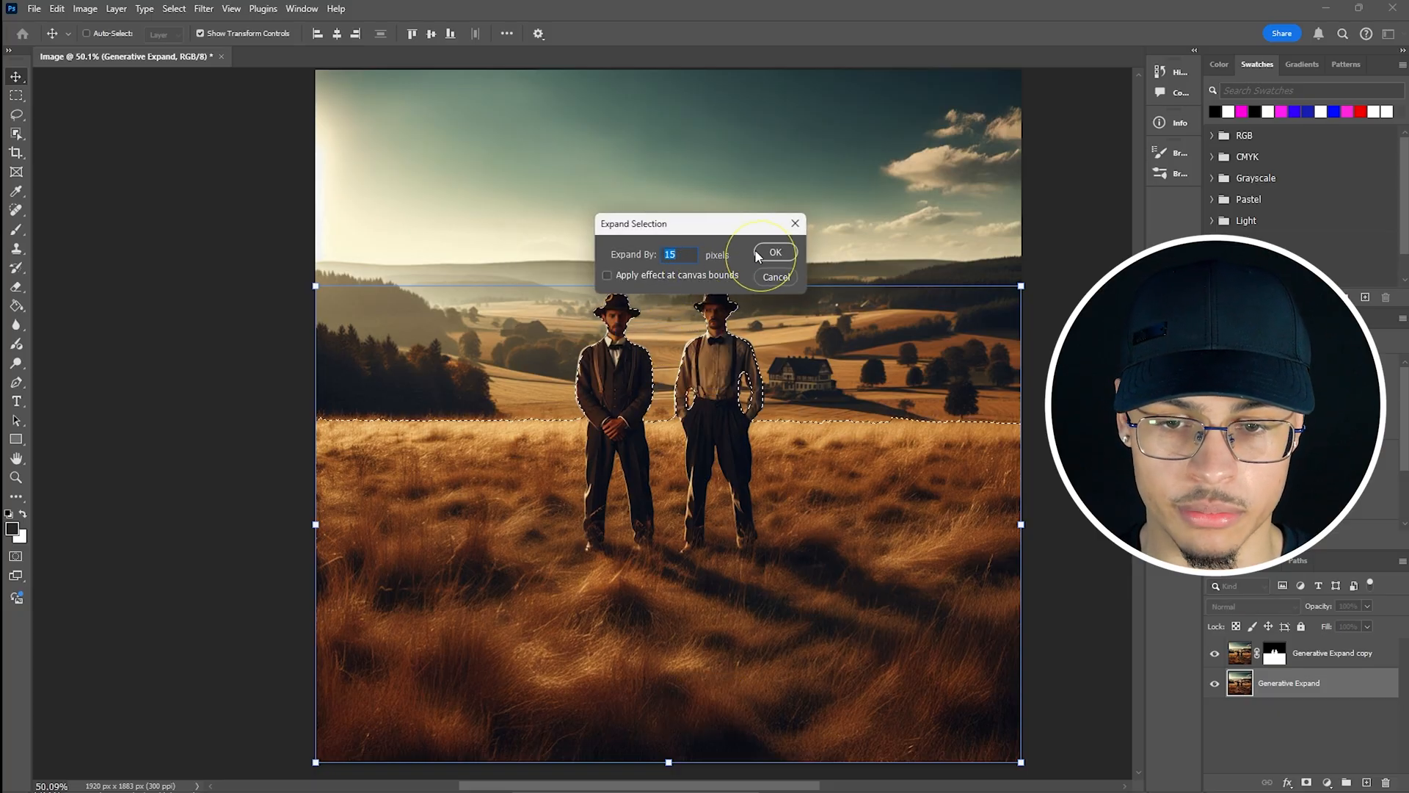
{"action": "left_click", "coordinate": [761, 253]}
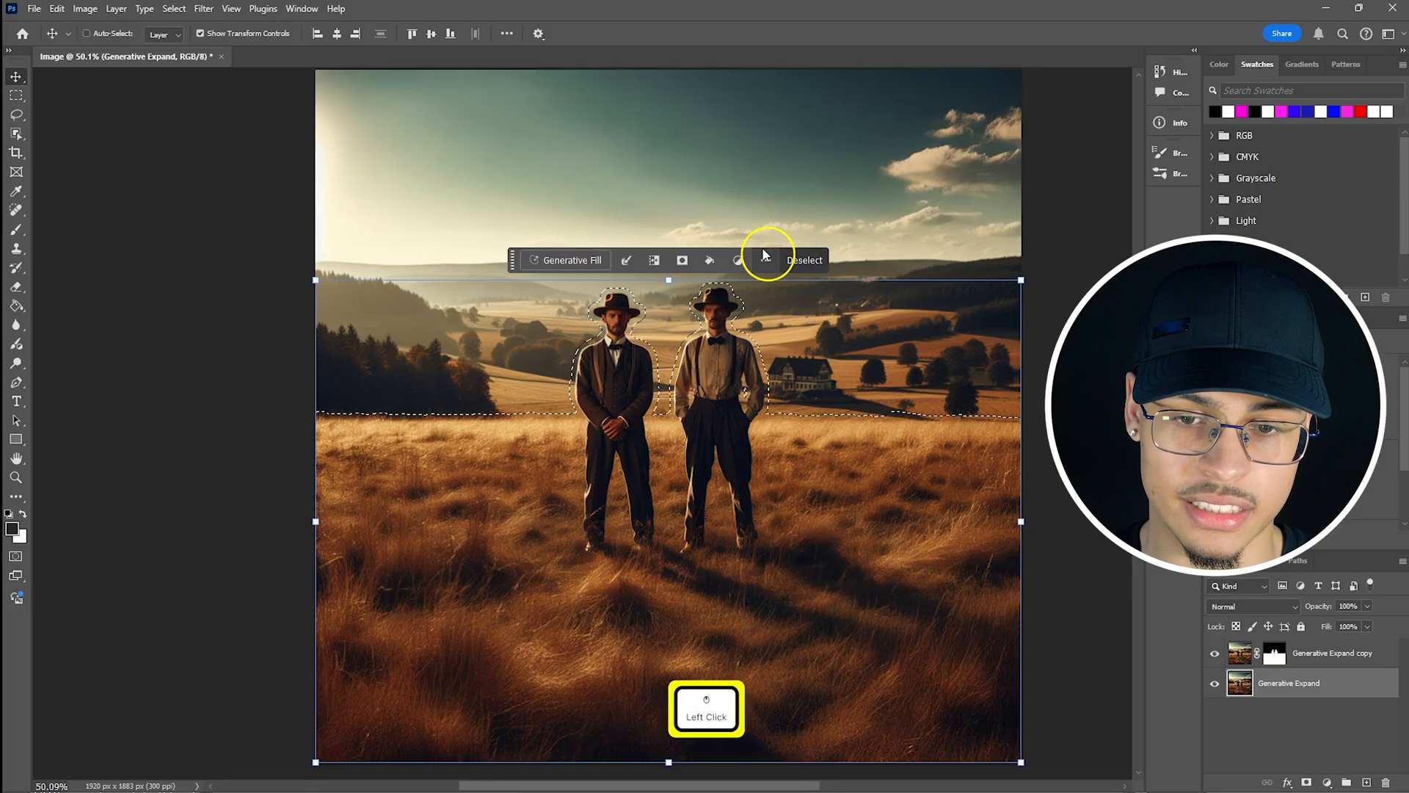
- Run Generative Fill without a prompt on the selected men and grass, and hide the Generative Expand copy layer
{"action": "left_click", "coordinate": [573, 261]}
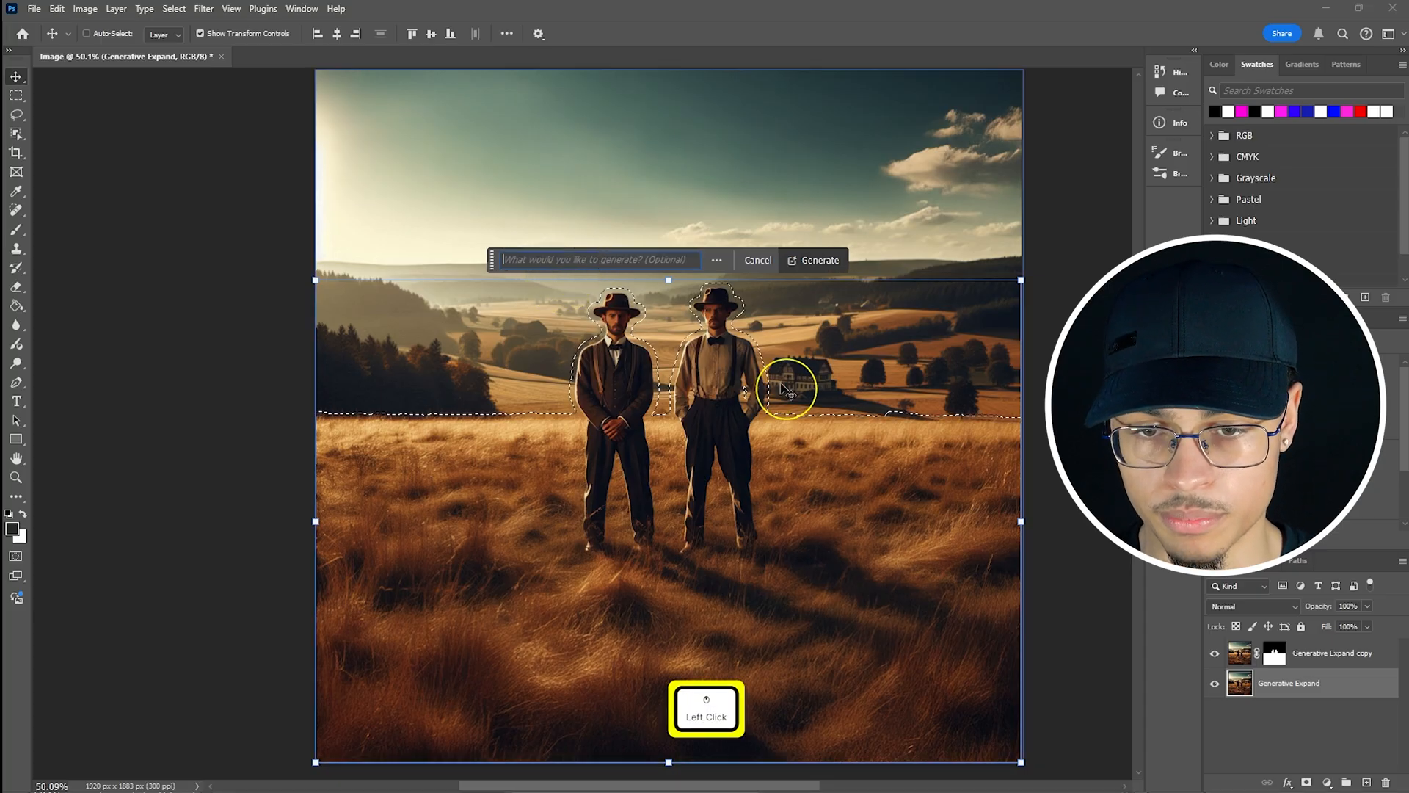
{"action": "left_click", "coordinate": [839, 261]}
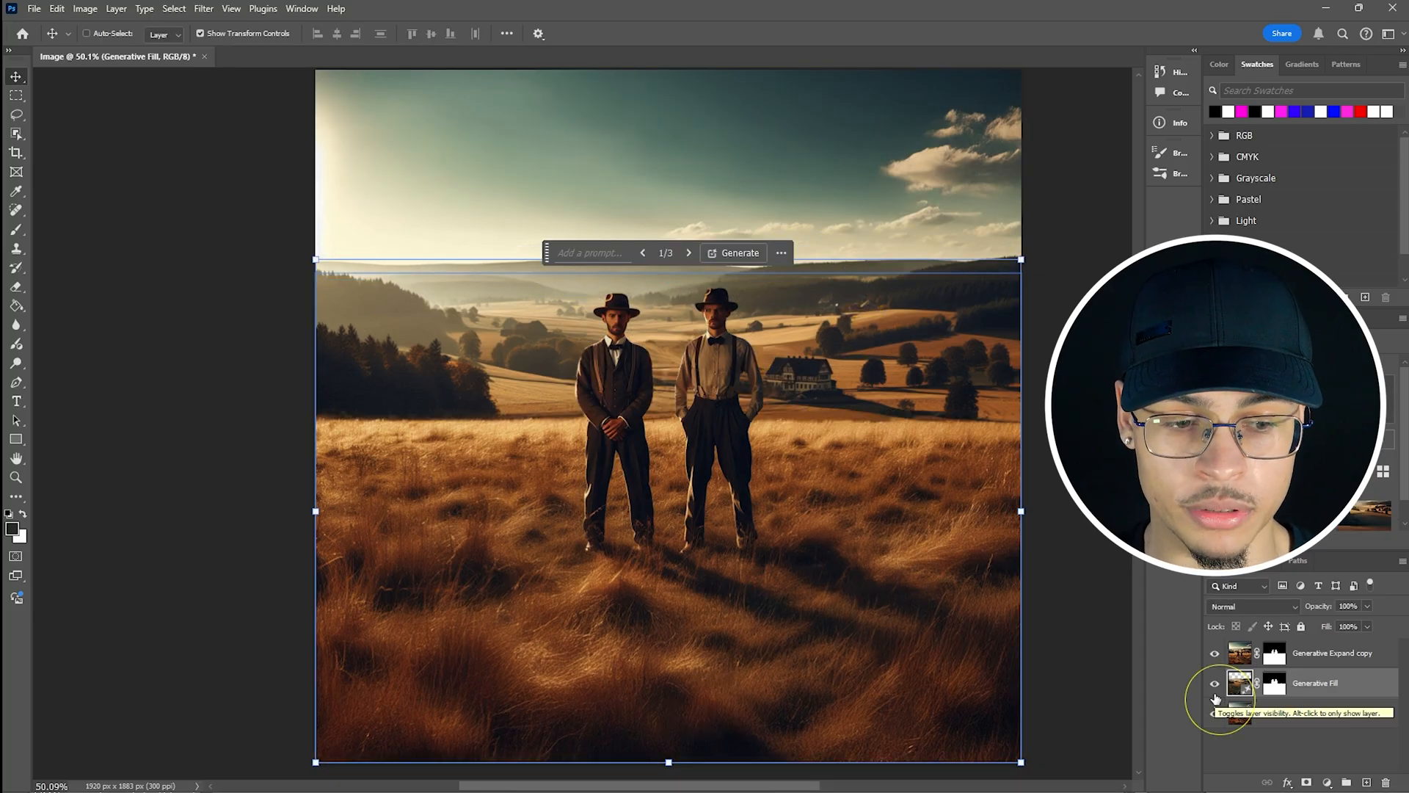
{"action": "left_click", "coordinate": [1215, 653]}
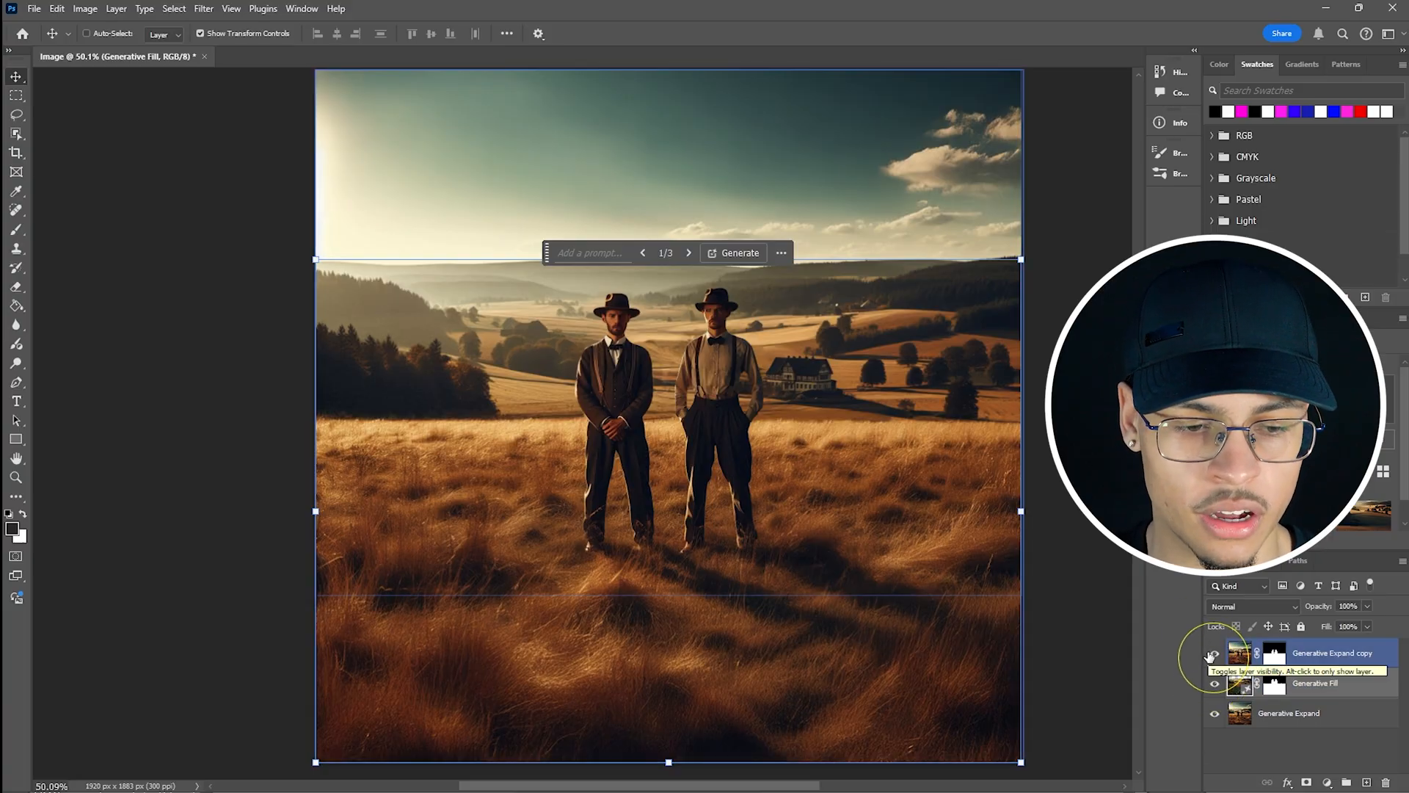
{"action": "left_click", "coordinate": [1215, 654]}
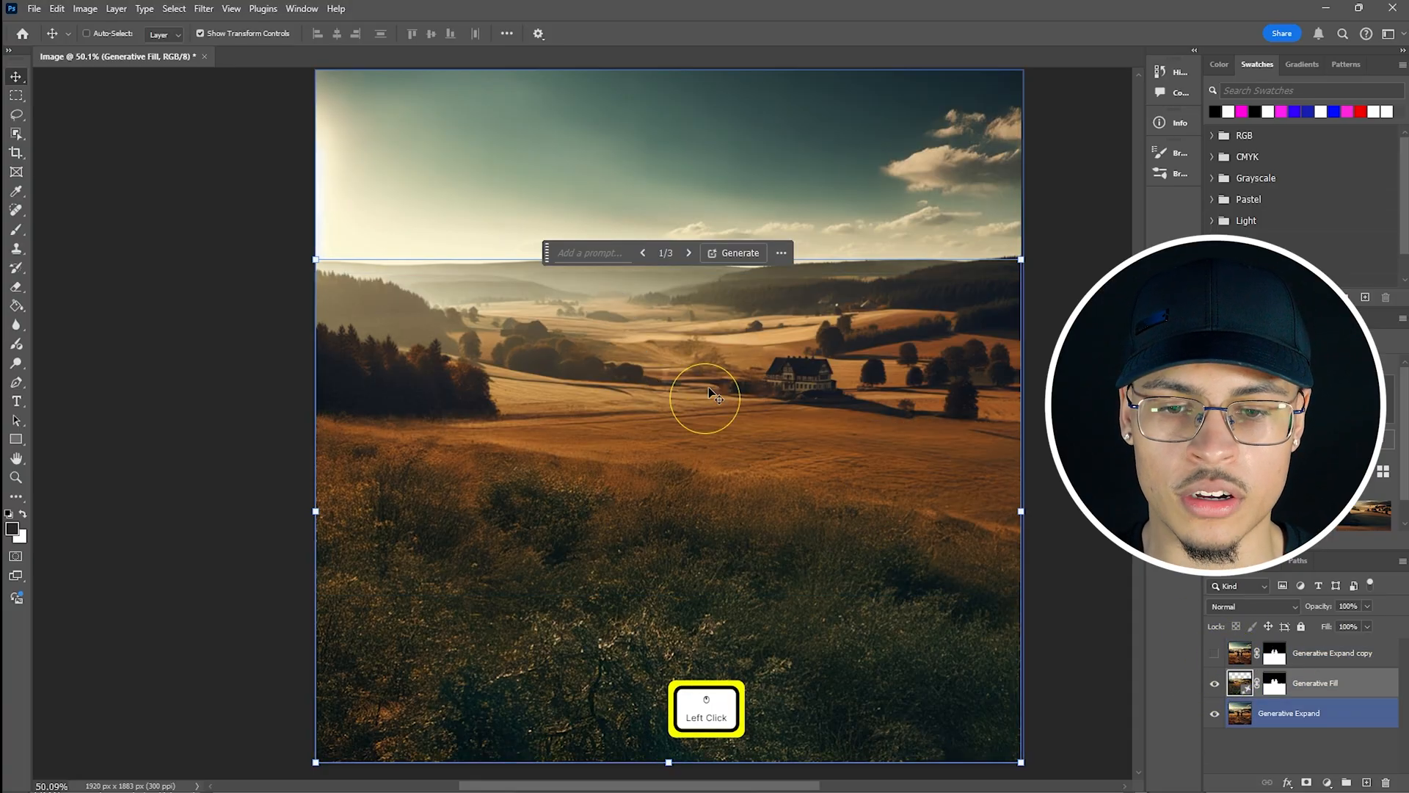
- Compare the second and third generated variations of the filled landscape
{"action": "left_click", "coordinate": [689, 253]}
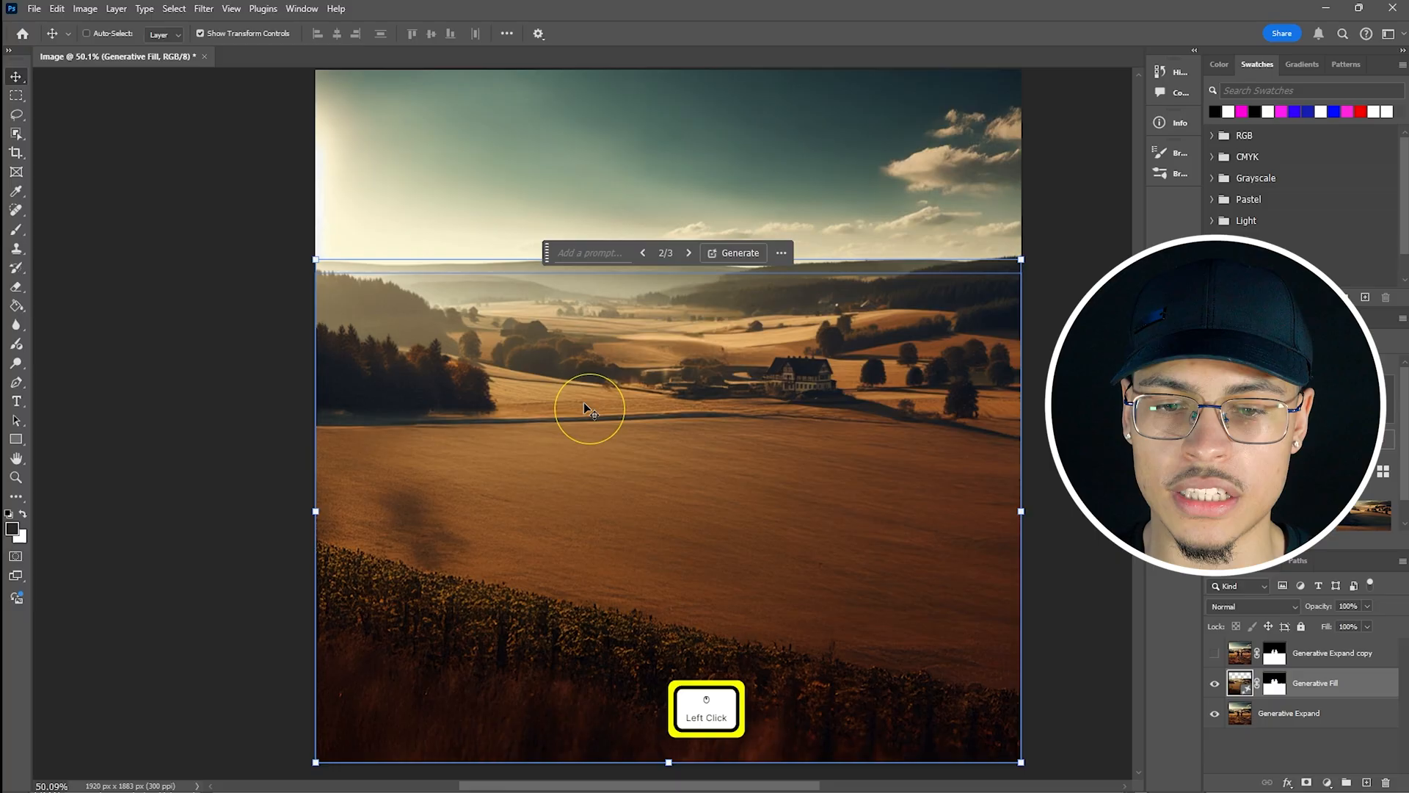
{"action": "left_click", "coordinate": [1357, 527]}
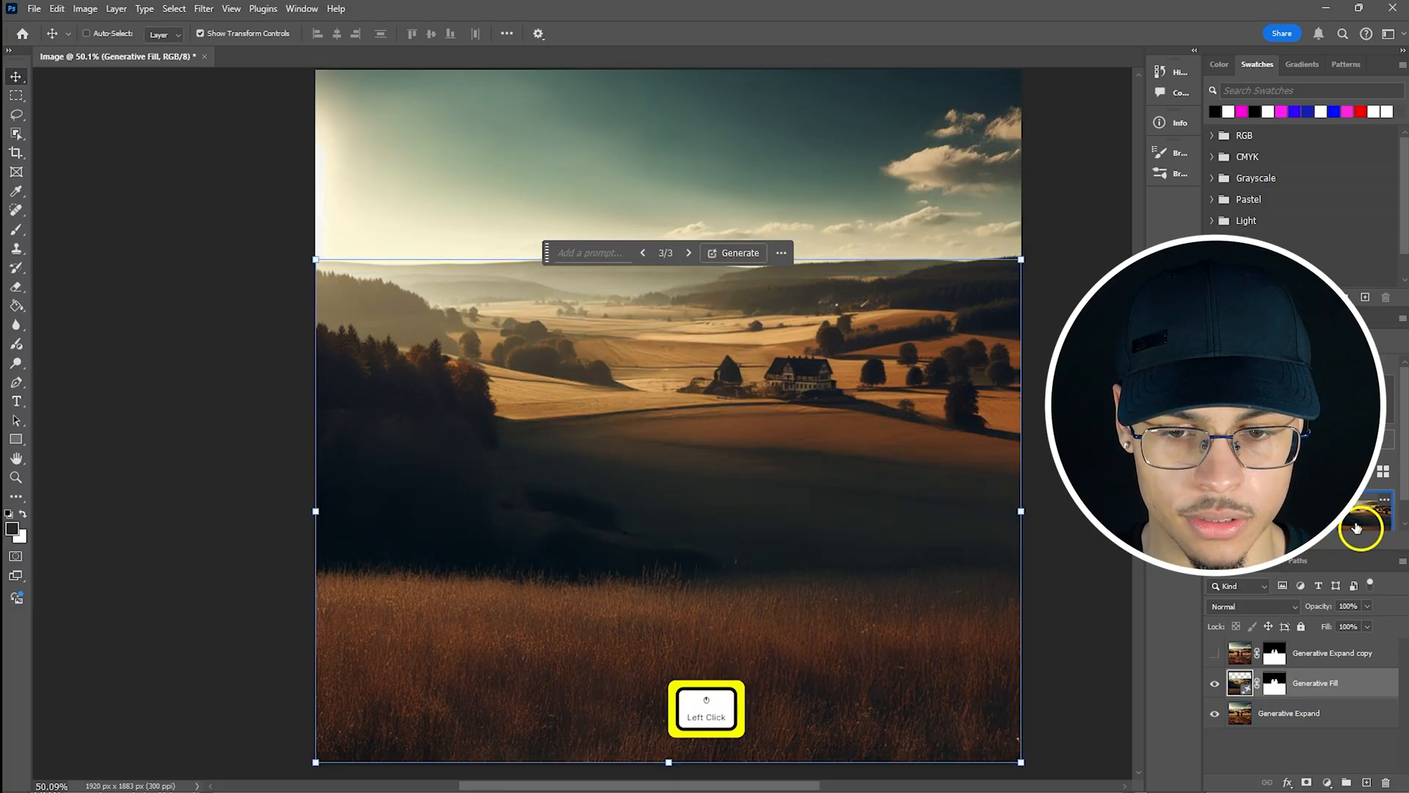
{"action": "left_click", "coordinate": [1300, 521]}
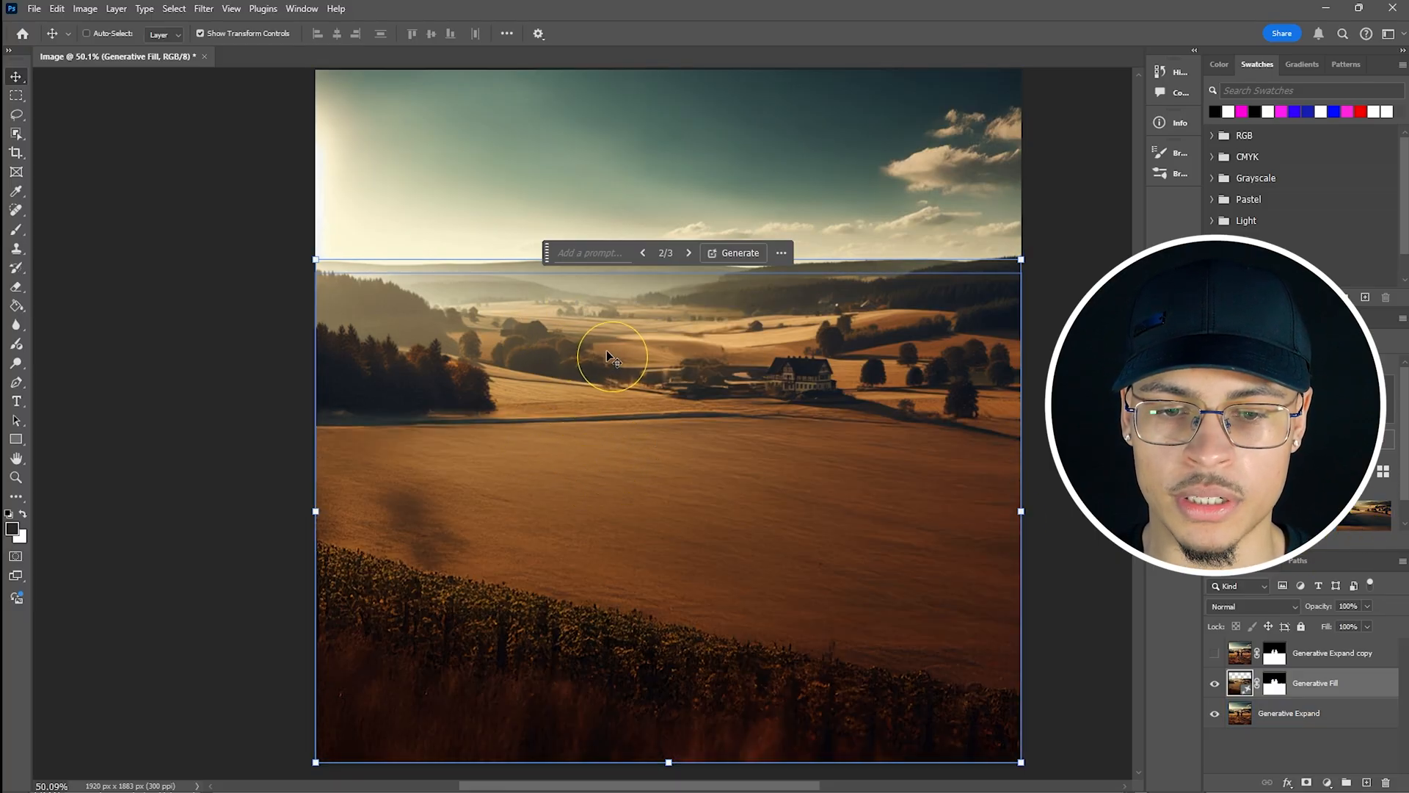
{"action": "left_click", "coordinate": [1354, 522]}
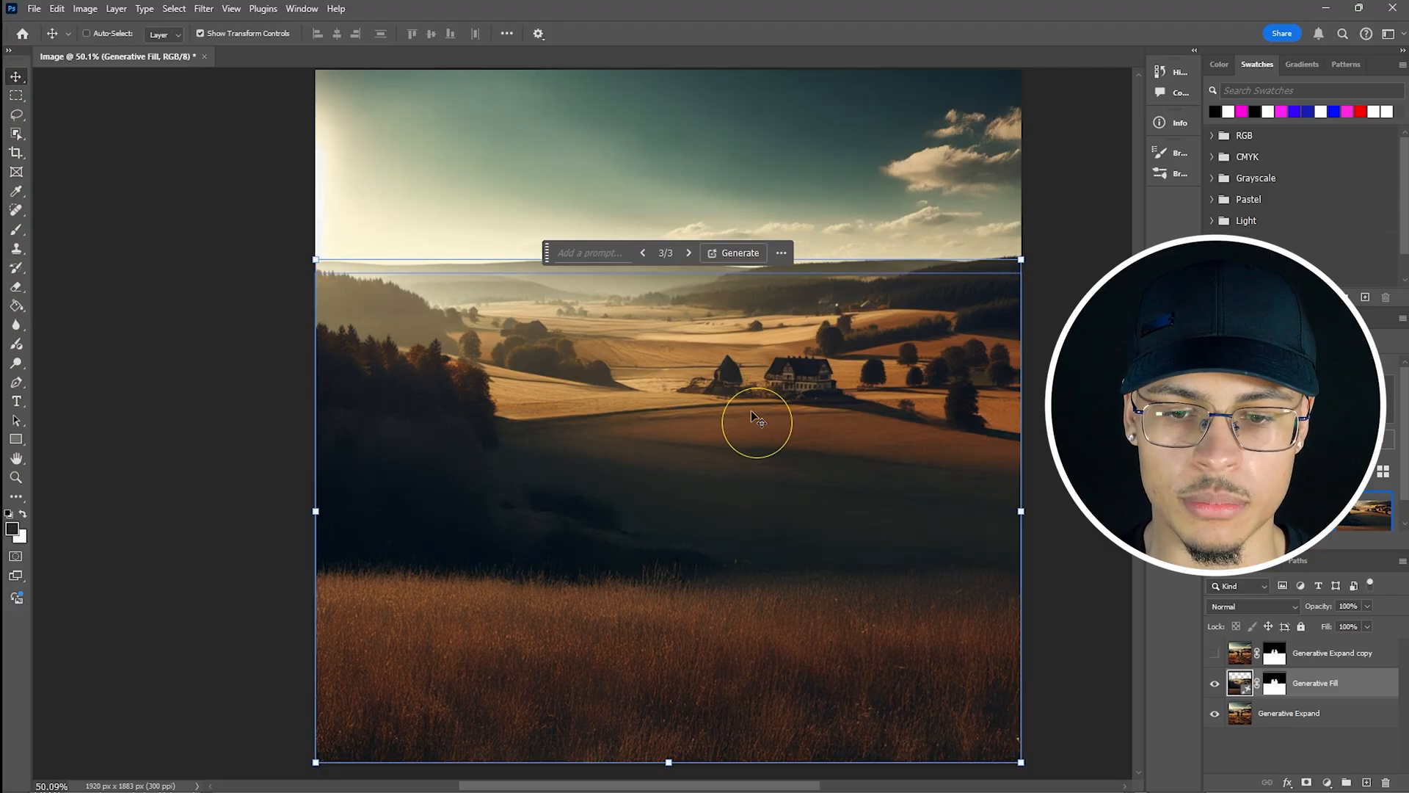
- Generate another set of variations for the fill and show the Generative Expand copy layer again
{"action": "left_click", "coordinate": [735, 256]}
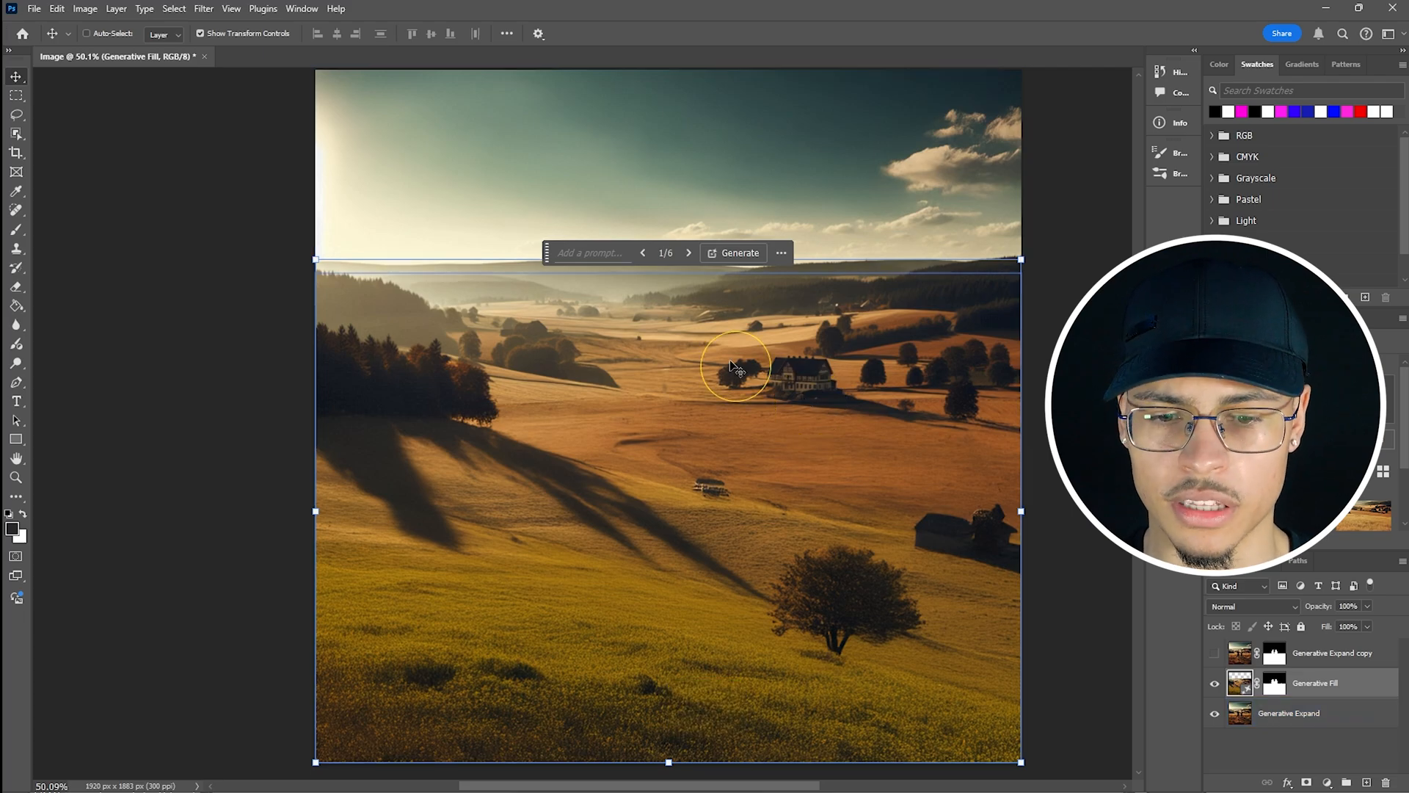
{"action": "left_click", "coordinate": [1215, 653]}
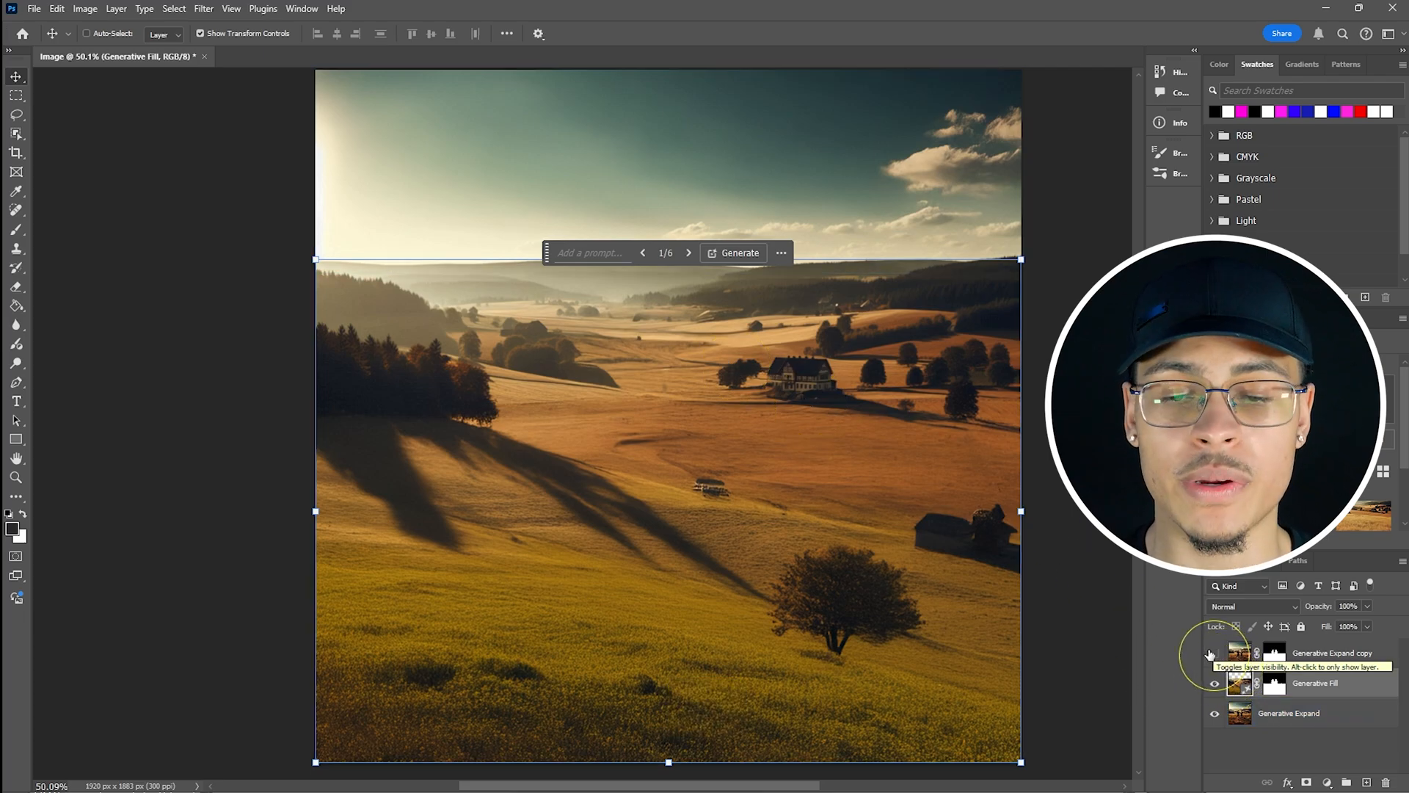
{"action": "left_click", "coordinate": [1212, 652]}
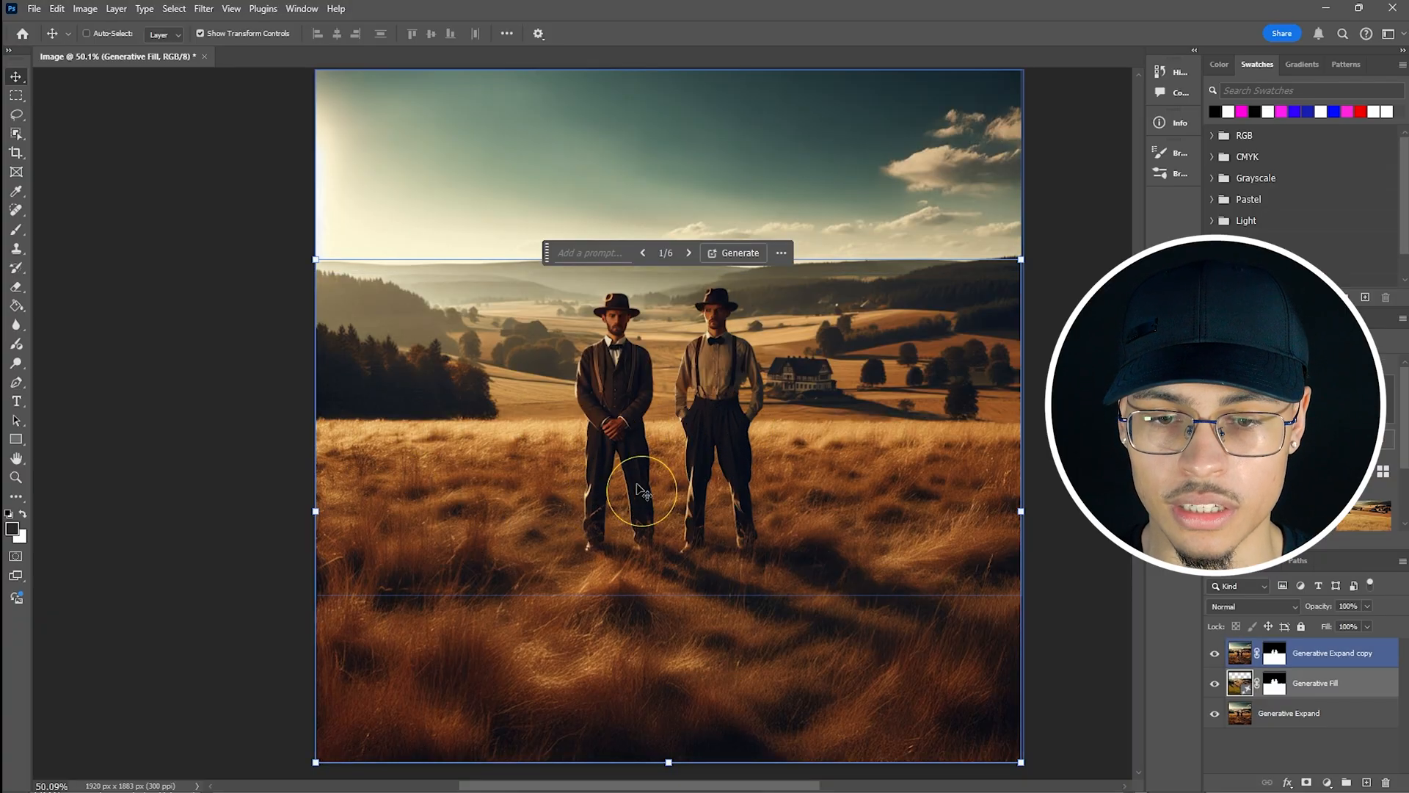
- Try shifting the Generative Expand copy layer's cutout men over the new fill, and undo the move
{"action": "key", "text": "ctrl+z"}
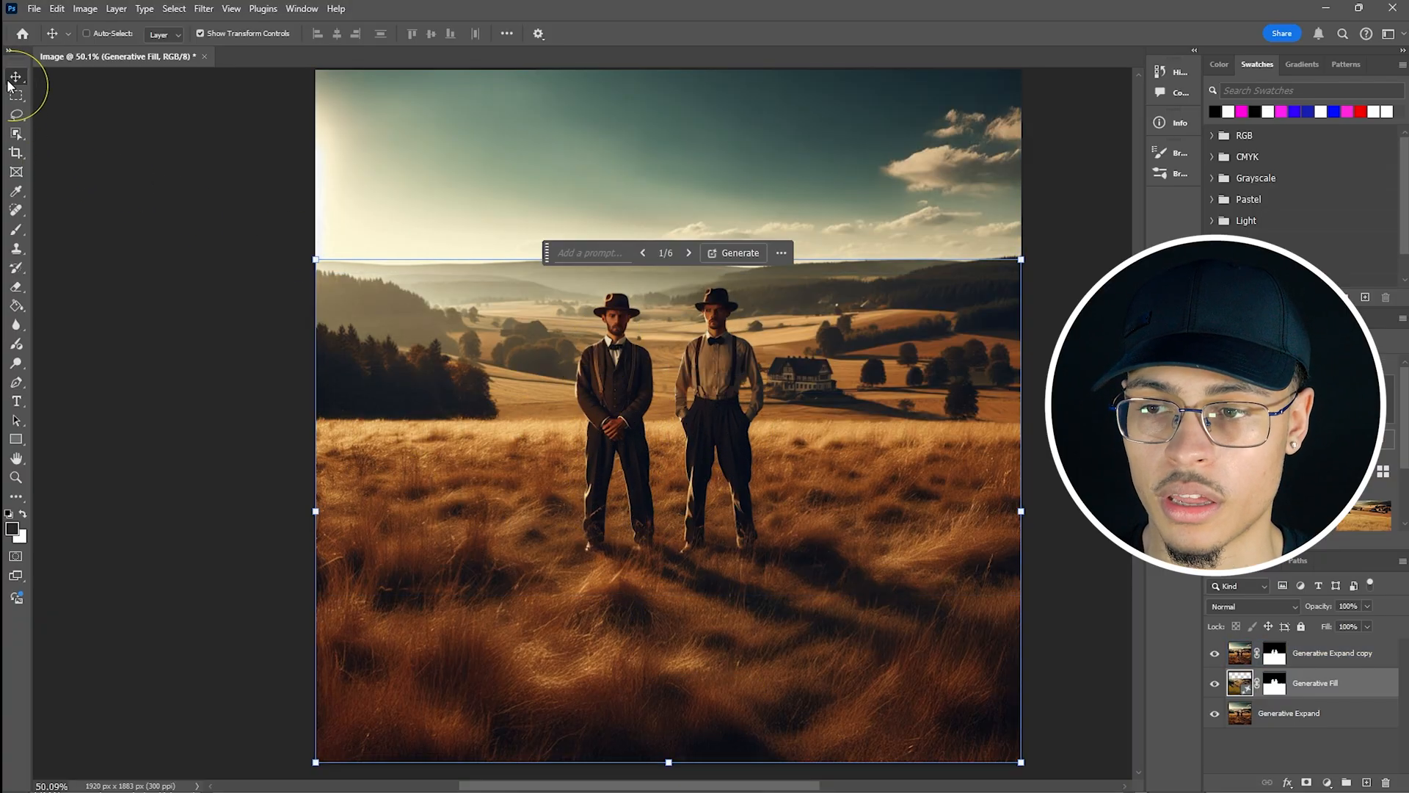
{"action": "left_click", "coordinate": [1343, 658]}
{"action": "left_click_drag", "start_coordinate": [665, 560], "coordinate": [686, 484]}
{"action": "scroll", "coordinate": [789, 484], "scroll_direction": "up", "scroll_amount": 3}
{"action": "scroll", "coordinate": [793, 485], "scroll_direction": "up", "scroll_amount": 1}
{"action": "key", "text": "ctrl+z"}
{"action": "key", "text": "ctrl+z"}
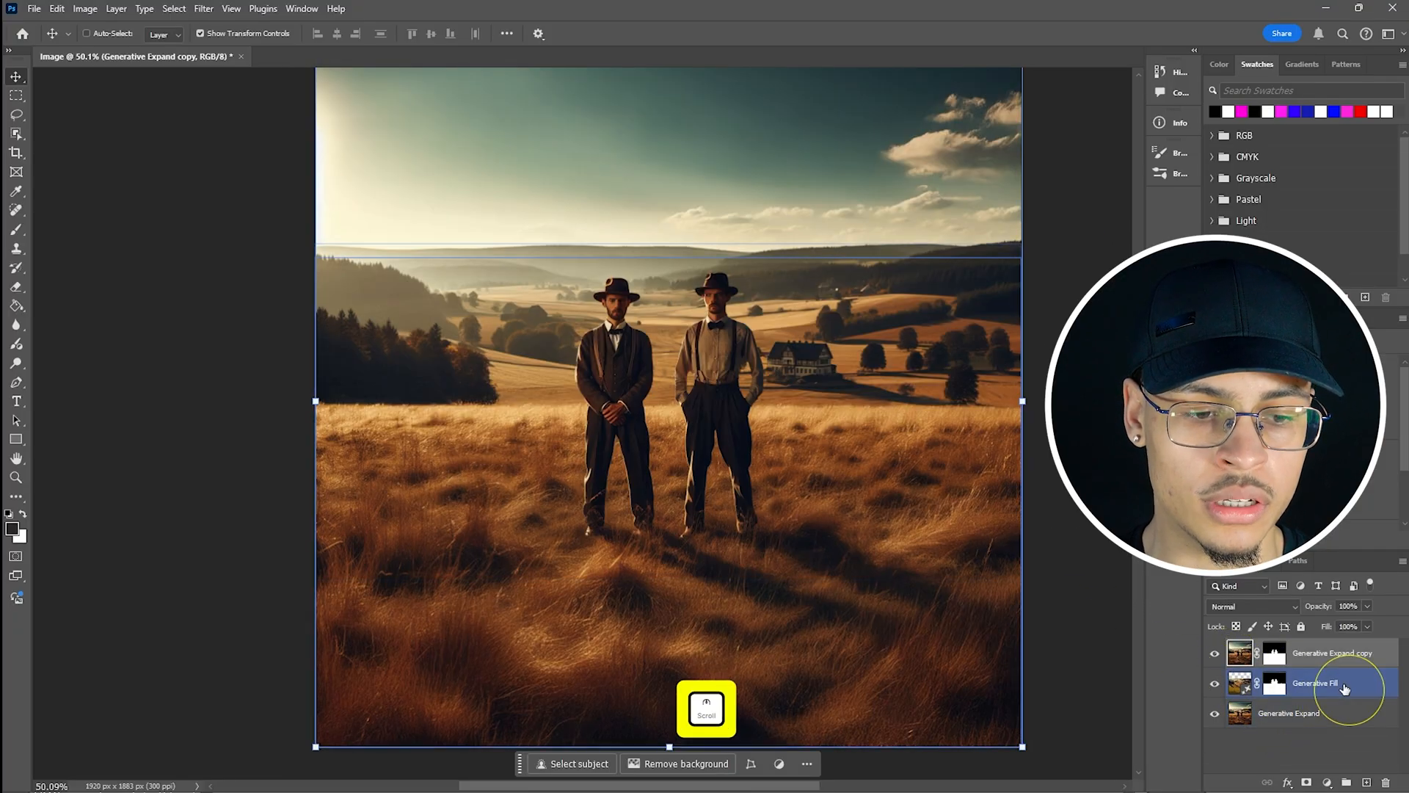
- Merge the Generative Fill layer with the Generative Expand layer beneath it
{"action": "left_click", "coordinate": [1343, 684]}
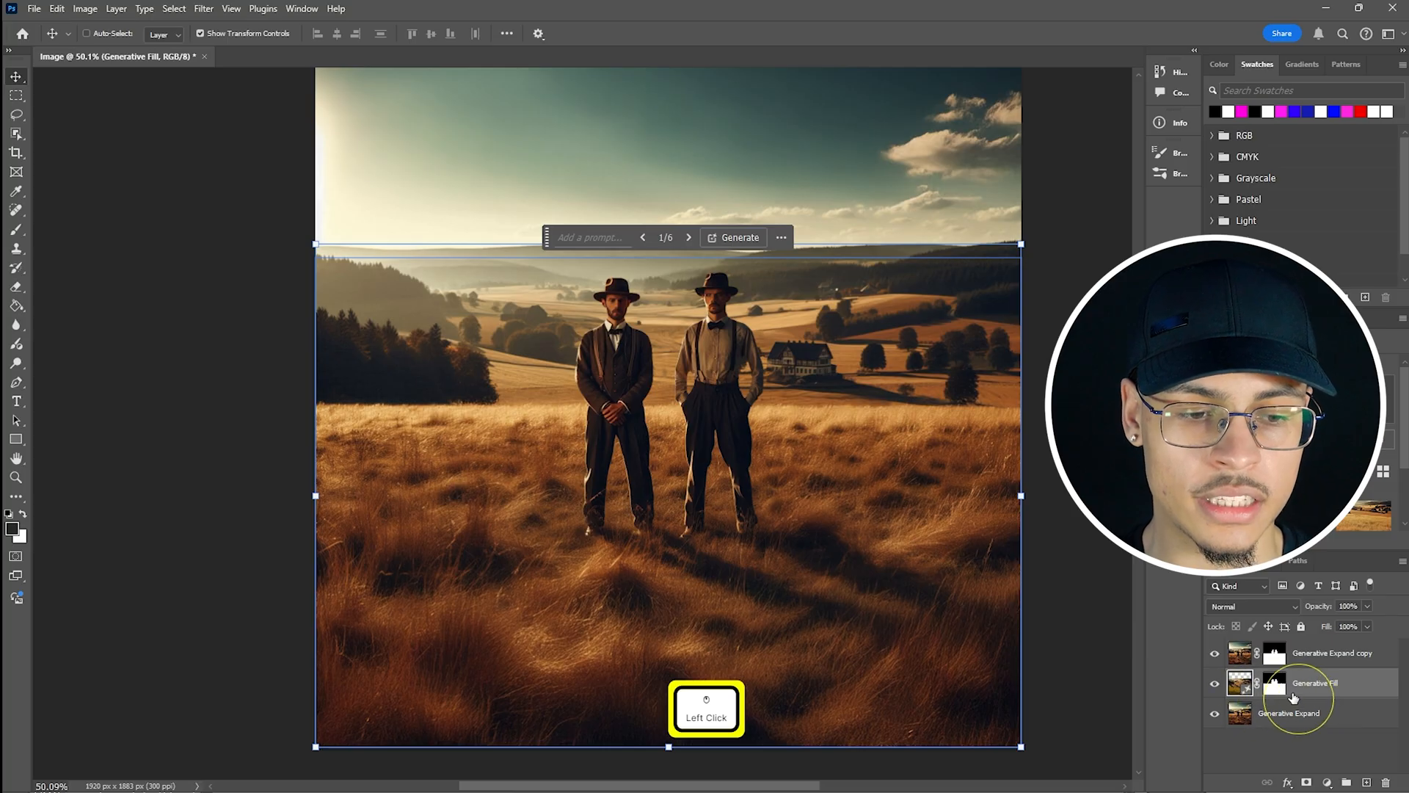
{"action": "left_click", "coordinate": [1323, 710], "text": "shift"}
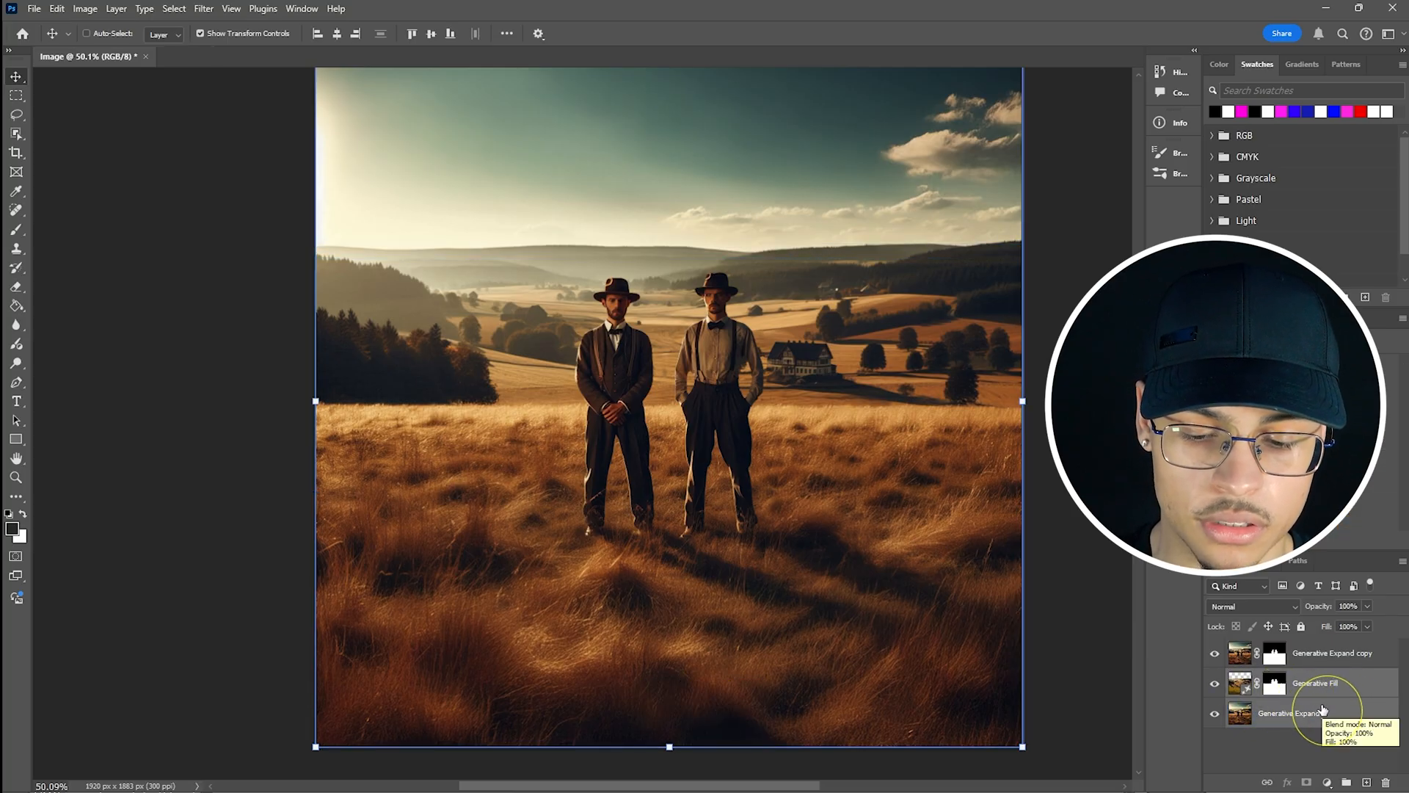
{"action": "key", "text": "ctrl+e"}
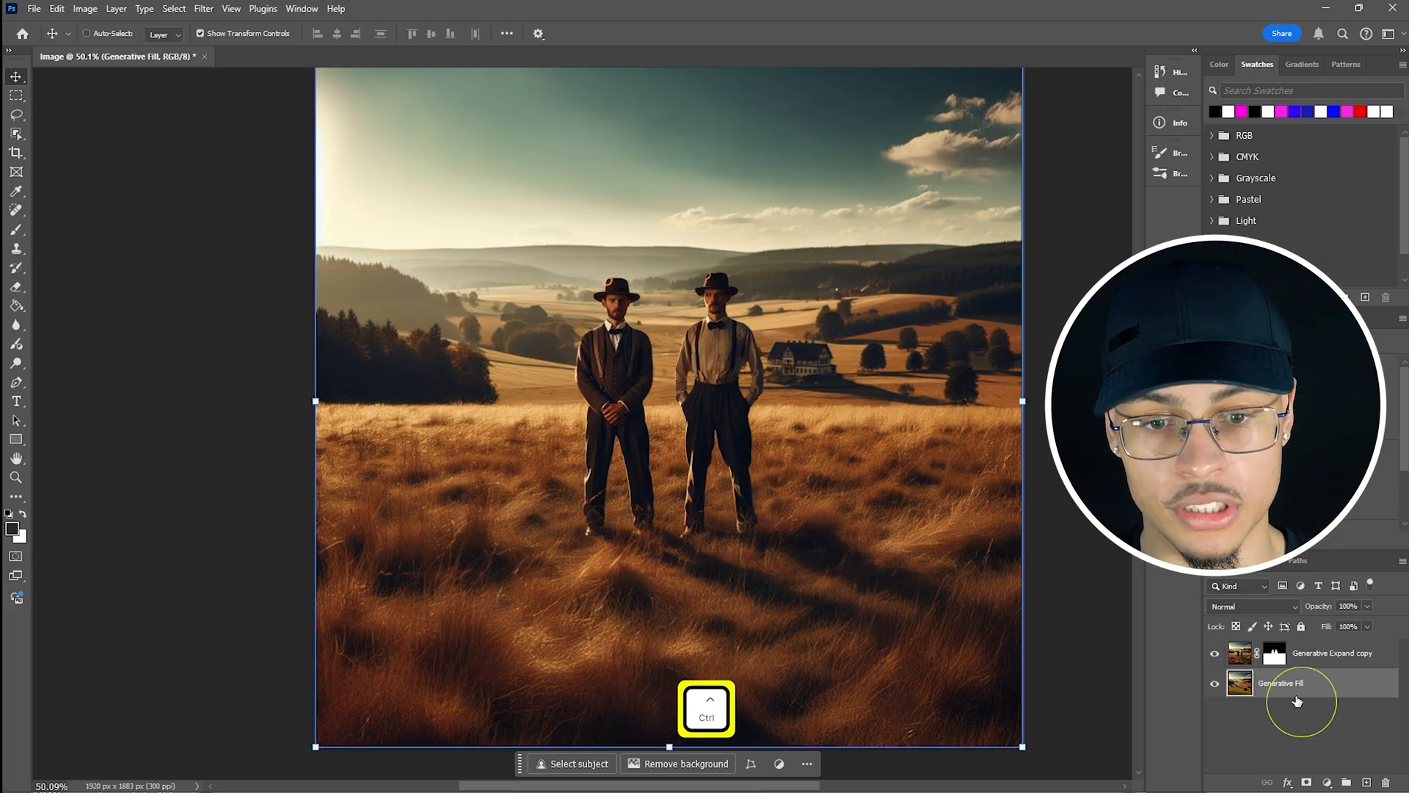
- Check the merged landscape with the cutout hidden and shown, and rename the merged layer as Background
{"action": "left_click", "coordinate": [1211, 654]}
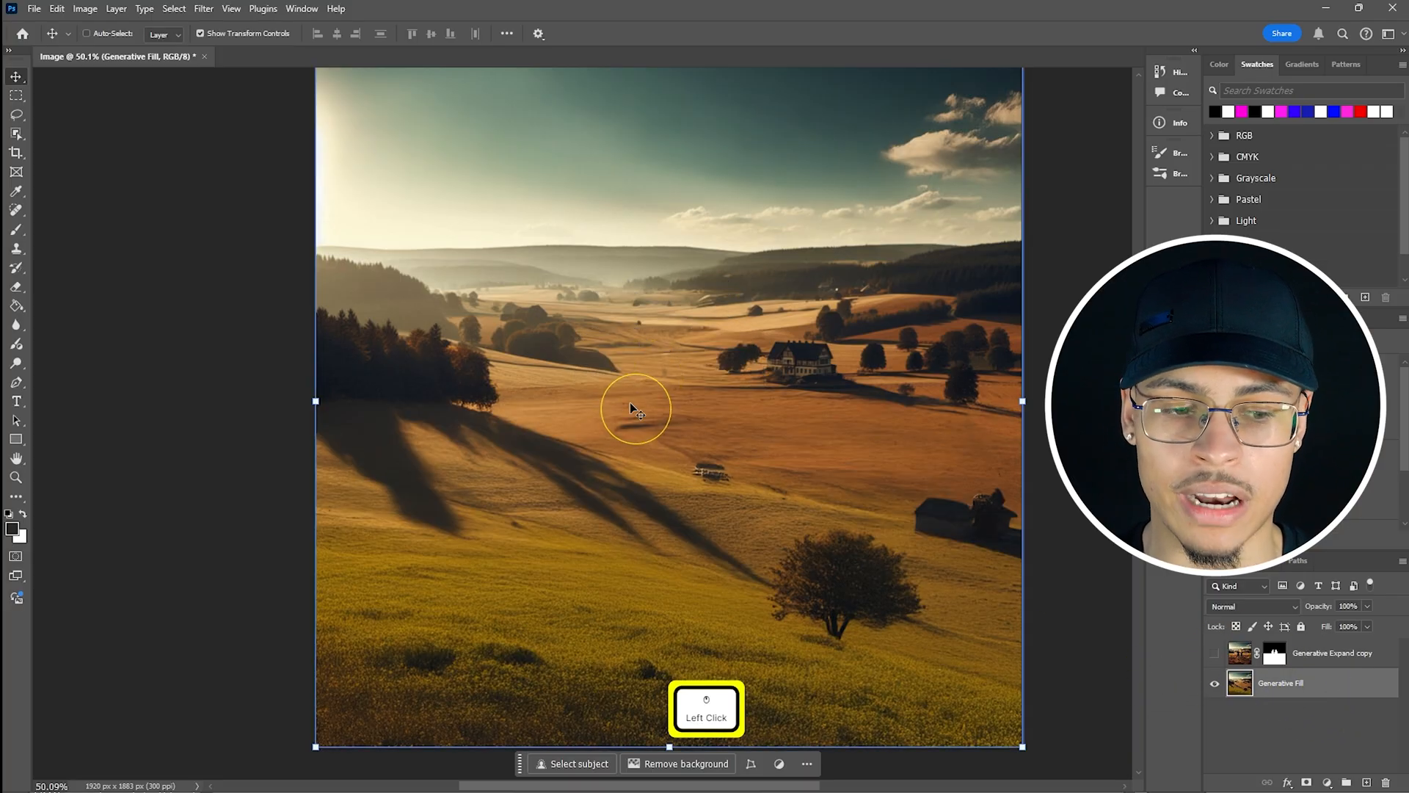
{"action": "left_click", "coordinate": [1214, 654]}
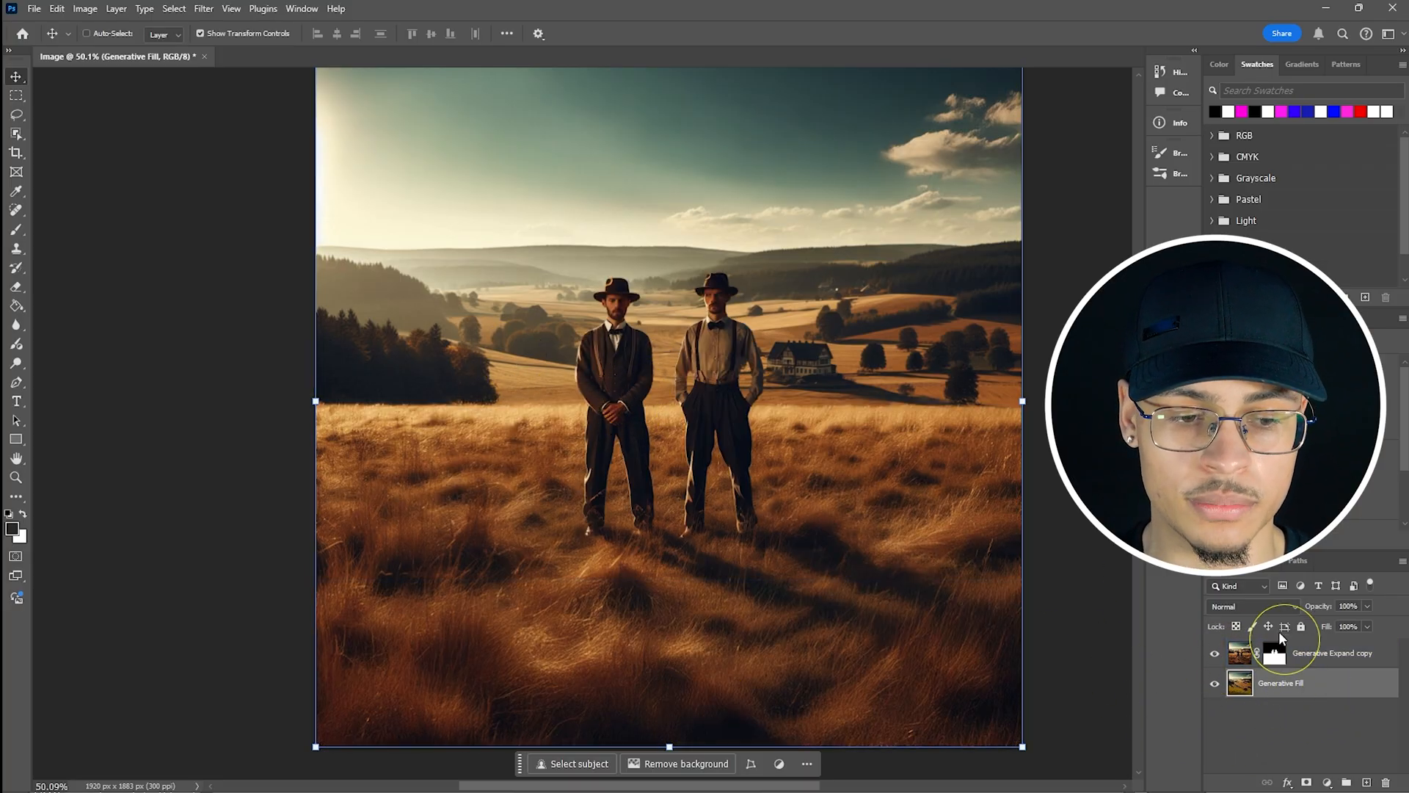
{"action": "double_click", "coordinate": [1268, 682]}
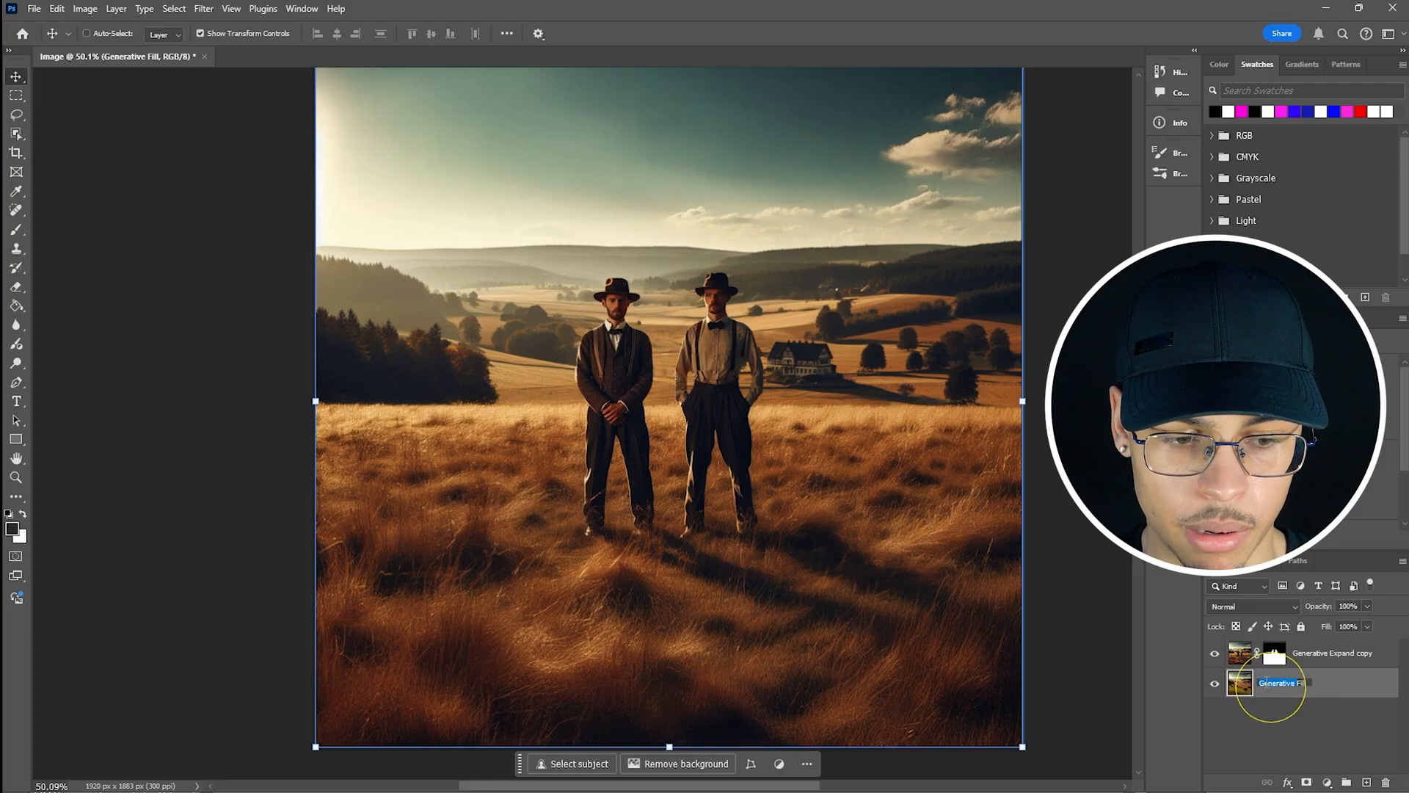
{"action": "type", "text": "Background"}
- Apply the layer mask of the Generative Expand copy layer and rename that layer as Foreground
{"action": "left_click", "coordinate": [1278, 657]}
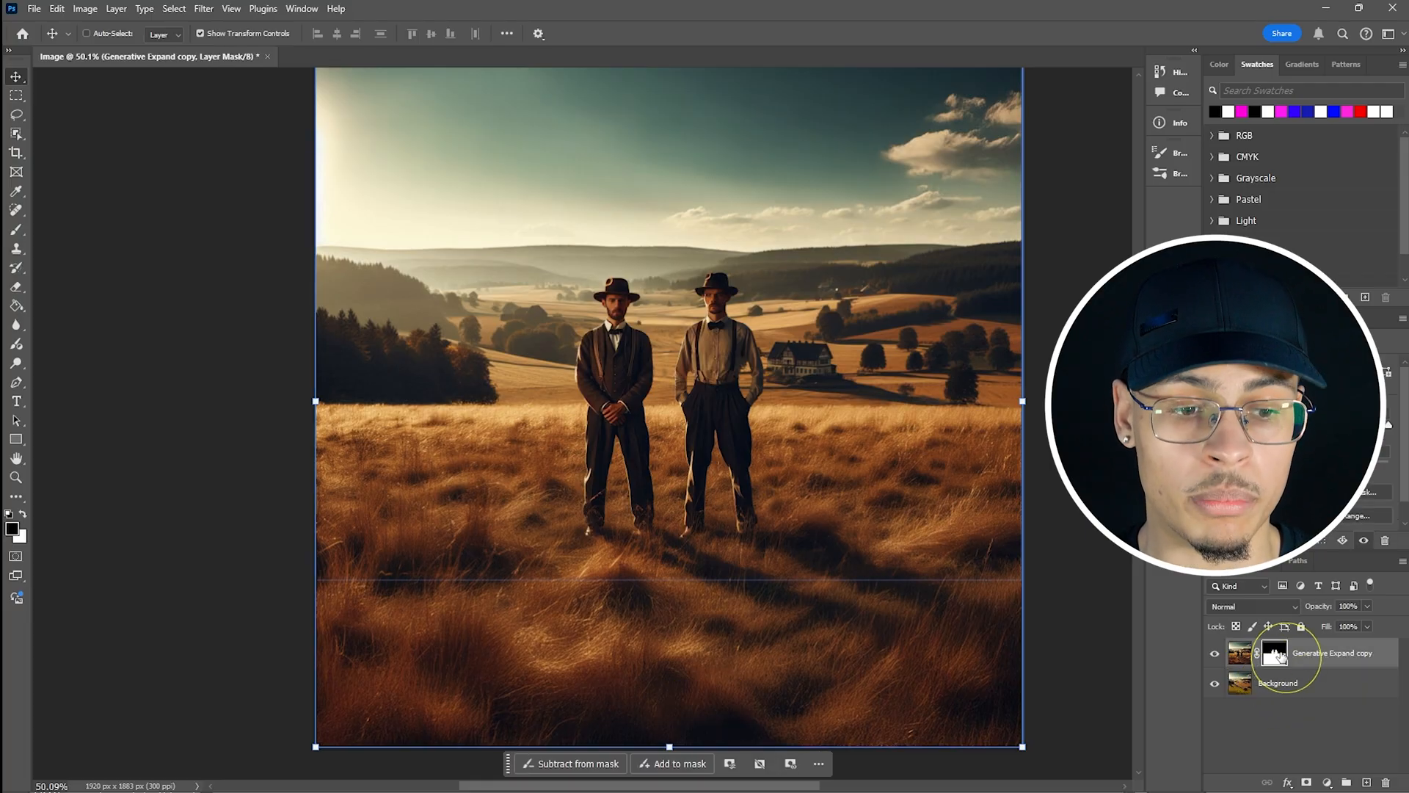
{"action": "right_click", "coordinate": [1290, 677]}
{"action": "right_click", "coordinate": [1276, 653]}
{"action": "left_click", "coordinate": [1305, 692]}
{"action": "double_click", "coordinate": [1297, 658]}
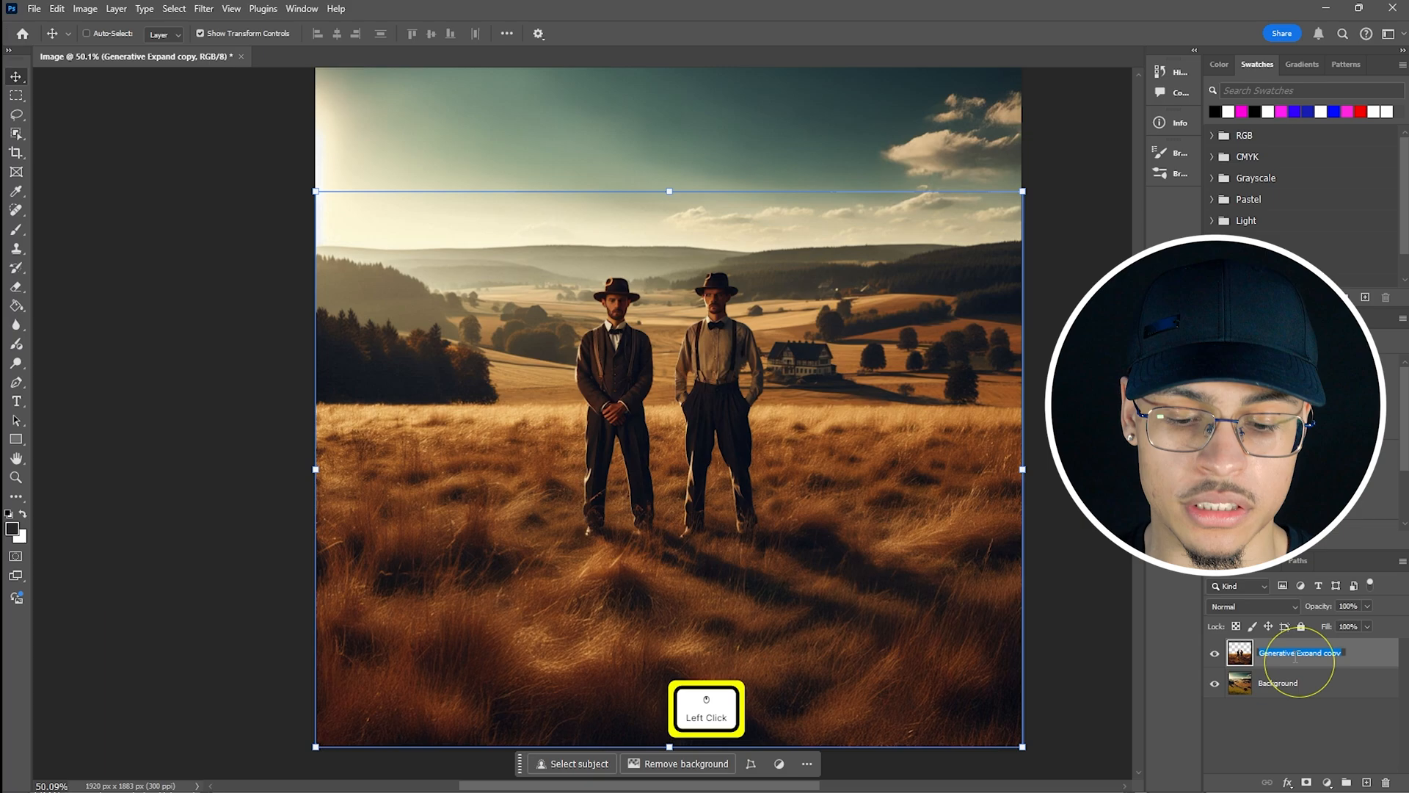
{"action": "type", "text": "Foreground"}
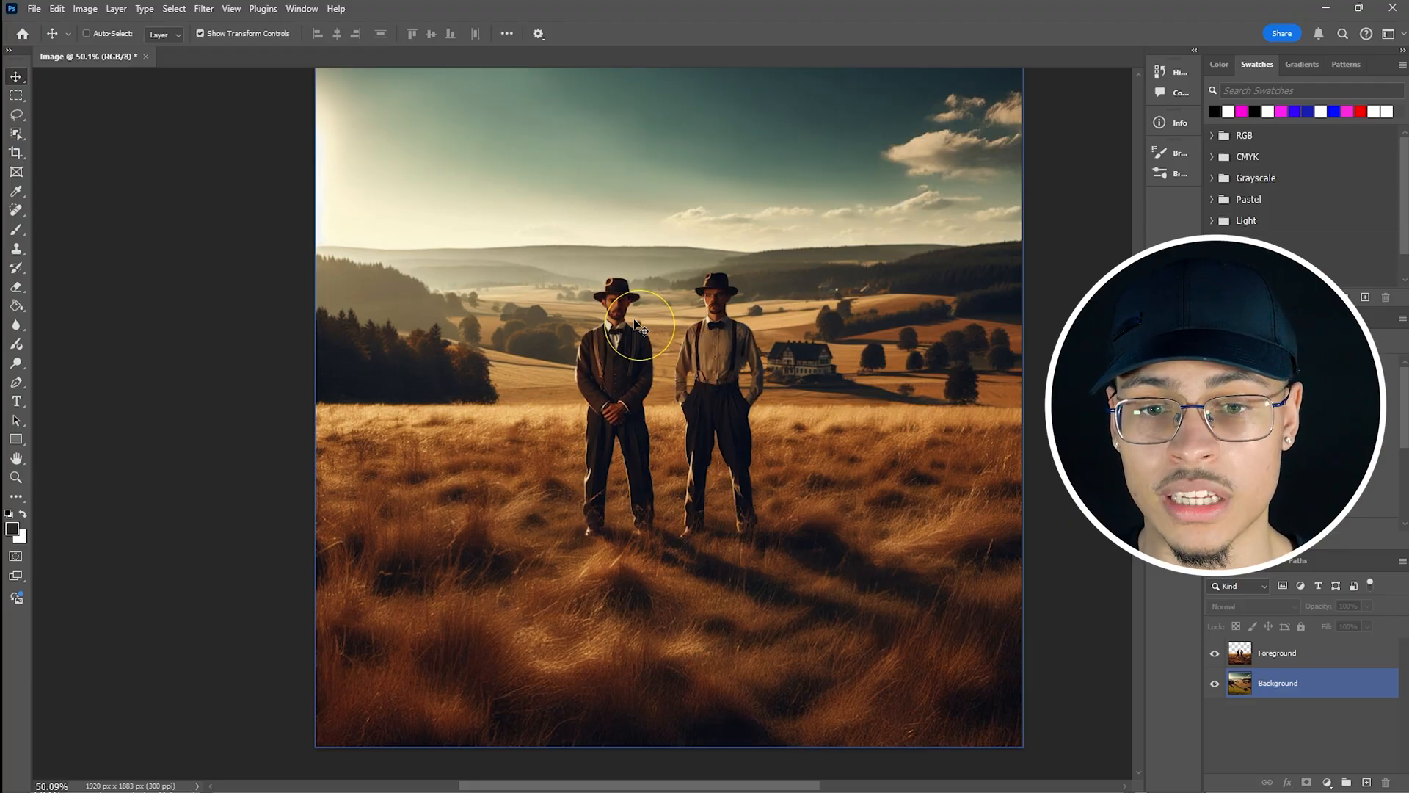
- Hide the Foreground layer and open the Background layer in Select and Mask
{"action": "left_click", "coordinate": [1217, 663]}
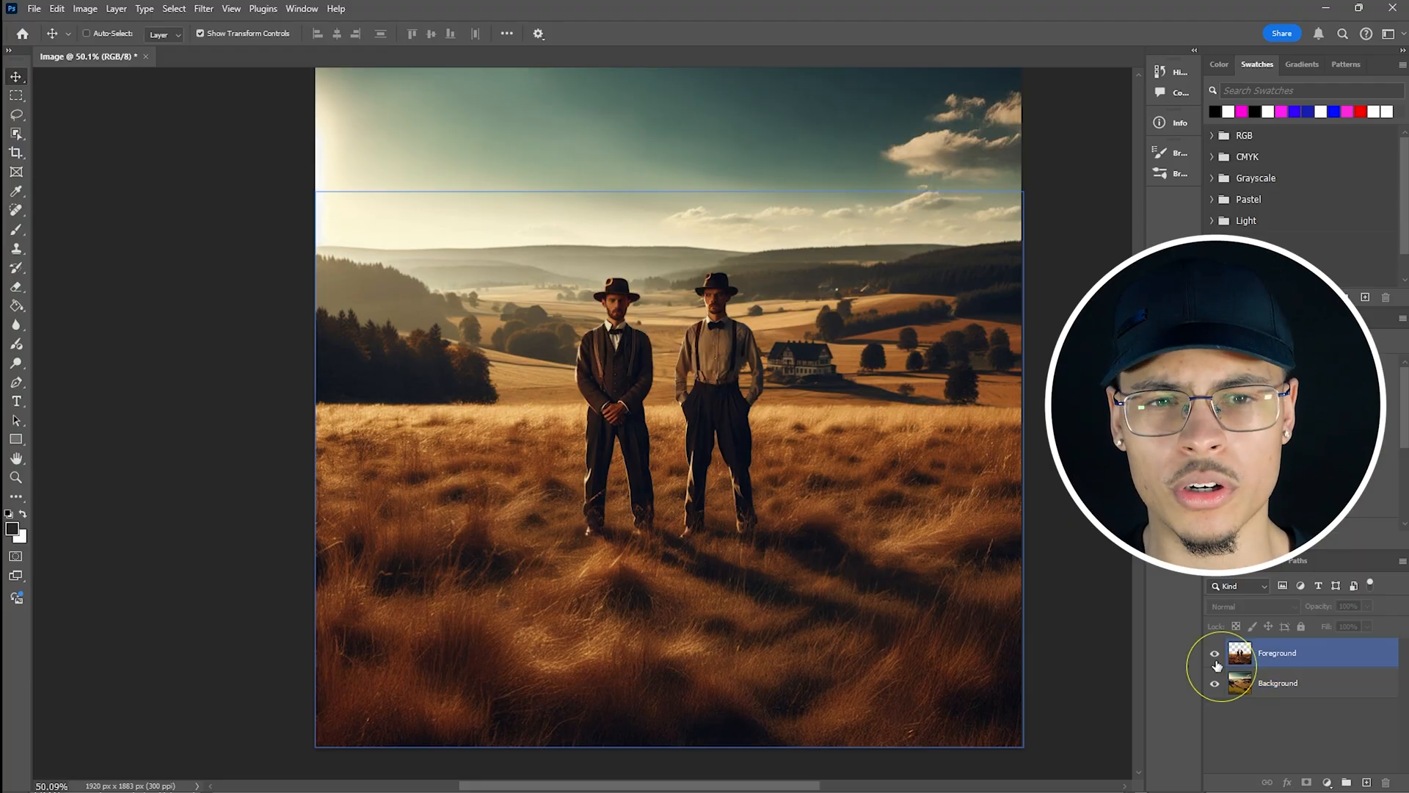
{"action": "left_click", "coordinate": [1215, 653]}
{"action": "left_click", "coordinate": [1296, 684]}
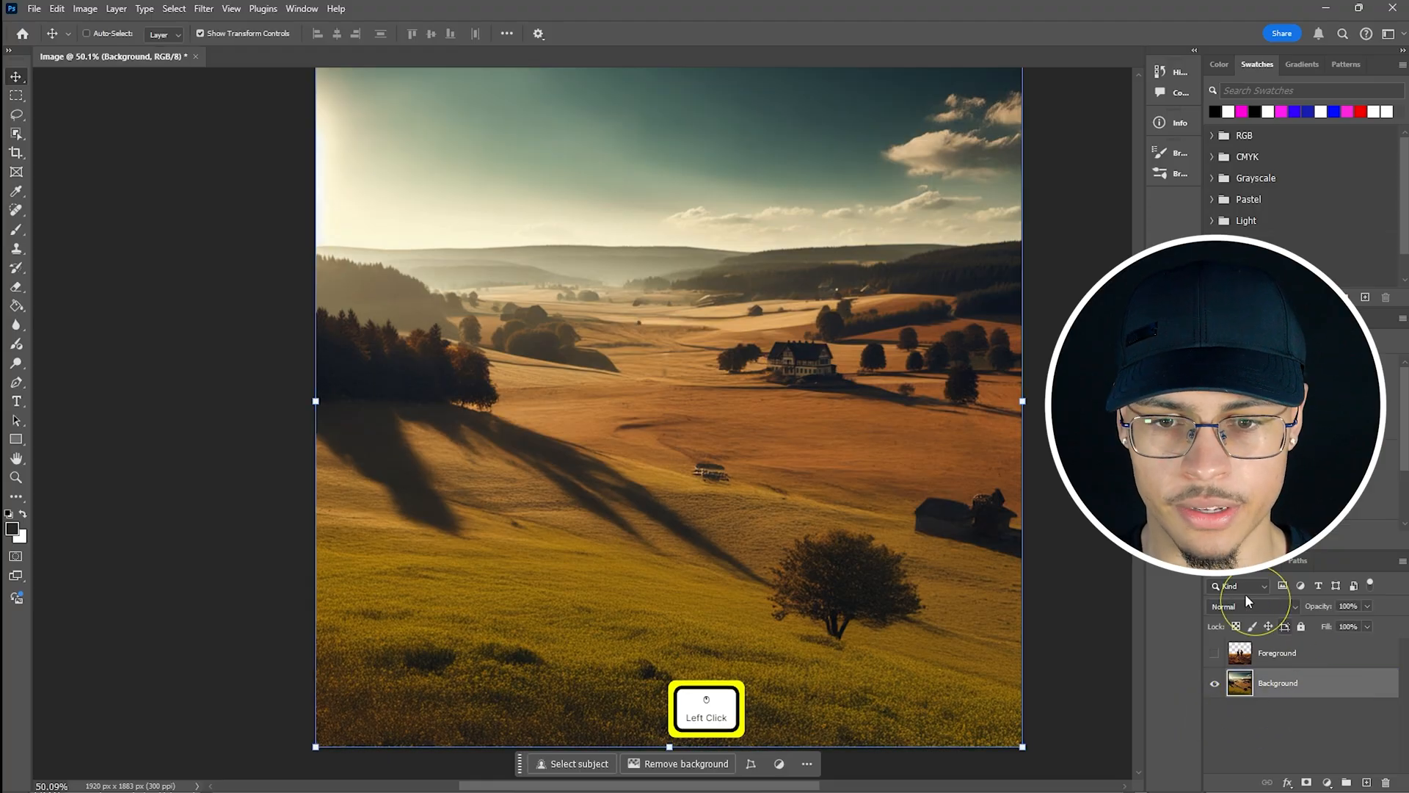
{"action": "left_click", "coordinate": [174, 8]}
{"action": "left_click", "coordinate": [209, 214]}
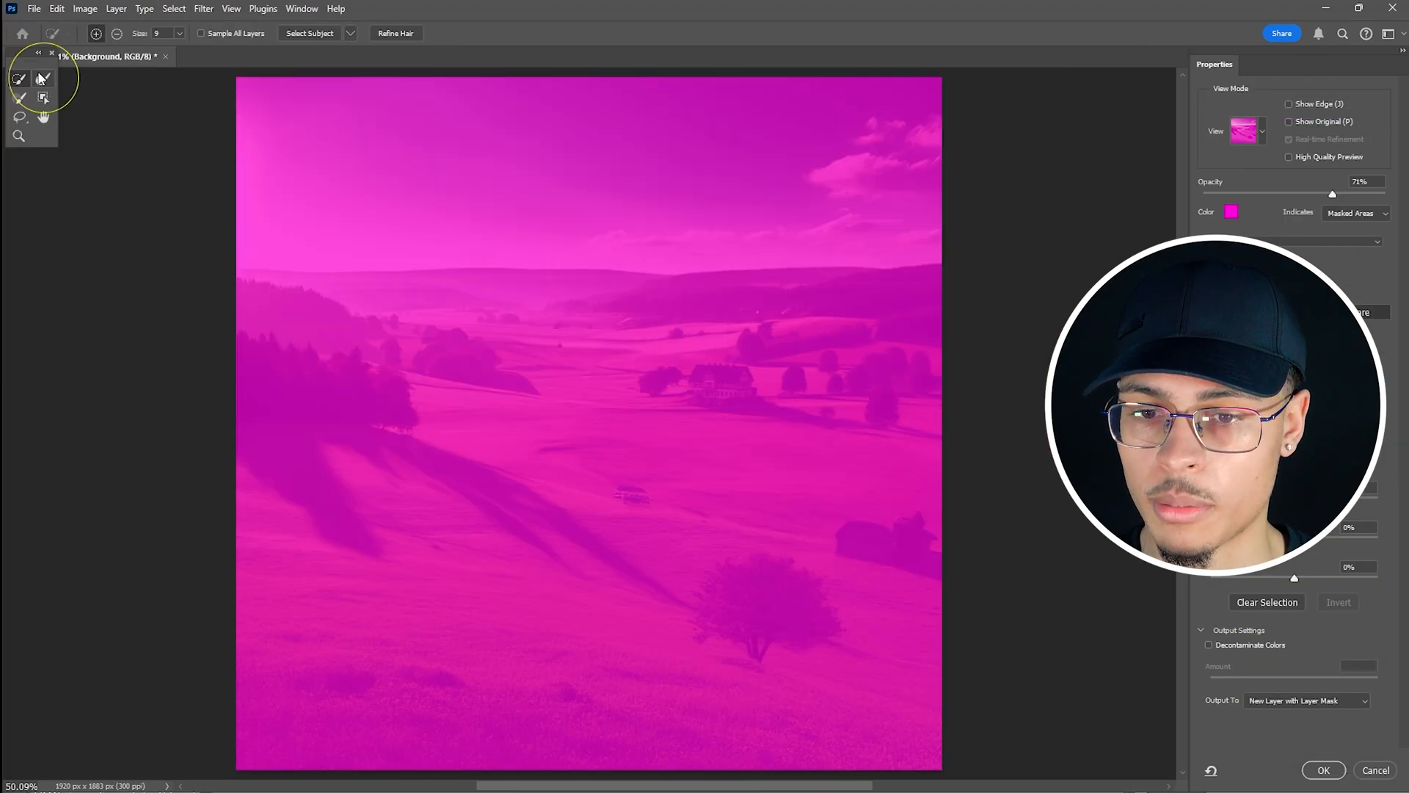
- Change the mask overlay colour to blue and select the landscape below the sky with the Object Selection tool
{"action": "left_click", "coordinate": [42, 98]}
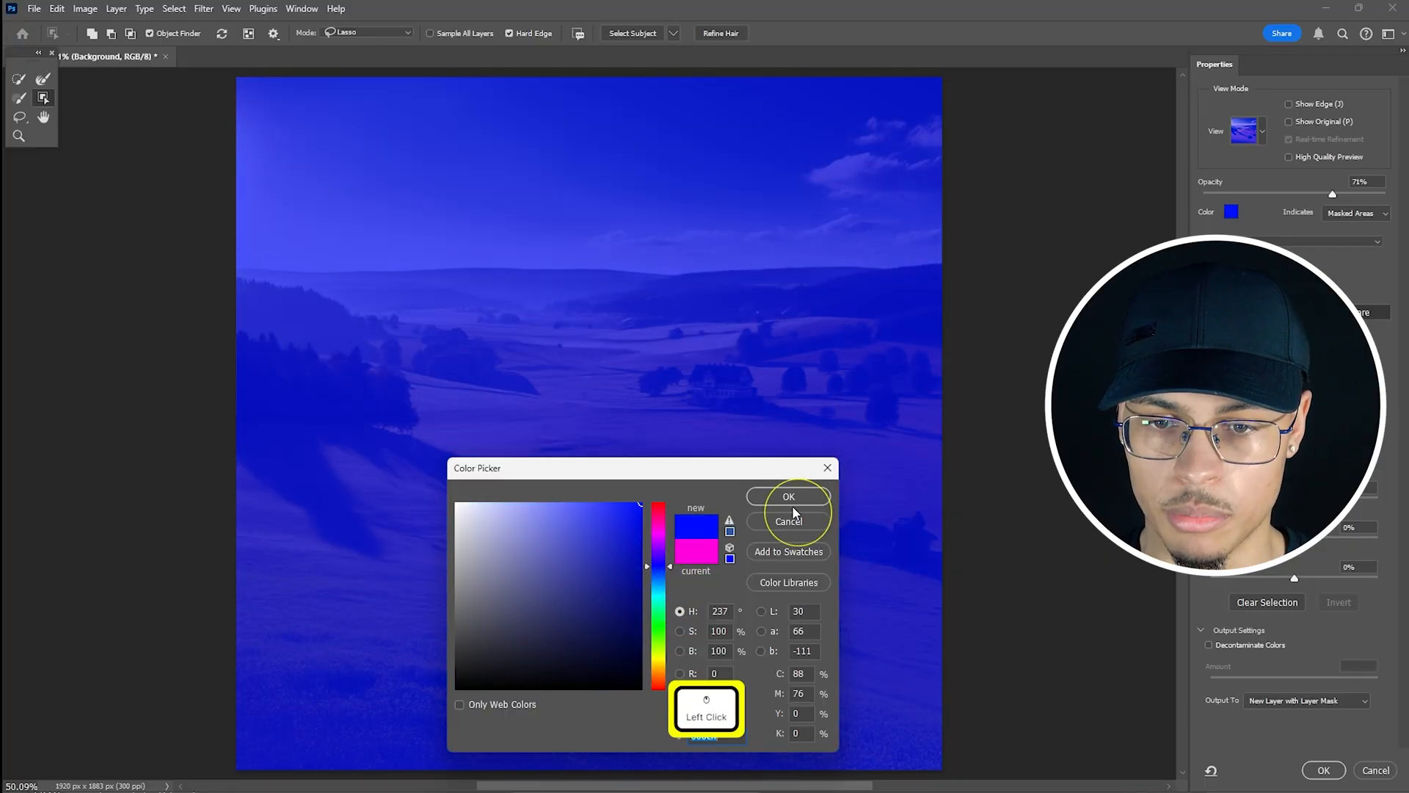
{"action": "left_click", "coordinate": [791, 502]}
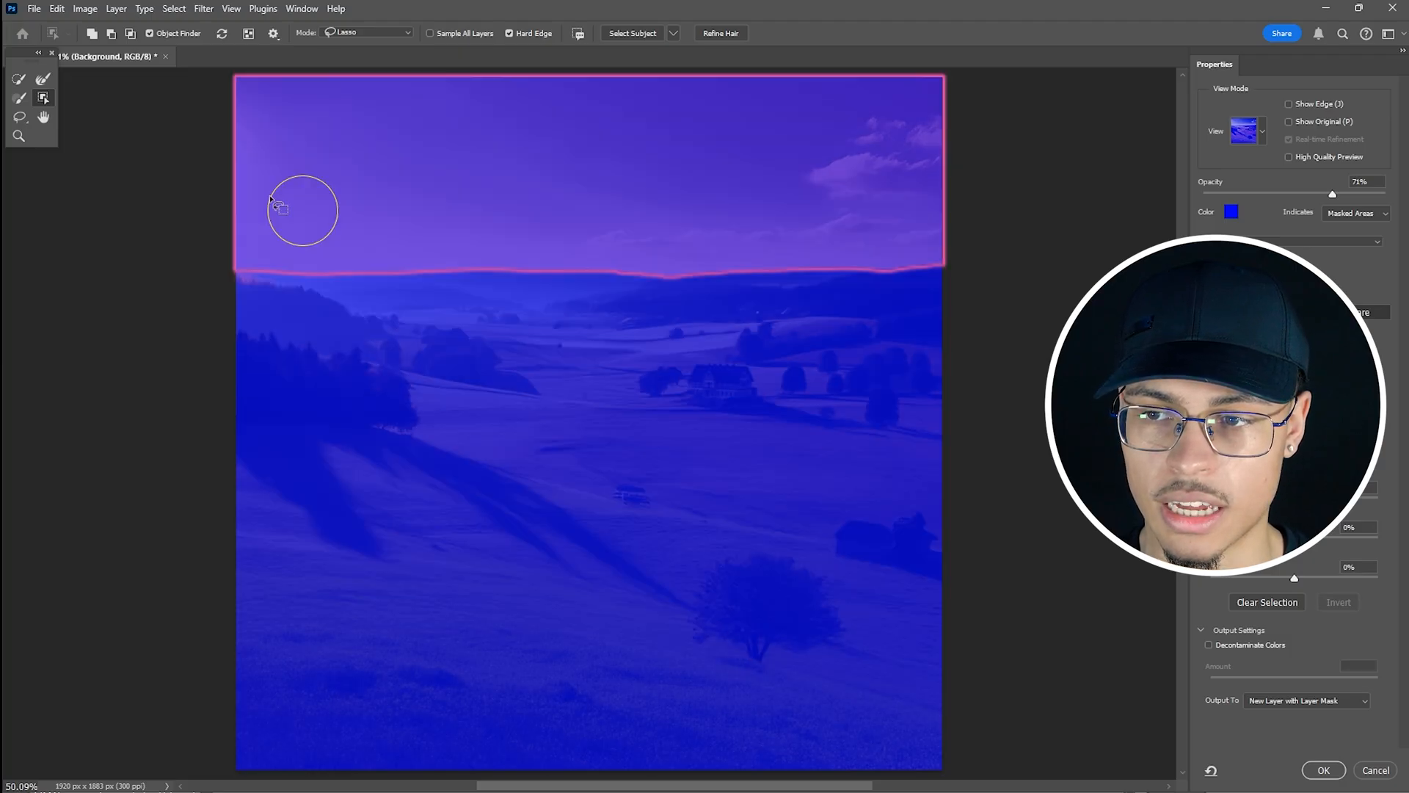
{"action": "left_click", "coordinate": [43, 79]}
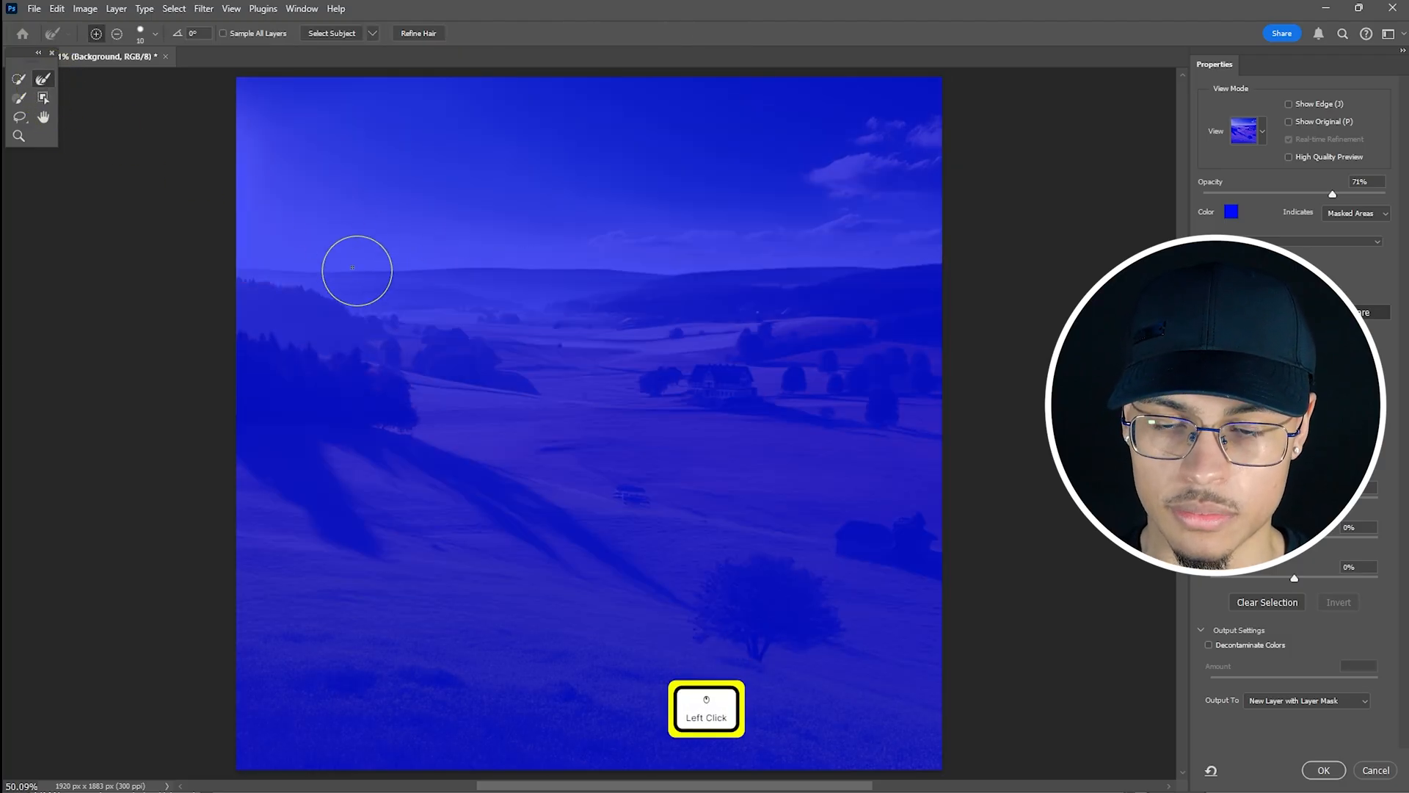
{"action": "left_click", "coordinate": [46, 97]}
{"action": "left_click", "coordinate": [519, 368]}
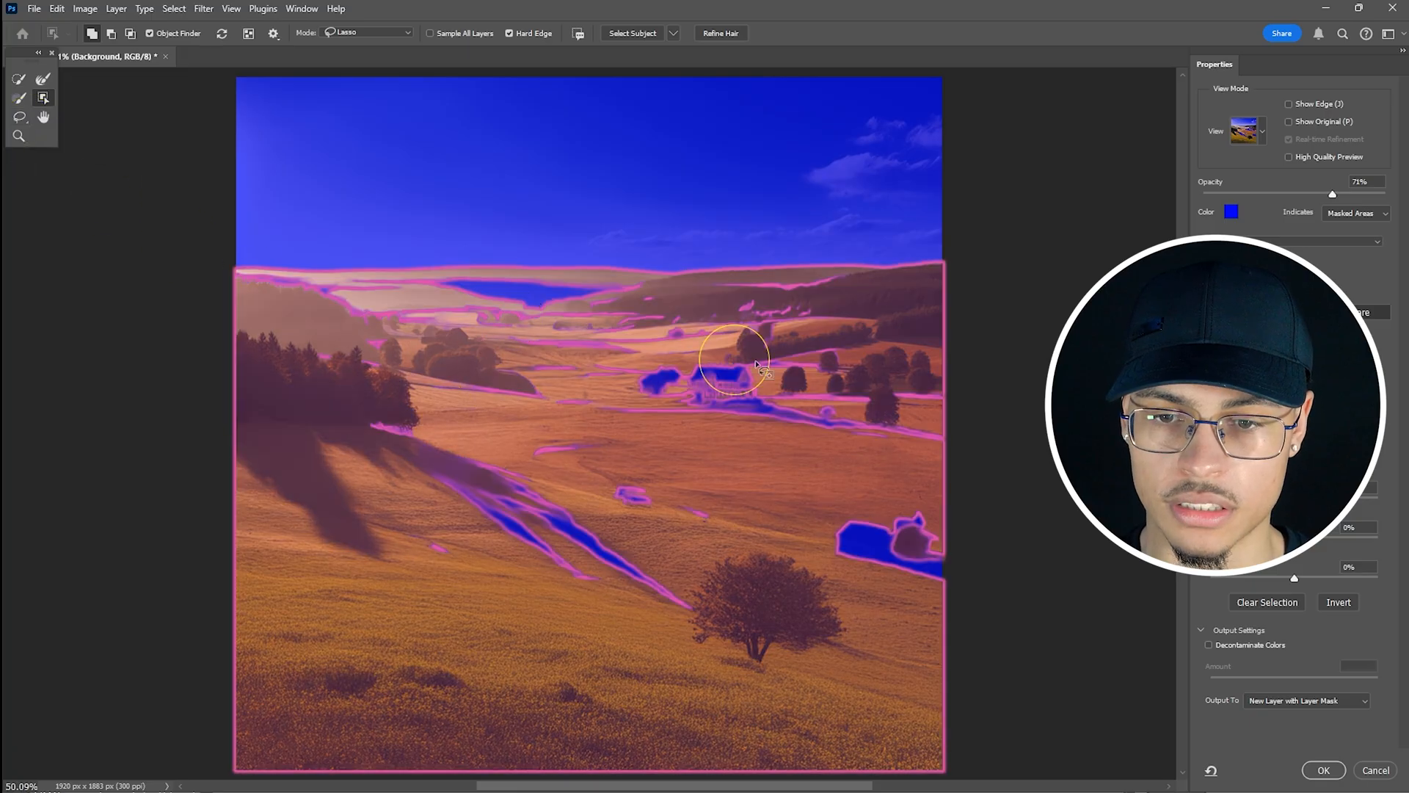
- Brush the missed landscape patches into the selection with a size 53 Quick Selection brush and output to a new layer with layer mask
{"action": "left_click", "coordinate": [42, 78]}
{"action": "mouse_move", "coordinate": [293, 320]}
{"action": "left_mouse_down"}
{"action": "mouse_move", "coordinate": [257, 297]}
{"action": "mouse_move", "coordinate": [358, 312]}
{"action": "left_mouse_up"}
{"action": "left_click", "coordinate": [17, 76]}
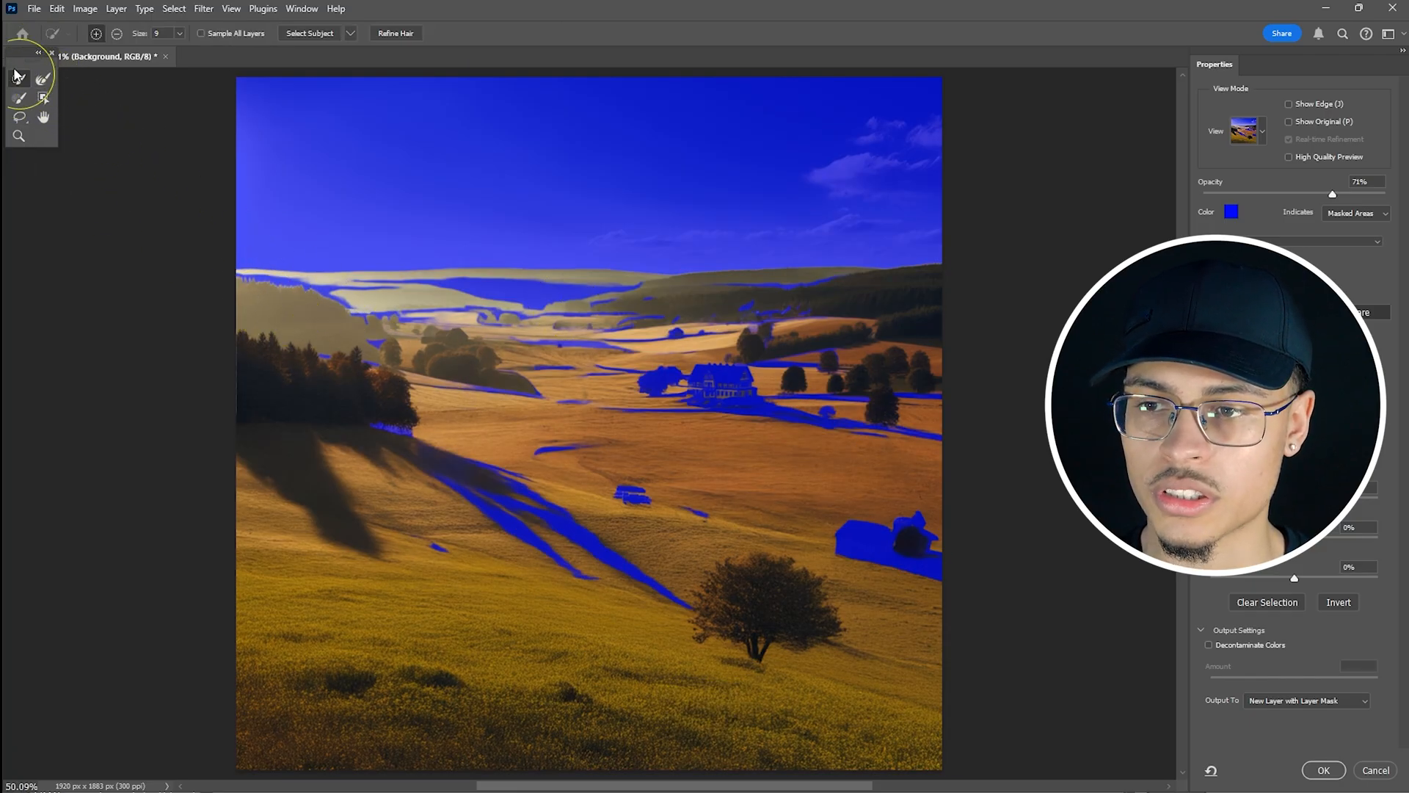
{"action": "left_click", "coordinate": [179, 34]}
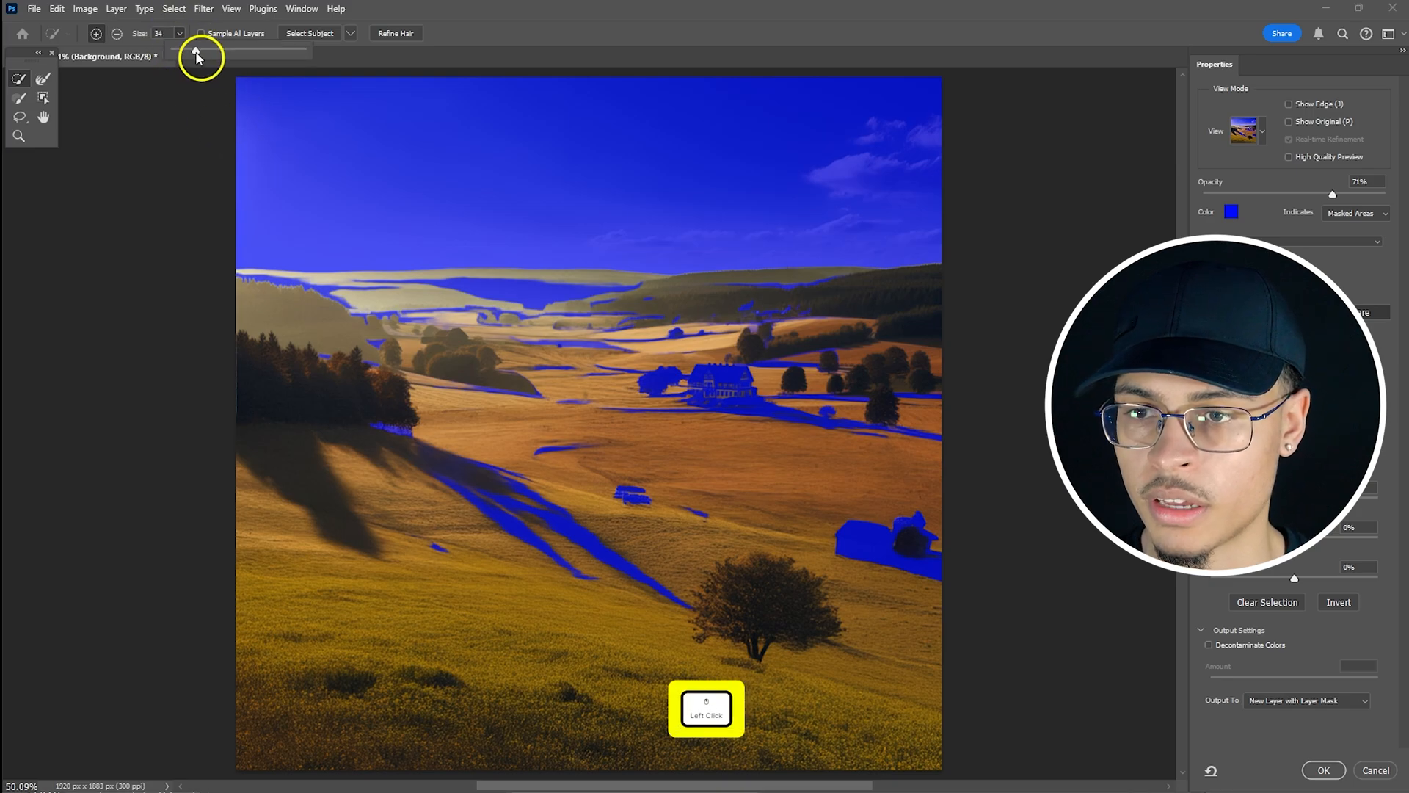
{"action": "left_click_drag", "start_coordinate": [196, 53], "coordinate": [207, 51]}
{"action": "mouse_move", "coordinate": [268, 301]}
{"action": "left_mouse_down"}
{"action": "mouse_move", "coordinate": [389, 315]}
{"action": "mouse_move", "coordinate": [461, 397]}
{"action": "left_mouse_up"}
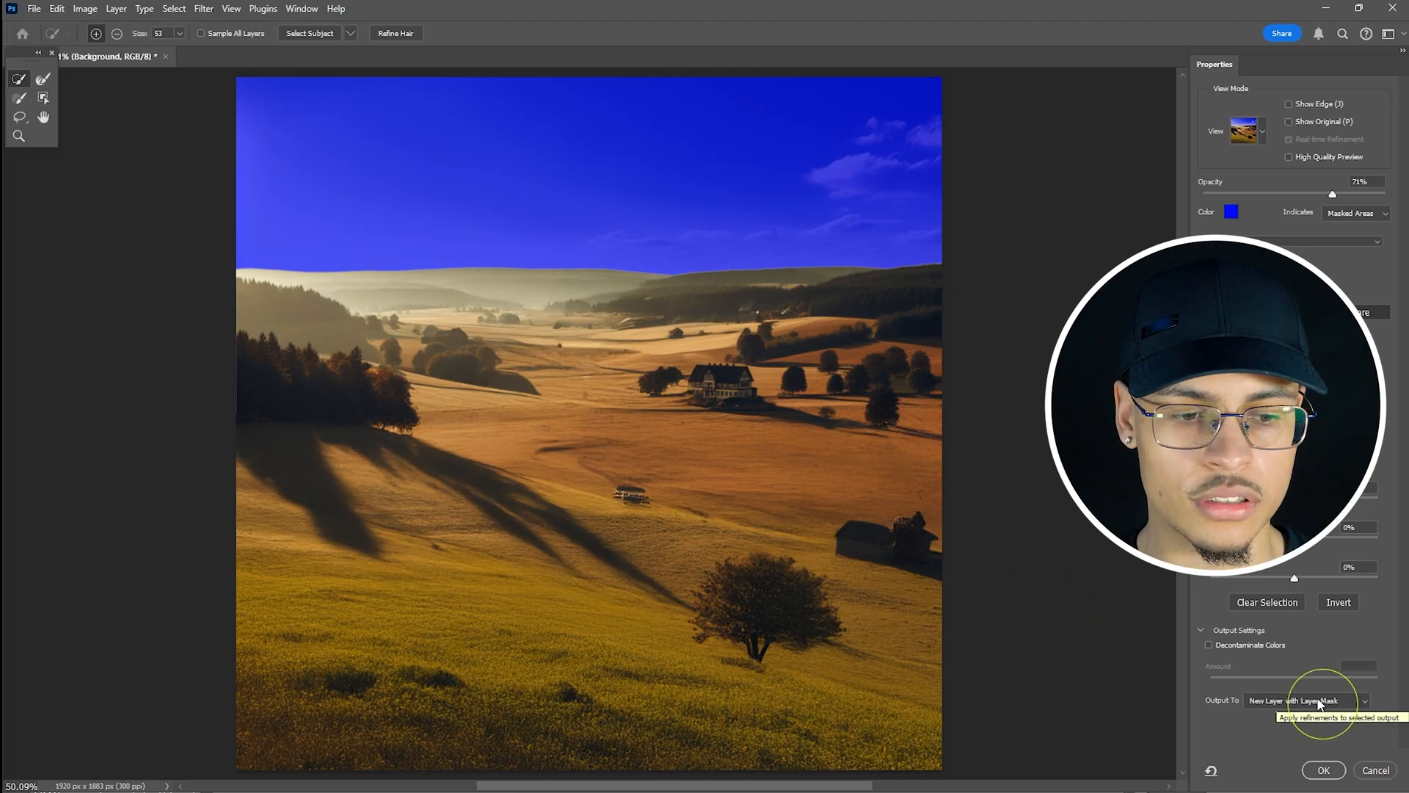
{"action": "left_click", "coordinate": [1325, 775]}
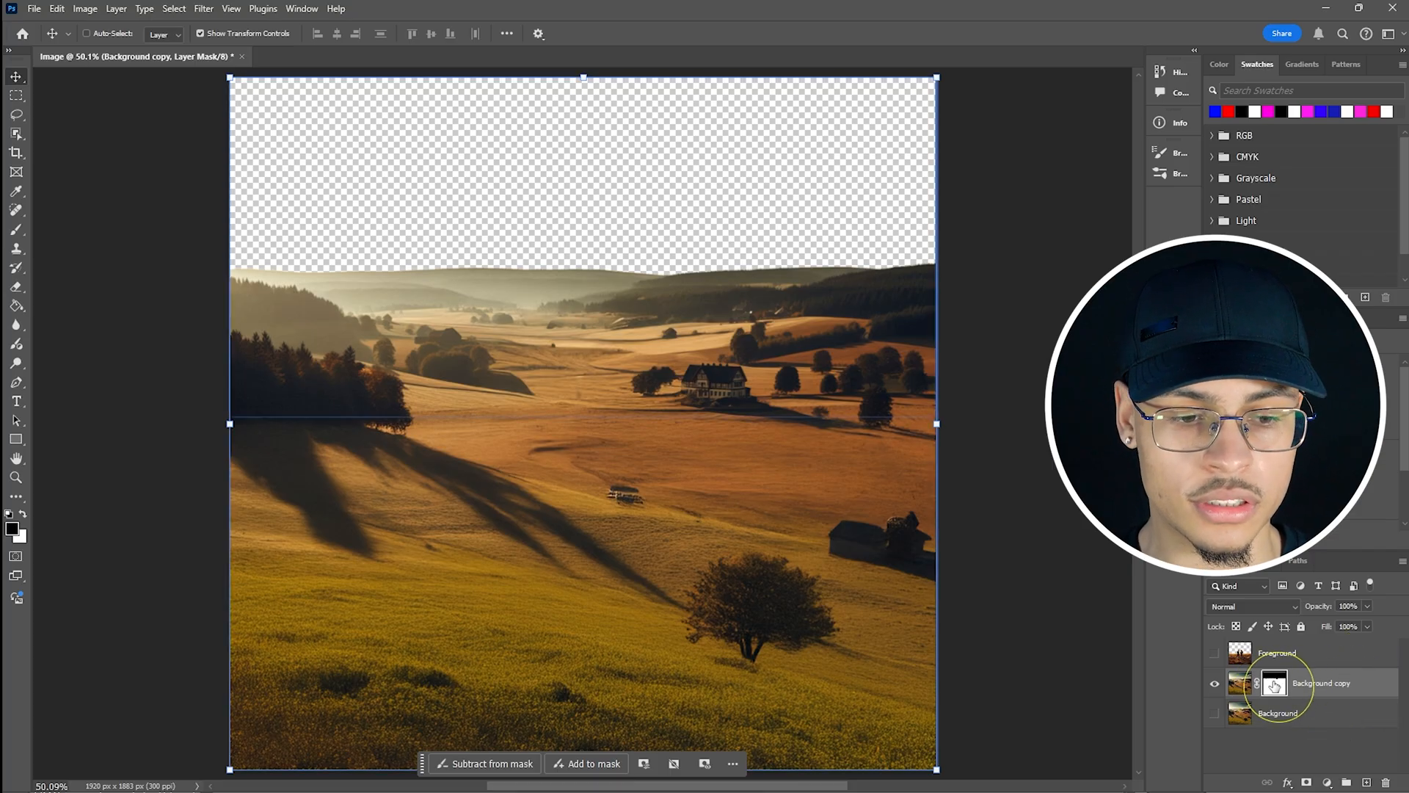
- Show the Background layer, copy the Background copy layer's mask onto it and hide the Background copy layer
{"action": "left_click", "coordinate": [1215, 714]}
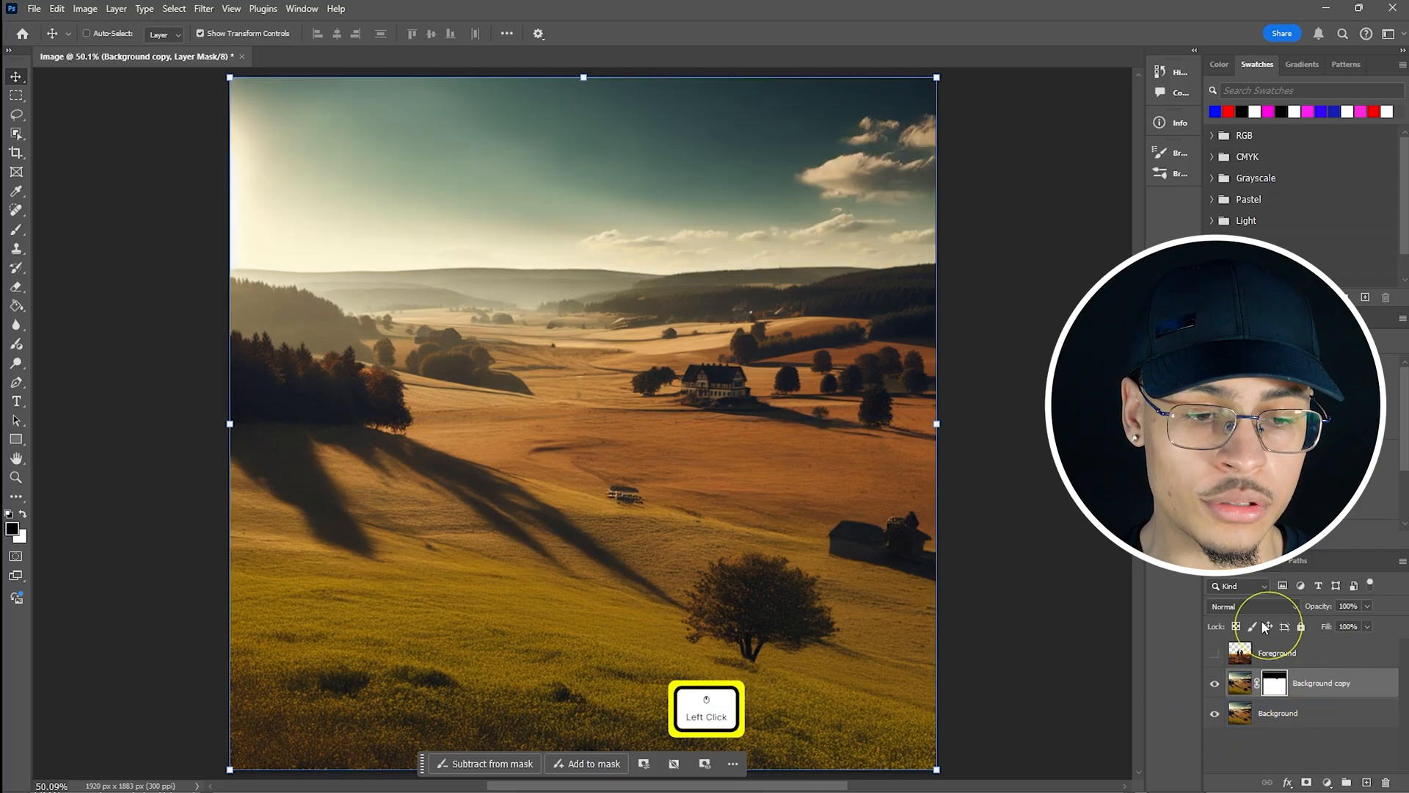
{"action": "left_click", "coordinate": [1273, 690], "text": "alt"}
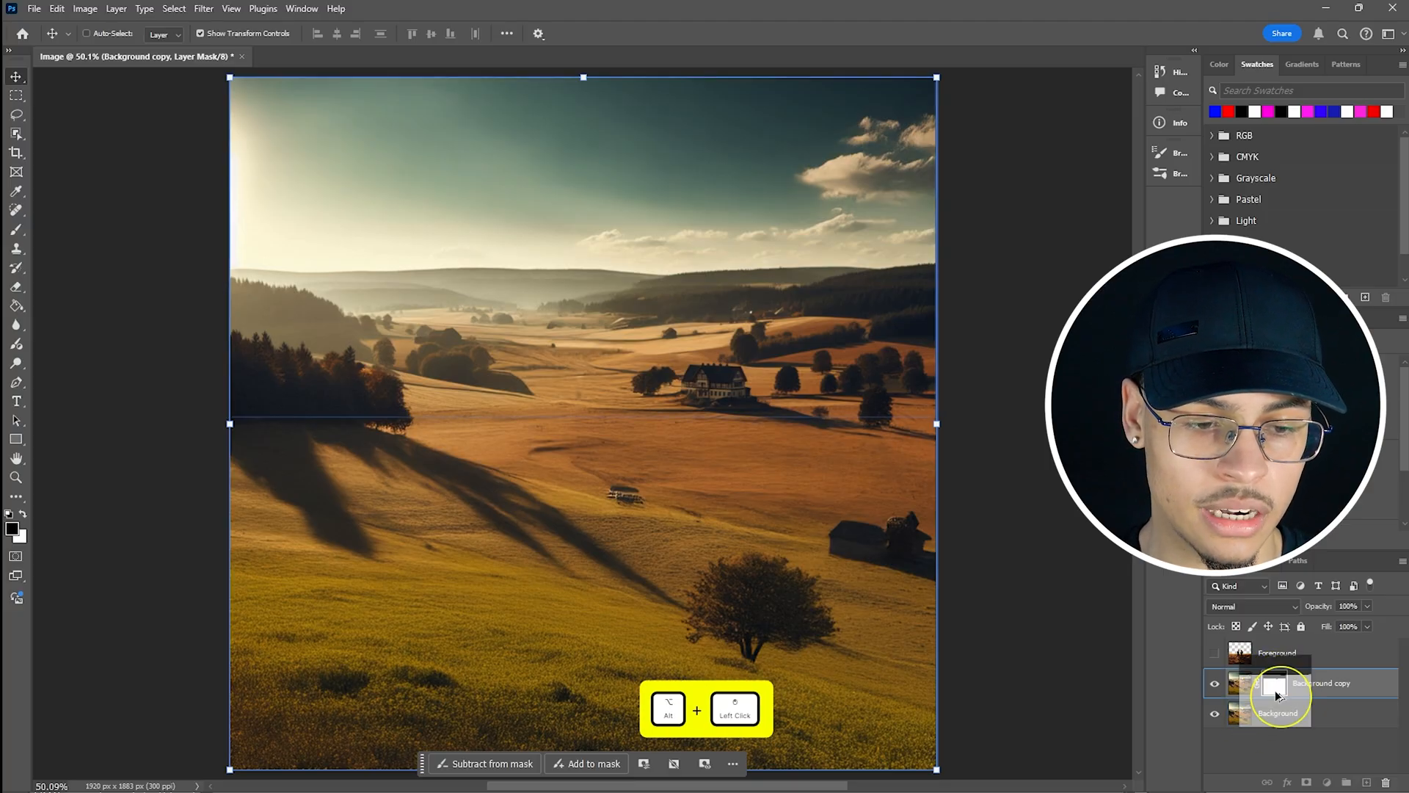
{"action": "left_click_drag", "start_coordinate": [1277, 723], "coordinate": [1284, 713]}
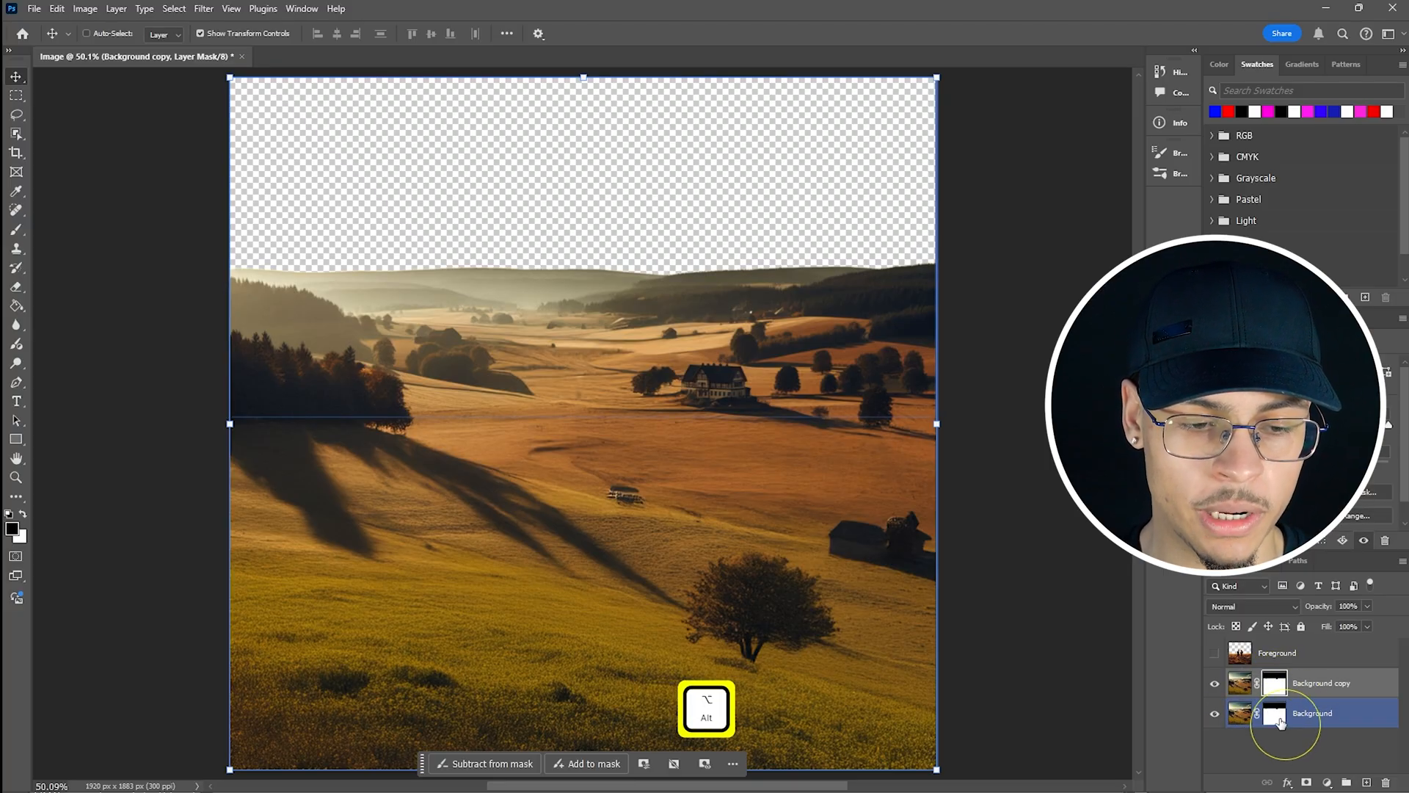
{"action": "left_click", "coordinate": [1216, 684]}
{"action": "left_click", "coordinate": [1272, 716]}
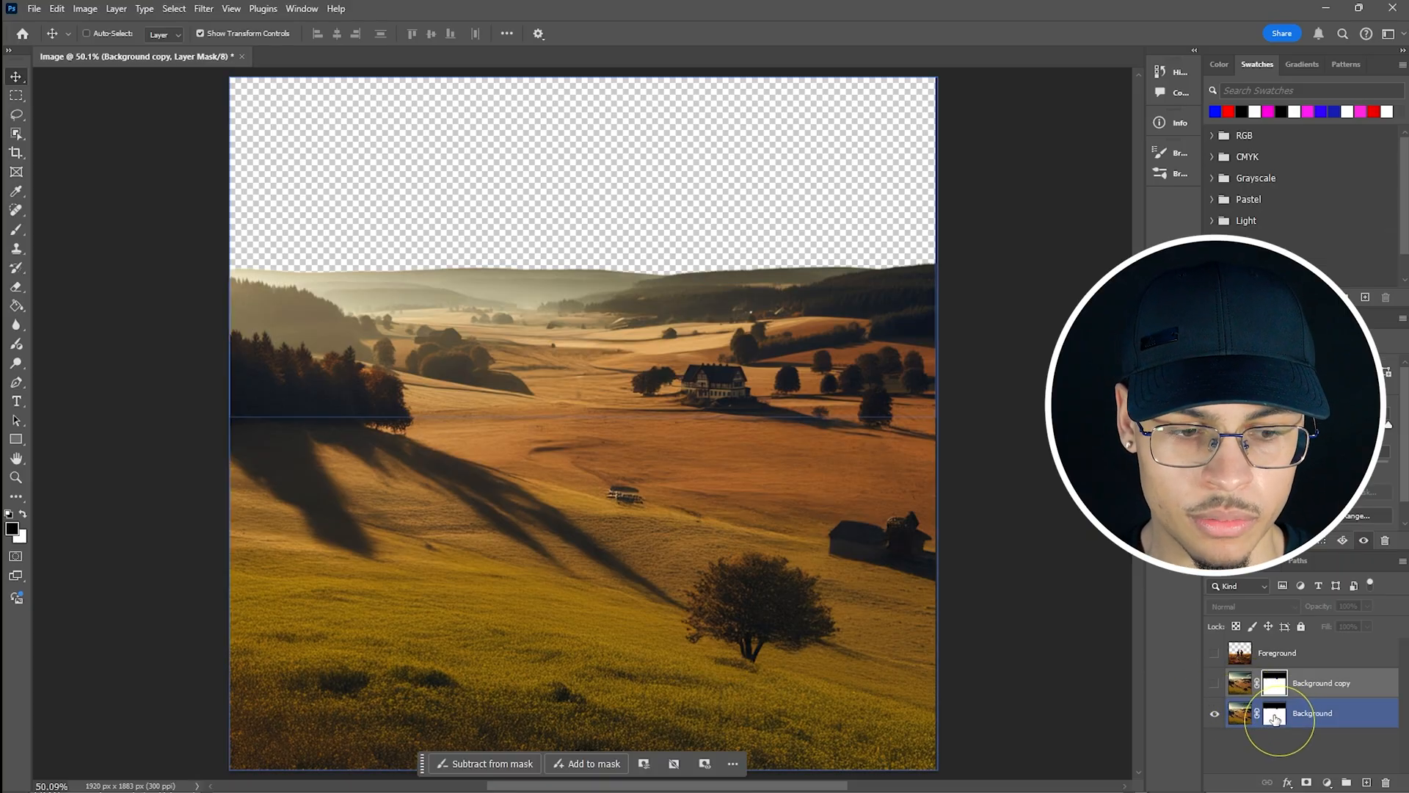
{"action": "left_click", "coordinate": [1276, 718]}
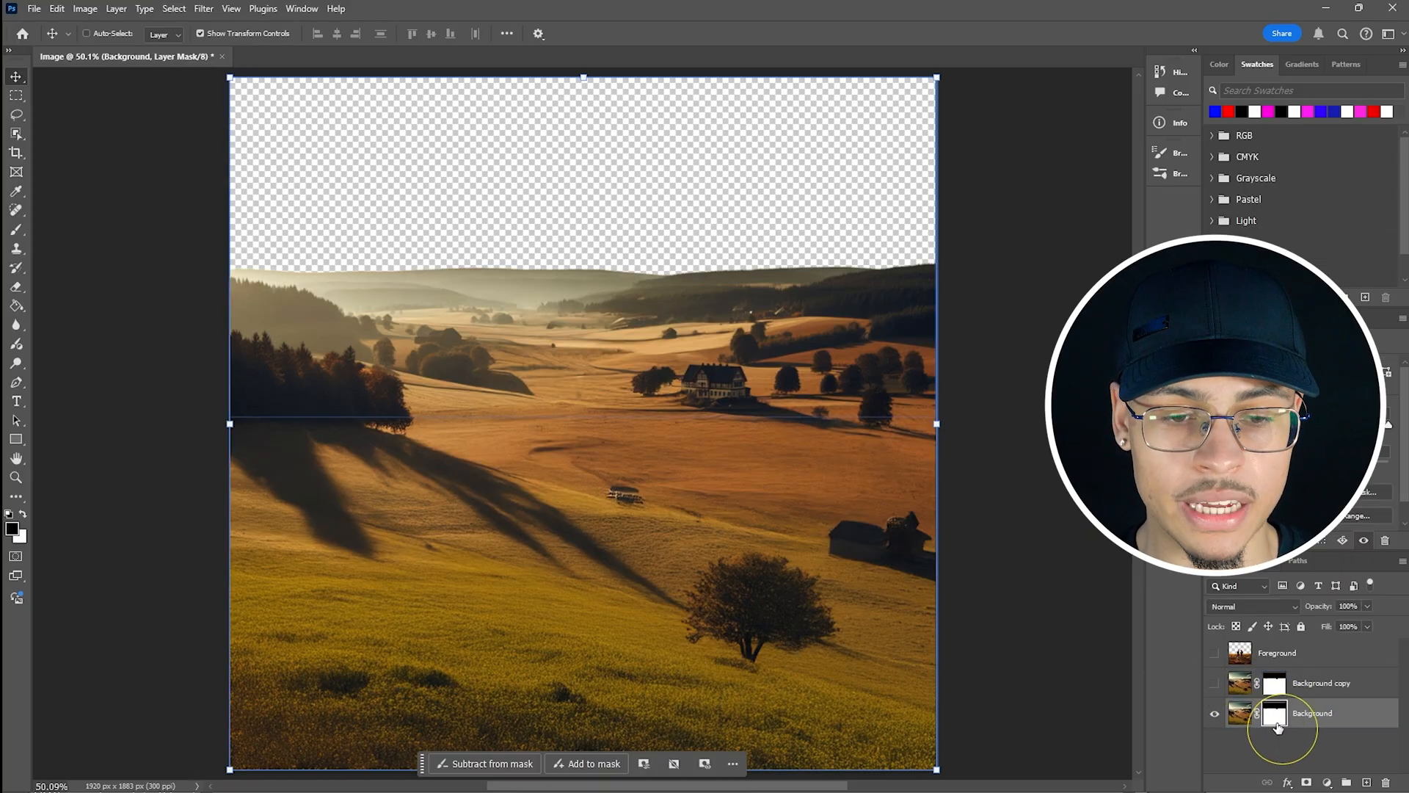
- Load the Background layer's mask as a selection and delete that mask from the layer
{"action": "right_click", "coordinate": [1277, 725]}
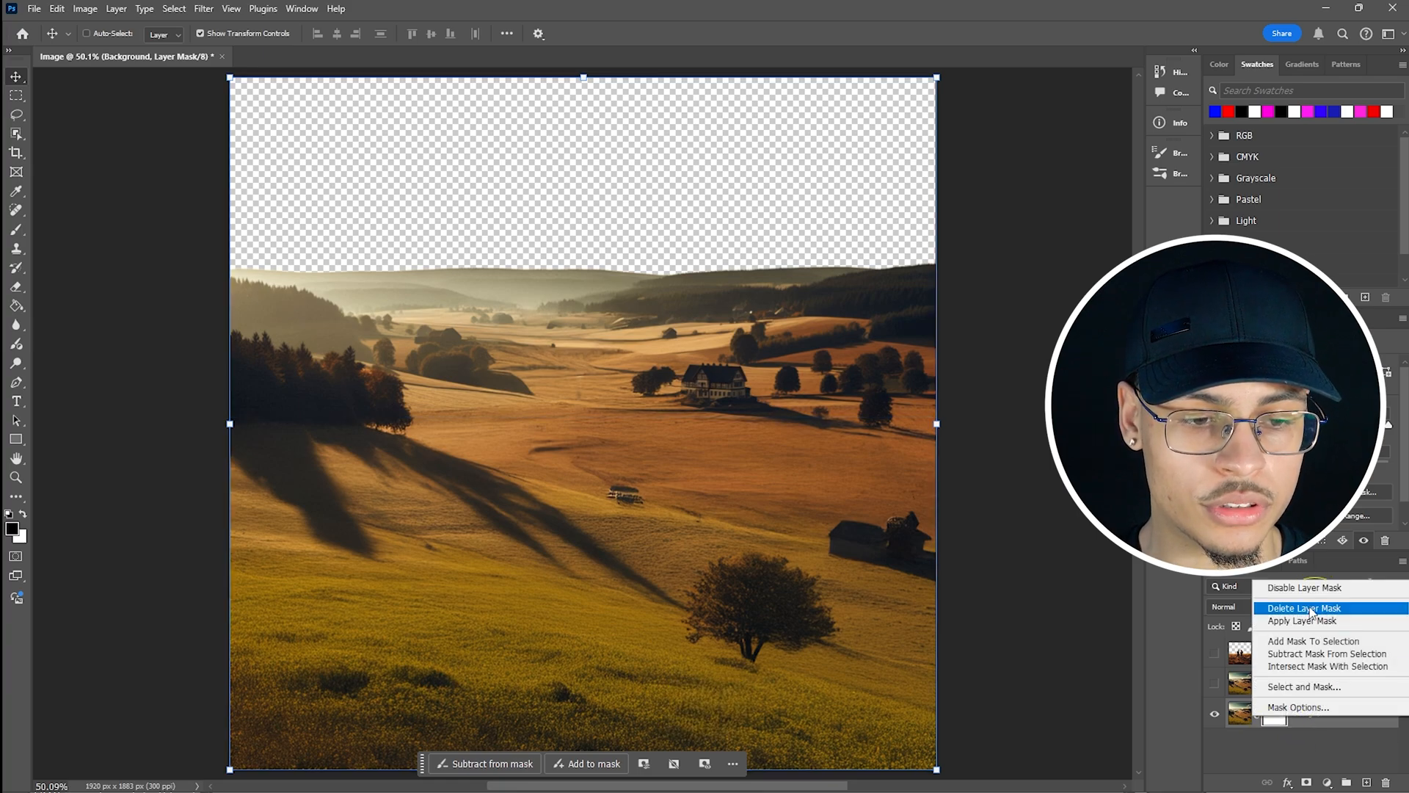
{"action": "left_click", "coordinate": [1313, 641]}
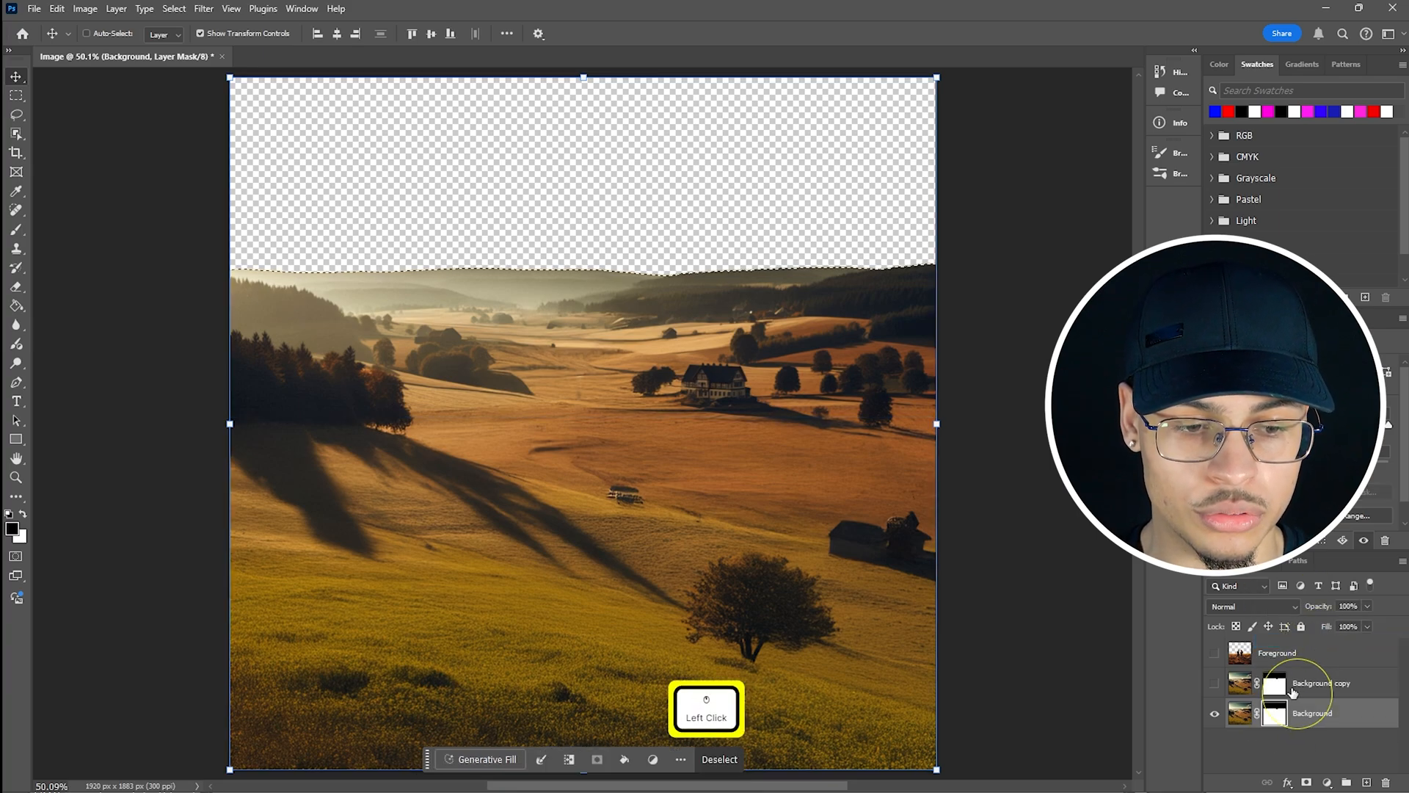
{"action": "right_click", "coordinate": [1274, 725]}
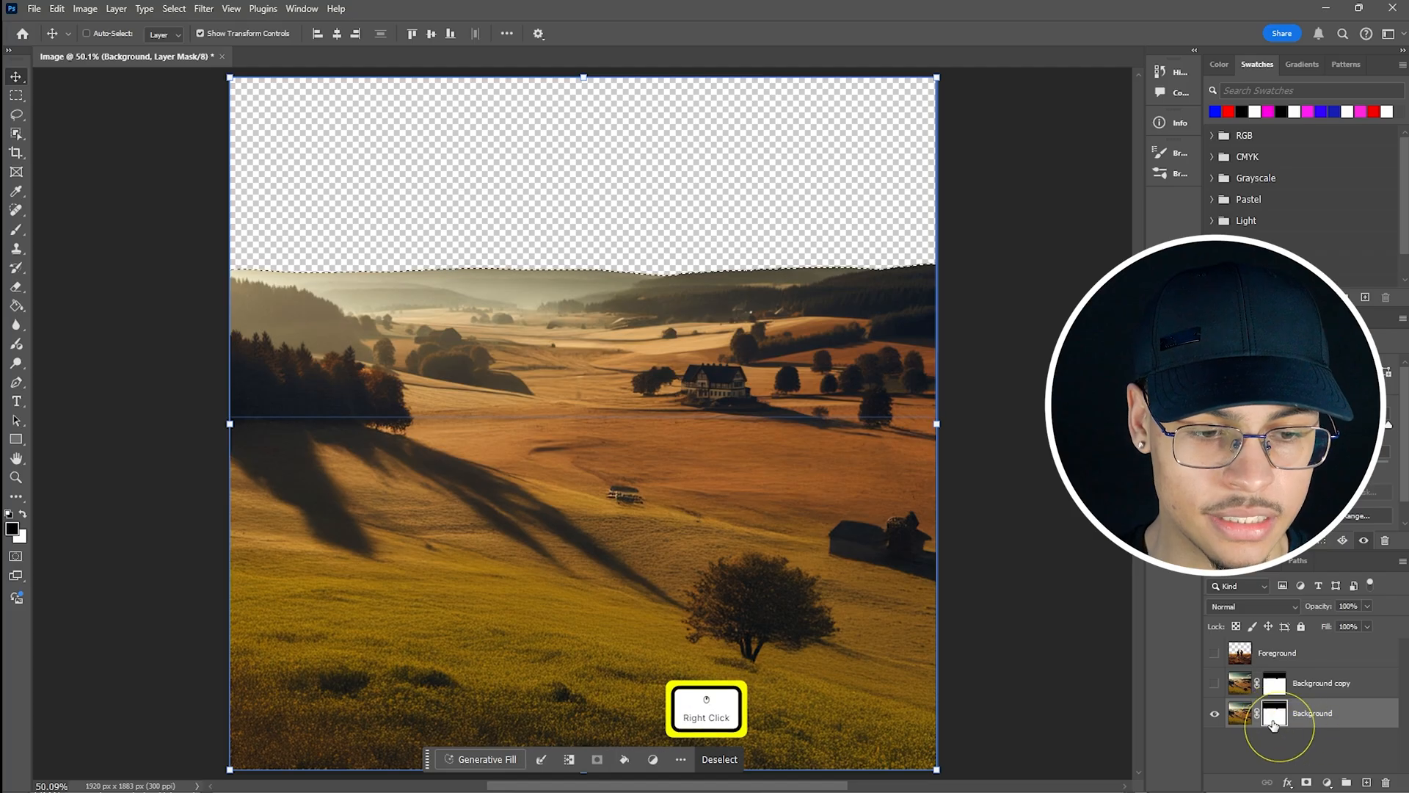
{"action": "left_click", "coordinate": [1321, 608]}
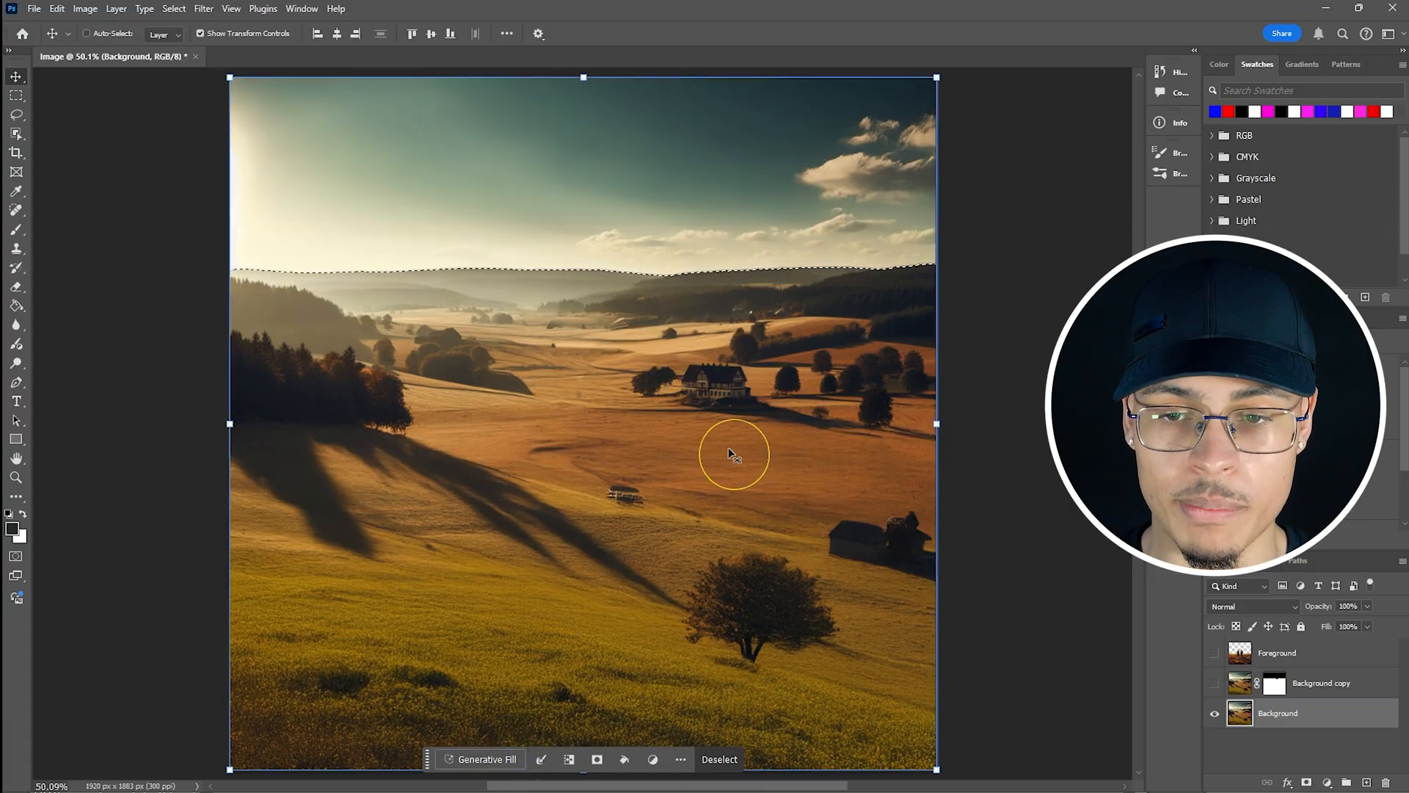
- Expand the landscape selection by 15 pixels
{"action": "left_click", "coordinate": [547, 765]}
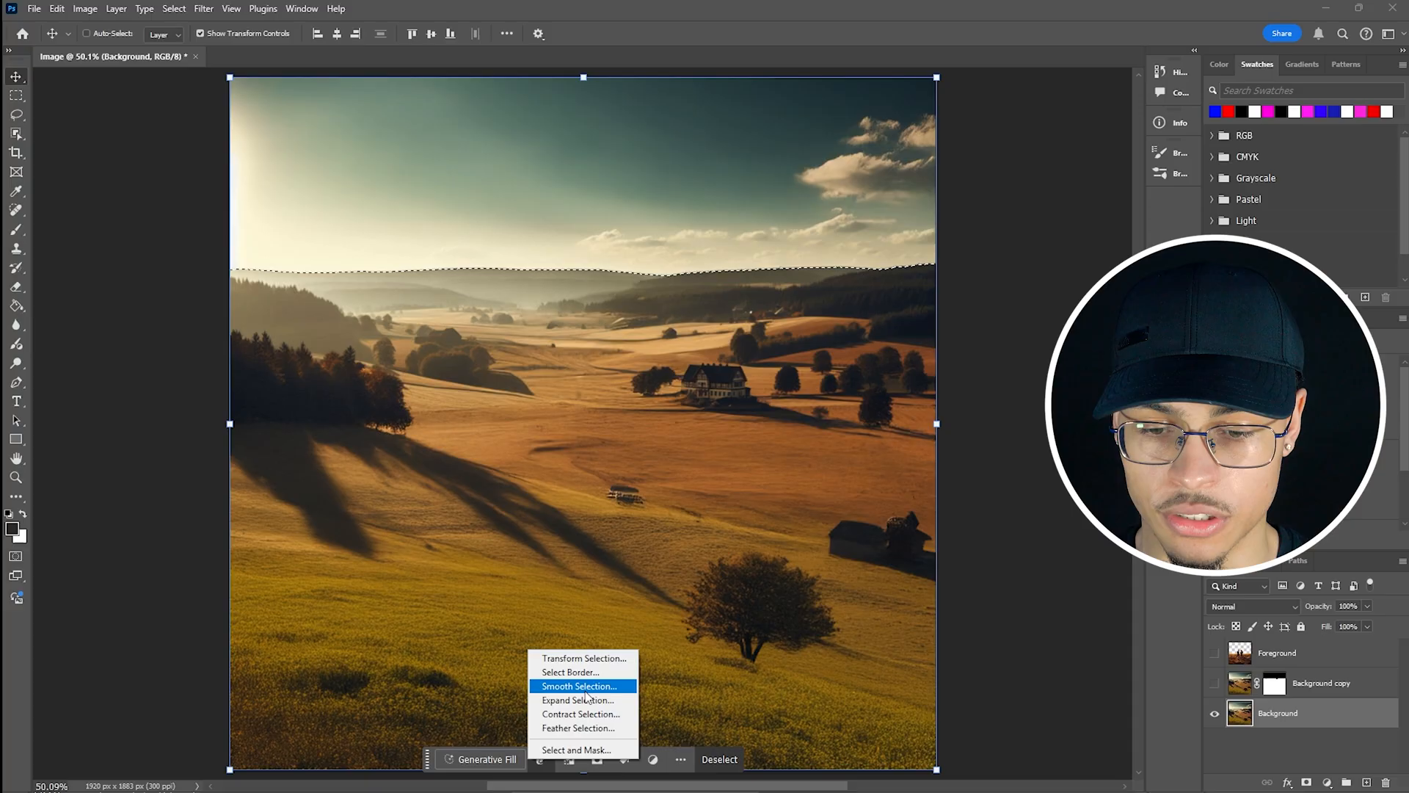
{"action": "left_click", "coordinate": [586, 700]}
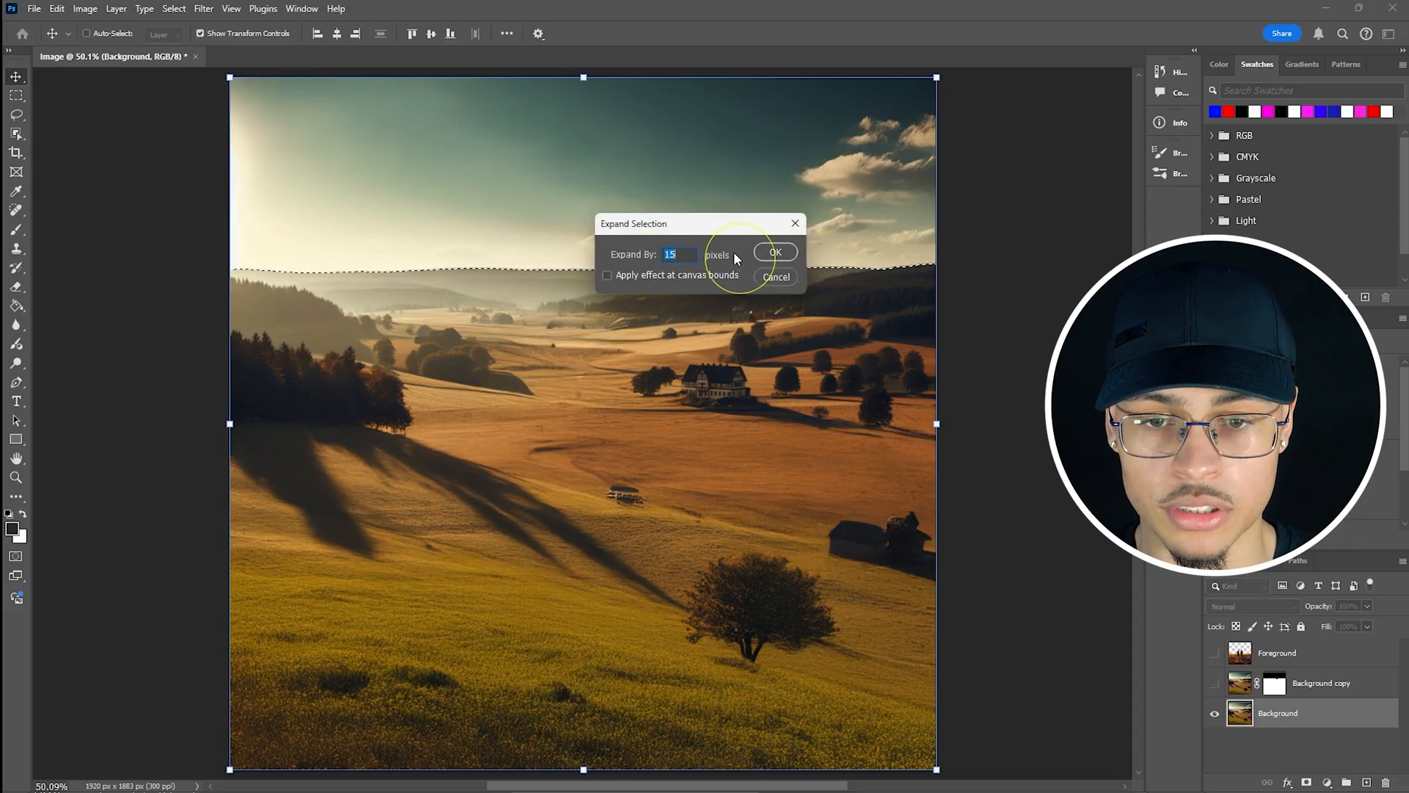
{"action": "left_click", "coordinate": [772, 253]}
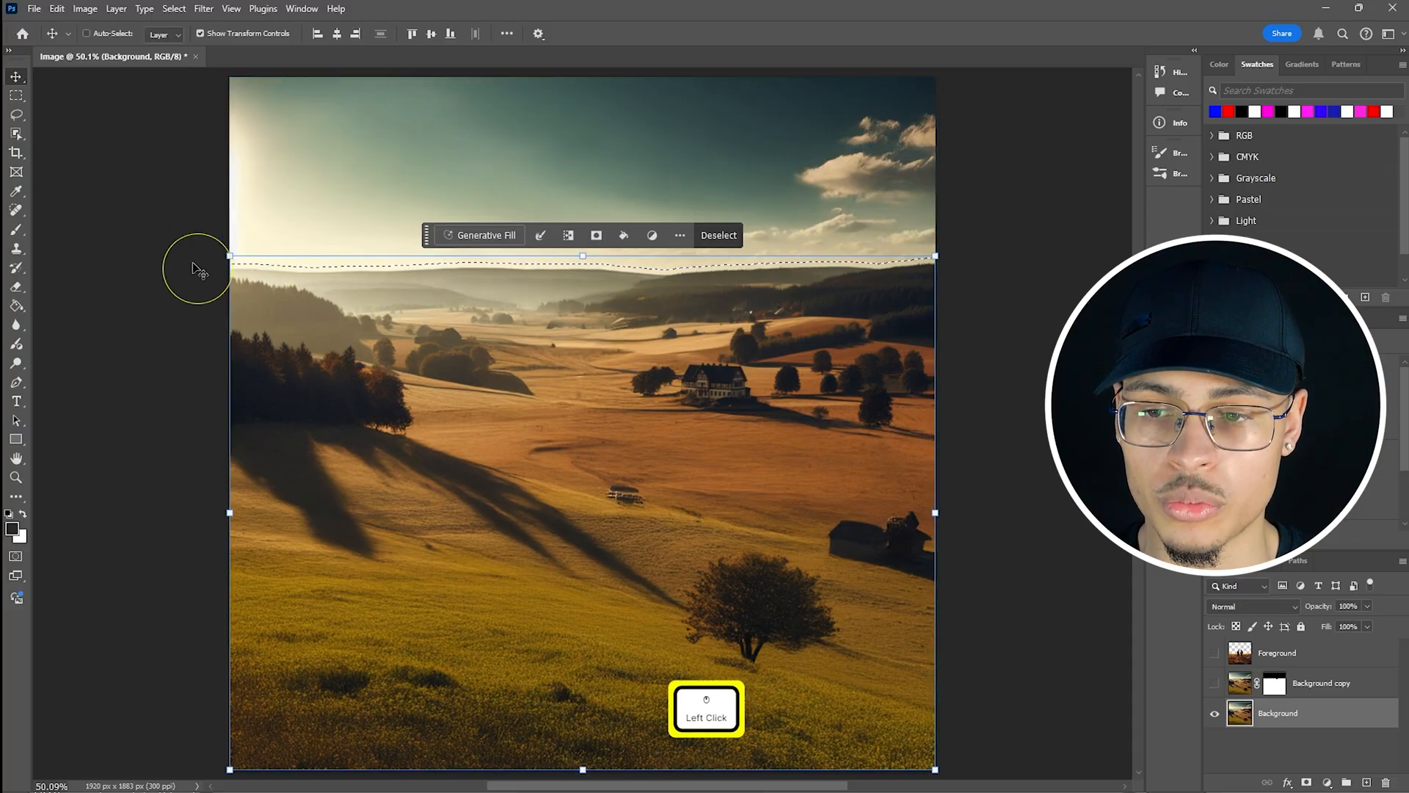
- Run Generative Fill on the selection with an empty prompt and regenerate it with the prompt "sky"
{"action": "left_click", "coordinate": [472, 242]}
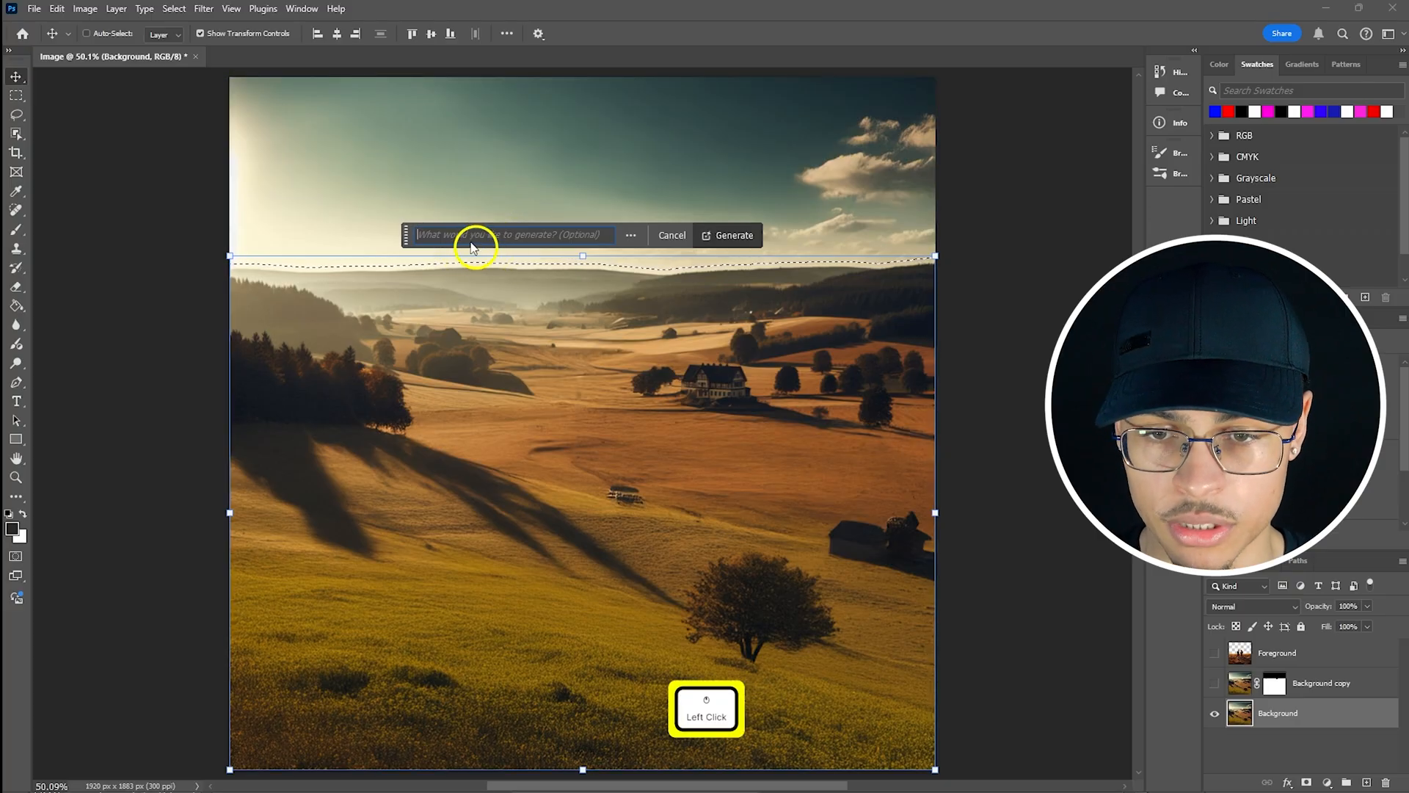
{"action": "left_click", "coordinate": [730, 235]}
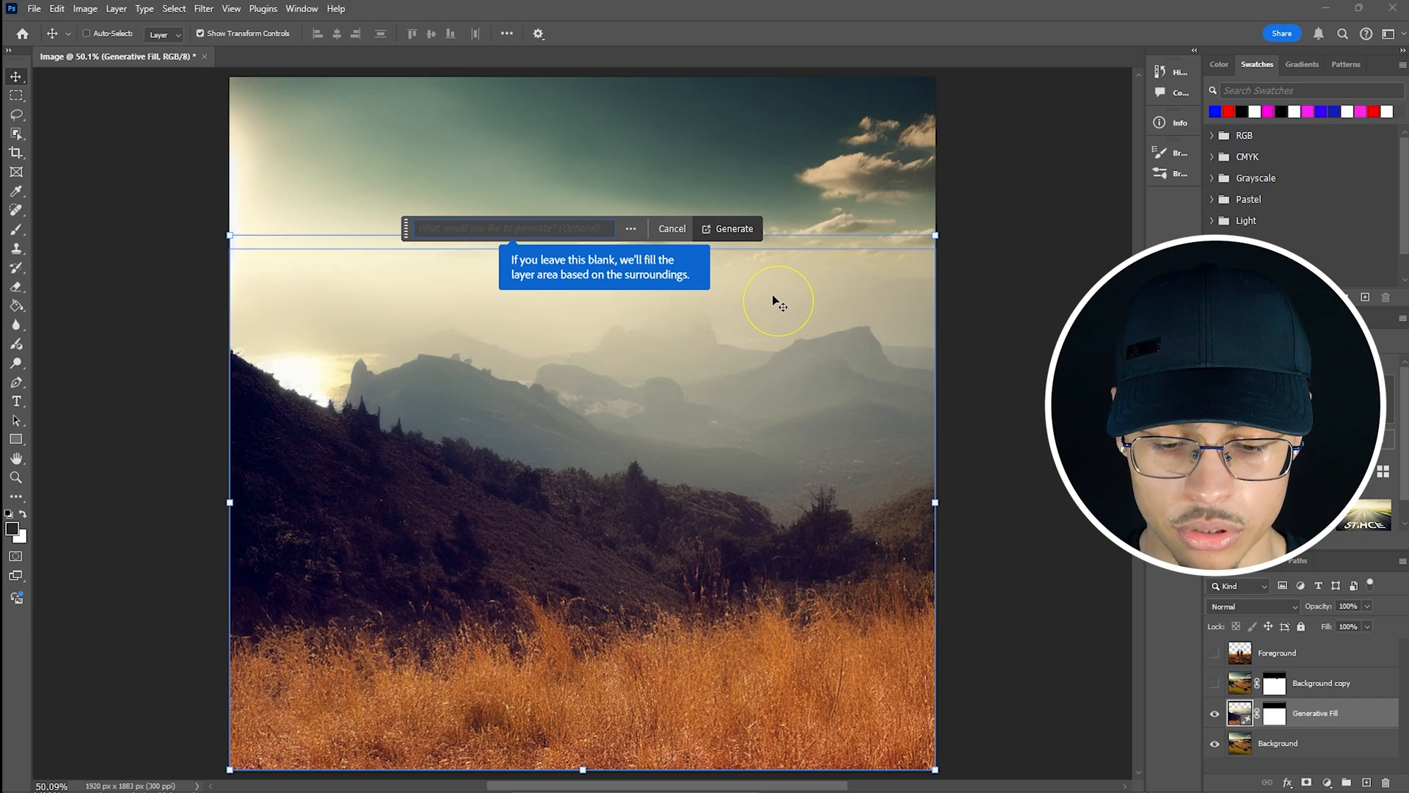
{"action": "type", "text": "sky"}
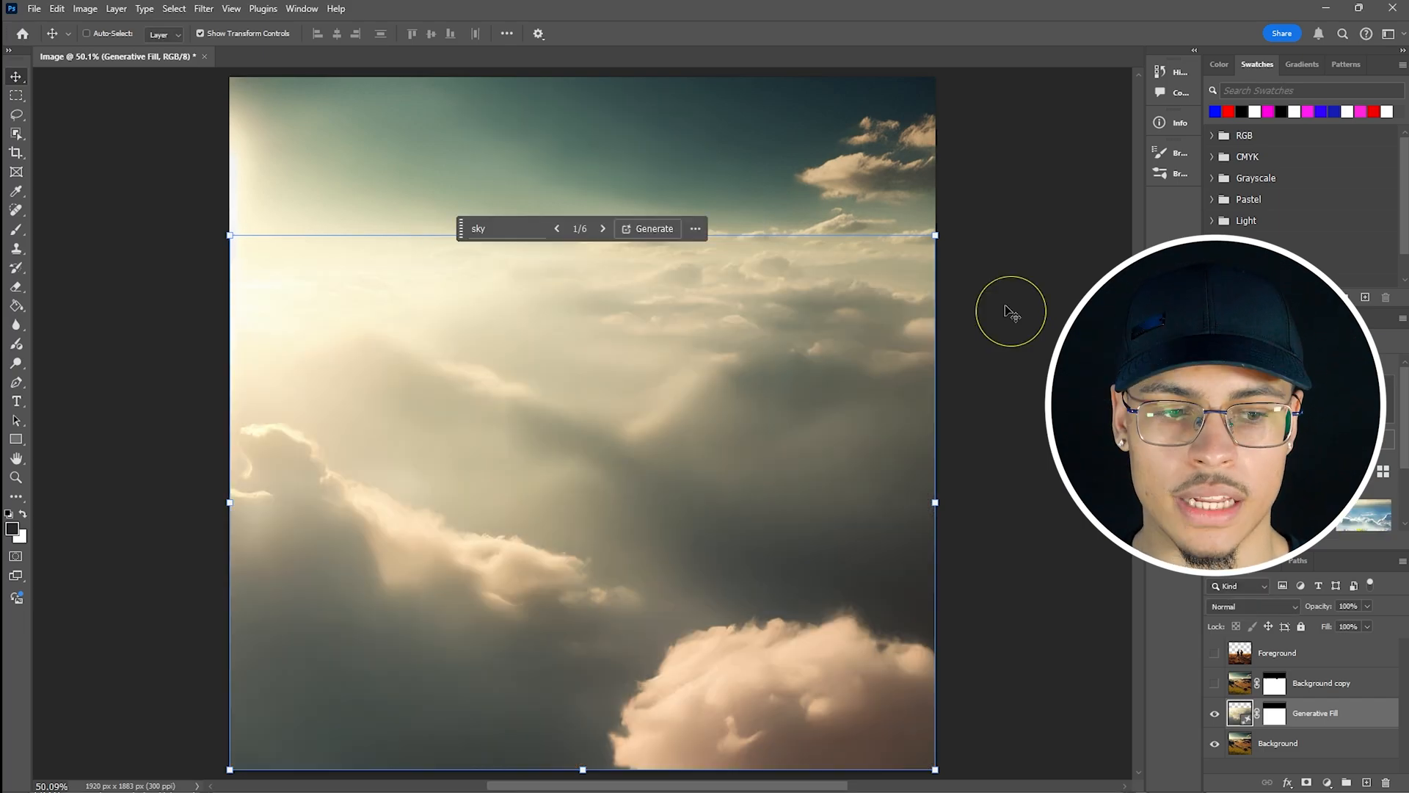
- Compare the generated sky variations and keep the first one with the warm cloud cover
{"action": "left_click", "coordinate": [1080, 223]}
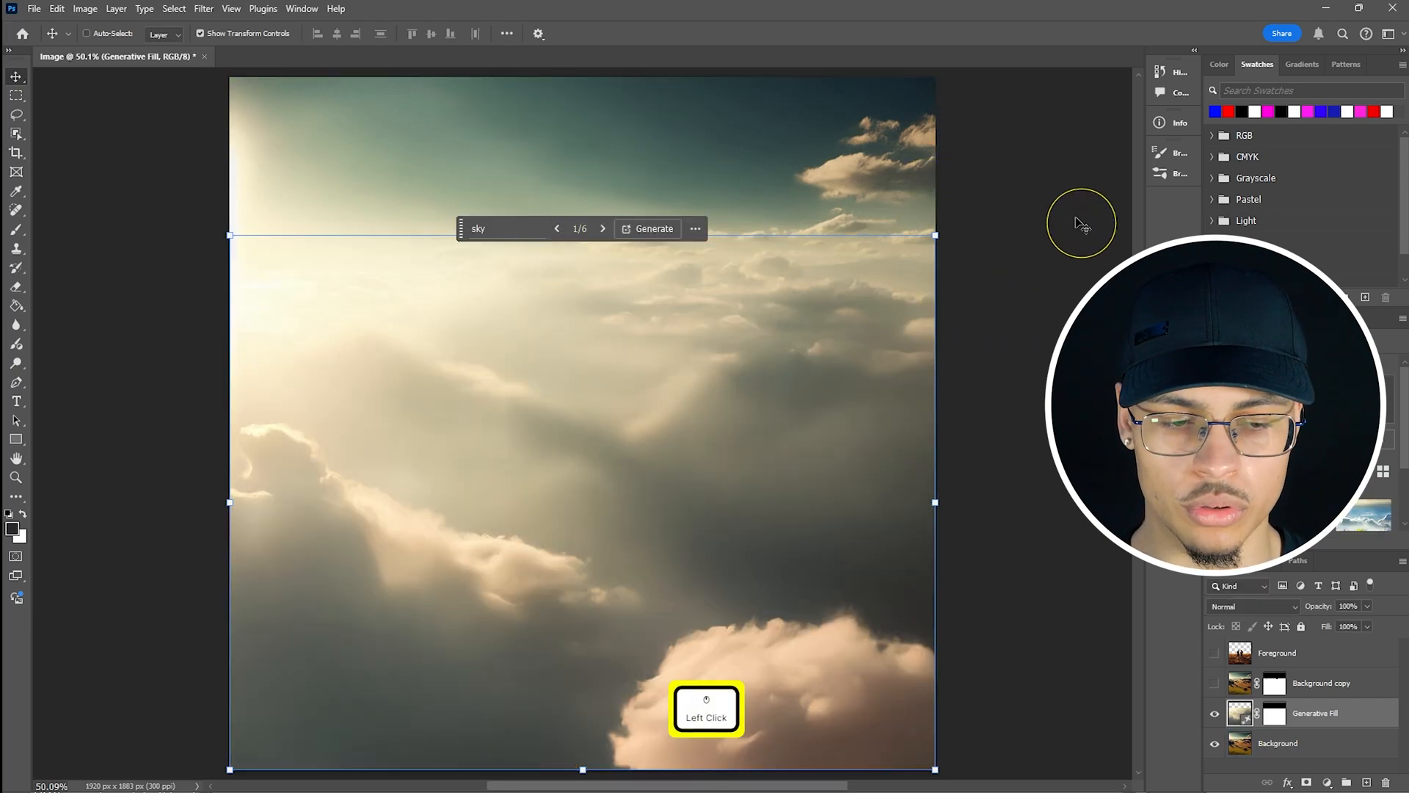
{"action": "left_click", "coordinate": [1305, 527]}
{"action": "left_click", "coordinate": [1360, 523]}
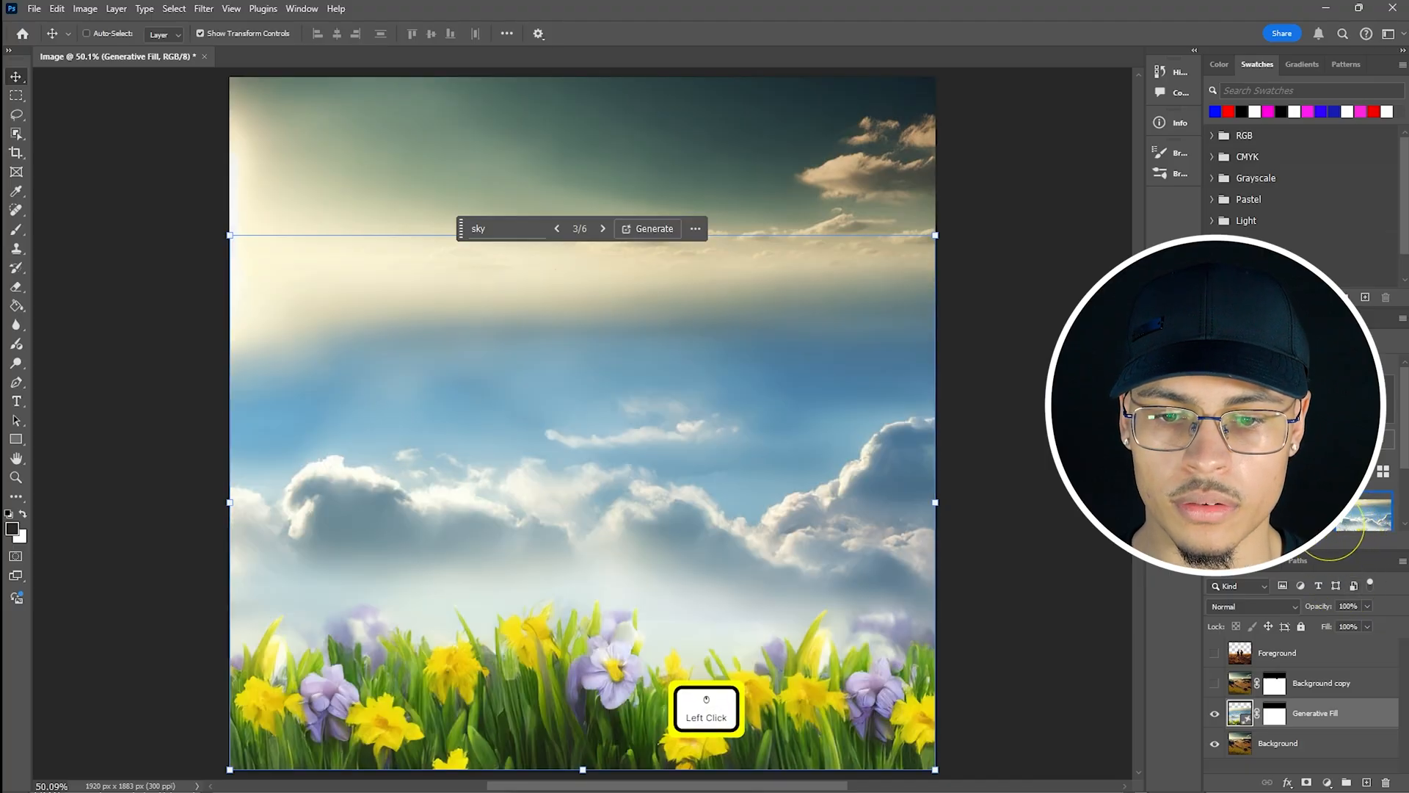
{"action": "left_click", "coordinate": [1317, 523]}
{"action": "left_click", "coordinate": [1249, 523]}
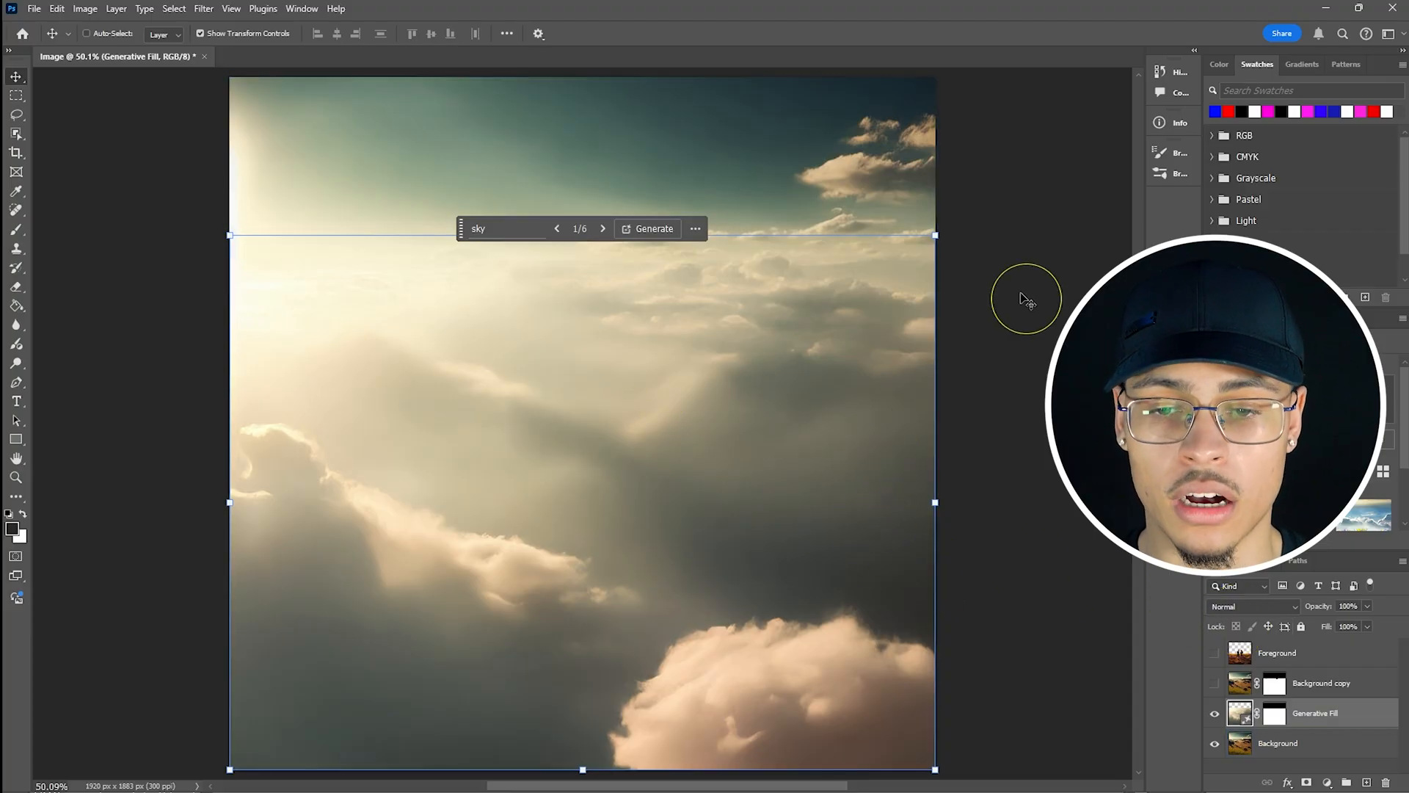
- Merge the Generative Fill layer with the Background layer, name the merged layer Sky and show the Background copy layer
{"action": "left_click", "coordinate": [1291, 731]}
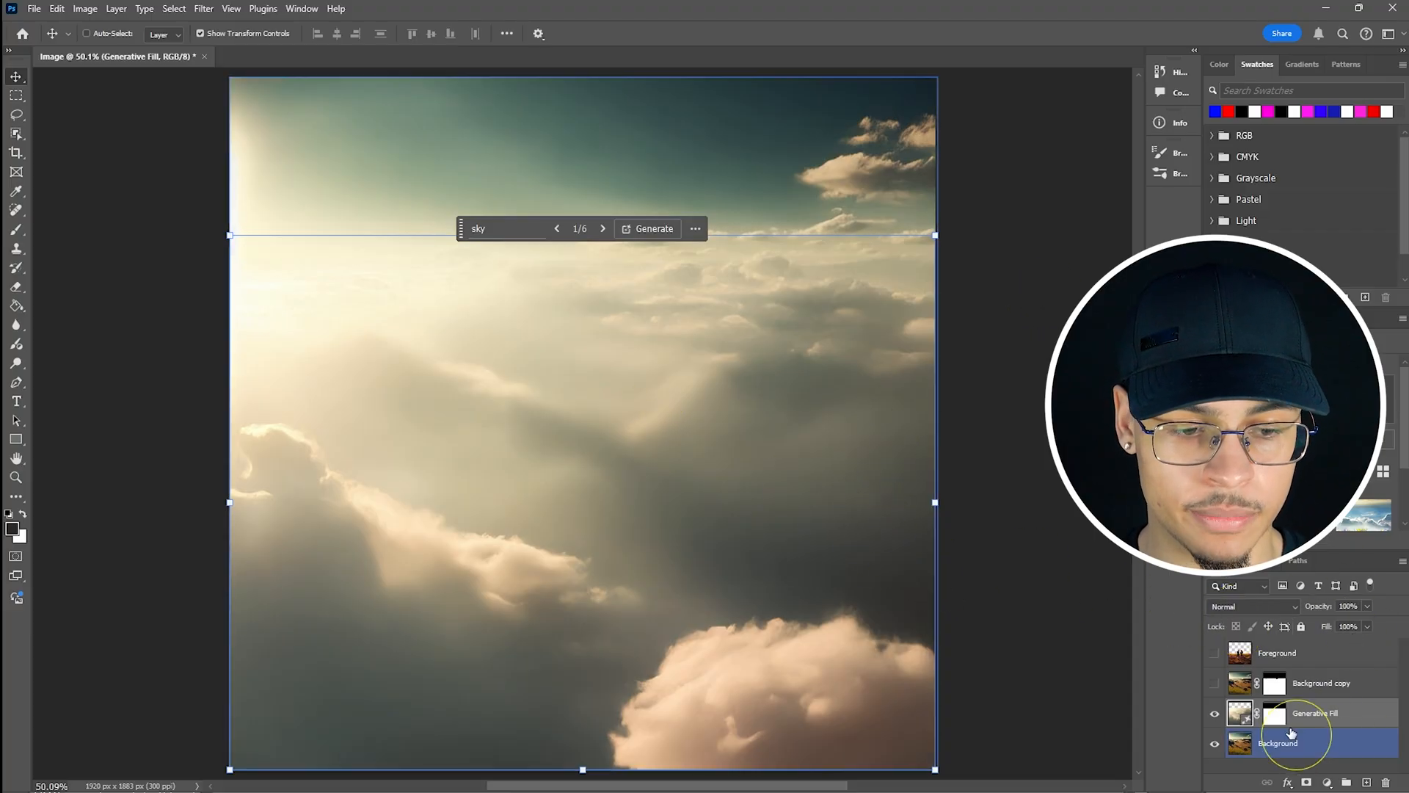
{"action": "left_click", "coordinate": [1286, 716]}
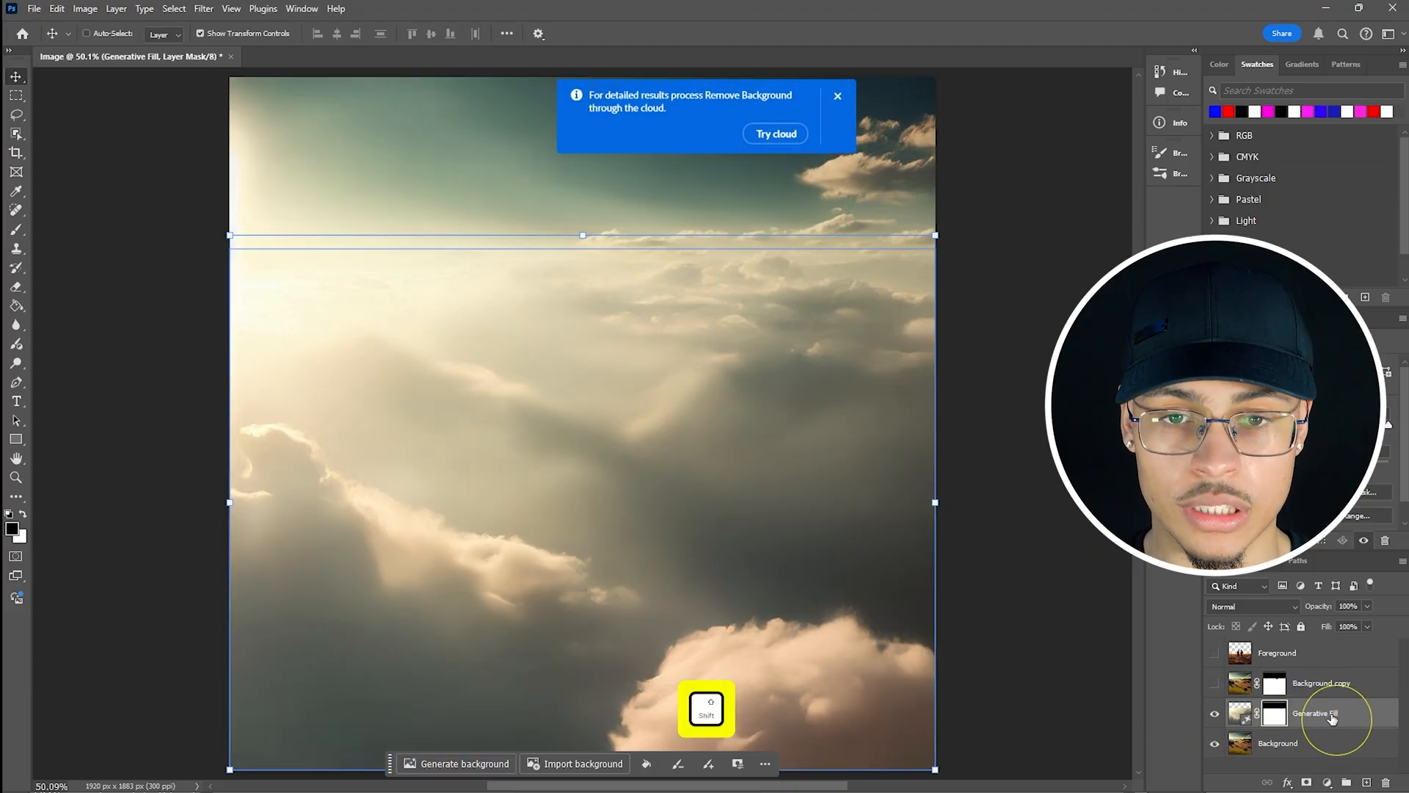
{"action": "left_click", "coordinate": [1214, 684]}
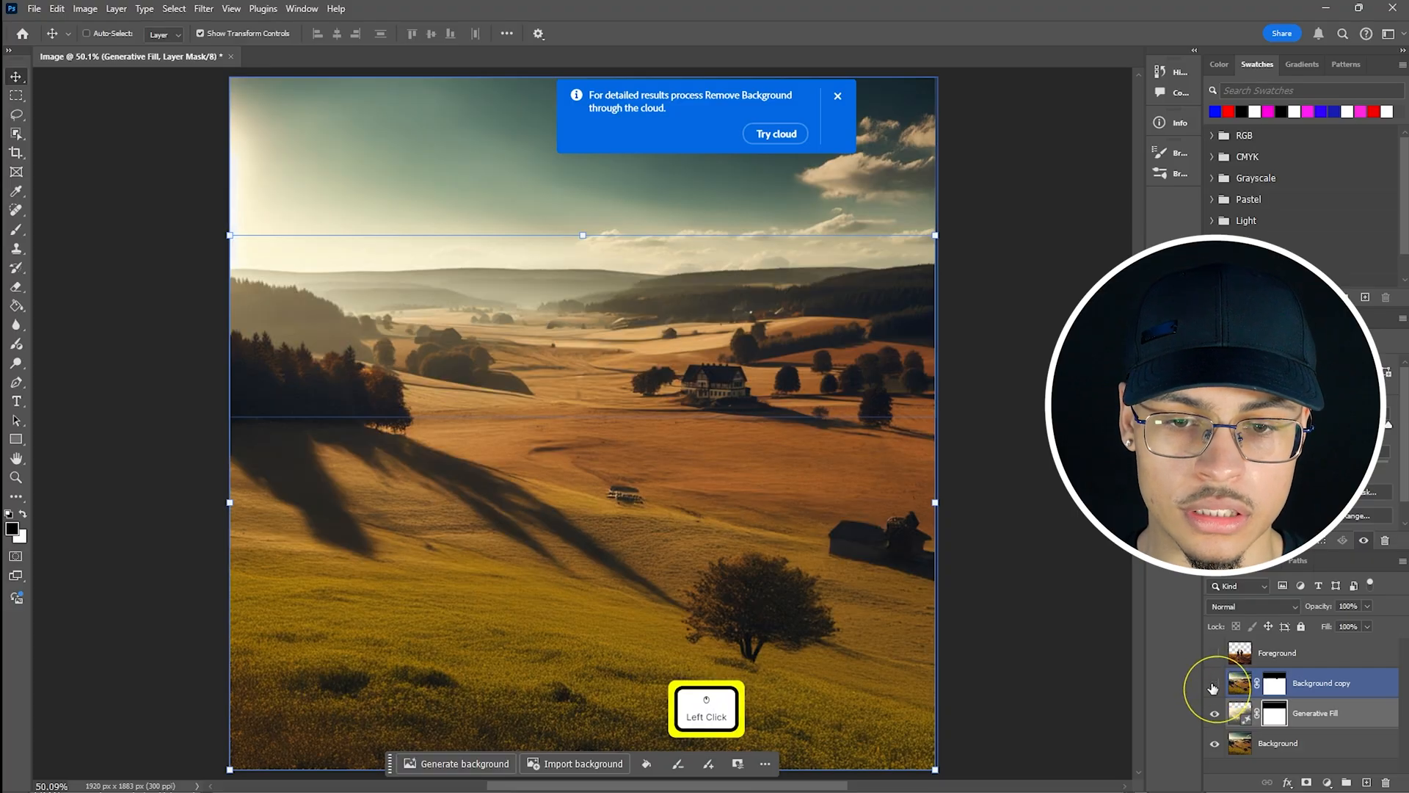
{"action": "left_click", "coordinate": [1214, 684]}
{"action": "left_click", "coordinate": [1313, 743]}
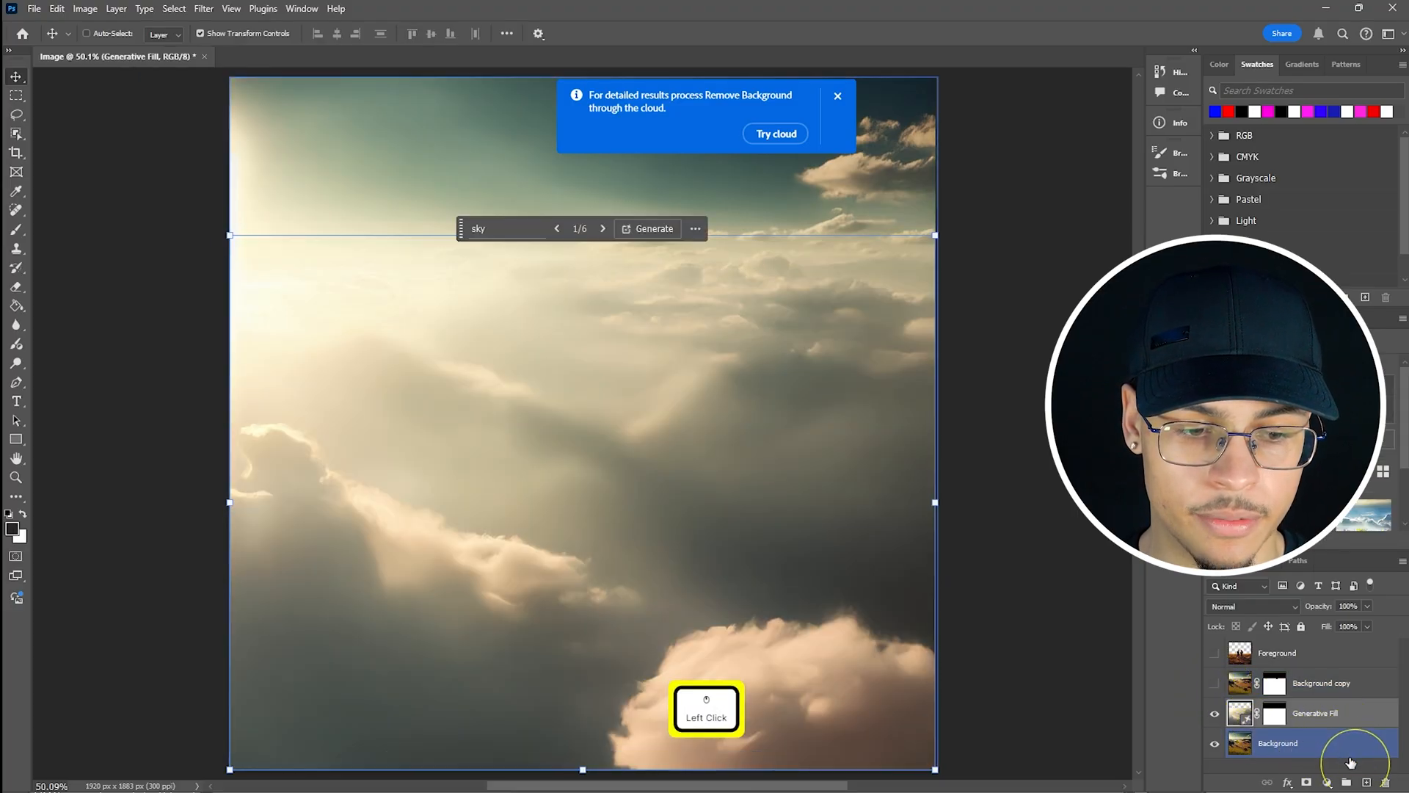
{"action": "left_click", "coordinate": [1303, 714], "text": "ctrl"}
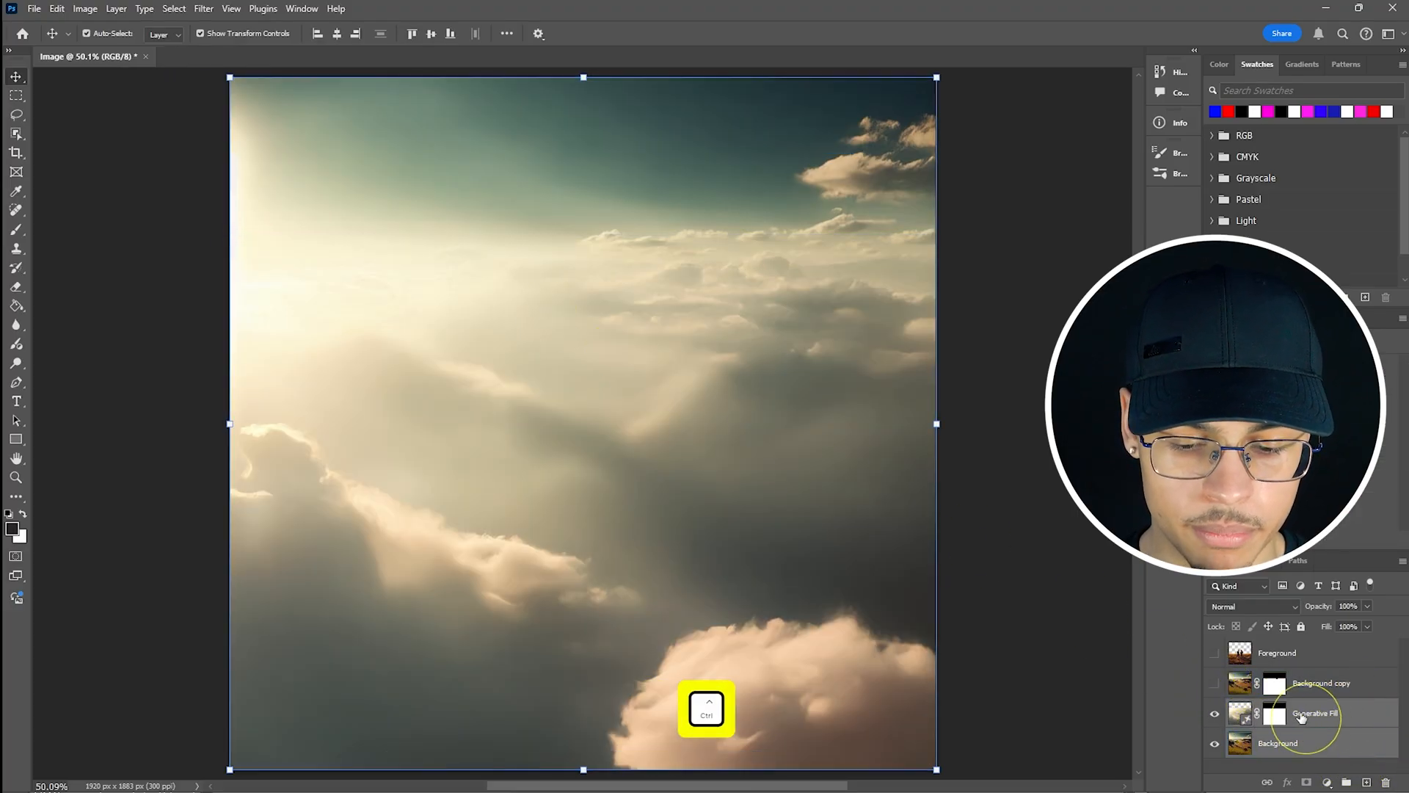
{"action": "key", "text": "ctrl+e"}
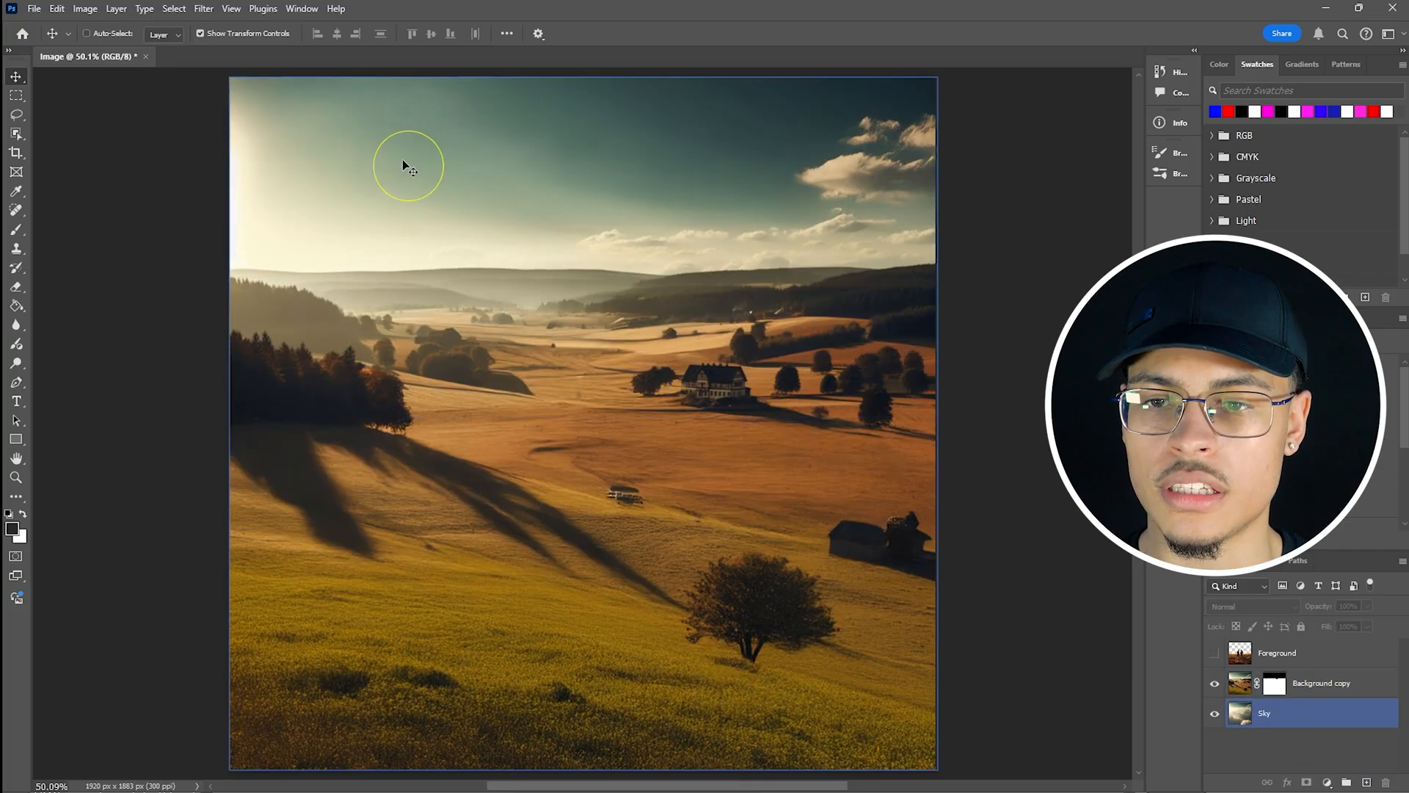
- Test the depth separation by moving the Background copy layer over the sky, and undo the move
{"action": "left_click", "coordinate": [767, 316]}
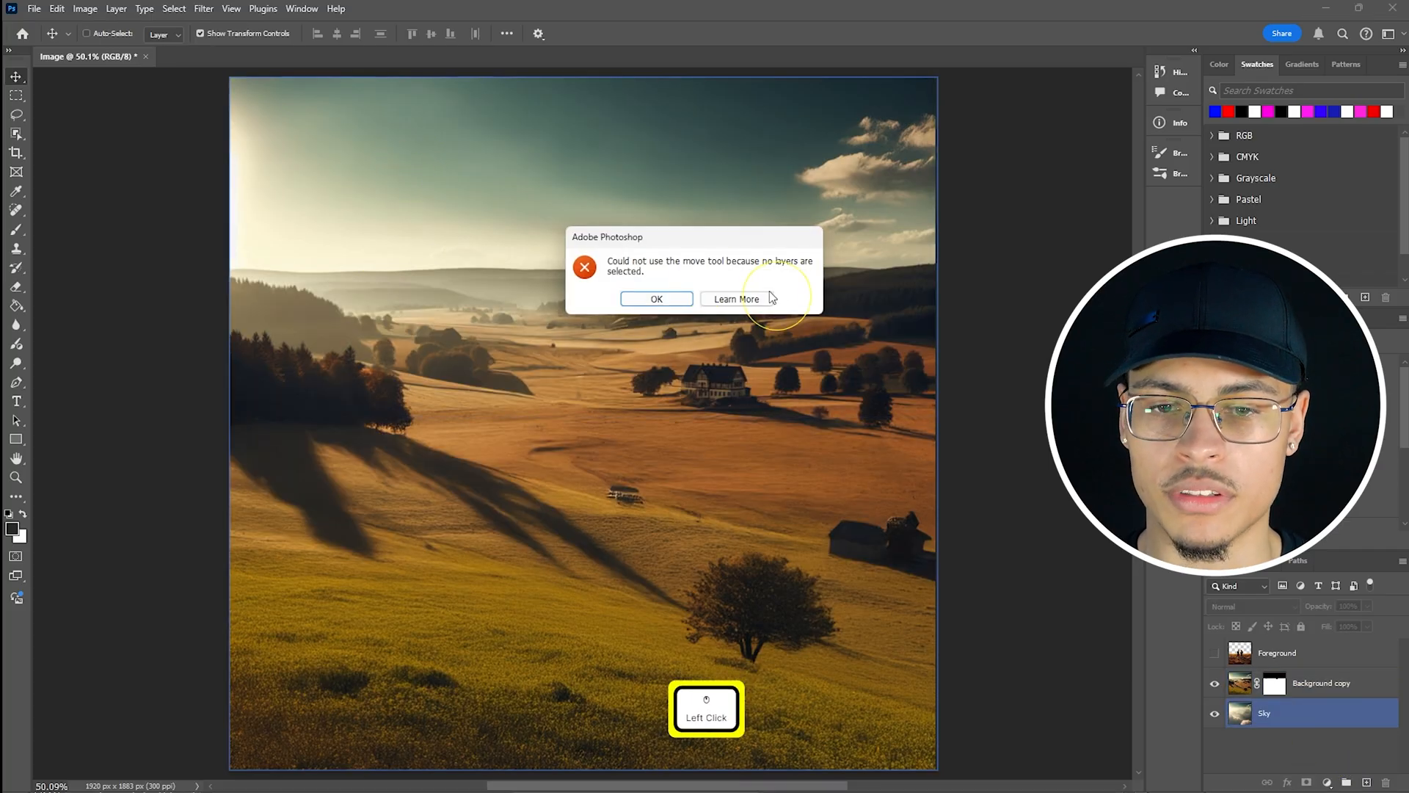
{"action": "left_click", "coordinate": [656, 300]}
{"action": "left_click_drag", "start_coordinate": [635, 253], "coordinate": [618, 8]}
{"action": "key", "text": "ctrl+z"}
{"action": "left_click", "coordinate": [1231, 691]}
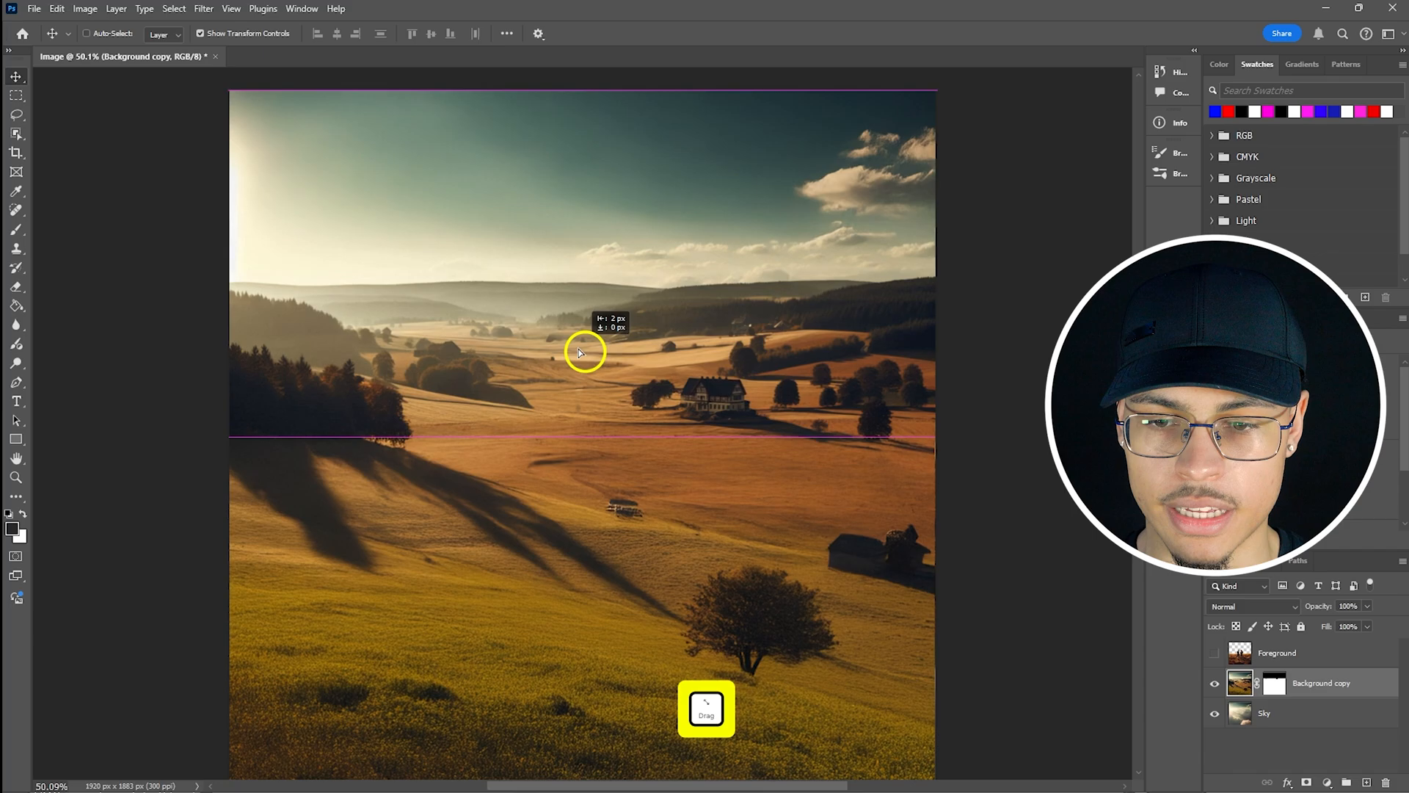
{"action": "left_click_drag", "start_coordinate": [582, 349], "coordinate": [570, 399]}
{"action": "key", "text": "ctrl+z"}
- Show the Foreground layer and apply the layer mask of the Background copy layer
{"action": "left_click", "coordinate": [1215, 653]}
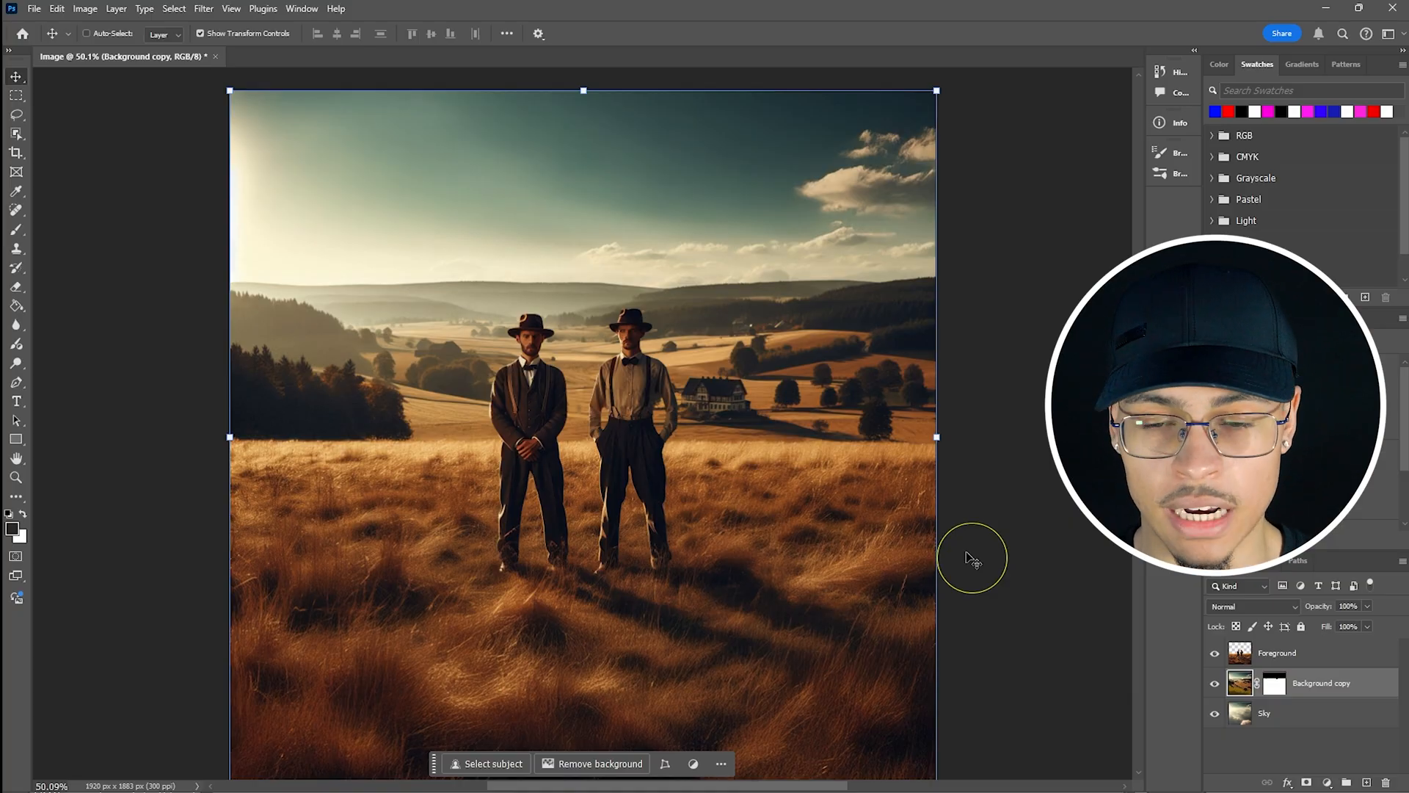
{"action": "left_click", "coordinate": [1337, 690]}
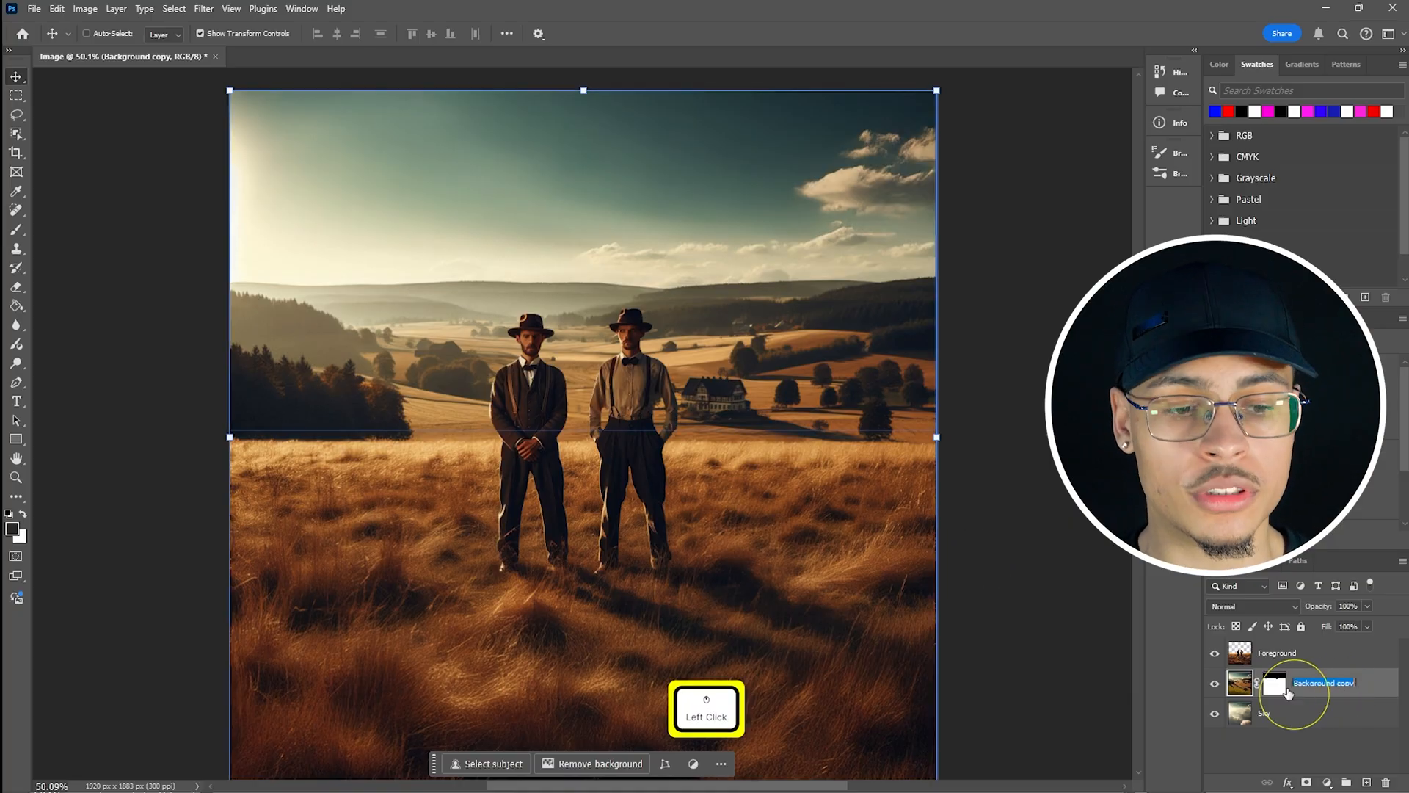
{"action": "right_click", "coordinate": [1287, 692]}
{"action": "left_click", "coordinate": [1301, 588]}
{"action": "left_click", "coordinate": [1292, 684]}
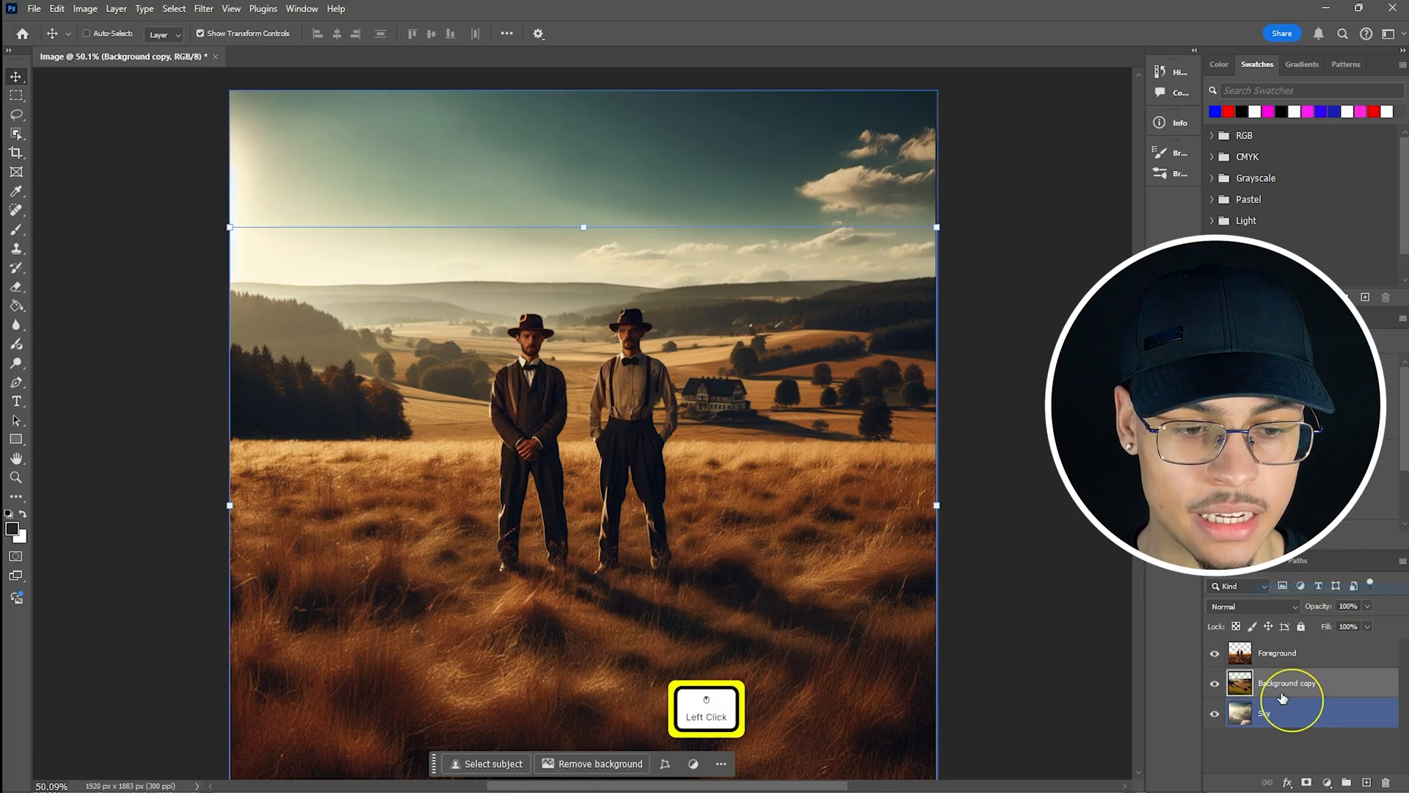
- Rename the Background copy layer as Midground
{"action": "double_click", "coordinate": [1305, 683]}
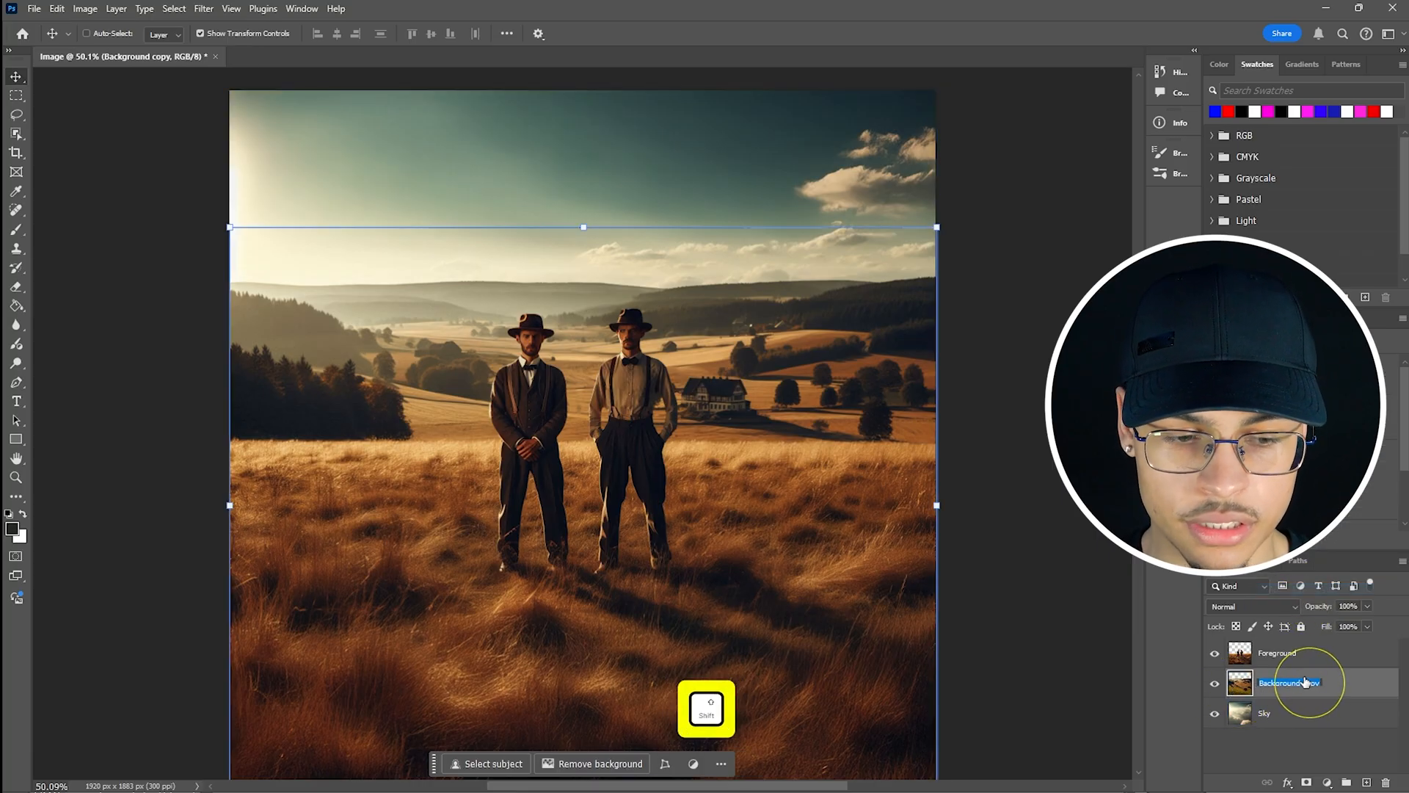
{"action": "type", "text": "Midground"}
{"action": "left_click", "coordinate": [1351, 657]}
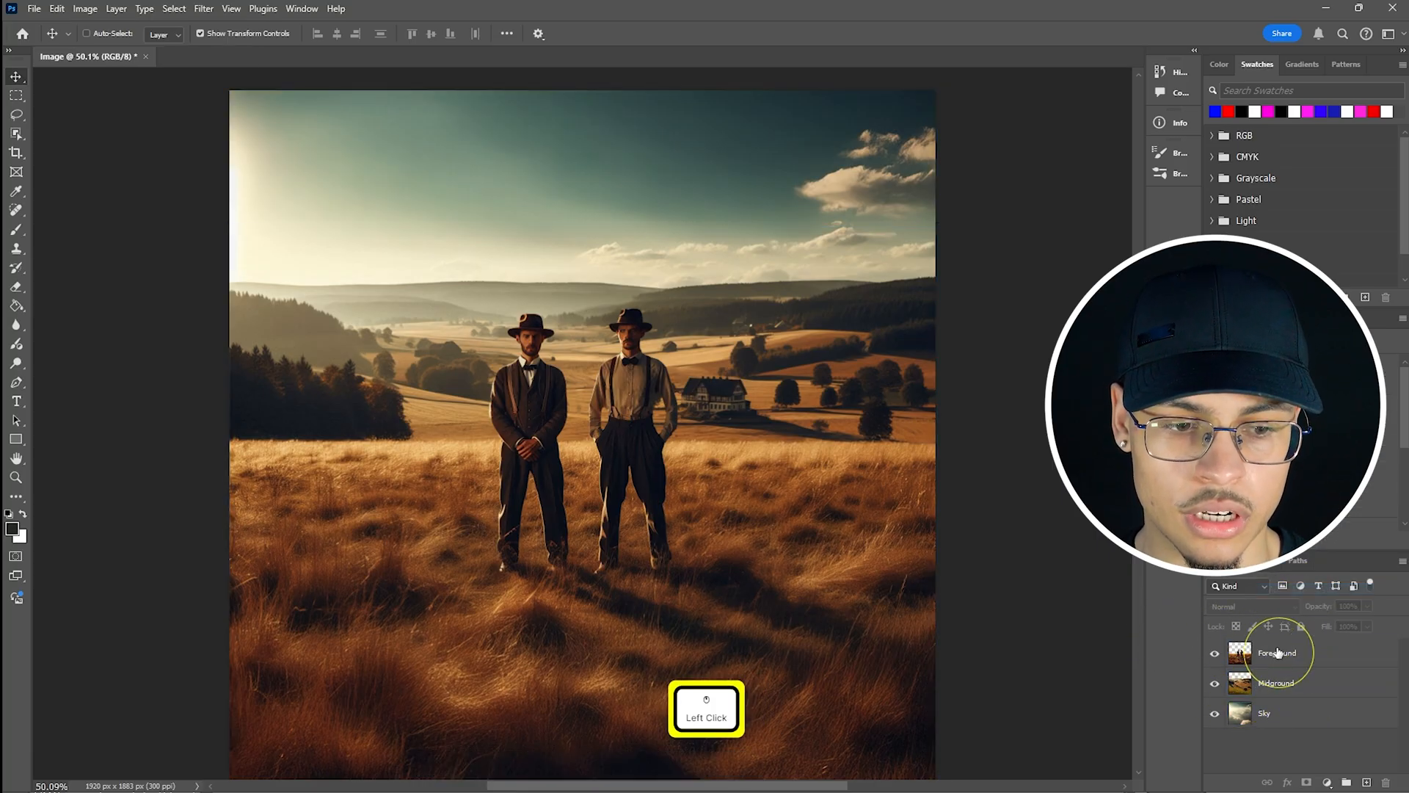
- Test that the Foreground, Midground and Sky layers move independently by shifting each one in turn and undoing every move
{"action": "left_click", "coordinate": [1354, 663]}
{"action": "left_click_drag", "start_coordinate": [679, 512], "coordinate": [715, 548]}
{"action": "key", "text": "ctrl+z"}
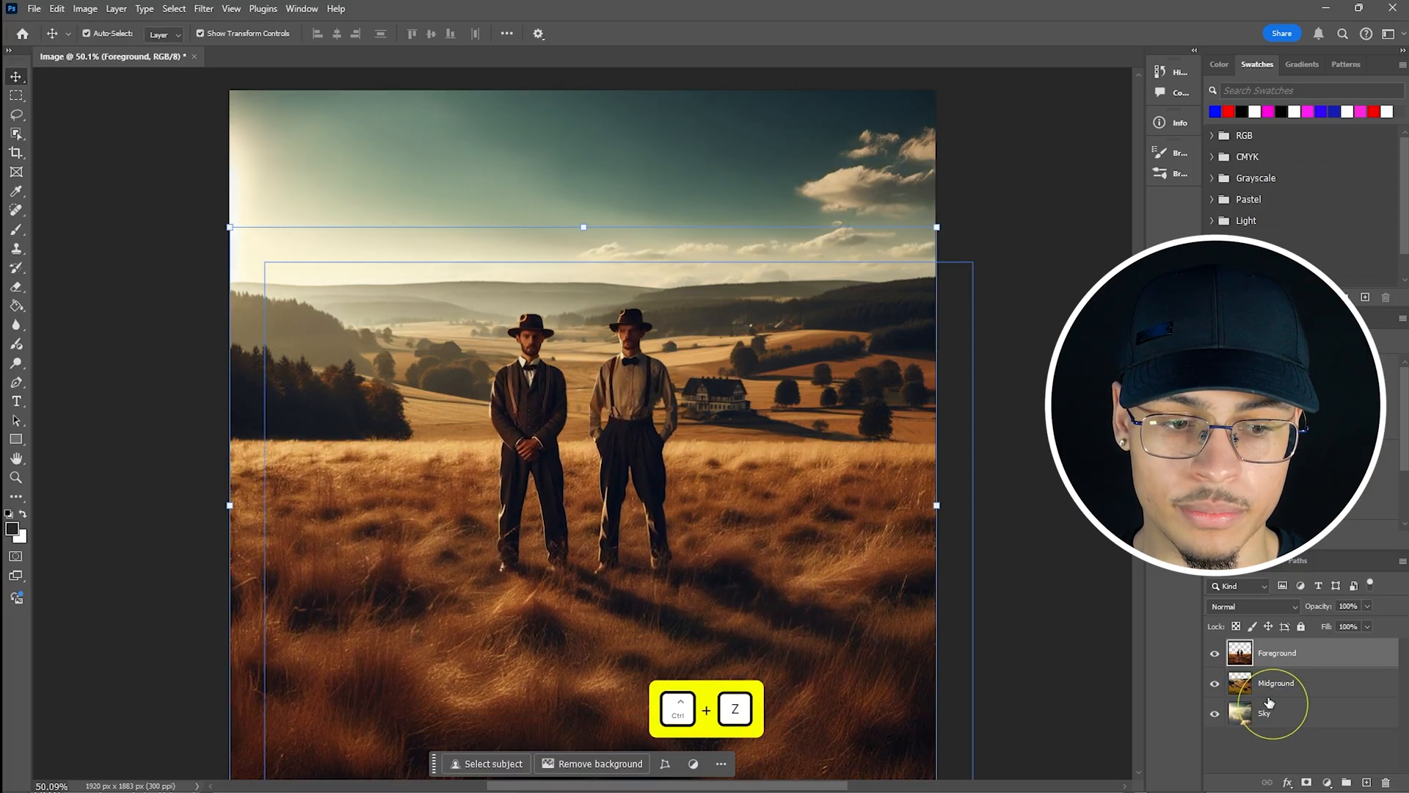
{"action": "left_click", "coordinate": [1275, 682]}
{"action": "left_click_drag", "start_coordinate": [728, 290], "coordinate": [697, 275]}
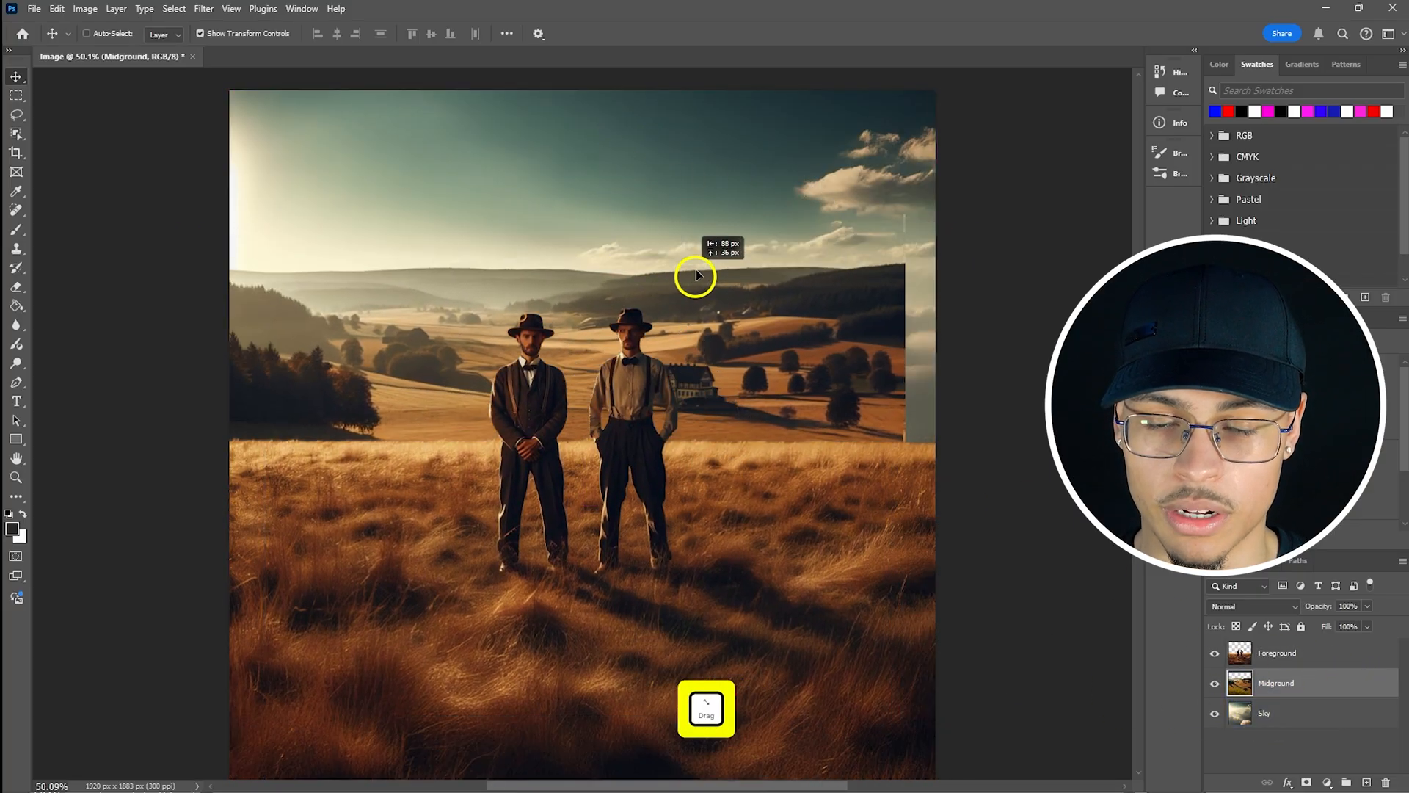
{"action": "key", "text": "ctrl+z"}
{"action": "left_click", "coordinate": [1305, 715]}
{"action": "left_click_drag", "start_coordinate": [670, 182], "coordinate": [737, 262]}
{"action": "key", "text": "ctrl+z"}
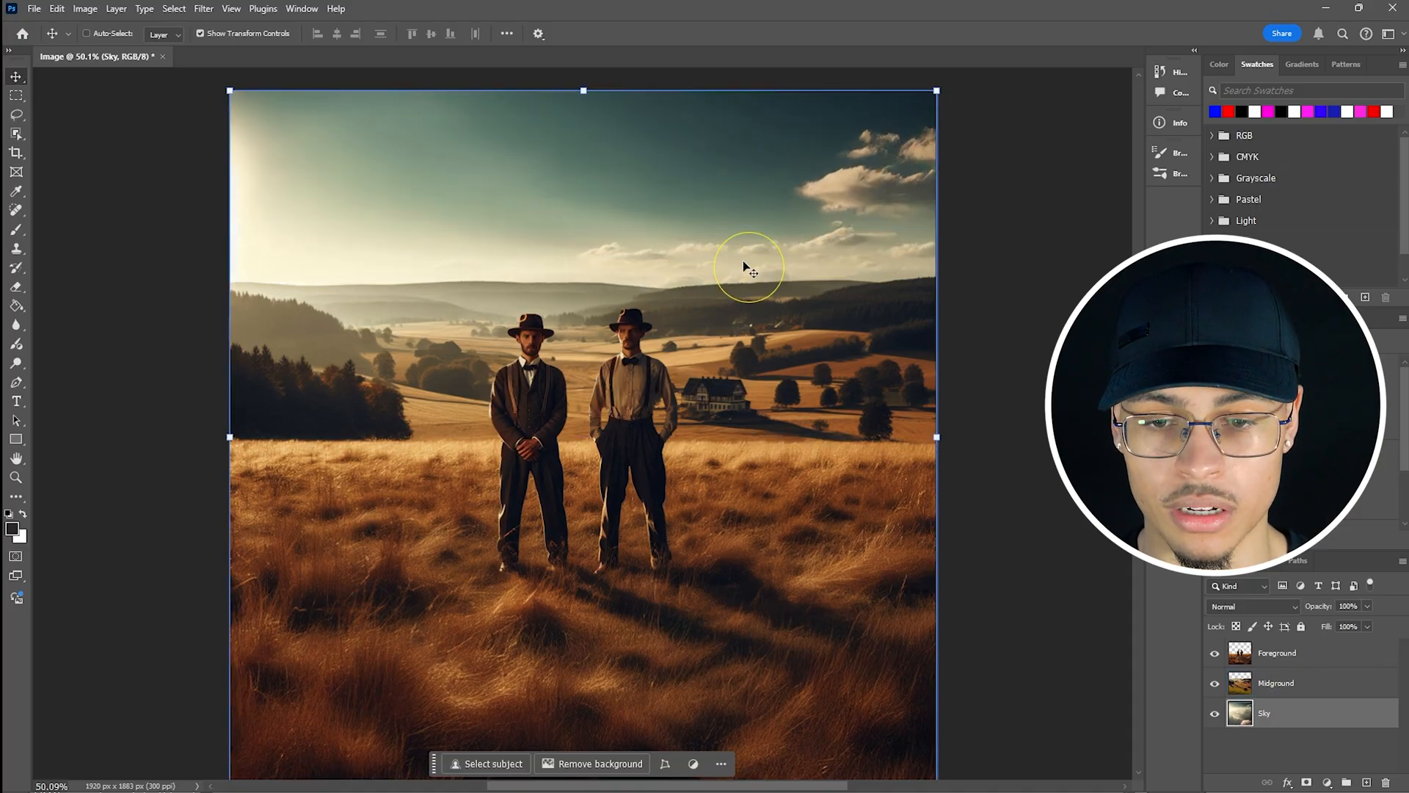
- Save the layered document as 2 Men in a field (V2).psd
{"action": "left_click", "coordinate": [34, 8]}
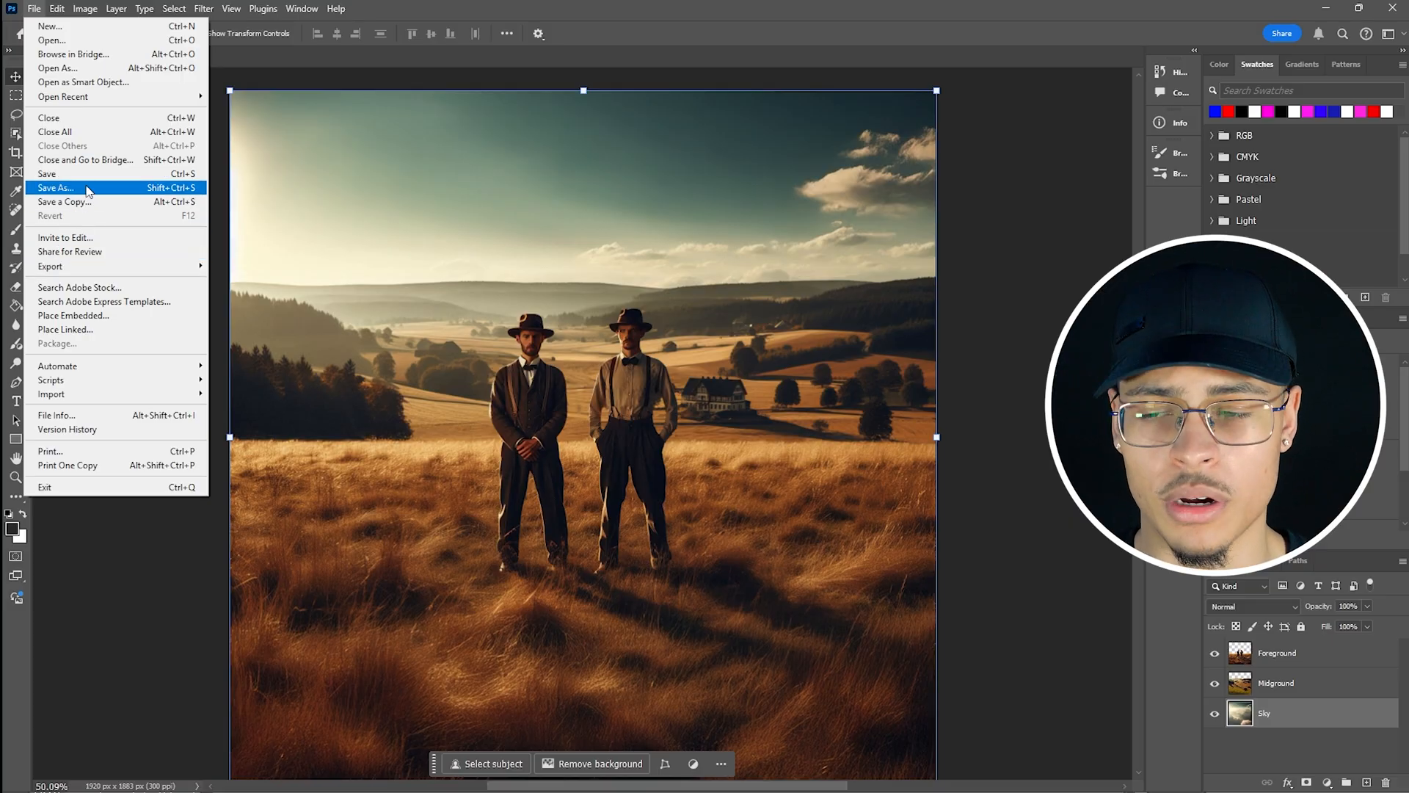
{"action": "left_click", "coordinate": [869, 230]}
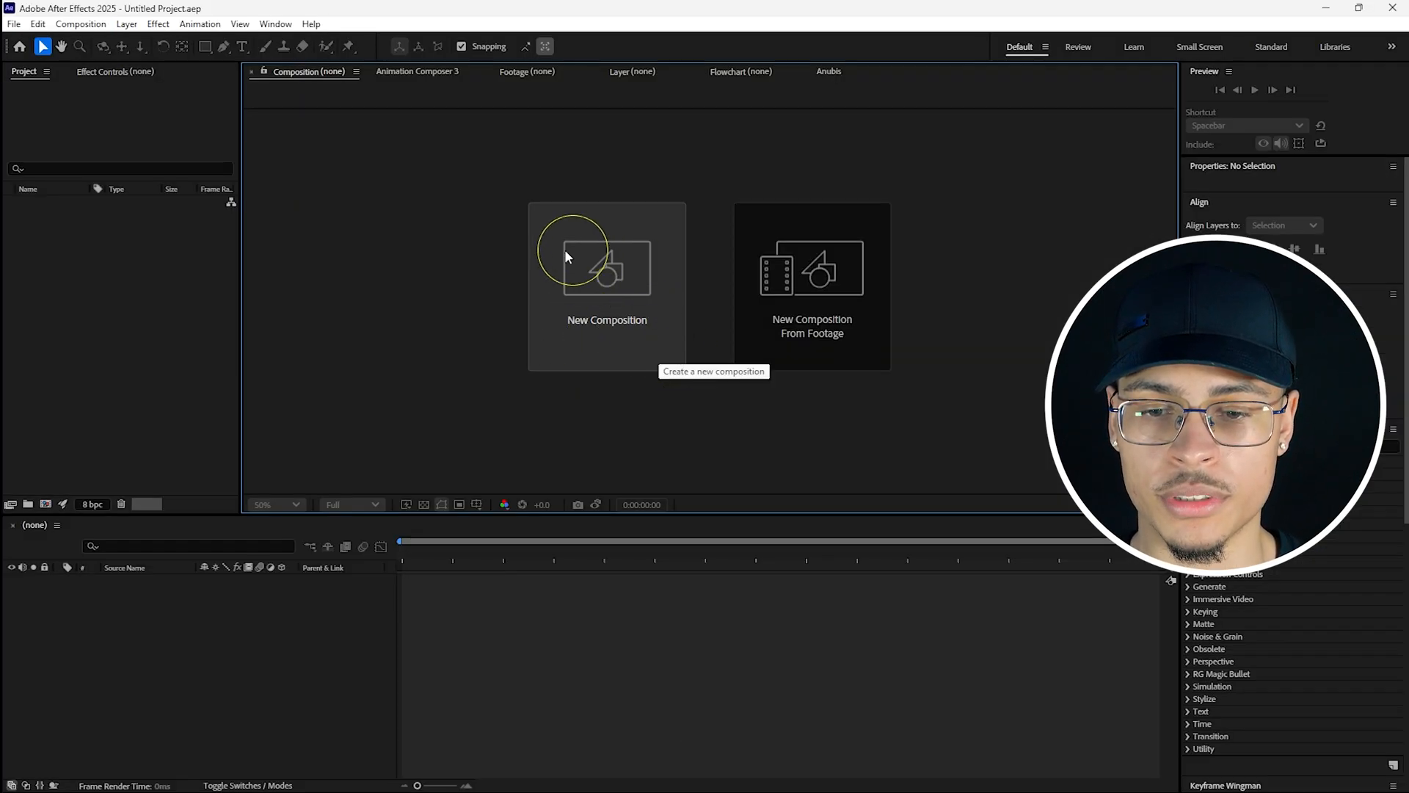
- Switch to After Effects and create a 1920 x 1080 px composition at 60 frames per second with square pixels
{"action": "left_click", "coordinate": [624, 285]}
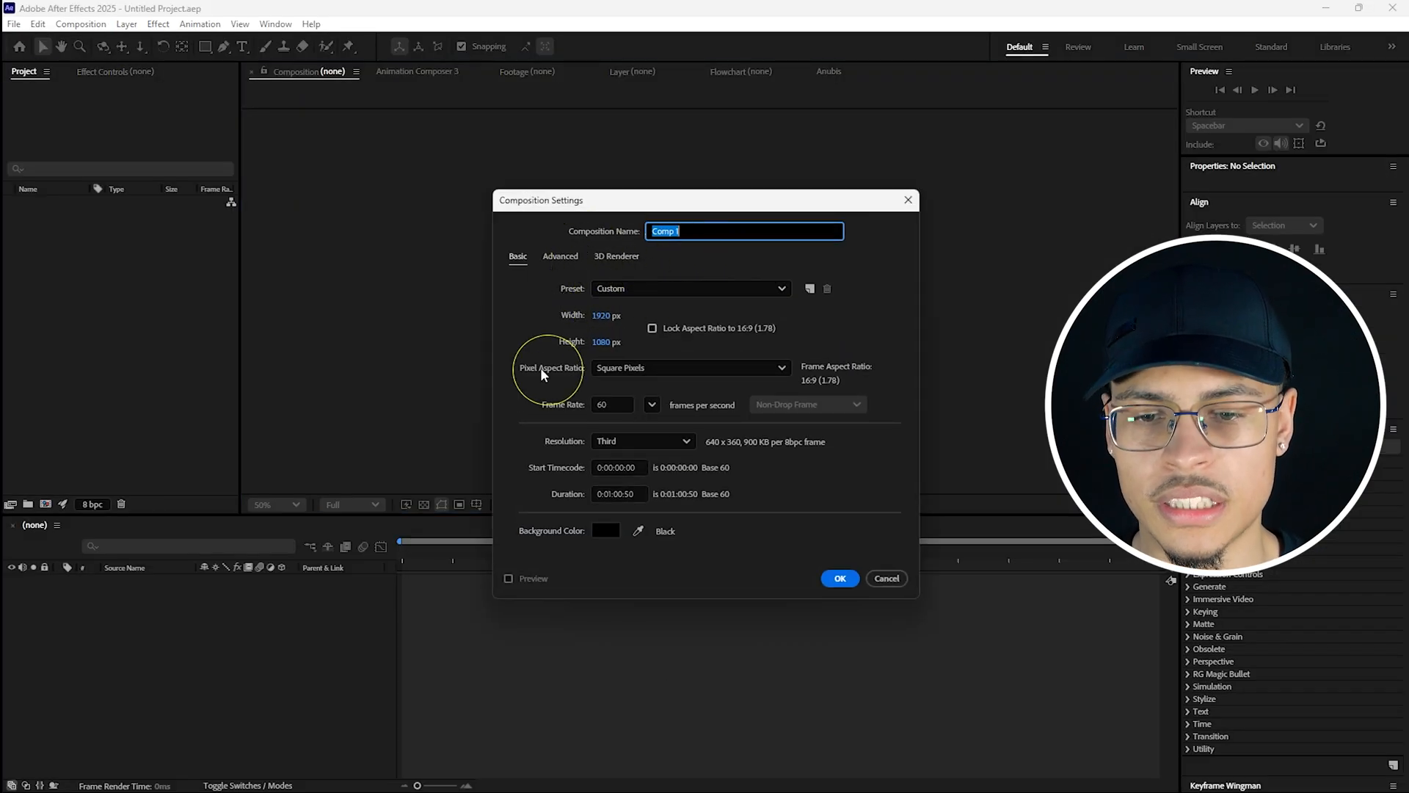
{"action": "left_click", "coordinate": [615, 216]}
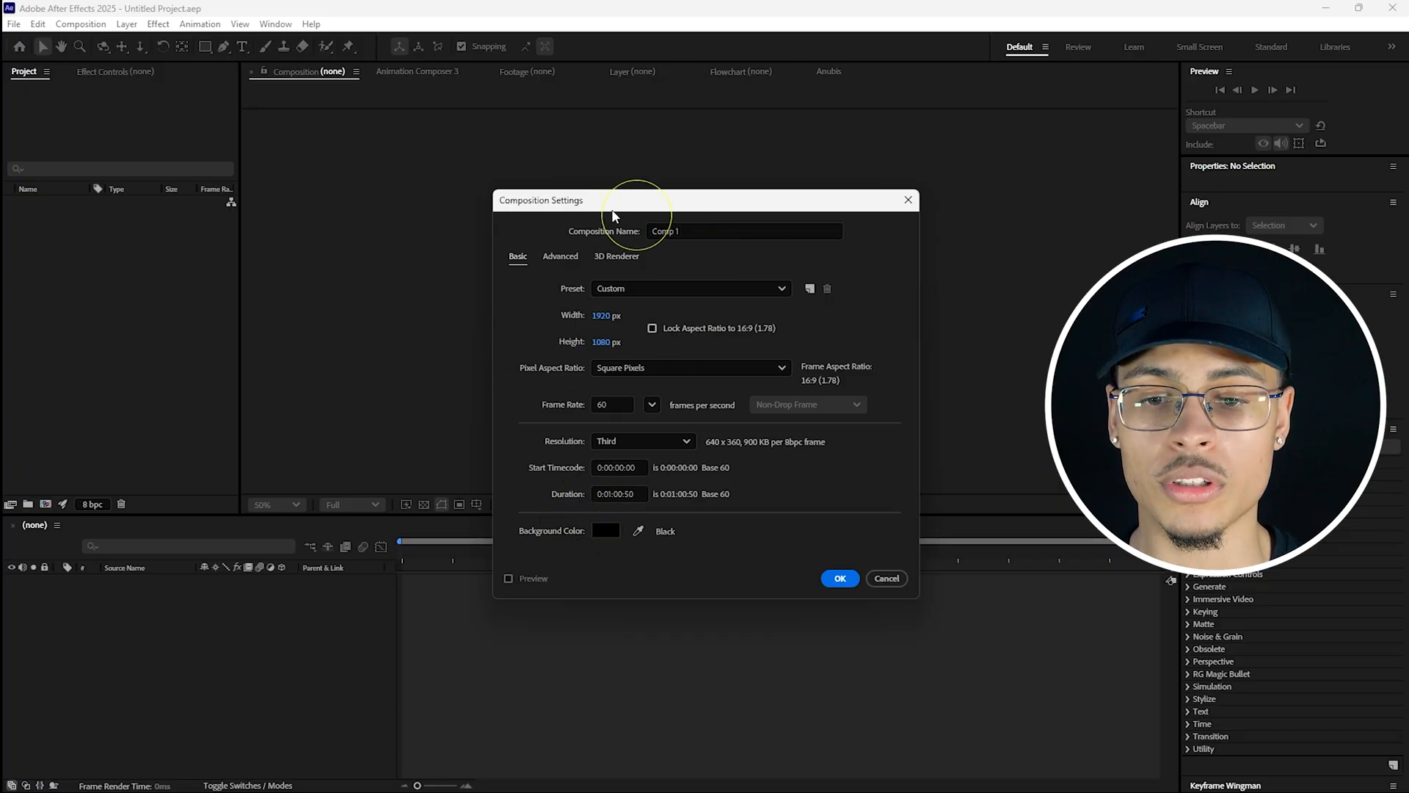
{"action": "left_click", "coordinate": [841, 578]}
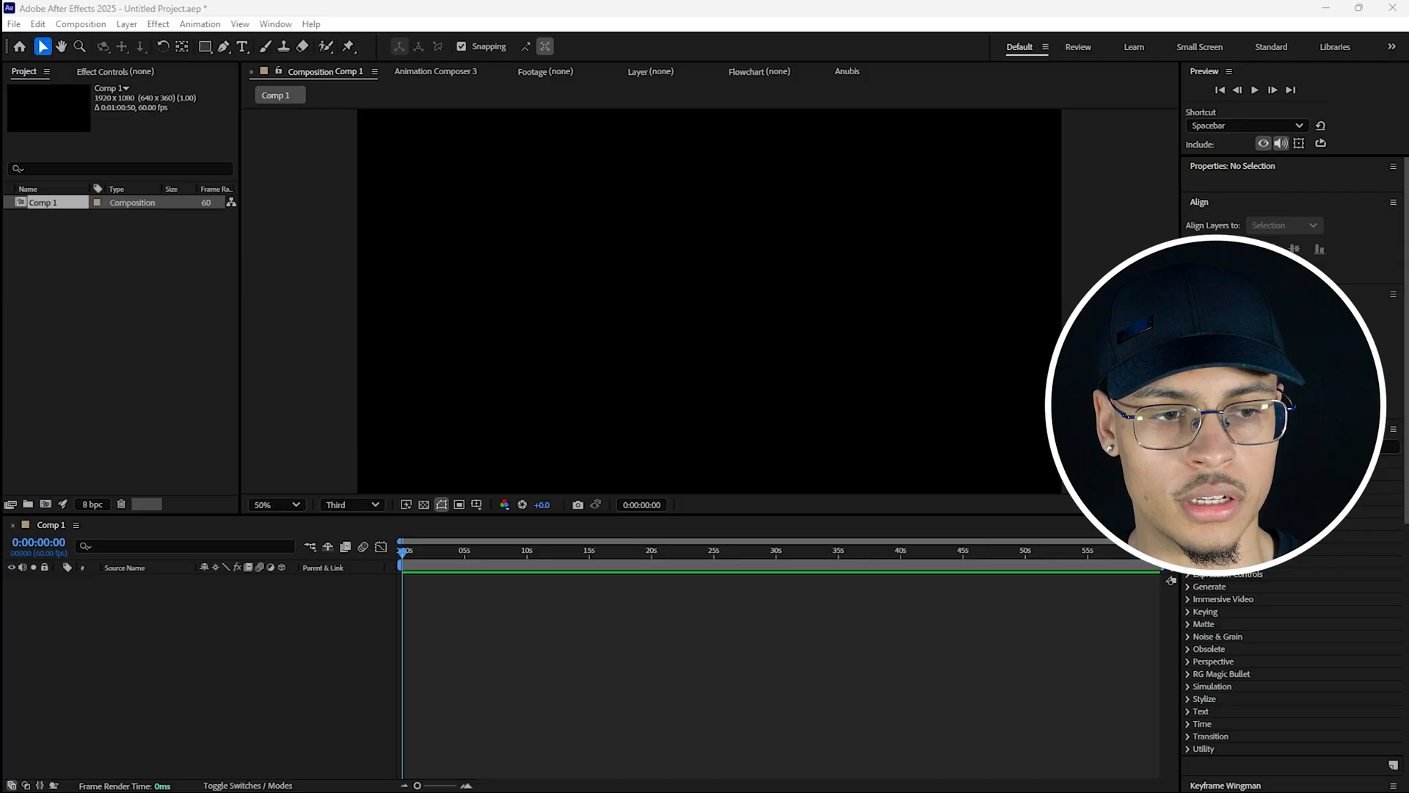
- Import 2 Men in a field (V2).psd into the Comp 1 timeline as a Composition with Editable Layer Styles
{"action": "left_click_drag", "start_coordinate": [661, 393], "coordinate": [436, 620]}
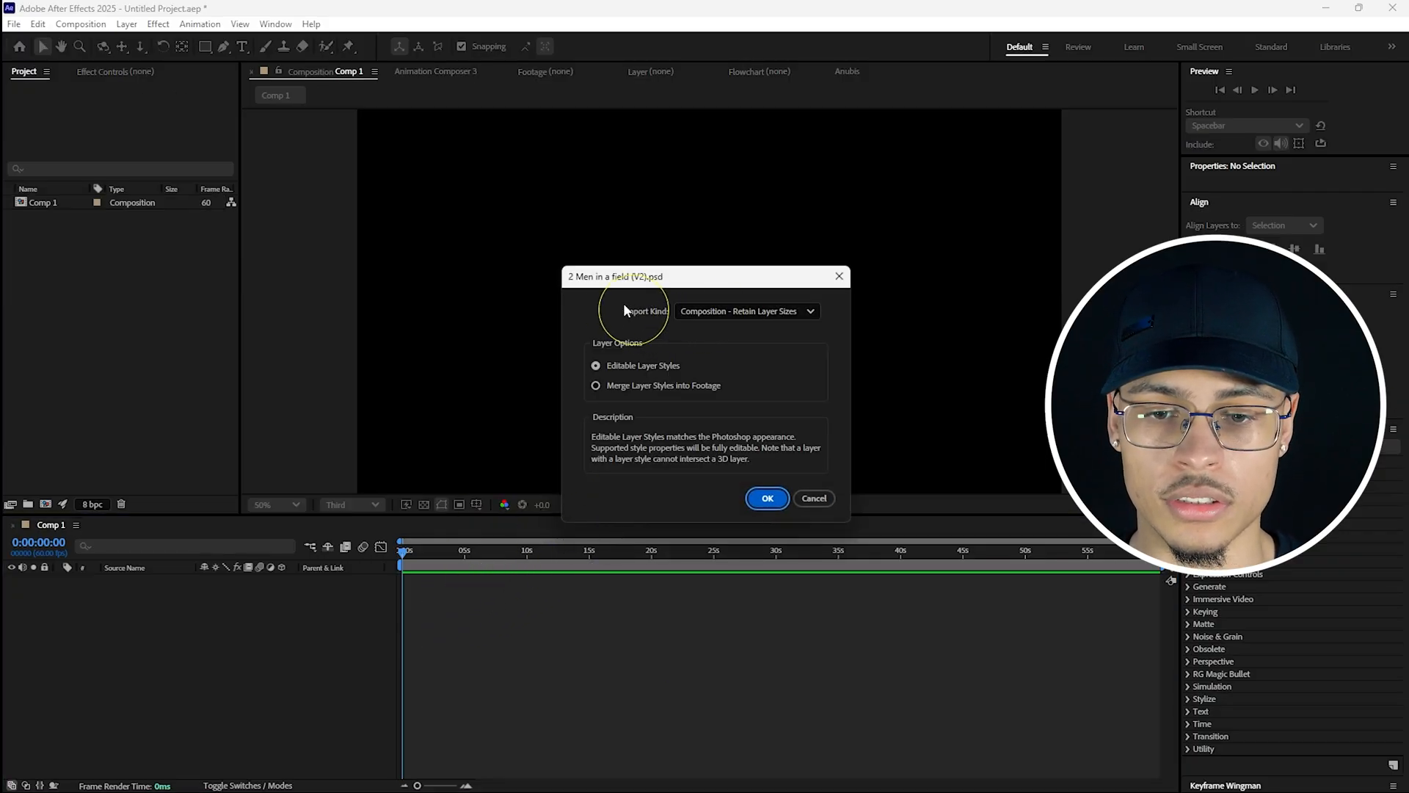
{"action": "left_click", "coordinate": [688, 308]}
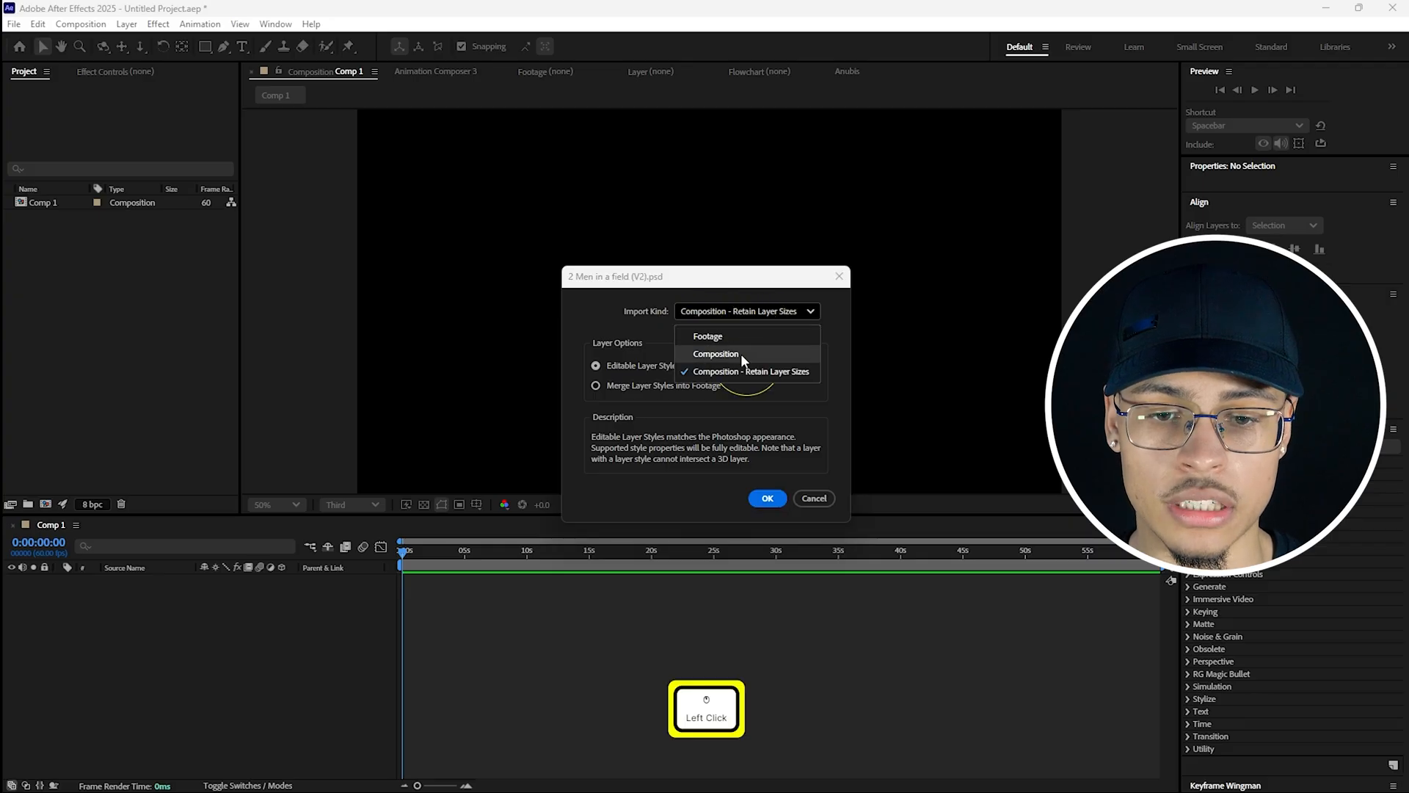
{"action": "left_click", "coordinate": [741, 353]}
{"action": "left_click", "coordinate": [738, 312]}
{"action": "left_click", "coordinate": [739, 342]}
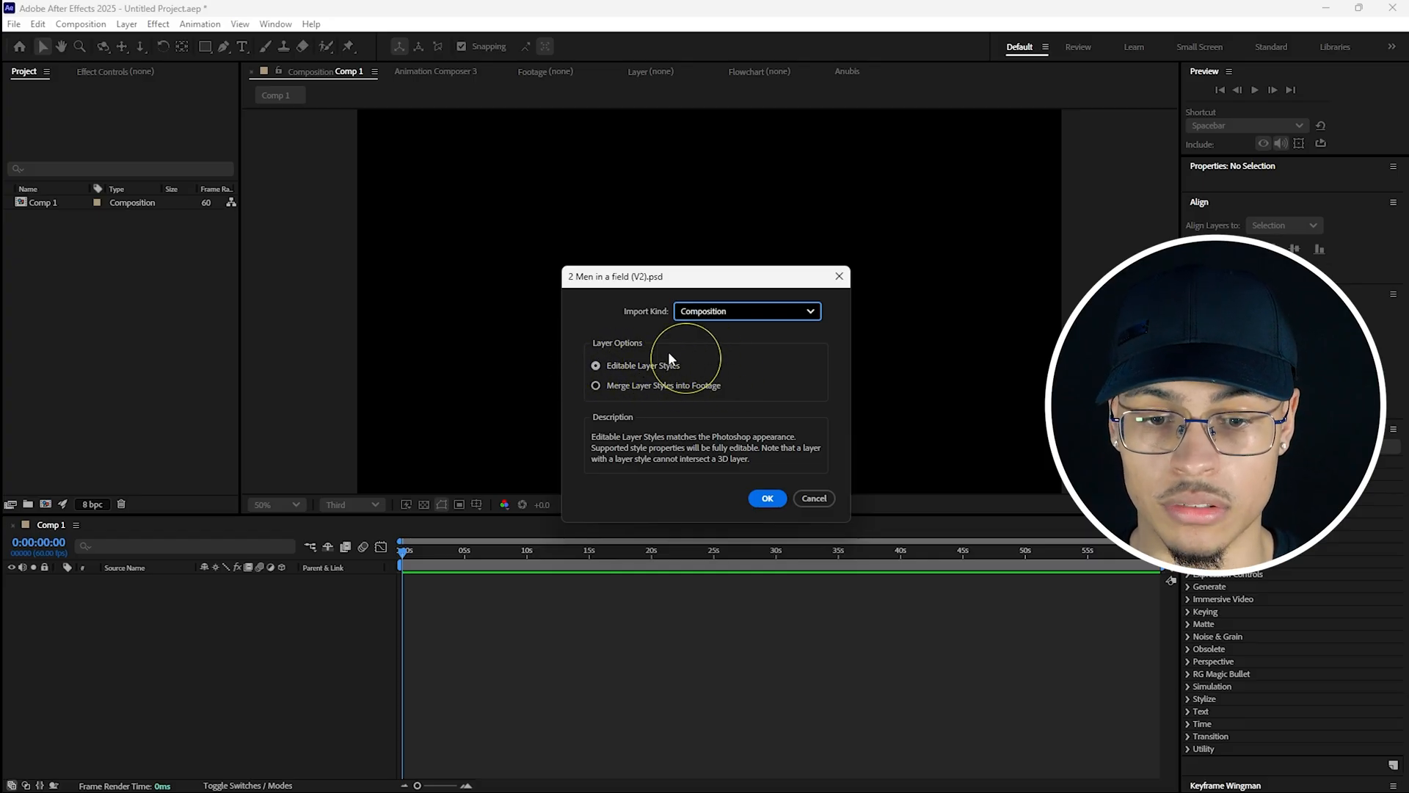
{"action": "left_click", "coordinate": [765, 499]}
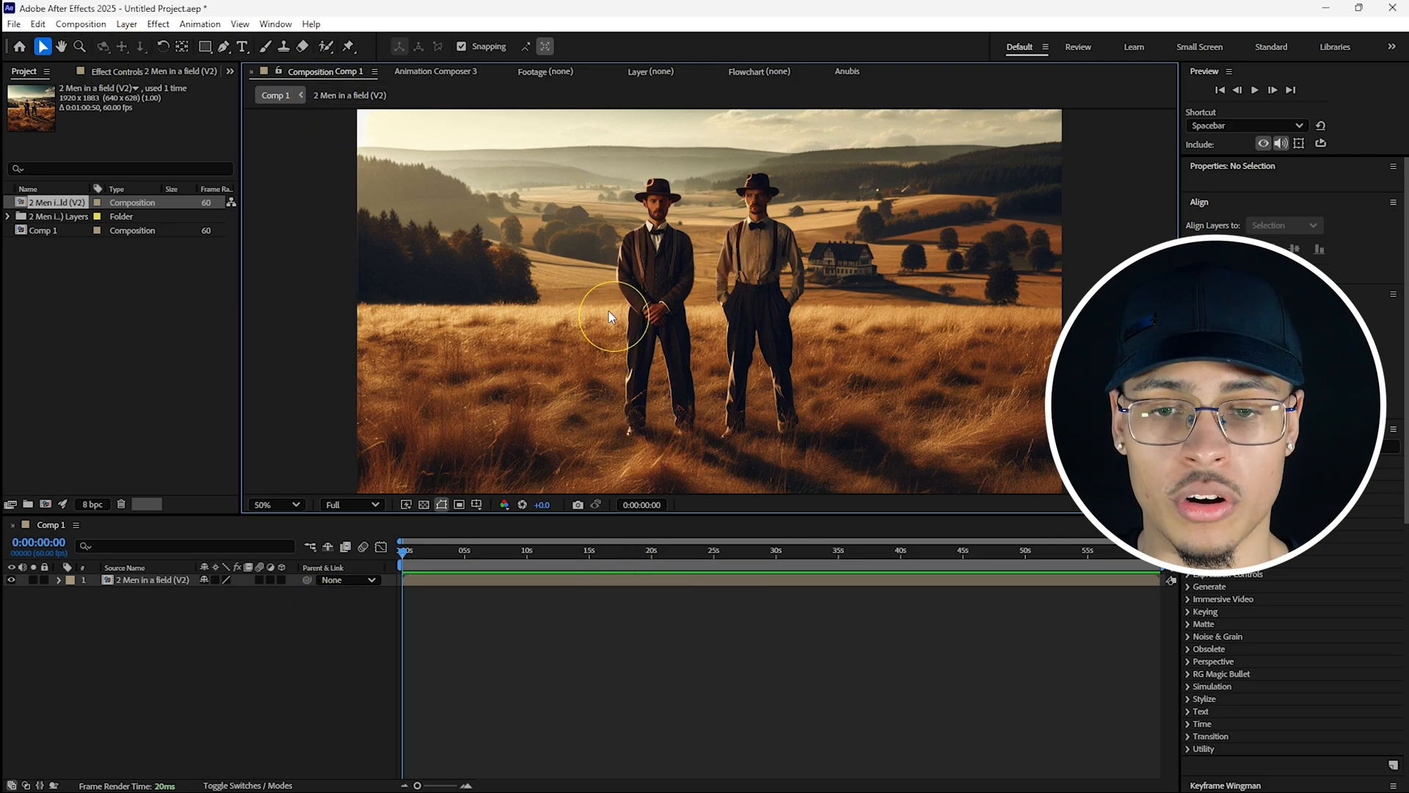
- Copy the Foreground, Midground and Sky layers from the nested composition into Comp 1, and delete the nested composition layer there
{"action": "double_click", "coordinate": [167, 580]}
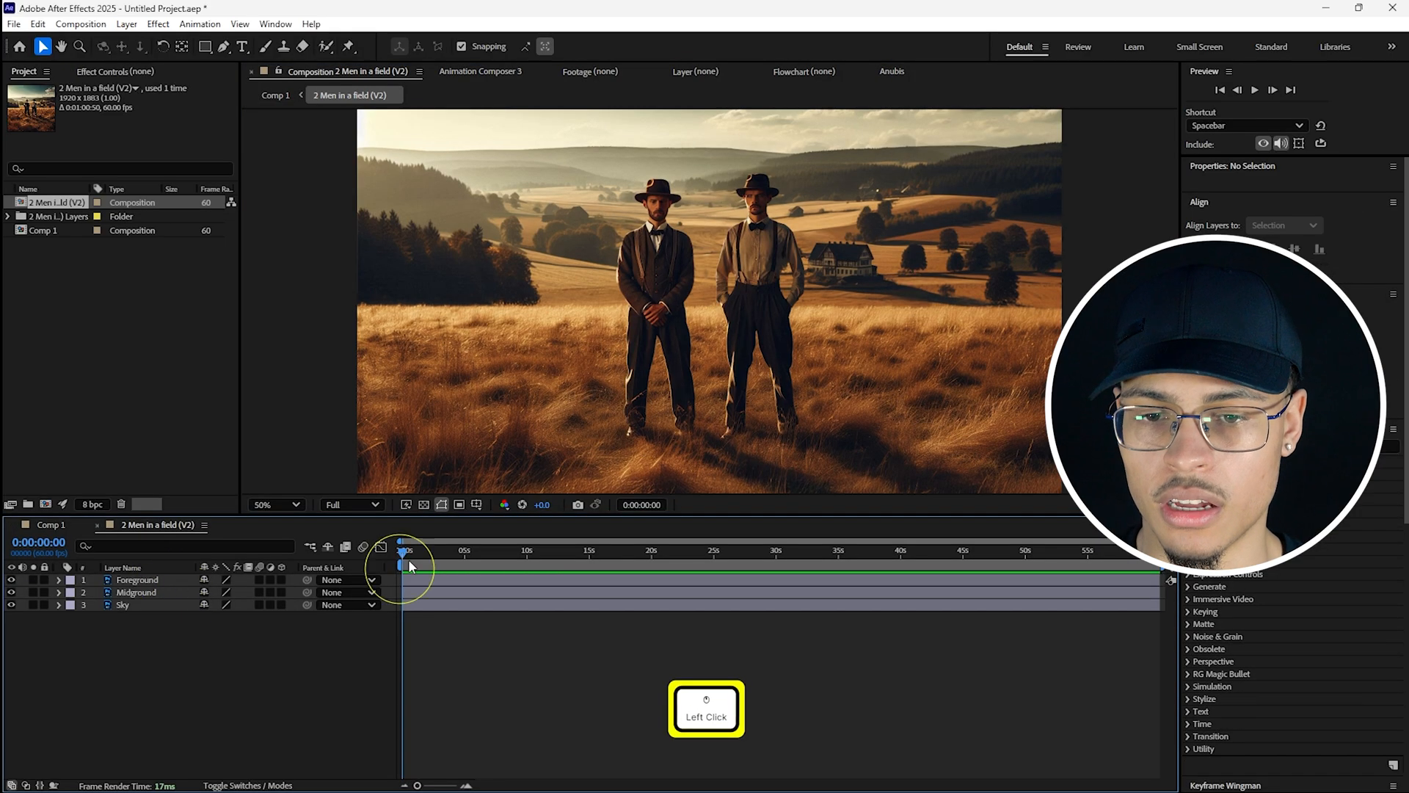
{"action": "scroll", "coordinate": [741, 194], "scroll_direction": "down", "scroll_amount": 2}
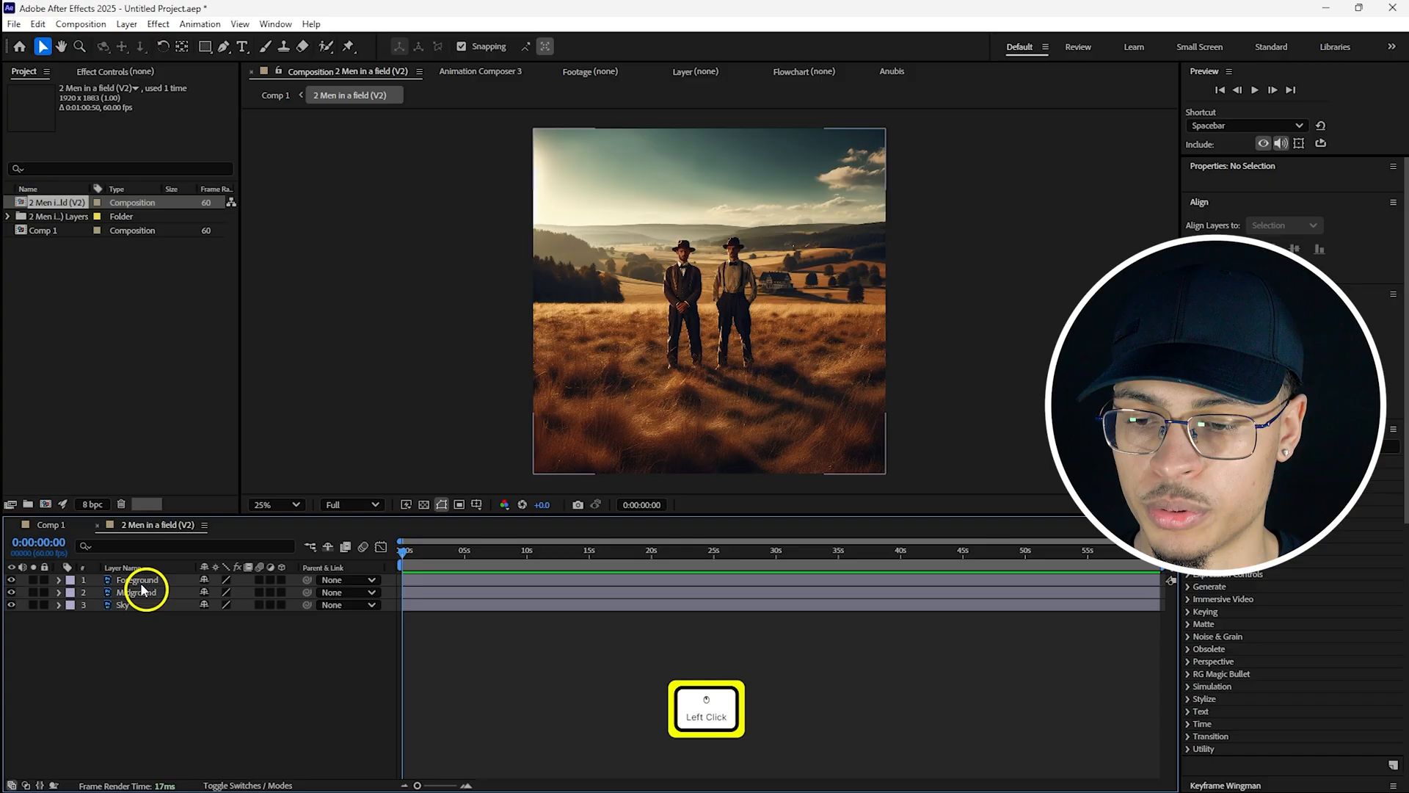
{"action": "left_click", "coordinate": [154, 582]}
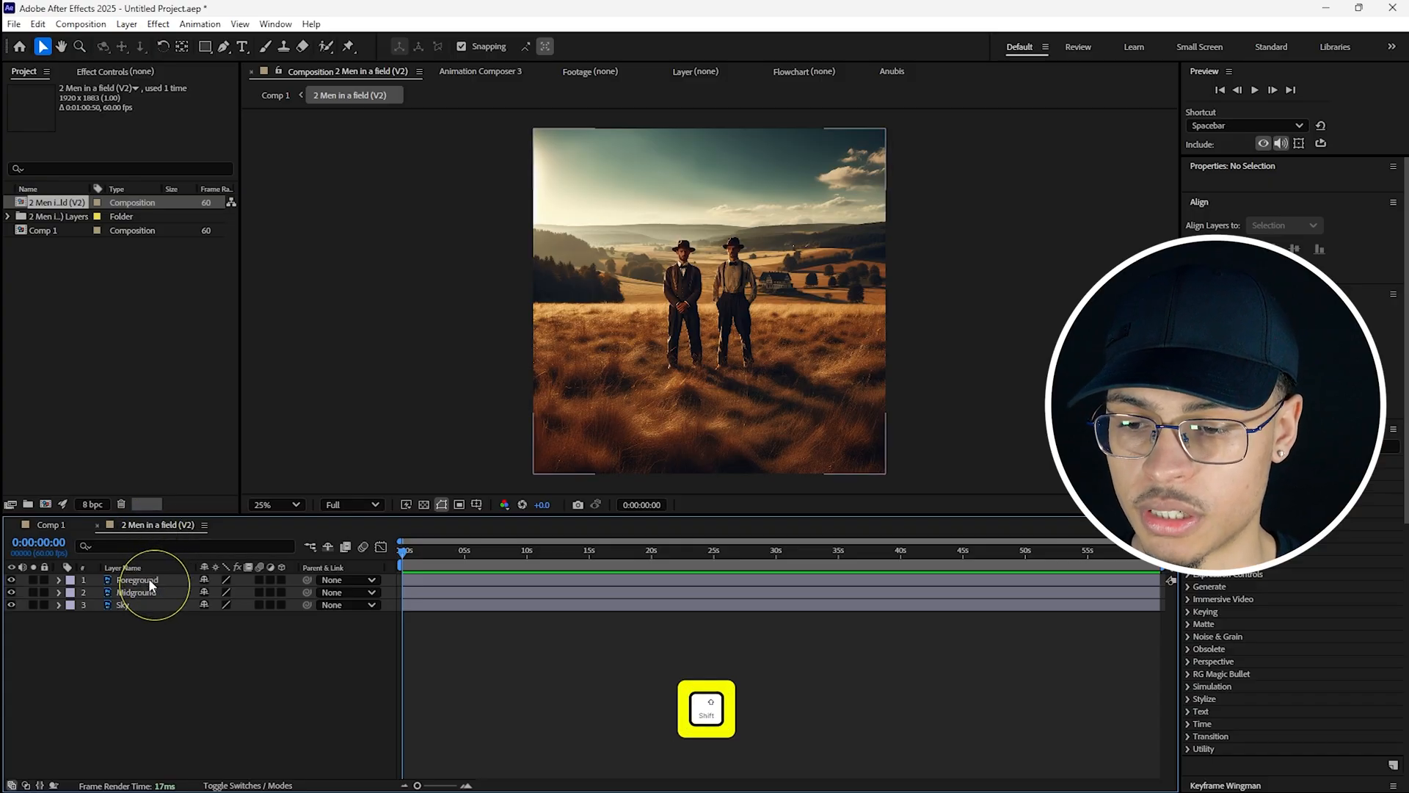
{"action": "left_click", "coordinate": [150, 579], "text": "shift"}
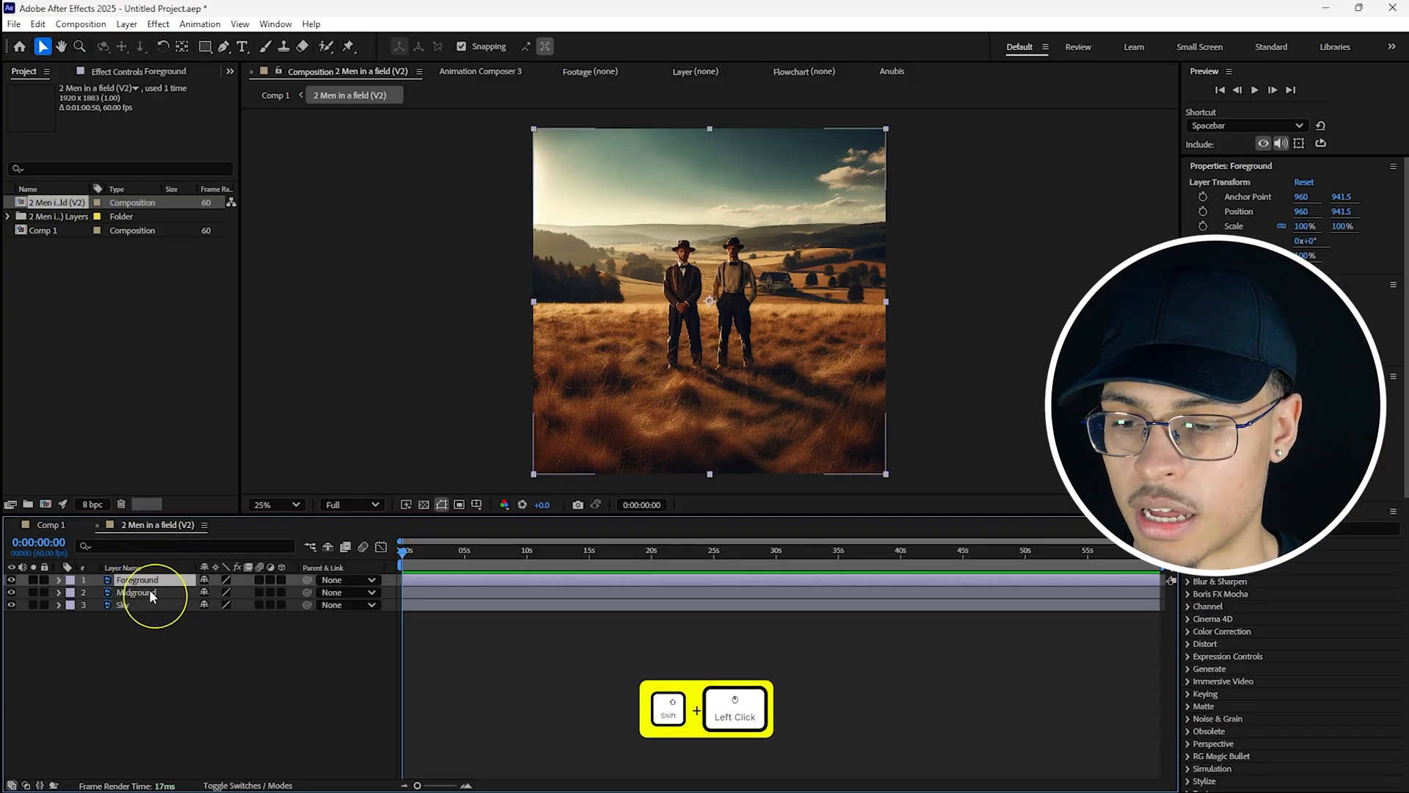
{"action": "left_click", "coordinate": [150, 591], "text": "shift"}
{"action": "left_click", "coordinate": [151, 604], "text": "shift"}
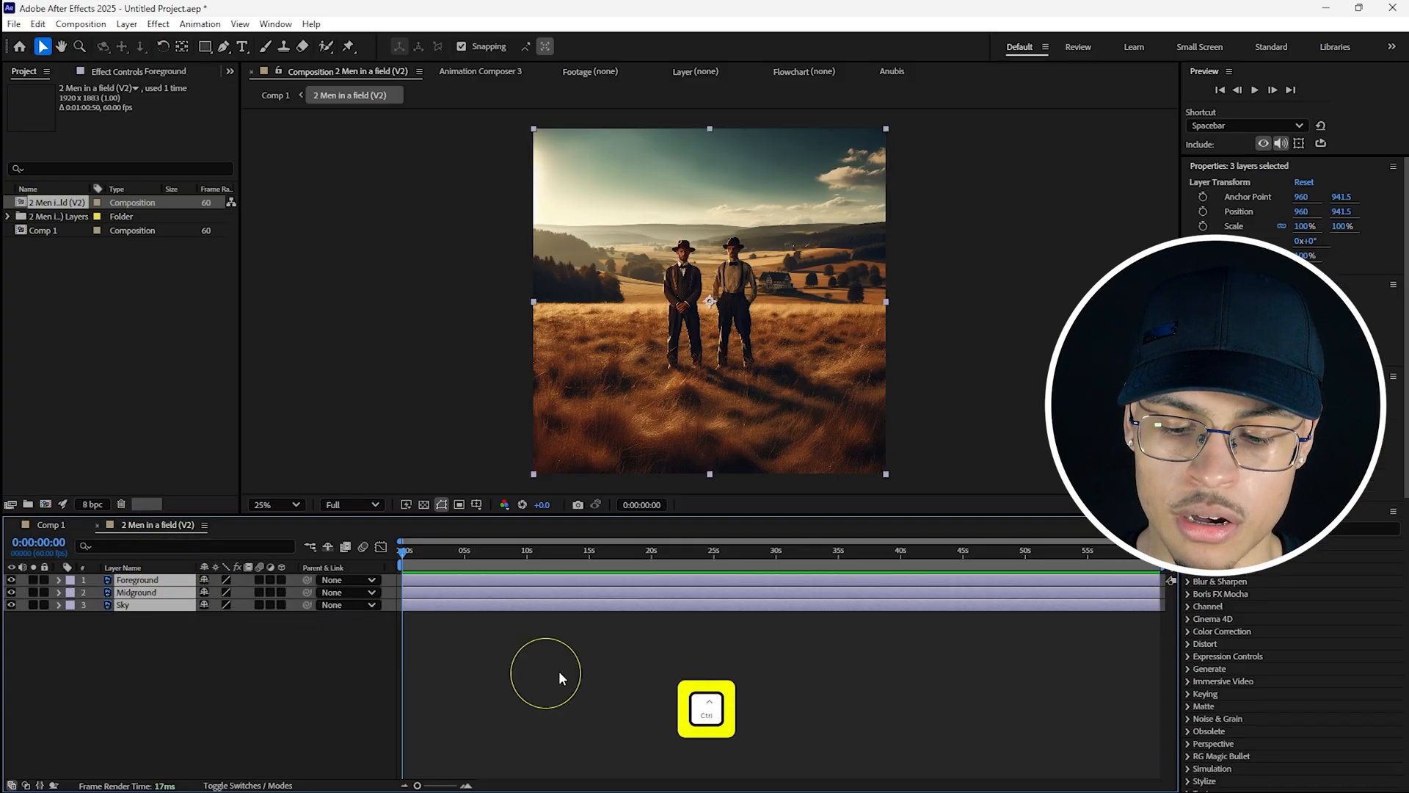
{"action": "key", "text": "ctrl+c"}
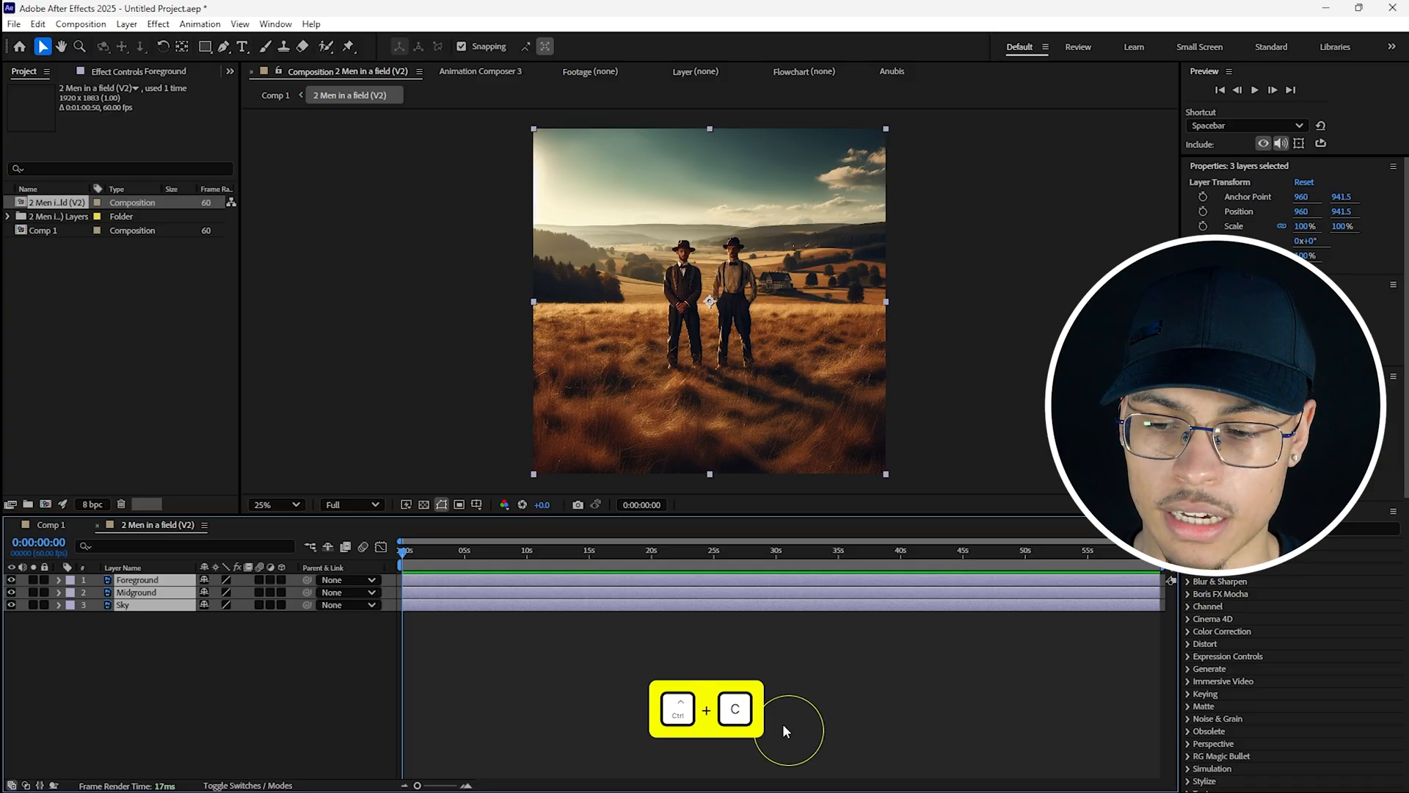
{"action": "left_click", "coordinate": [52, 524]}
{"action": "key", "text": "ctrl+v"}
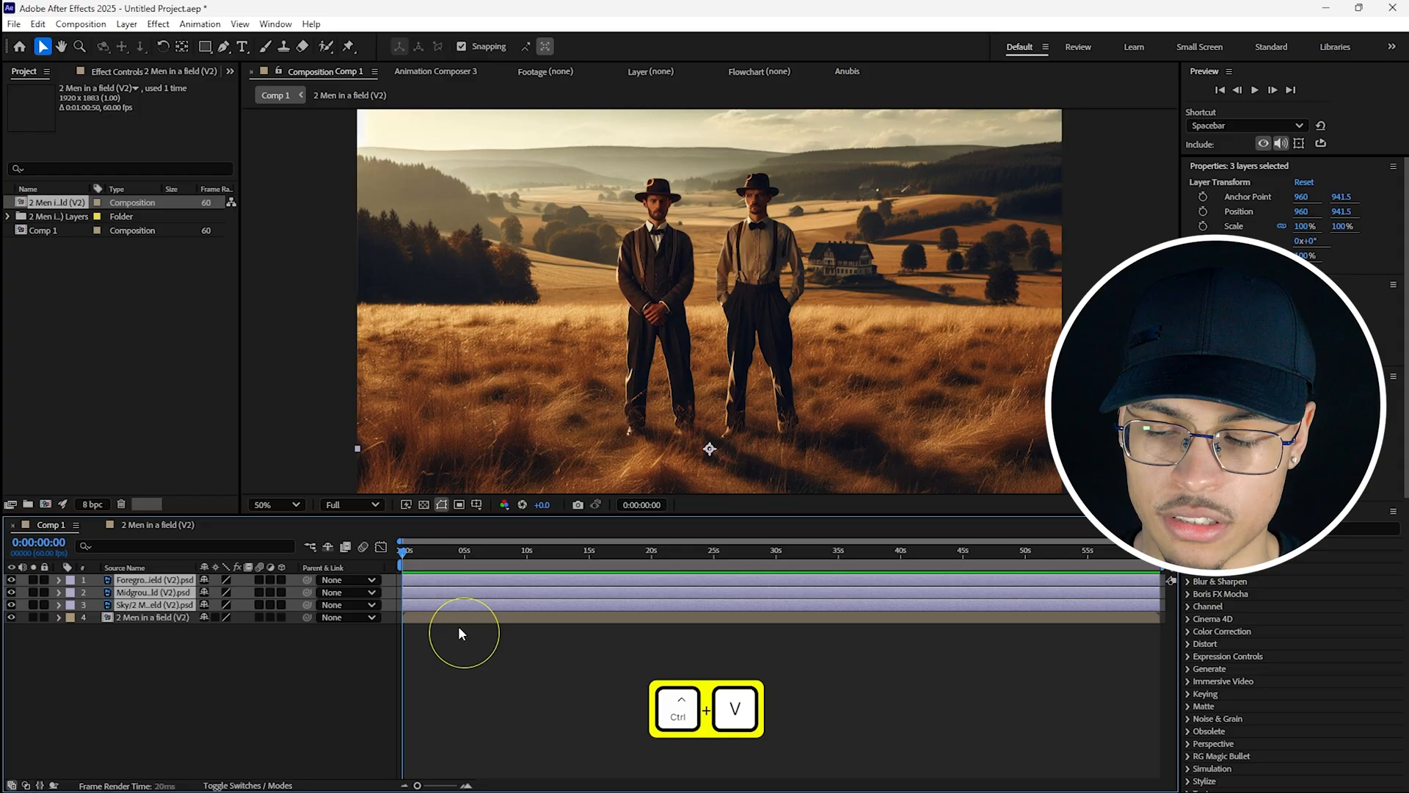
{"action": "left_click", "coordinate": [143, 617]}
{"action": "key", "text": "Delete"}
- Reveal the Position of the Foreground, Midground and Sky layers and move all three up together to about 960, 597.5
{"action": "left_click", "coordinate": [147, 581]}
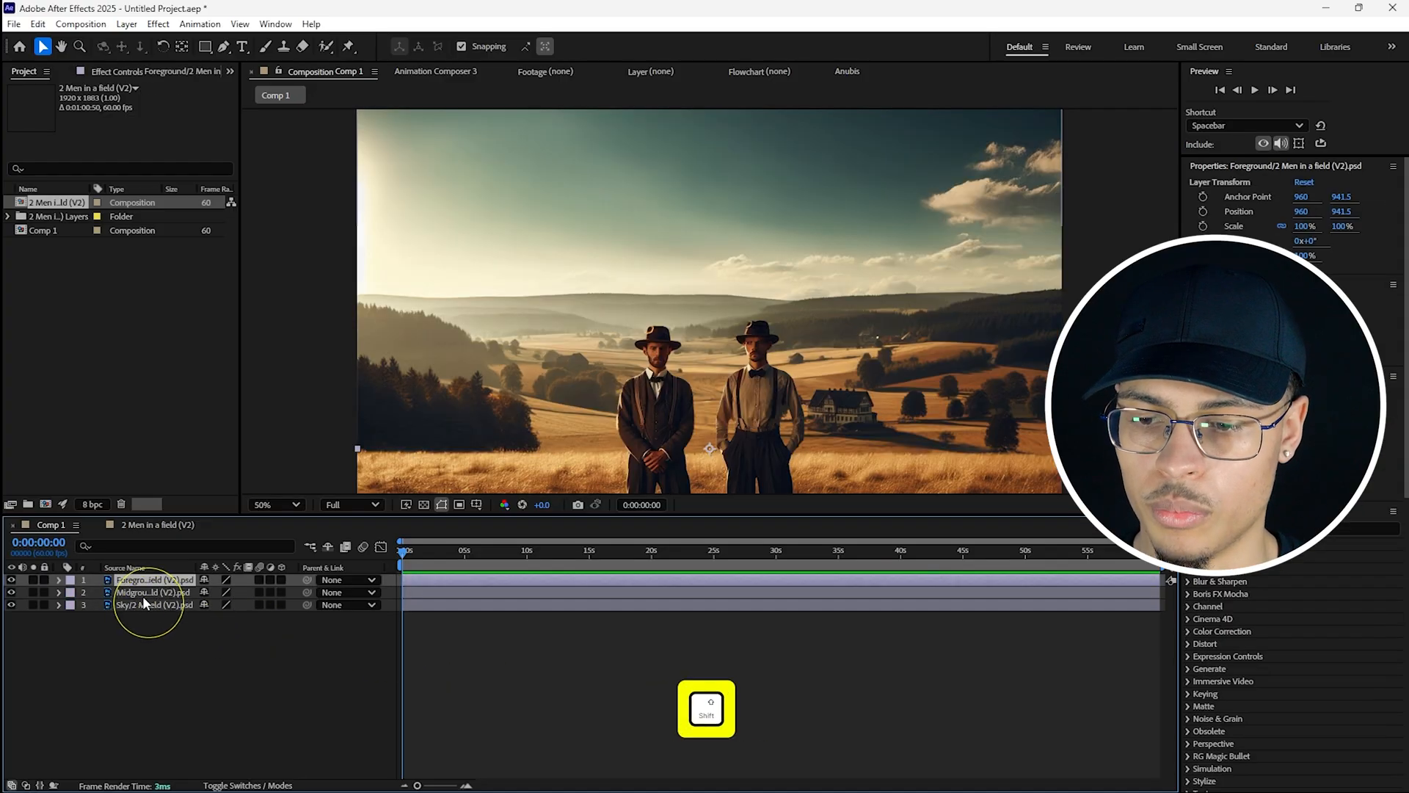
{"action": "left_click", "coordinate": [144, 594], "text": "shift"}
{"action": "left_click", "coordinate": [147, 606], "text": "shift"}
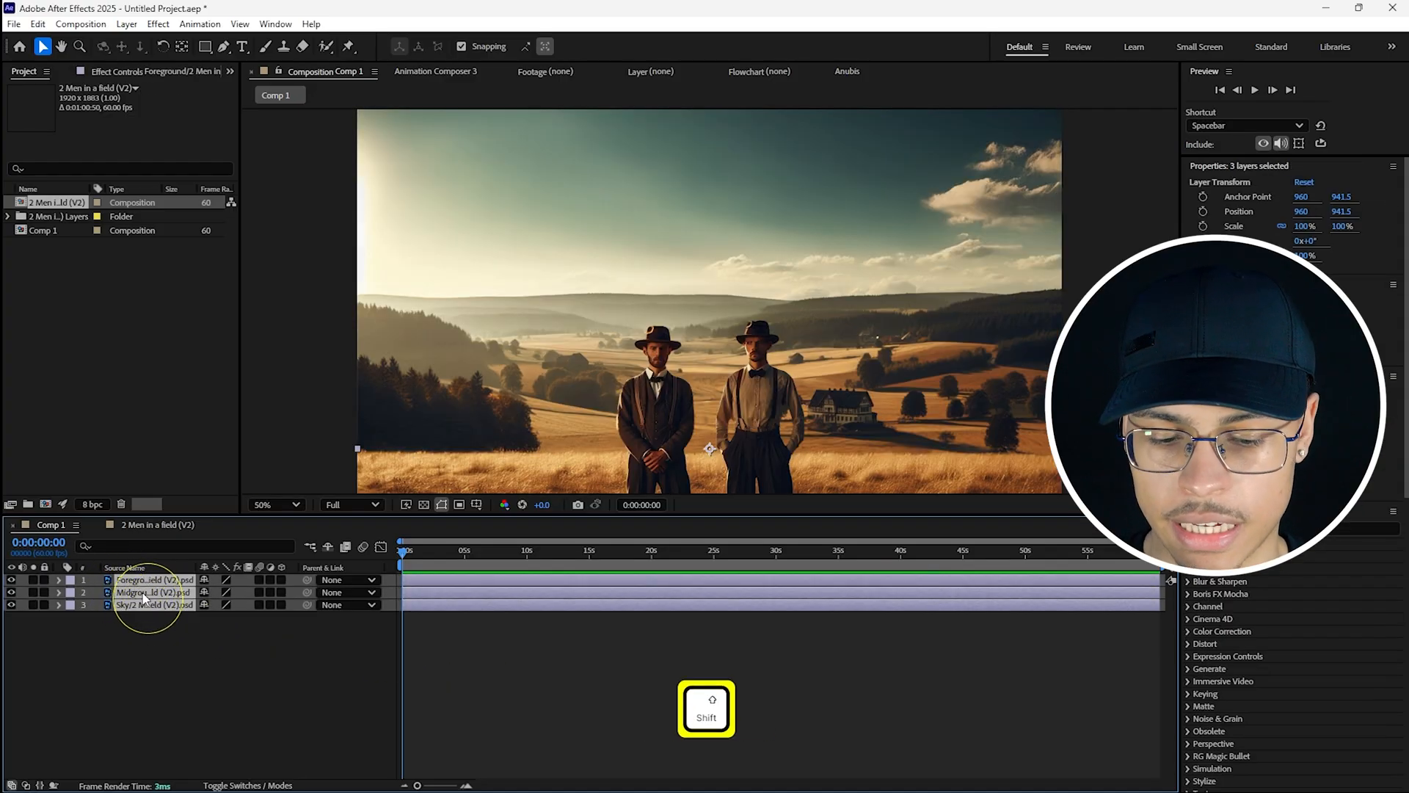
{"action": "key", "text": "p"}
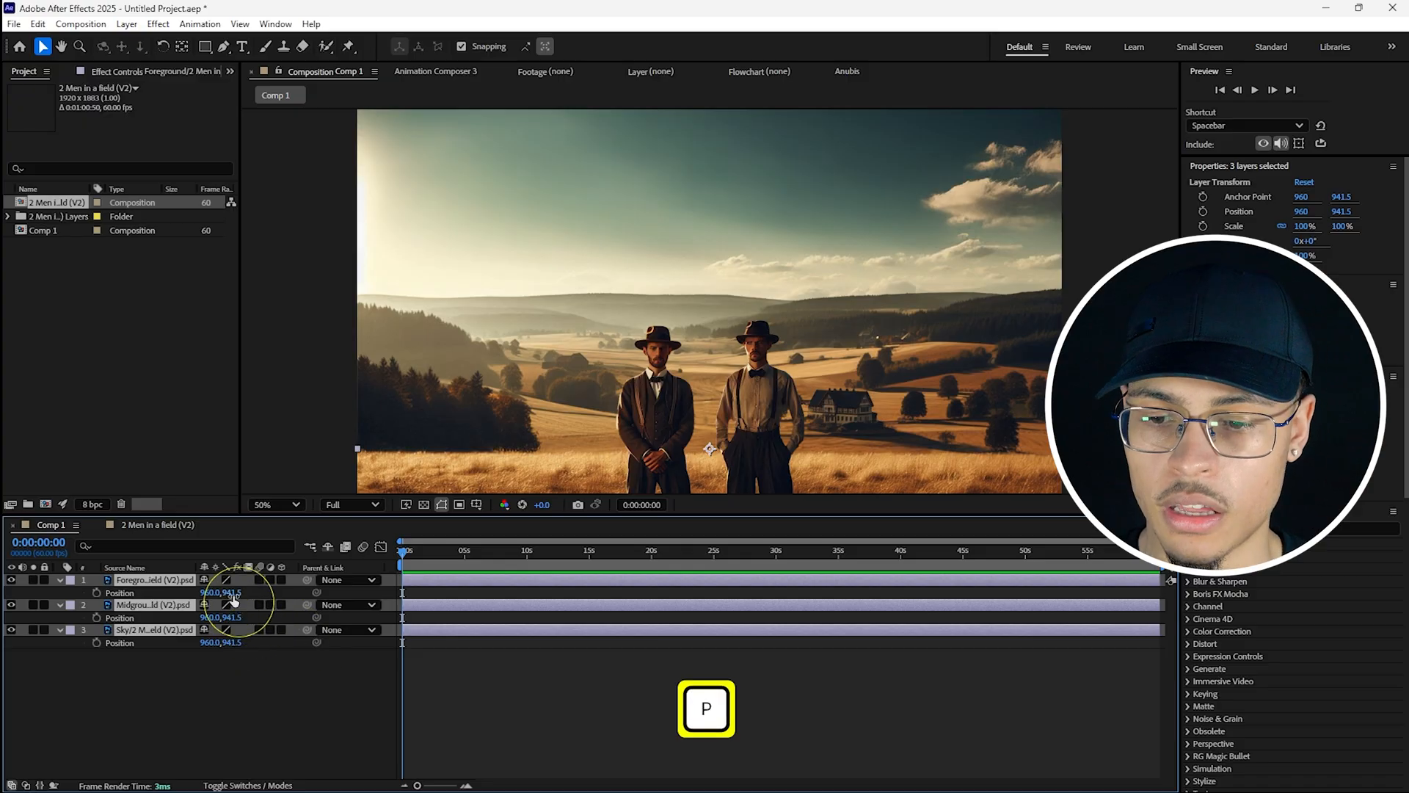
{"action": "left_click_drag", "start_coordinate": [232, 593], "coordinate": [16, 576]}
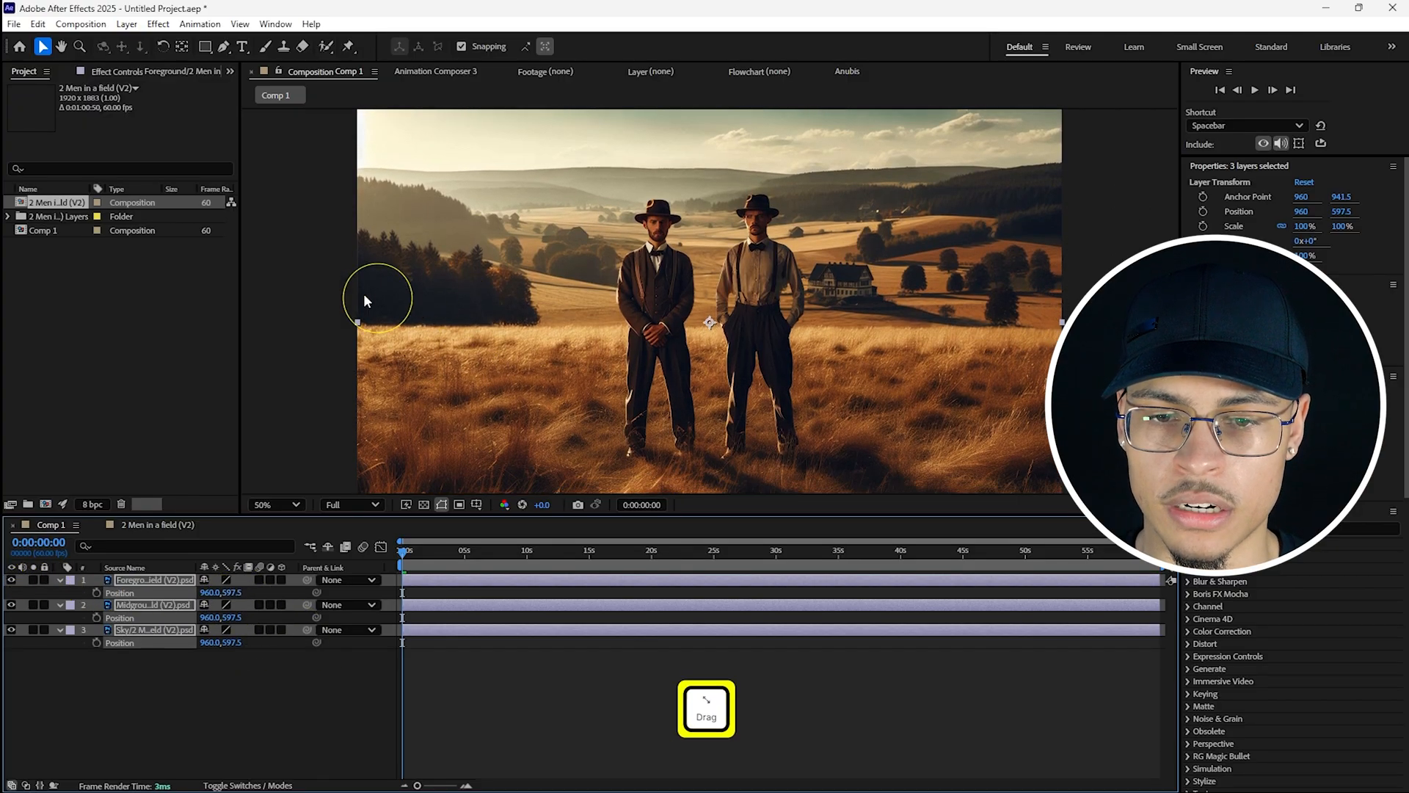
- Use the proportional grid to fine-tune the framing, setting all three layers' position to 960, 588.5, and deselect them
{"action": "right_click", "coordinate": [553, 249]}
{"action": "left_click", "coordinate": [474, 504]}
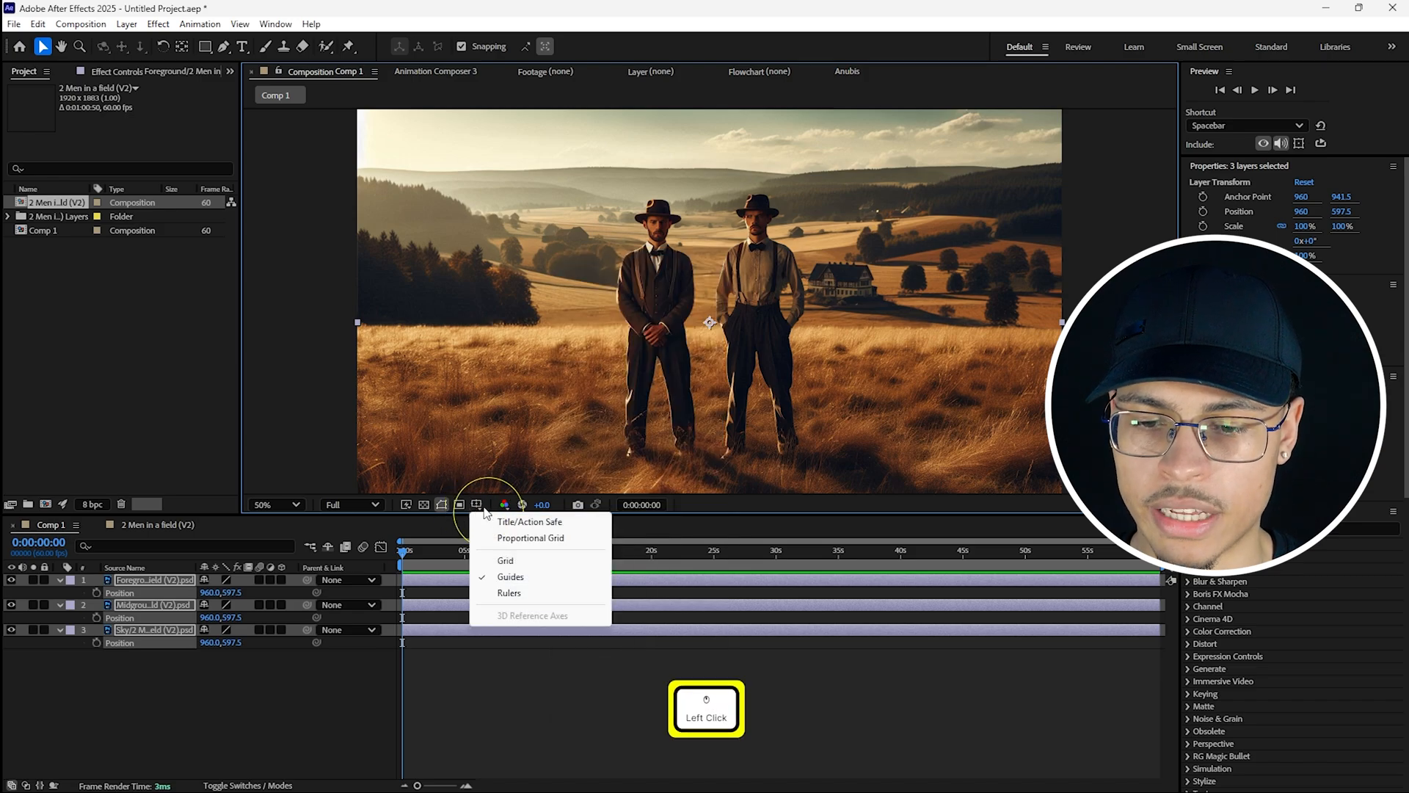
{"action": "left_click", "coordinate": [560, 540]}
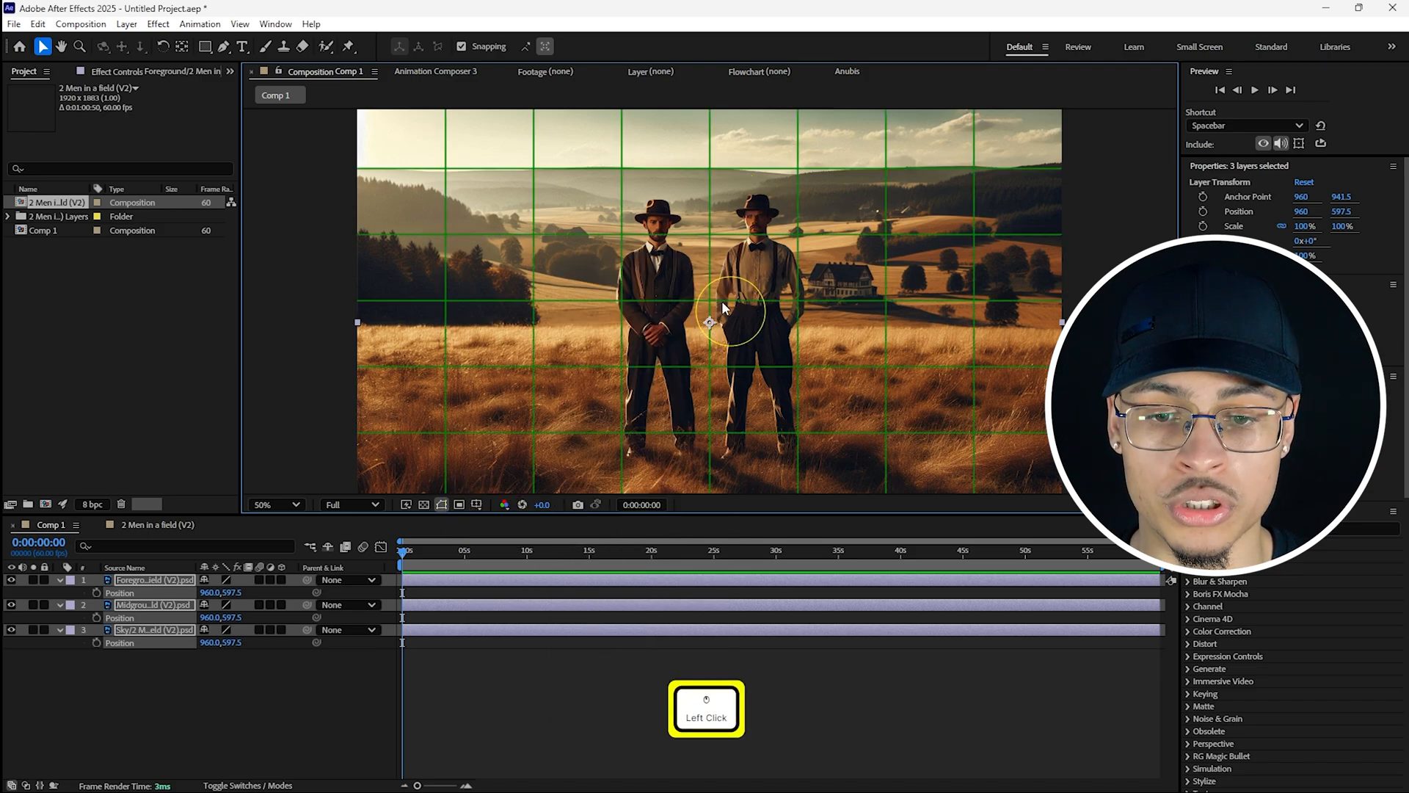
{"action": "scroll", "coordinate": [716, 276], "scroll_direction": "down", "scroll_amount": 1}
{"action": "scroll", "coordinate": [615, 198], "scroll_direction": "up", "scroll_amount": 1}
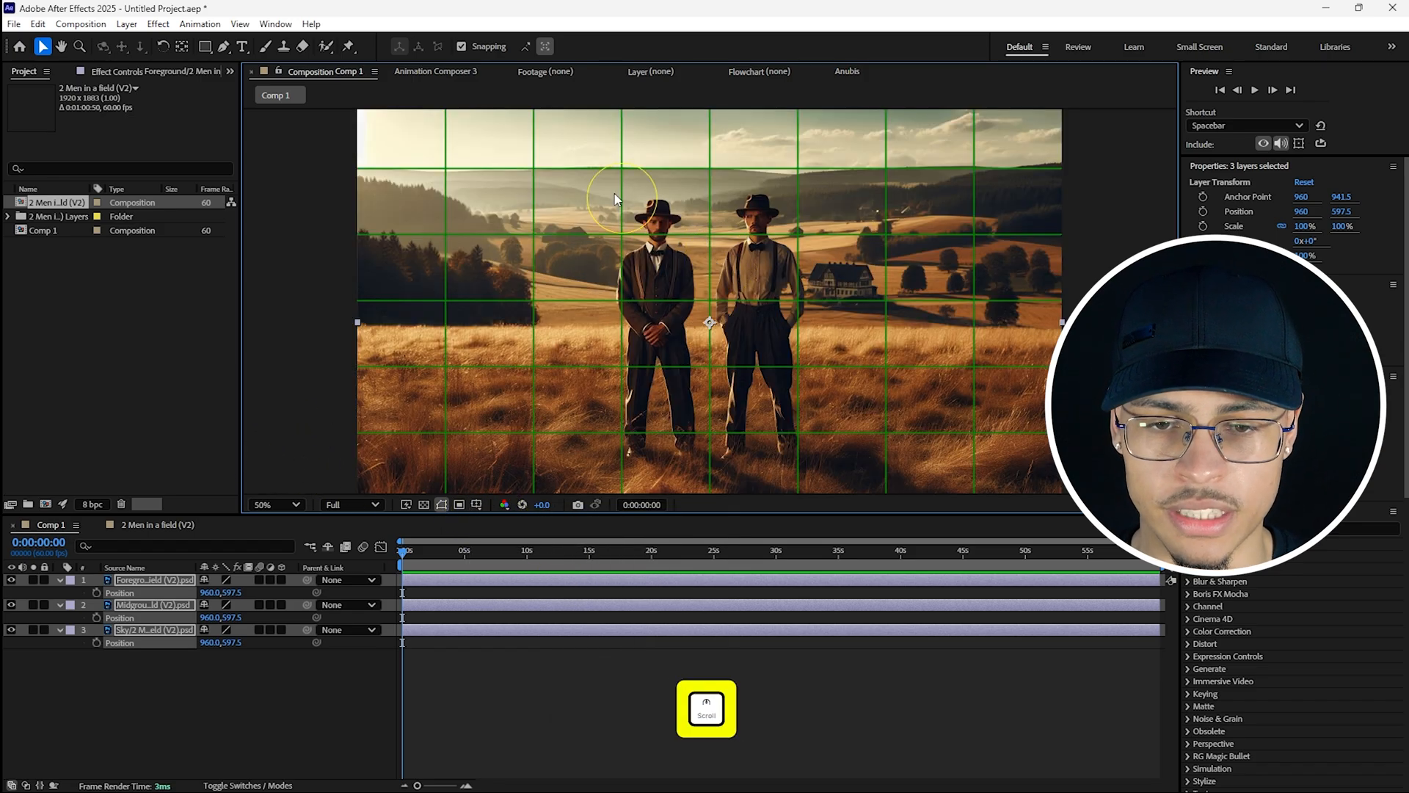
{"action": "left_click_drag", "start_coordinate": [233, 592], "coordinate": [227, 592]}
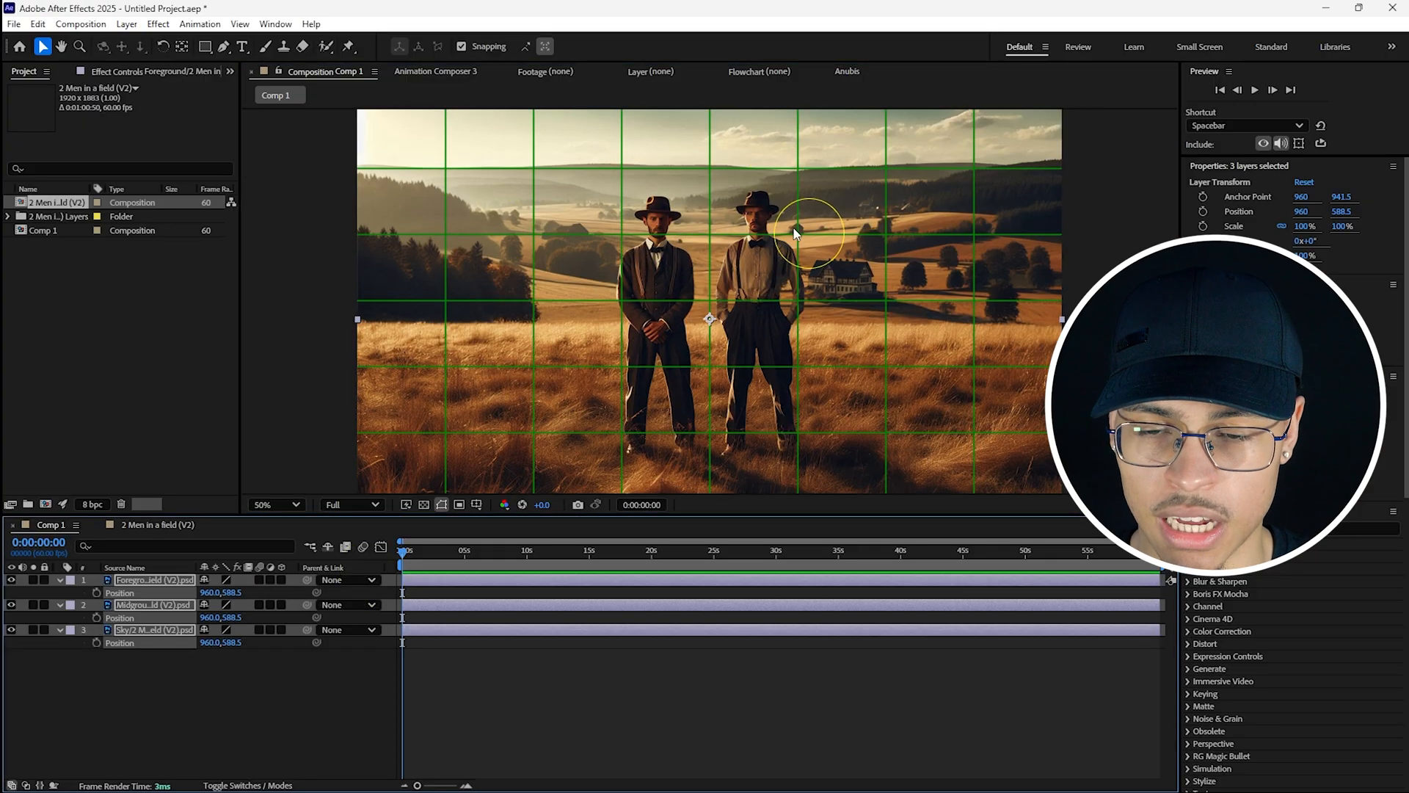
{"action": "left_click", "coordinate": [602, 676]}
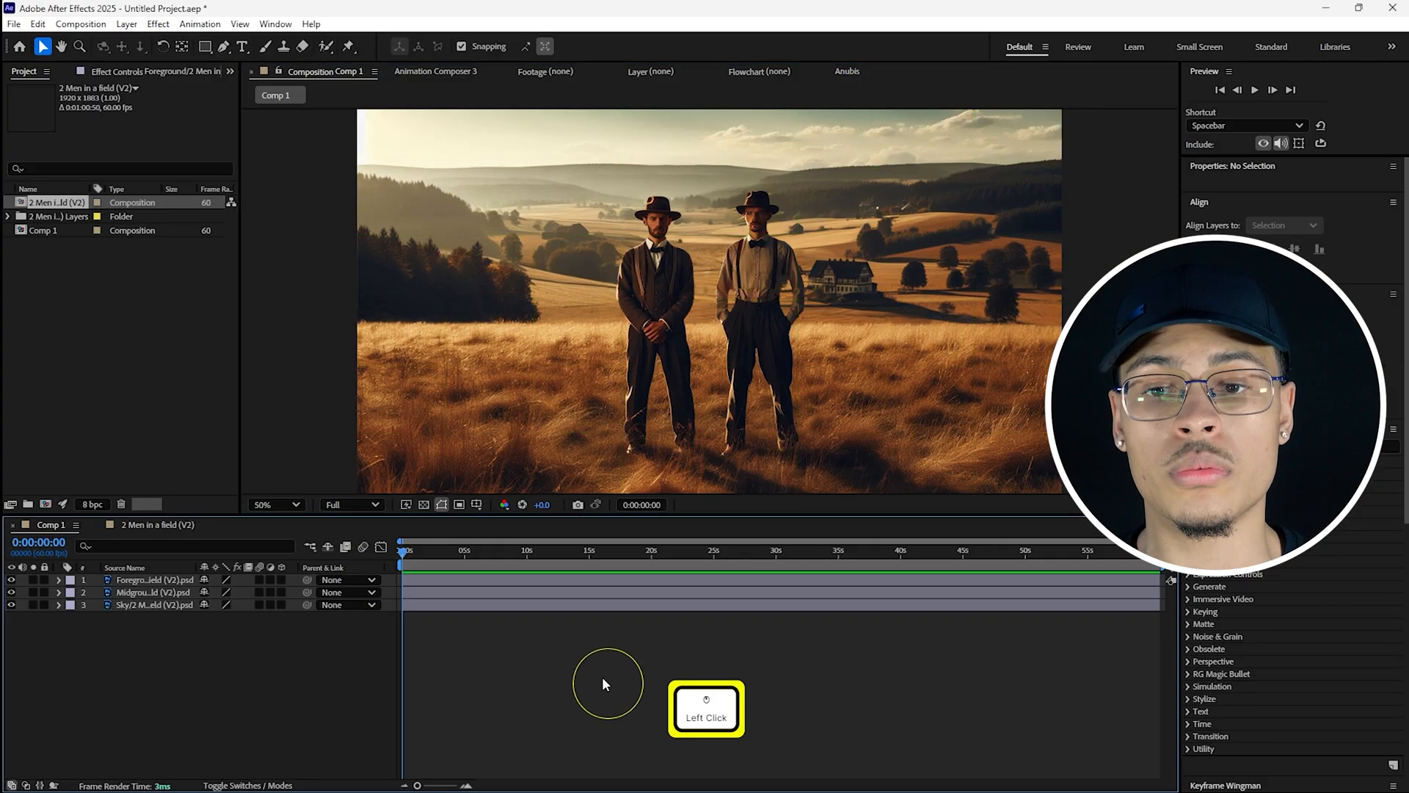
- Turn the Foreground, Midground and Sky layers into 3D layers and deselect them
{"action": "left_click", "coordinate": [150, 580]}
{"action": "left_click", "coordinate": [156, 592], "text": "shift"}
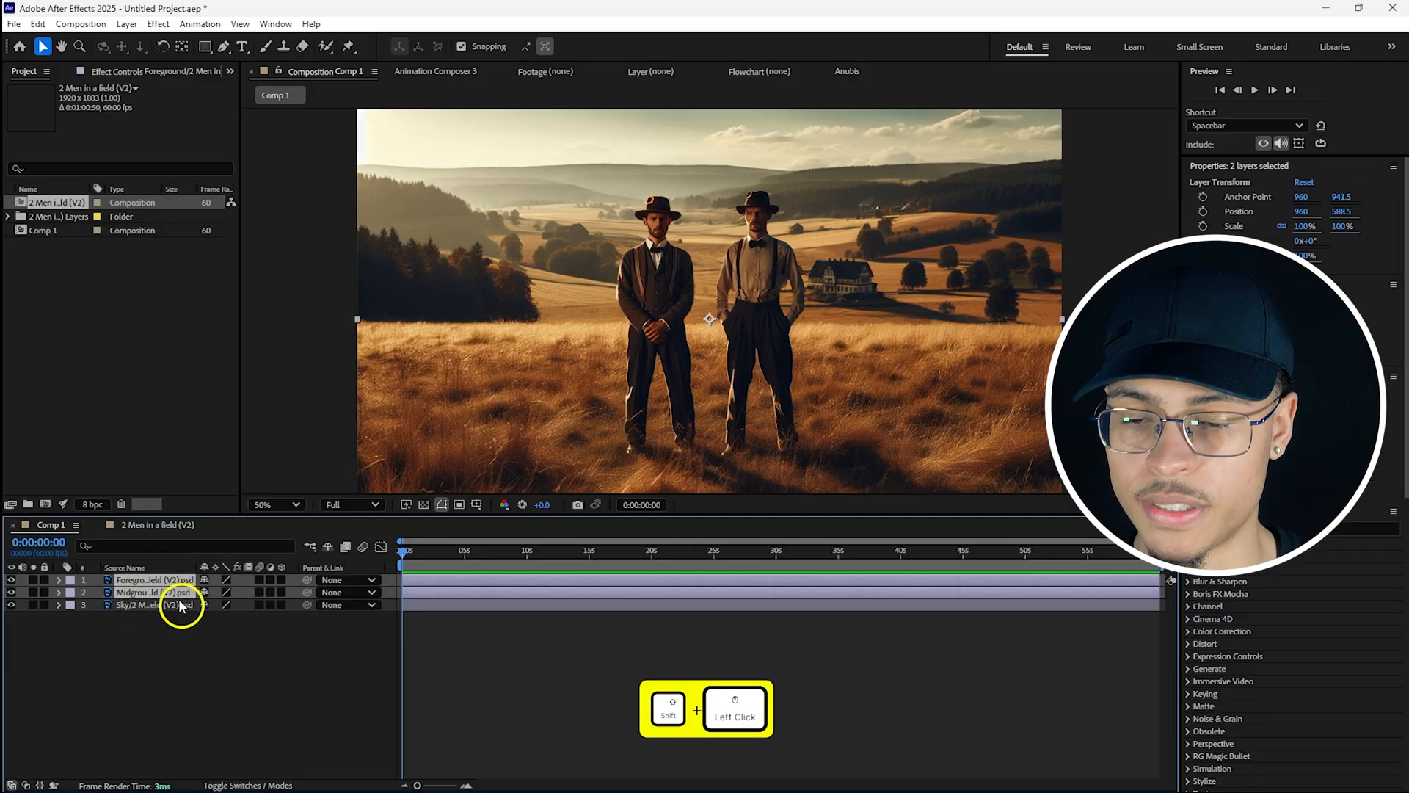
{"action": "left_click", "coordinate": [151, 605], "text": "shift"}
{"action": "right_click", "coordinate": [160, 596]}
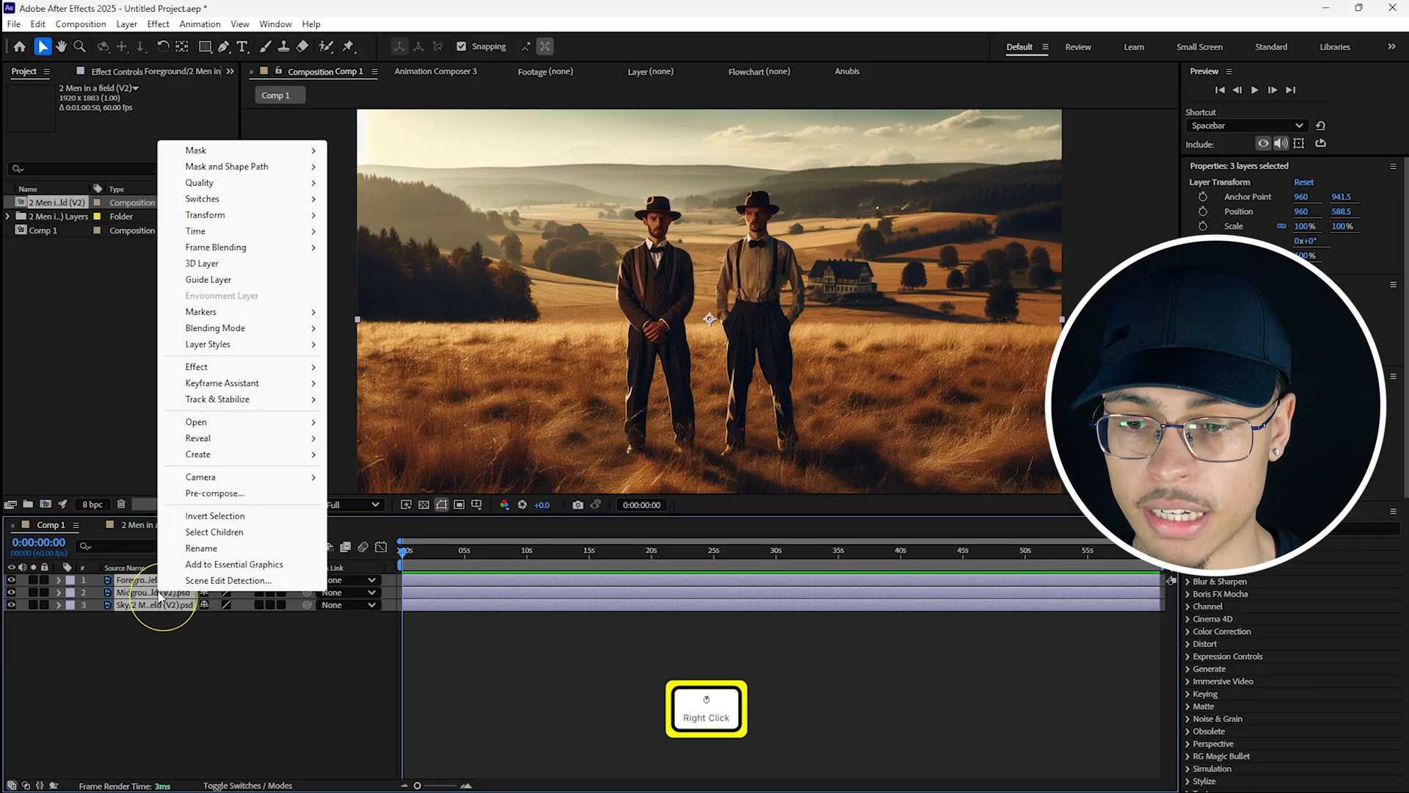
{"action": "left_click", "coordinate": [209, 263]}
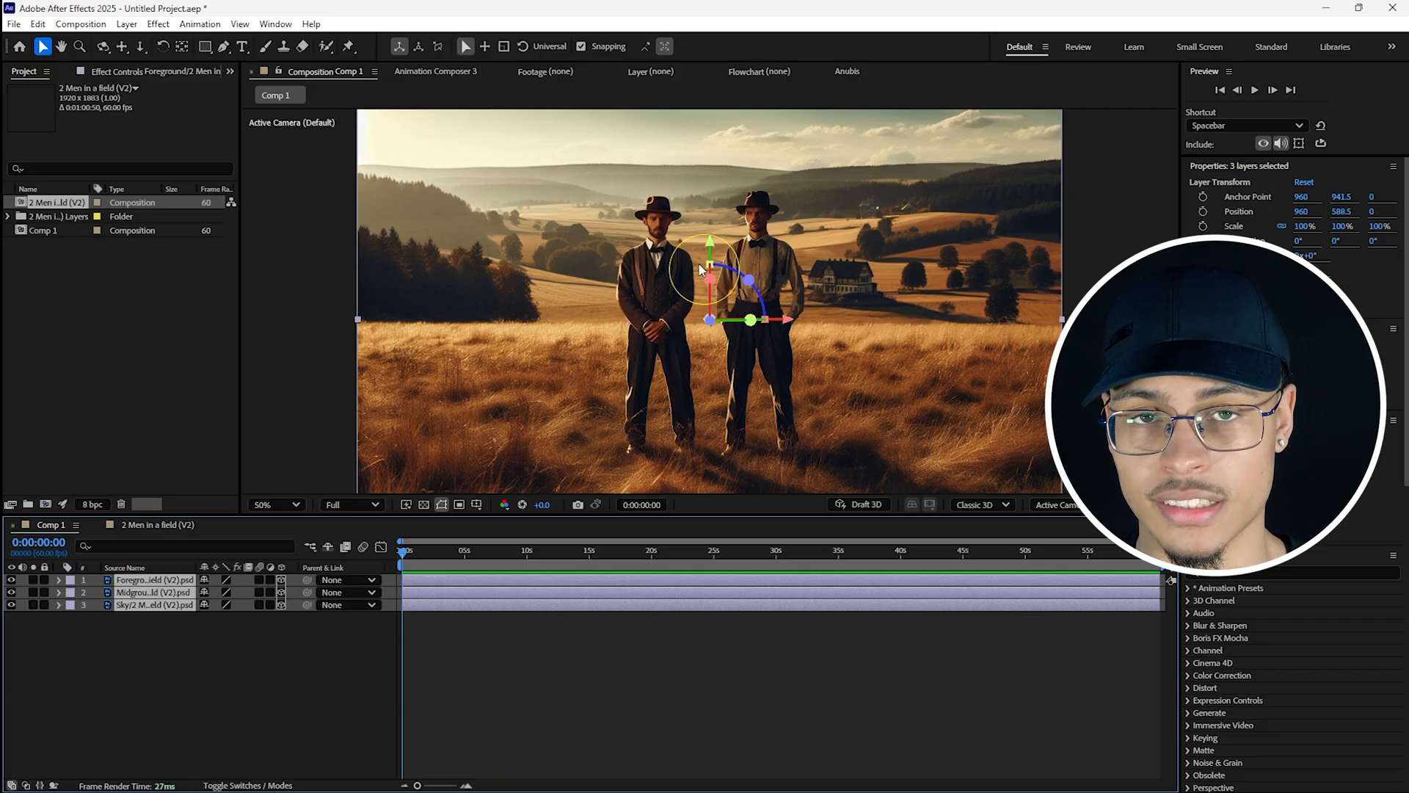
{"action": "key", "text": "F2"}
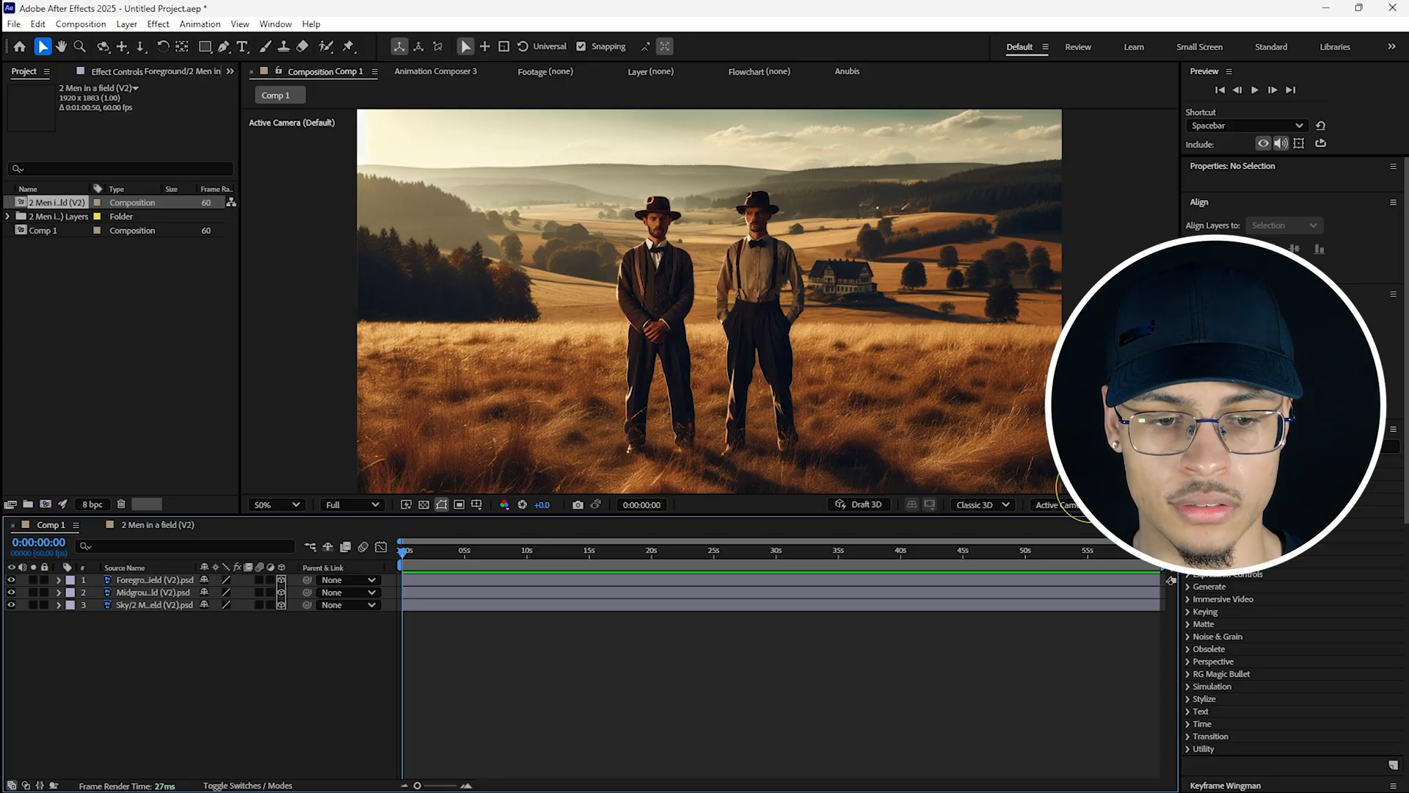
- Switch the composition's 3D view from Active Camera to Custom View 1 to see the whole layer stack at an angle
{"action": "left_click", "coordinate": [1060, 504]}
{"action": "left_click", "coordinate": [741, 373]}
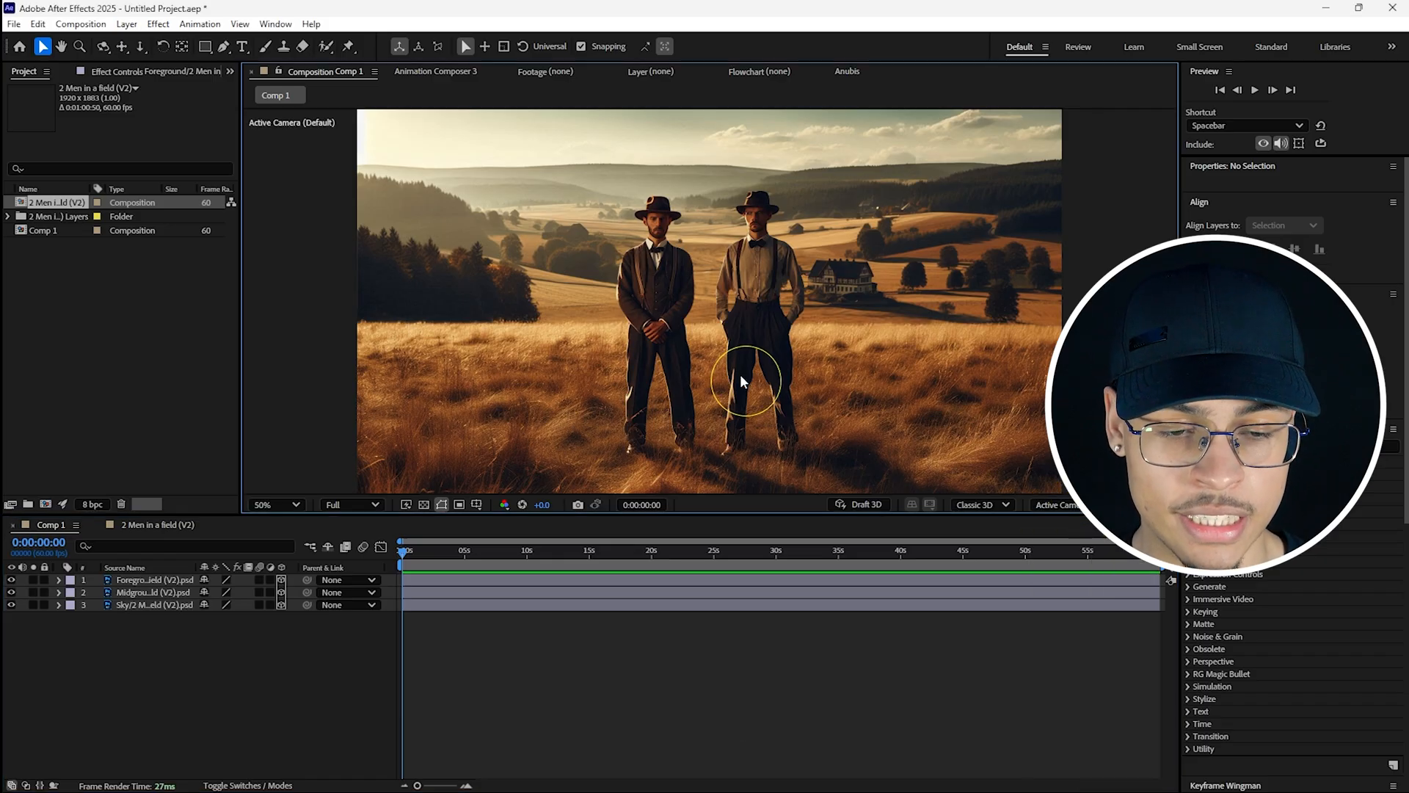
{"action": "left_click", "coordinate": [1044, 504]}
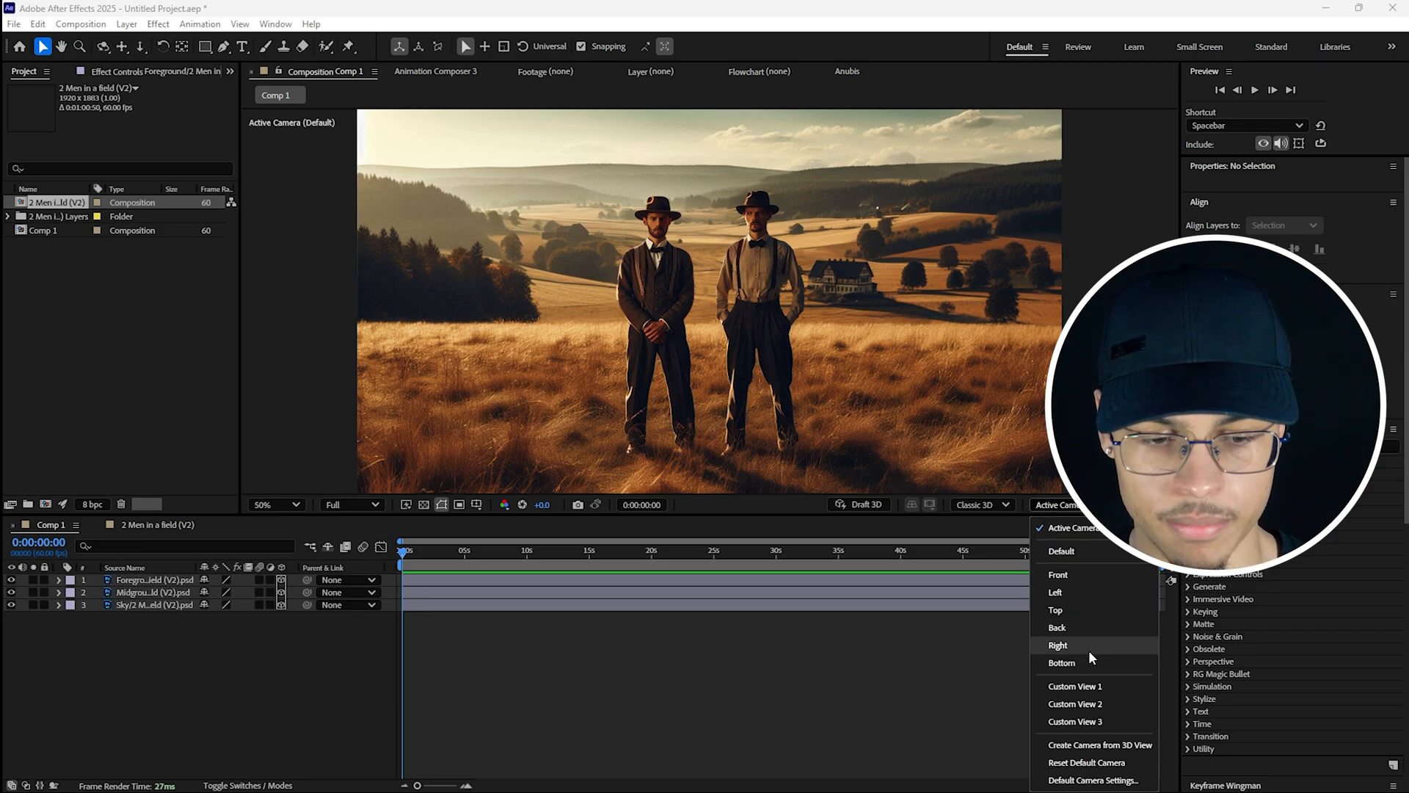
{"action": "left_click", "coordinate": [1054, 505]}
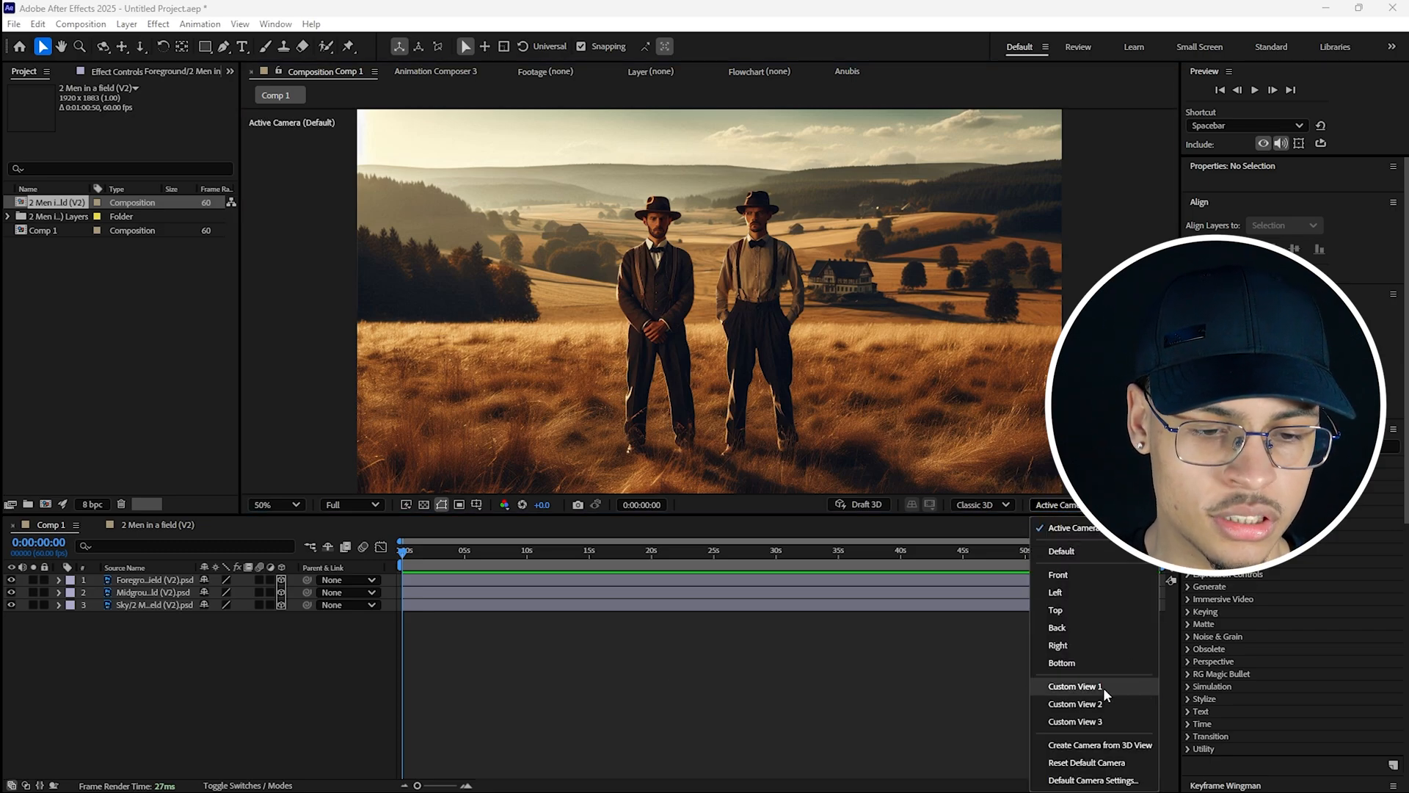
{"action": "left_click", "coordinate": [1103, 687]}
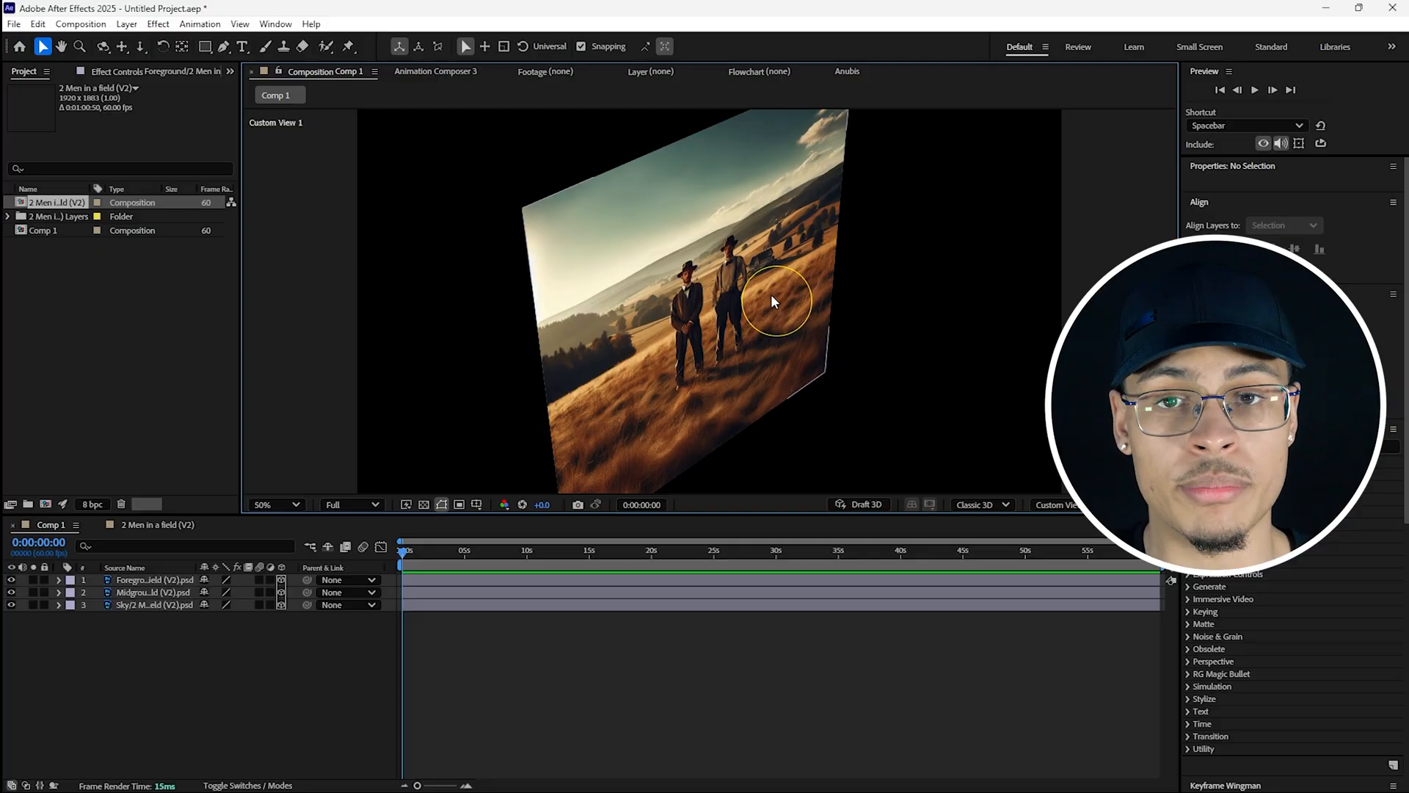
{"action": "scroll", "coordinate": [841, 356], "scroll_direction": "down", "scroll_amount": 2}
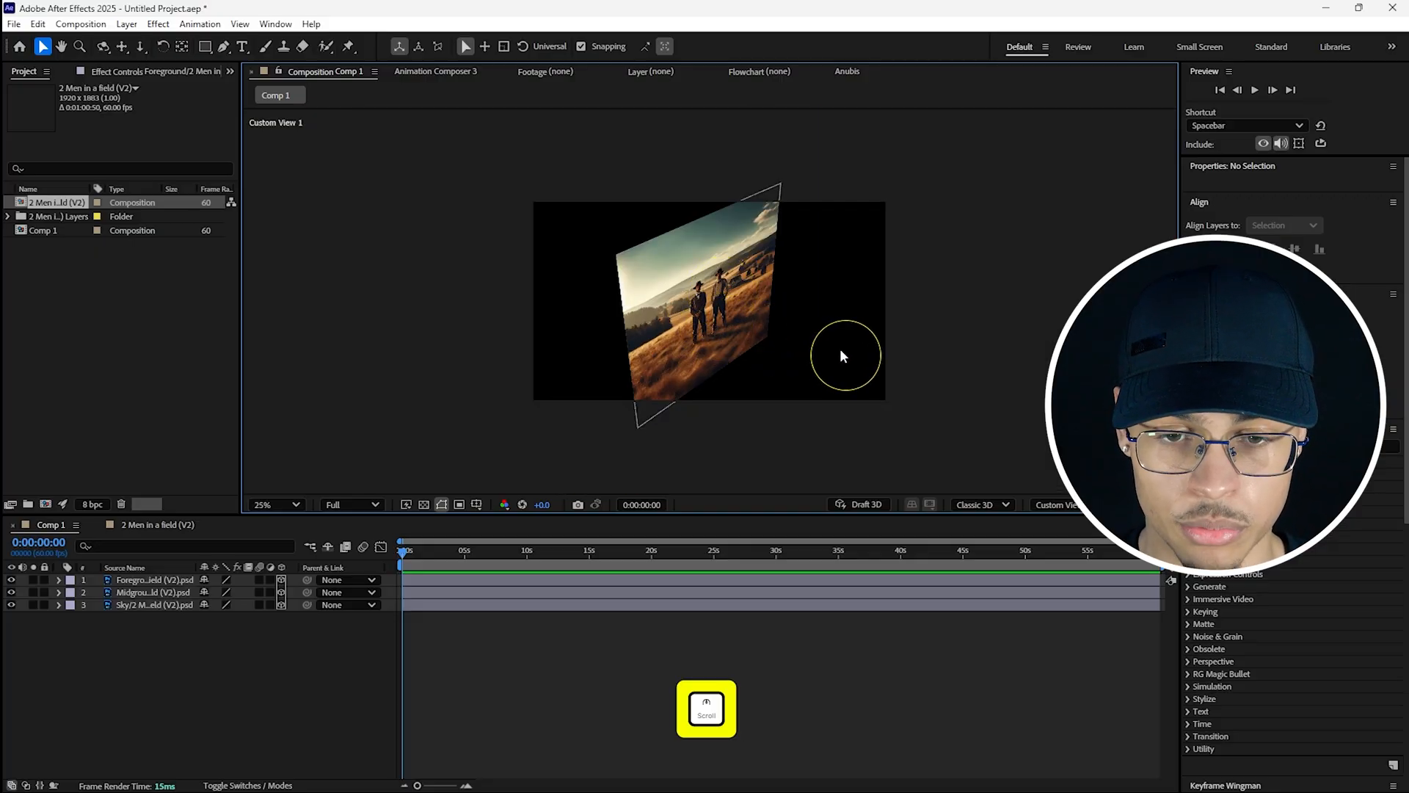
- Add a new Two-Node camera named Camera 1 to the composition, with Depth of Field off
{"action": "right_click", "coordinate": [210, 671]}
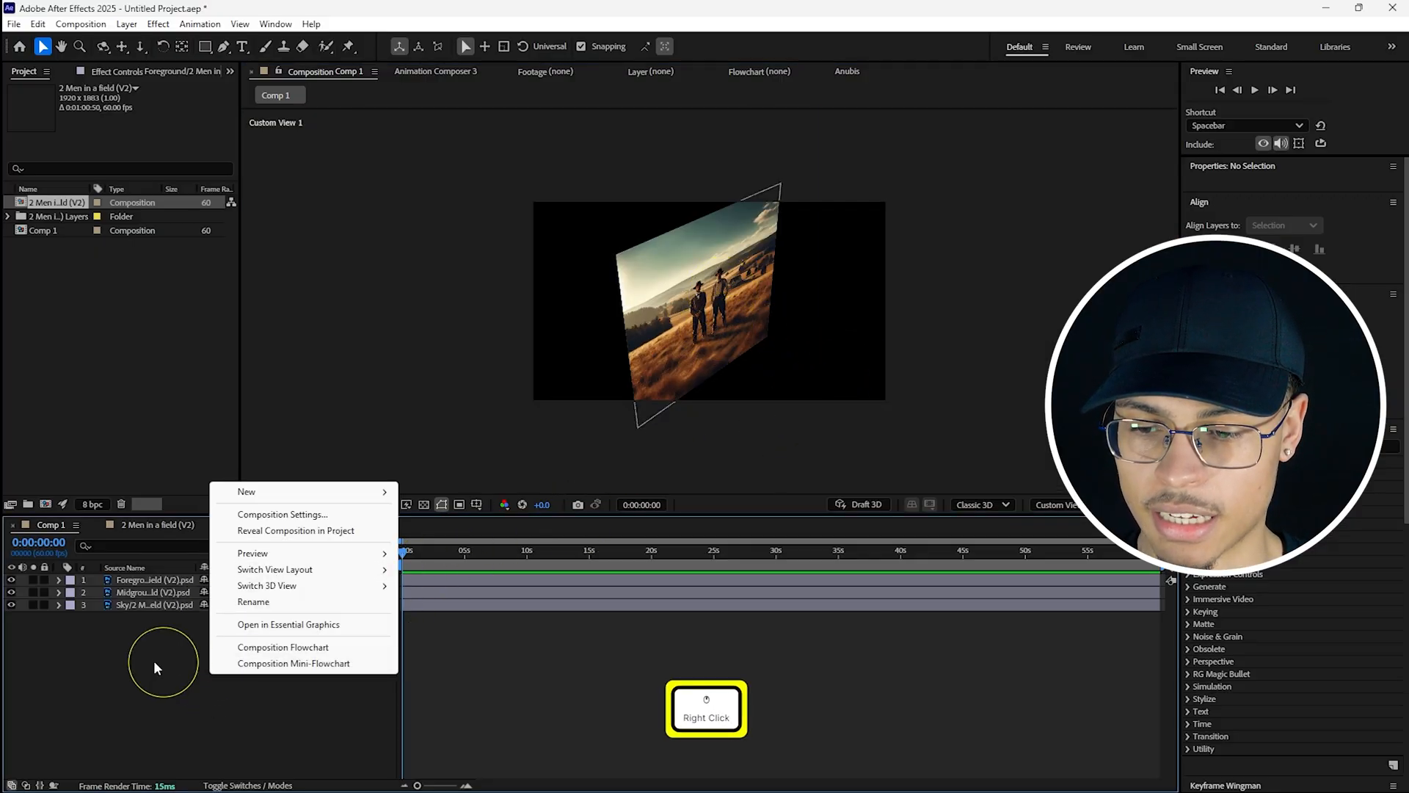
{"action": "right_click", "coordinate": [154, 666]}
{"action": "right_click", "coordinate": [223, 666]}
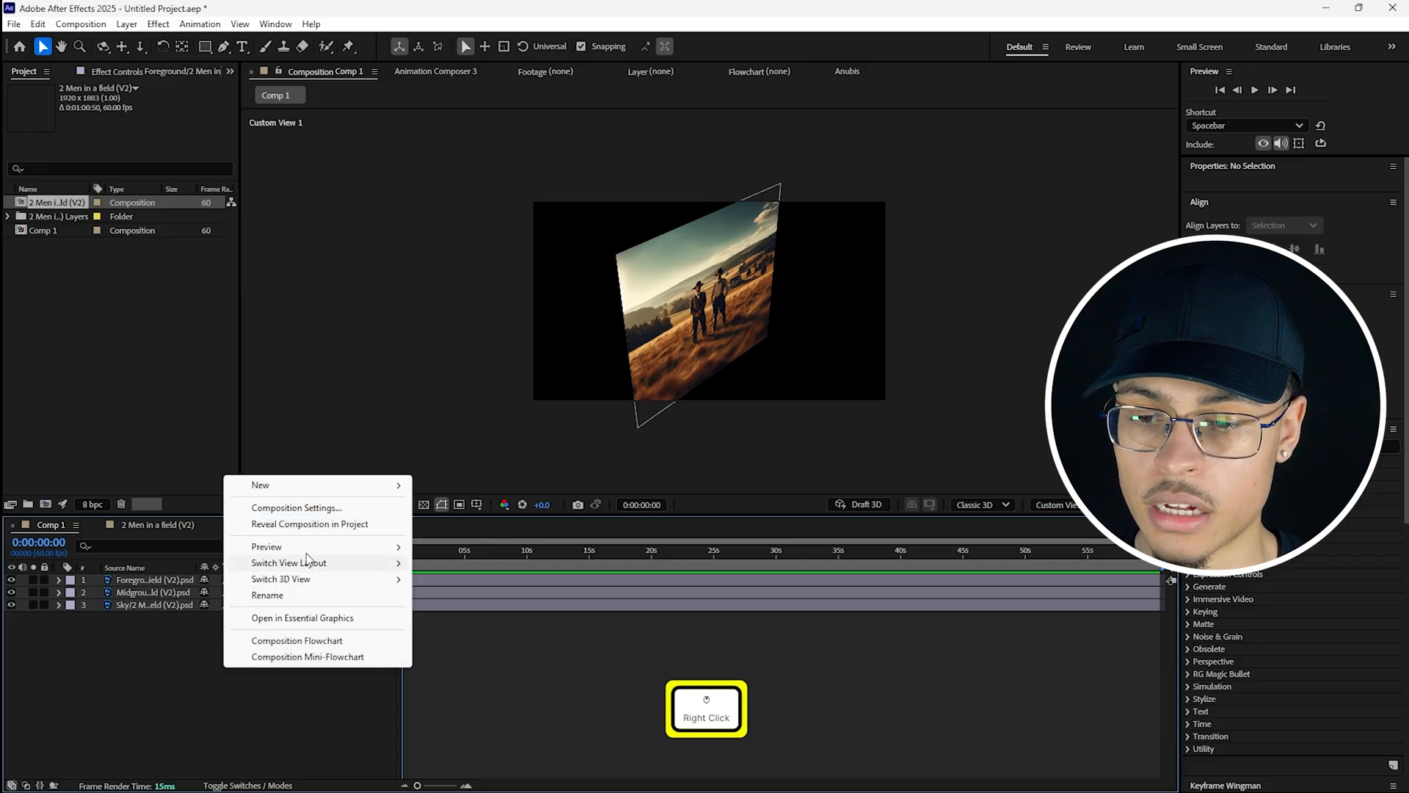
{"action": "left_click", "coordinate": [281, 486]}
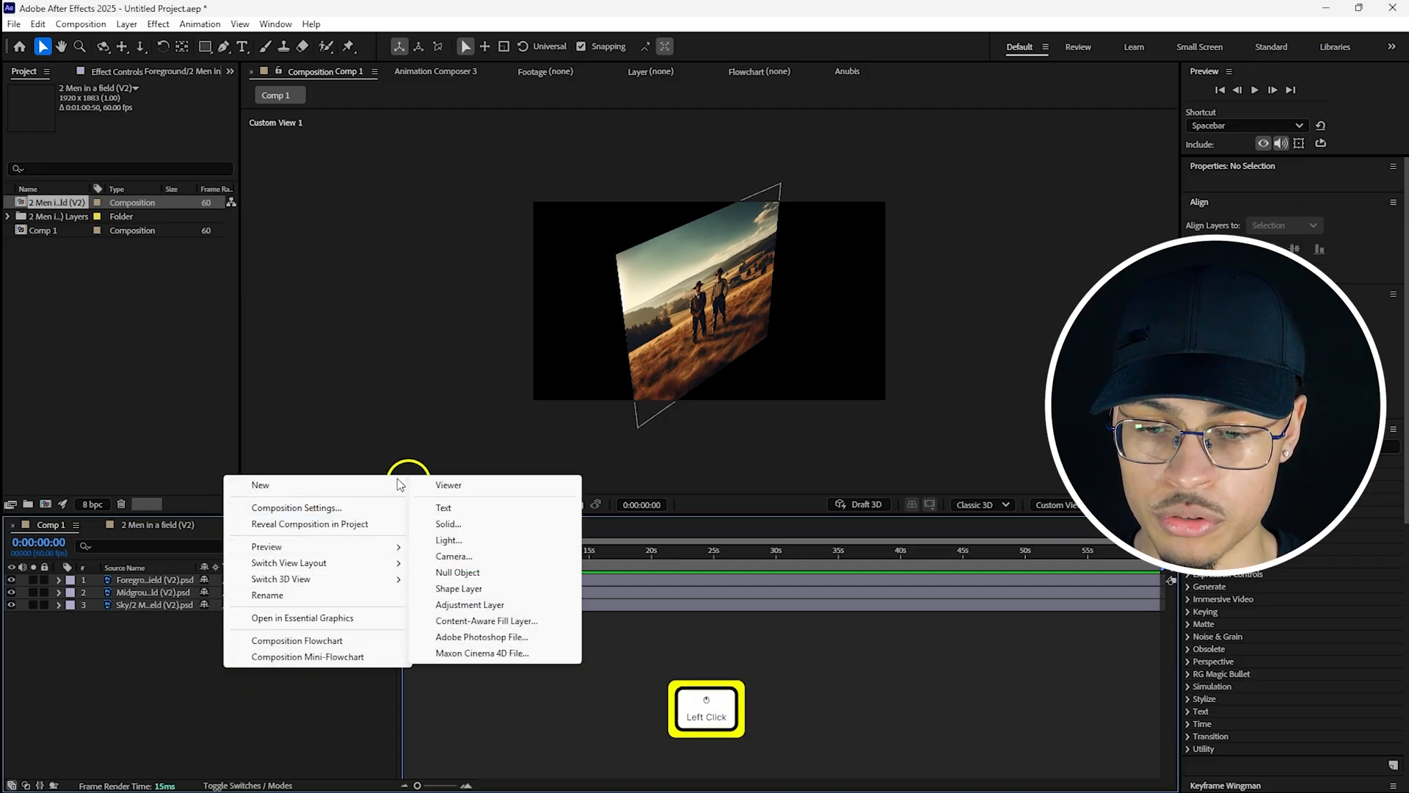
{"action": "left_click", "coordinate": [477, 561]}
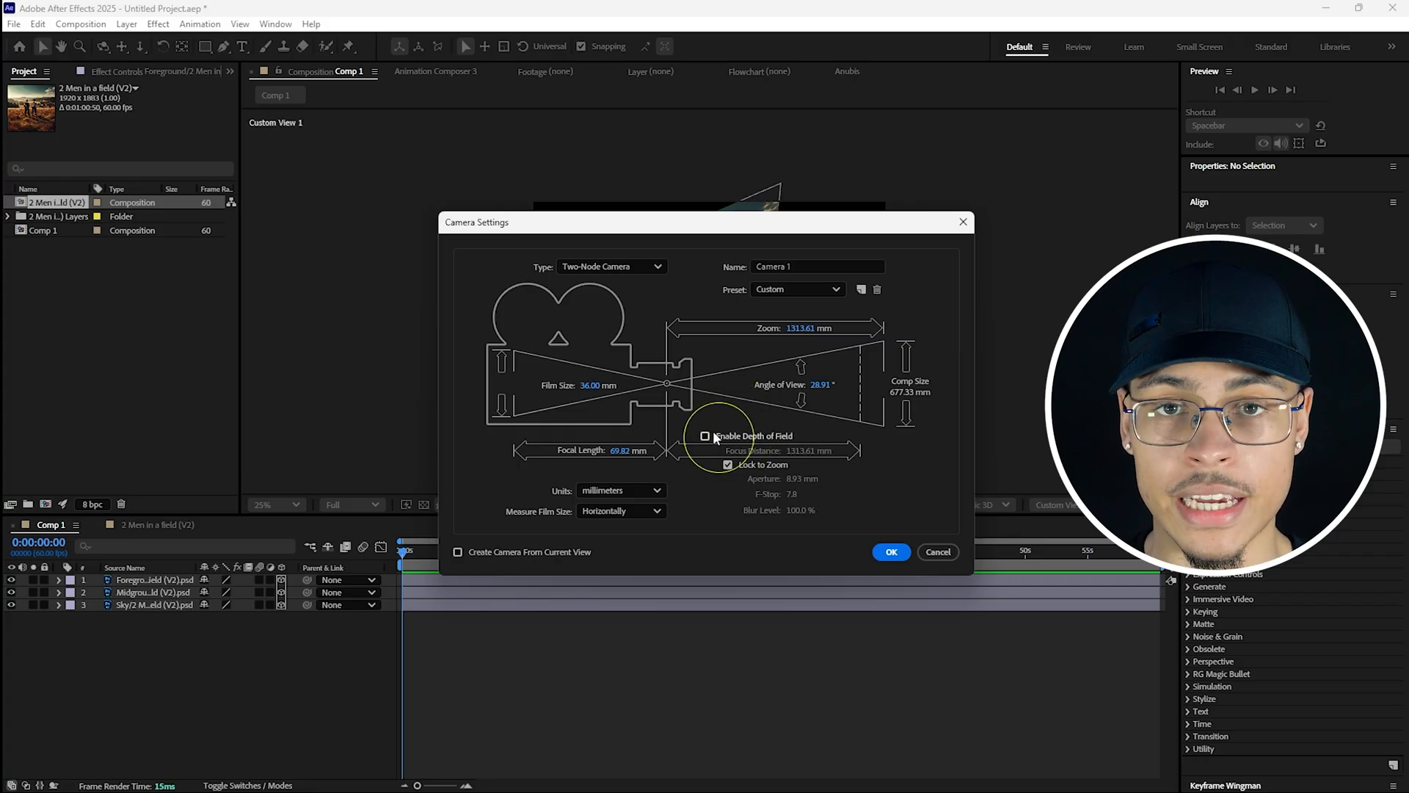
{"action": "left_click", "coordinate": [587, 266]}
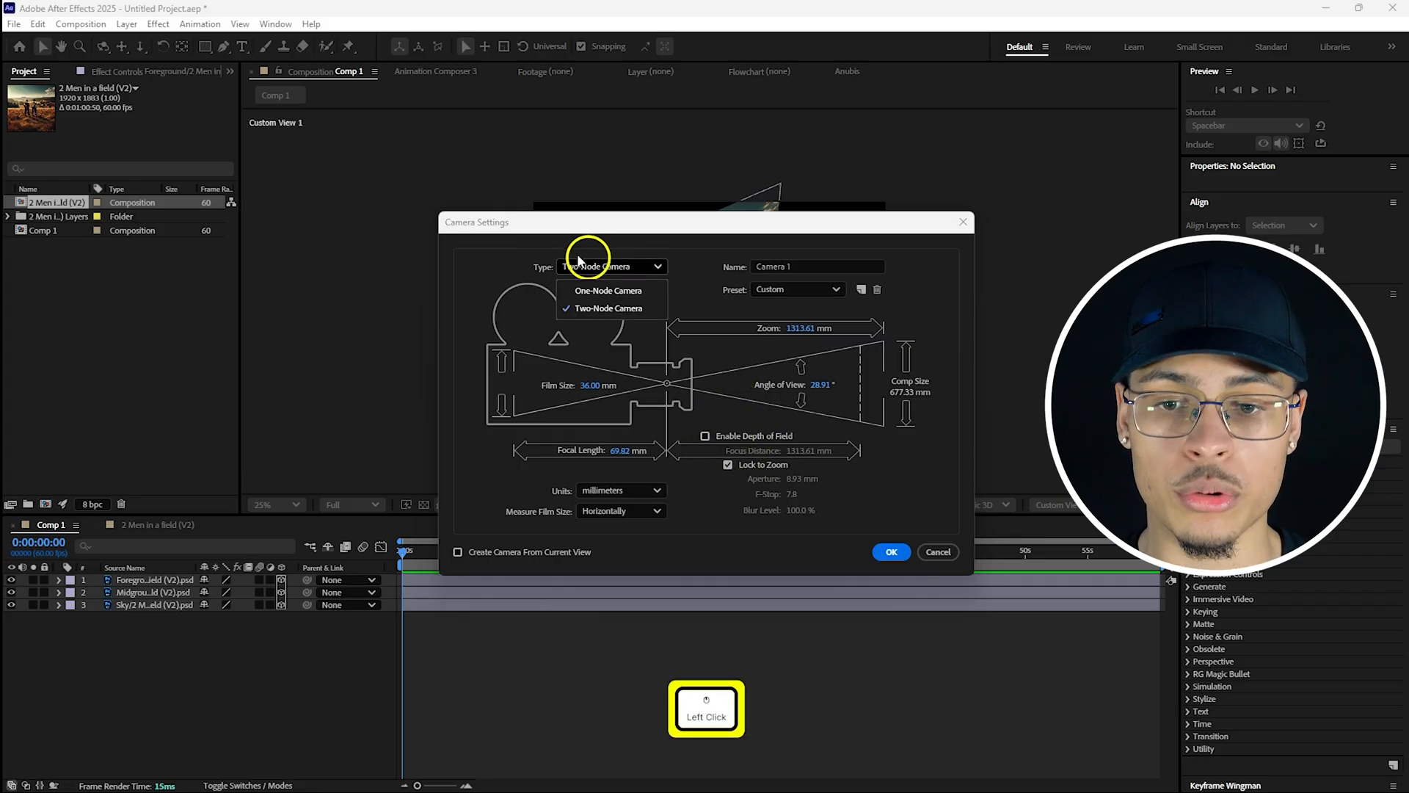
{"action": "left_click", "coordinate": [611, 308]}
{"action": "key", "text": "Return"}
- Try pulling the Foreground layer toward the camera along Z to about -681 in the angled view
{"action": "key", "text": "h"}
{"action": "left_click_drag", "start_coordinate": [883, 332], "coordinate": [836, 268]}
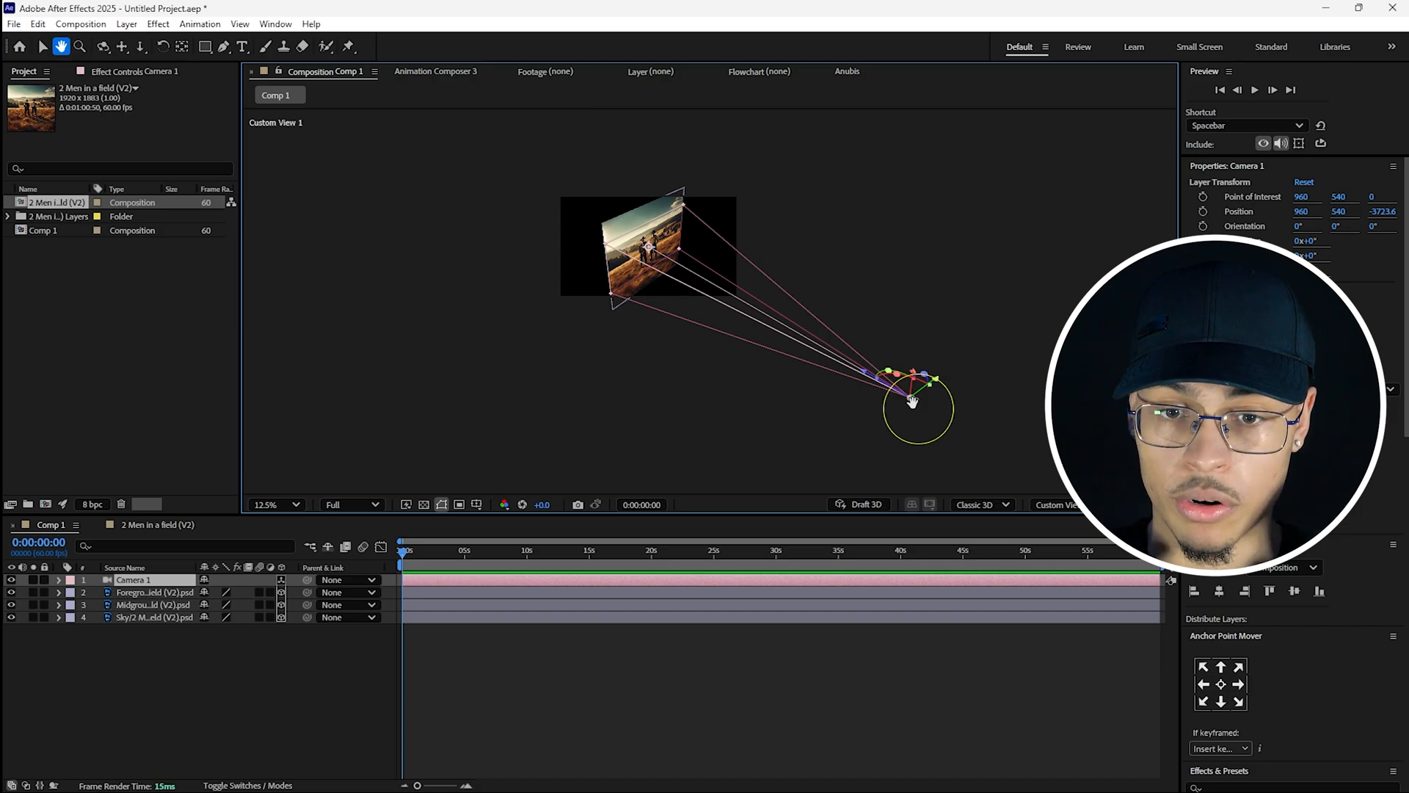
{"action": "scroll", "coordinate": [639, 242], "scroll_direction": "up", "scroll_amount": 2}
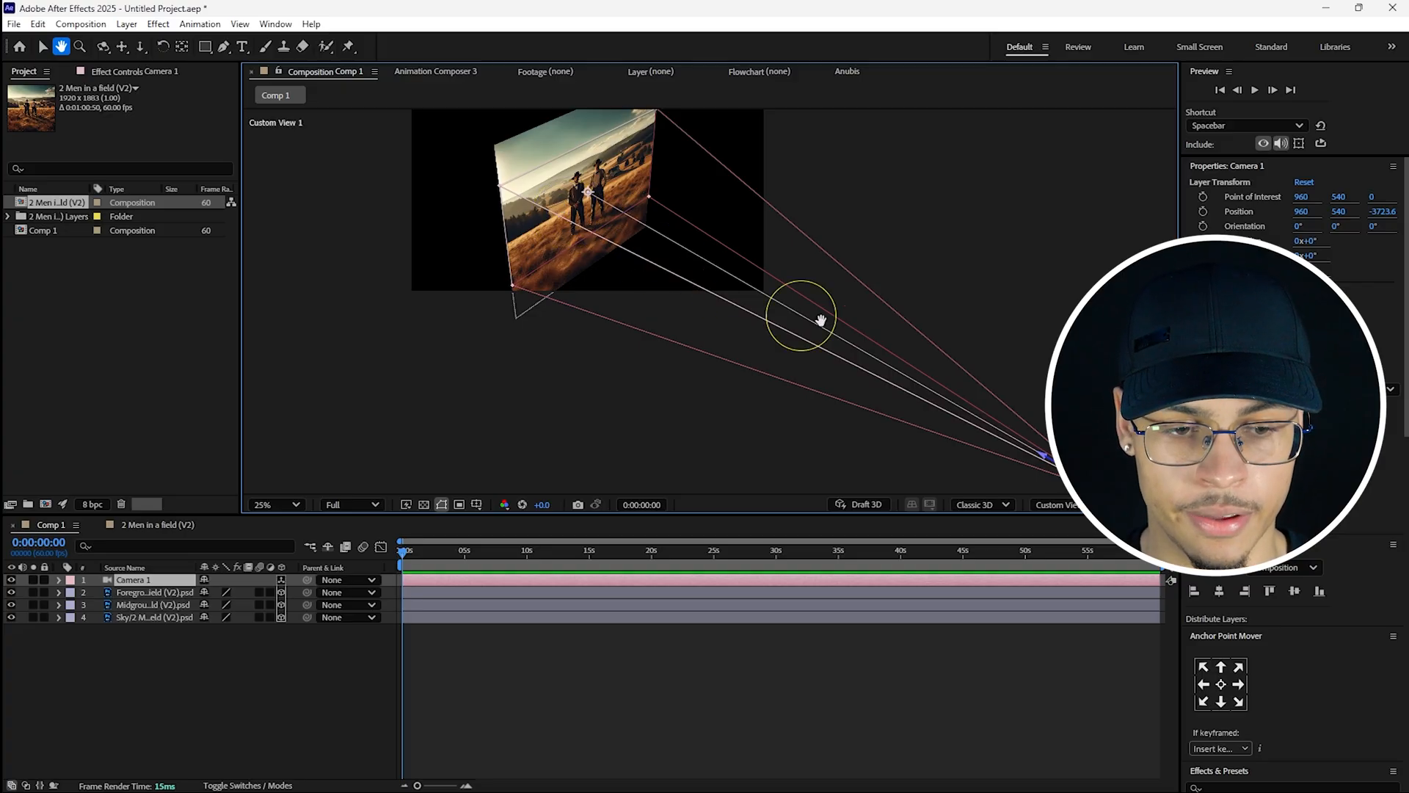
{"action": "scroll", "coordinate": [677, 202], "scroll_direction": "down", "scroll_amount": 2}
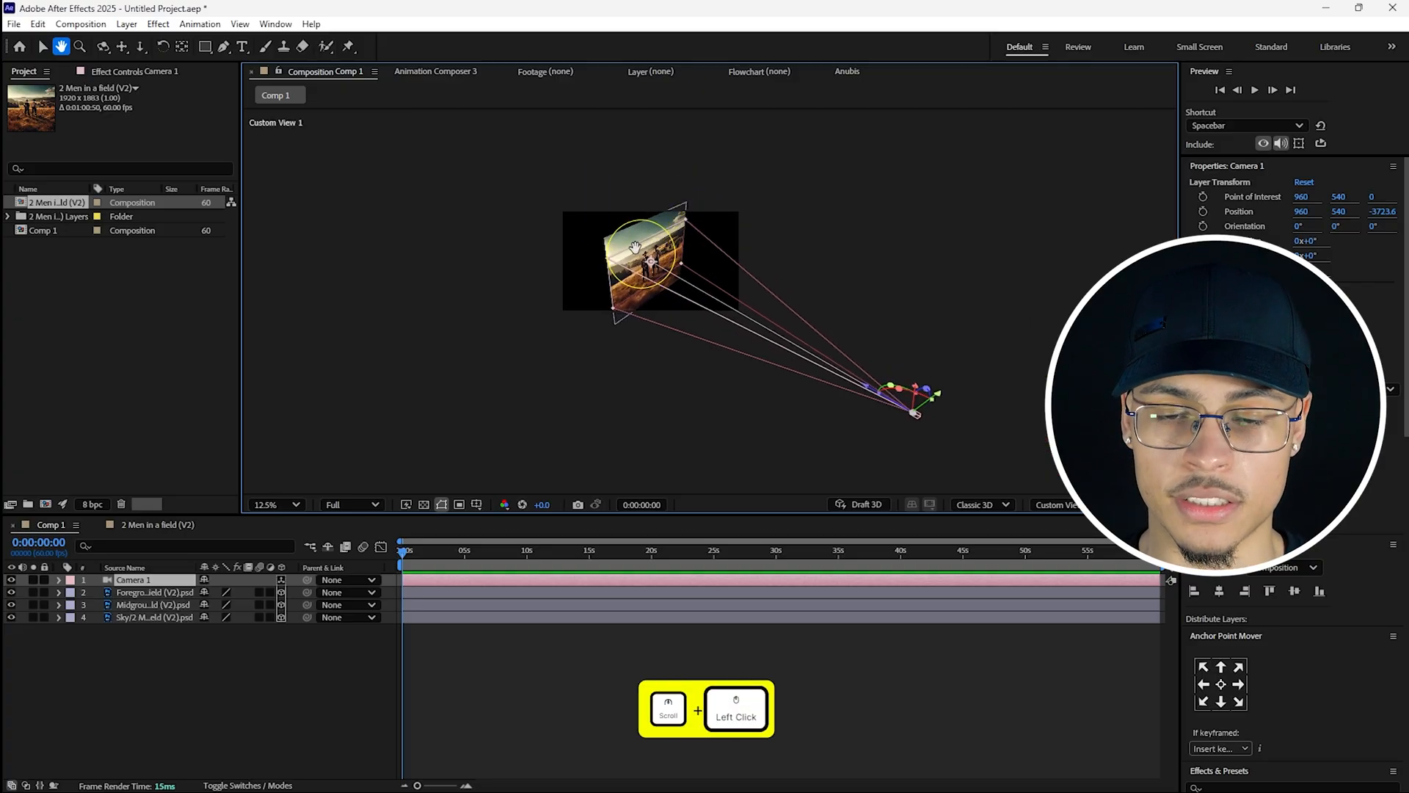
{"action": "scroll", "coordinate": [665, 220], "scroll_direction": "up", "scroll_amount": 2}
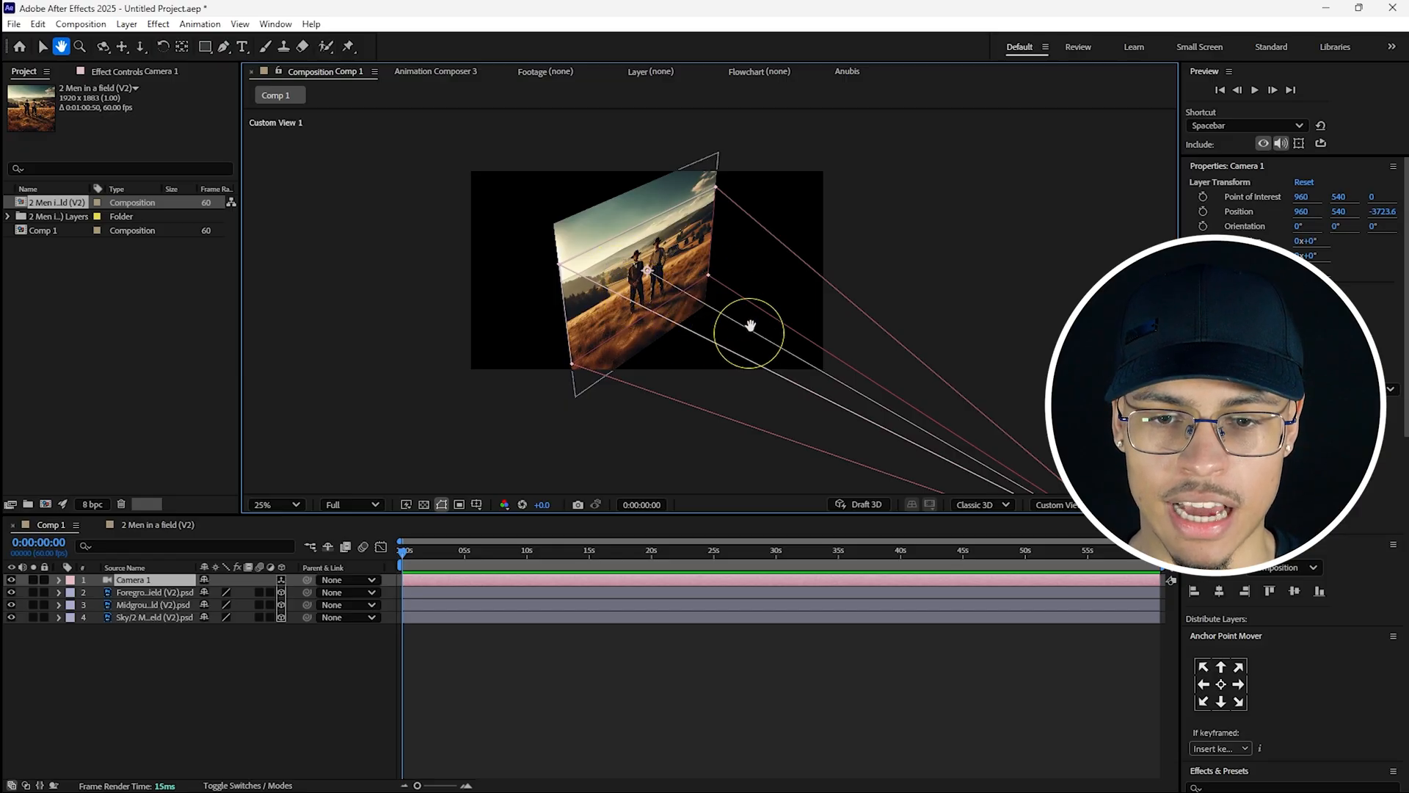
{"action": "key", "text": "v"}
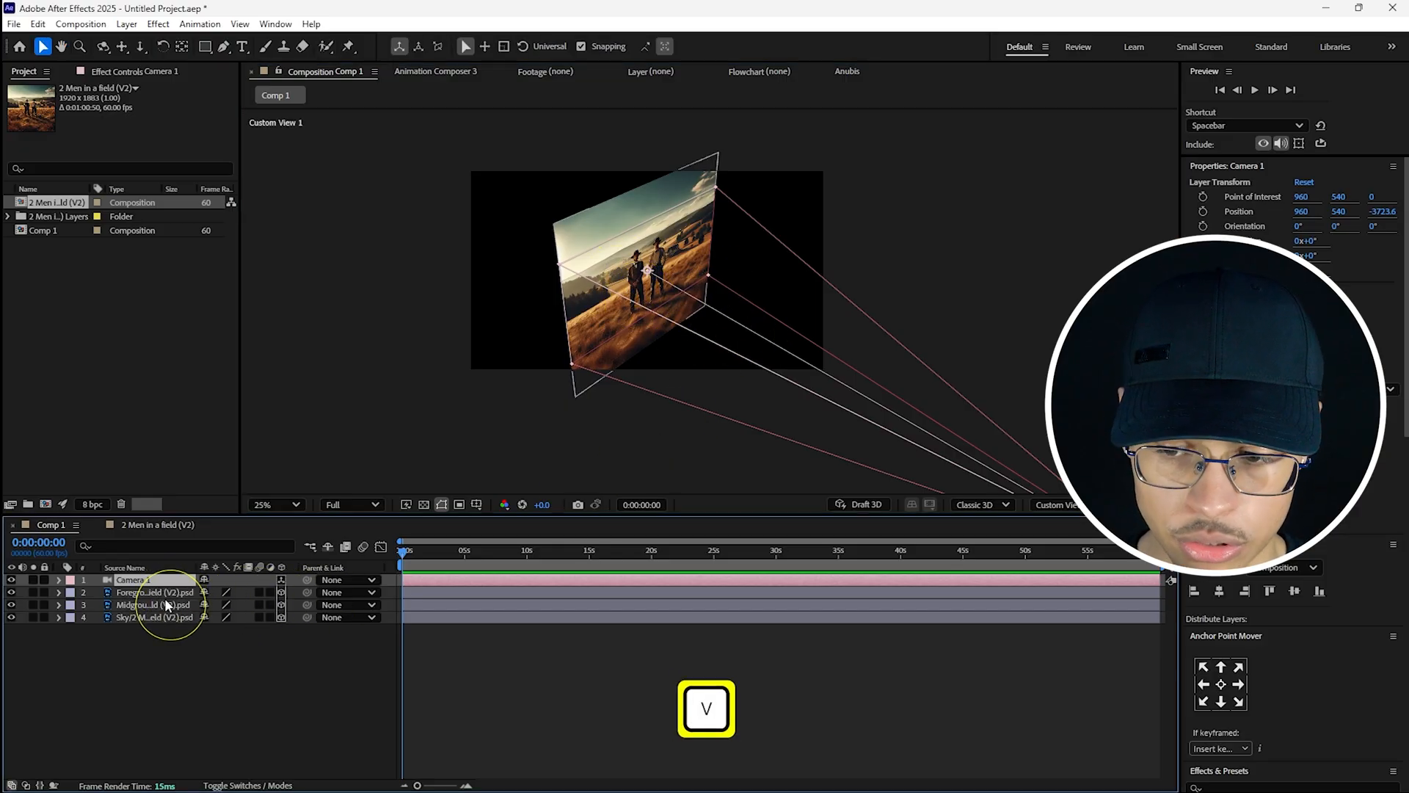
{"action": "left_click", "coordinate": [164, 594]}
{"action": "key", "text": "p"}
{"action": "left_click_drag", "start_coordinate": [247, 604], "coordinate": [220, 518]}
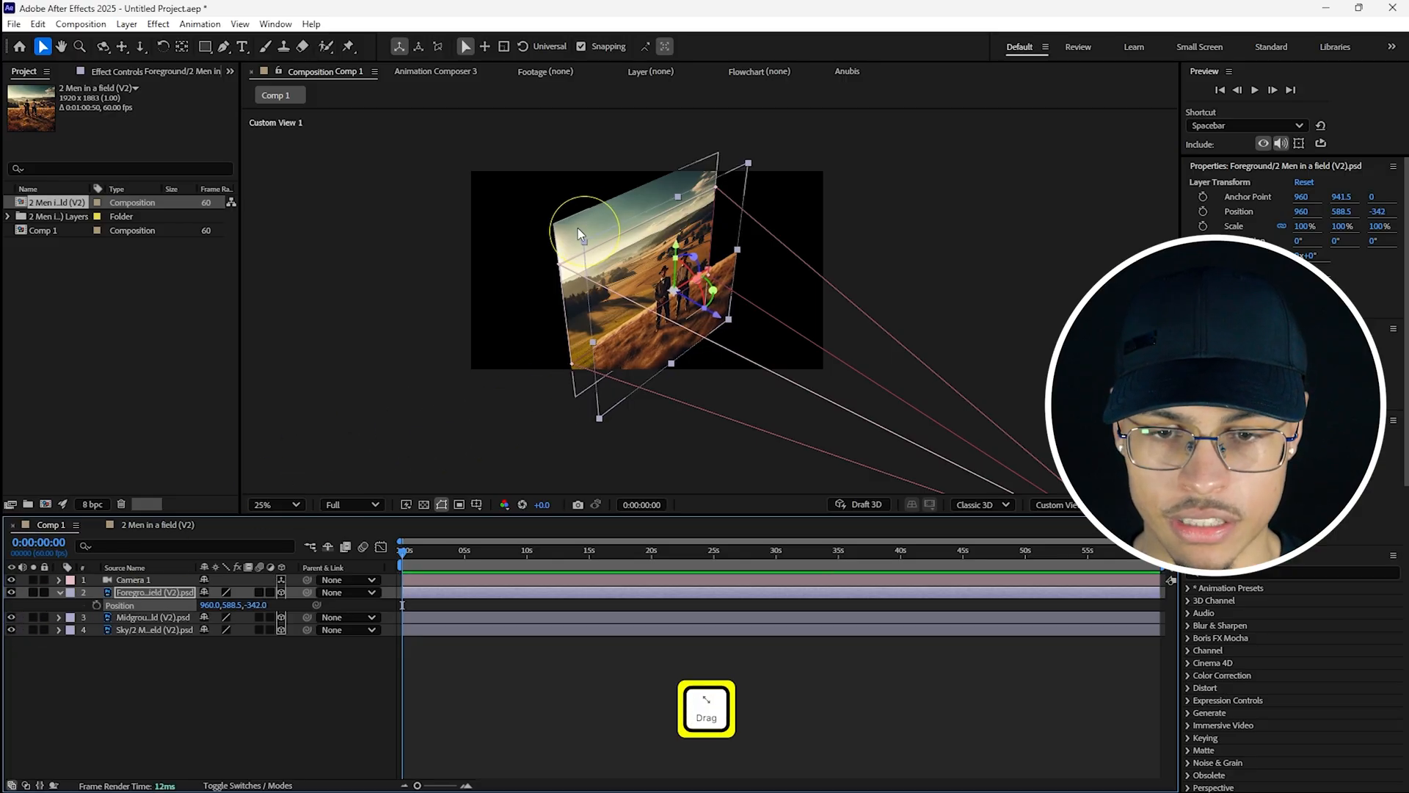
{"action": "scroll", "coordinate": [587, 250], "scroll_direction": "up", "scroll_amount": 2}
{"action": "left_click_drag", "start_coordinate": [258, 606], "coordinate": [10, 610]}
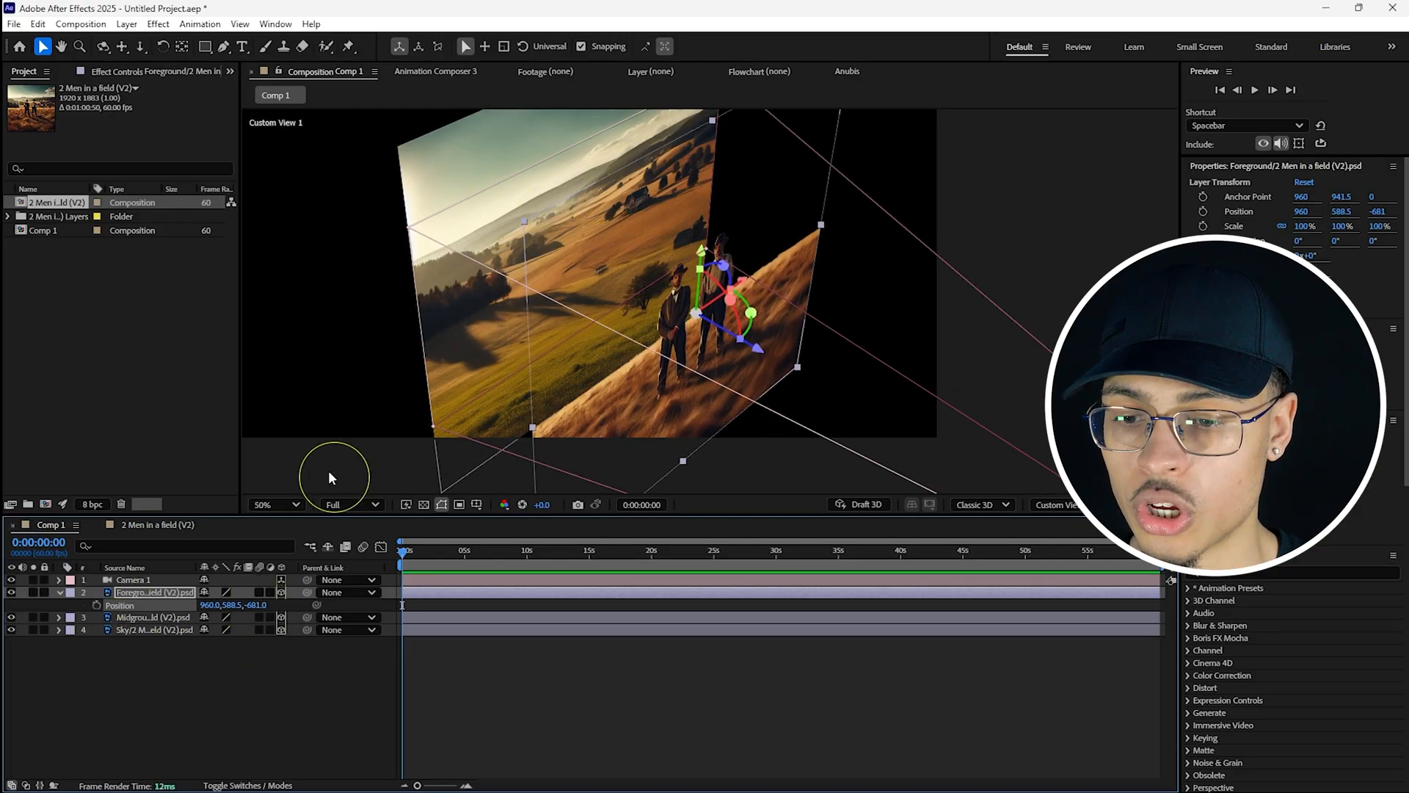
- Reset the Foreground layer's Position, set its Z value to -1000 and deselect the layer
{"action": "right_click", "coordinate": [255, 604]}
{"action": "left_click", "coordinate": [293, 512]}
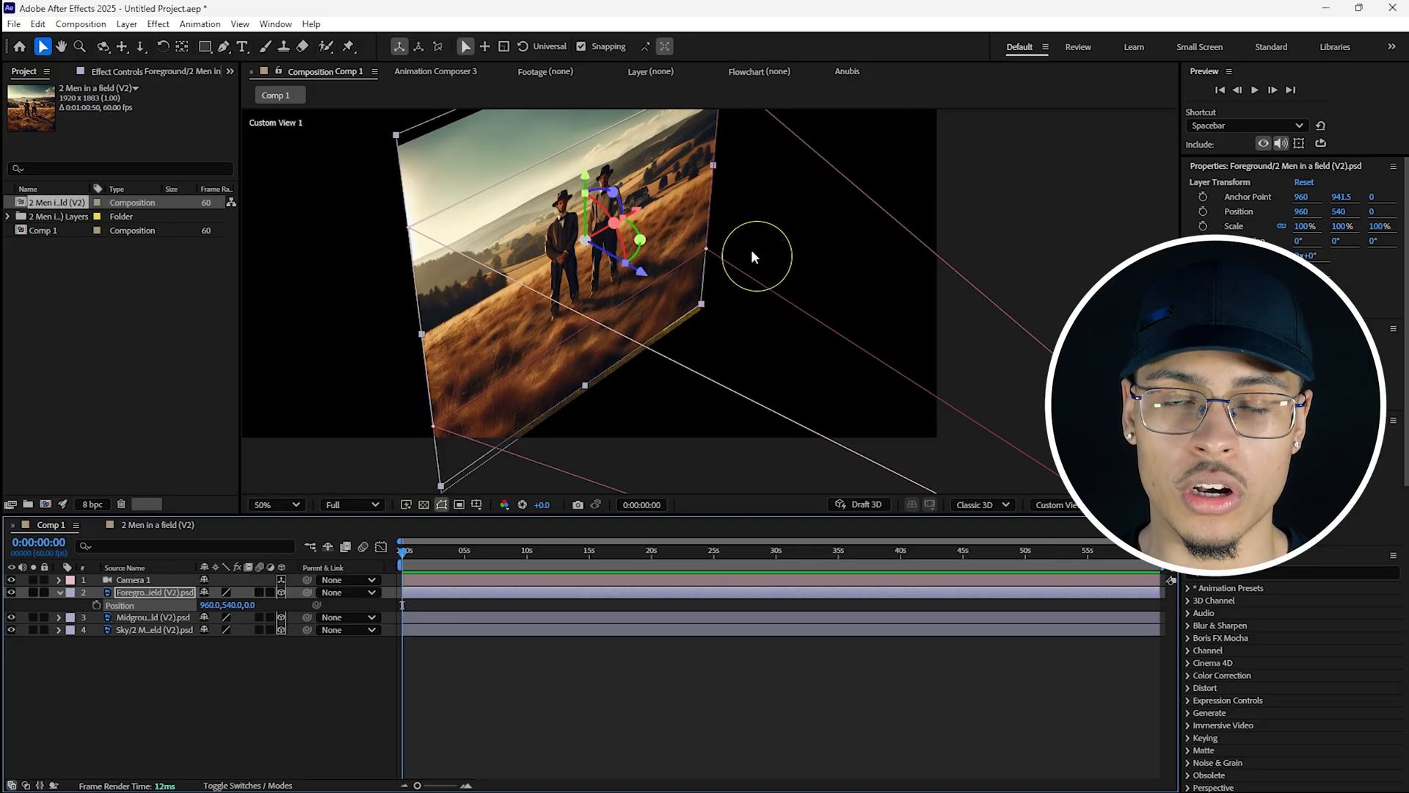
{"action": "scroll", "coordinate": [686, 368], "scroll_direction": "down", "scroll_amount": 2}
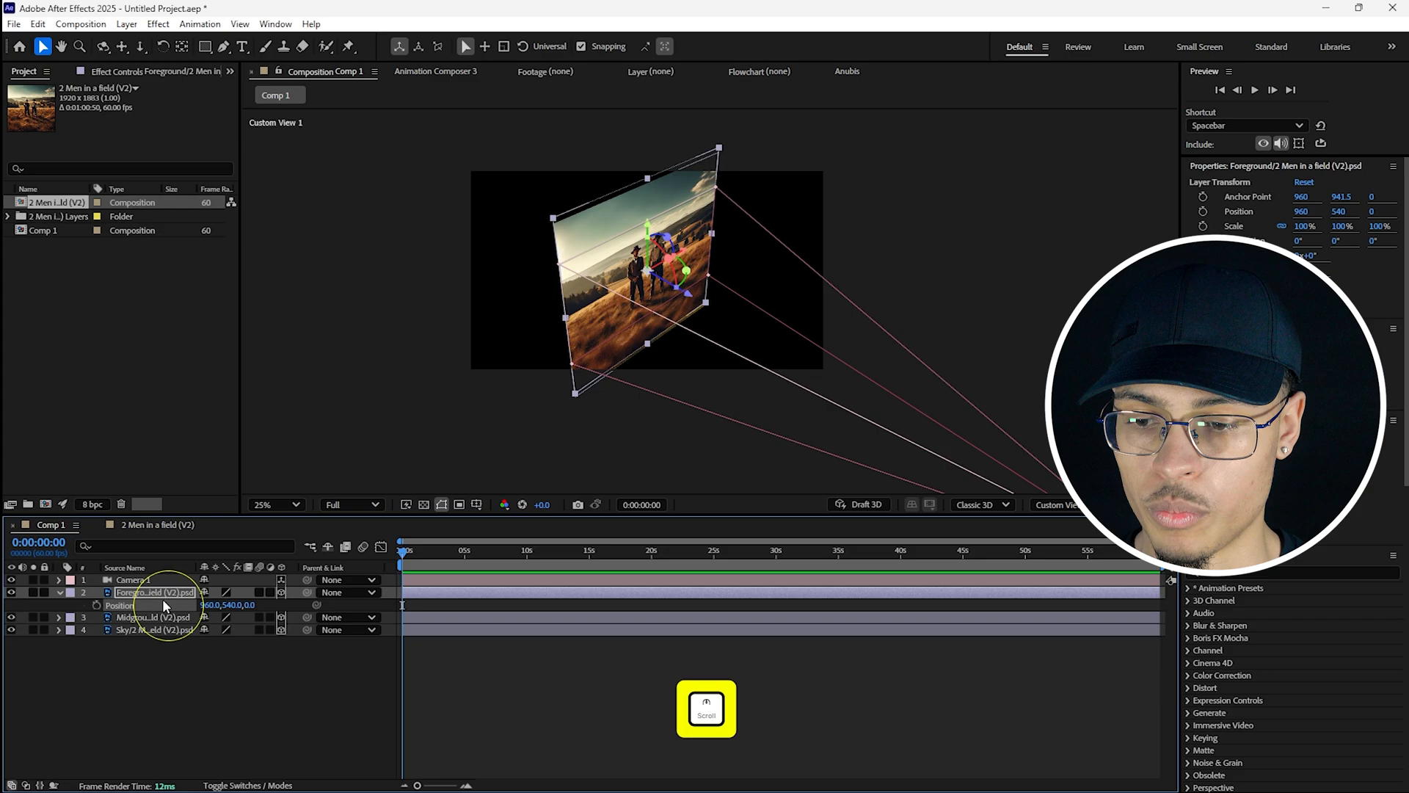
{"action": "left_click", "coordinate": [166, 595]}
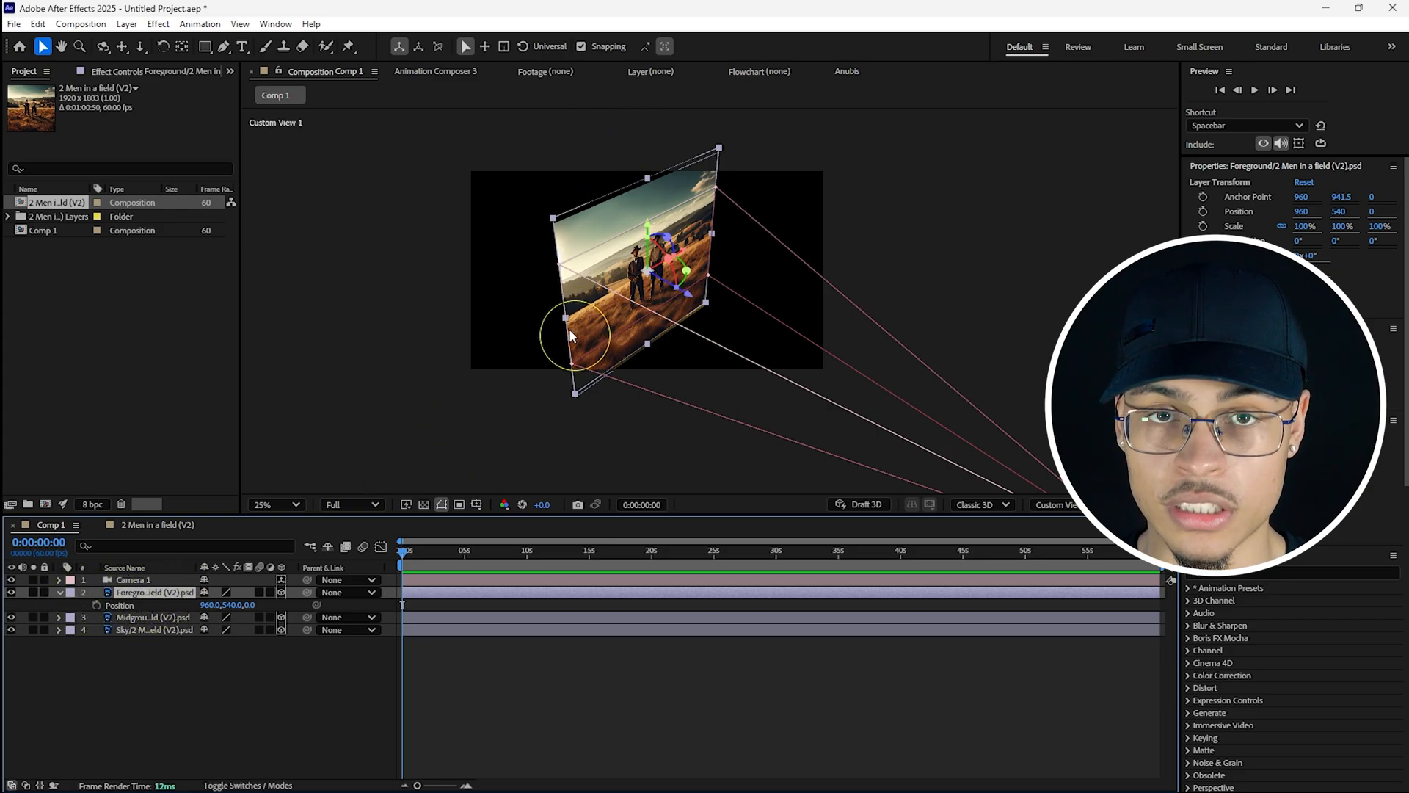
{"action": "left_click", "coordinate": [252, 606]}
{"action": "type", "text": "-1000"}
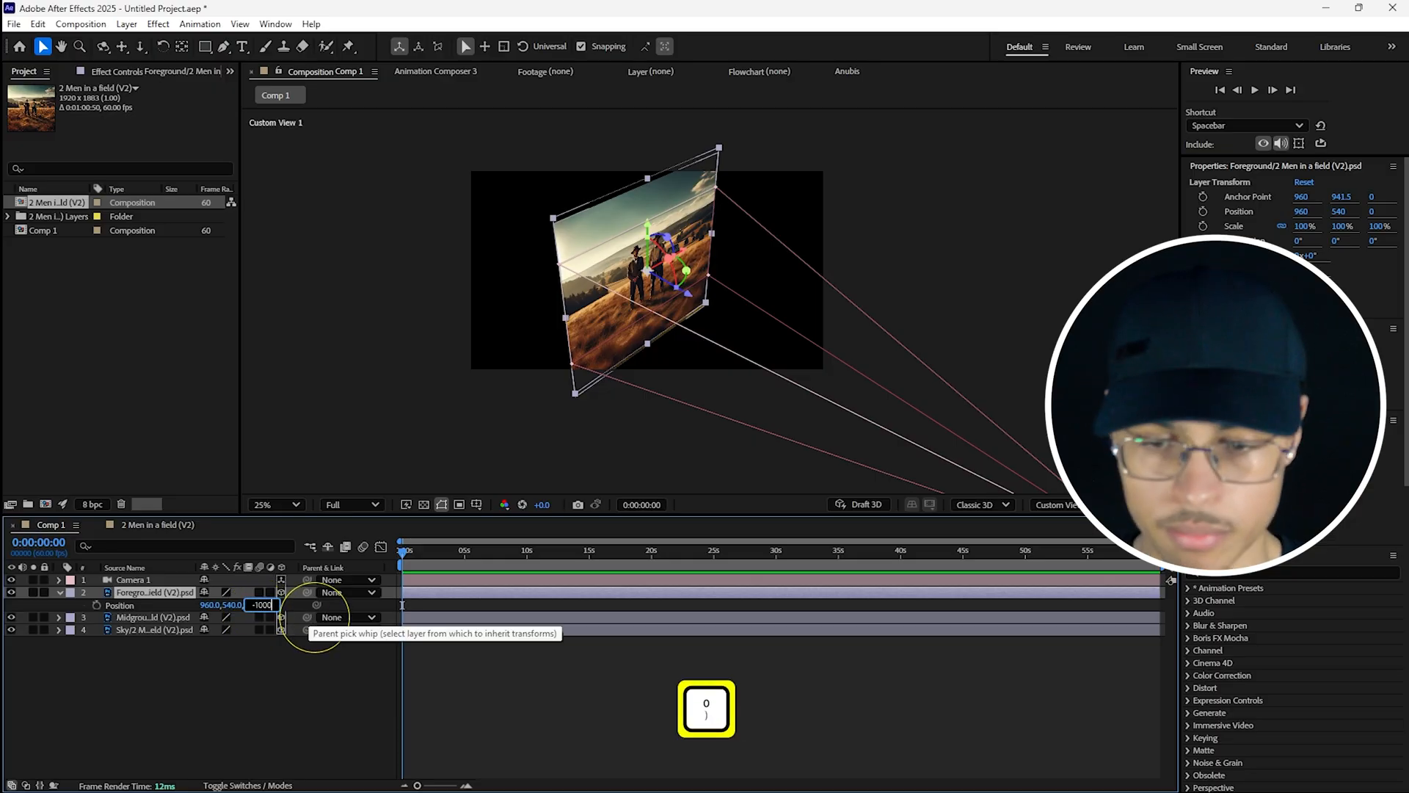
{"action": "key", "text": "Return"}
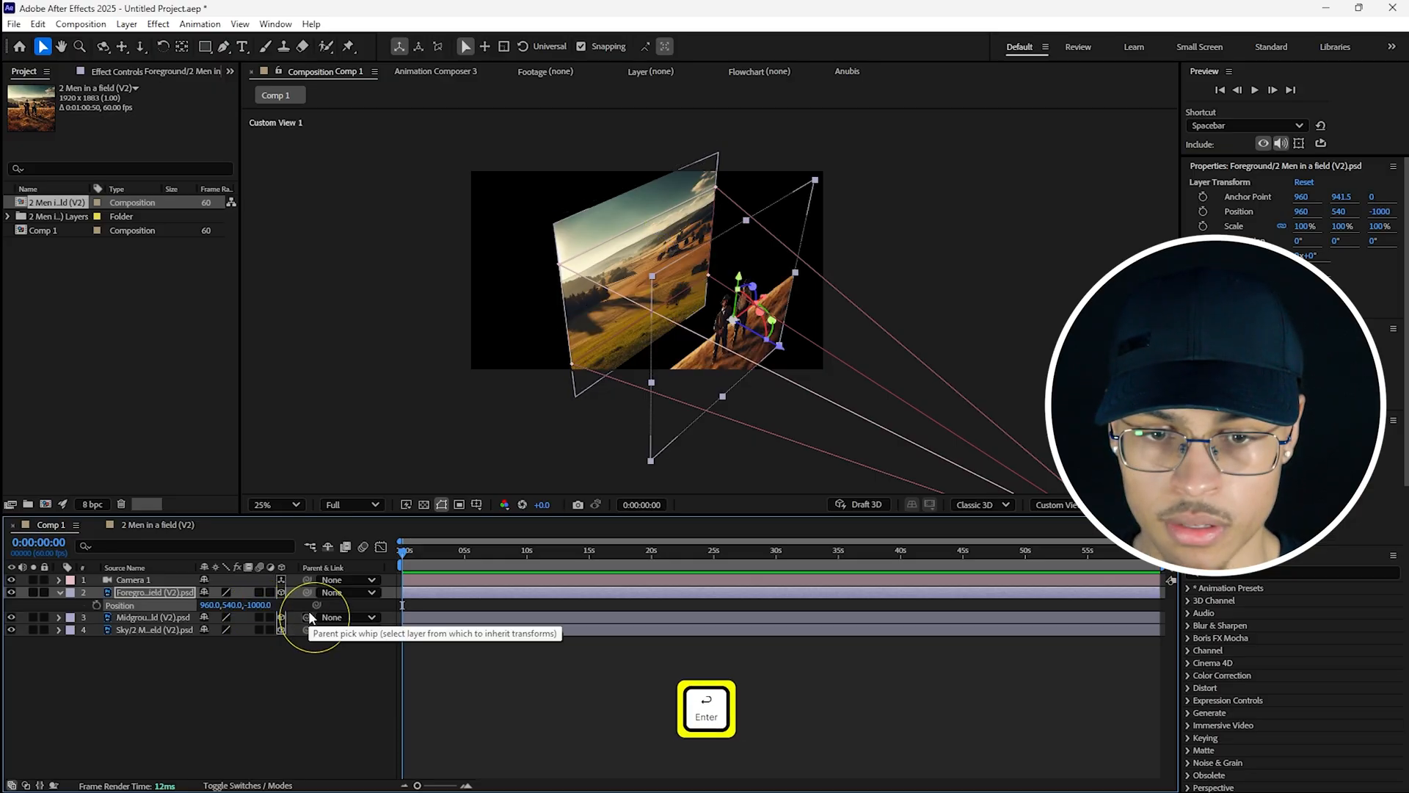
{"action": "left_click", "coordinate": [936, 276]}
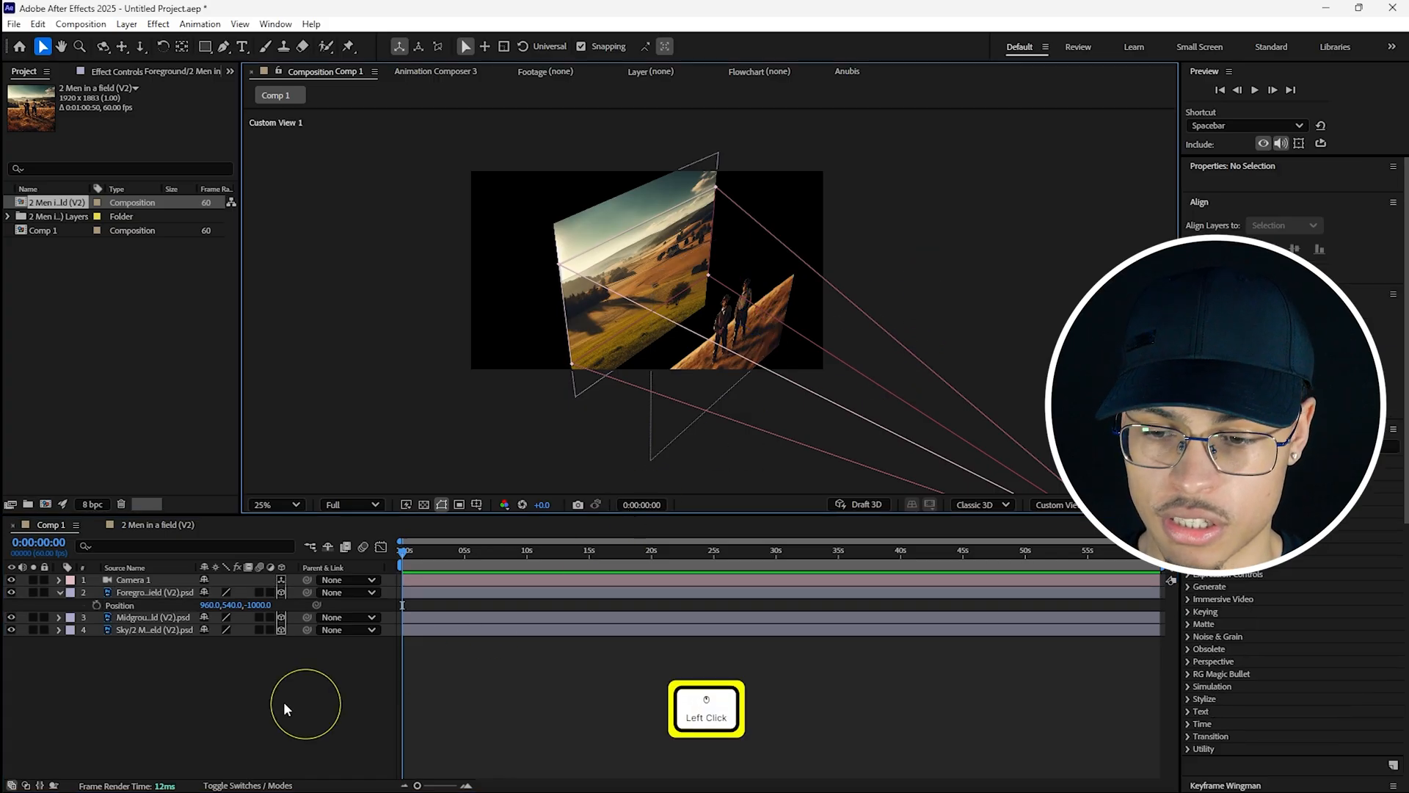
- Try a Z position of about -934 for the Foreground layer, restore it to -1000 and deselect
{"action": "mouse_move", "coordinate": [261, 608]}
{"action": "left_mouse_down"}
{"action": "mouse_move", "coordinate": [969, 591]}
{"action": "mouse_move", "coordinate": [726, 596]}
{"action": "mouse_move", "coordinate": [190, 569]}
{"action": "mouse_move", "coordinate": [276, 569]}
{"action": "mouse_move", "coordinate": [251, 598]}
{"action": "left_mouse_up"}
{"action": "left_click", "coordinate": [264, 604]}
{"action": "type", "text": "-10"}
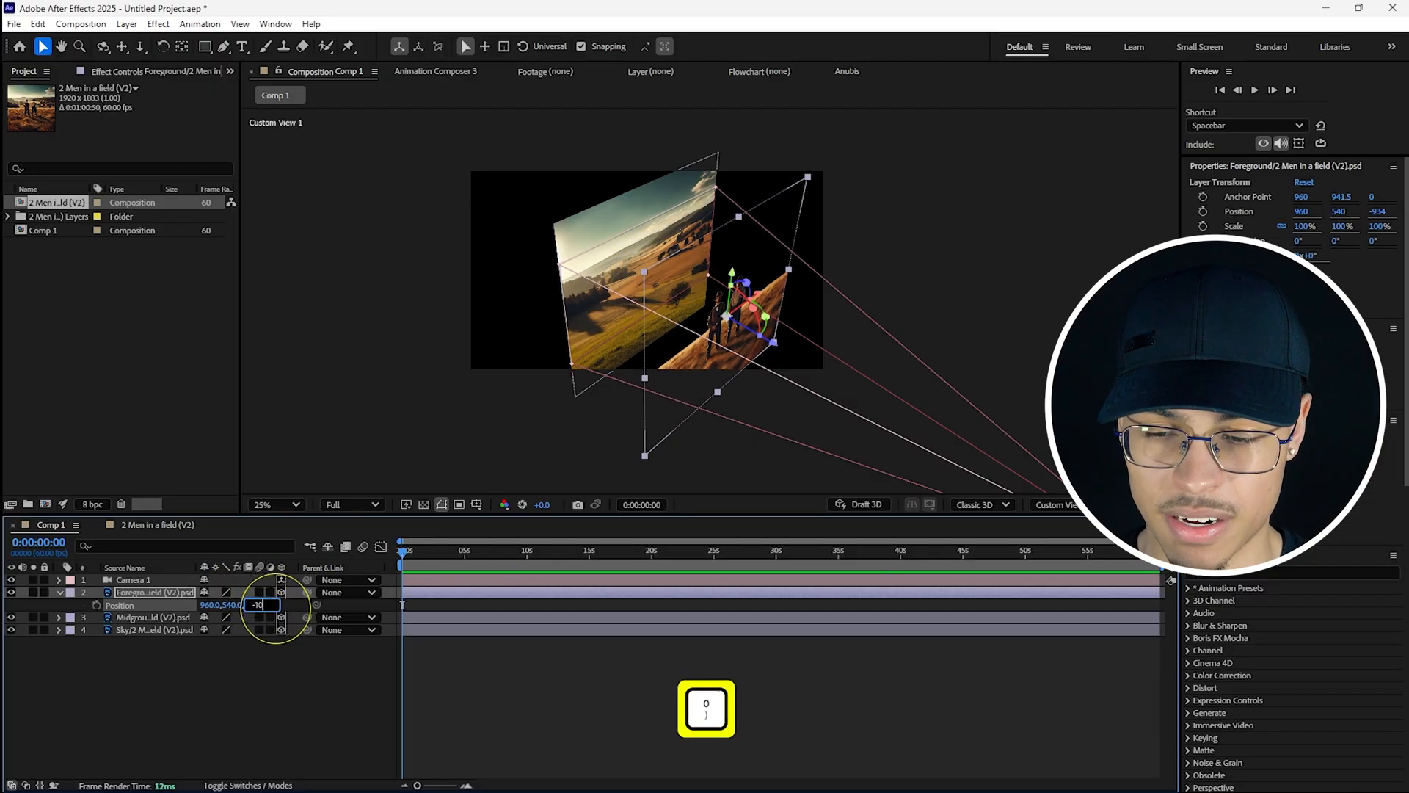
{"action": "type", "text": "00"}
{"action": "key", "text": "Return"}
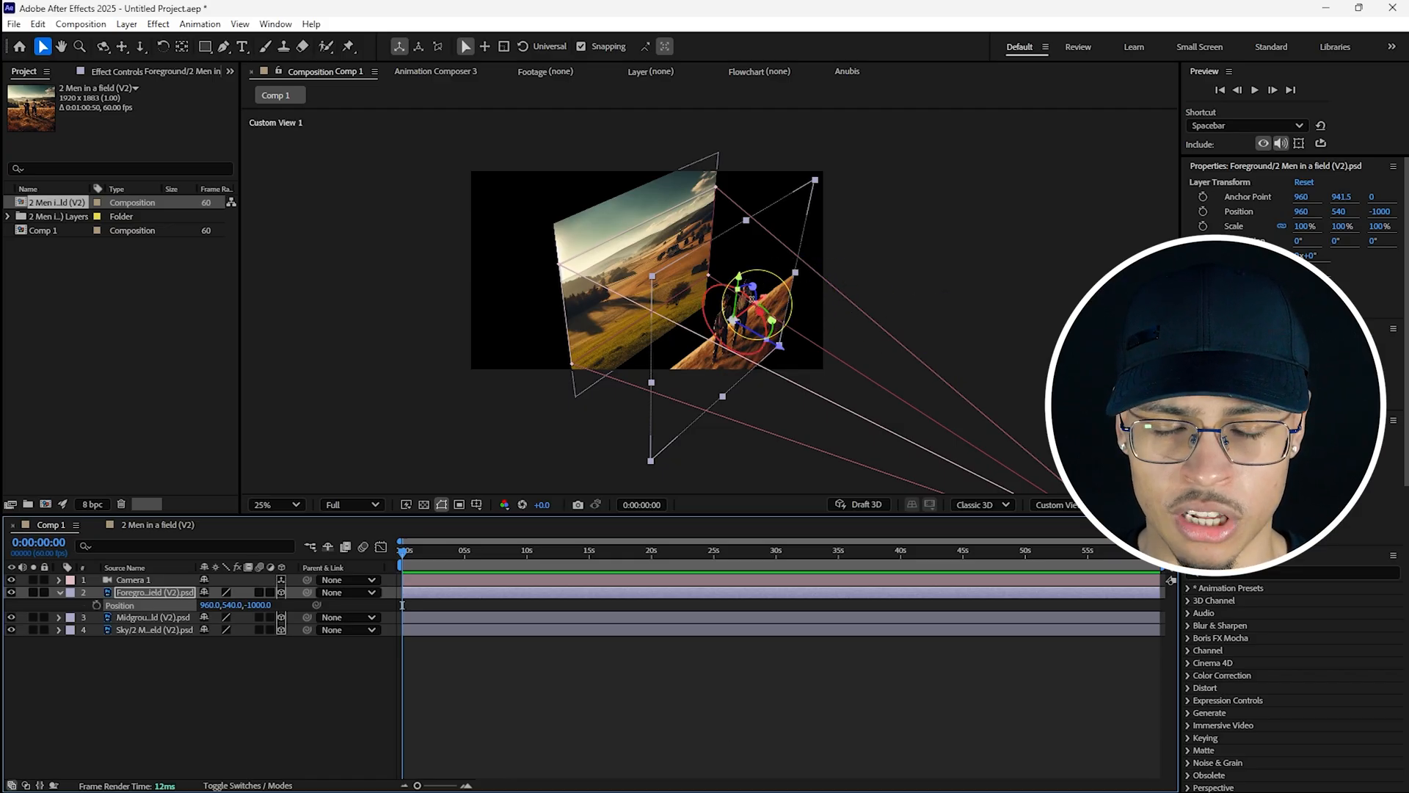
{"action": "left_click", "coordinate": [701, 286]}
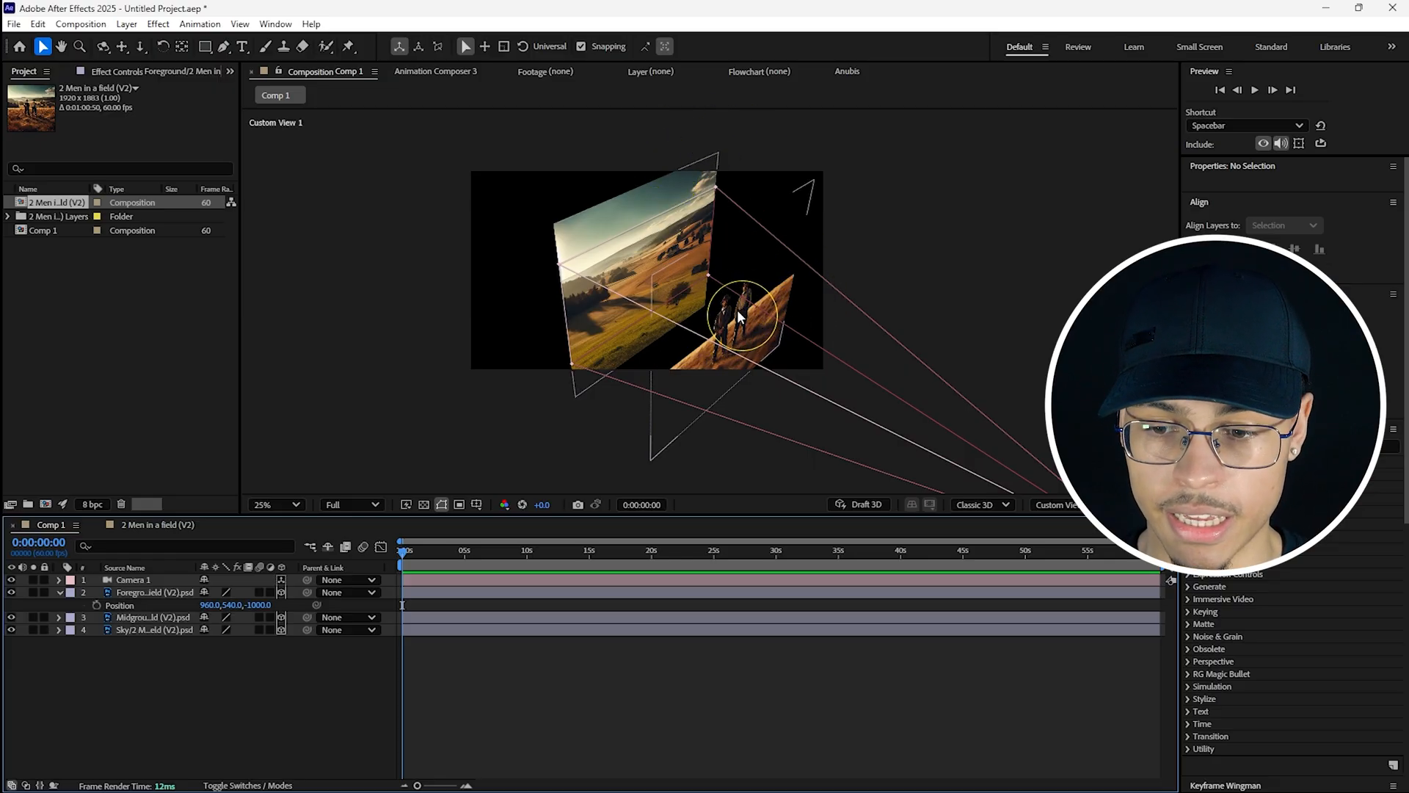
- Push the Sky layer back from the camera by setting its Z position to 400, and deselect it
{"action": "left_click", "coordinate": [708, 205]}
{"action": "key", "text": "p"}
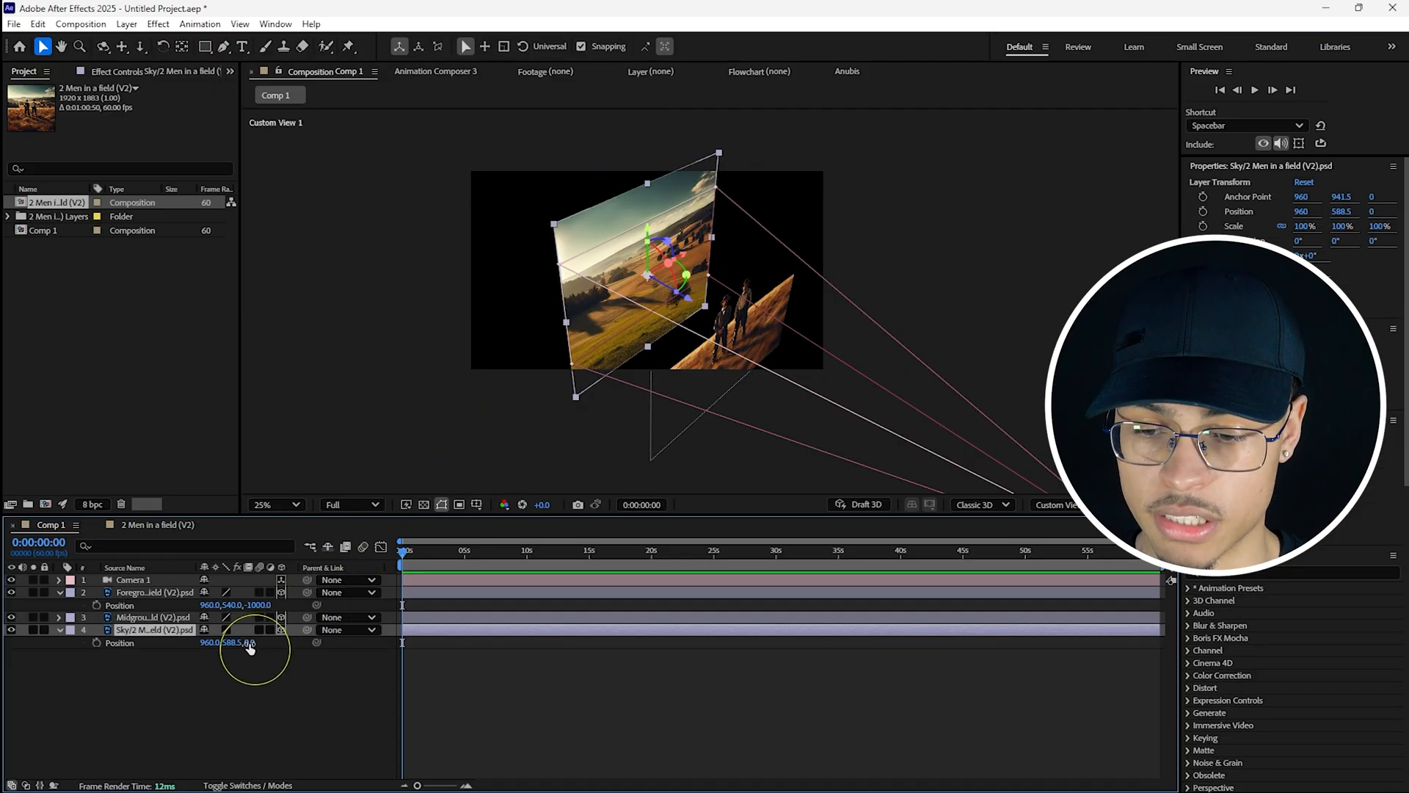
{"action": "left_click_drag", "start_coordinate": [251, 650], "coordinate": [549, 666]}
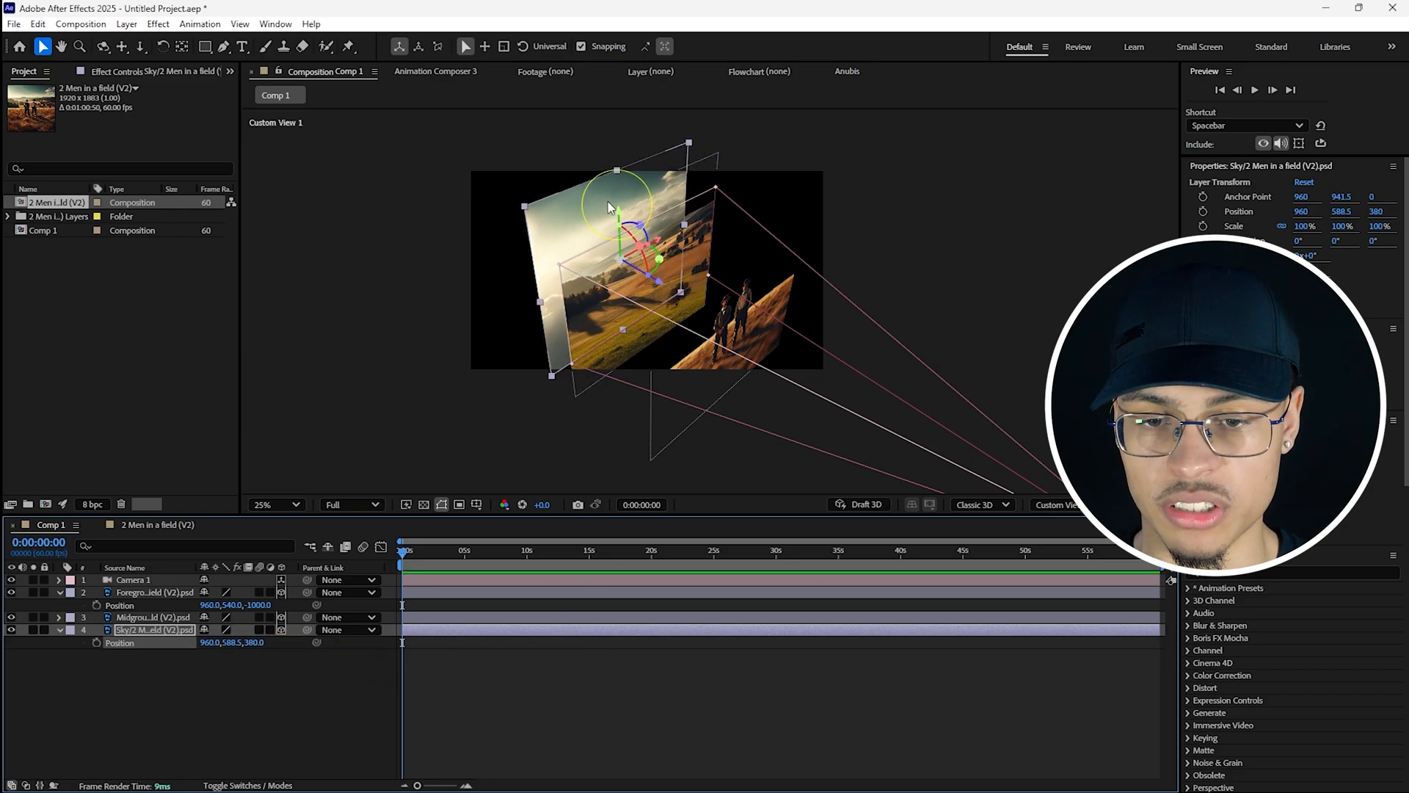
{"action": "left_click", "coordinate": [254, 643]}
{"action": "type", "text": "400"}
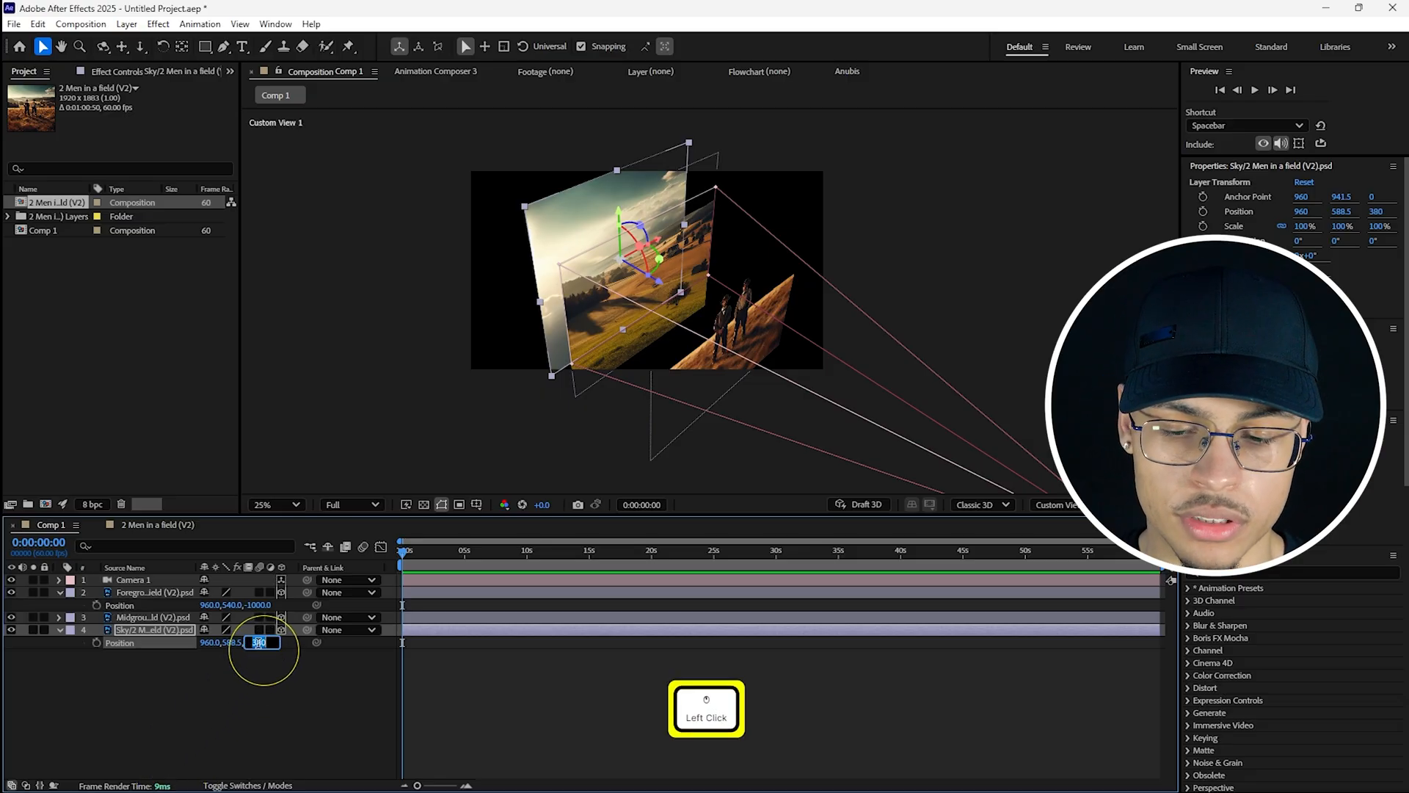
{"action": "key", "text": "Return"}
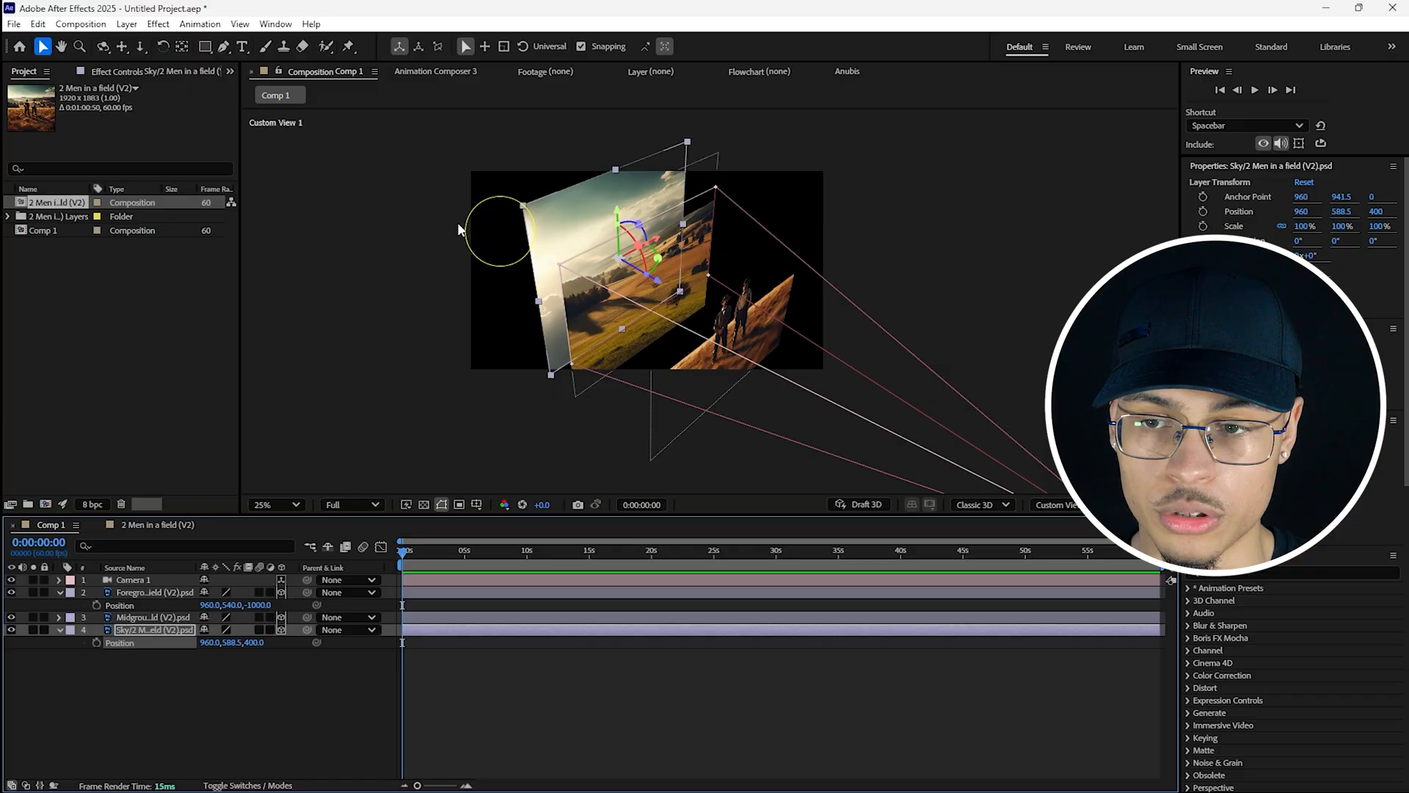
{"action": "left_click", "coordinate": [988, 254]}
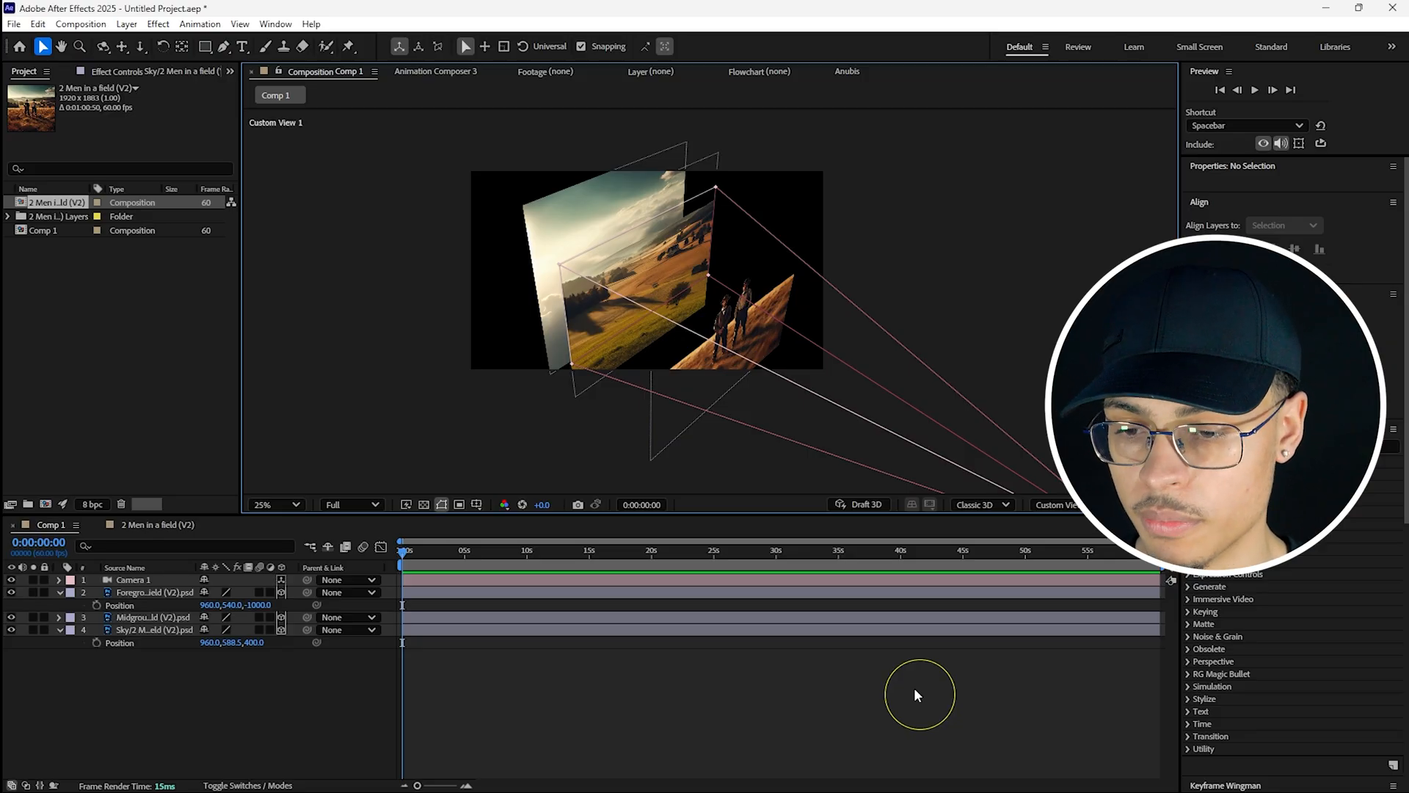
- Compare the Active Camera and Default 3D views, settle on Active Camera (Camera 1) and fit the composition in the viewer
{"action": "left_click", "coordinate": [1092, 505]}
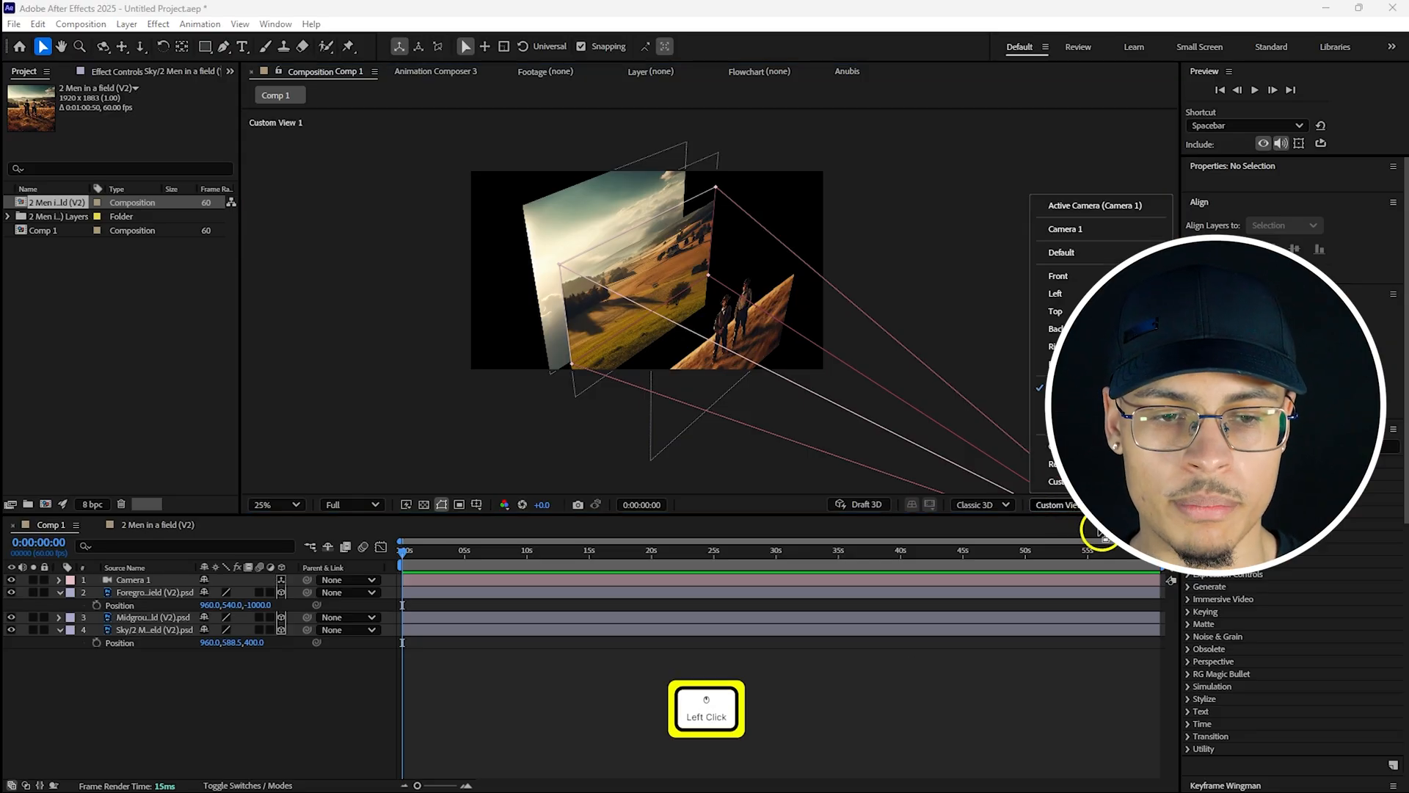
{"action": "left_click", "coordinate": [1084, 204]}
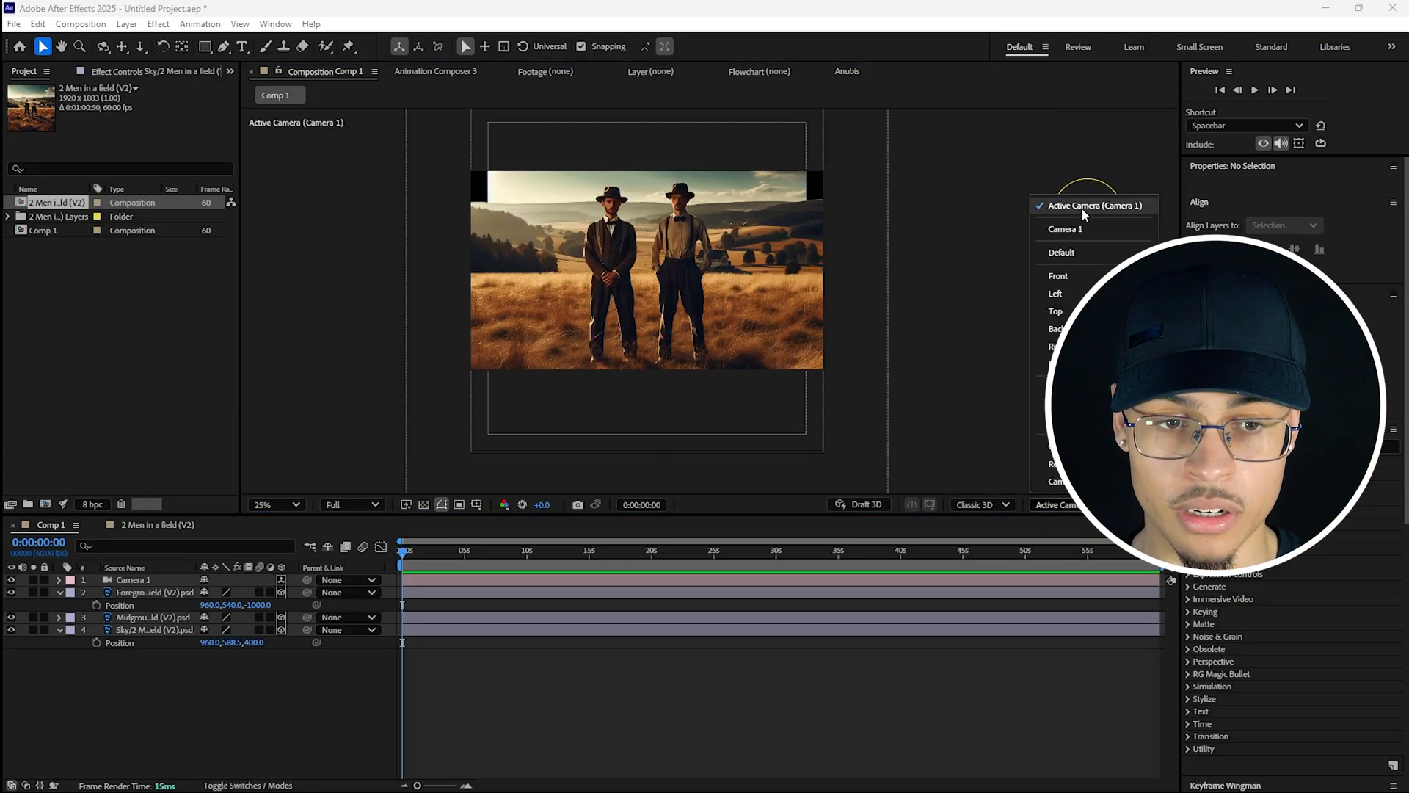
{"action": "left_click", "coordinate": [1078, 256]}
{"action": "left_click", "coordinate": [1057, 505]}
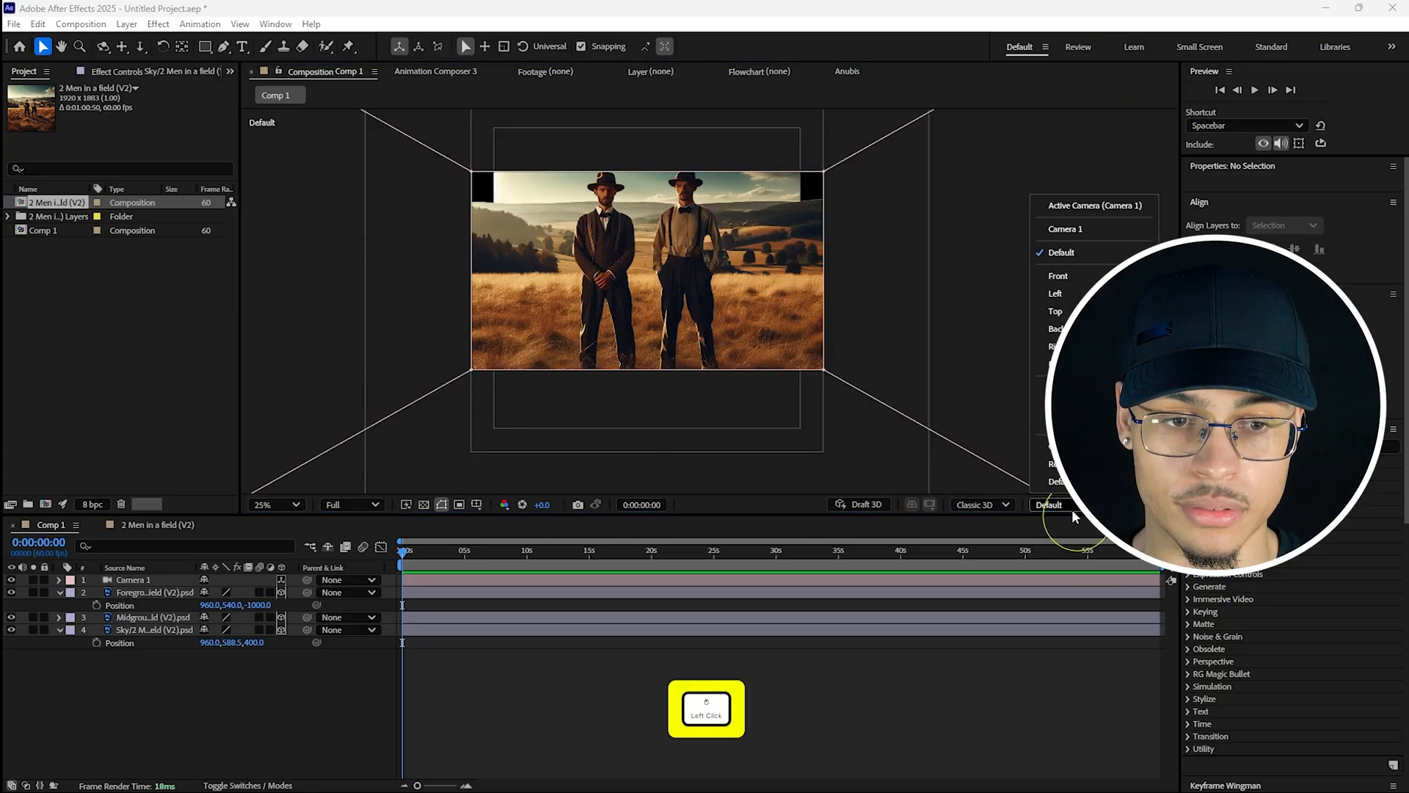
{"action": "left_click", "coordinate": [1084, 205]}
{"action": "left_click", "coordinate": [293, 505]}
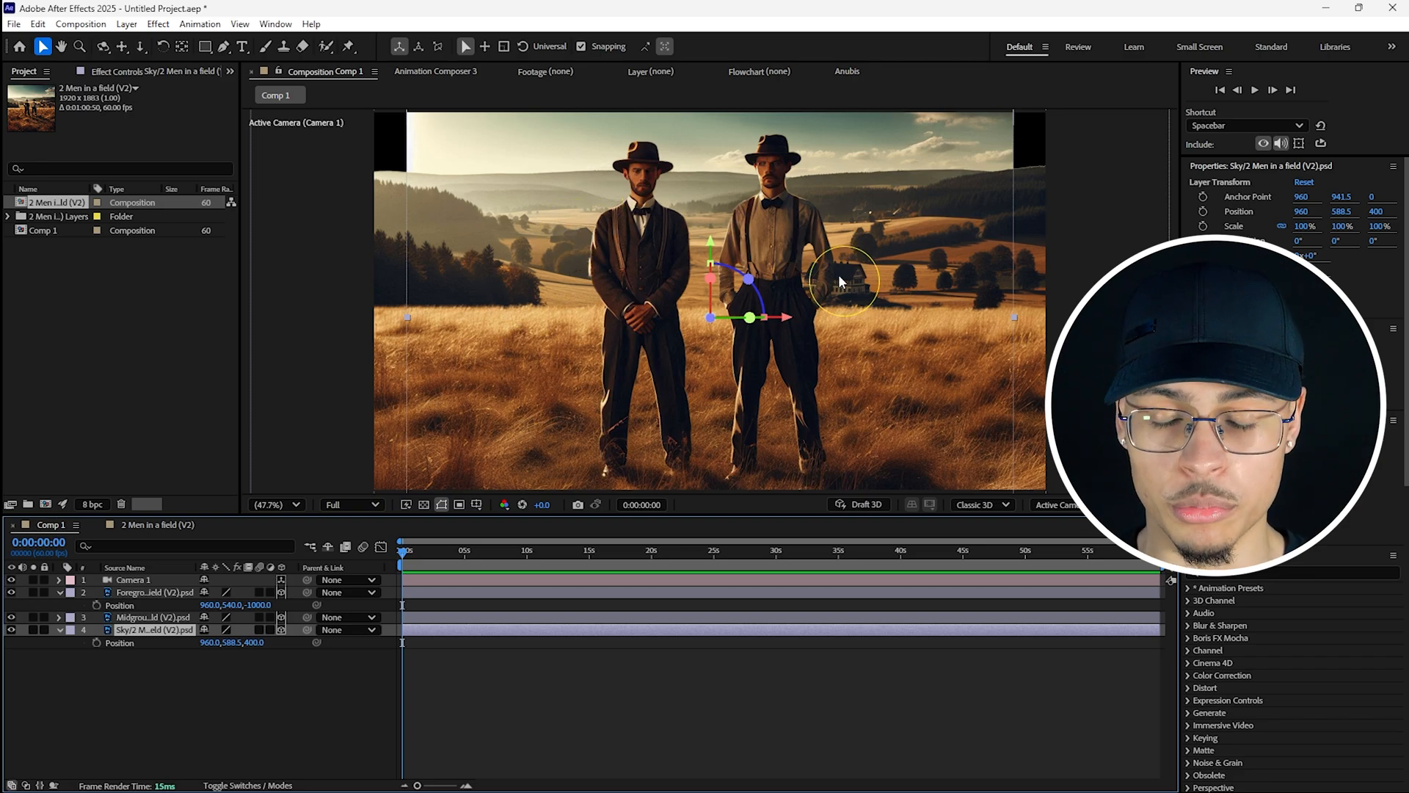
- Scale the Foreground layer down to about 74.7% so its edges sit just outside the composition frame
{"action": "scroll", "coordinate": [508, 450], "scroll_direction": "up", "scroll_amount": 1}
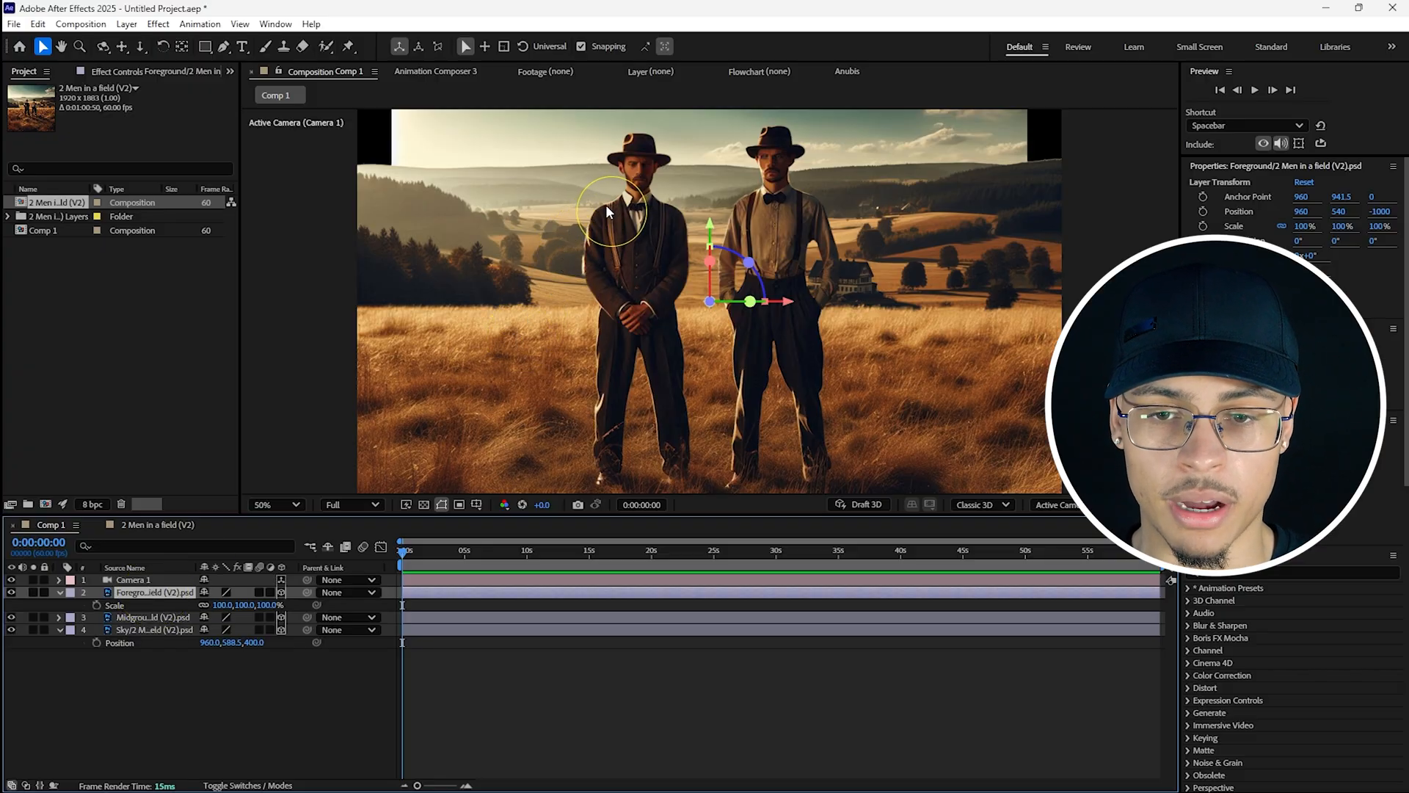
{"action": "scroll", "coordinate": [514, 252], "scroll_direction": "down", "scroll_amount": 2}
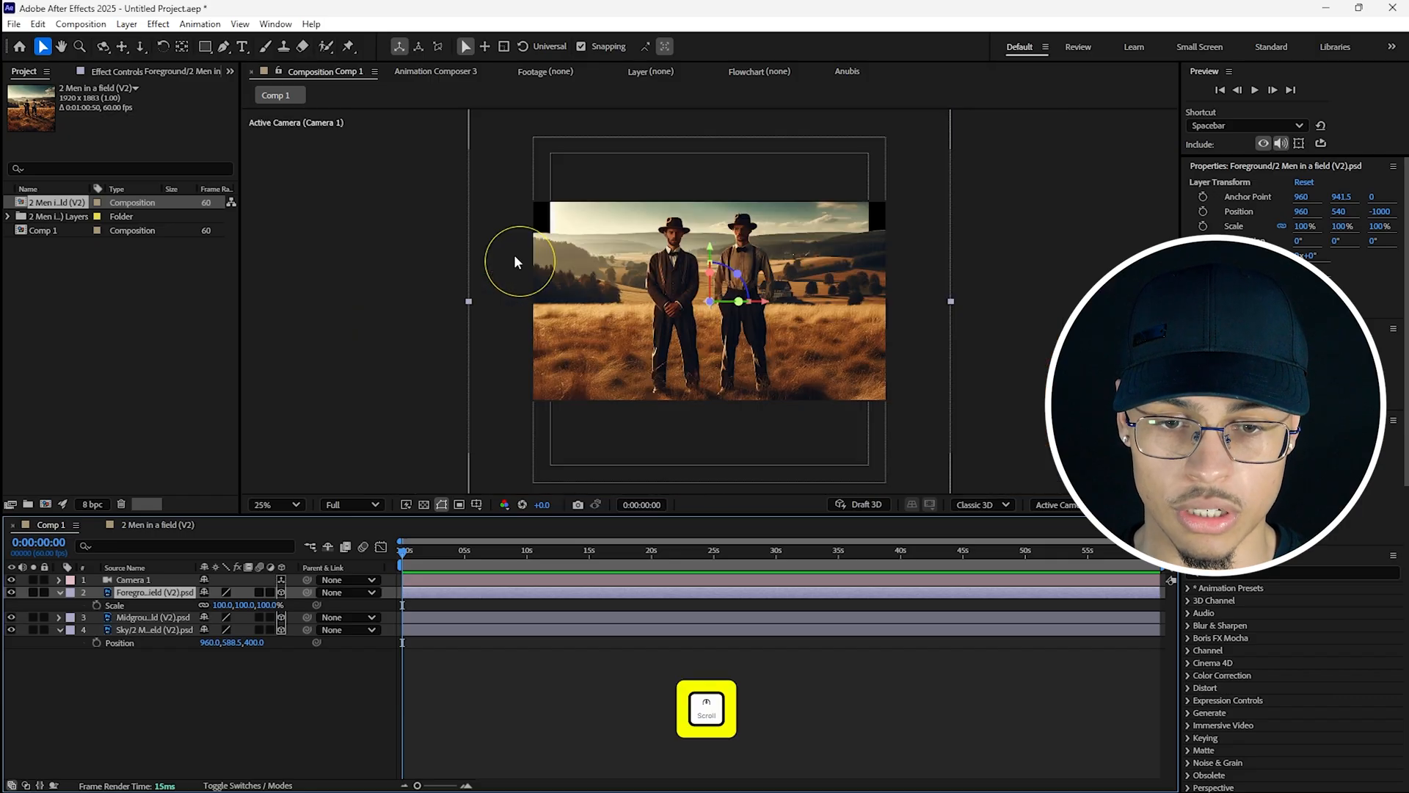
{"action": "scroll", "coordinate": [750, 278], "scroll_direction": "down", "scroll_amount": 1}
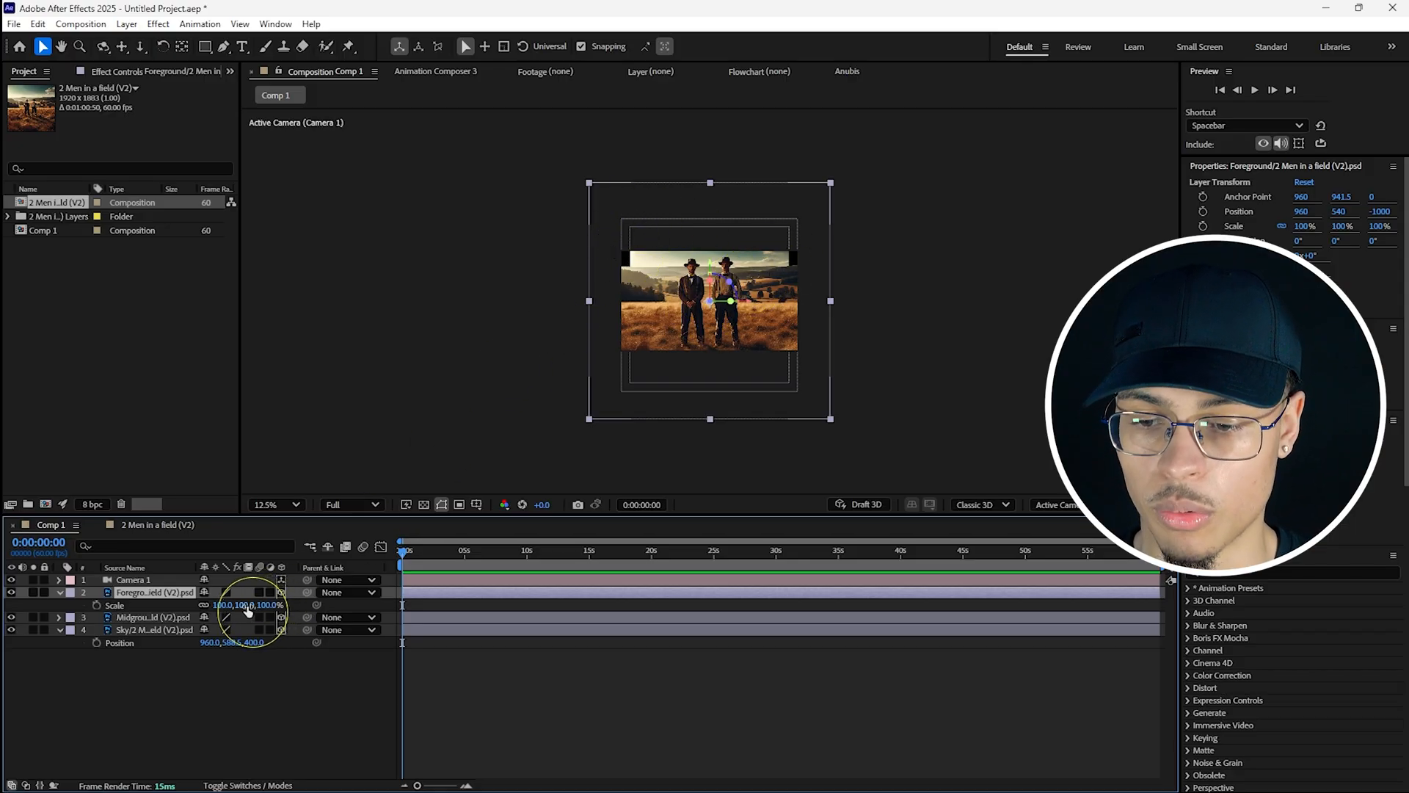
{"action": "left_click_drag", "start_coordinate": [247, 609], "coordinate": [238, 607]}
{"action": "scroll", "coordinate": [534, 145], "scroll_direction": "up", "scroll_amount": 2}
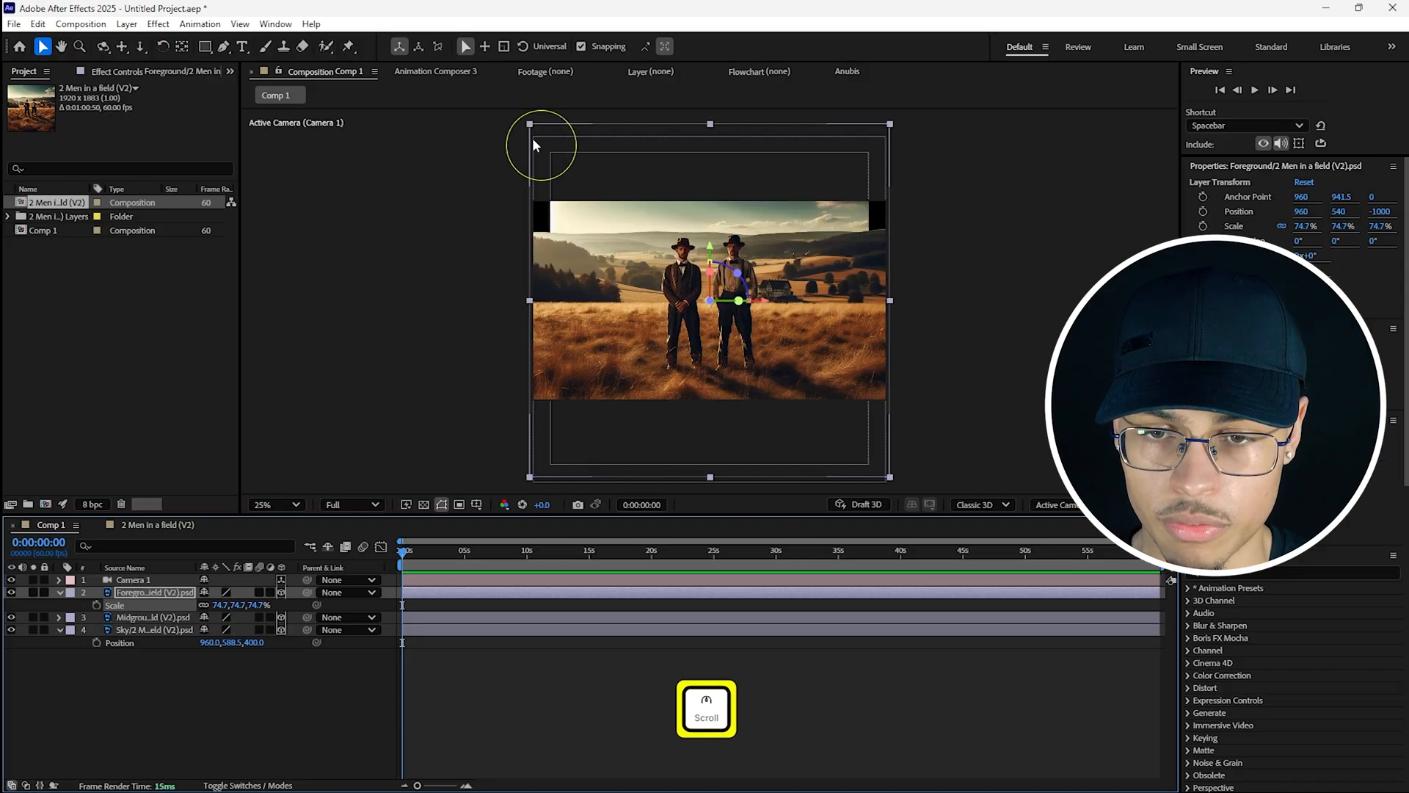
- Scale the Sky layer up to about 112.7% to cover the black corners, and fit the composition in the viewer
{"action": "left_click", "coordinate": [151, 630]}
{"action": "key", "text": "s"}
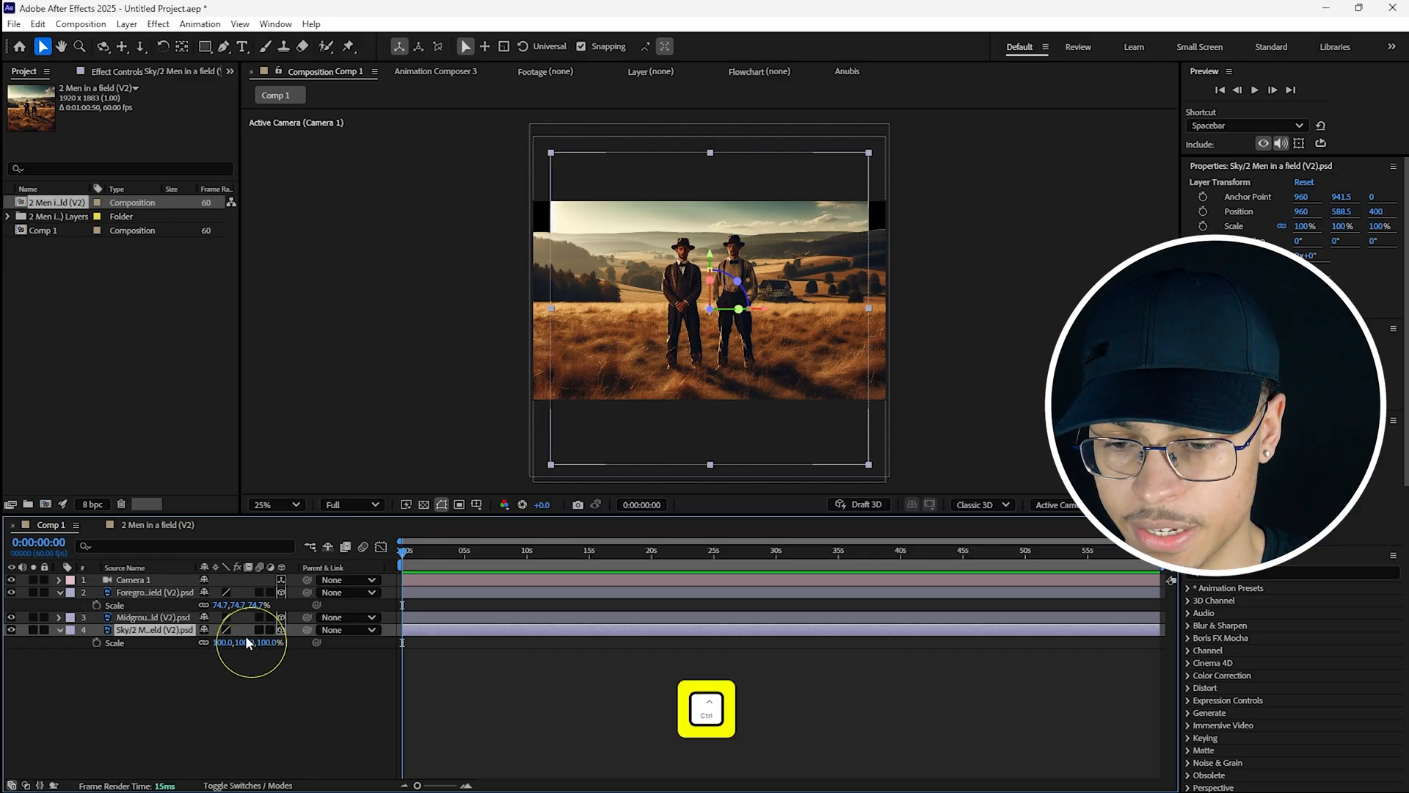
{"action": "left_click_drag", "start_coordinate": [235, 643], "coordinate": [346, 646]}
{"action": "scroll", "coordinate": [626, 466], "scroll_direction": "up", "scroll_amount": 2}
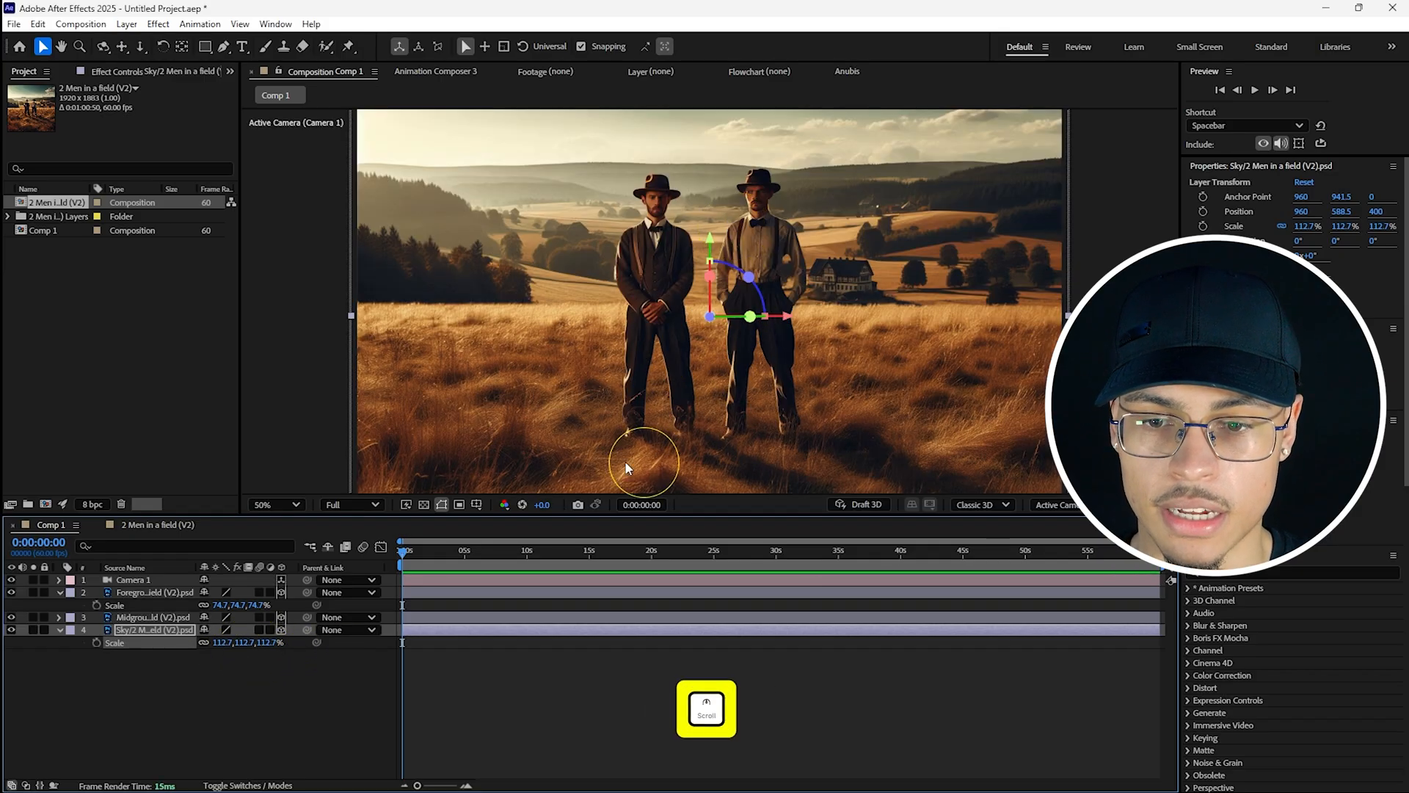
{"action": "left_click", "coordinate": [283, 505]}
{"action": "left_click", "coordinate": [288, 204]}
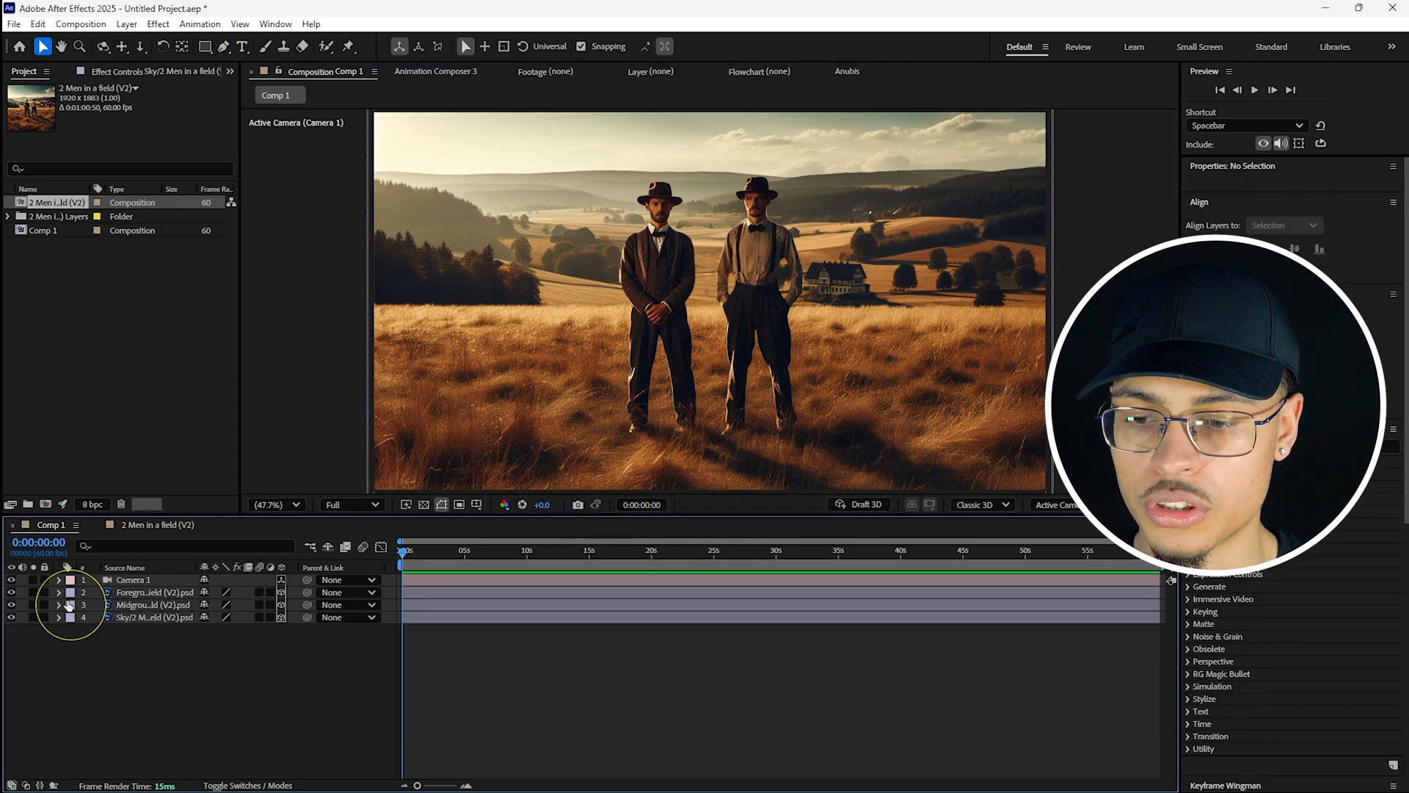
- Select the Sky layer and reveal its Scale property again
{"action": "left_click", "coordinate": [143, 621]}
{"action": "key", "text": "s"}
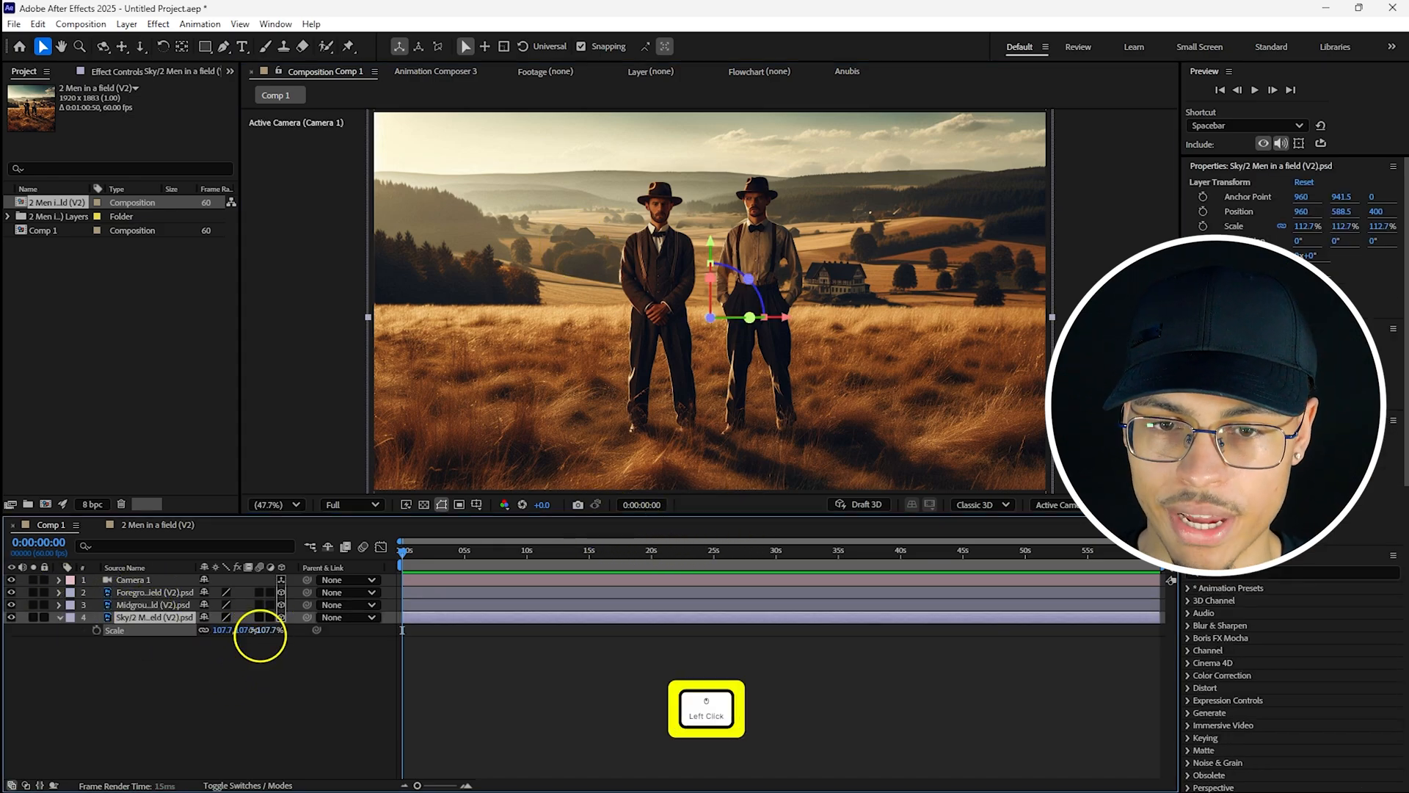
- Scale the Sky layer until it fills the whole camera frame without black edges, leaving no layer selected
{"action": "left_click_drag", "start_coordinate": [257, 629], "coordinate": [262, 628]}
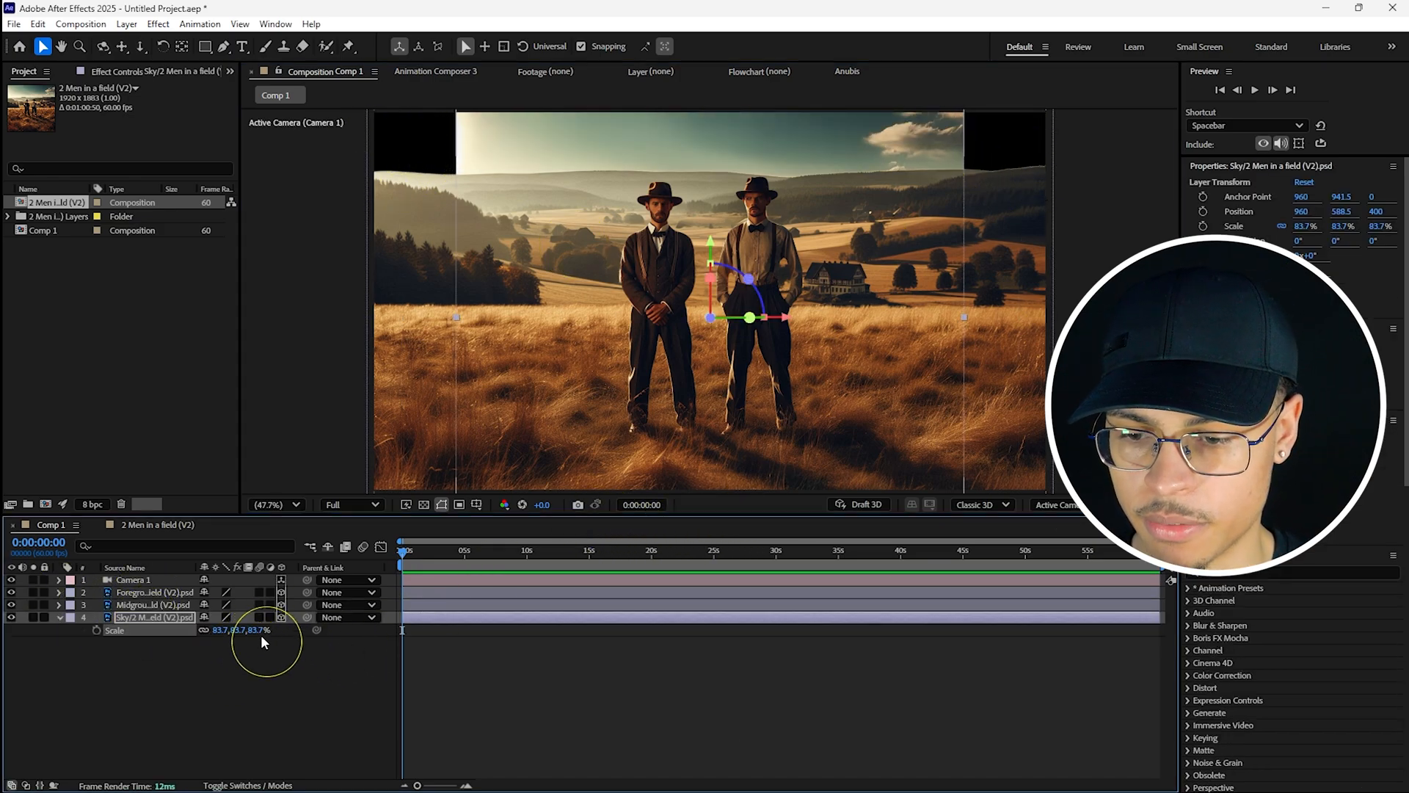
{"action": "left_click", "coordinate": [773, 520]}
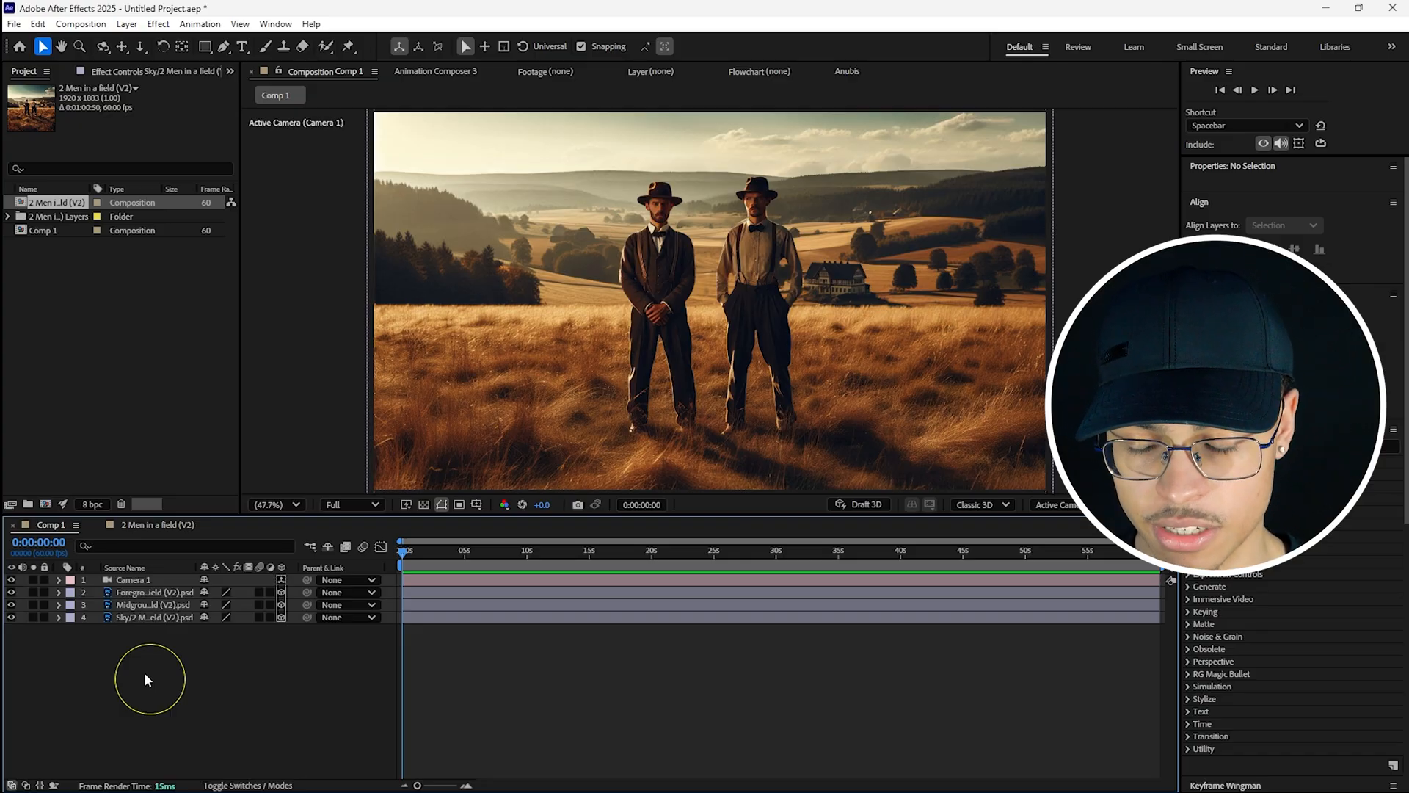
- Expand the Camera 1 layer and view the layered scene and camera path from Custom View 1
{"action": "left_click", "coordinate": [146, 580]}
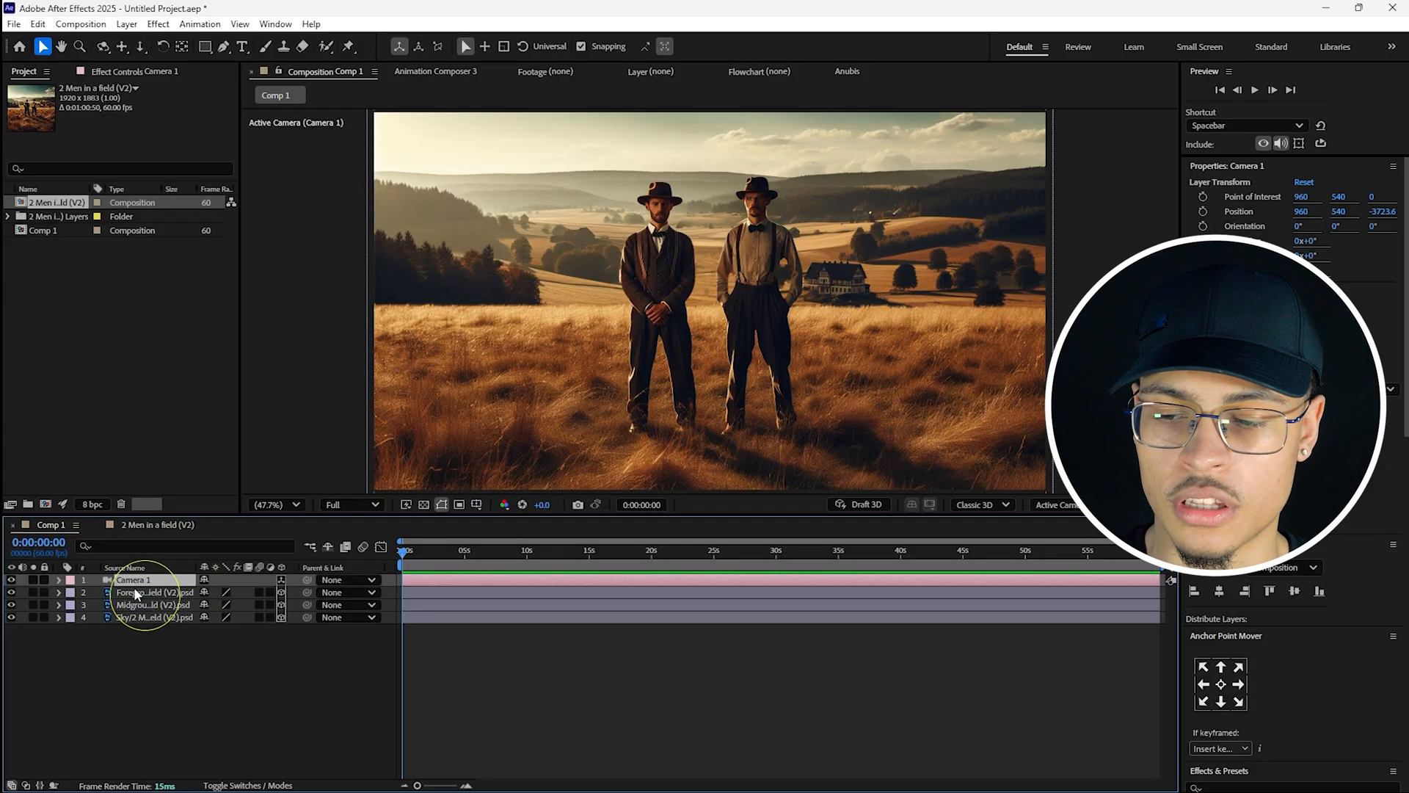
{"action": "left_click", "coordinate": [60, 580]}
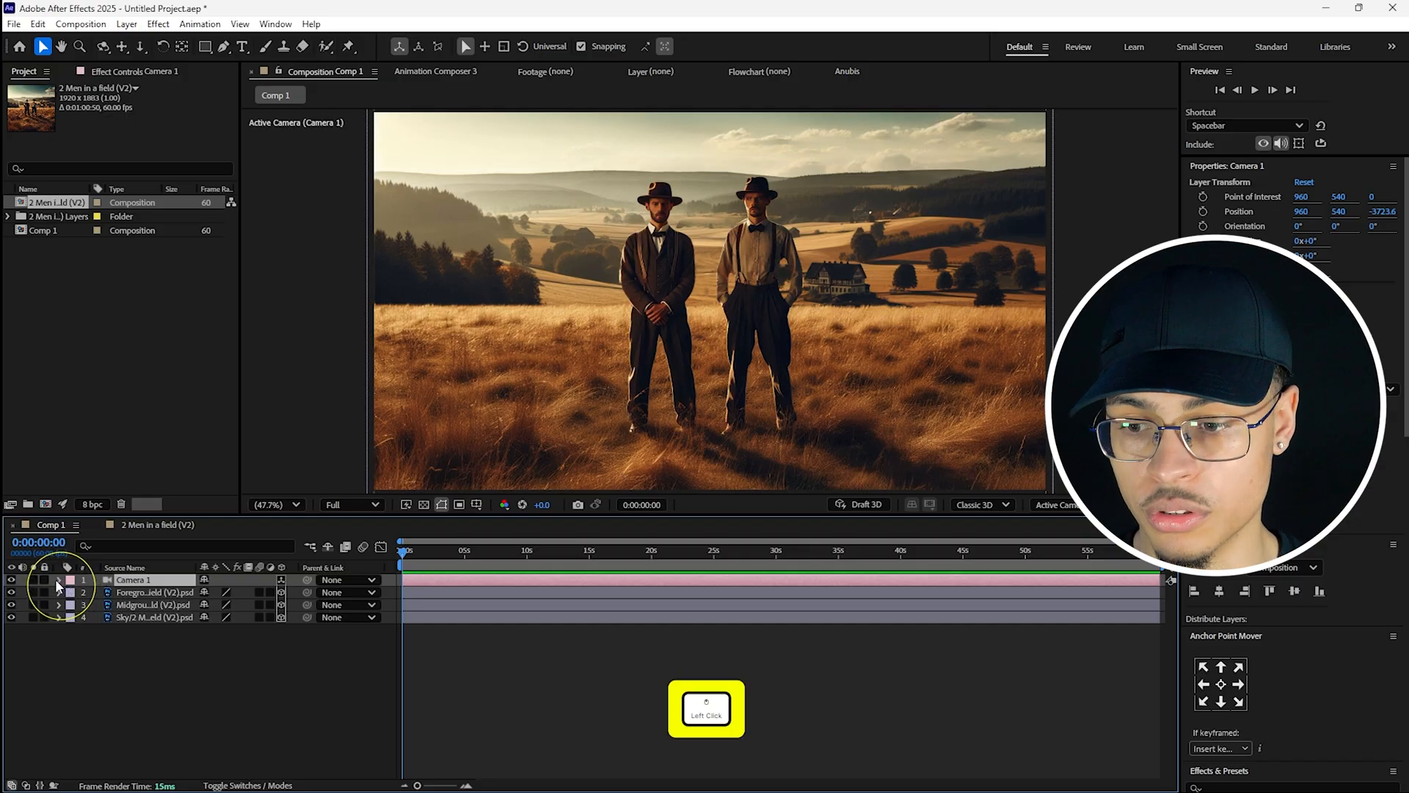
{"action": "left_click", "coordinate": [1057, 504]}
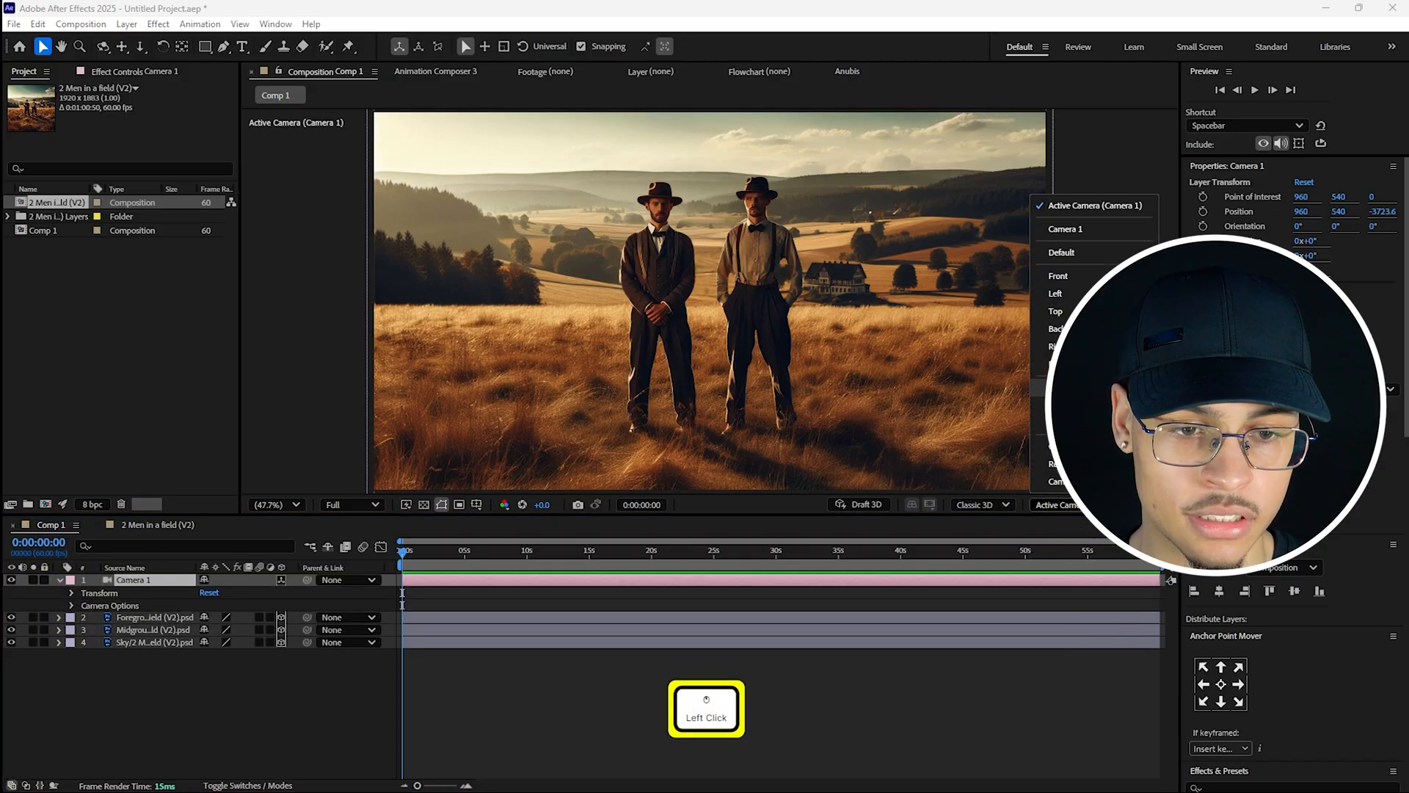
{"action": "left_click", "coordinate": [1076, 387]}
{"action": "scroll", "coordinate": [808, 288], "scroll_direction": "down", "scroll_amount": 2}
{"action": "left_click_drag", "start_coordinate": [991, 287], "coordinate": [838, 161]}
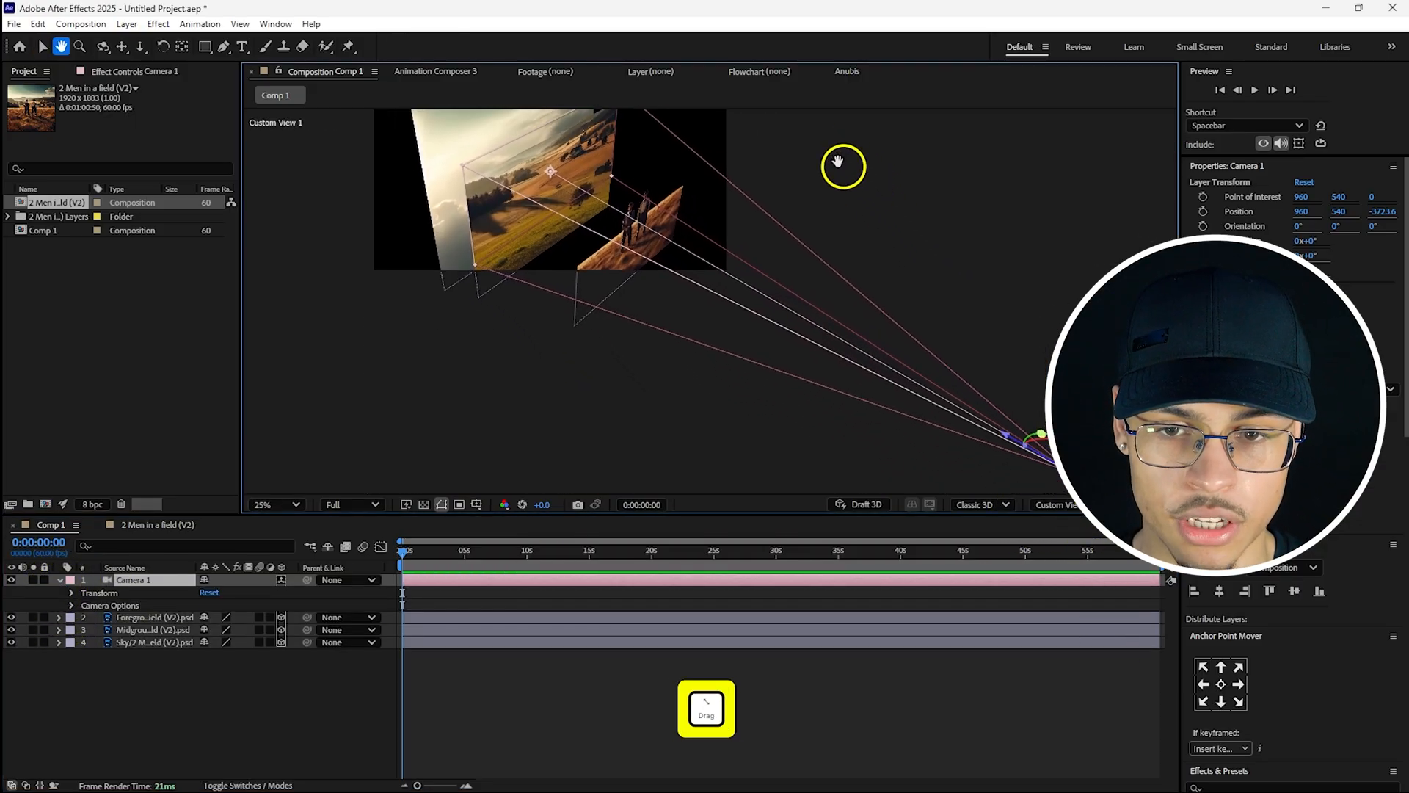
- Reveal all of Camera 1's Transform properties in the timeline
{"action": "key", "text": "v"}
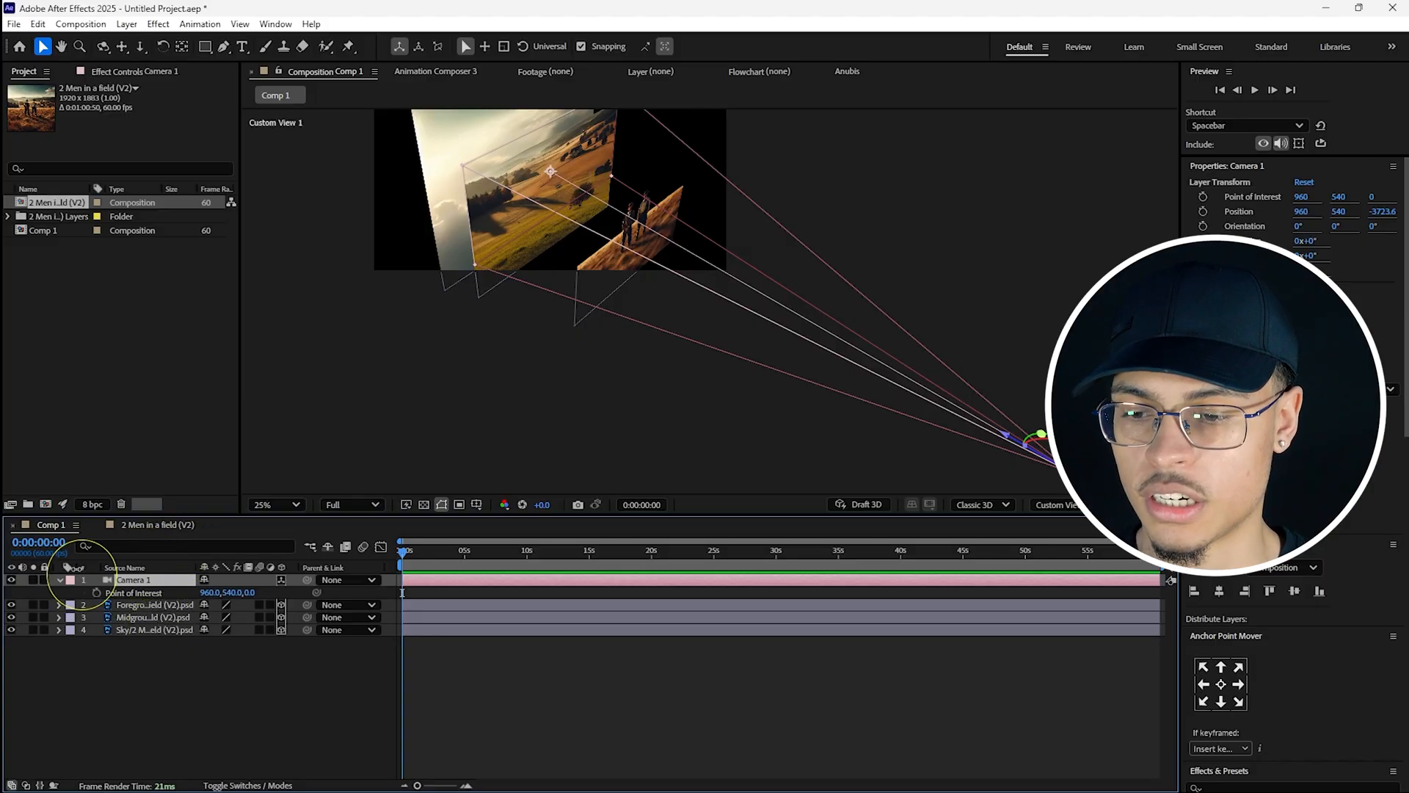
{"action": "left_click", "coordinate": [59, 580]}
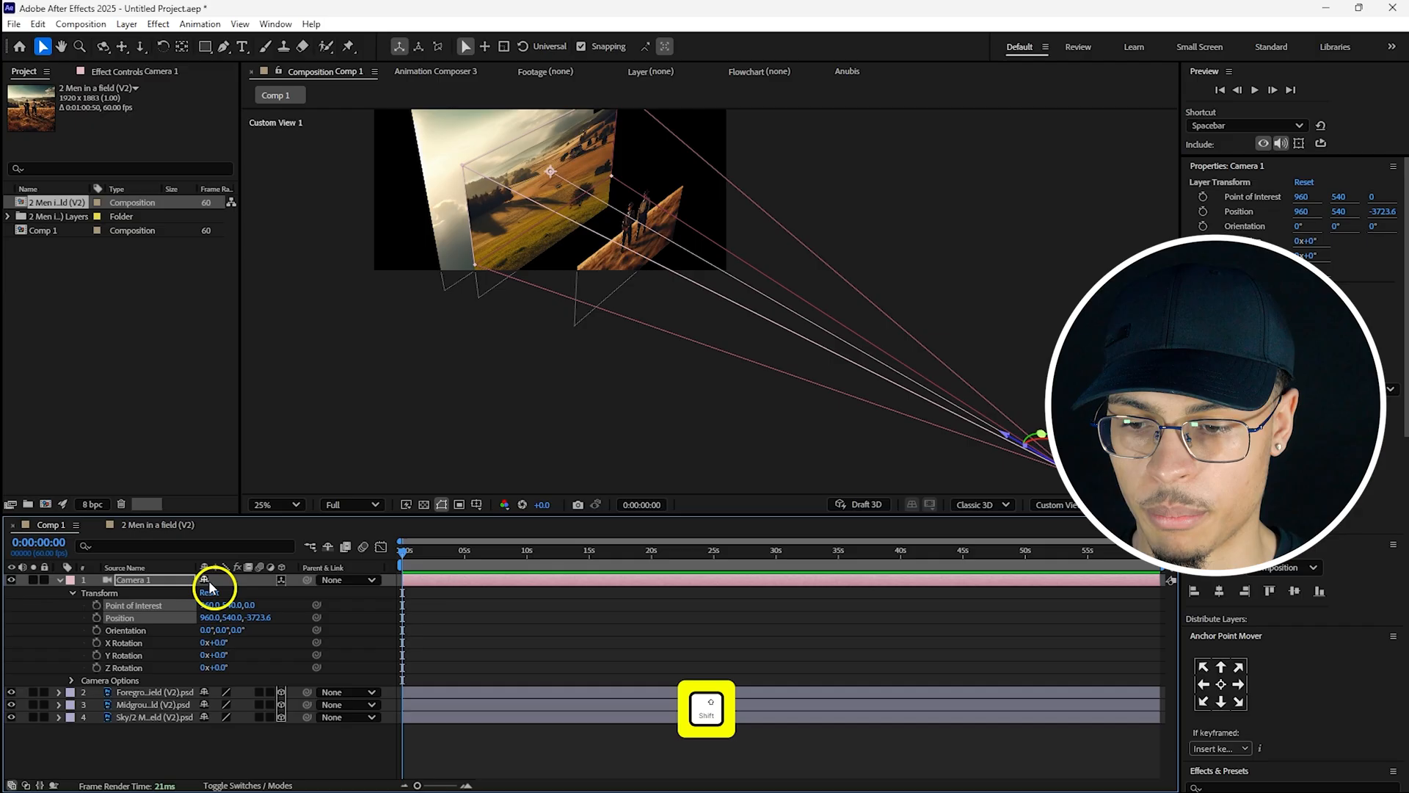
{"action": "left_click", "coordinate": [535, 587]}
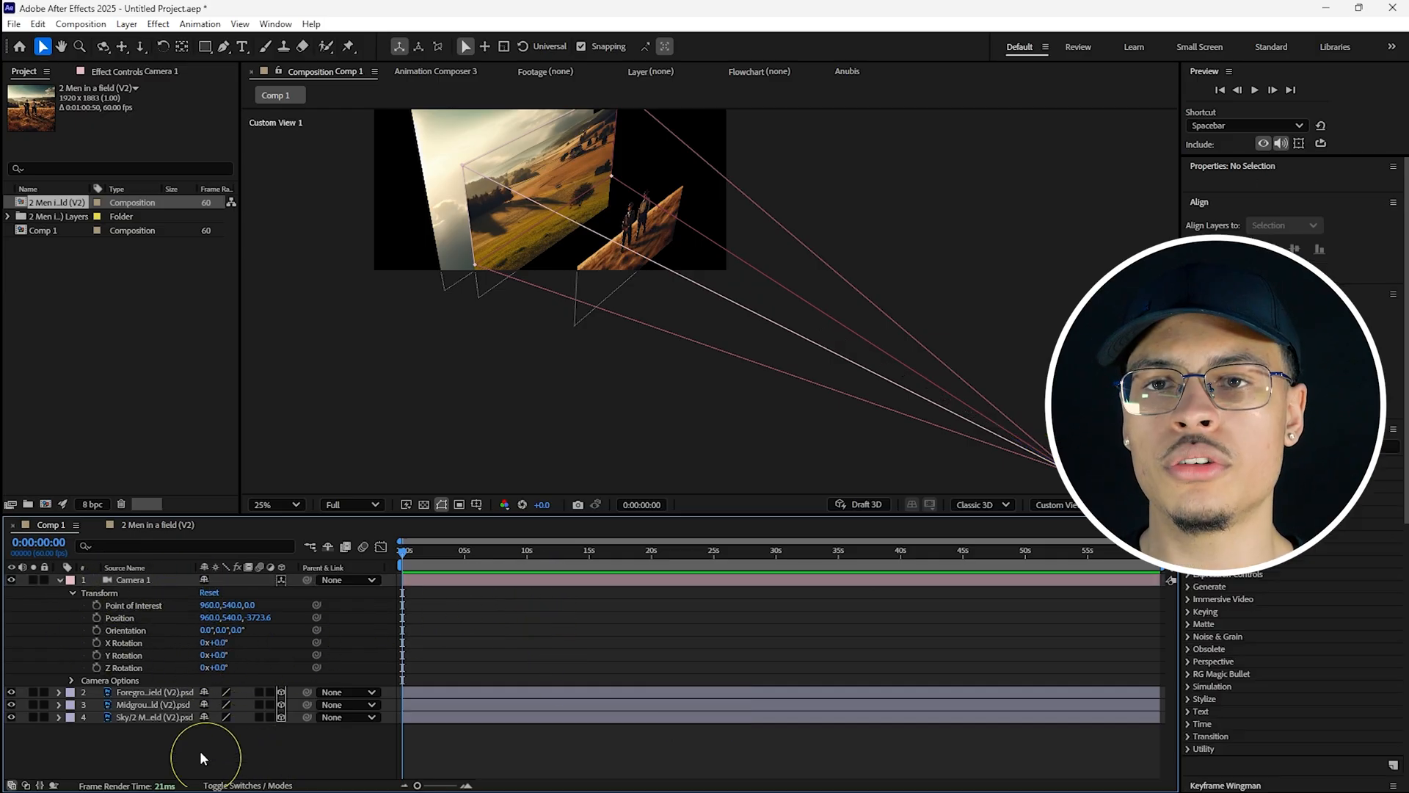
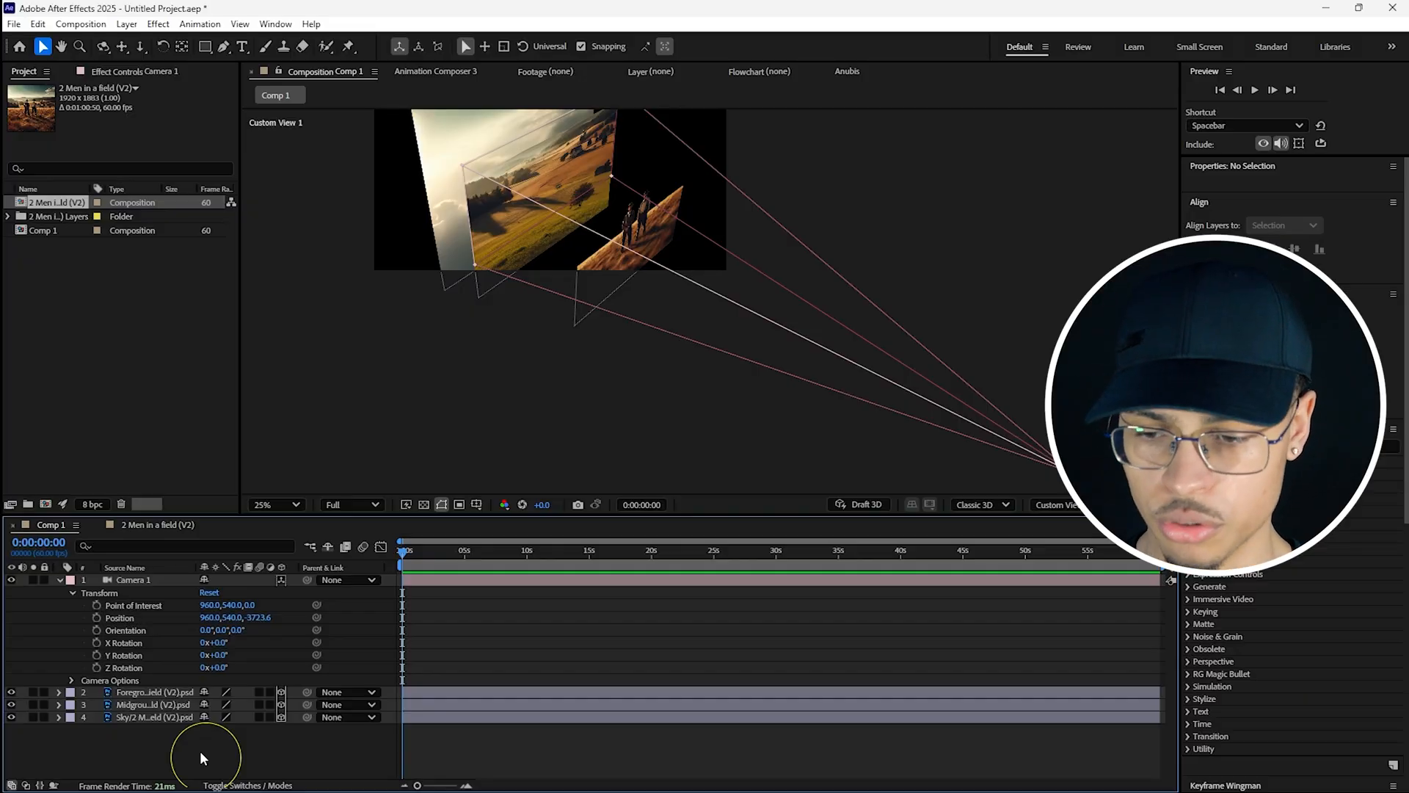
- Try keyframing Camera 1's Point of Interest and Position at 0 seconds, move to about 7:29, and undo the keyframes
{"action": "left_click", "coordinate": [96, 605]}
{"action": "left_click", "coordinate": [96, 617]}
{"action": "left_click", "coordinate": [402, 565]}
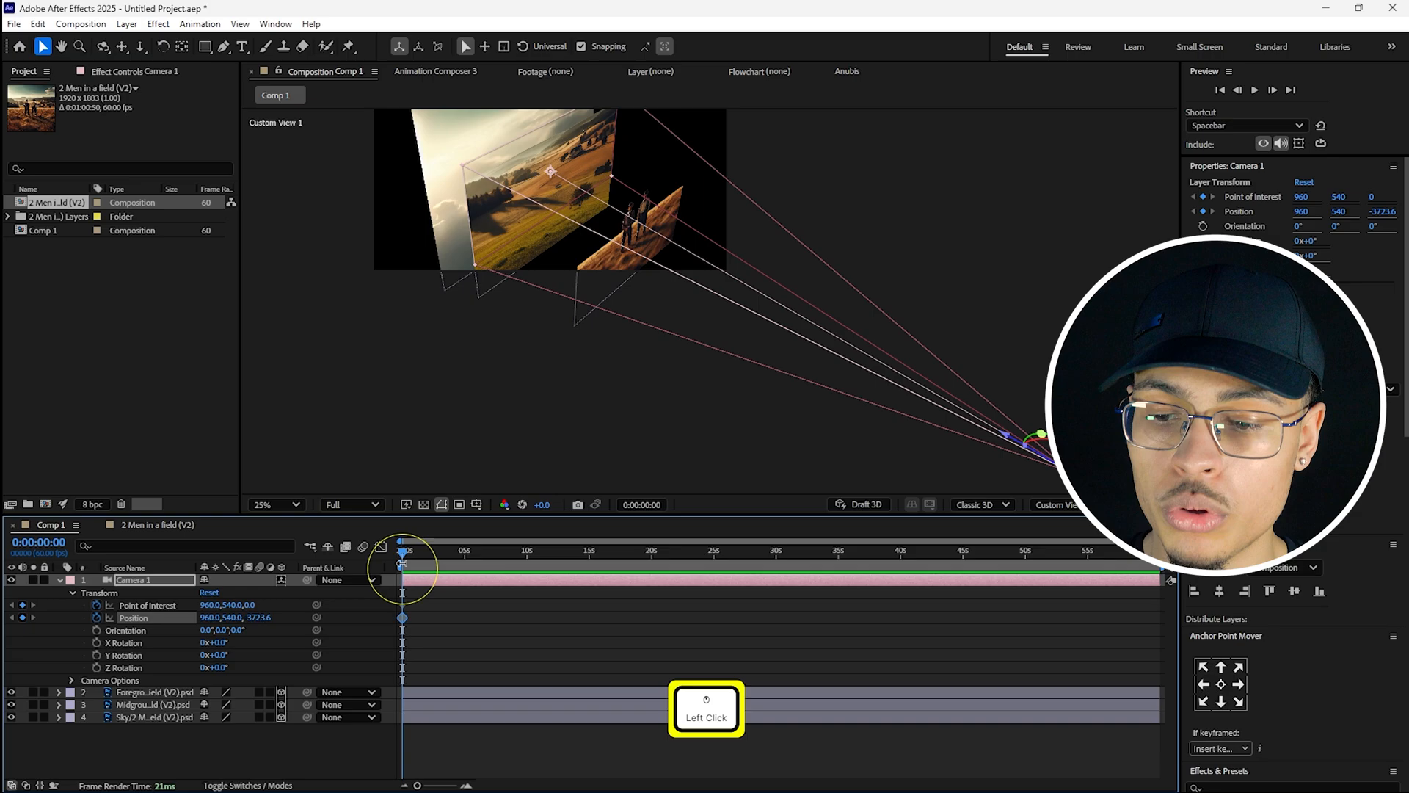
{"action": "left_click", "coordinate": [152, 608], "text": "shift"}
{"action": "left_click", "coordinate": [440, 575]}
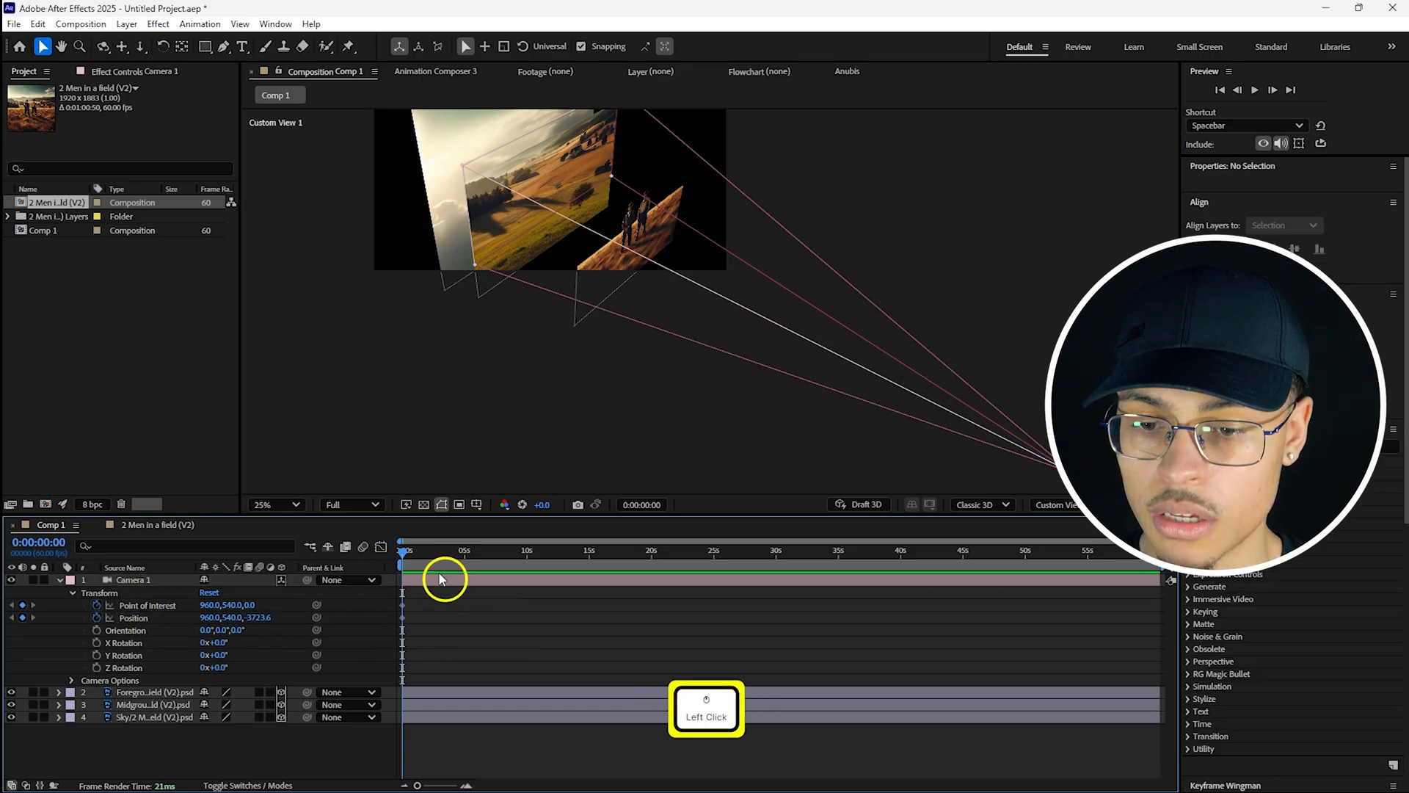
{"action": "left_click_drag", "start_coordinate": [440, 566], "coordinate": [496, 567]}
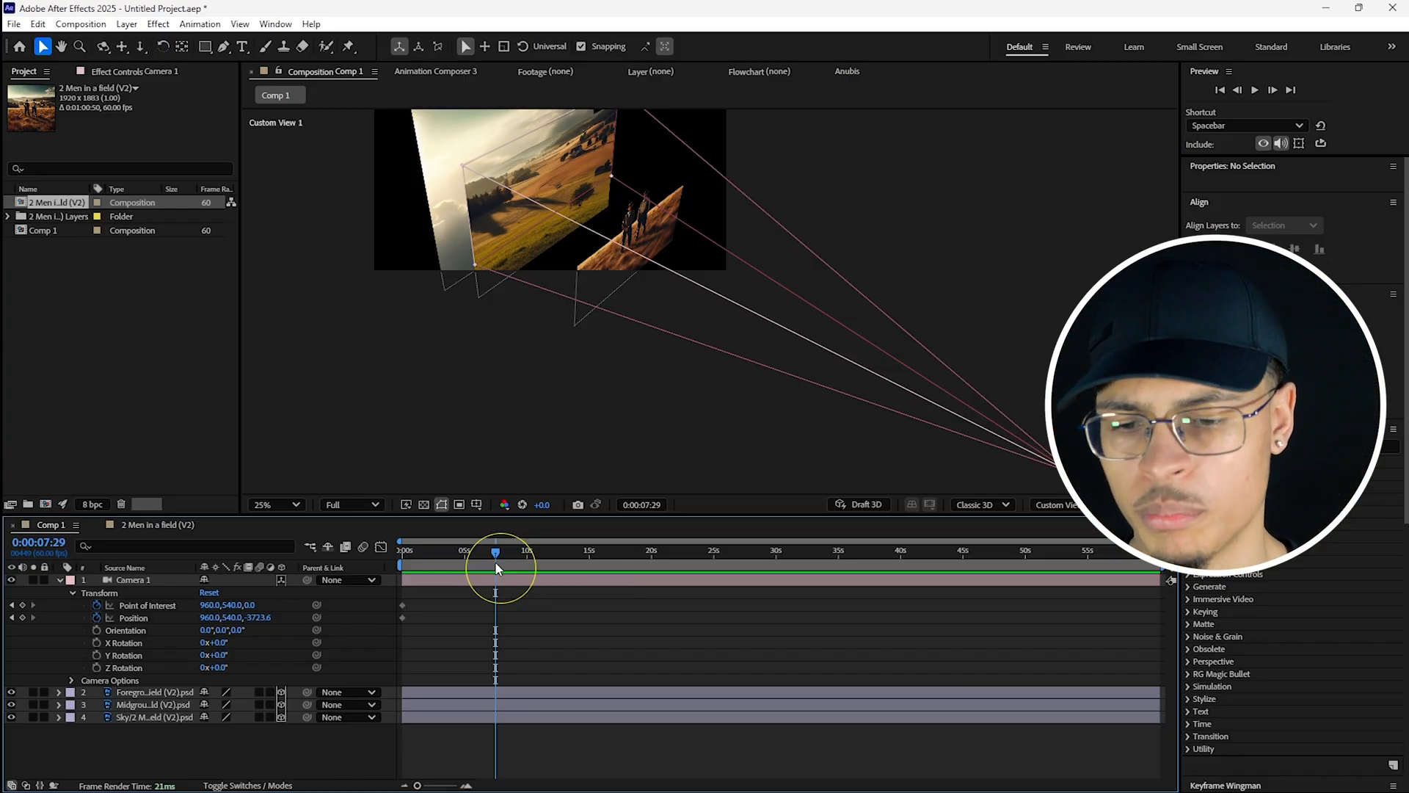
{"action": "key", "text": "ctrl+z"}
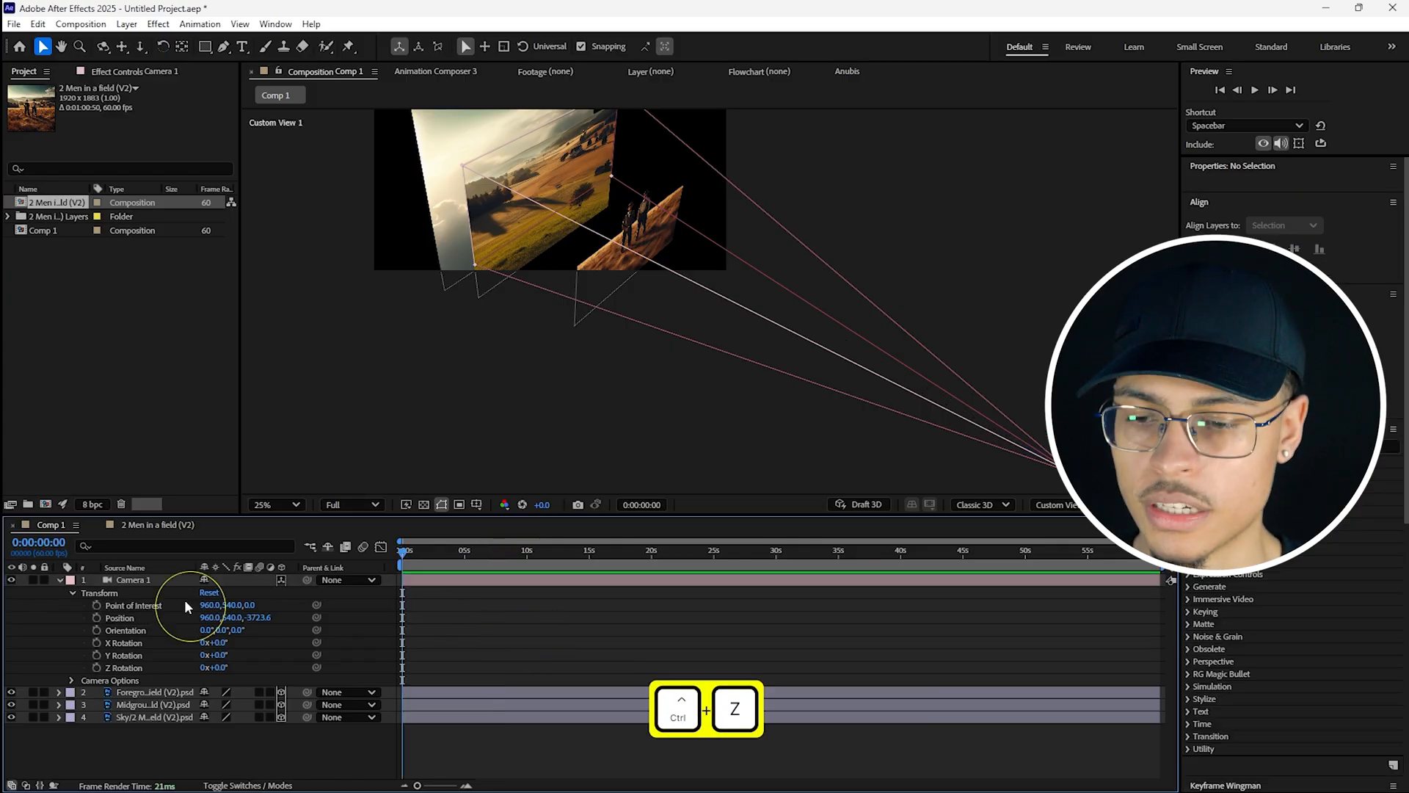
- Add a null object to the composition and parent Camera 1 to it
{"action": "right_click", "coordinate": [231, 748]}
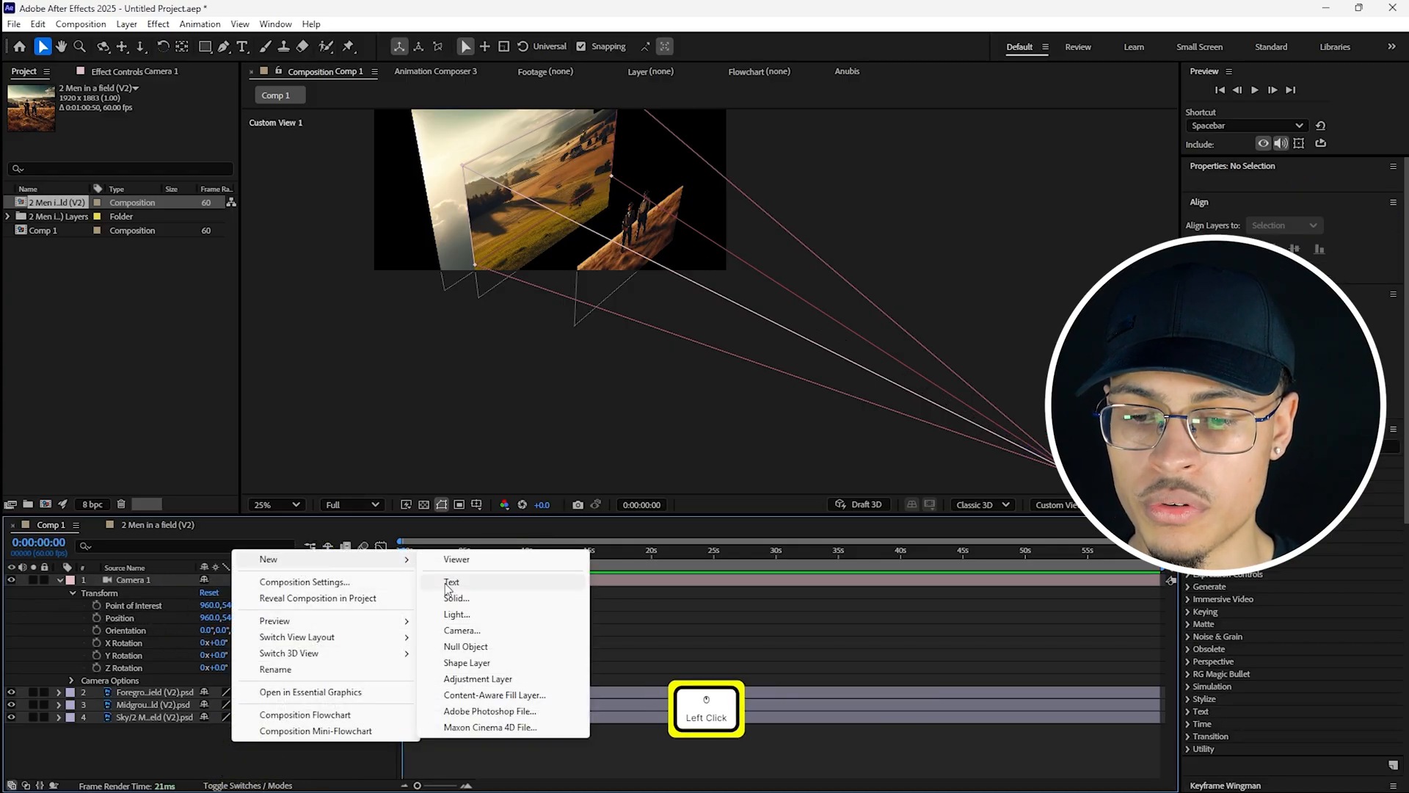
{"action": "left_click", "coordinate": [465, 646]}
{"action": "left_click", "coordinate": [138, 592]}
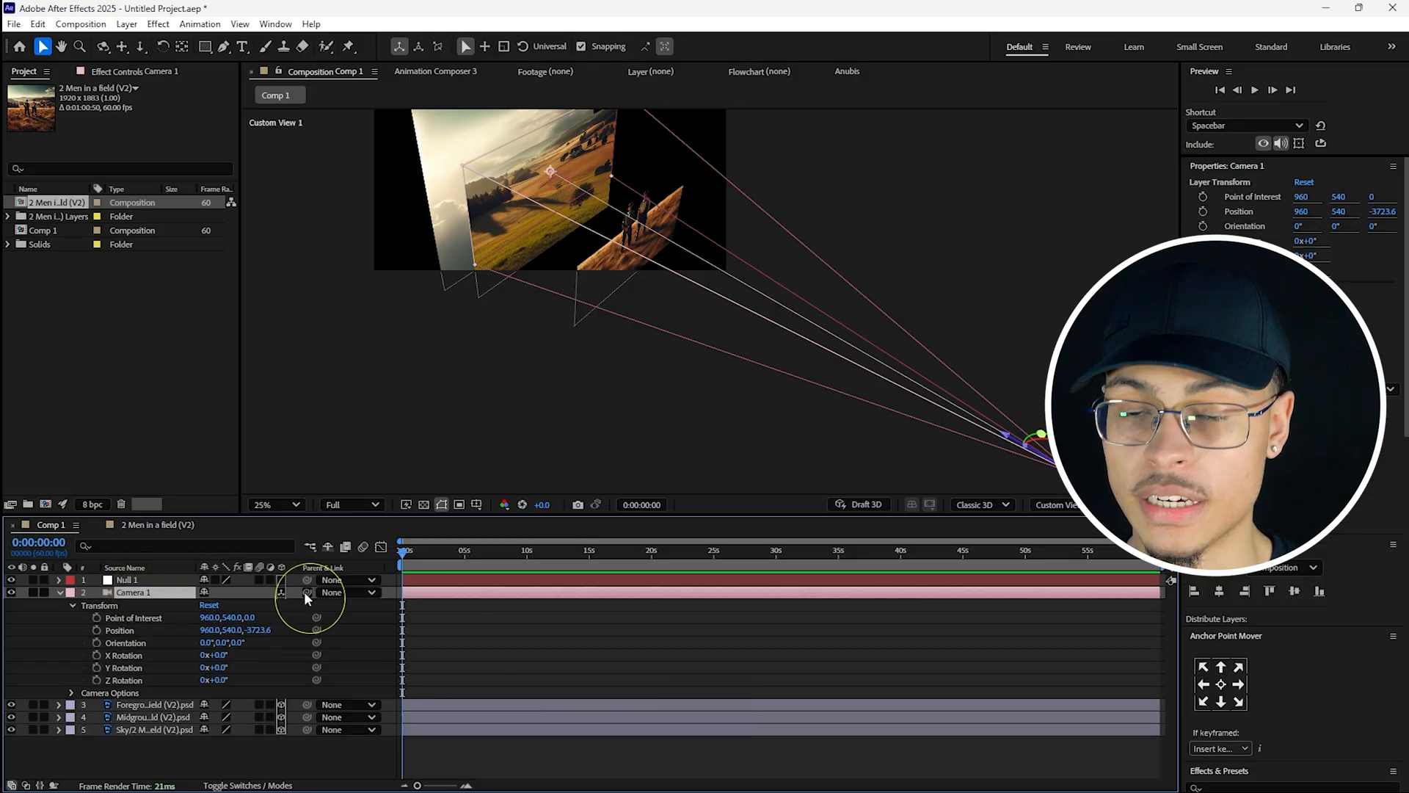
{"action": "left_click", "coordinate": [145, 583]}
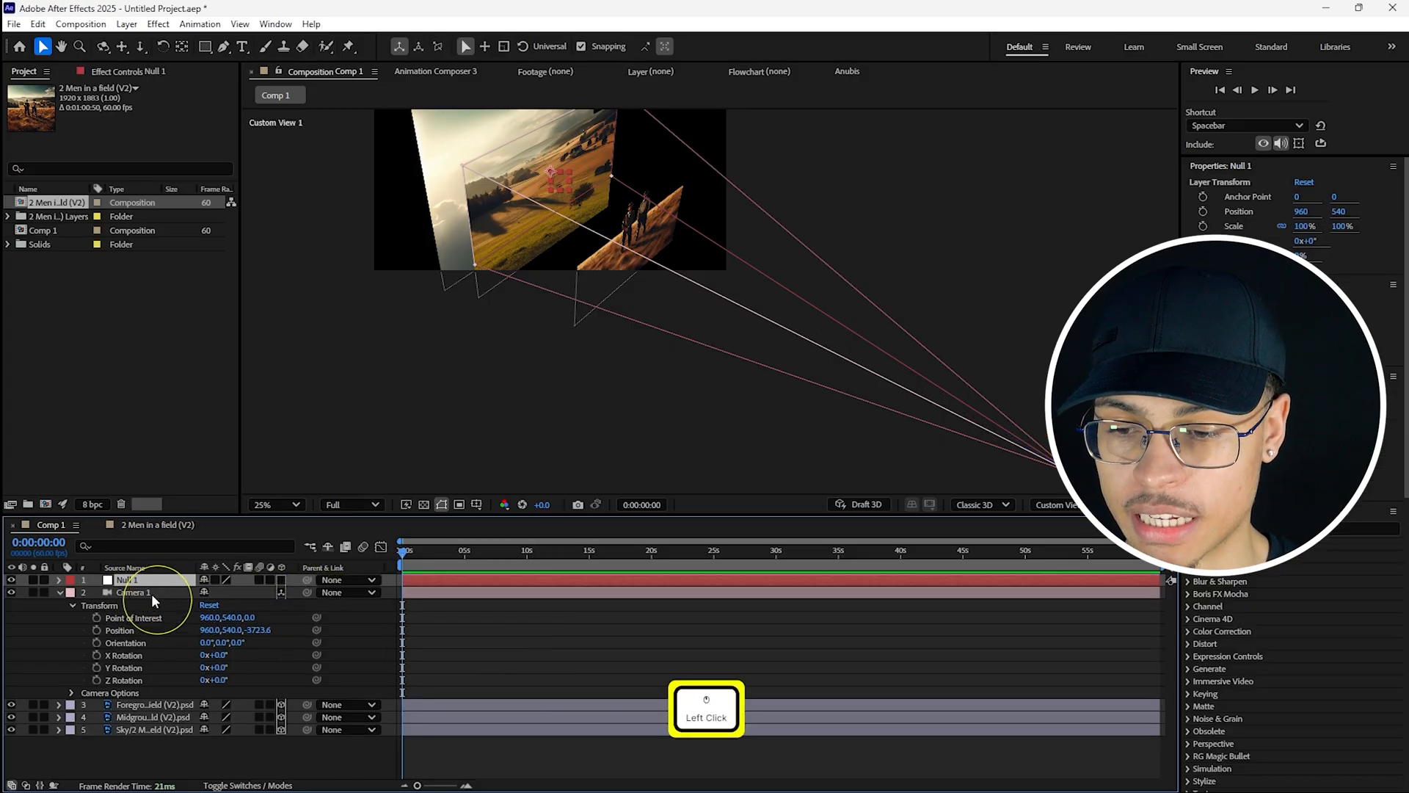
{"action": "left_click", "coordinate": [307, 594]}
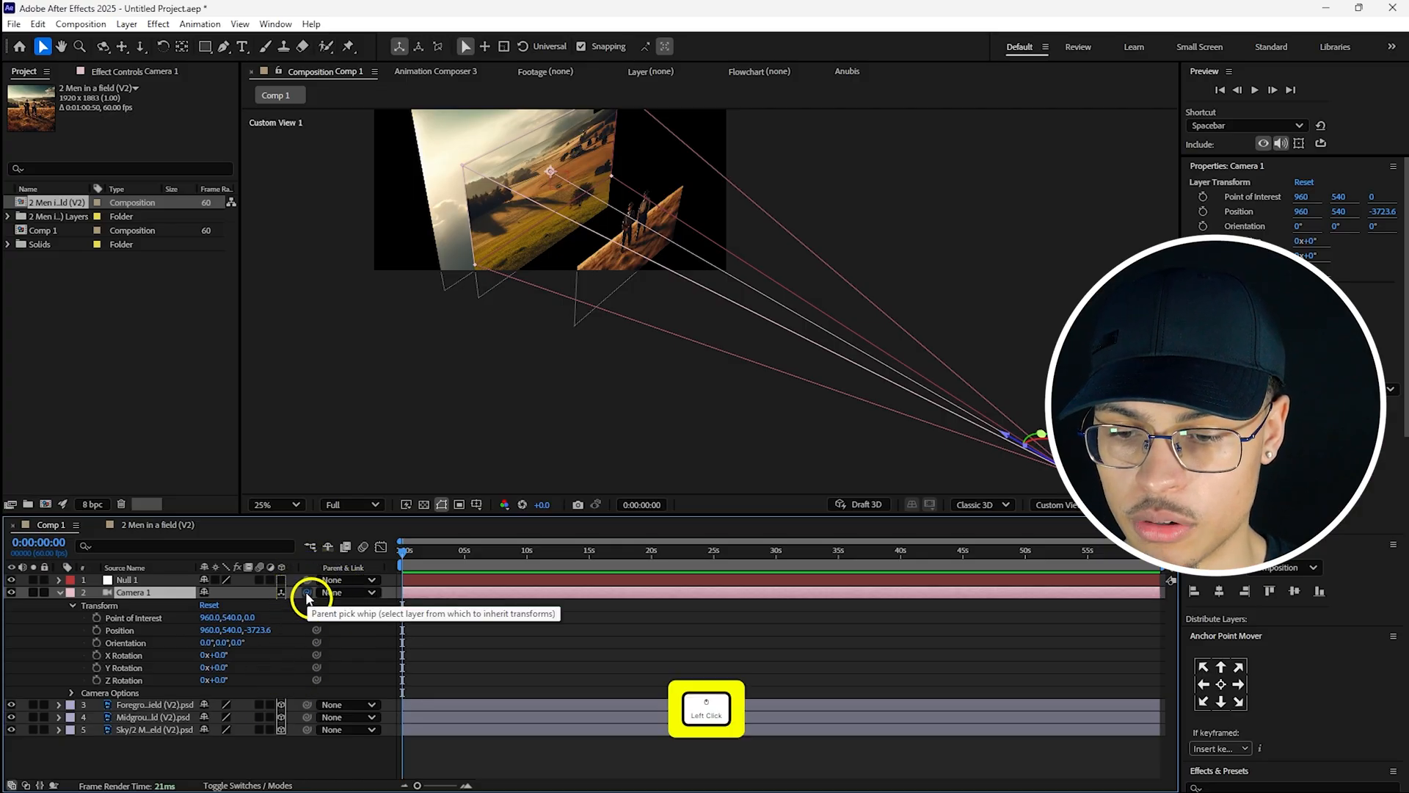
{"action": "left_click_drag", "start_coordinate": [305, 596], "coordinate": [150, 581]}
- Reveal the null's Position property and fit the Active Camera view to the viewer
{"action": "left_click", "coordinate": [150, 581]}
{"action": "key", "text": "p"}
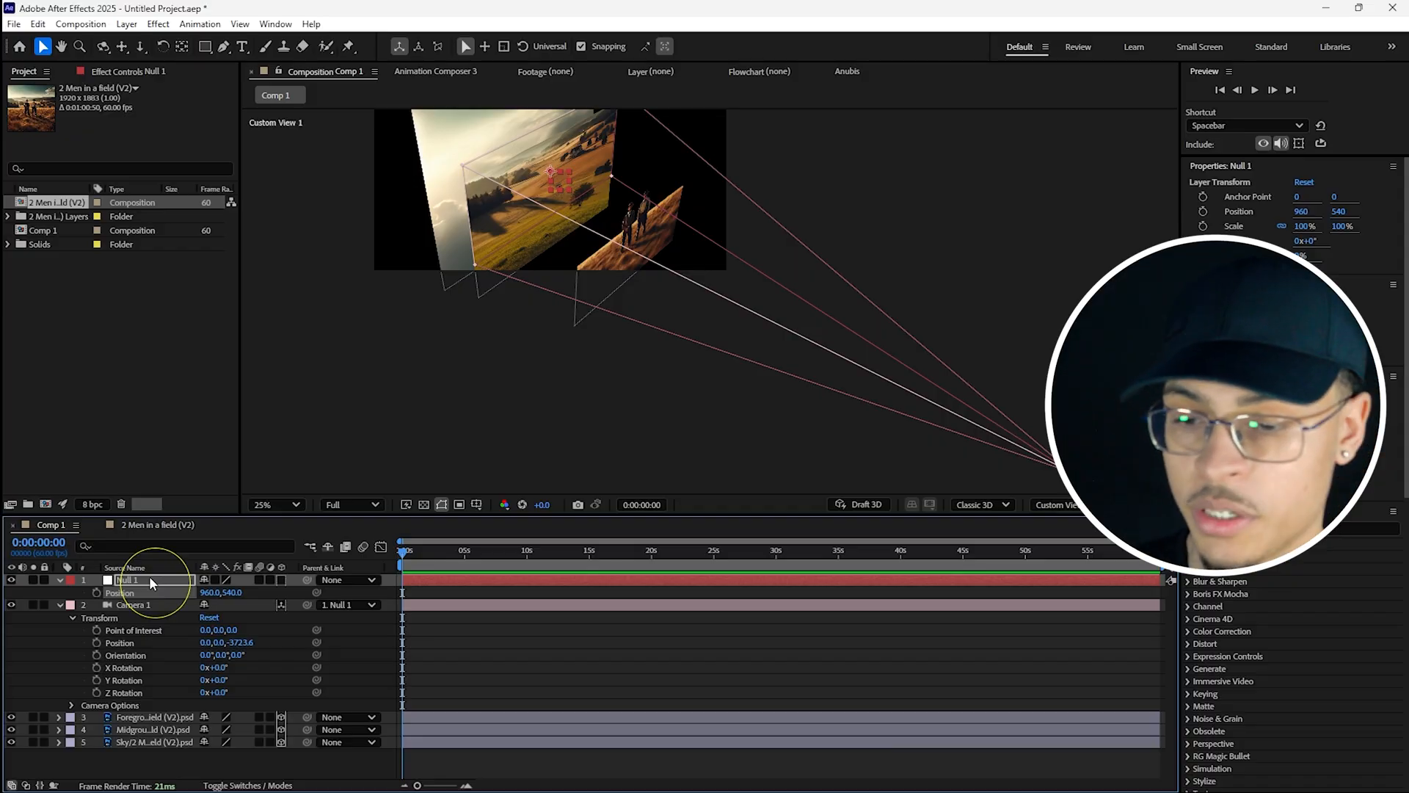
{"action": "left_click", "coordinate": [134, 603]}
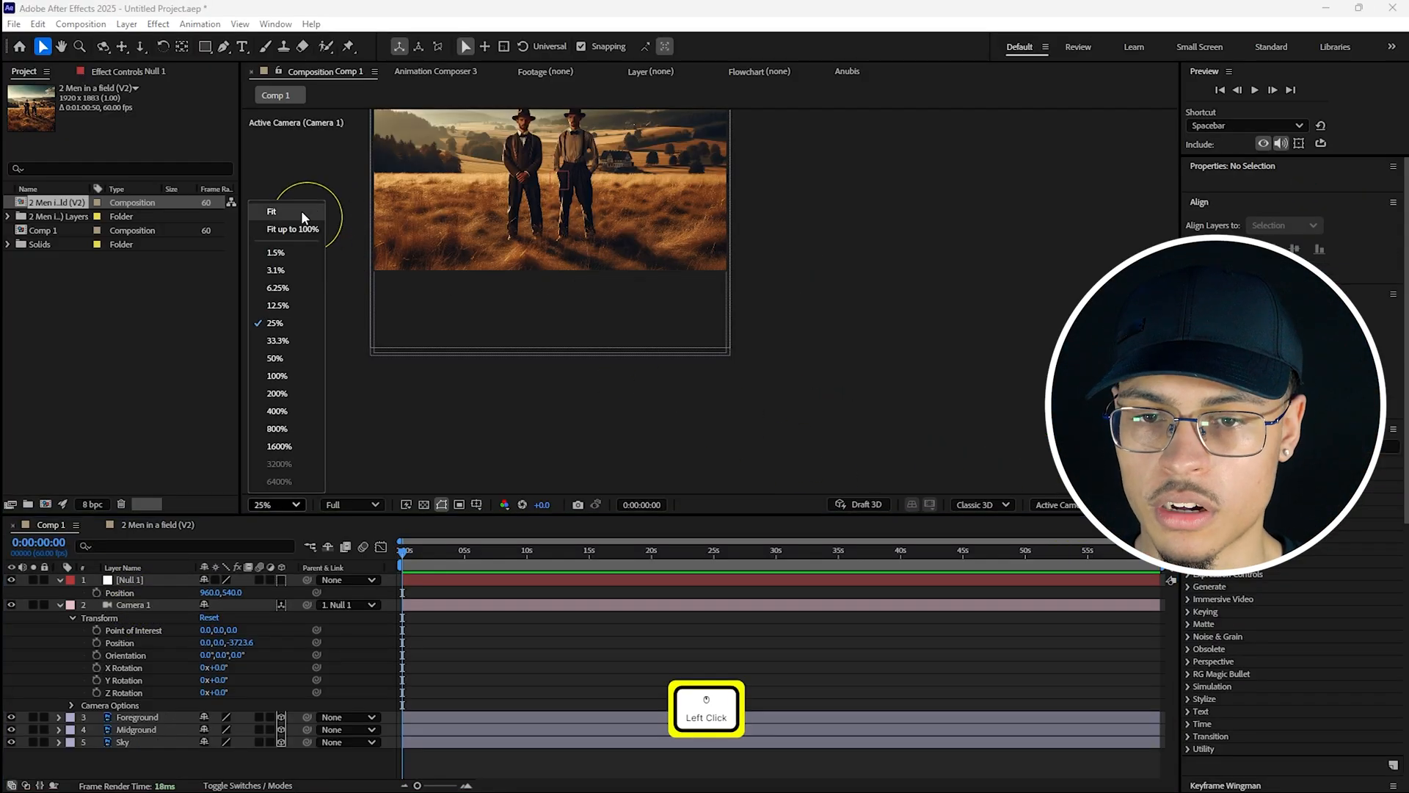
{"action": "left_click", "coordinate": [301, 211]}
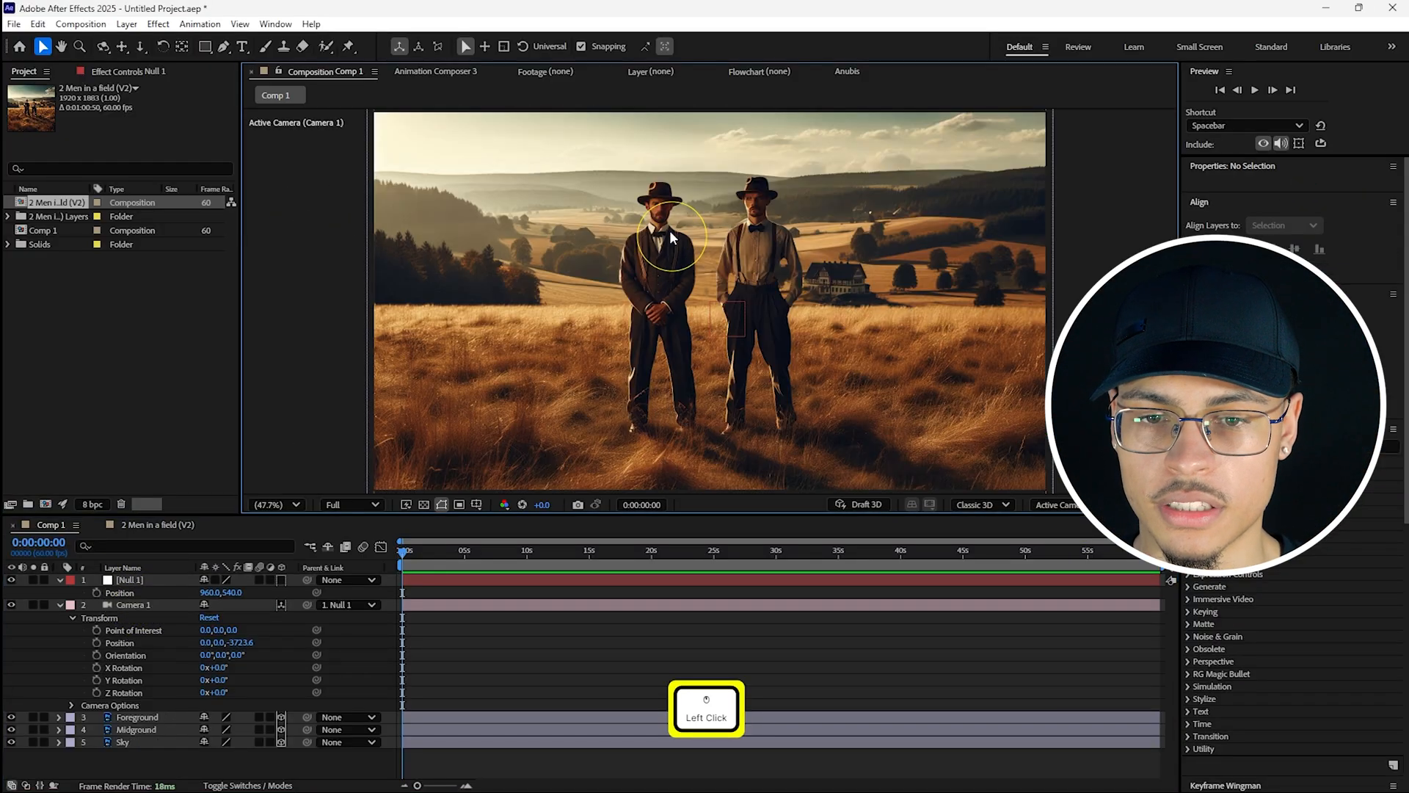
- Make the Null 1 layer a 3D layer
{"action": "left_click", "coordinate": [147, 580]}
{"action": "right_click", "coordinate": [161, 579]}
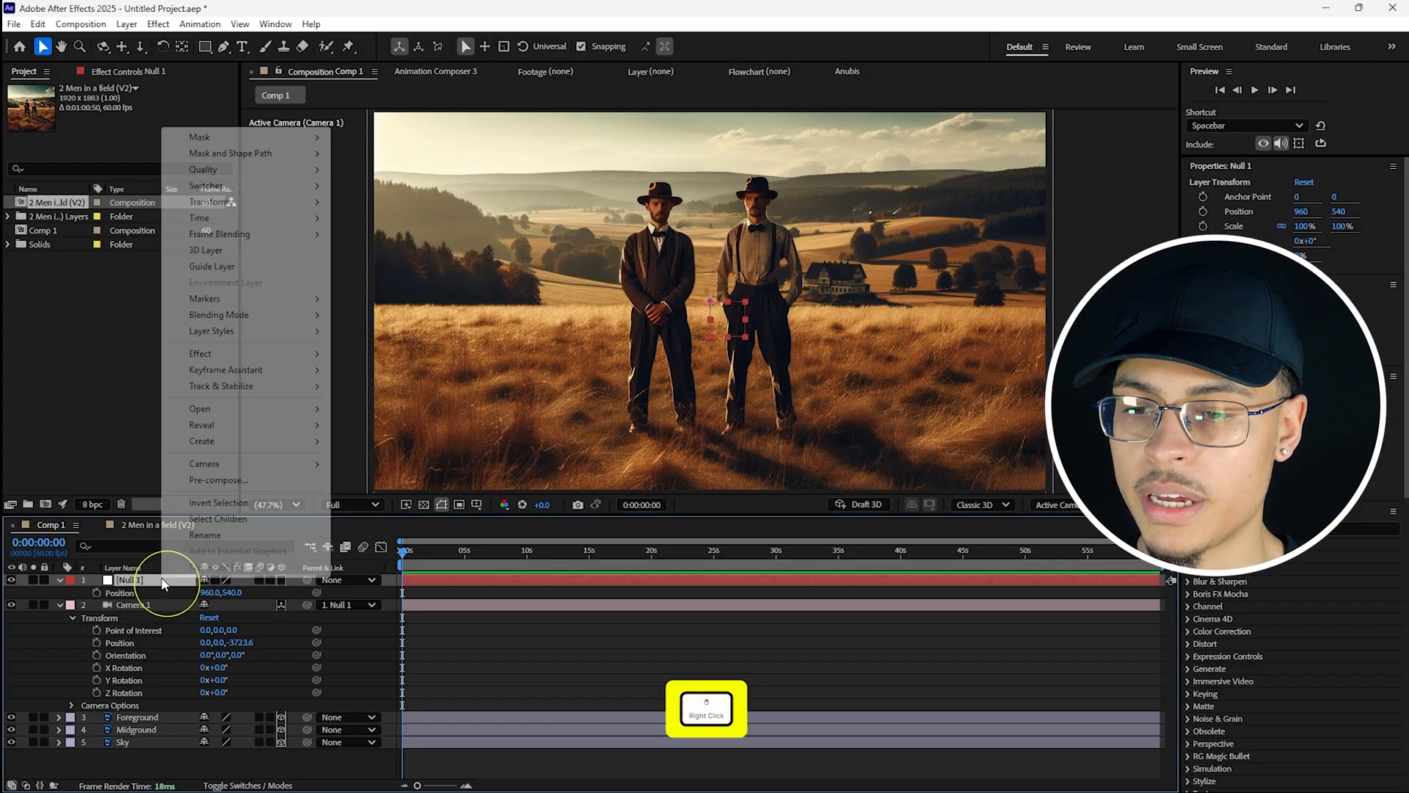
{"action": "left_click", "coordinate": [213, 251]}
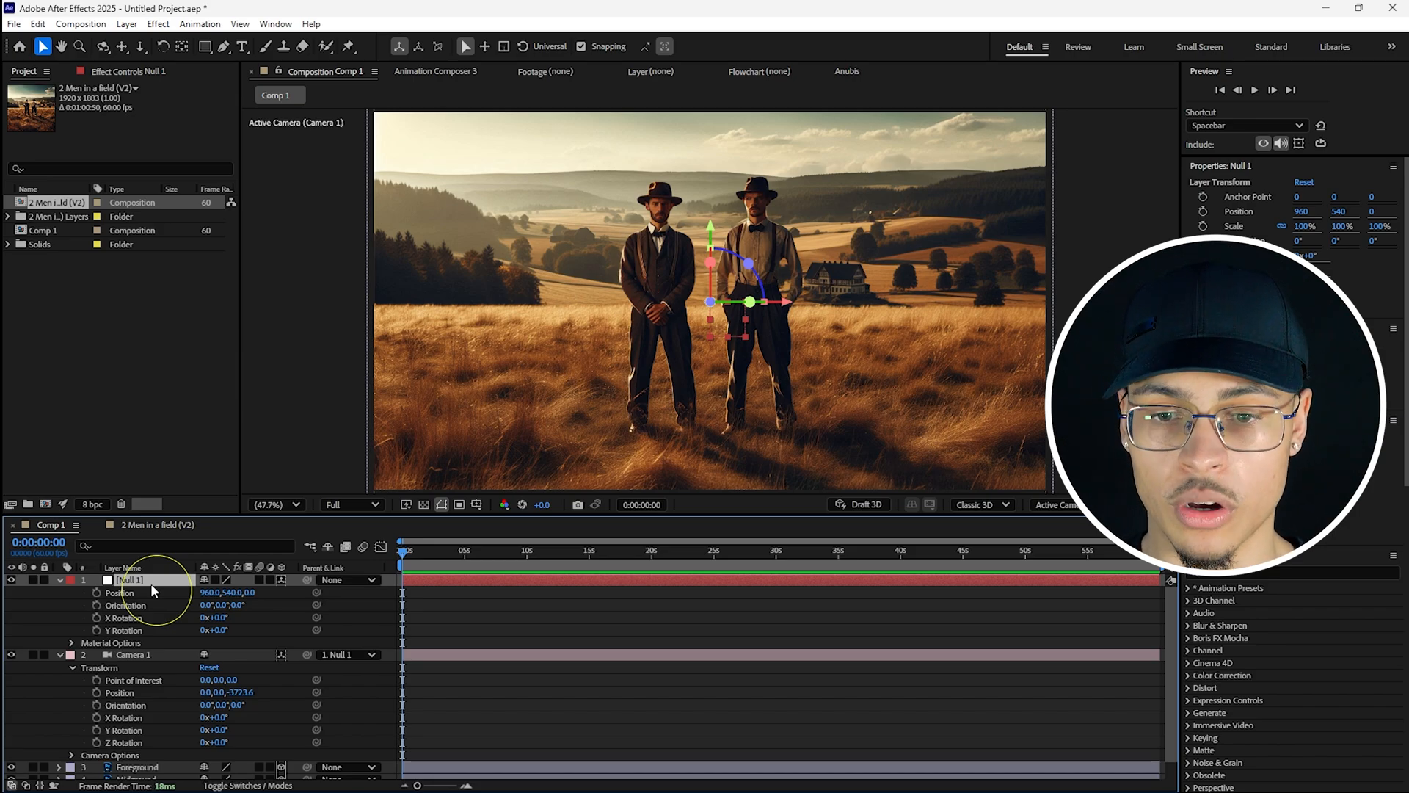
- Try moving the null in depth to a Z position of -307 and then vertically, undoing each move
{"action": "left_click_drag", "start_coordinate": [261, 592], "coordinate": [11, 580]}
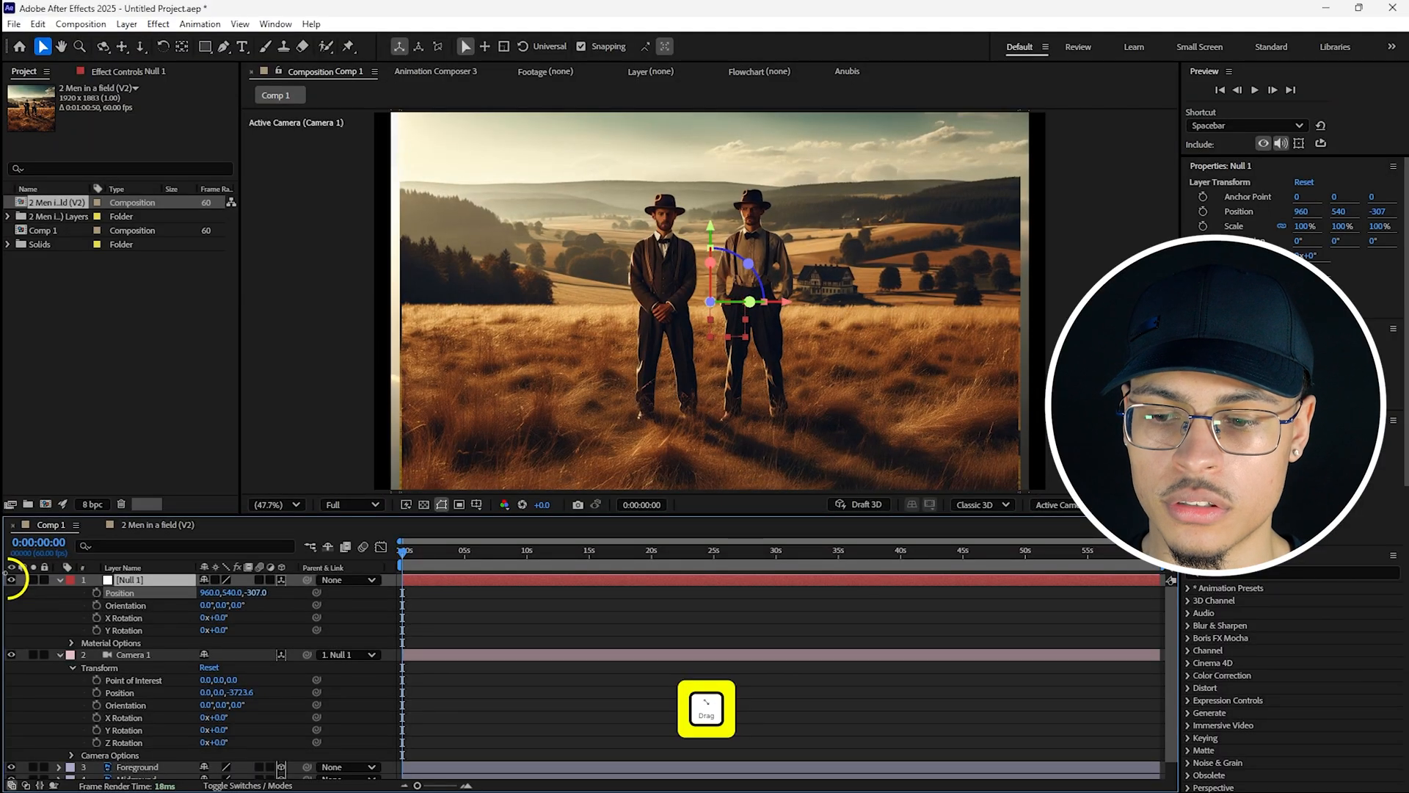
{"action": "key", "text": "ctrl+z"}
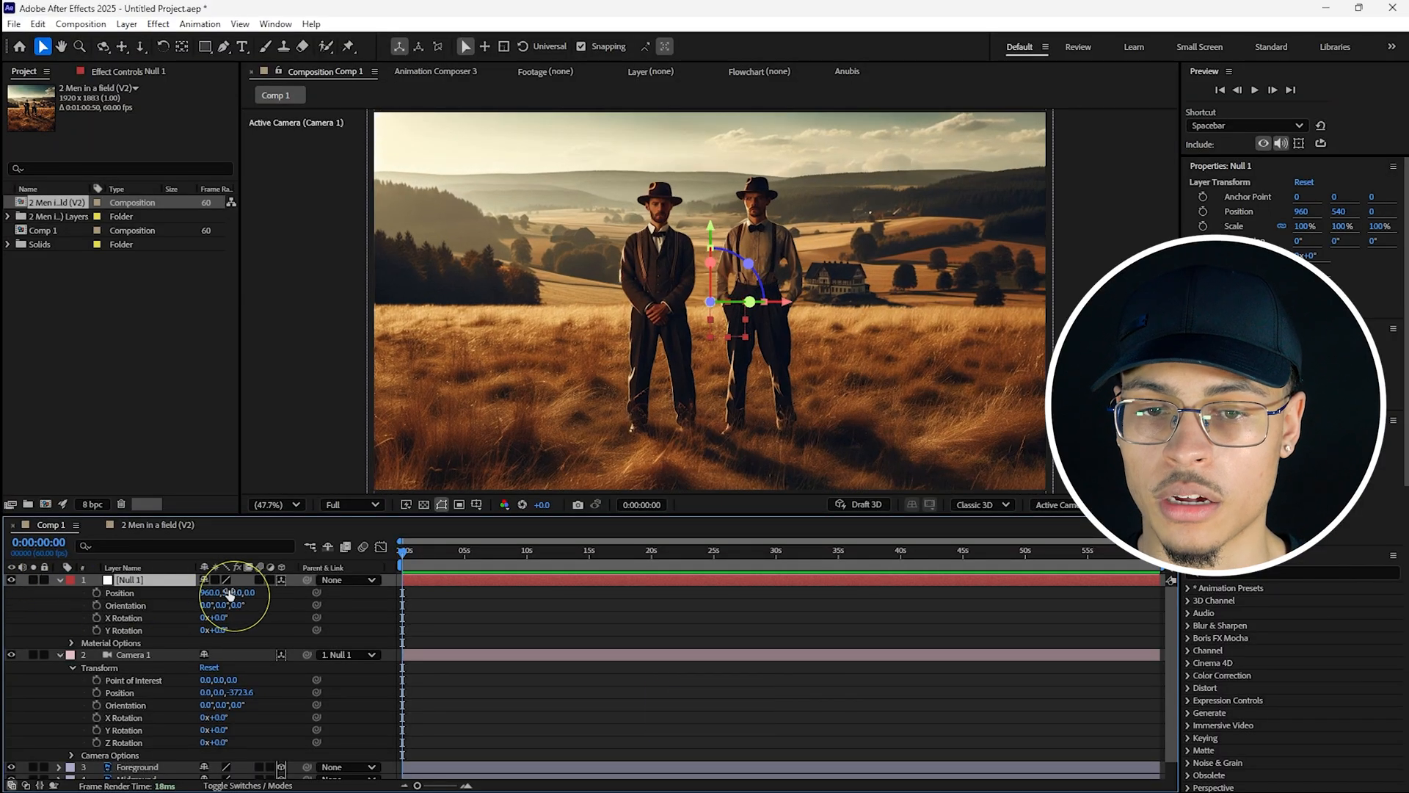
{"action": "left_click_drag", "start_coordinate": [229, 593], "coordinate": [531, 558]}
{"action": "key", "text": "ctrl+z"}
- Compare changing Camera 1's Position, the null's vertical Position and the camera's Point of Interest, undoing each change
{"action": "scroll", "coordinate": [141, 657], "scroll_direction": "down", "scroll_amount": 1}
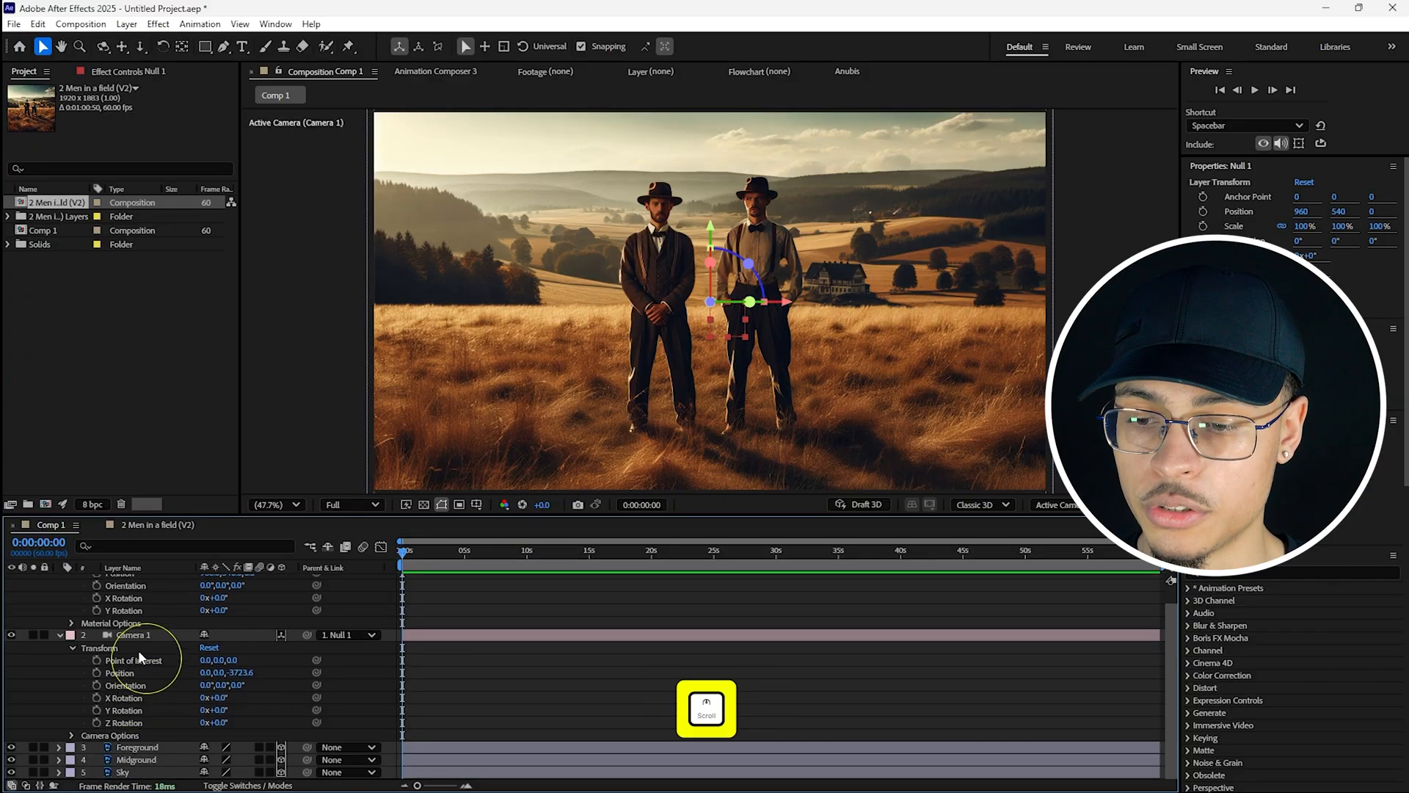
{"action": "left_click_drag", "start_coordinate": [220, 672], "coordinate": [1251, 610]}
{"action": "key", "text": "ctrl+z"}
{"action": "scroll", "coordinate": [203, 602], "scroll_direction": "up", "scroll_amount": 1}
{"action": "left_click_drag", "start_coordinate": [232, 593], "coordinate": [459, 602]}
{"action": "key", "text": "ctrl+z"}
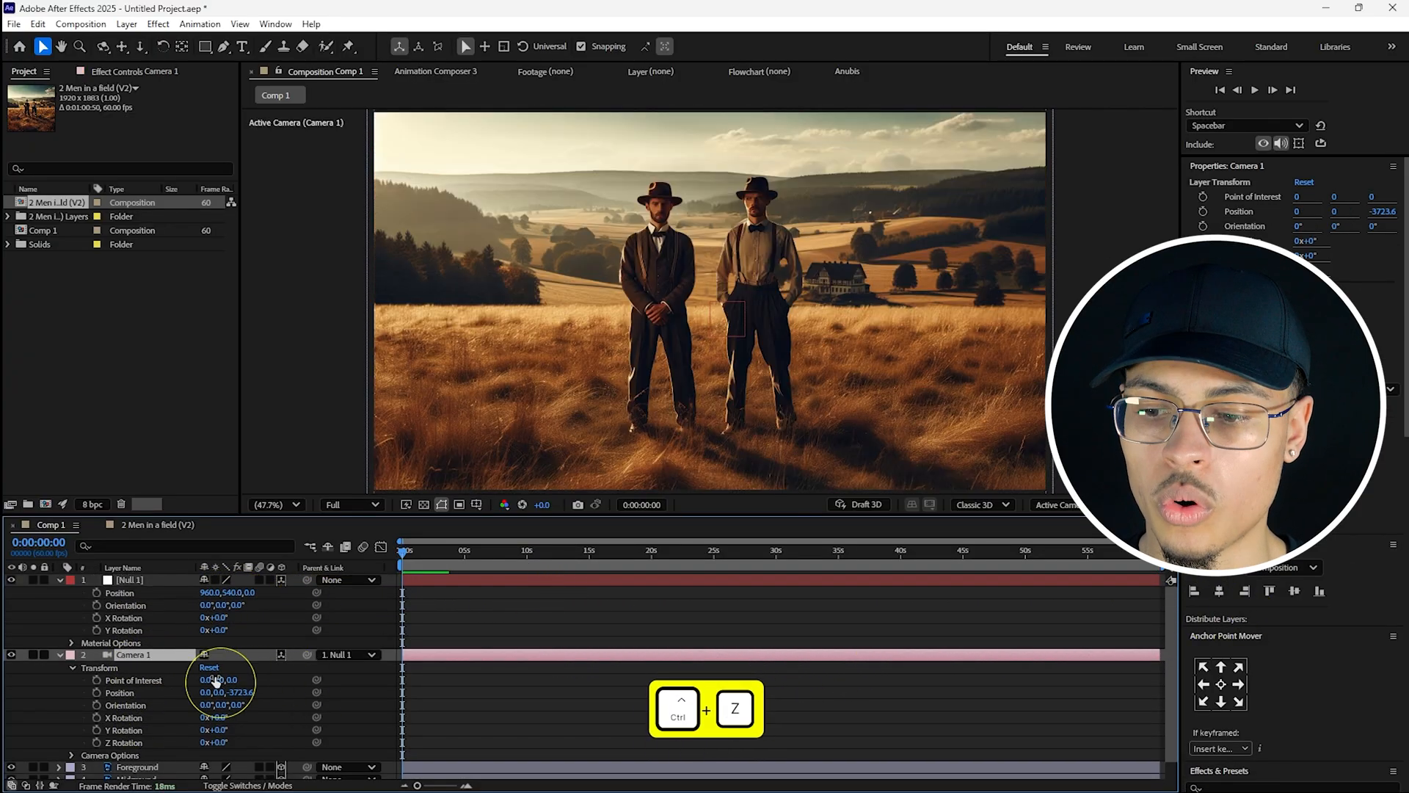
{"action": "left_click_drag", "start_coordinate": [221, 679], "coordinate": [47, 614]}
{"action": "key", "text": "ctrl+z"}
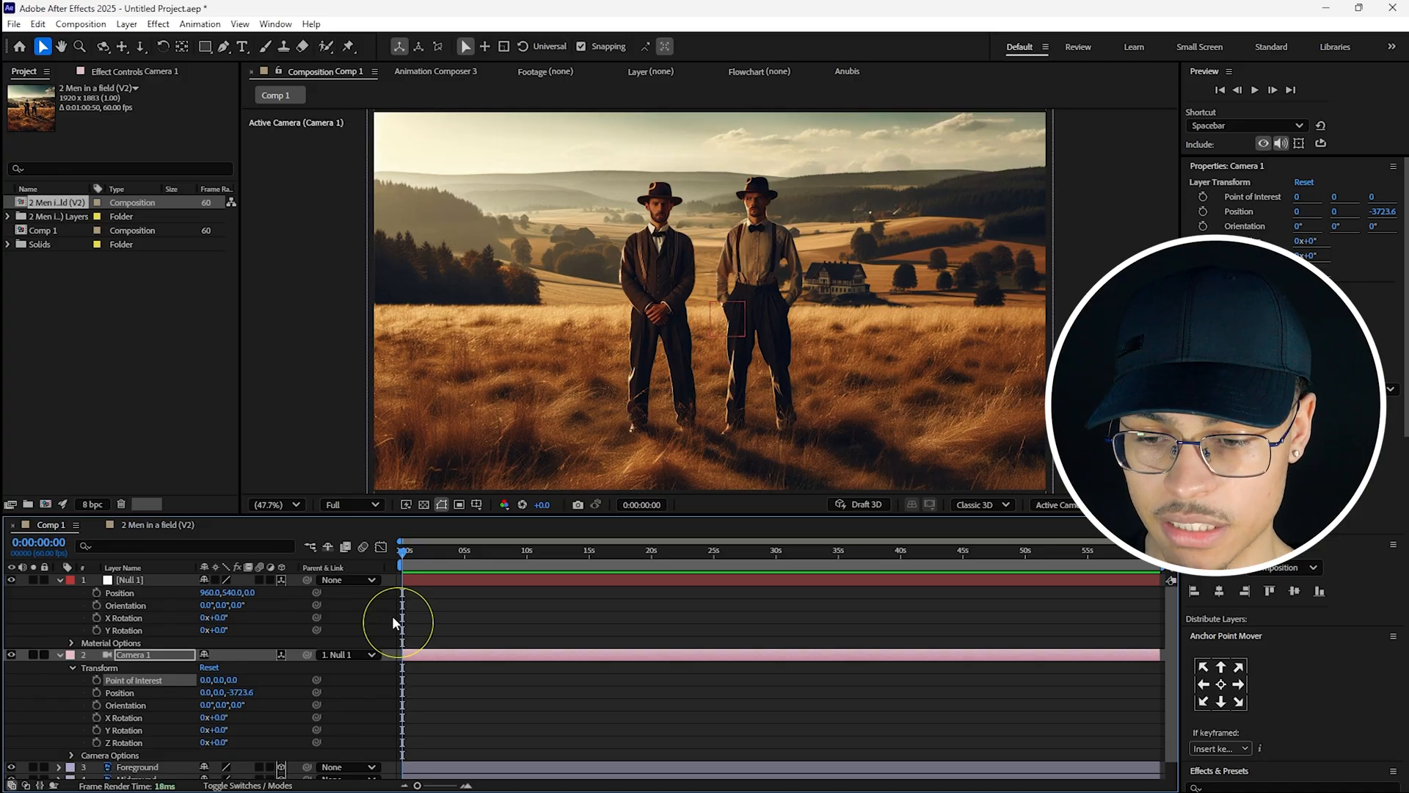
- Set a Position keyframe on Null 1 at the start of the timeline
{"action": "left_click", "coordinate": [377, 646]}
{"action": "left_click", "coordinate": [132, 657]}
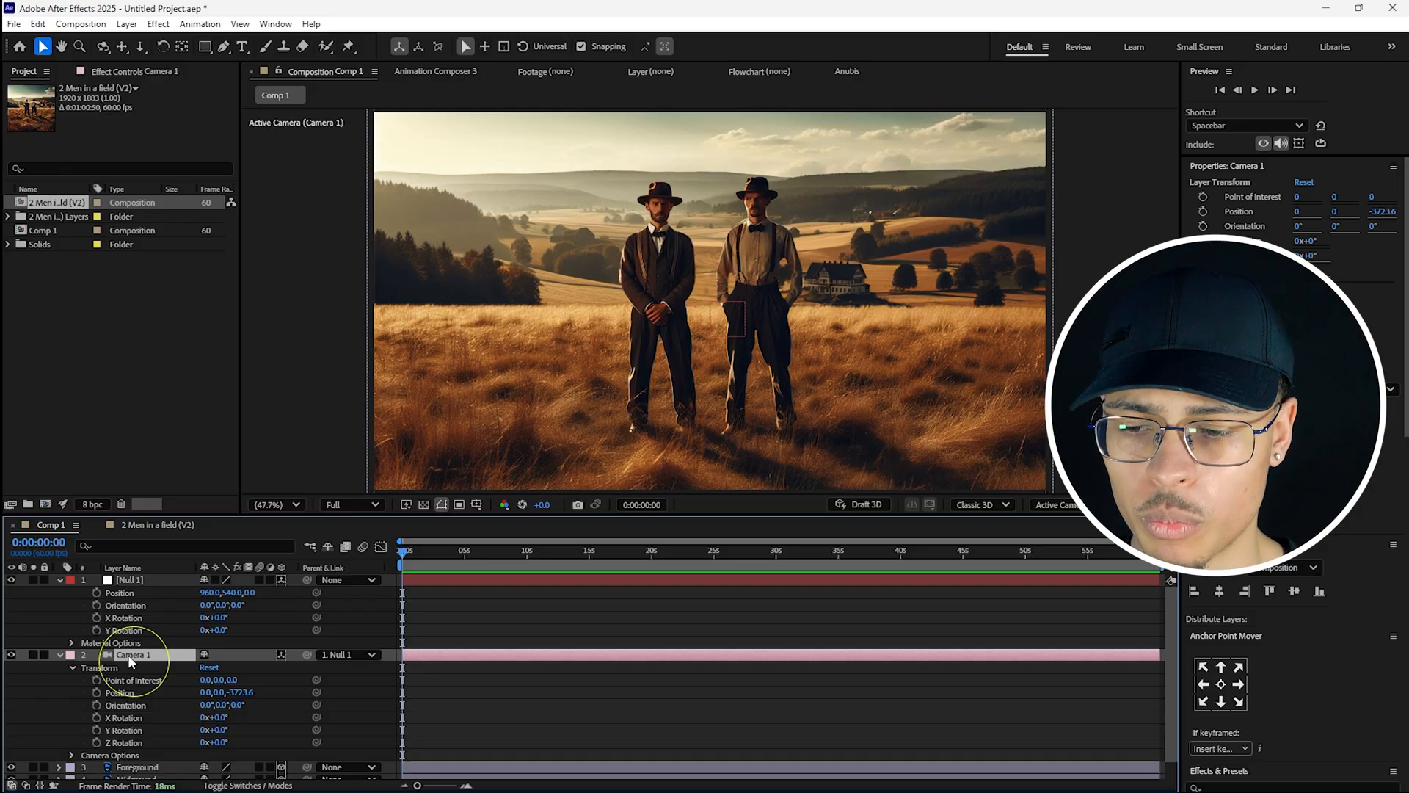
{"action": "left_click", "coordinate": [160, 575]}
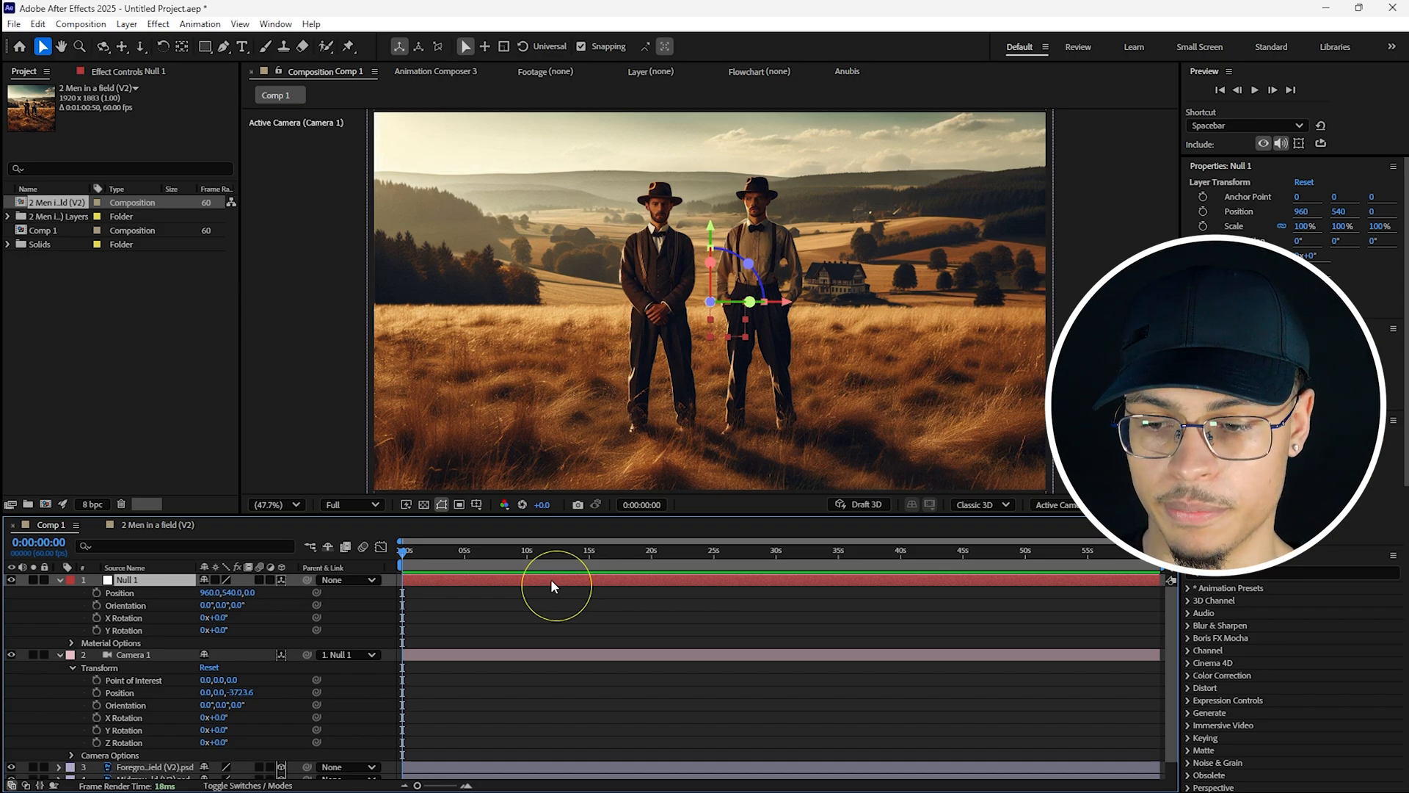
{"action": "left_click", "coordinate": [131, 581]}
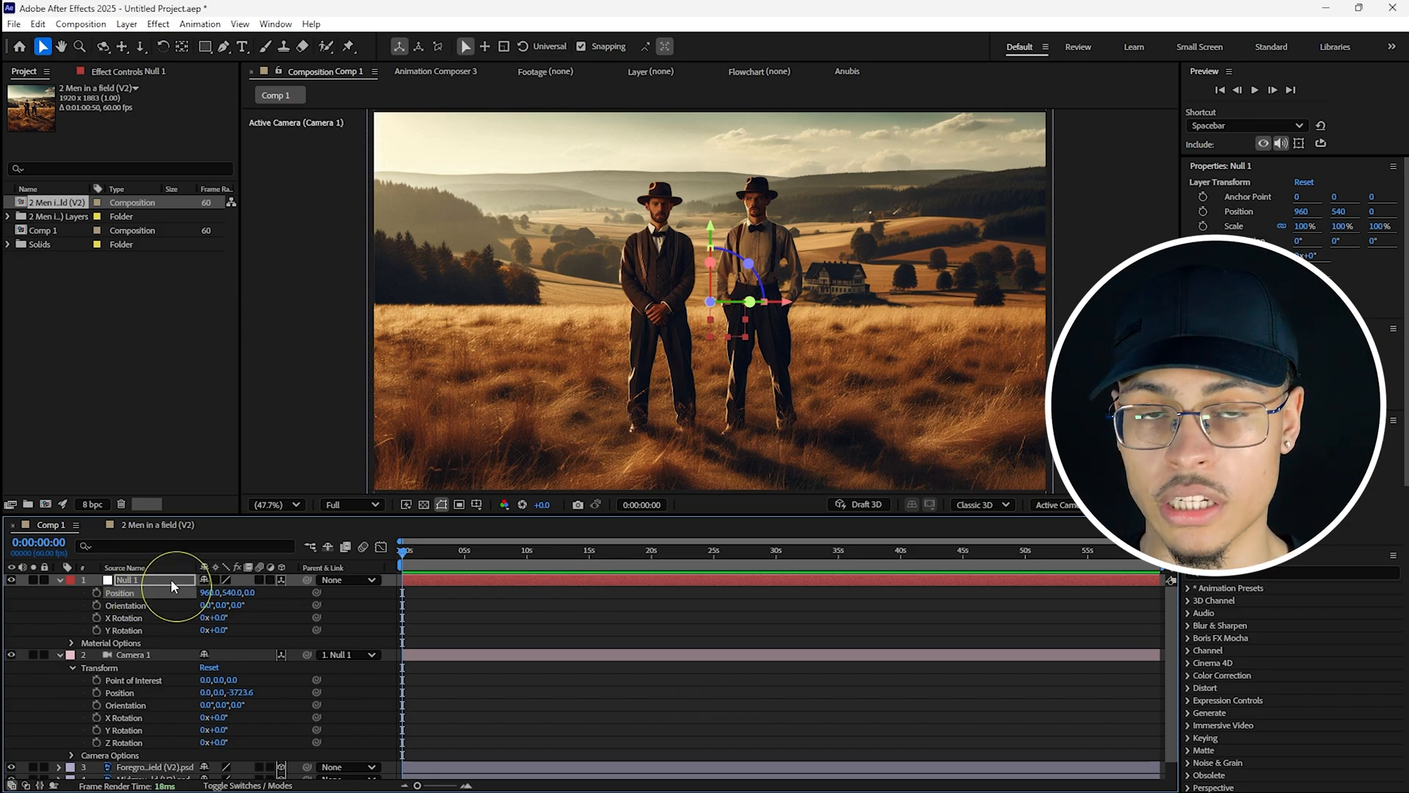
{"action": "left_click", "coordinate": [97, 593]}
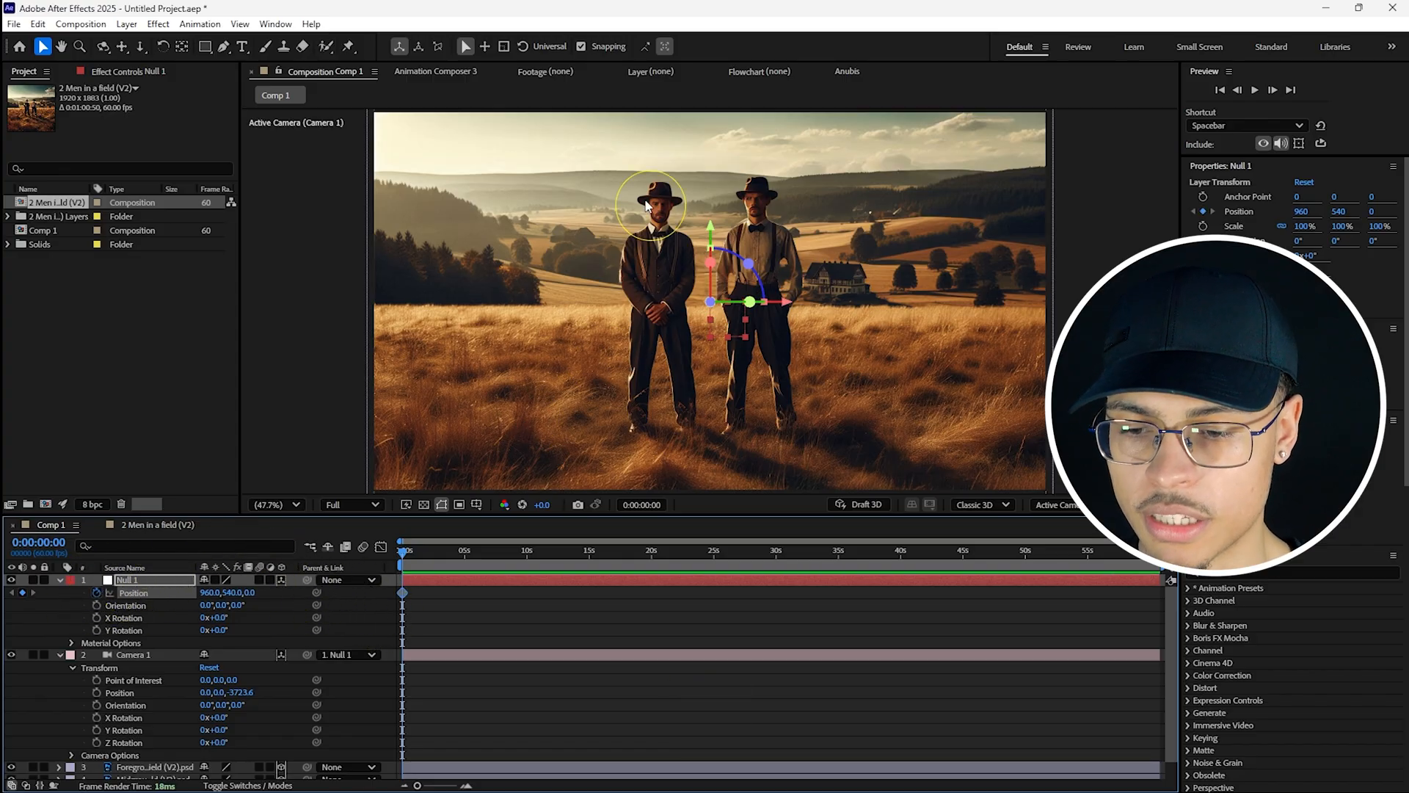
- Reduce Null 1's displayed properties in the timeline to its keyframed Position
{"action": "scroll", "coordinate": [606, 247], "scroll_direction": "down", "scroll_amount": 1}
{"action": "scroll", "coordinate": [738, 273], "scroll_direction": "up", "scroll_amount": 1}
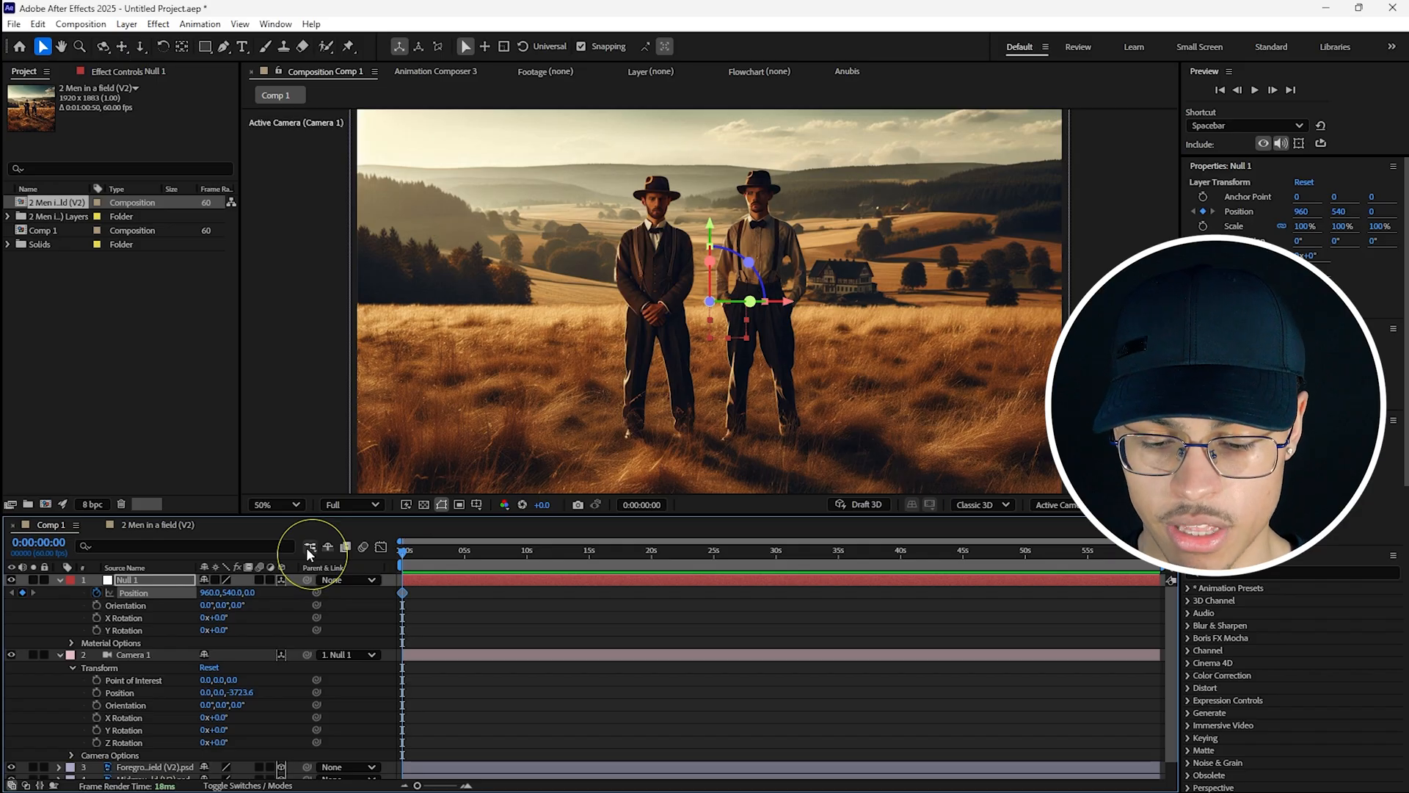
{"action": "left_click", "coordinate": [474, 601]}
{"action": "left_click", "coordinate": [136, 593]}
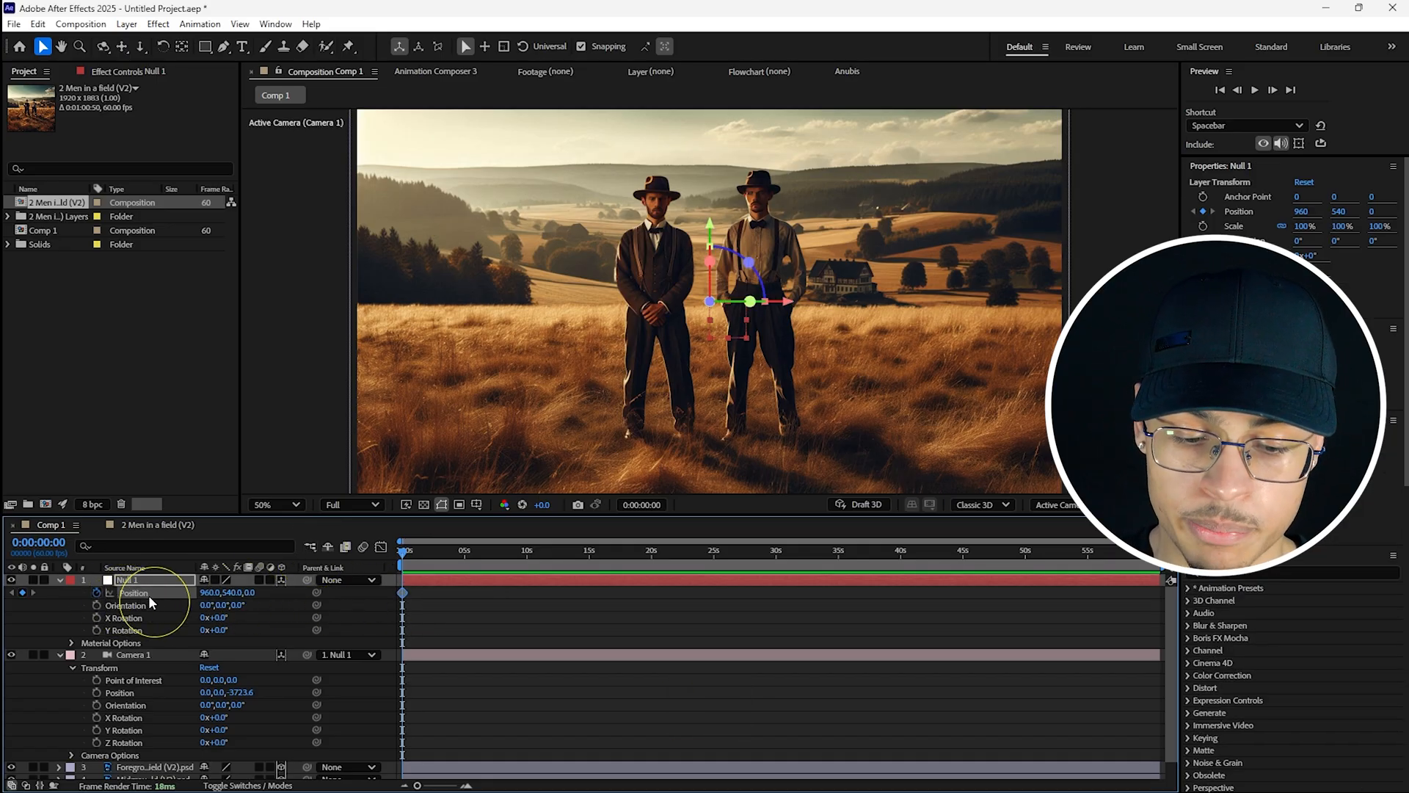
{"action": "key", "text": "p"}
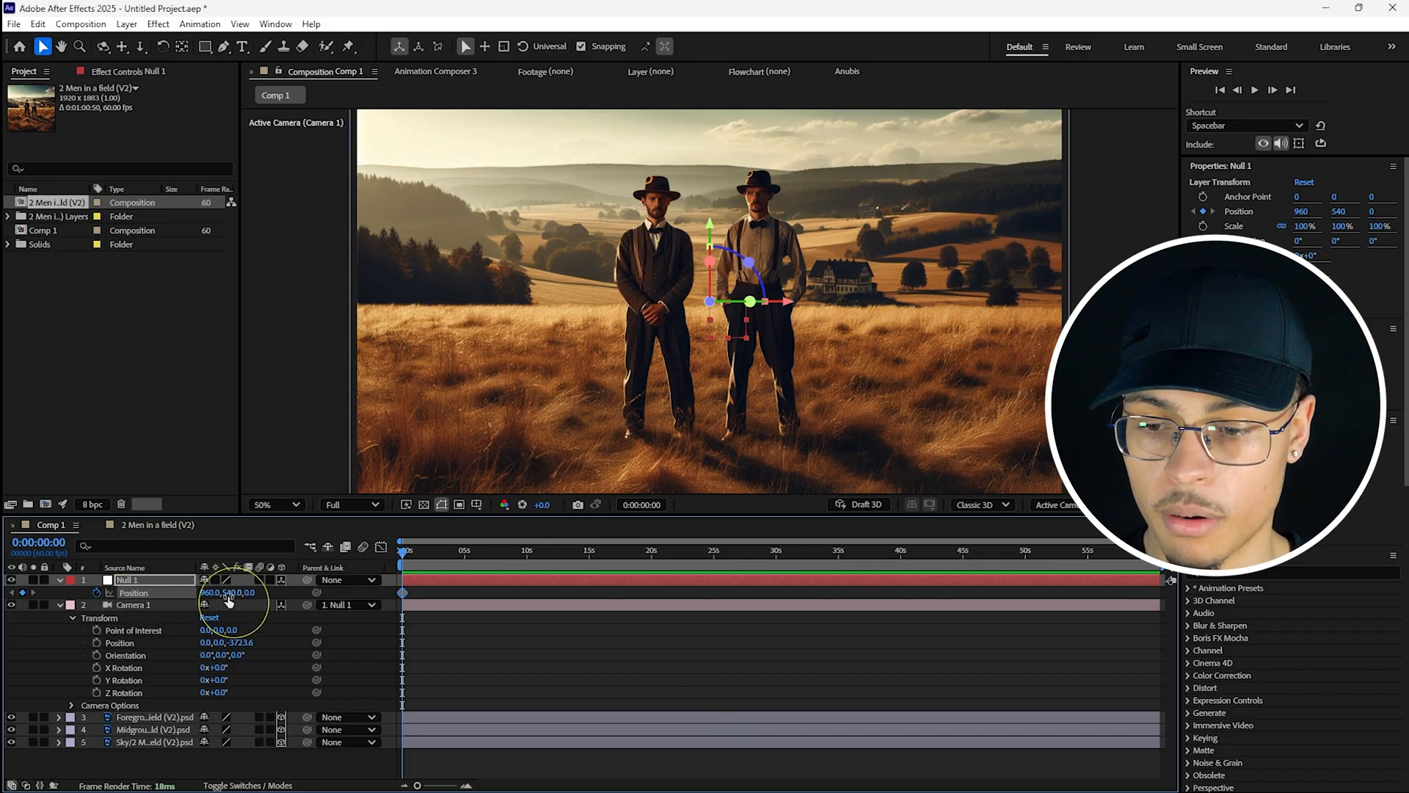
- Set Null 1's starting Position to about 71 vertically and 1813 in depth so the camera faces the sky close up
{"action": "left_click_drag", "start_coordinate": [246, 598], "coordinate": [1243, 564]}
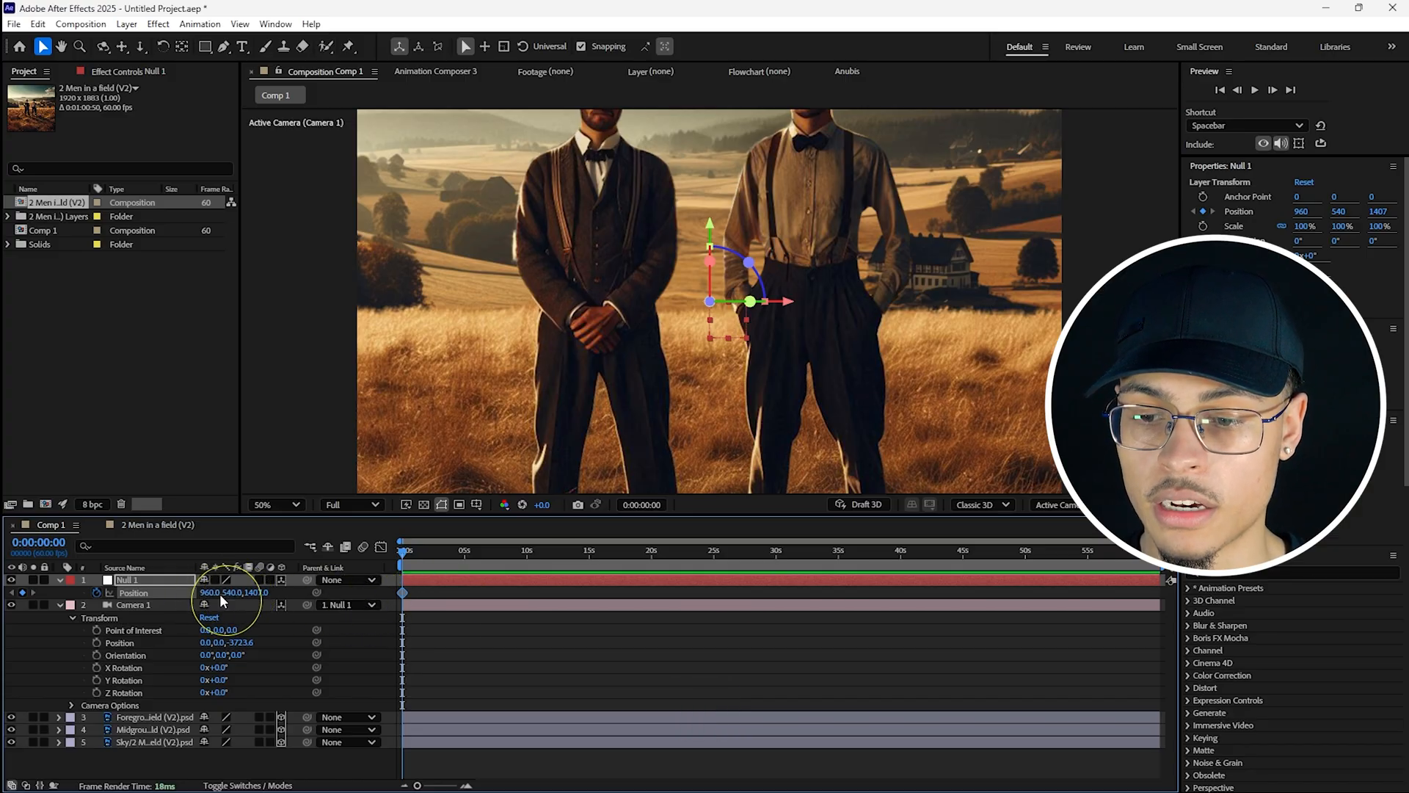
{"action": "left_click_drag", "start_coordinate": [235, 597], "coordinate": [13, 486]}
{"action": "left_click_drag", "start_coordinate": [242, 580], "coordinate": [559, 607]}
- Reset Null 1's Position at 0:00:07:50 to create the ending keyframe with the original framing
{"action": "left_click_drag", "start_coordinate": [403, 551], "coordinate": [479, 564]}
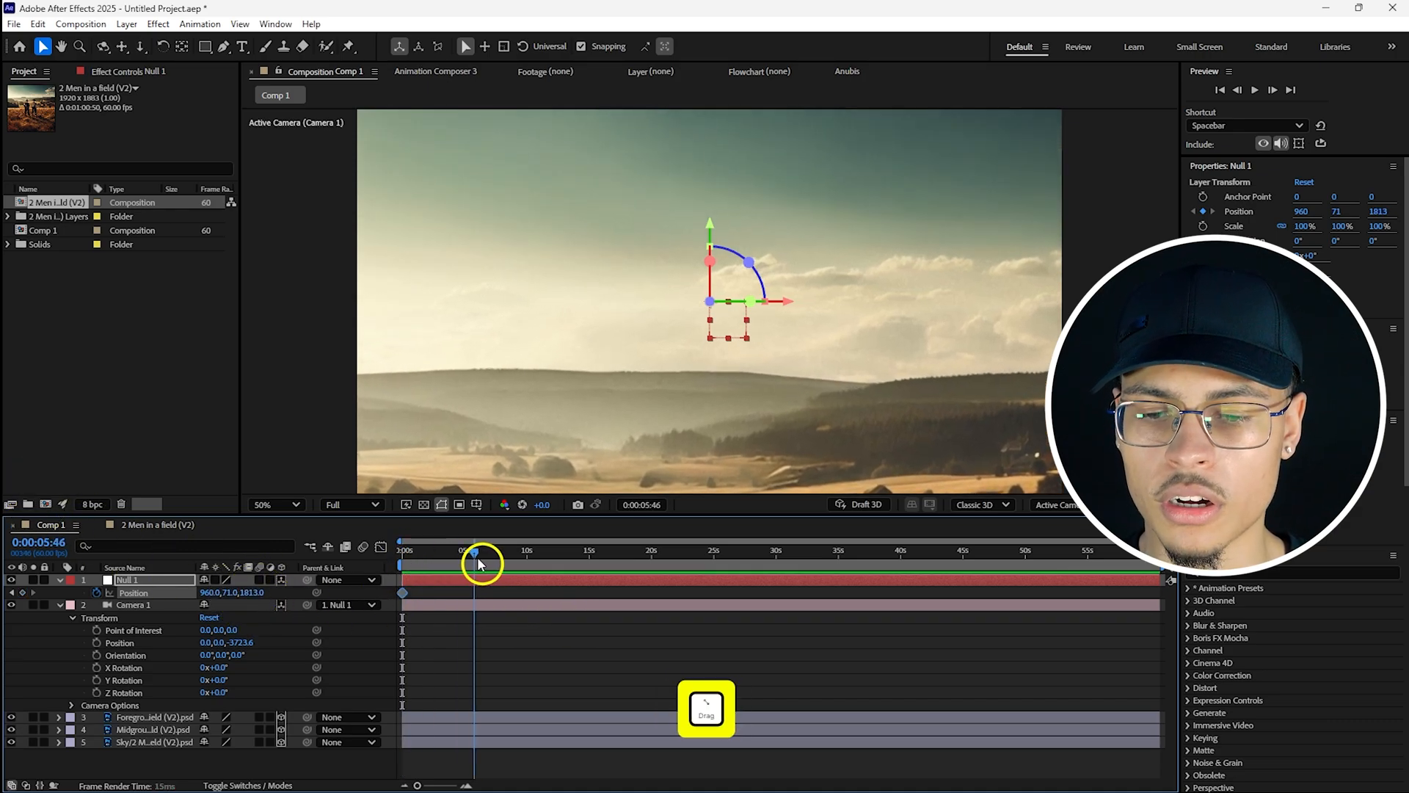
{"action": "right_click", "coordinate": [257, 594]}
{"action": "left_click", "coordinate": [298, 501]}
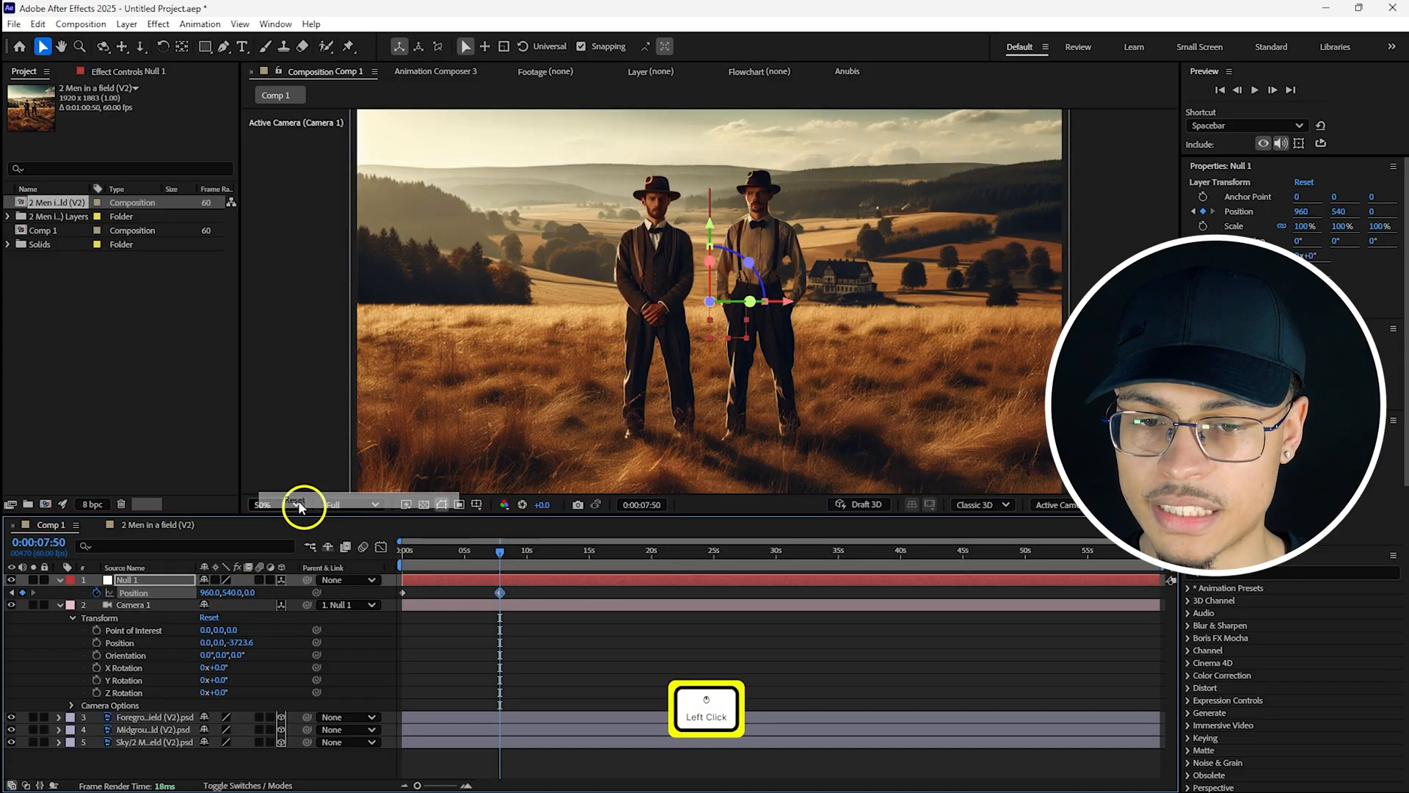
{"action": "key", "text": "ctrl+z"}
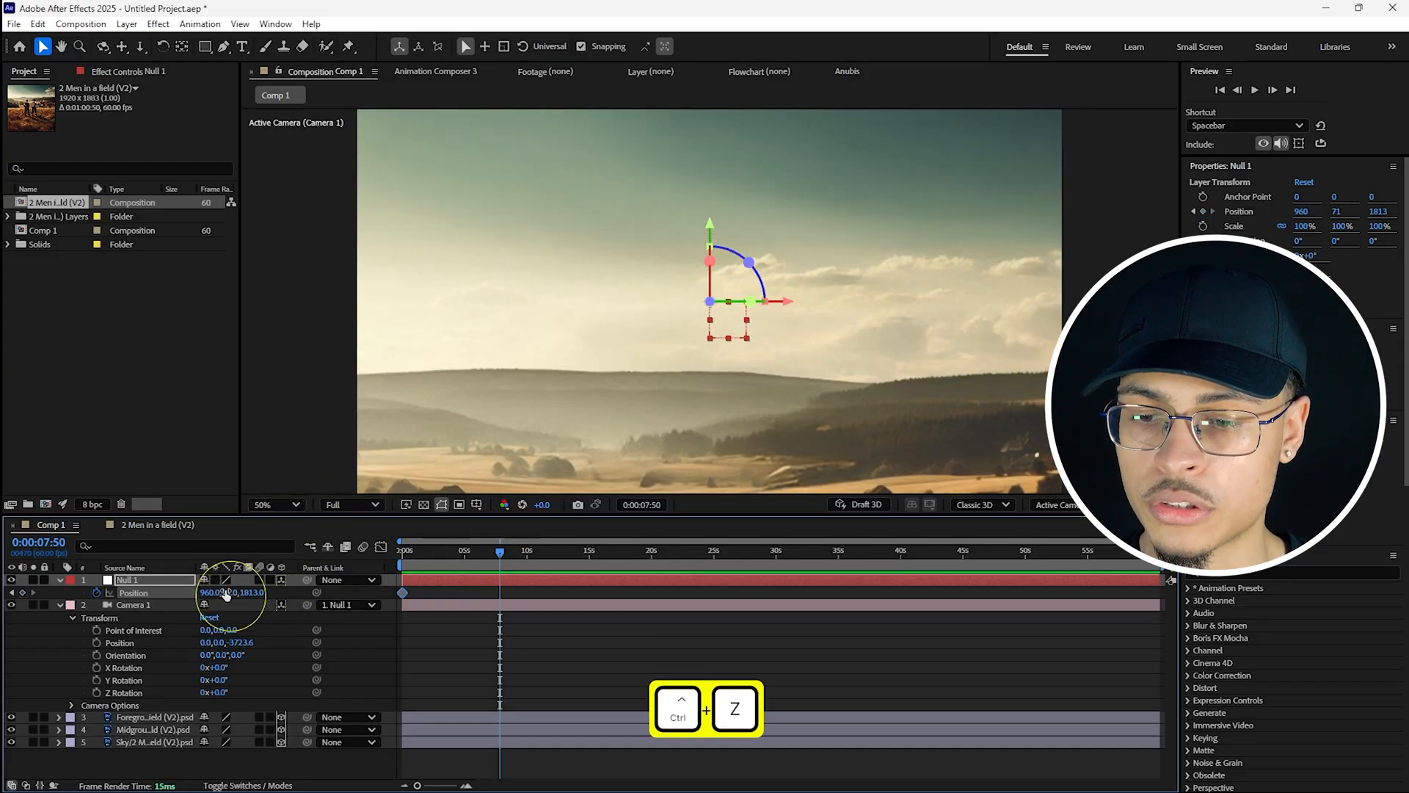
{"action": "right_click", "coordinate": [224, 588]}
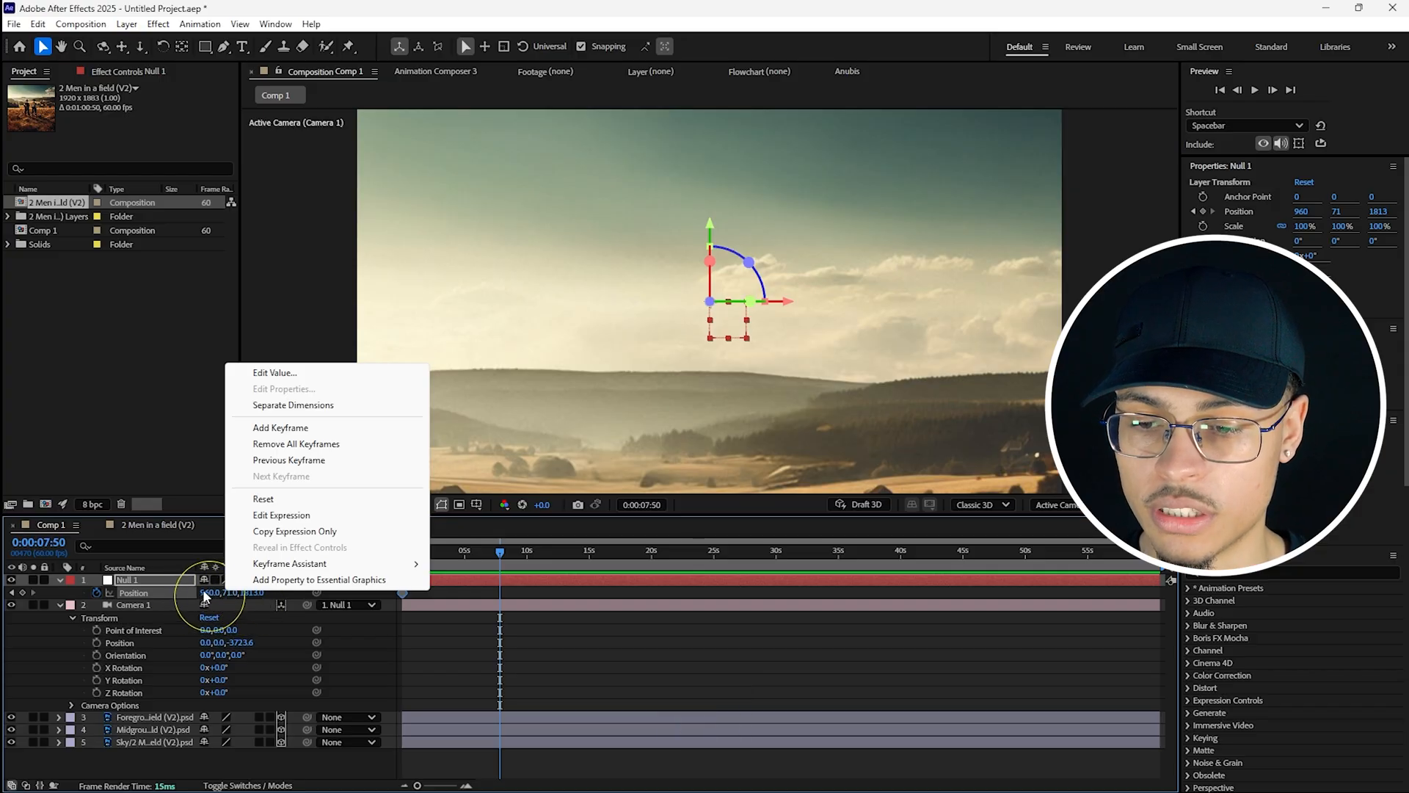
{"action": "left_click", "coordinate": [272, 499]}
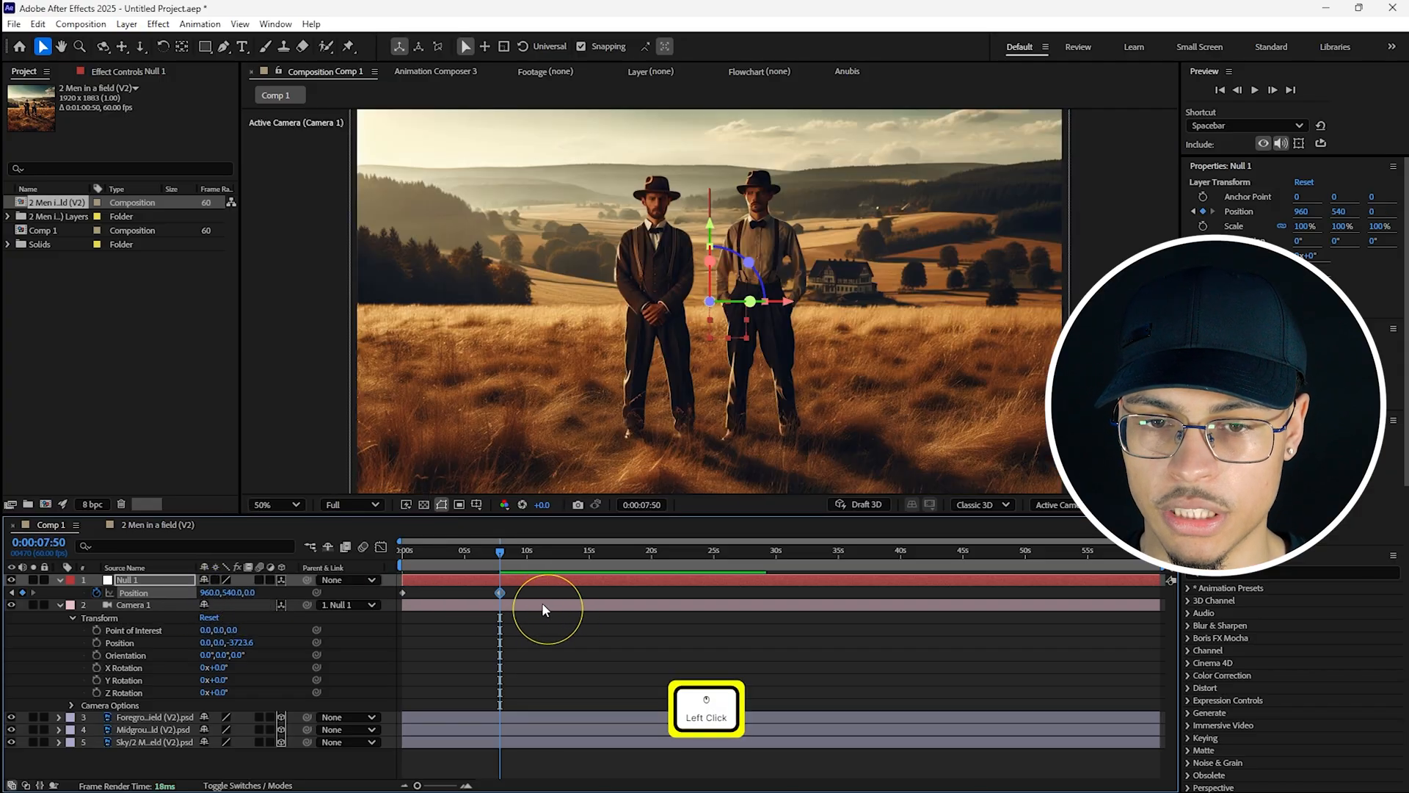
- Preview the null-driven camera move from the start of the timeline
{"action": "left_click", "coordinate": [468, 560]}
{"action": "left_click_drag", "start_coordinate": [463, 559], "coordinate": [372, 560]}
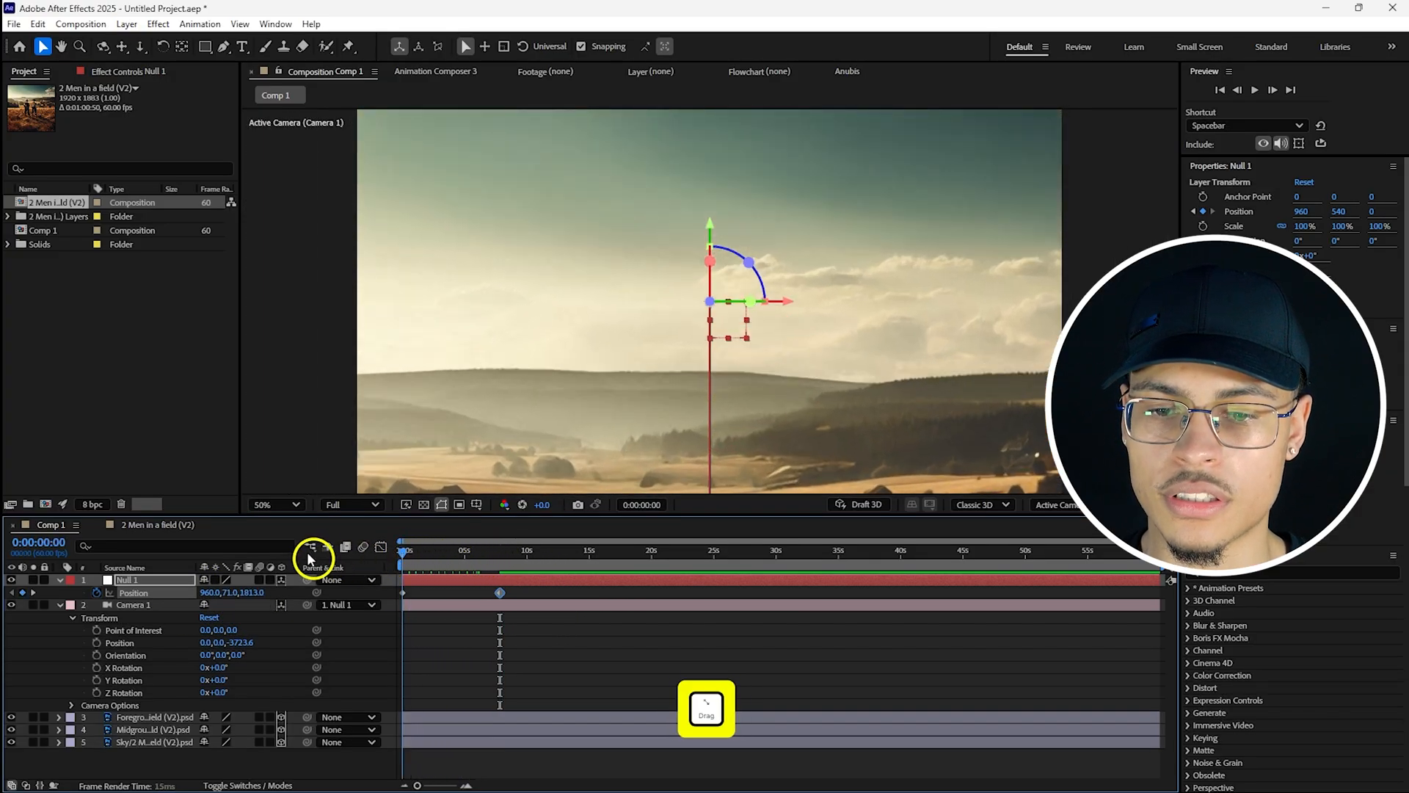
{"action": "key", "text": "space"}
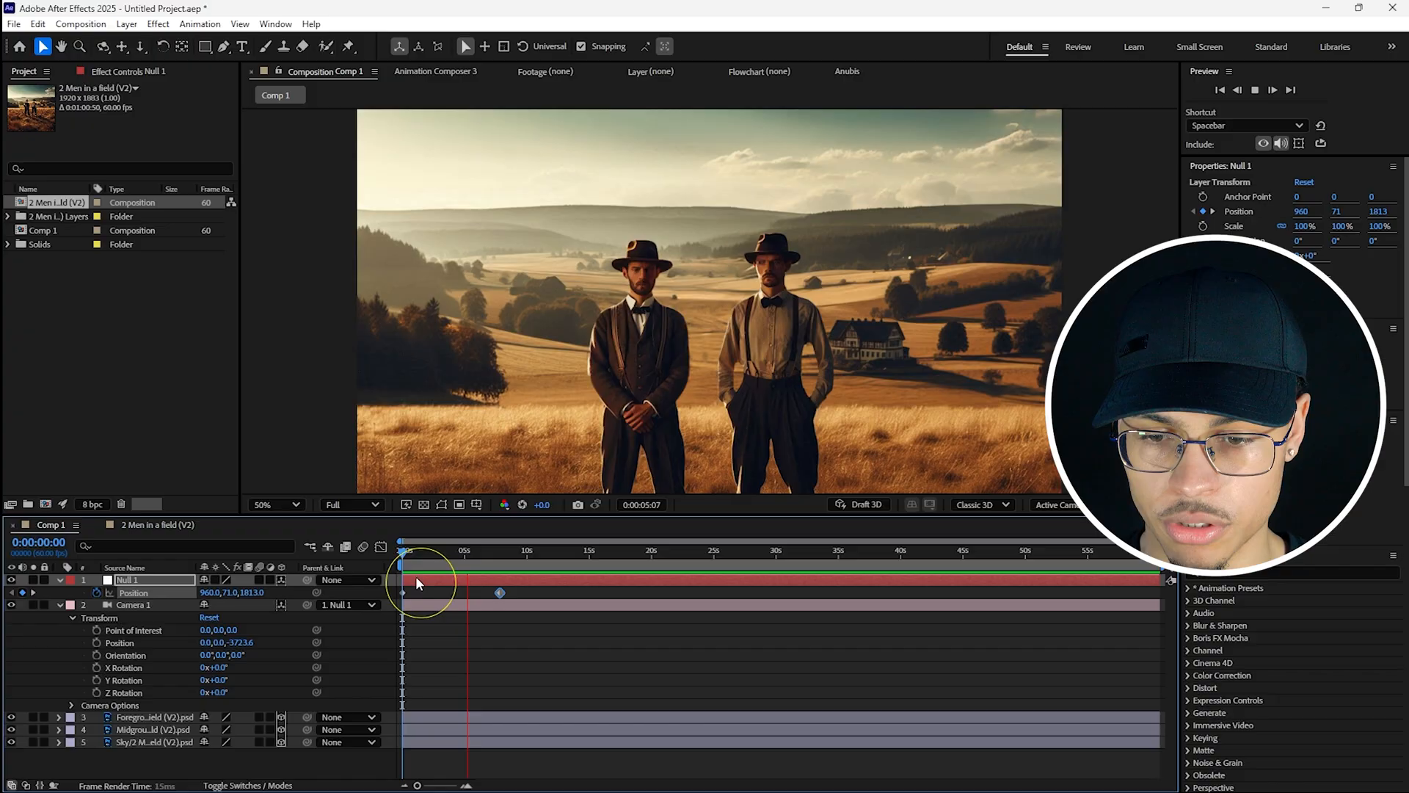
{"action": "key", "text": "space"}
{"action": "left_click", "coordinate": [541, 642]}
- Set Null 1's Z Position to about 2600 at the first frame and preview the stronger camera pull-back
{"action": "left_click_drag", "start_coordinate": [476, 557], "coordinate": [390, 560]}
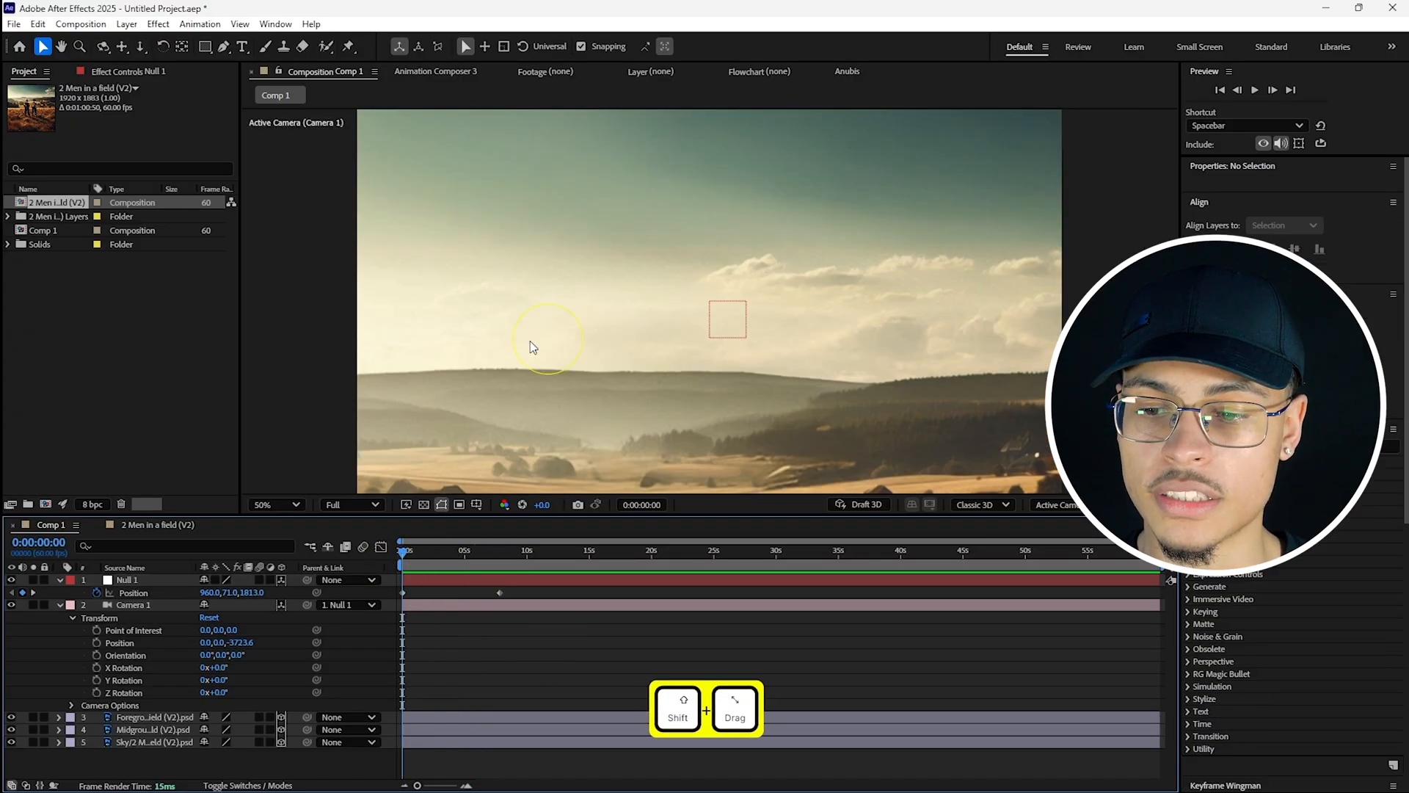
{"action": "left_click_drag", "start_coordinate": [257, 593], "coordinate": [843, 599]}
{"action": "left_click_drag", "start_coordinate": [401, 553], "coordinate": [468, 556]}
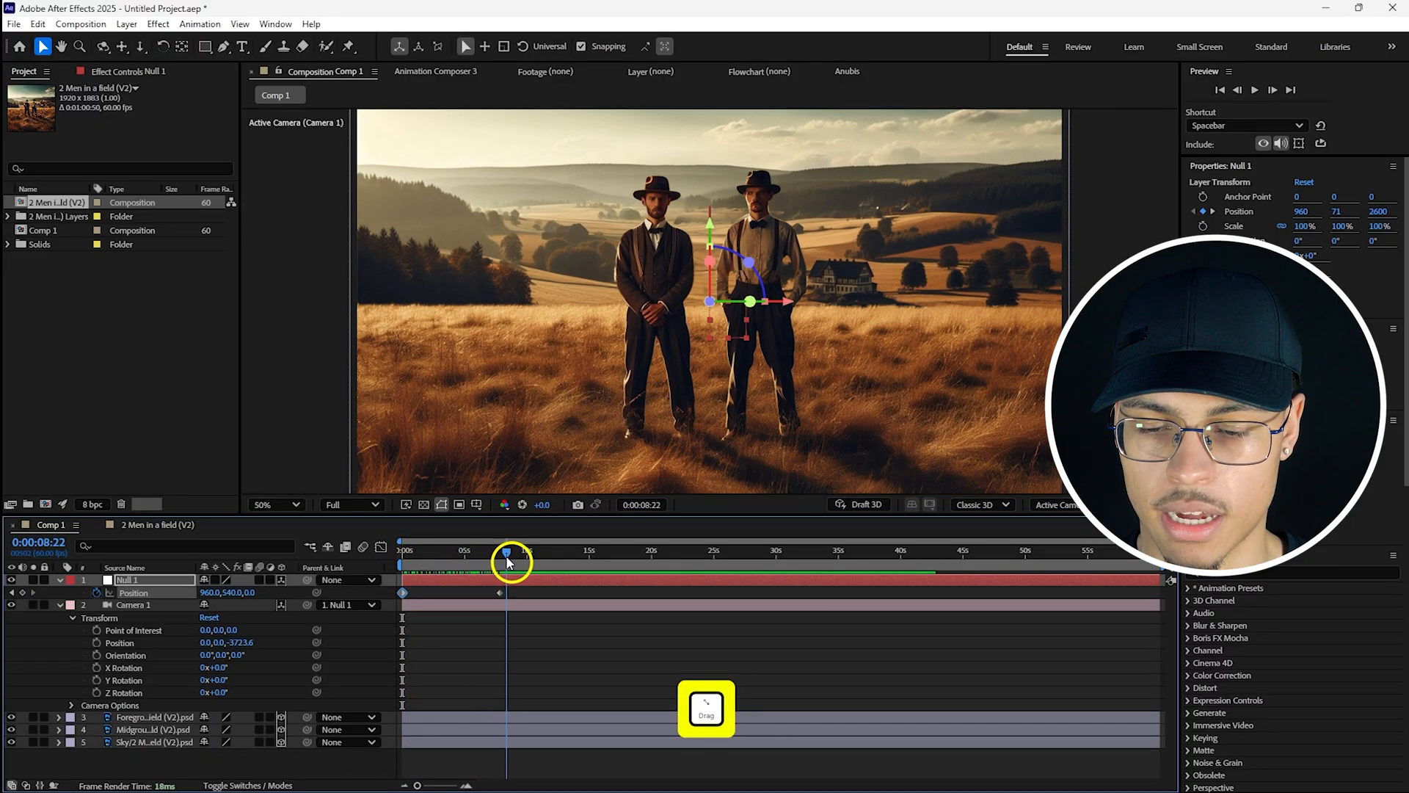
{"action": "key", "text": "space"}
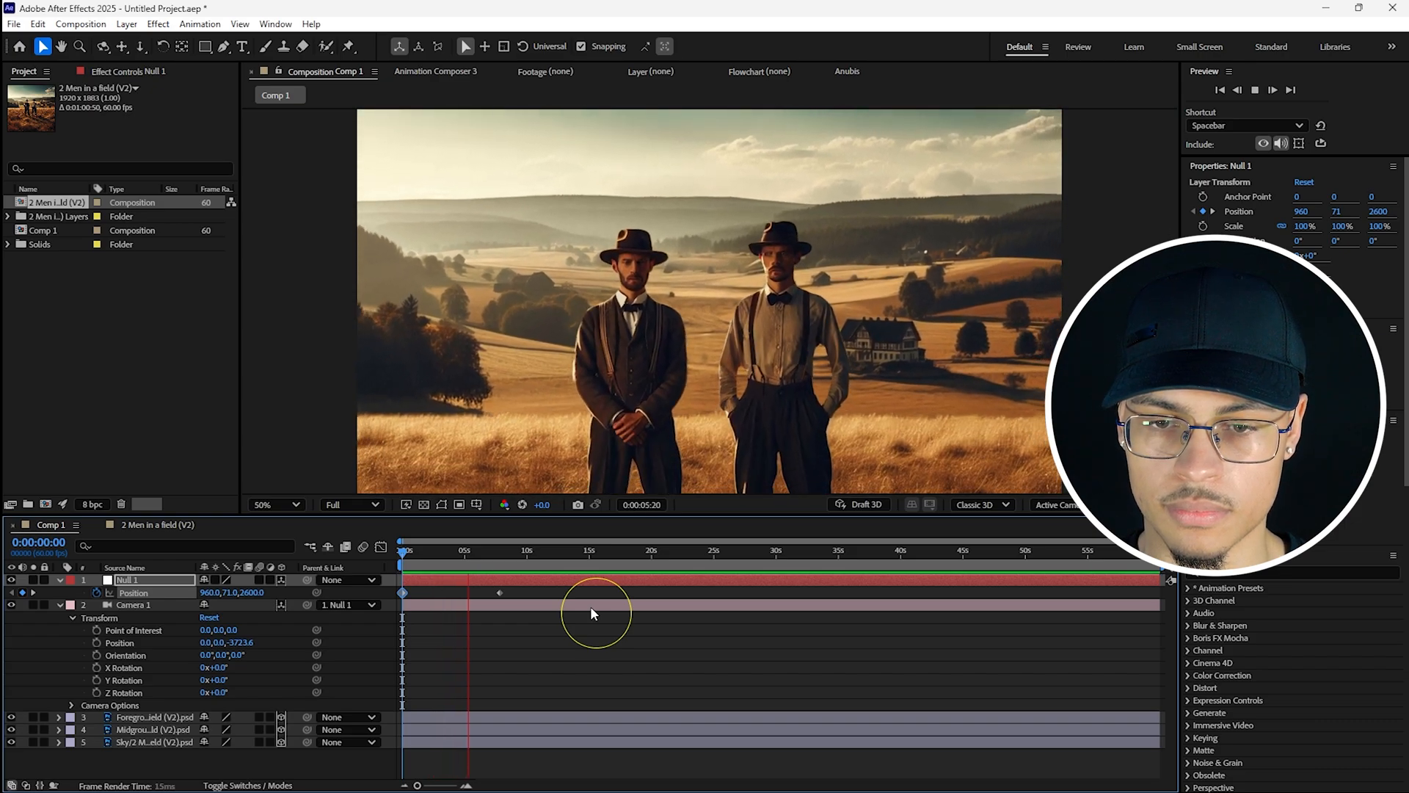
{"action": "mouse_move", "coordinate": [402, 550]}
{"action": "left_mouse_down"}
{"action": "mouse_move", "coordinate": [389, 547]}
{"action": "mouse_move", "coordinate": [425, 552]}
{"action": "left_mouse_up"}
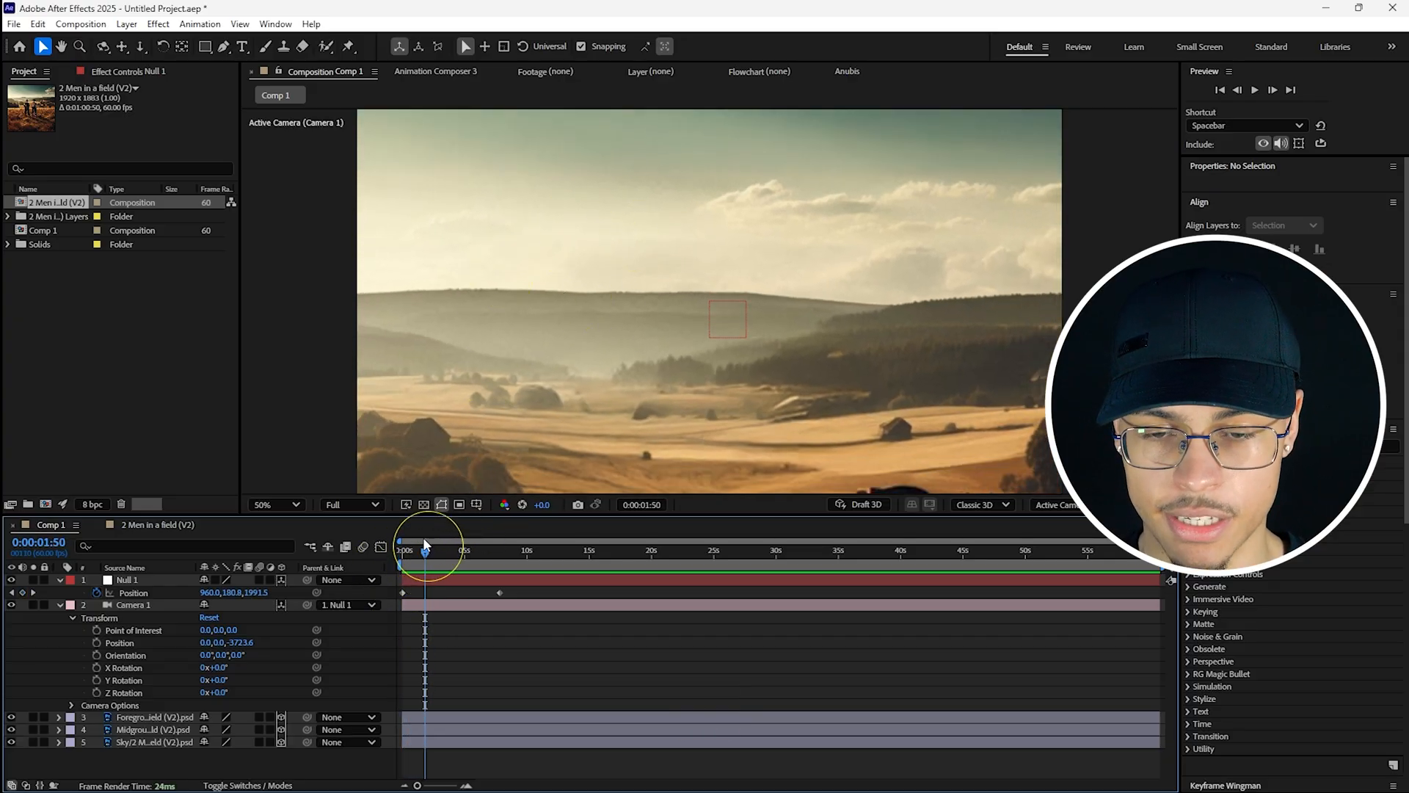
{"action": "left_click_drag", "start_coordinate": [418, 578], "coordinate": [469, 557]}
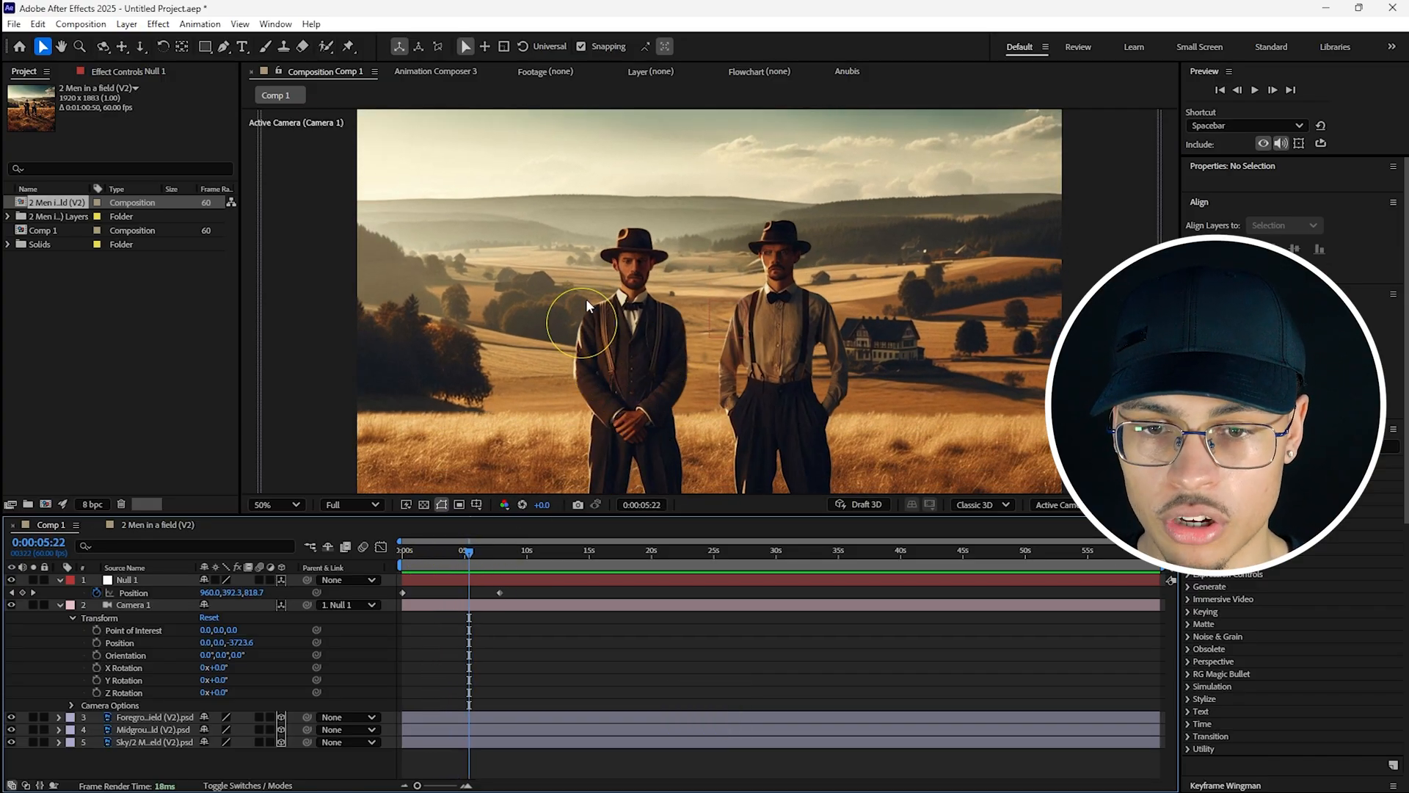
- Reveal the Position property of the Foreground, Midground and Sky layers in the timeline
{"action": "left_click", "coordinate": [152, 717]}
{"action": "key", "text": "p"}
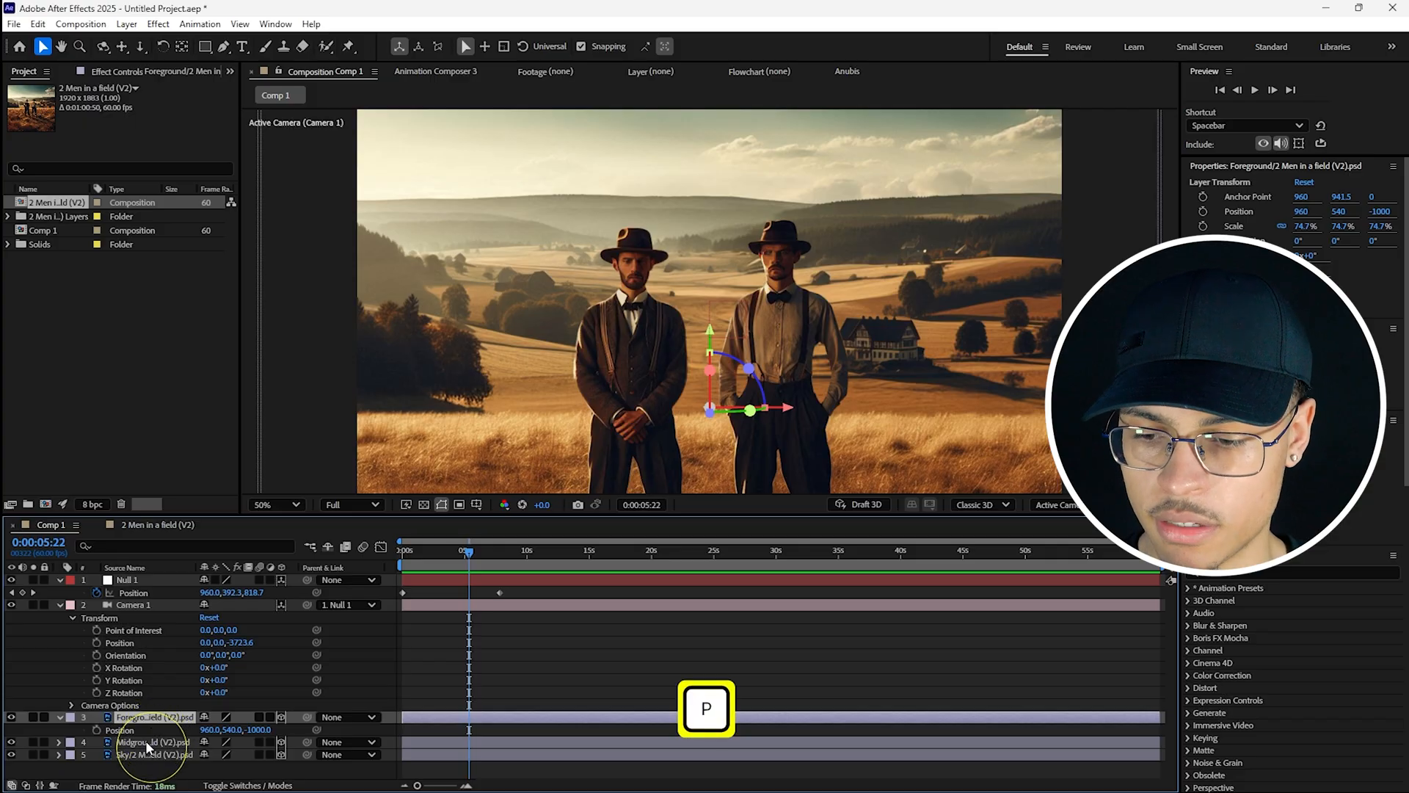
{"action": "left_click", "coordinate": [147, 743]}
{"action": "key", "text": "p"}
{"action": "left_click", "coordinate": [147, 766]}
{"action": "key", "text": "p"}
{"action": "scroll", "coordinate": [154, 737], "scroll_direction": "down", "scroll_amount": 1}
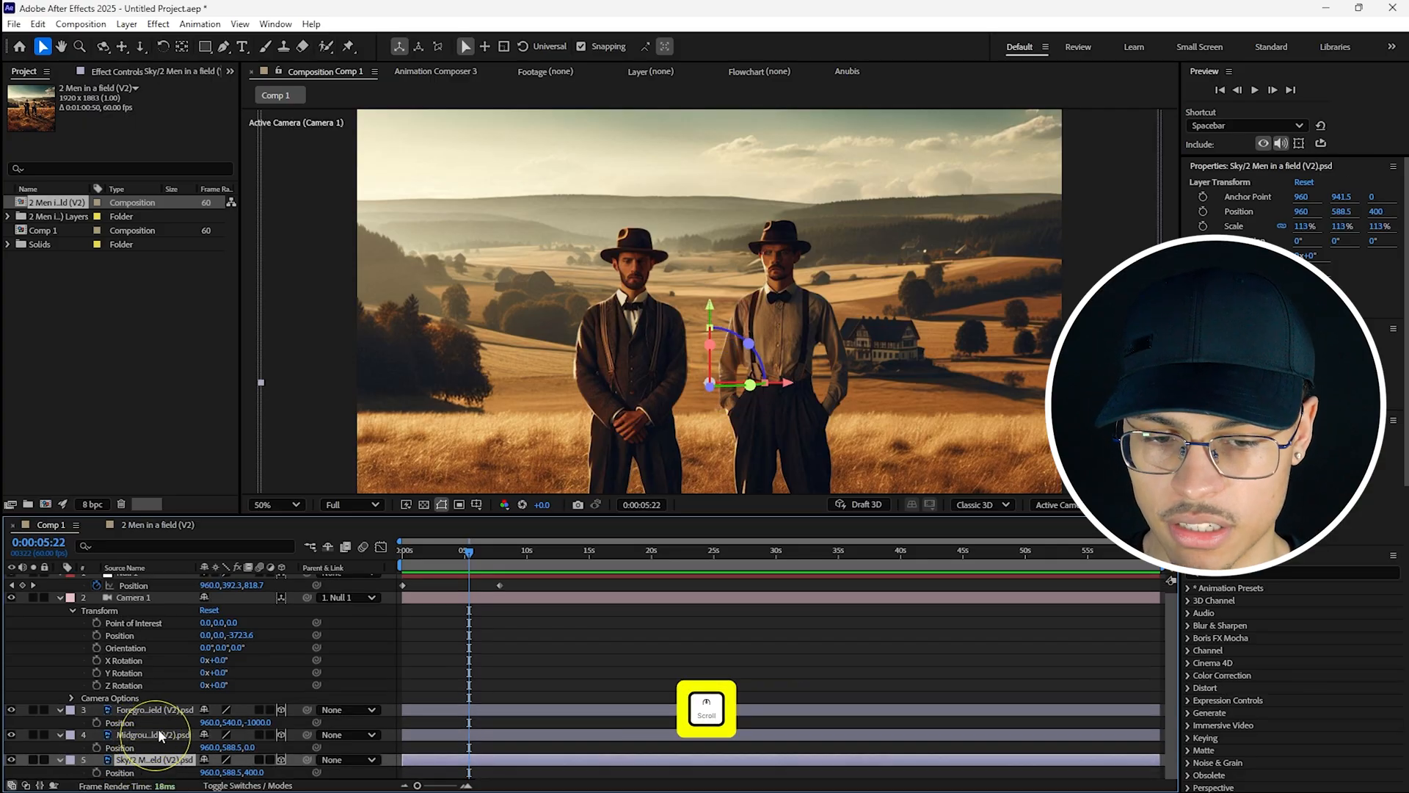
- Inspect the depth spacing of the three image layers in Custom View 1 and return to the Active Camera view
{"action": "left_click", "coordinate": [1051, 505]}
{"action": "left_click", "coordinate": [1071, 387]}
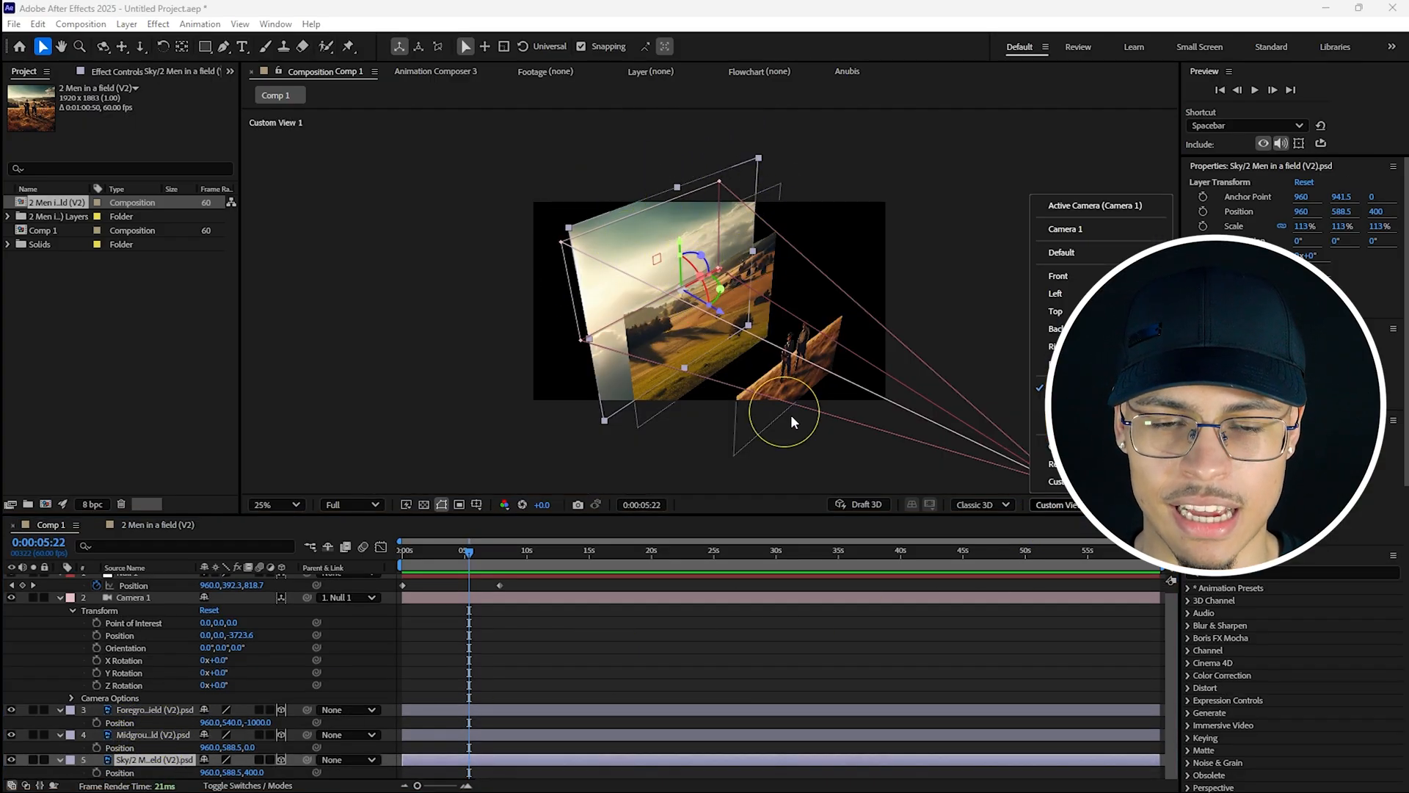
{"action": "left_click", "coordinate": [1094, 205]}
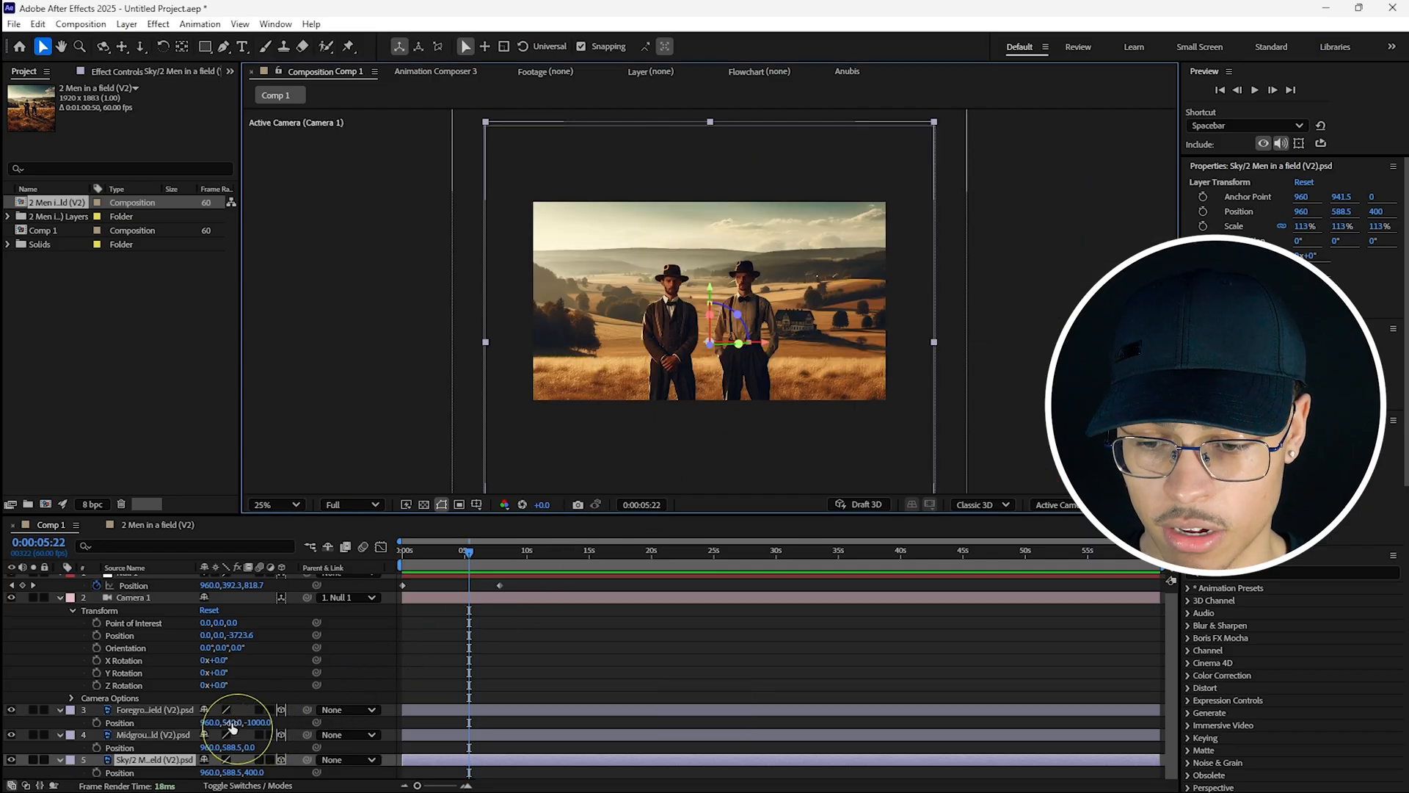
- Reset the Position of the Foreground, Midground and Sky layers to remove their depth spacing
{"action": "right_click", "coordinate": [250, 723]}
{"action": "left_click", "coordinate": [269, 658]}
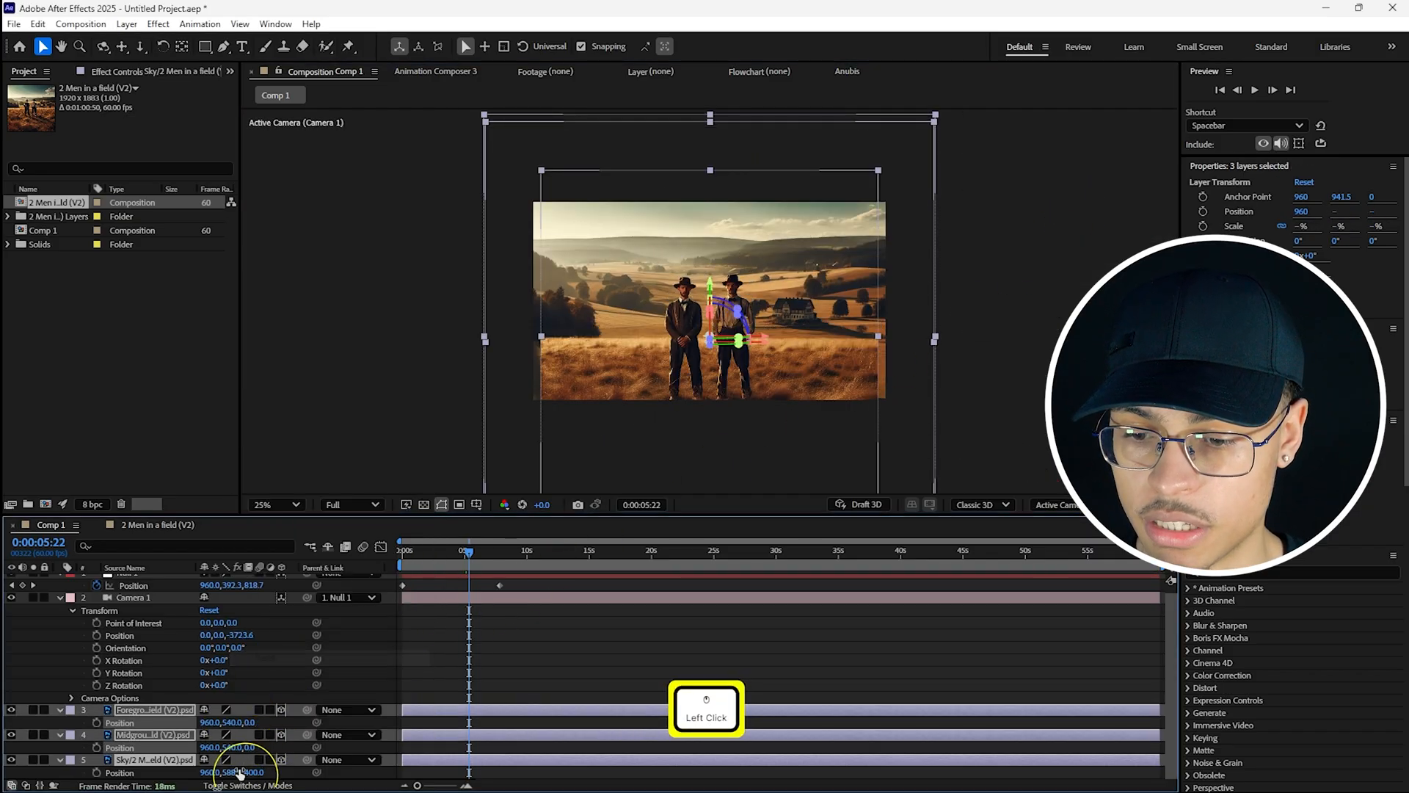
{"action": "right_click", "coordinate": [234, 772]}
{"action": "left_click", "coordinate": [274, 681]}
- Reveal and reset the Scale of the Foreground, Midground and Sky layers
{"action": "key", "text": "s"}
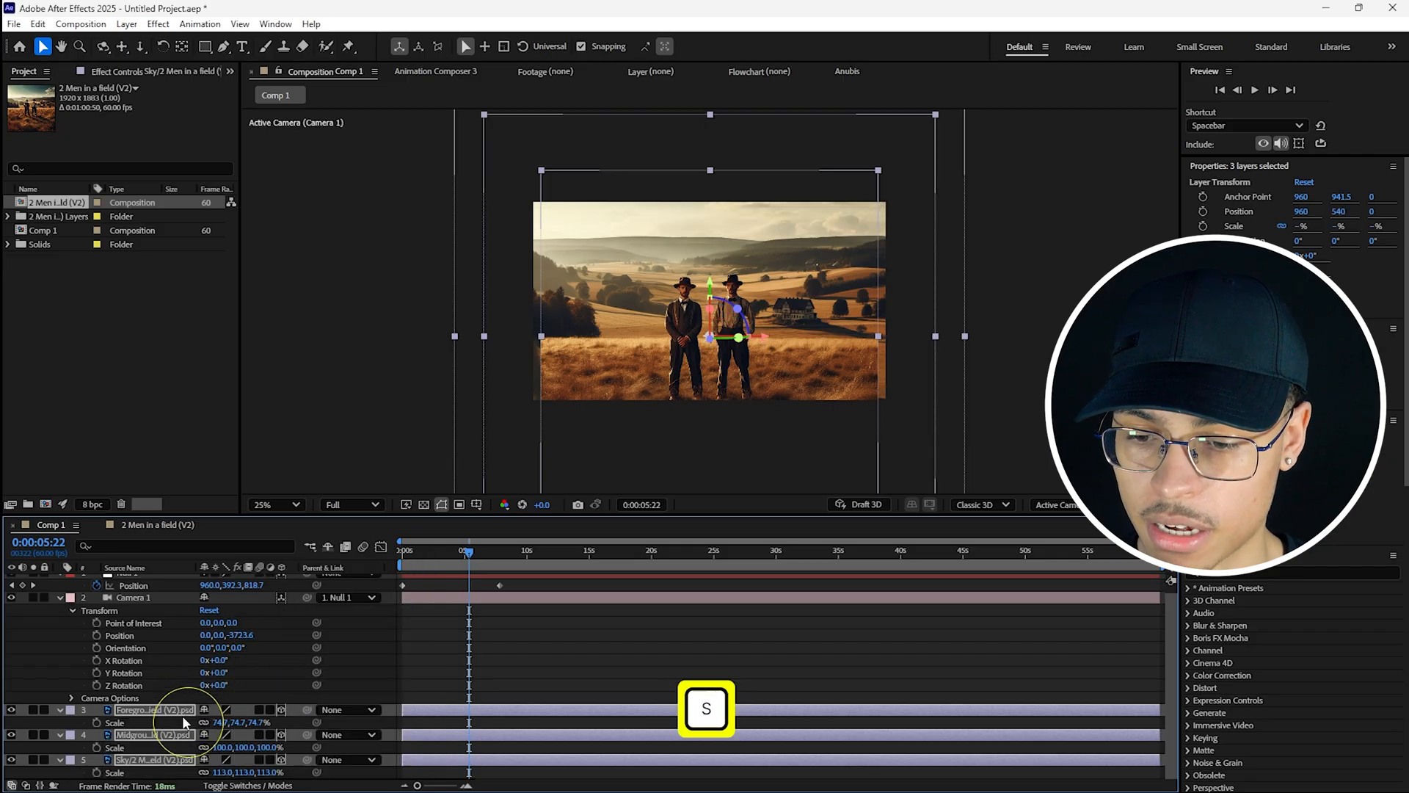
{"action": "right_click", "coordinate": [228, 722]}
{"action": "left_click", "coordinate": [280, 636]}
{"action": "right_click", "coordinate": [227, 772]}
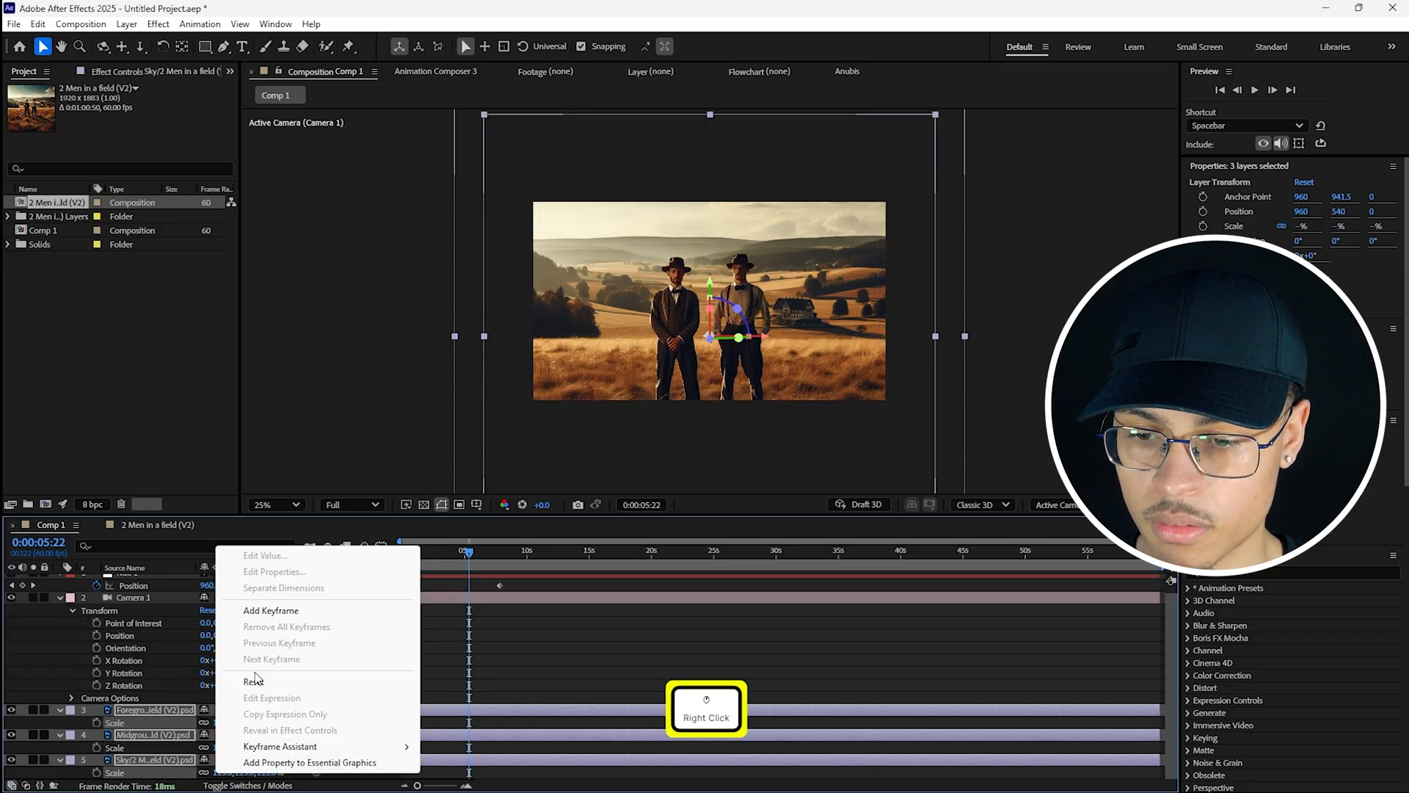
{"action": "left_click", "coordinate": [274, 681]}
- Examine the flattened layers in Custom View 1 and switch back to the Active Camera view
{"action": "left_click", "coordinate": [1057, 504]}
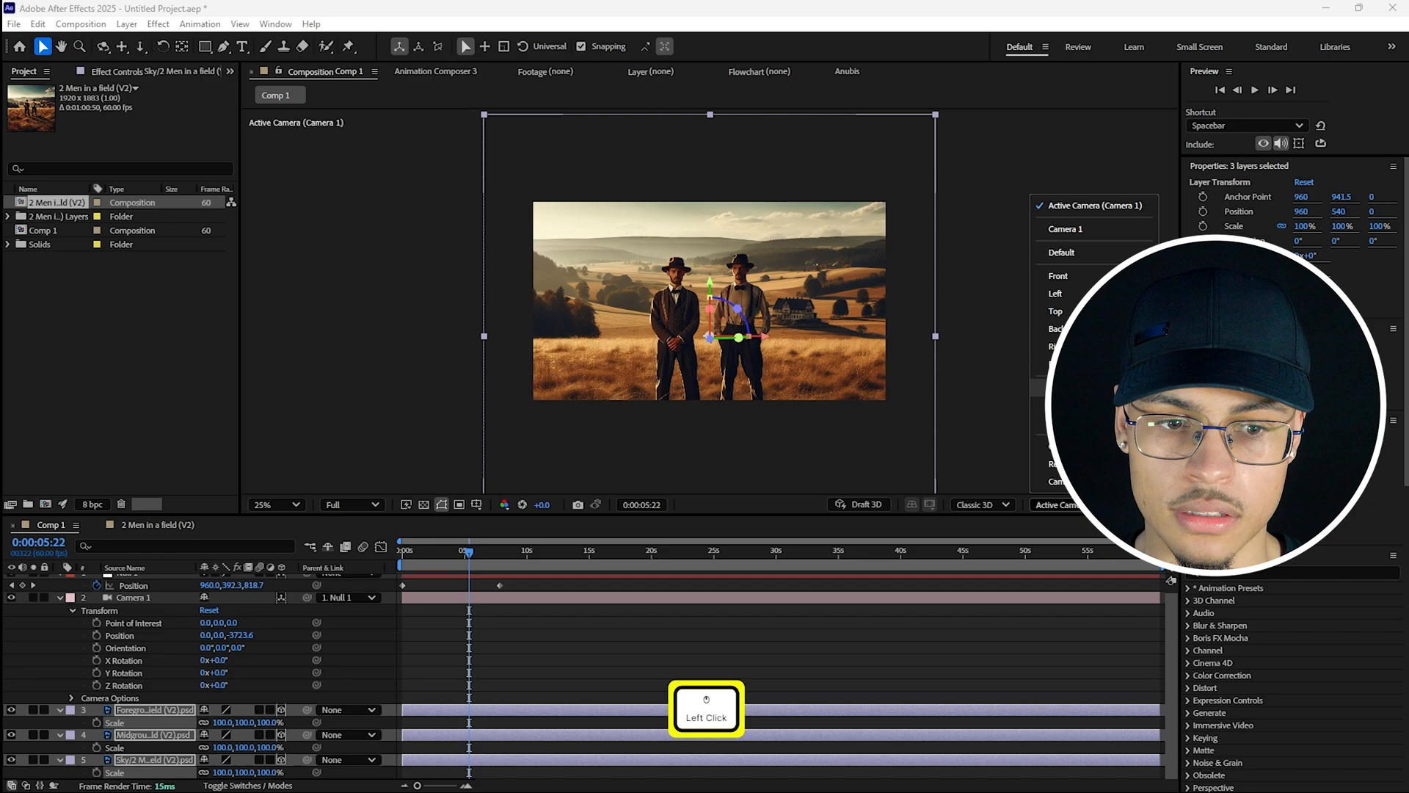
{"action": "left_click", "coordinate": [1064, 381]}
{"action": "left_click", "coordinate": [1057, 504]}
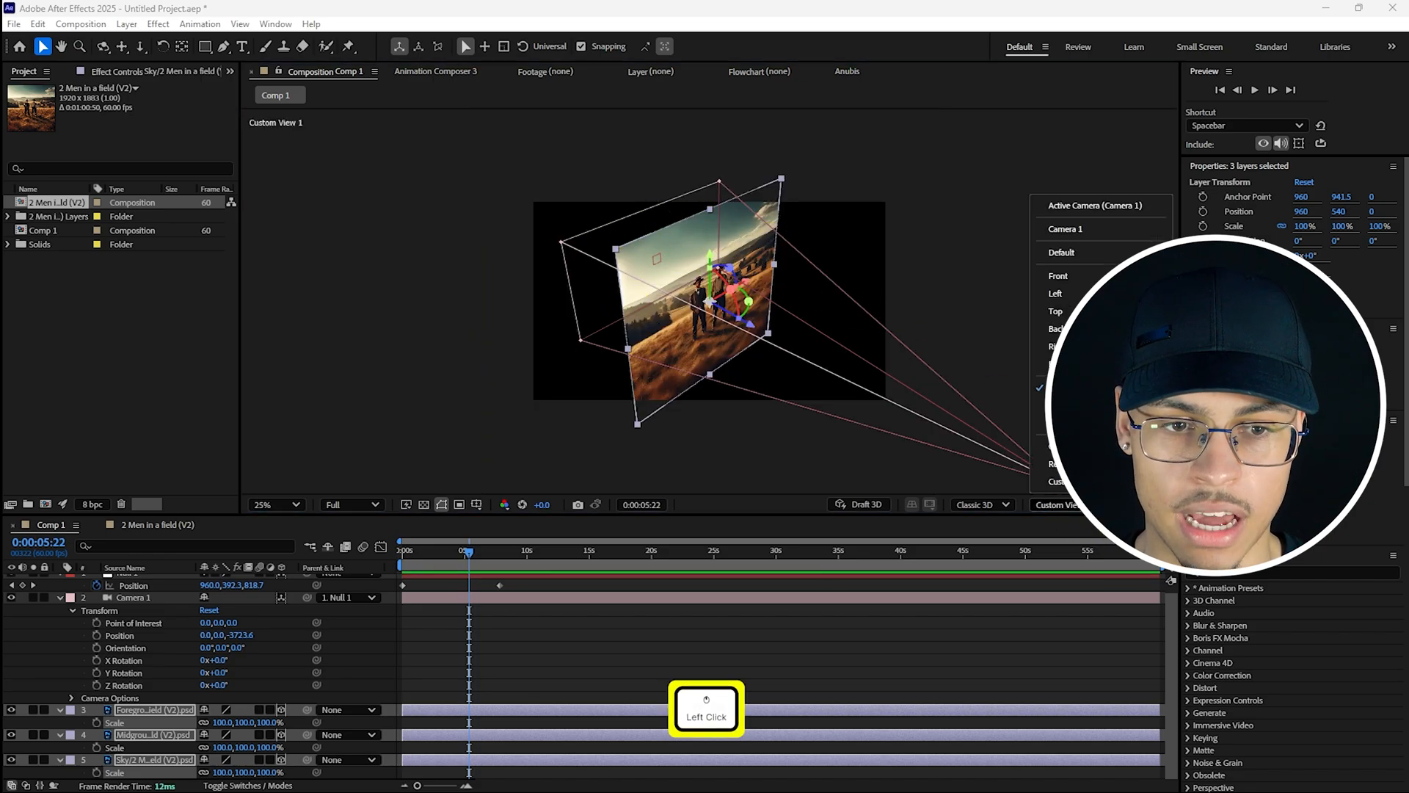
{"action": "left_click", "coordinate": [1076, 211]}
- Preview the camera move from the start with all image layers on the same plane
{"action": "left_click_drag", "start_coordinate": [467, 553], "coordinate": [397, 556]}
{"action": "scroll", "coordinate": [500, 415], "scroll_direction": "up", "scroll_amount": 2}
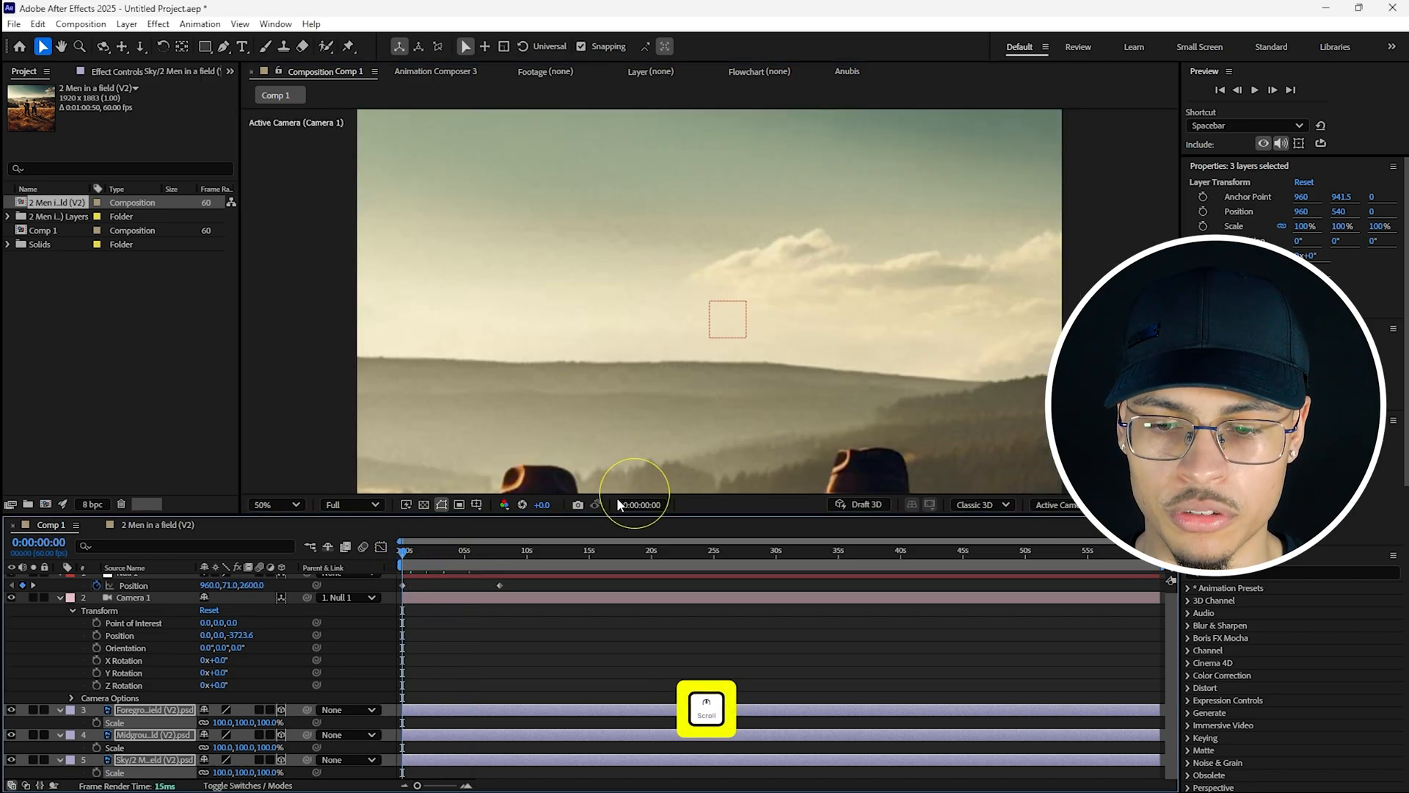
{"action": "key", "text": "space"}
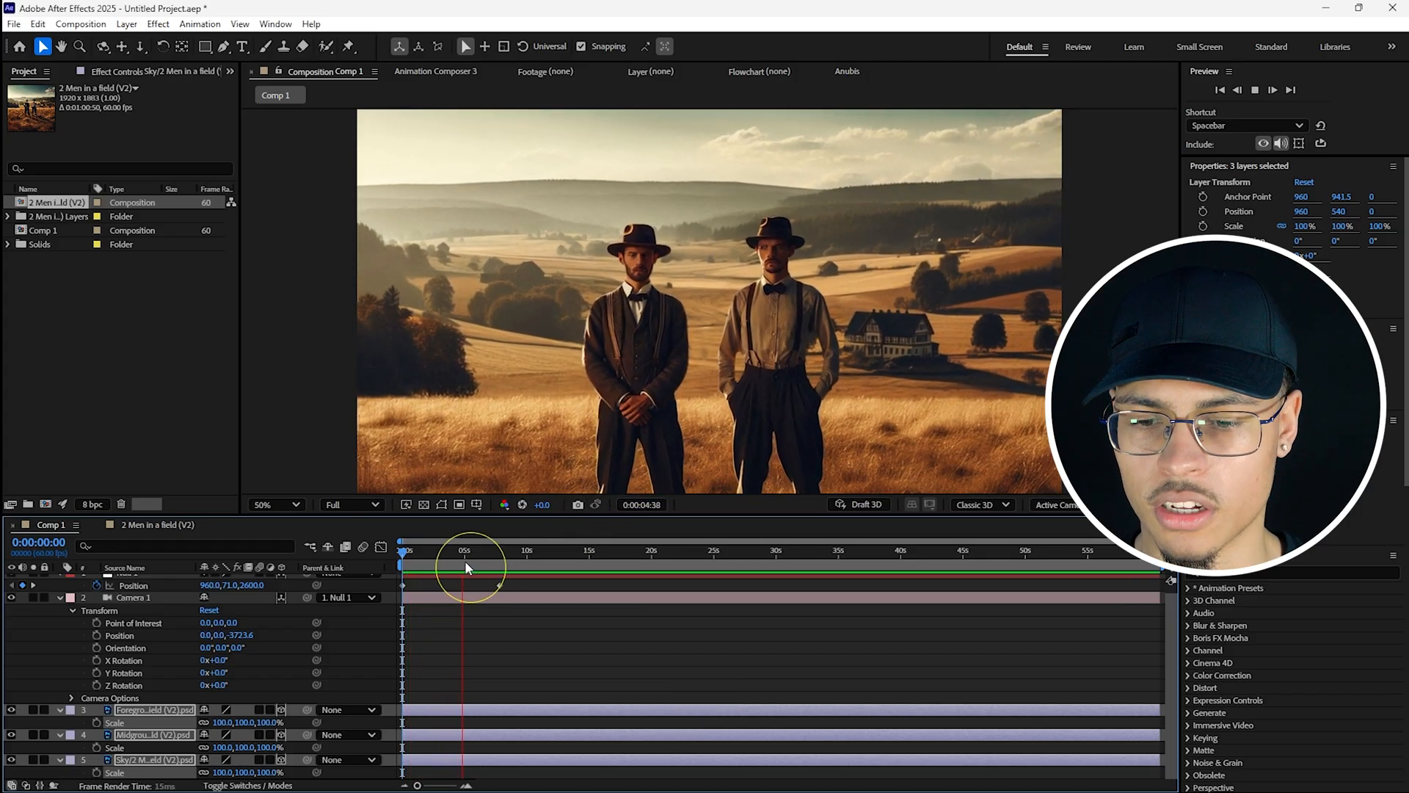
{"action": "key", "text": "space"}
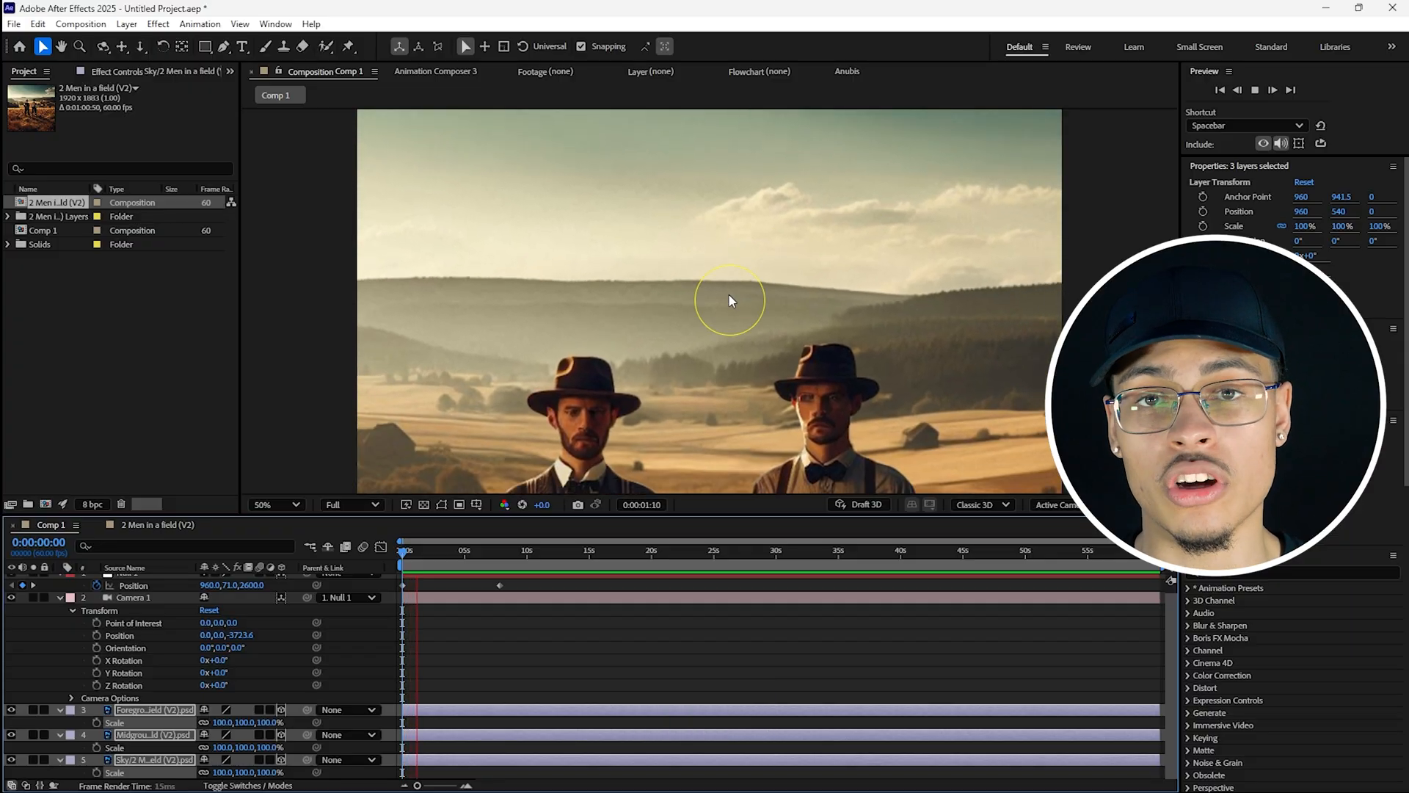
{"action": "key", "text": "space"}
- Undo the Scale and Position resets on the three image layers
{"action": "key", "text": "ctrl+z"}
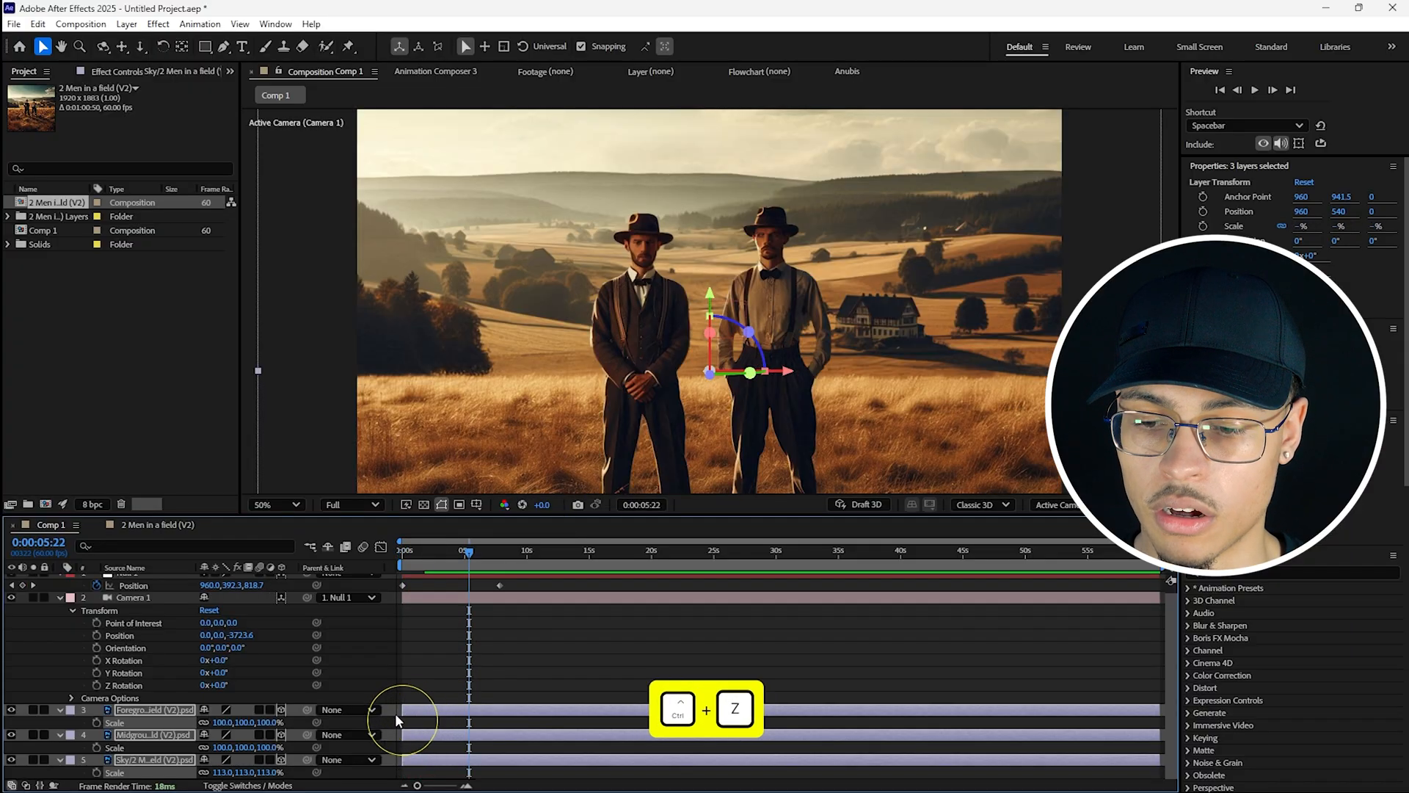
{"action": "key", "text": "ctrl+z"}
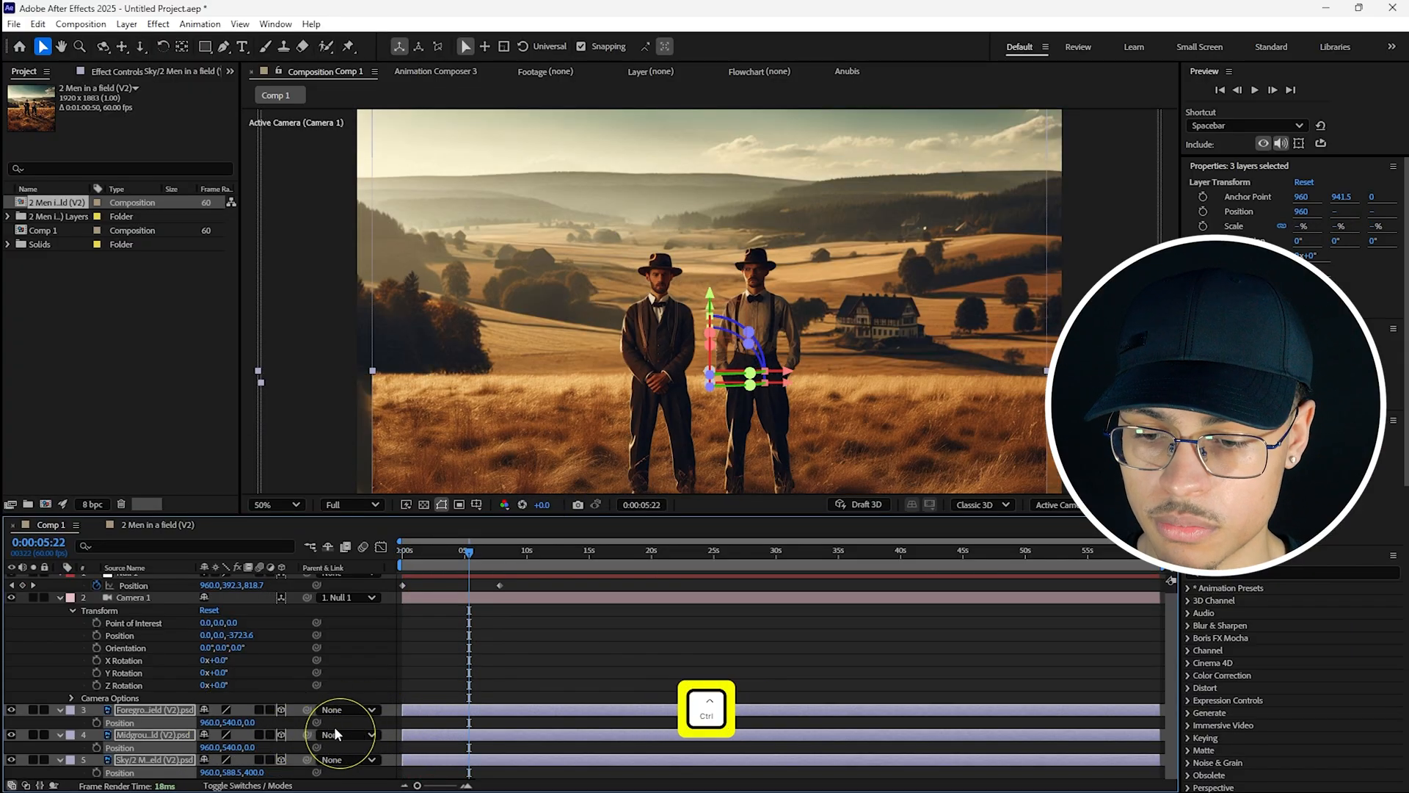
{"action": "key", "text": "ctrl+z"}
- Deselect the layers and preview the animation with the depth-separated layers
{"action": "left_click", "coordinate": [582, 598]}
{"action": "key", "text": "space"}
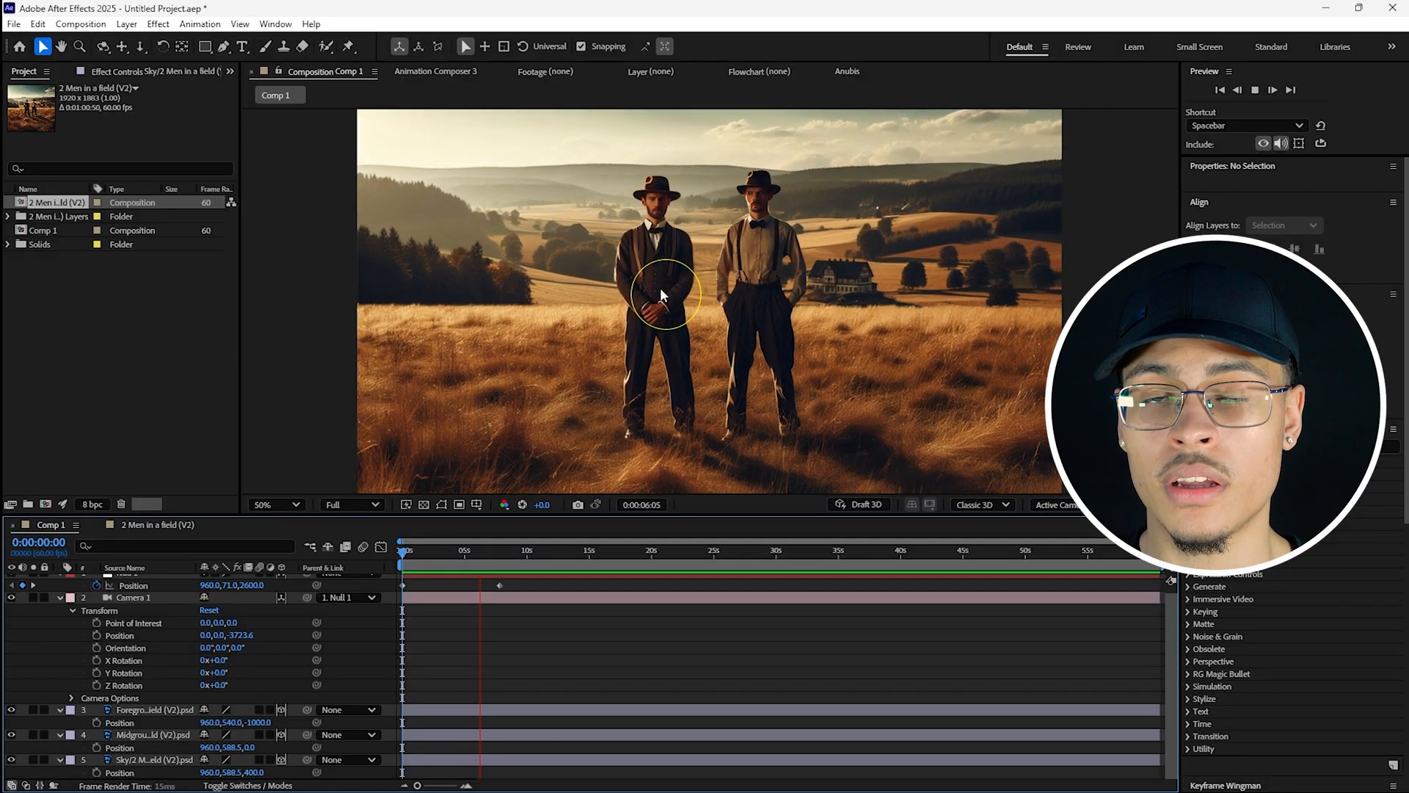
{"action": "key", "text": "space"}
- Examine the separated image layers from Custom View 1 during playback, and return to the Active Camera view
{"action": "left_click", "coordinate": [1071, 504]}
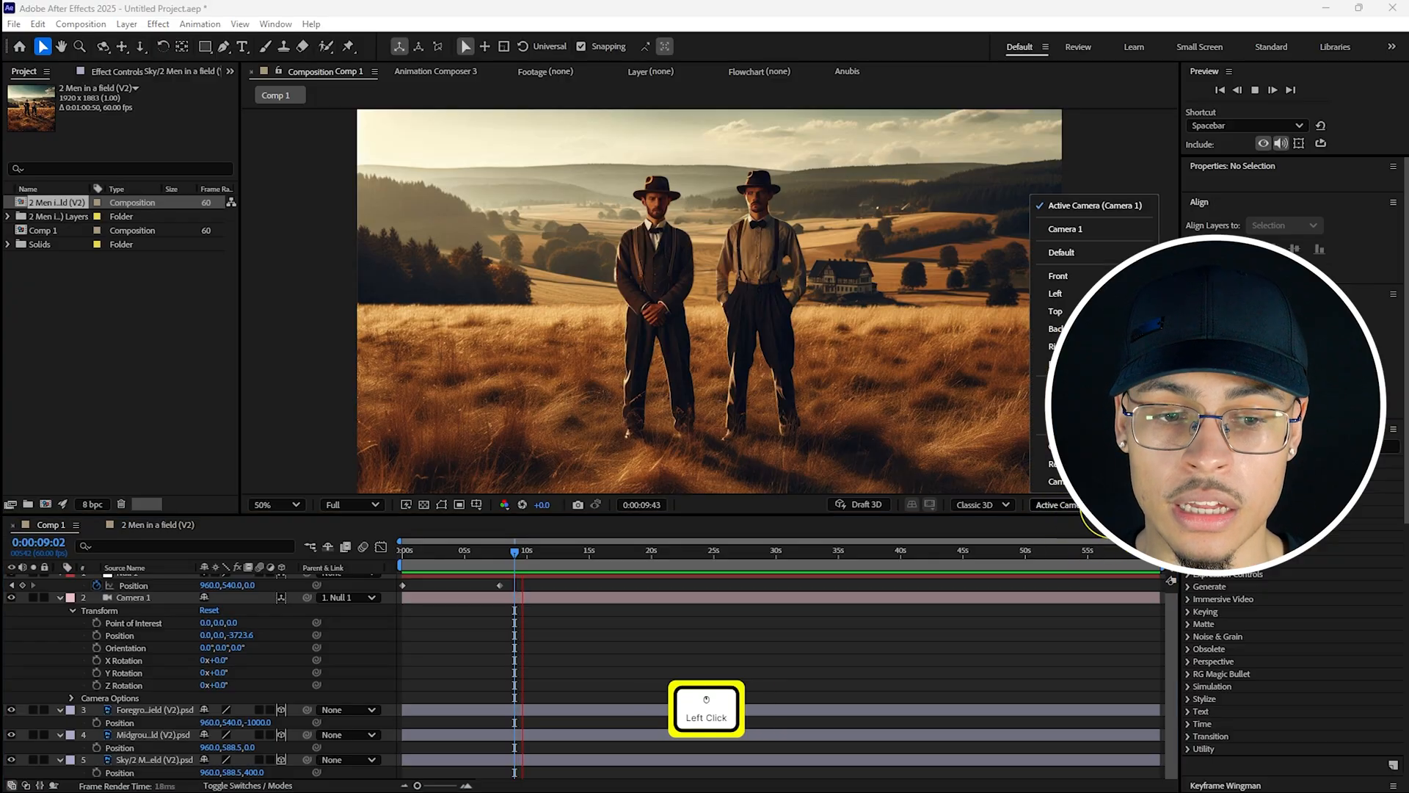
{"action": "left_click", "coordinate": [1057, 294]}
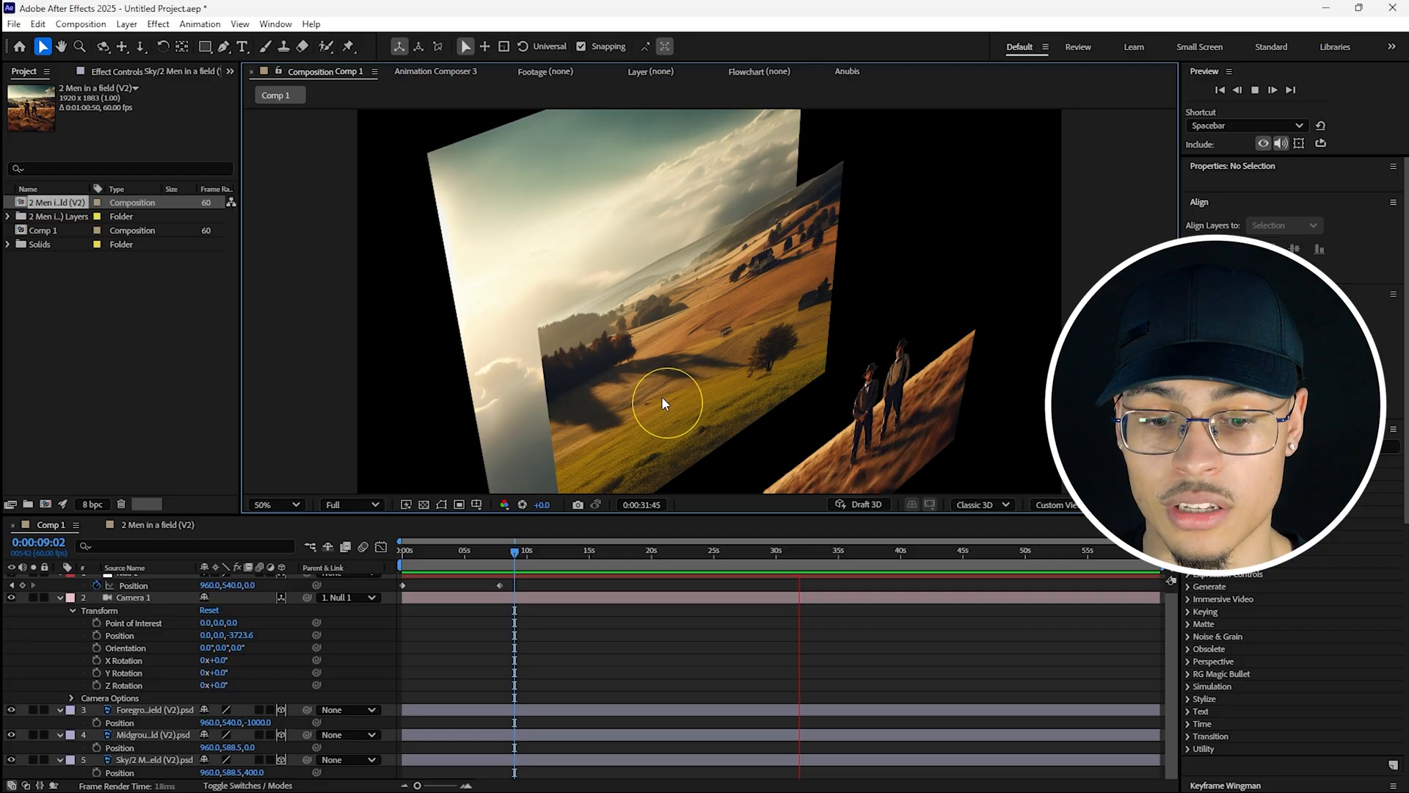
{"action": "left_click", "coordinate": [904, 325]}
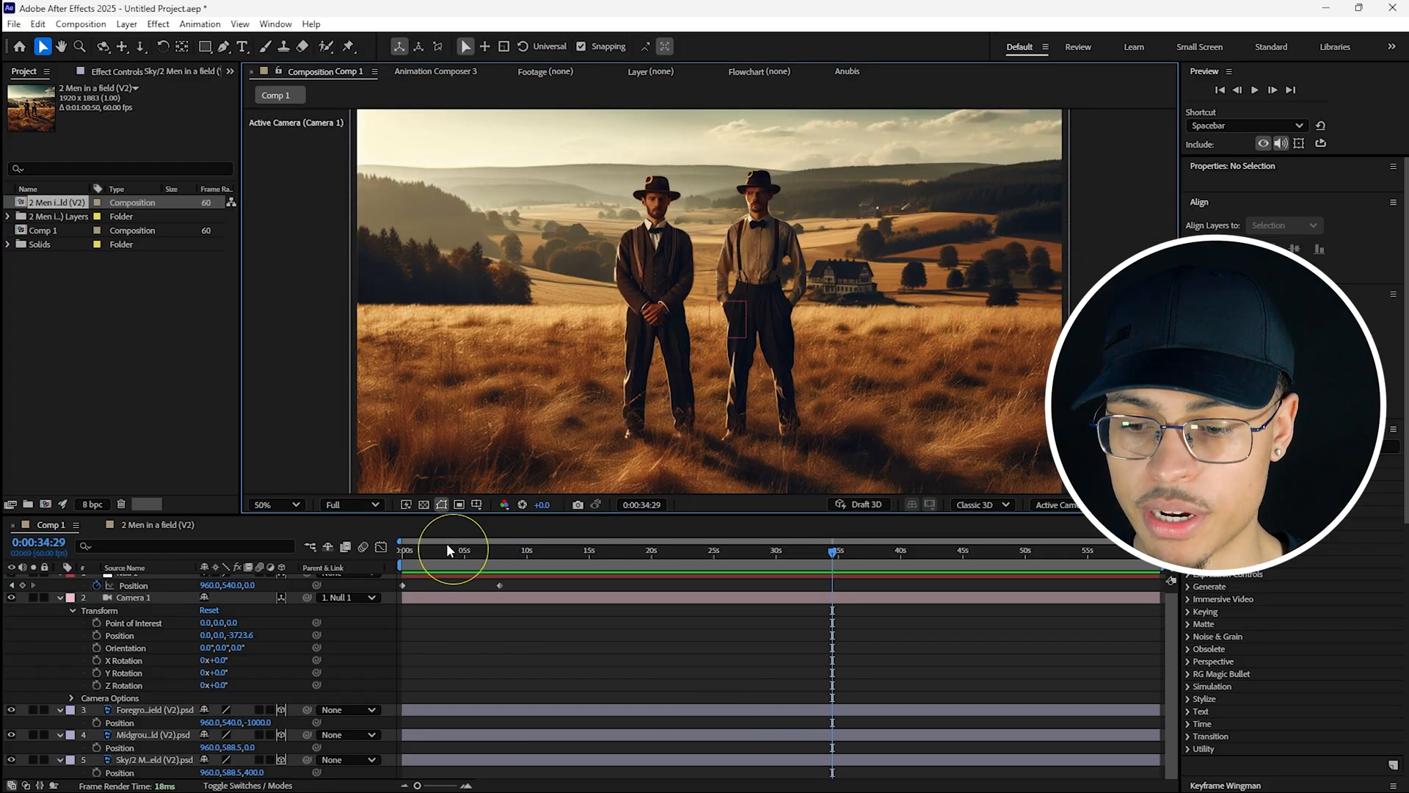
- Review the parallax animation from the first frame through the ending Position keyframe, stopping at about 0:00:08:41
{"action": "left_click_drag", "start_coordinate": [448, 549], "coordinate": [404, 569]}
{"action": "key", "text": "space"}
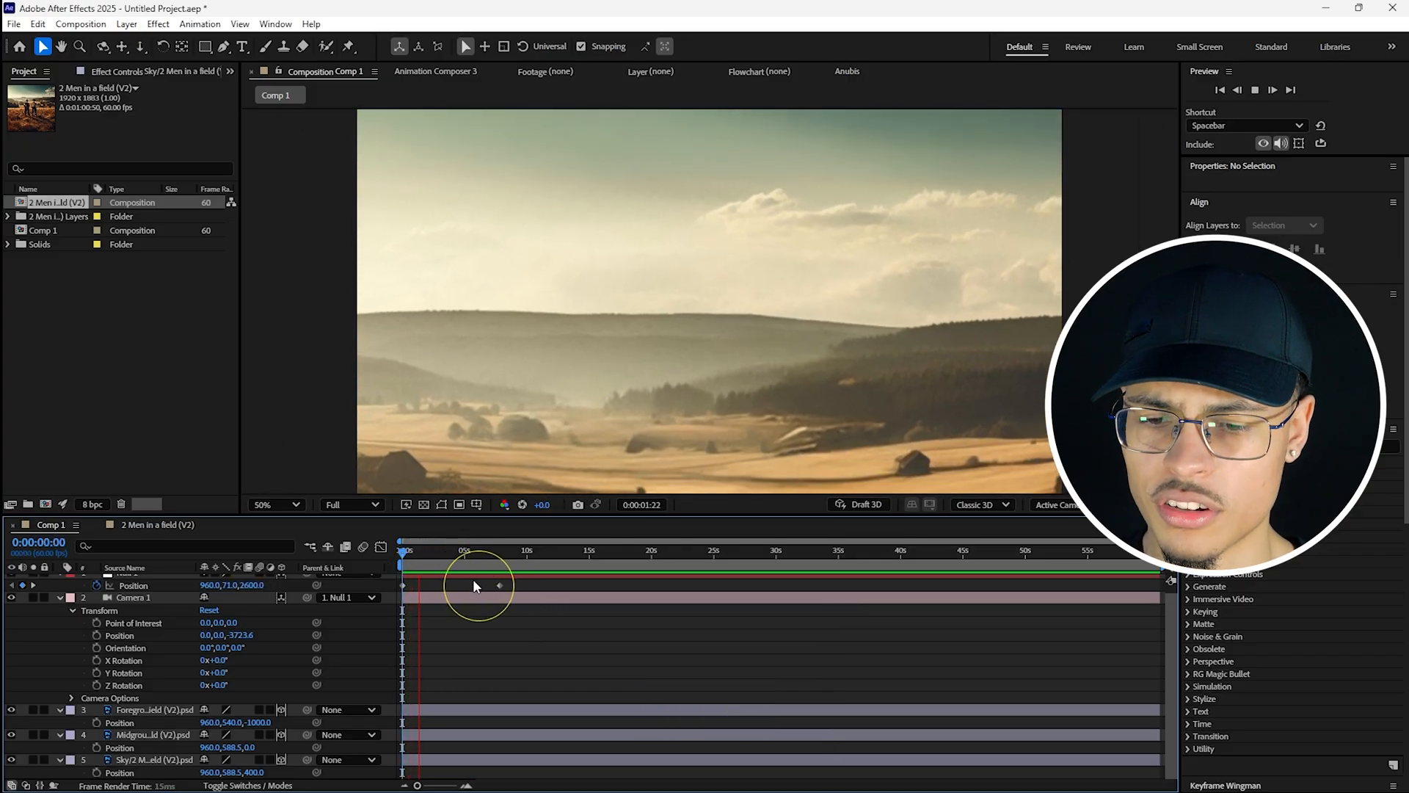
{"action": "key", "text": "space"}
{"action": "left_click", "coordinate": [487, 561]}
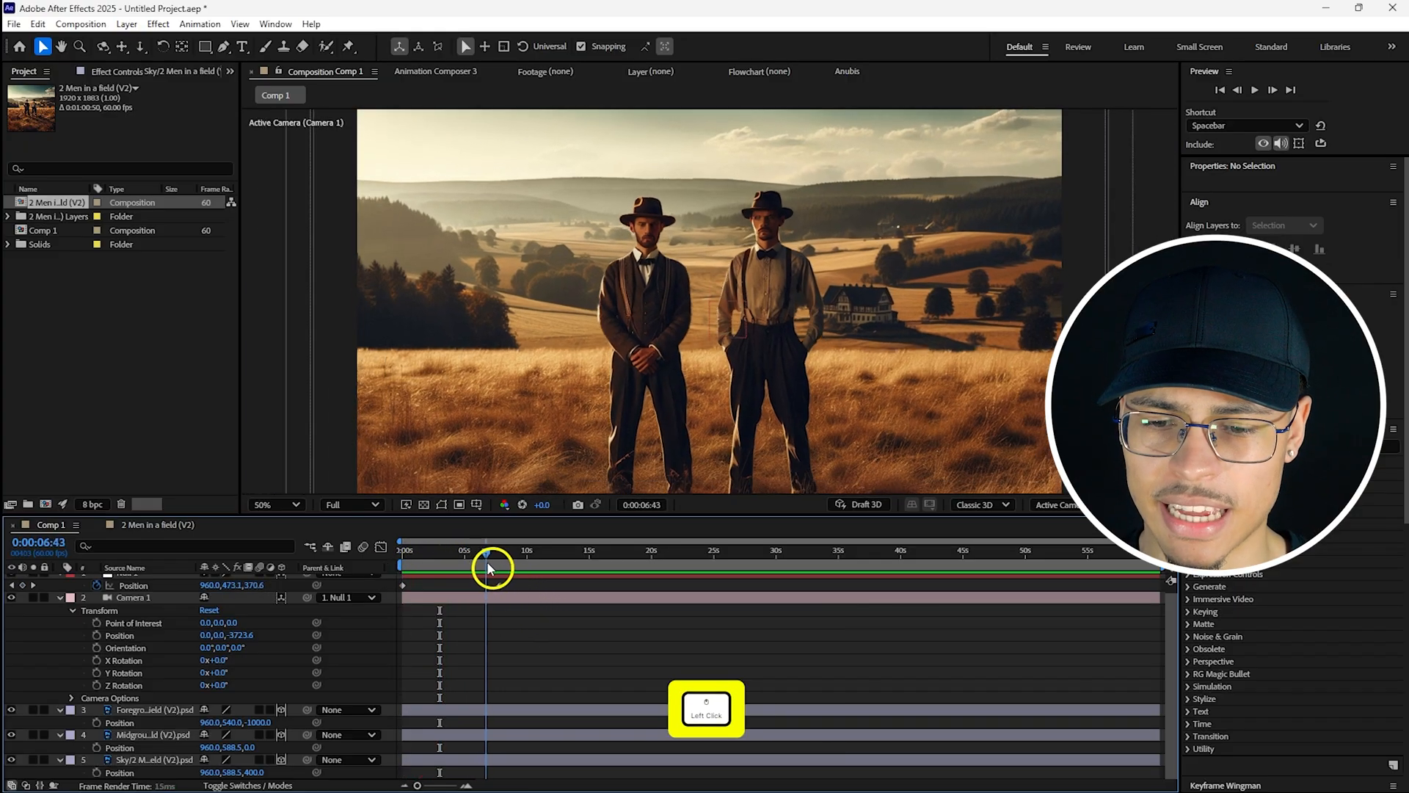
{"action": "key", "text": "space"}
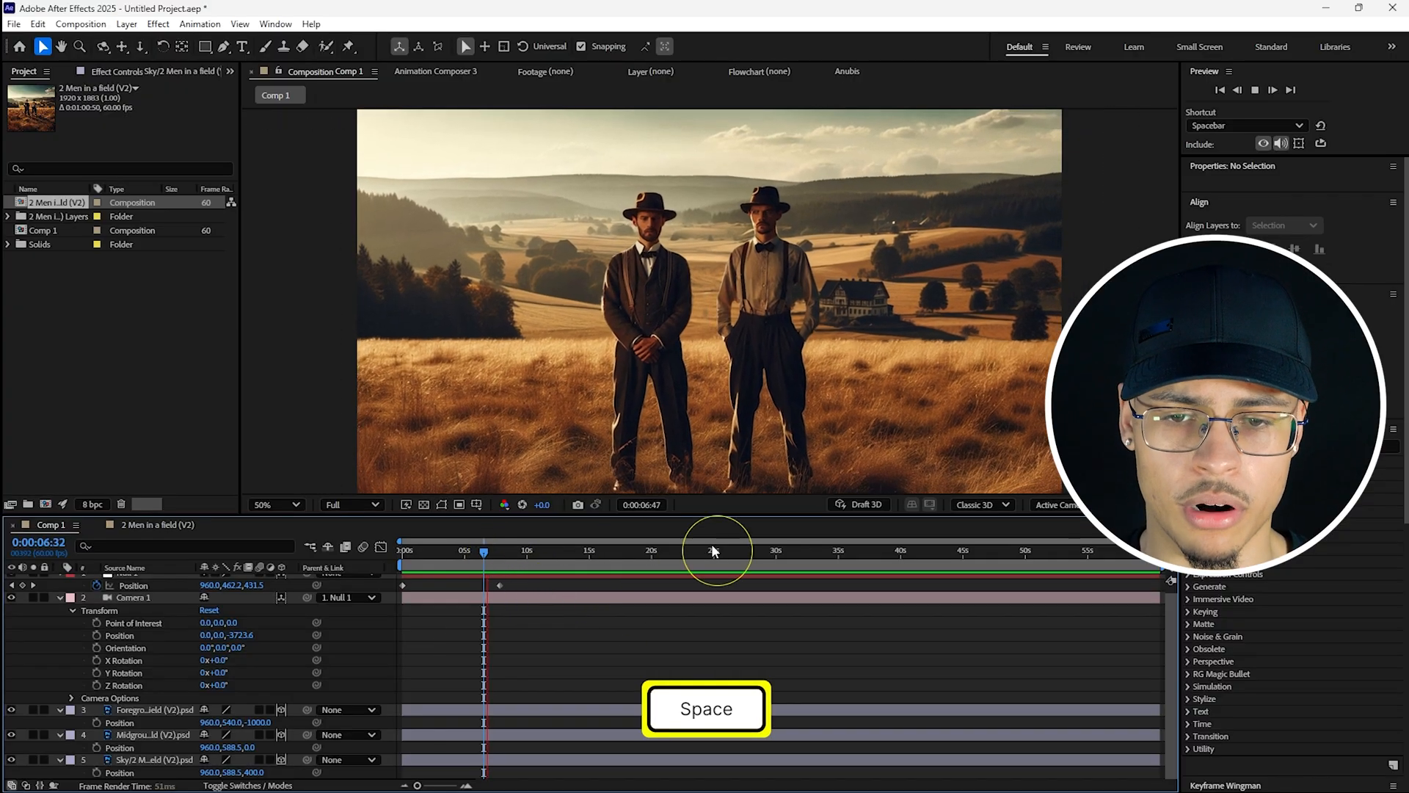
{"action": "left_click", "coordinate": [504, 571]}
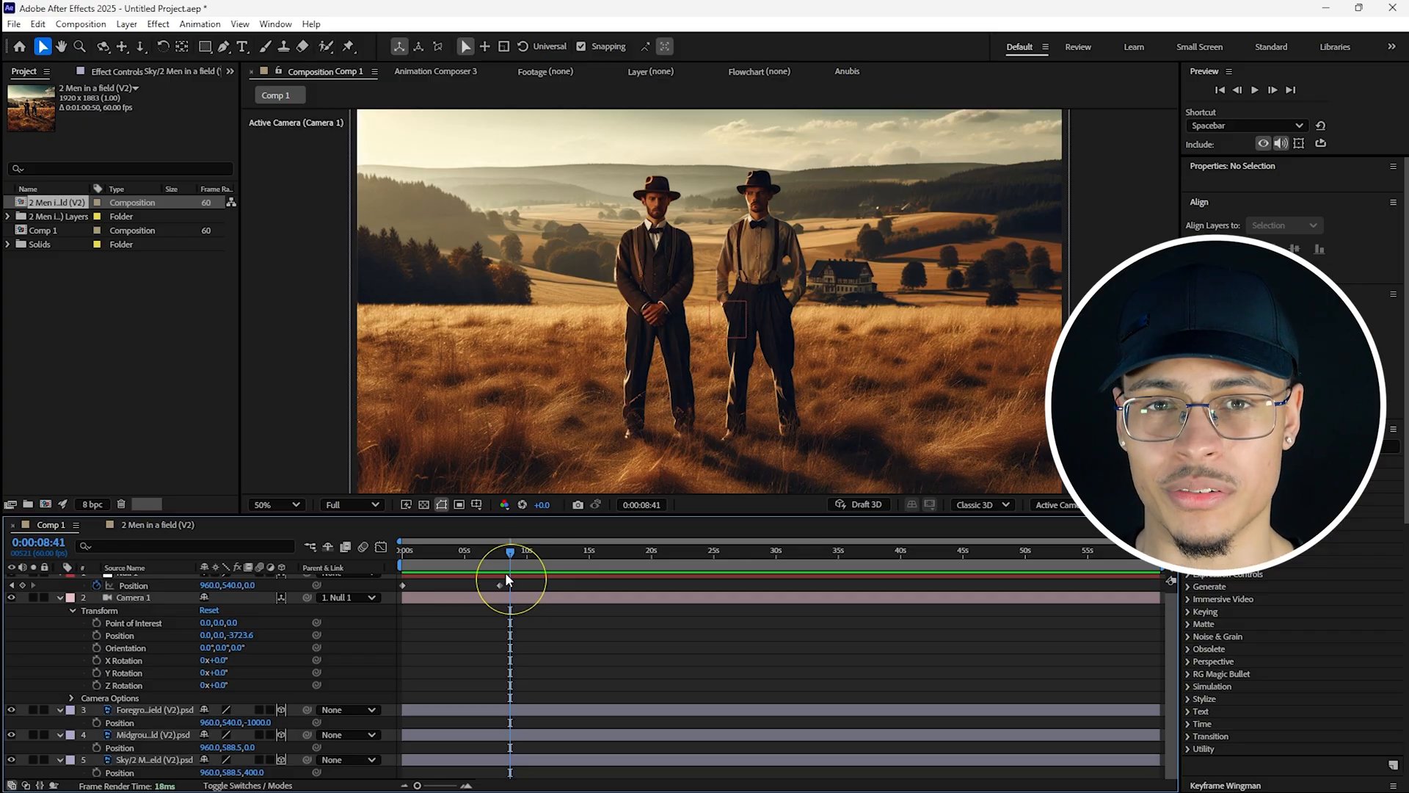
- Scrub the parallax animation between its first frame and about 0:00:06:29 to examine how the camera movement is paced
{"action": "left_click_drag", "start_coordinate": [505, 571], "coordinate": [465, 569]}
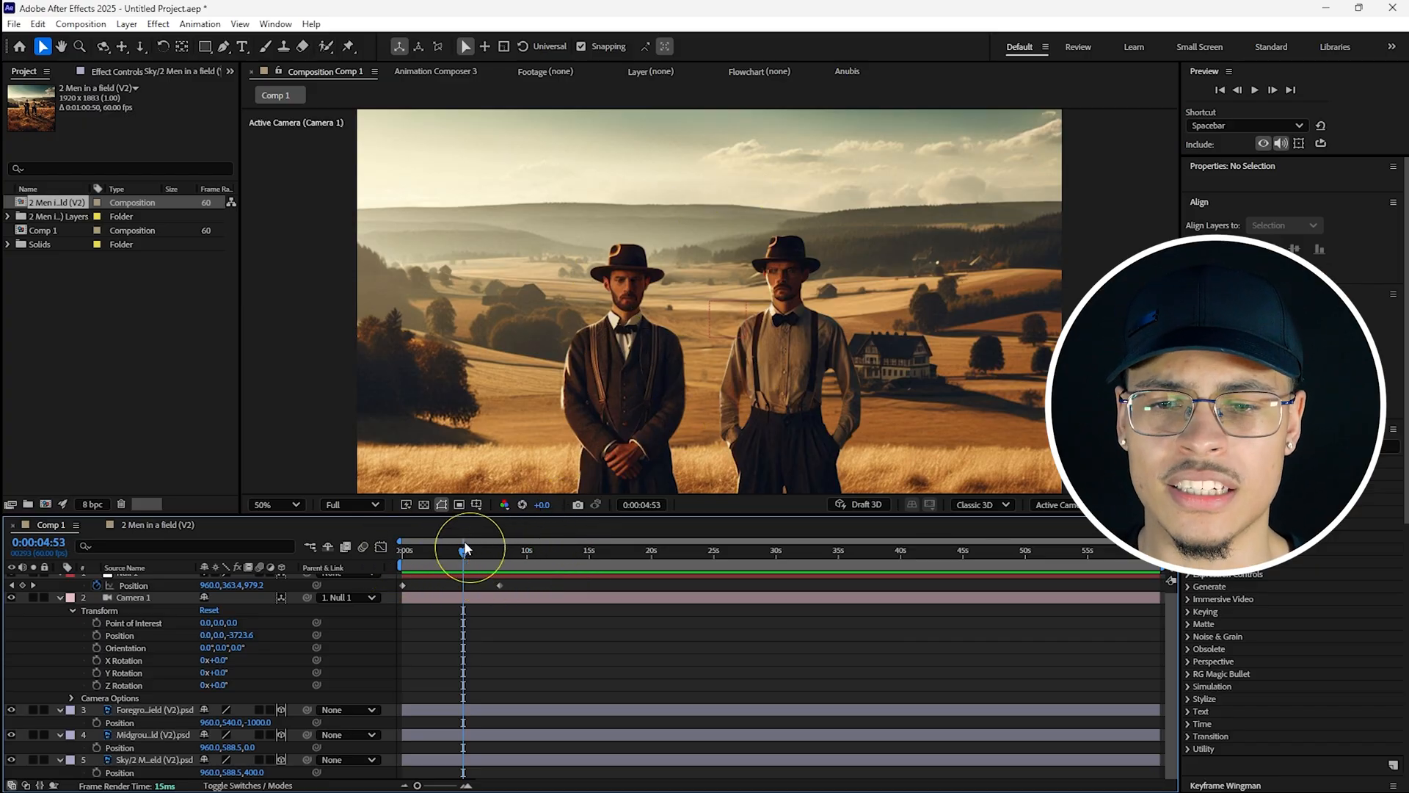
{"action": "left_click_drag", "start_coordinate": [470, 548], "coordinate": [405, 549]}
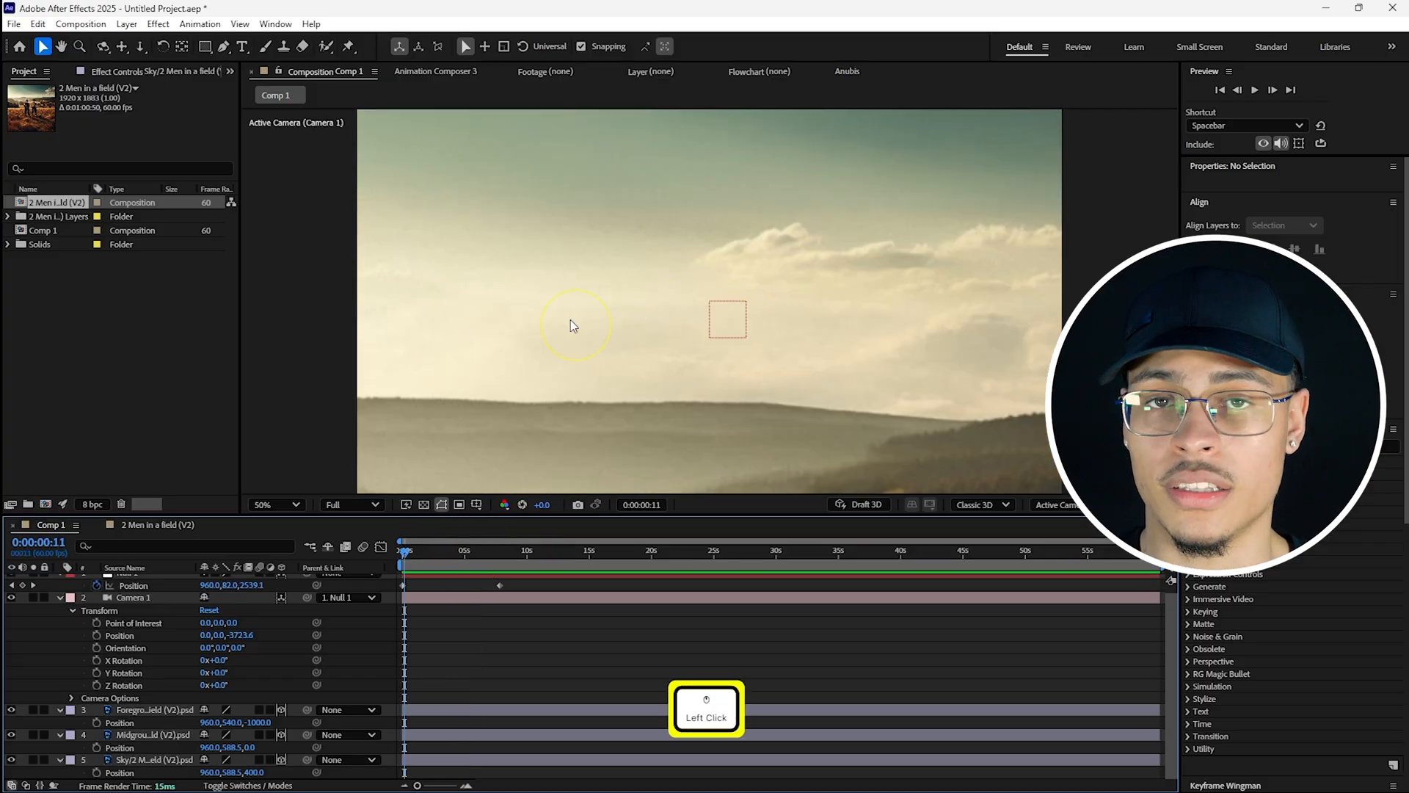
{"action": "left_click", "coordinate": [466, 554]}
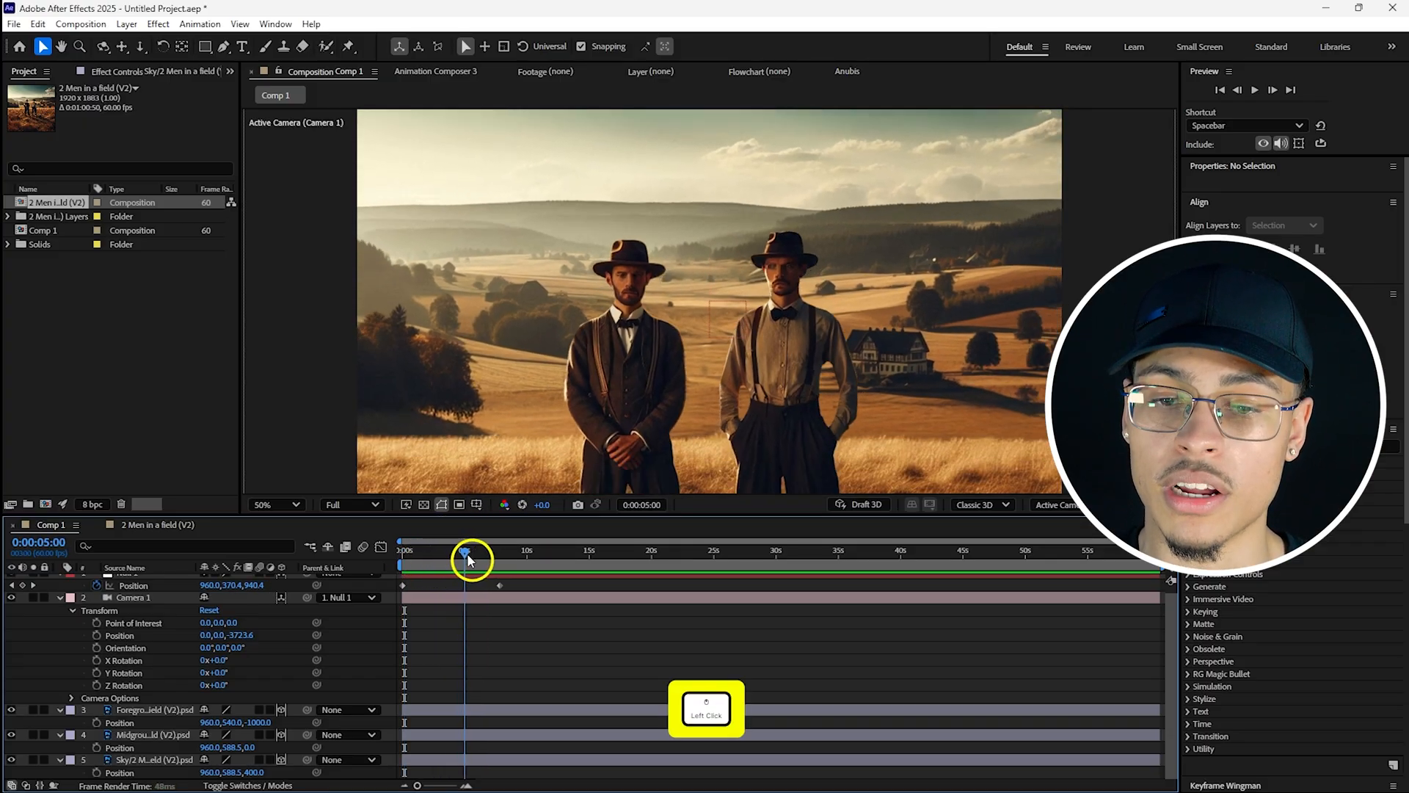
{"action": "left_click_drag", "start_coordinate": [467, 555], "coordinate": [479, 552]}
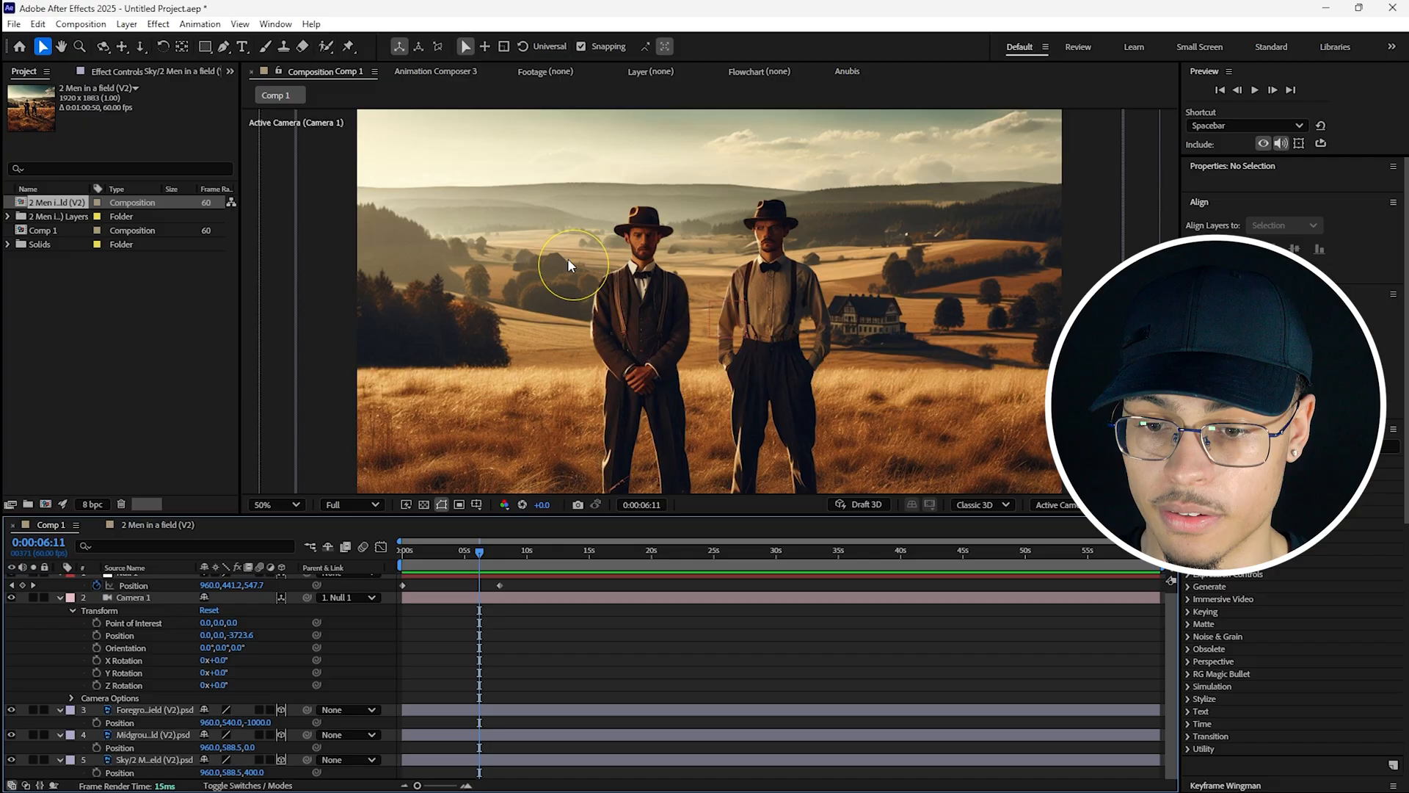
{"action": "left_click", "coordinate": [413, 556]}
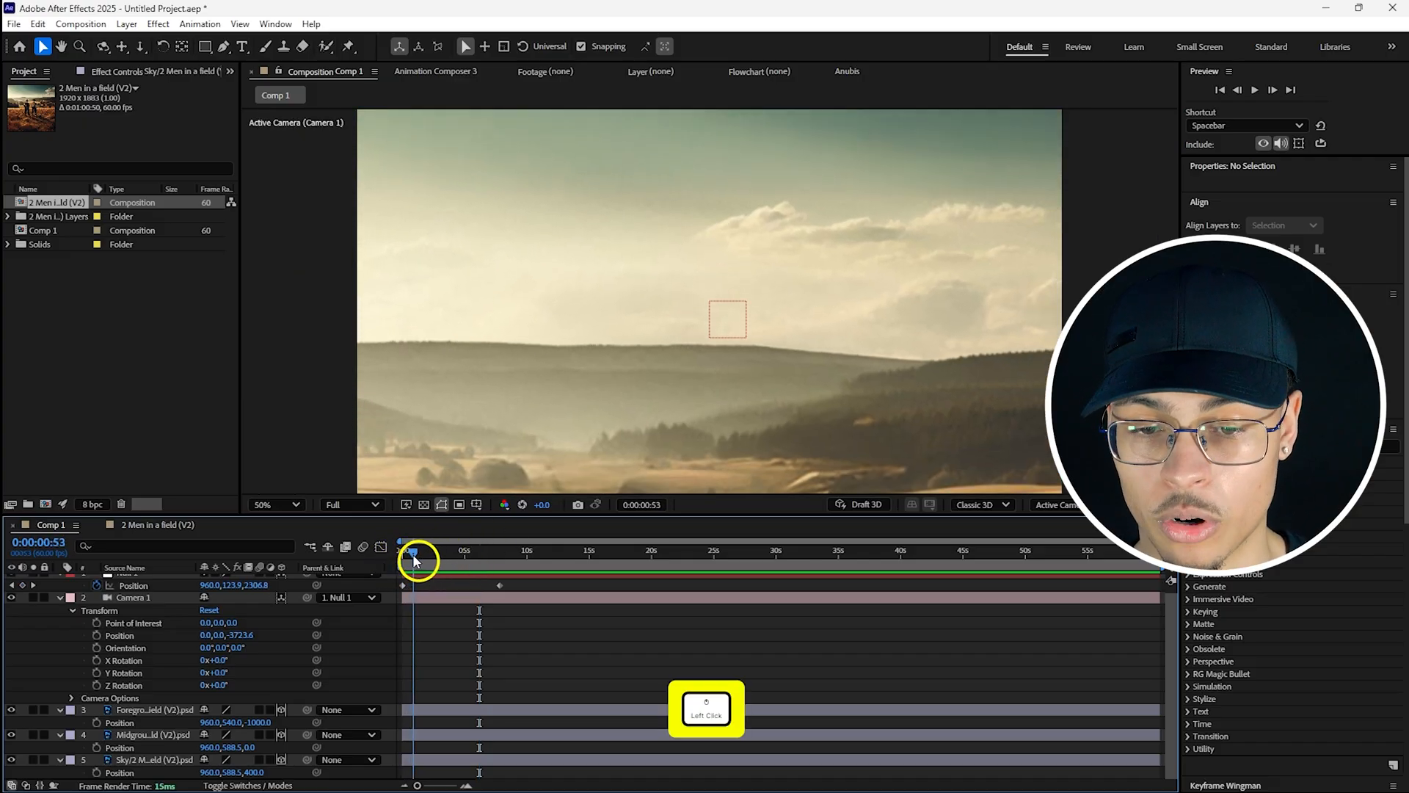
{"action": "left_click_drag", "start_coordinate": [411, 559], "coordinate": [483, 549]}
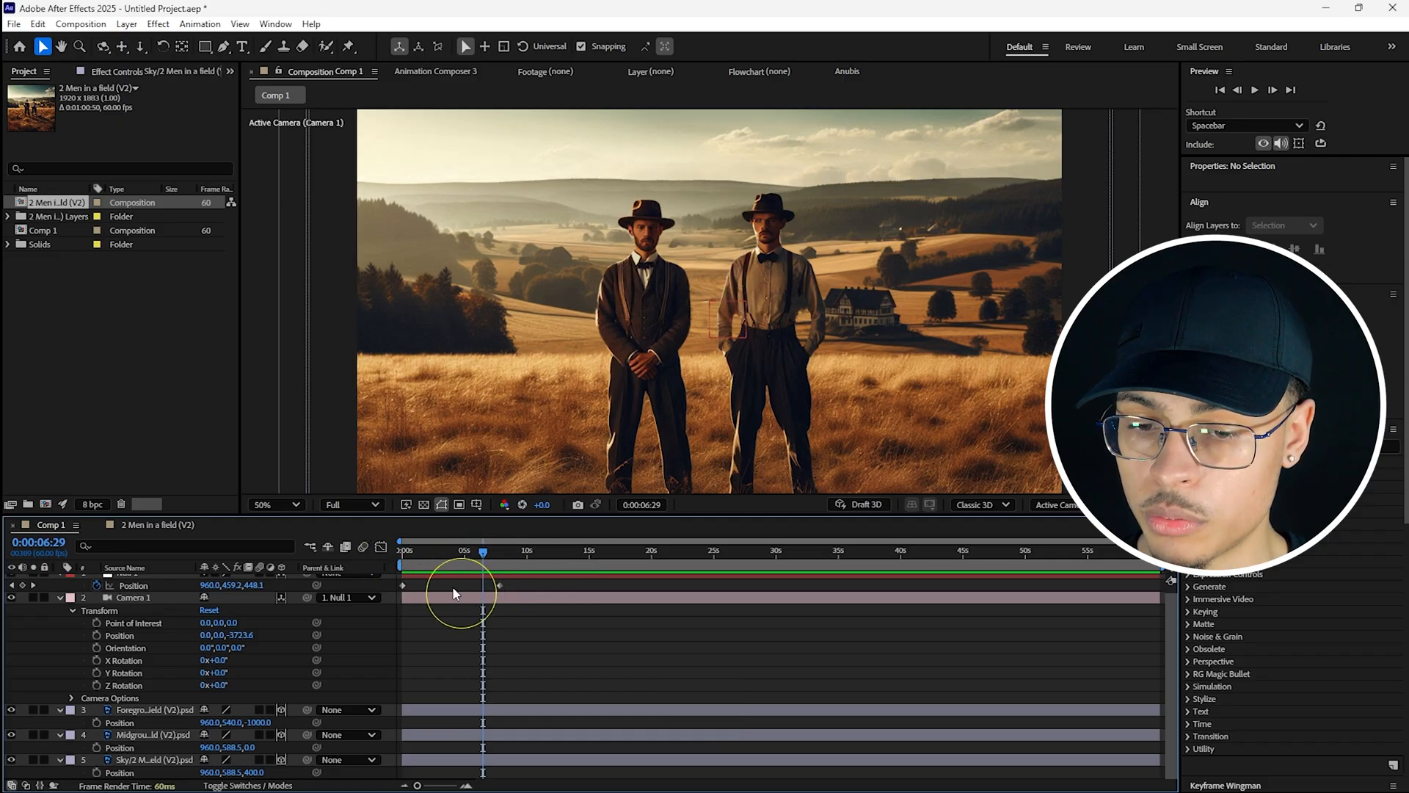
- Show the speed curve of Null 1's two Position keyframes in the Graph Editor and select both curve points
{"action": "scroll", "coordinate": [531, 597], "scroll_direction": "up", "scroll_amount": 1}
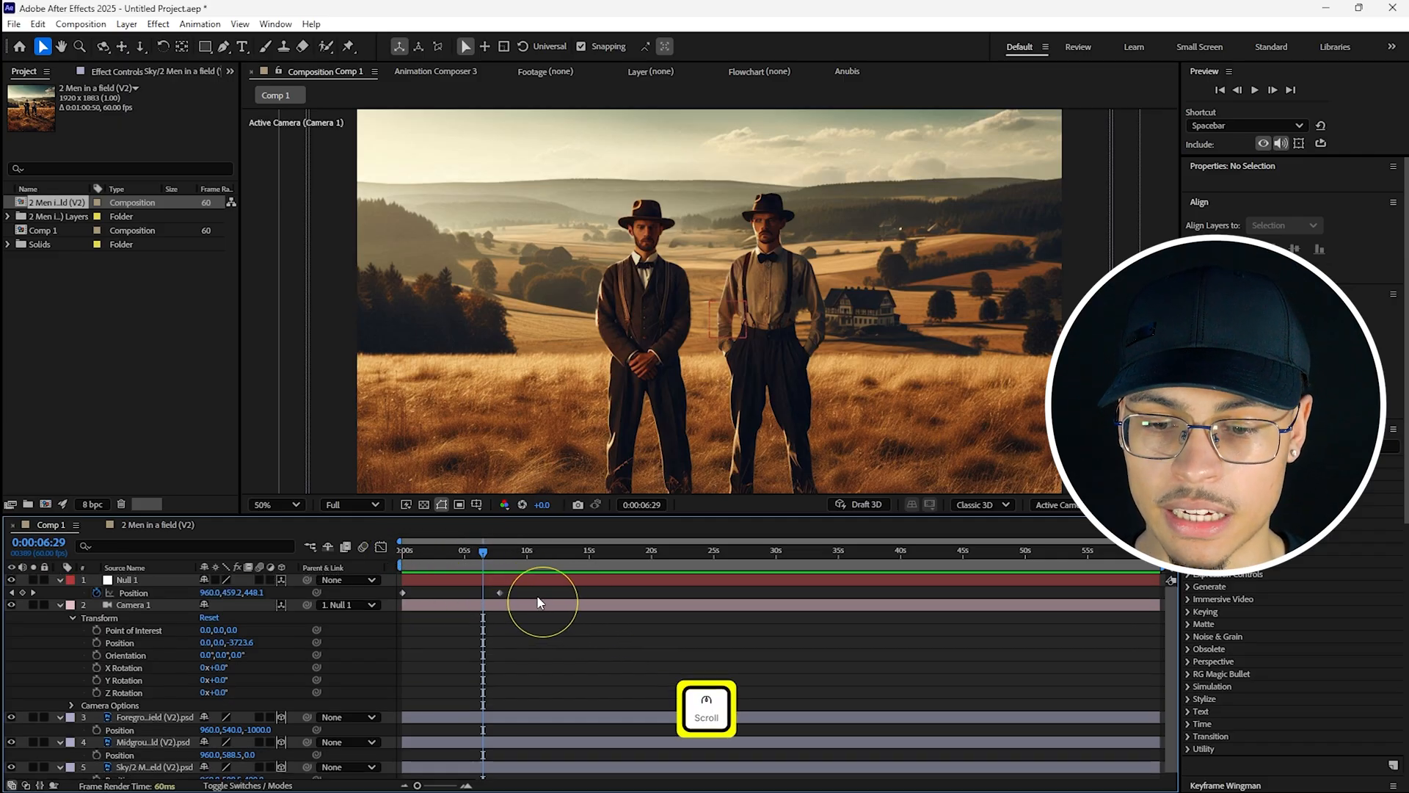
{"action": "left_click_drag", "start_coordinate": [546, 588], "coordinate": [383, 604]}
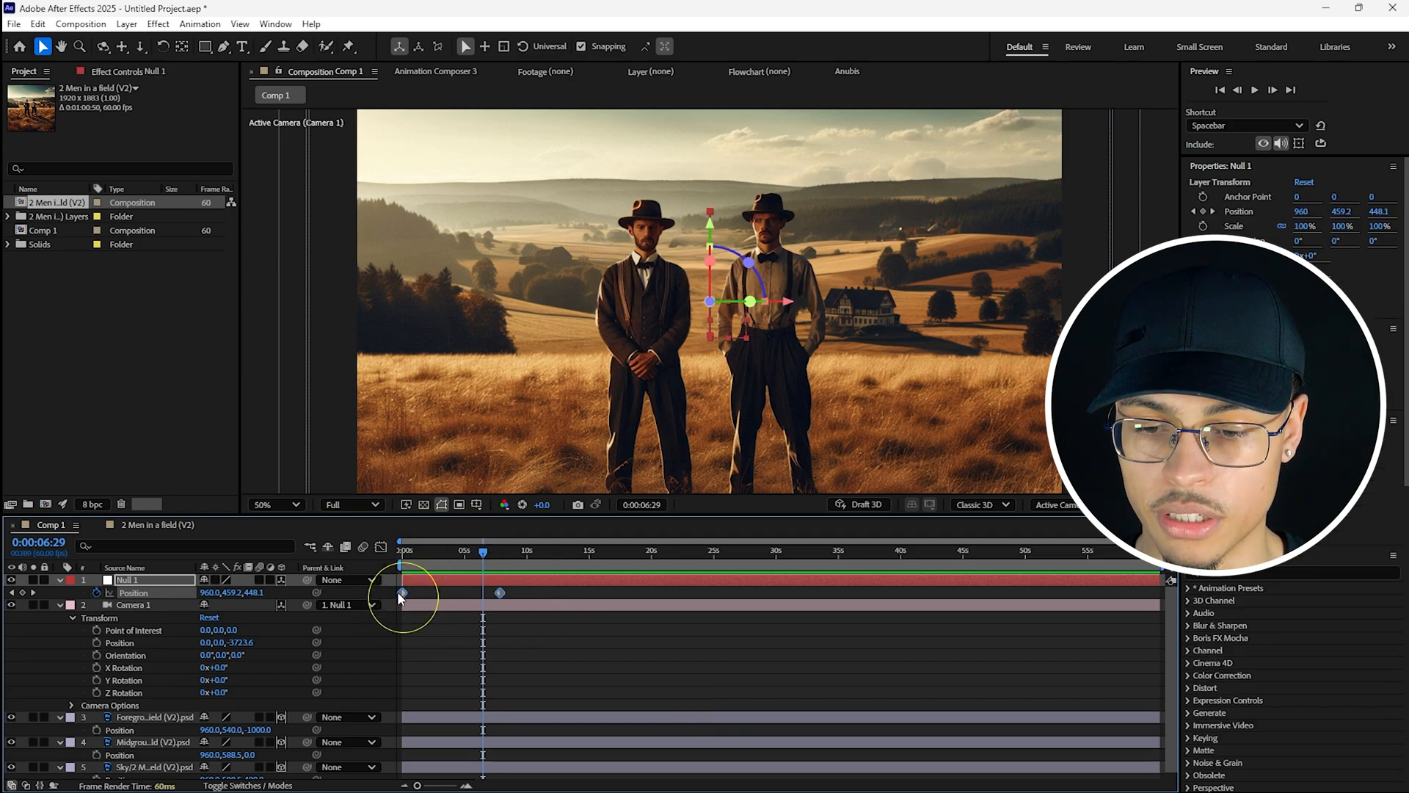
{"action": "left_click", "coordinate": [383, 549]}
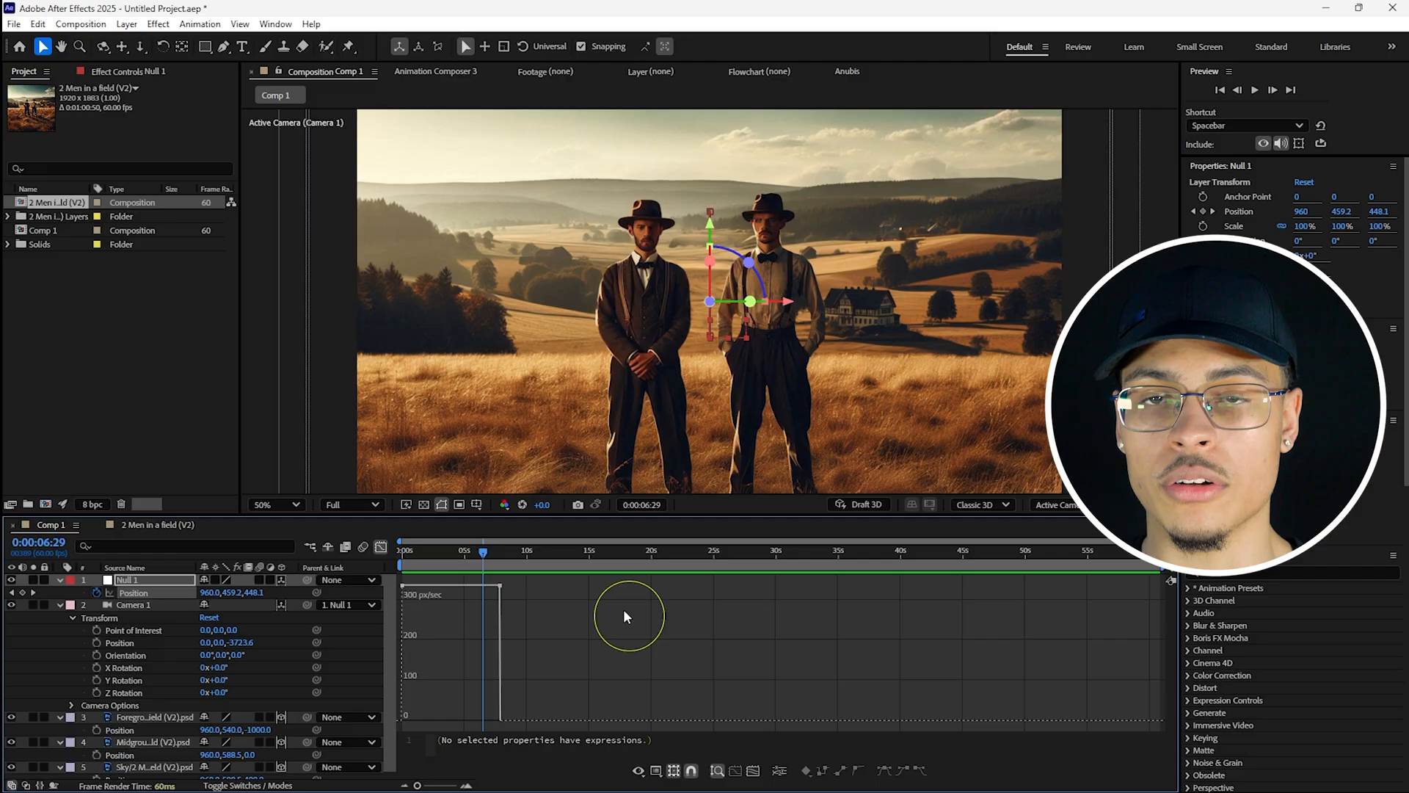
{"action": "key", "text": "ctrl+a"}
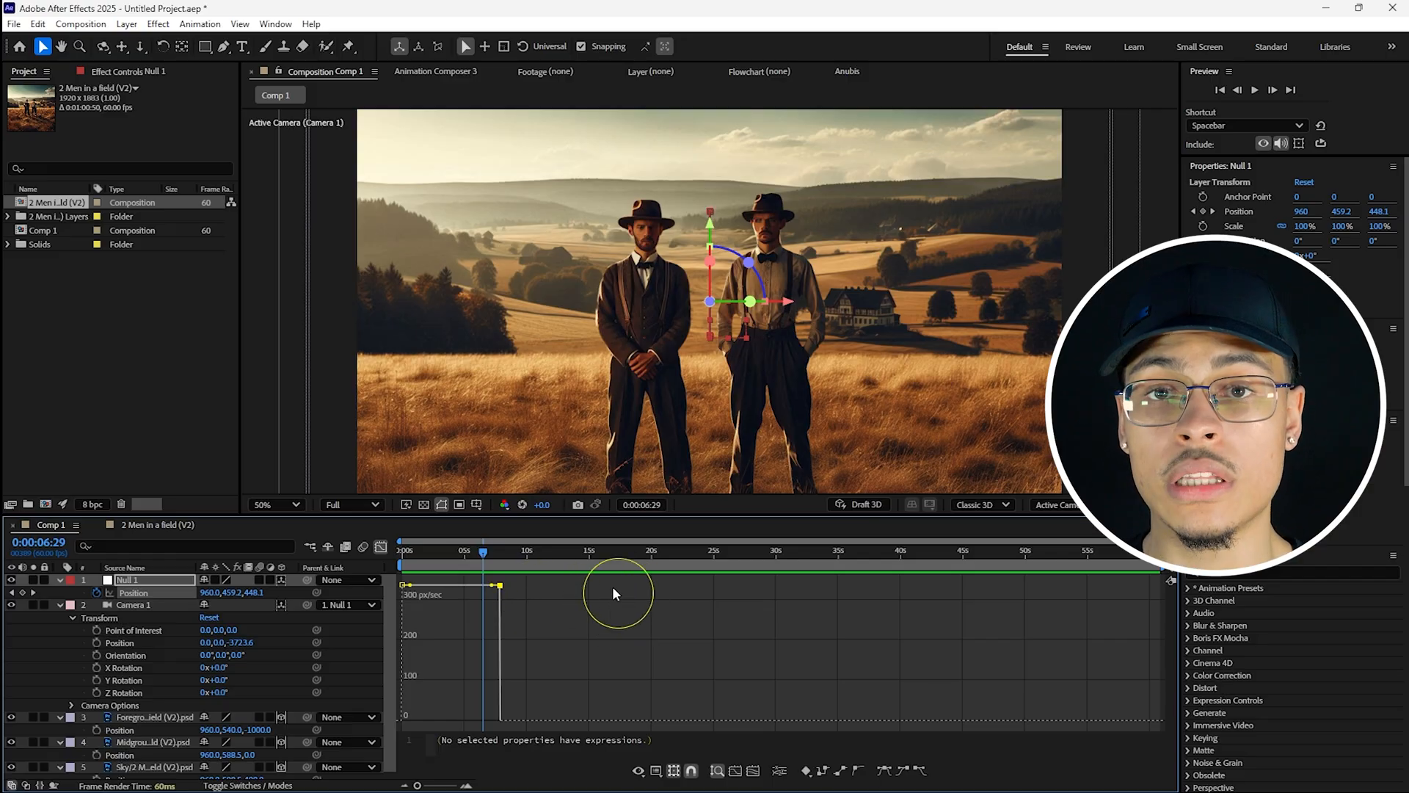
- Ease both Position keyframes to 0 px/sec with the speed peak at about 3 seconds, and preview from the first frame
{"action": "mouse_move", "coordinate": [422, 590]}
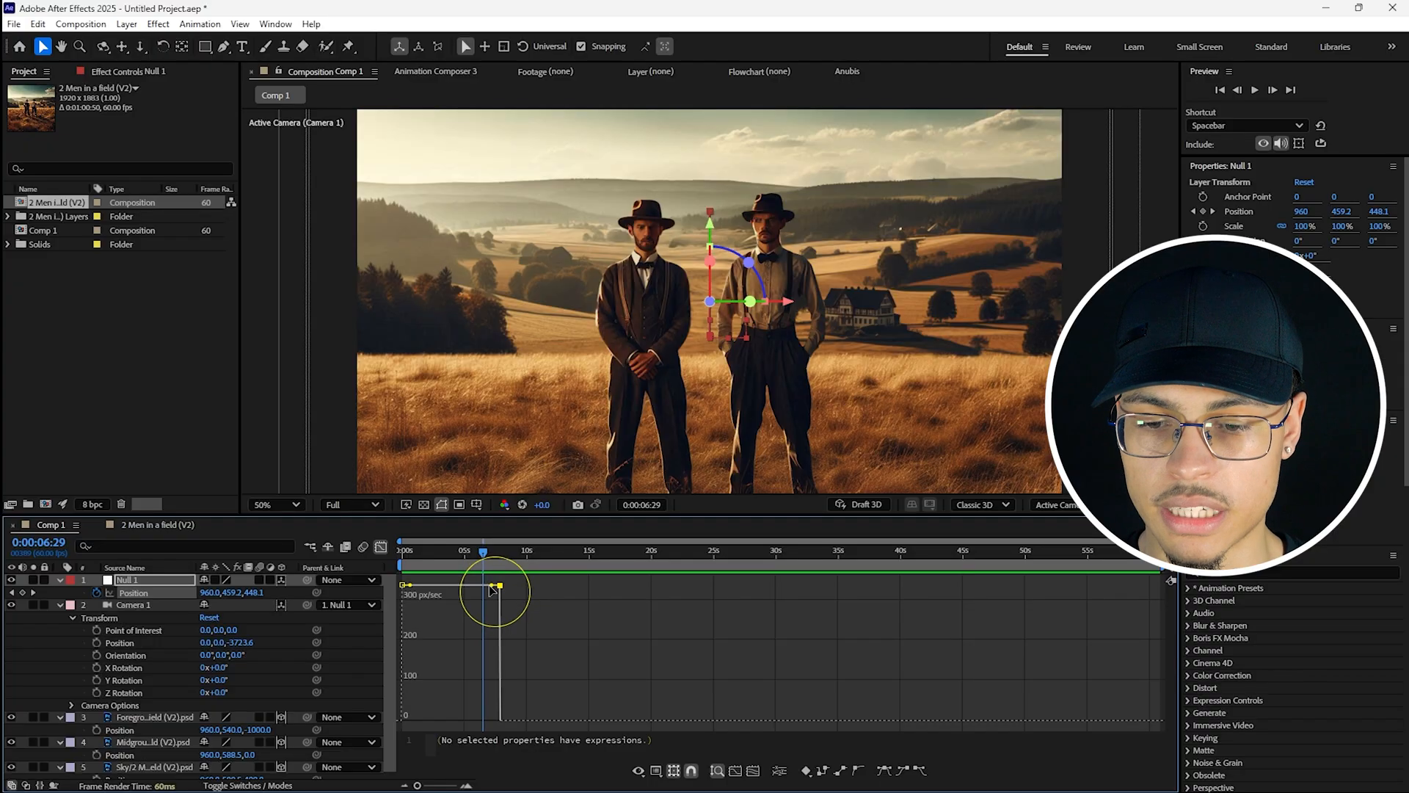
{"action": "left_click_drag", "start_coordinate": [491, 589], "coordinate": [430, 722]}
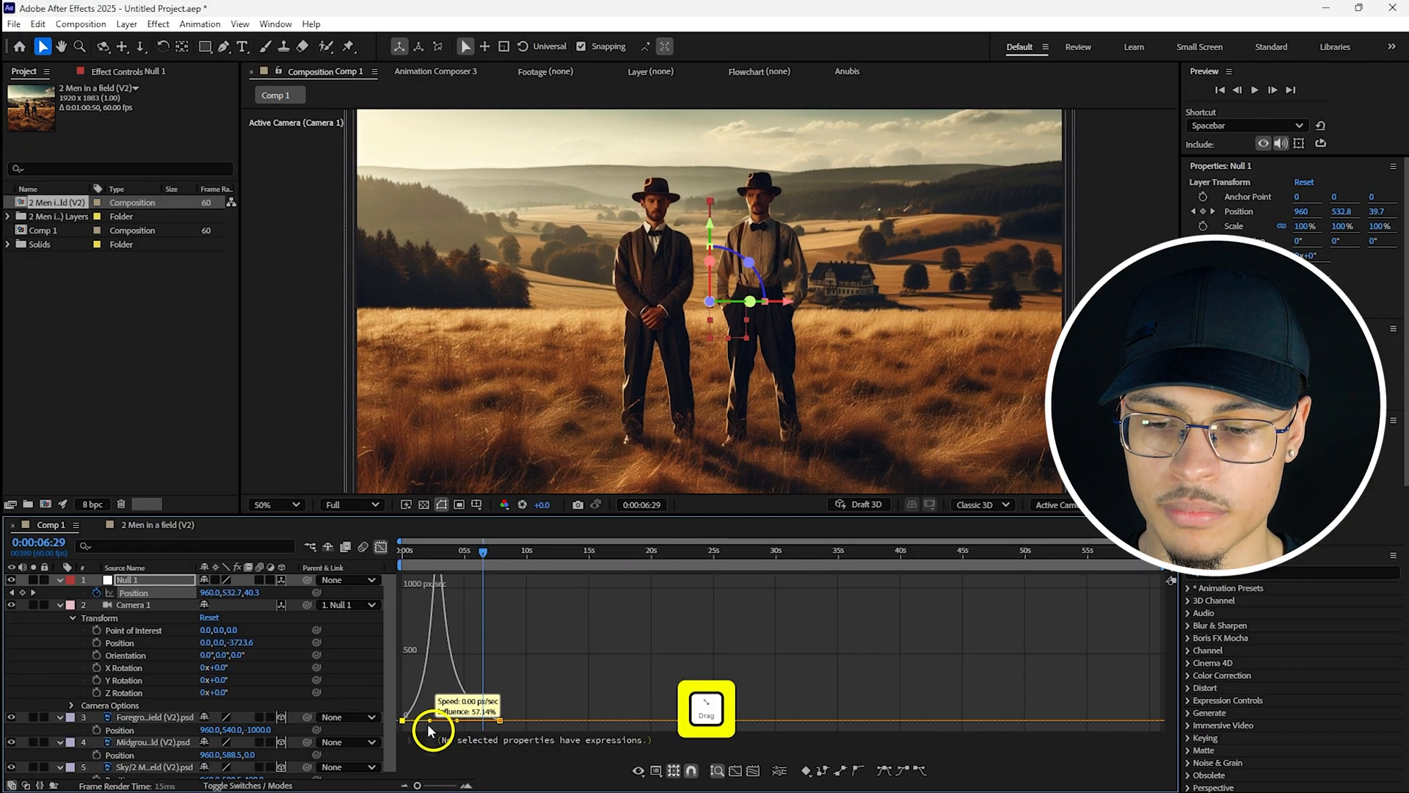
{"action": "left_click", "coordinate": [411, 567]}
{"action": "left_click", "coordinate": [403, 573]}
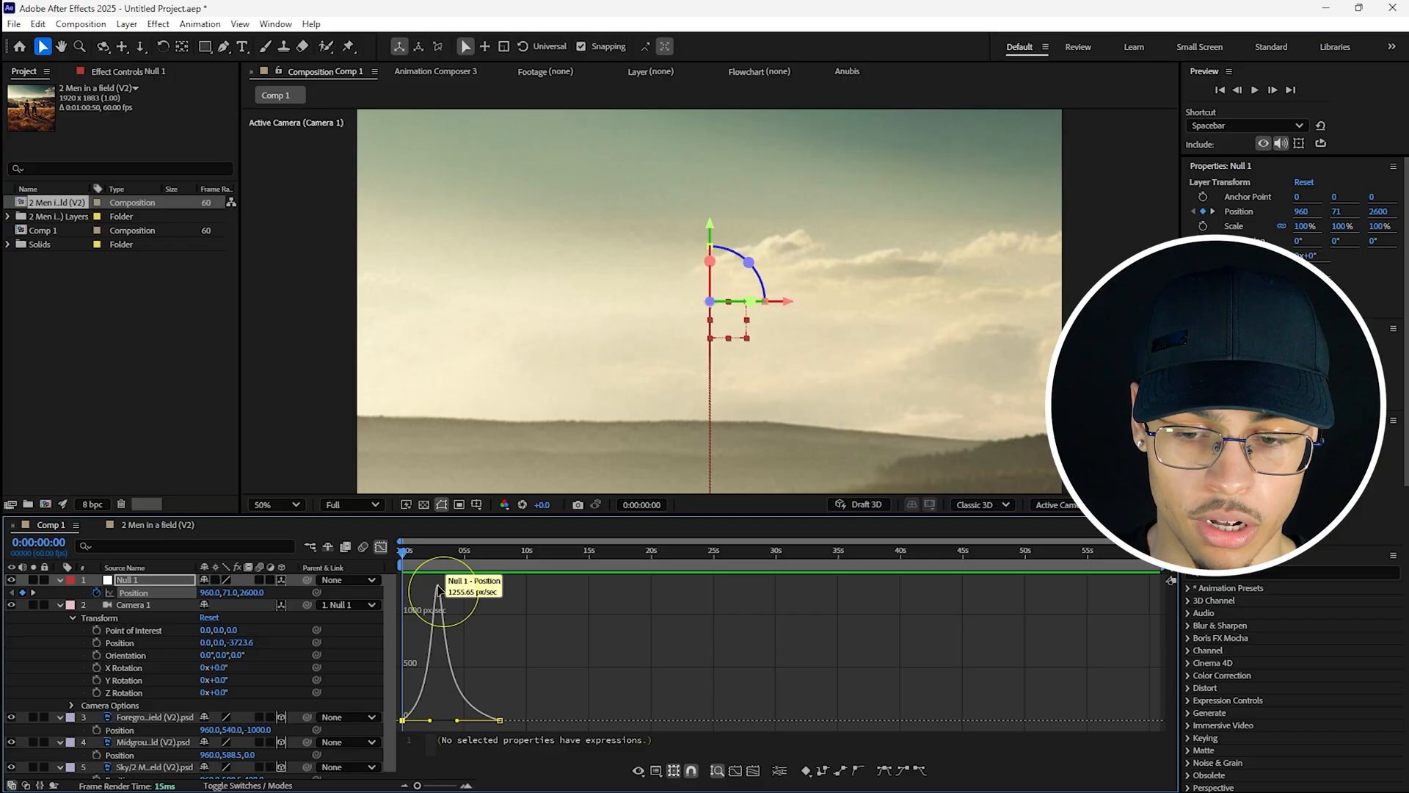
{"action": "key", "text": "space"}
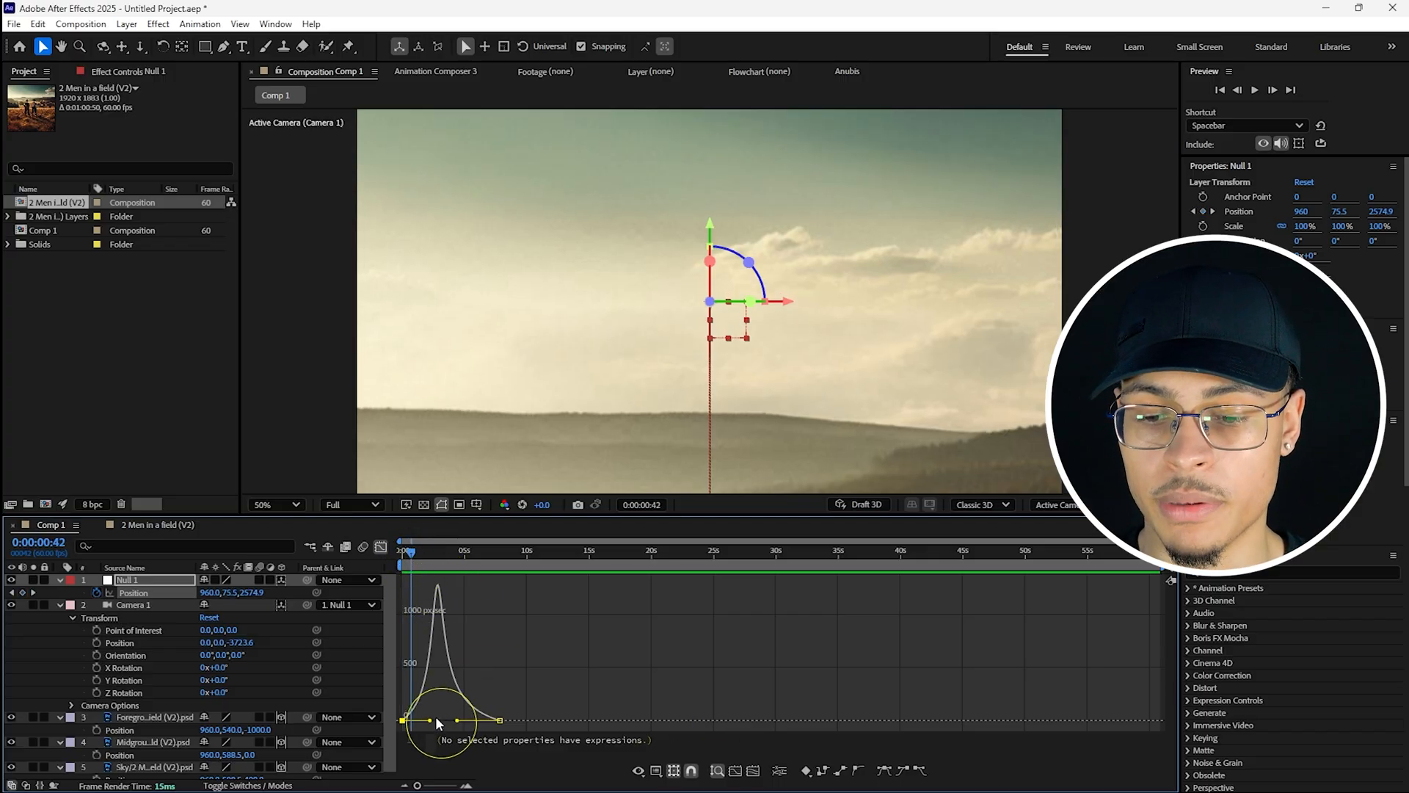
- Adjust the Position ease handles to move the speed peak to about 1.4 seconds, and preview the fast start with a slow finish
{"action": "left_click_drag", "start_coordinate": [436, 719], "coordinate": [412, 705]}
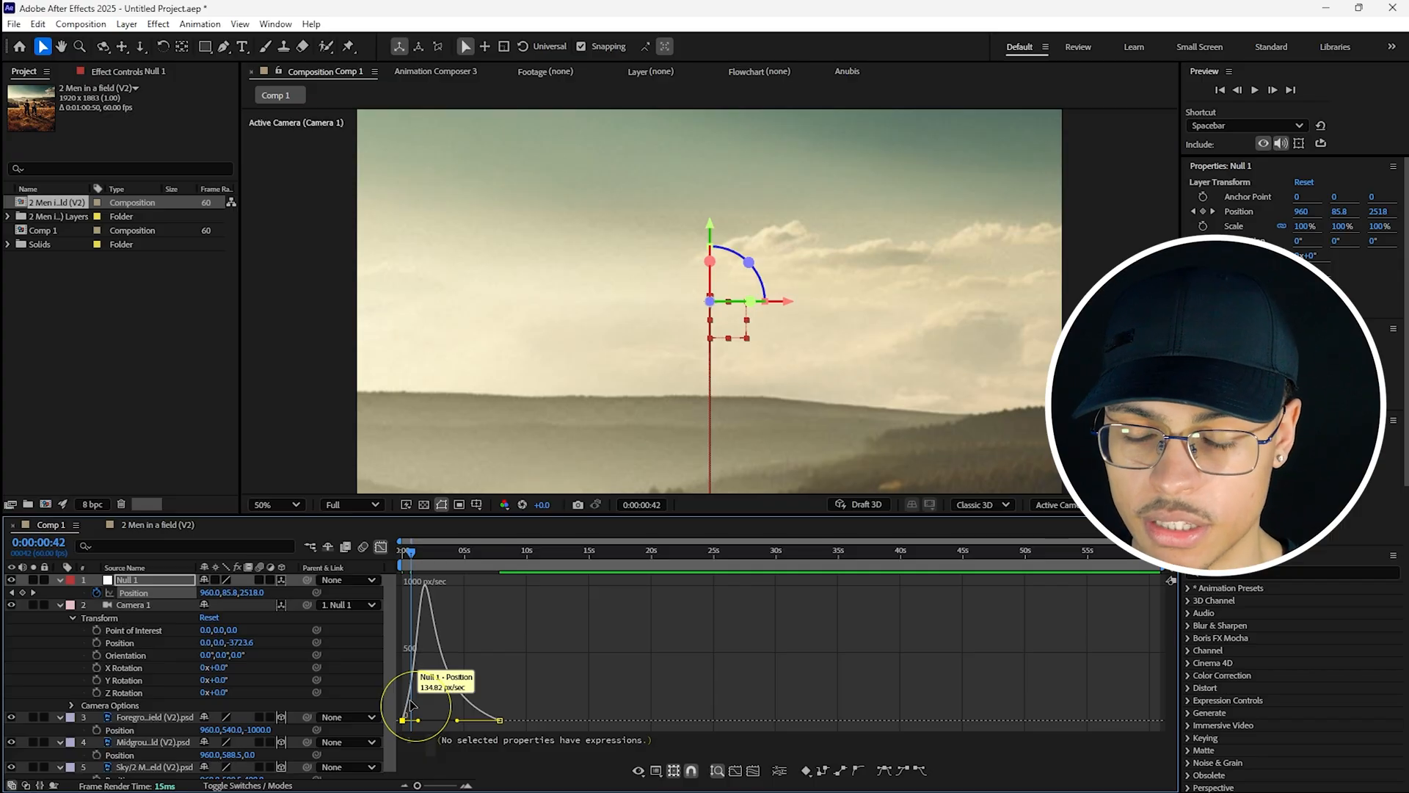
{"action": "left_click", "coordinate": [401, 555]}
{"action": "left_click_drag", "start_coordinate": [417, 786], "coordinate": [432, 785]}
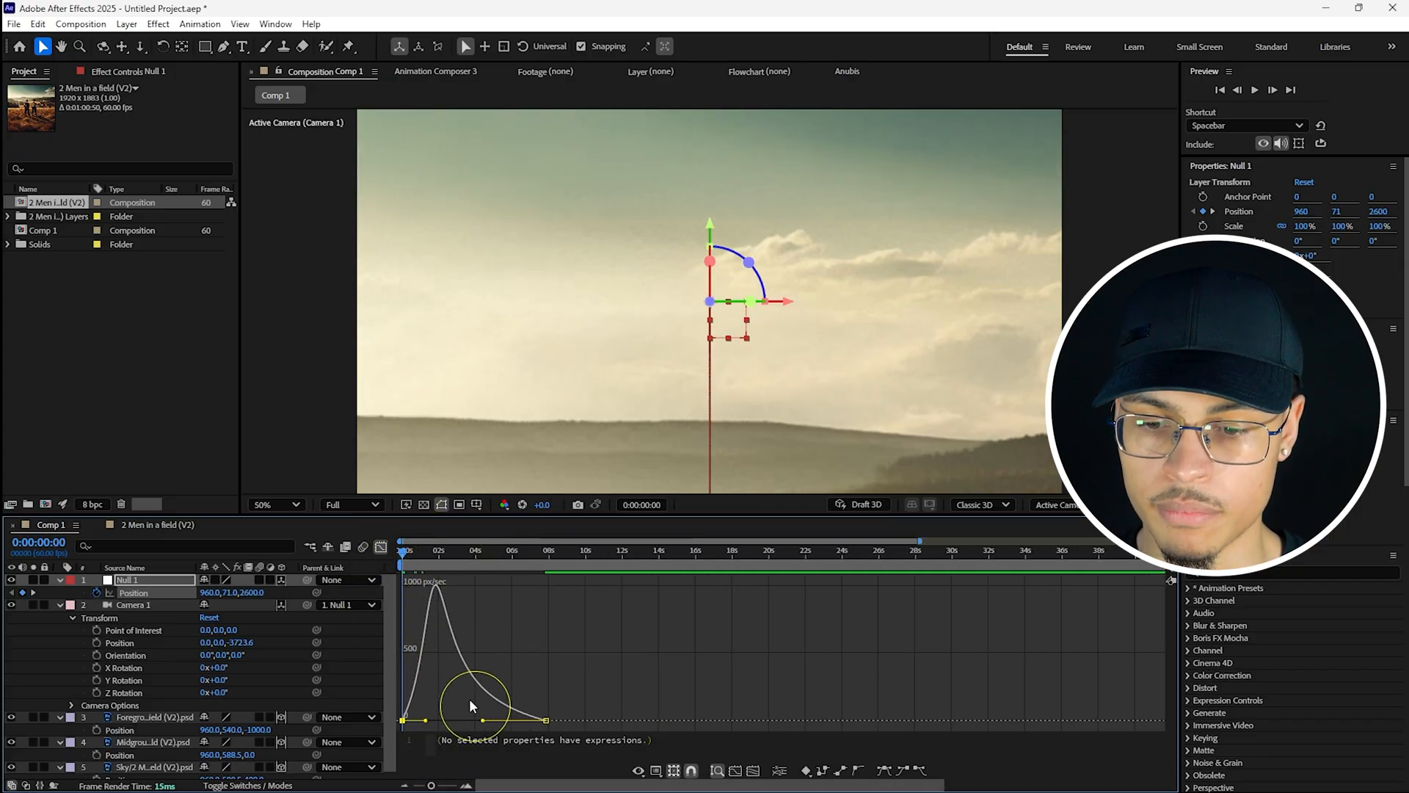
{"action": "left_click_drag", "start_coordinate": [484, 723], "coordinate": [424, 726]}
{"action": "left_click_drag", "start_coordinate": [406, 560], "coordinate": [539, 576]}
{"action": "key", "text": "space"}
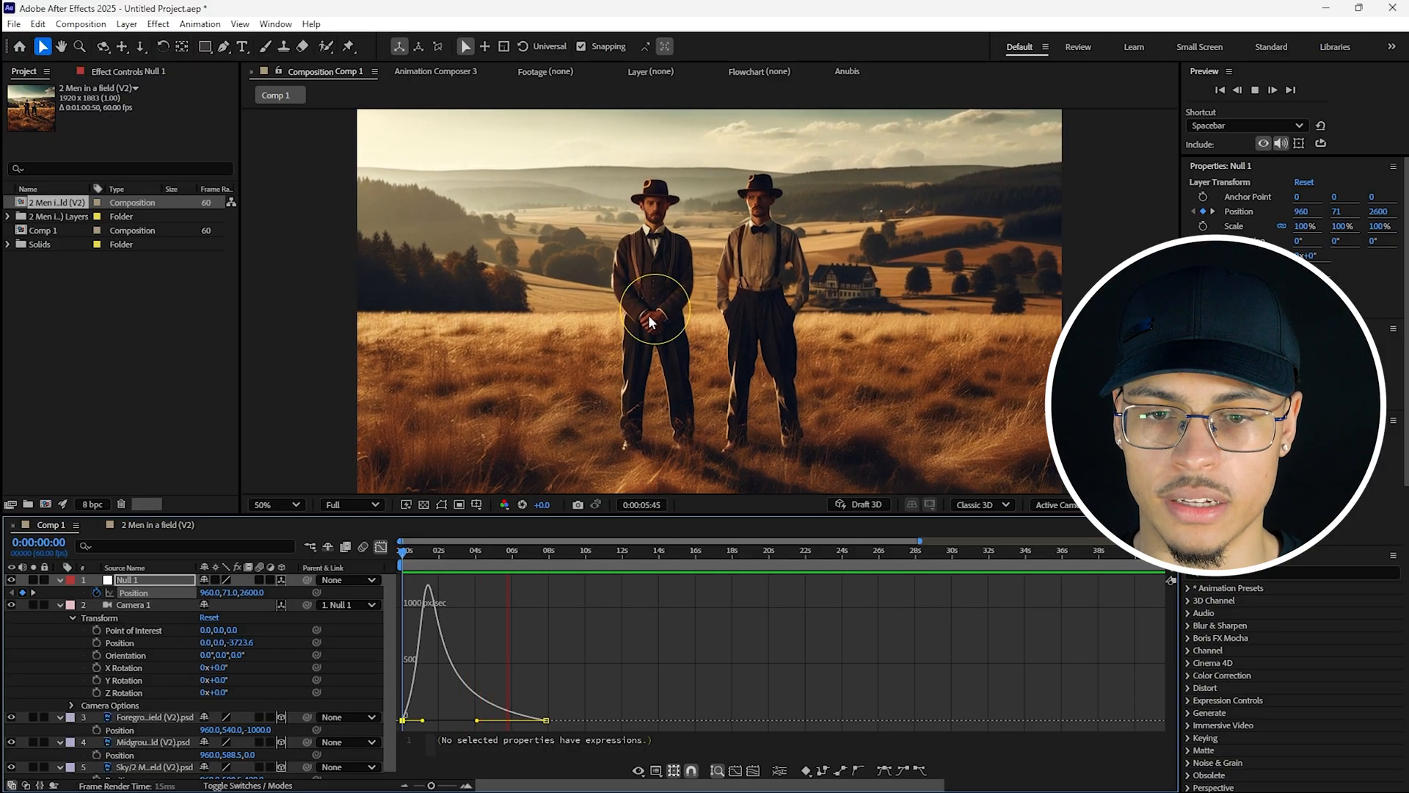
- Try a slow start with the speed peak at about 7 seconds, preview it, and undo the last handle adjustment
{"action": "mouse_move", "coordinate": [477, 720]}
{"action": "left_mouse_down"}
{"action": "mouse_move", "coordinate": [528, 725]}
{"action": "mouse_move", "coordinate": [434, 720]}
{"action": "mouse_move", "coordinate": [477, 727]}
{"action": "left_mouse_up"}
{"action": "left_click_drag", "start_coordinate": [525, 559], "coordinate": [368, 571]}
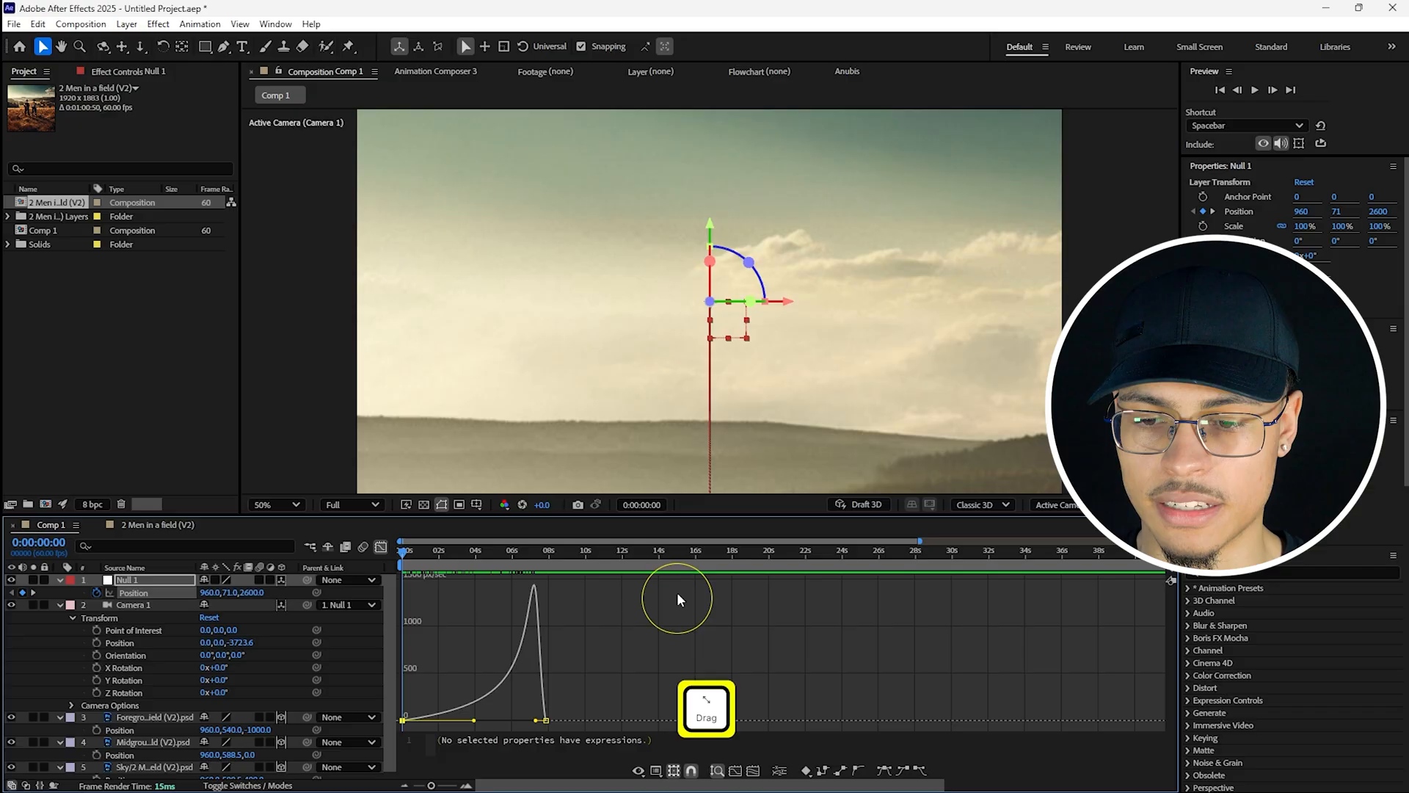
{"action": "key", "text": "space"}
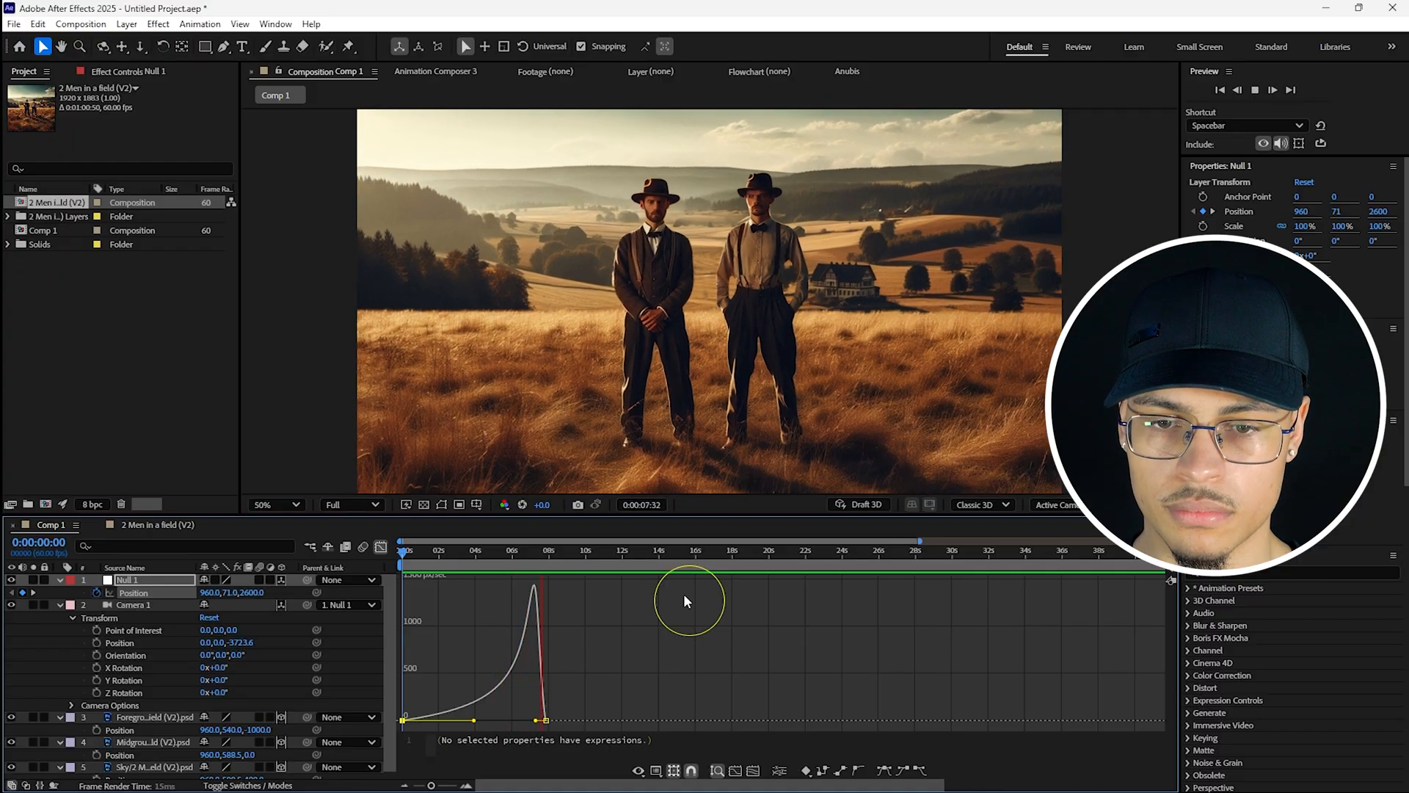
{"action": "key", "text": "ctrl+z"}
{"action": "left_click_drag", "start_coordinate": [498, 549], "coordinate": [449, 550]}
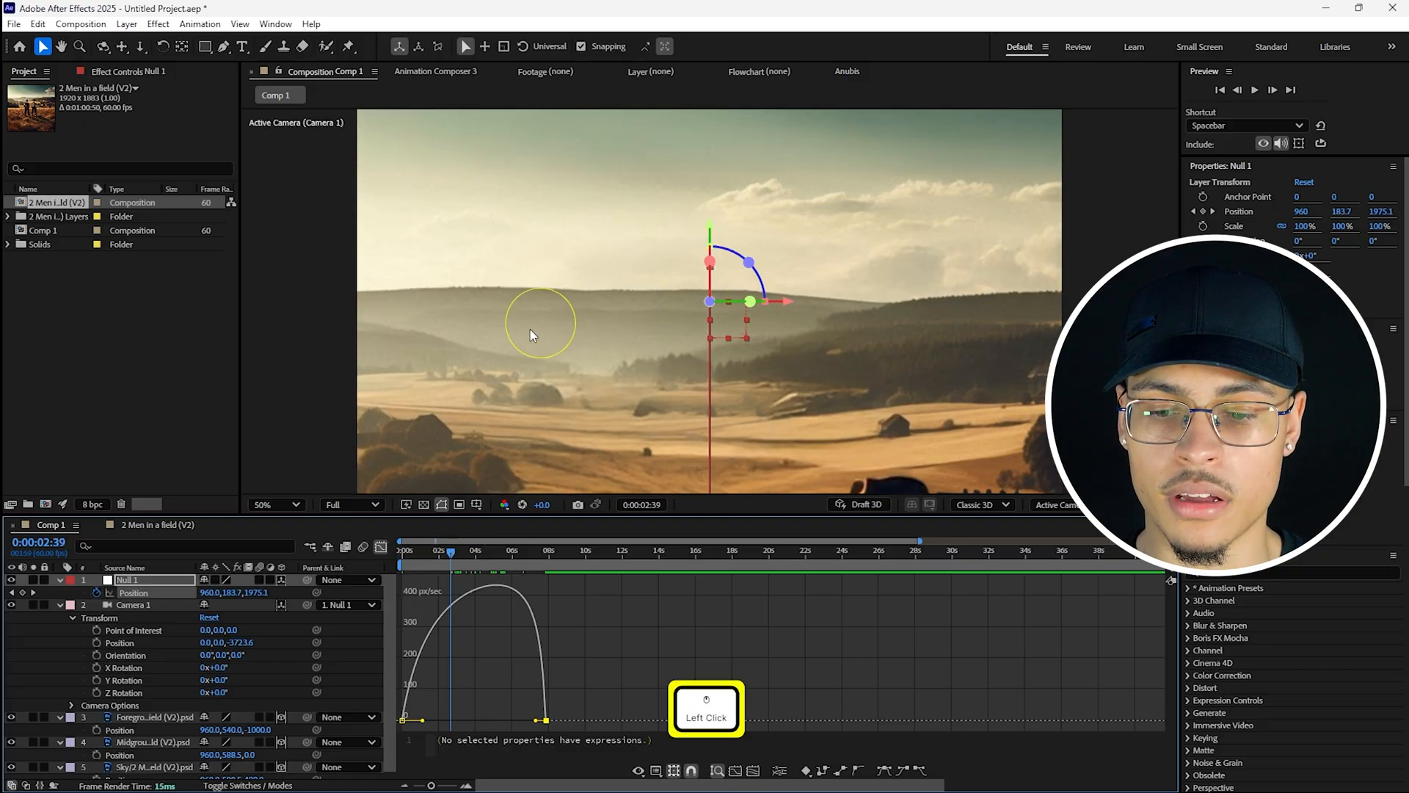
- Reshape the Position speed curve to peak at about 3 seconds with gradual easing on both sides, and preview it
{"action": "left_click_drag", "start_coordinate": [423, 723], "coordinate": [484, 721]}
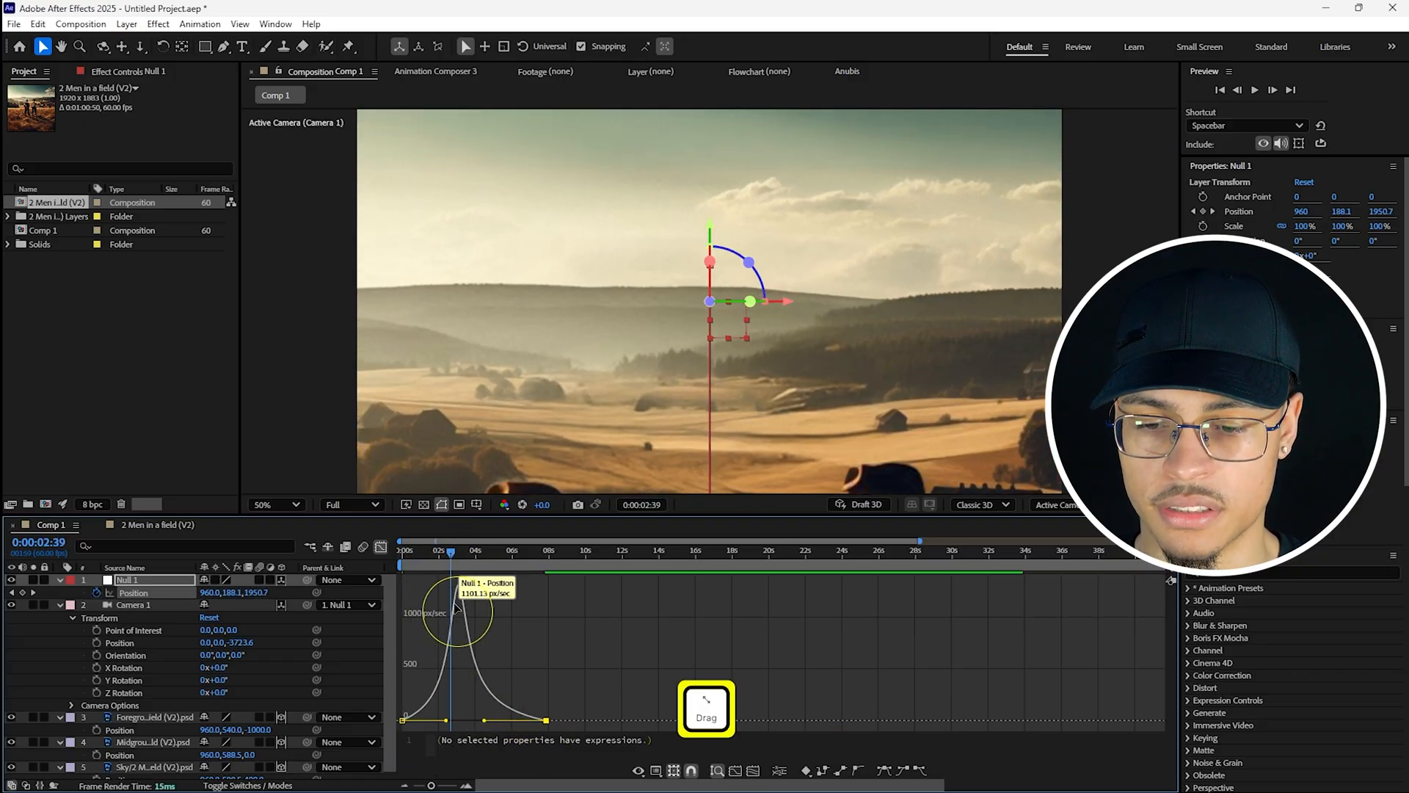
{"action": "left_click_drag", "start_coordinate": [441, 553], "coordinate": [409, 587]}
{"action": "key", "text": "space"}
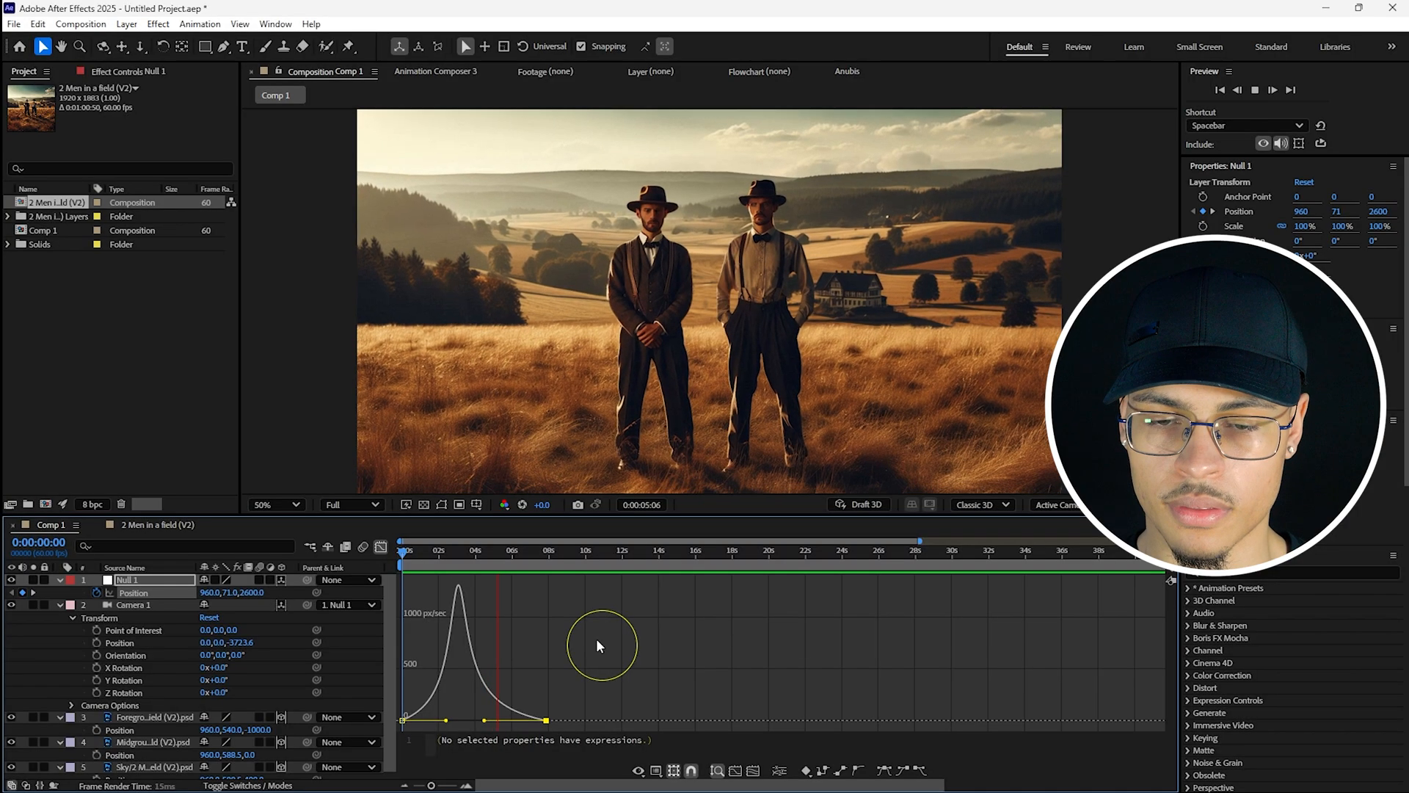
{"action": "key", "text": "space"}
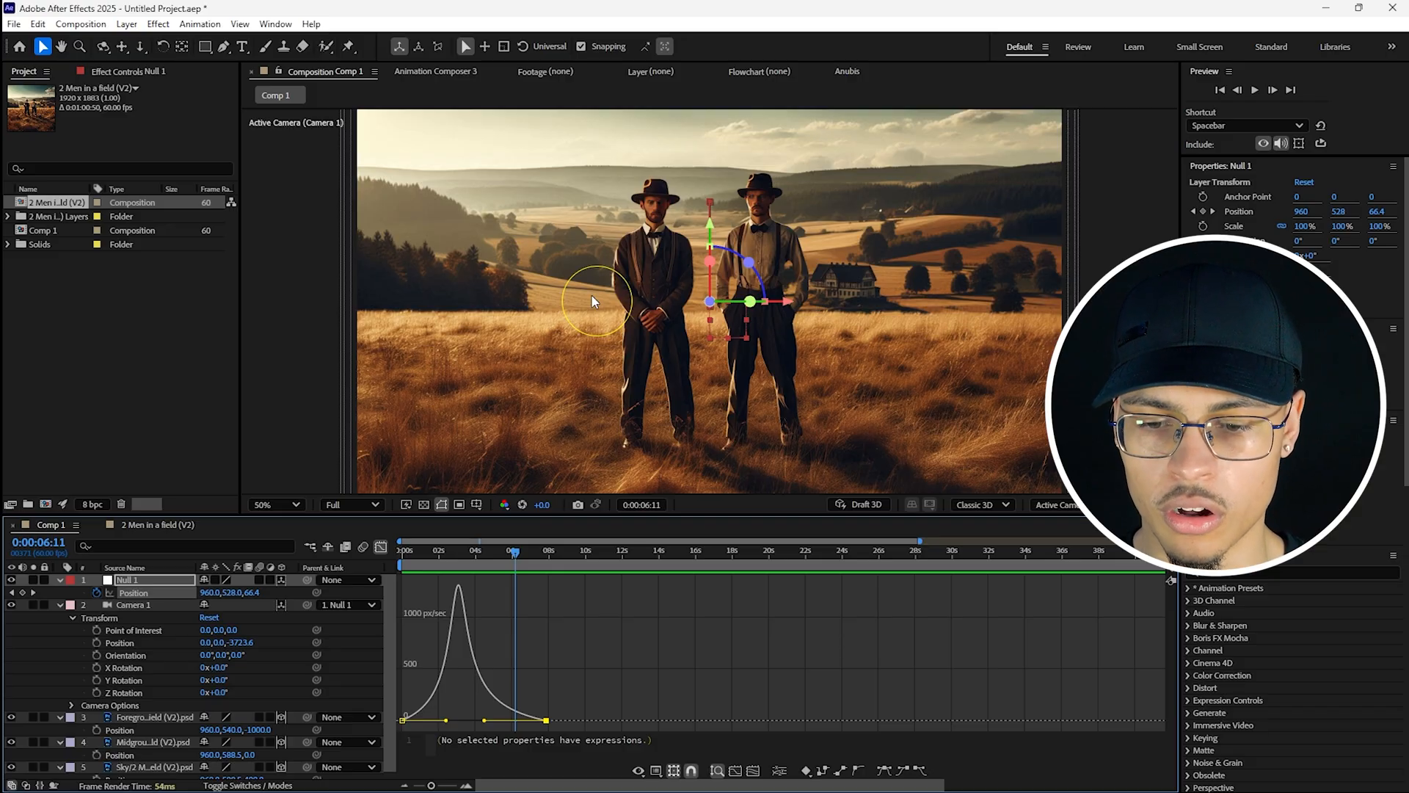
- Adjust both Position ease handles to bring the speed peak to about 1.5 seconds, and scrub through the fast section
{"action": "left_click", "coordinate": [432, 564]}
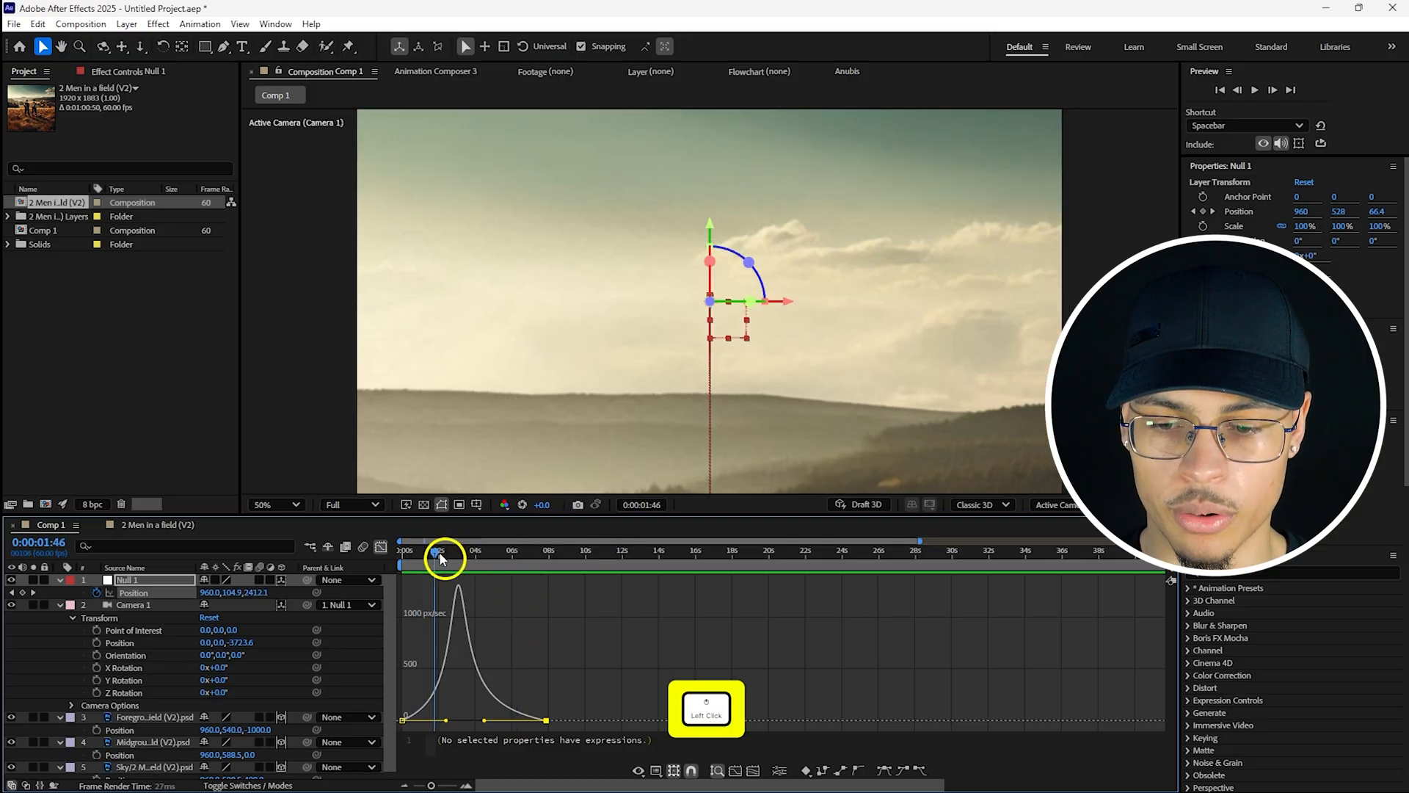
{"action": "left_click_drag", "start_coordinate": [446, 720], "coordinate": [450, 720]}
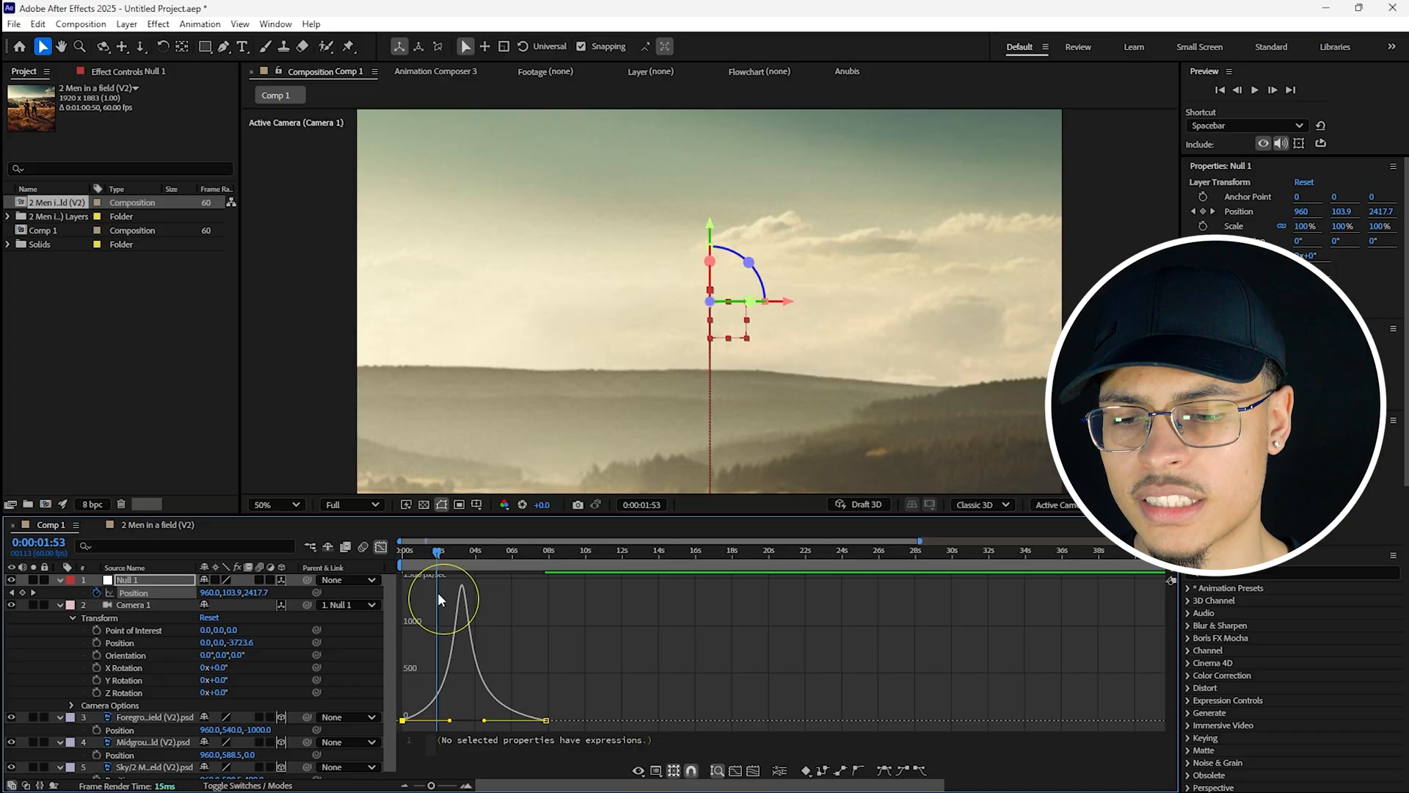
{"action": "mouse_move", "coordinate": [449, 720]}
{"action": "left_mouse_down"}
{"action": "mouse_move", "coordinate": [425, 721]}
{"action": "mouse_move", "coordinate": [476, 720]}
{"action": "left_mouse_up"}
{"action": "mouse_move", "coordinate": [424, 556]}
{"action": "left_mouse_down"}
{"action": "mouse_move", "coordinate": [403, 569]}
{"action": "mouse_move", "coordinate": [447, 569]}
{"action": "mouse_move", "coordinate": [442, 558]}
{"action": "left_mouse_up"}
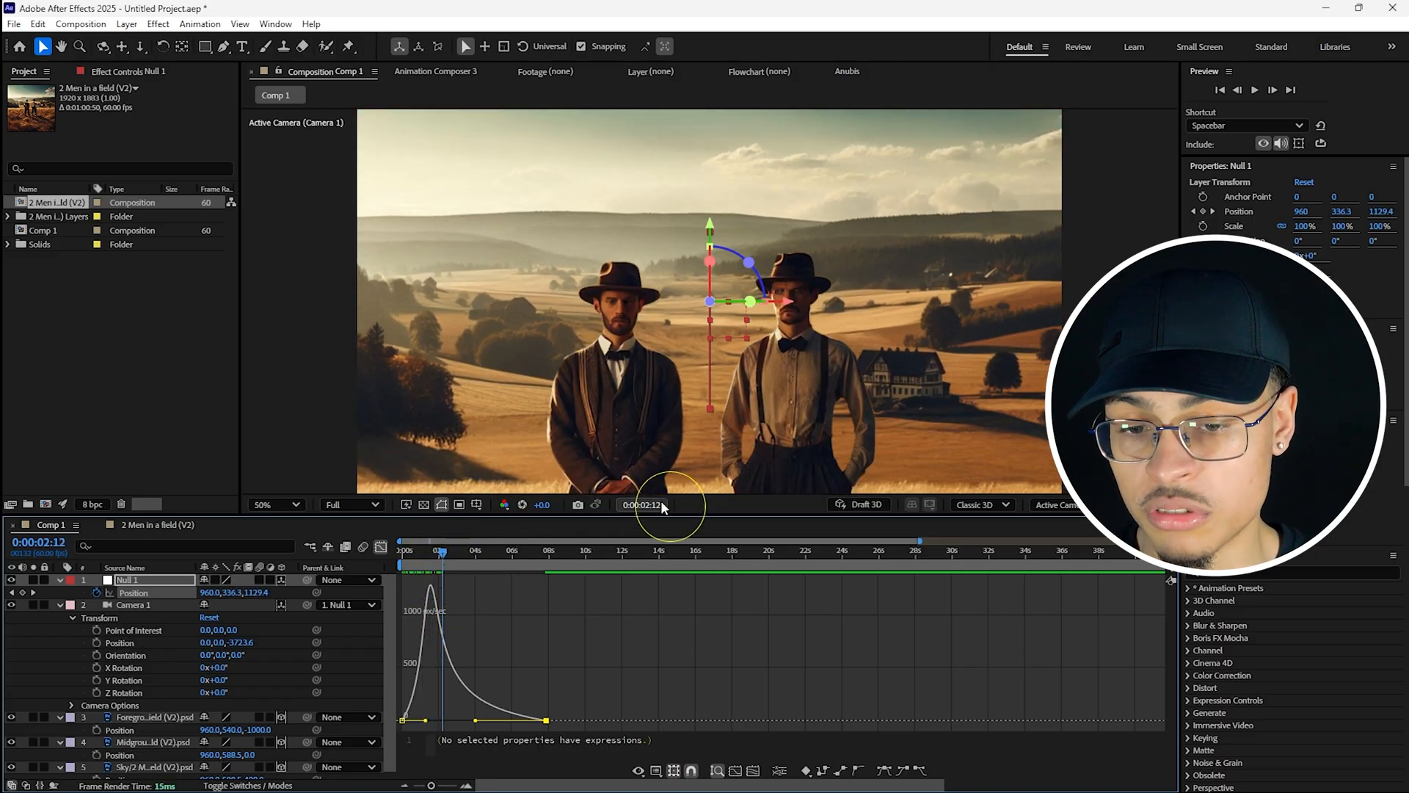
{"action": "left_click_drag", "start_coordinate": [476, 719], "coordinate": [476, 720]}
{"action": "left_click_drag", "start_coordinate": [443, 553], "coordinate": [422, 552]}
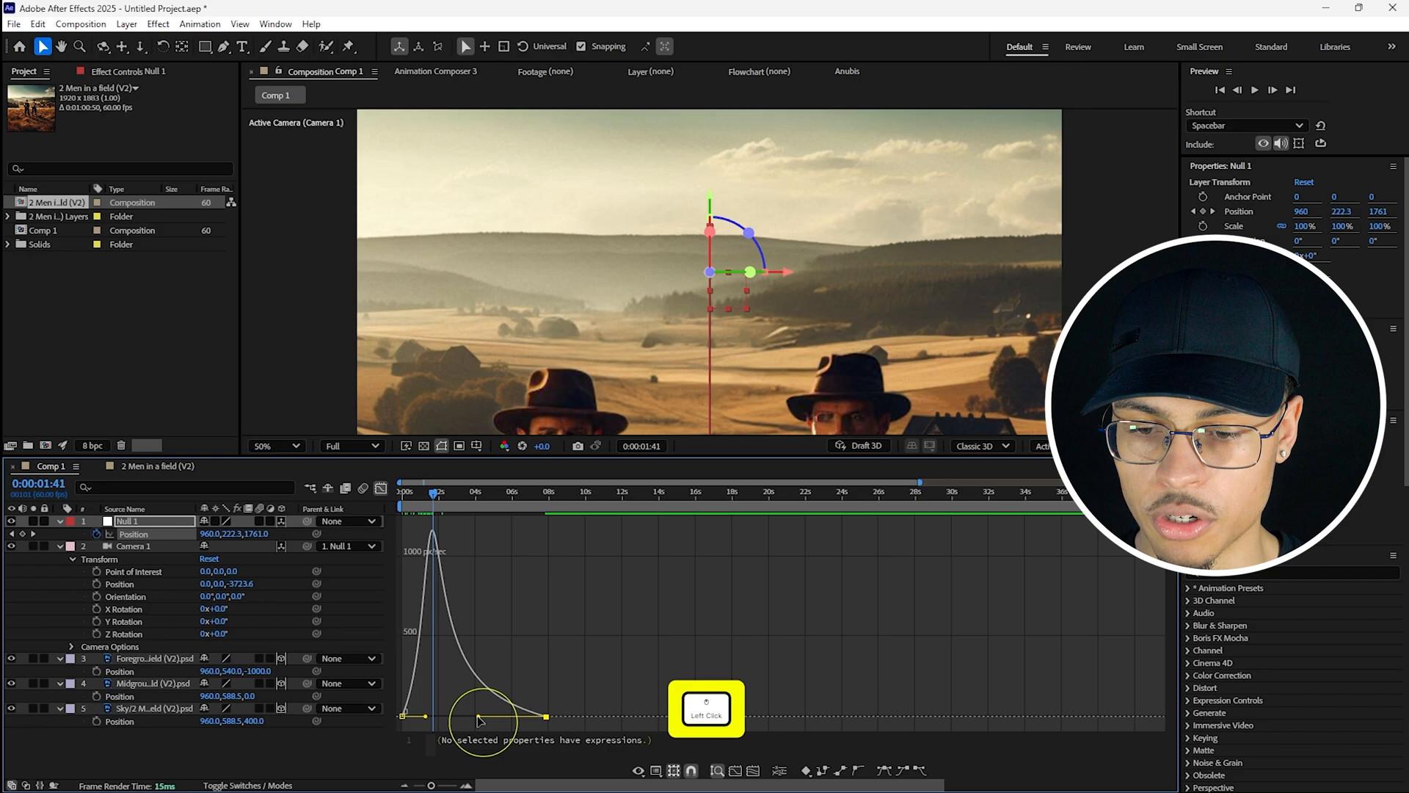
- Fine-tune the starting Position keyframe's ease to about 31% influence, and preview the animation from the first frame
{"action": "left_click_drag", "start_coordinate": [477, 717], "coordinate": [426, 717]}
{"action": "left_click_drag", "start_coordinate": [437, 505], "coordinate": [404, 512]}
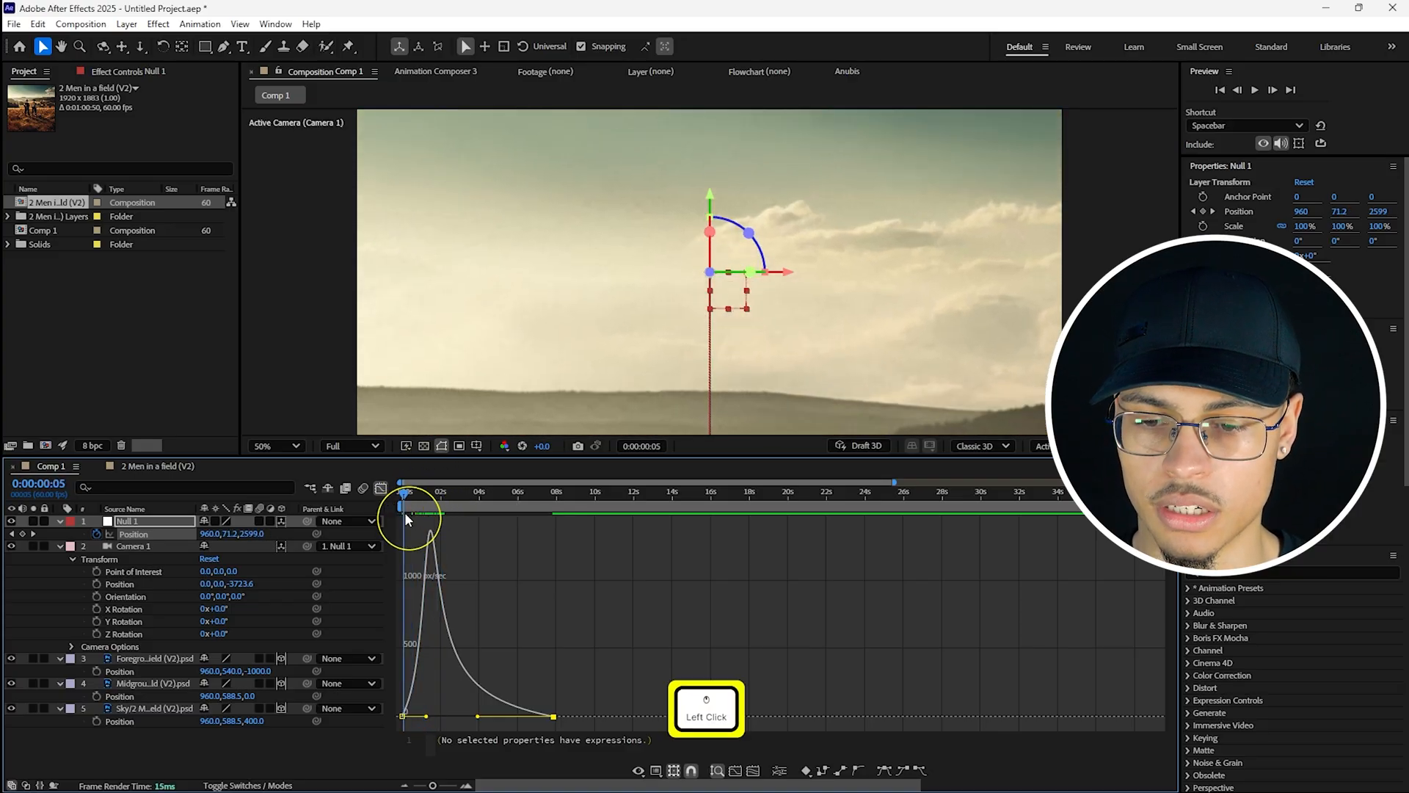
{"action": "left_click", "coordinate": [477, 717]}
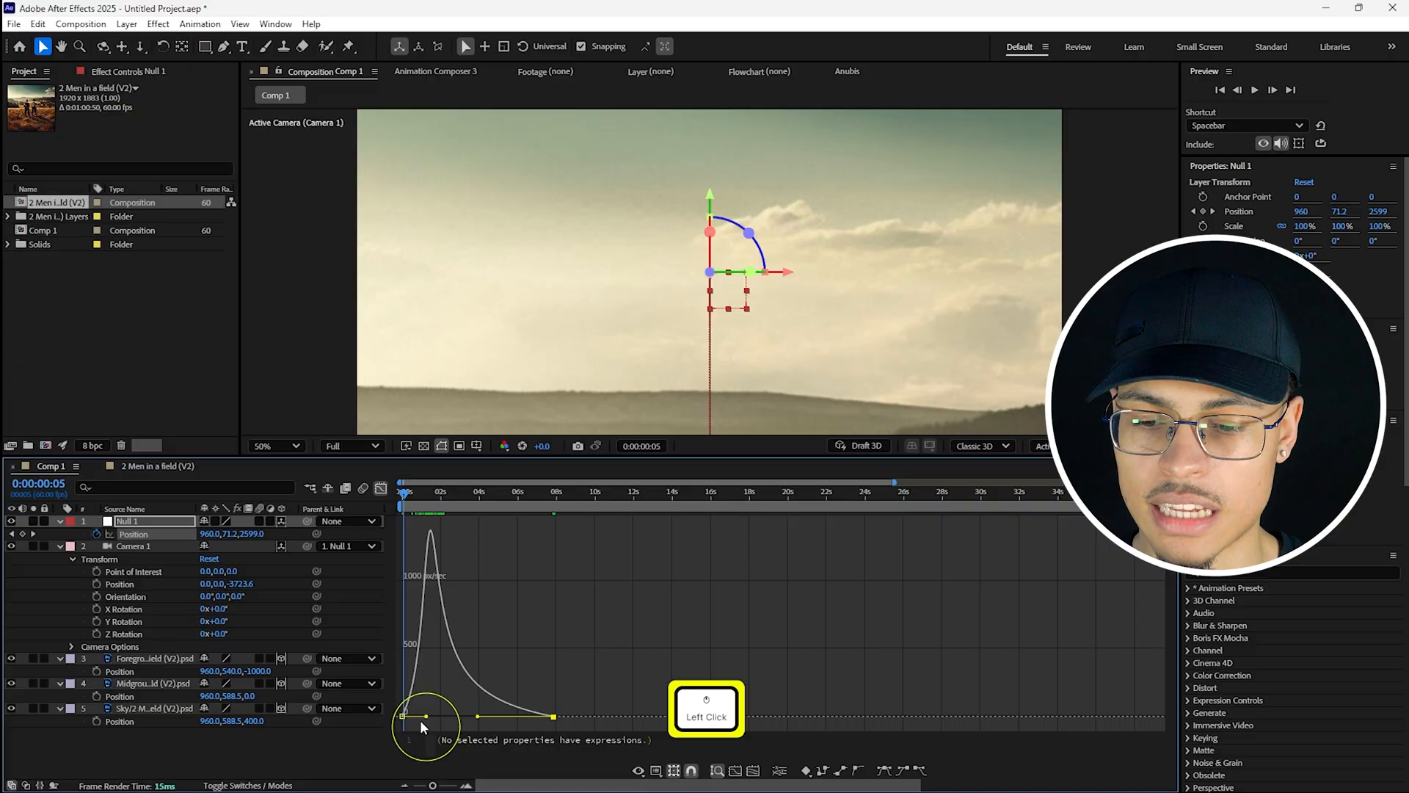
{"action": "left_click_drag", "start_coordinate": [425, 715], "coordinate": [424, 716]}
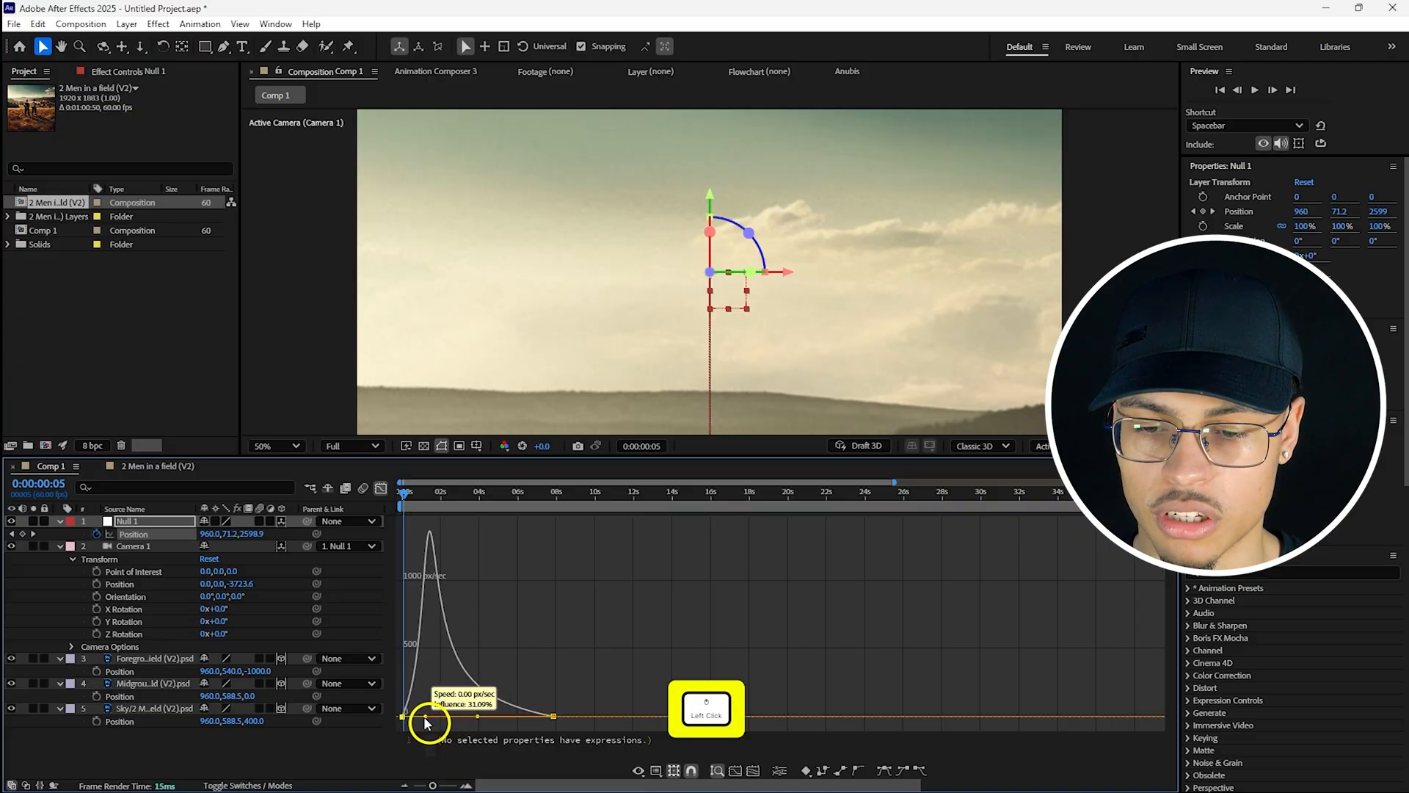
{"action": "left_click", "coordinate": [478, 717]}
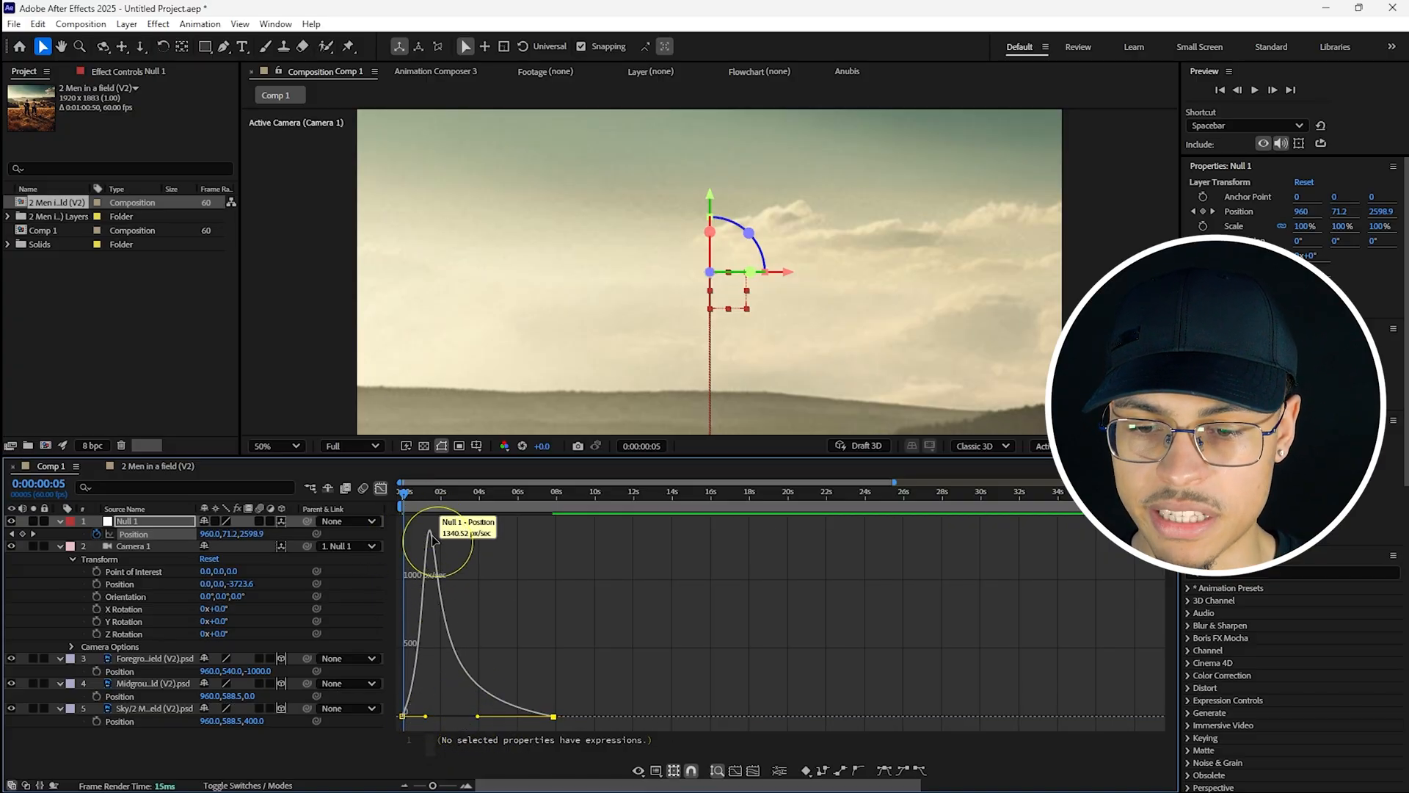
{"action": "left_click_drag", "start_coordinate": [426, 493], "coordinate": [387, 503]}
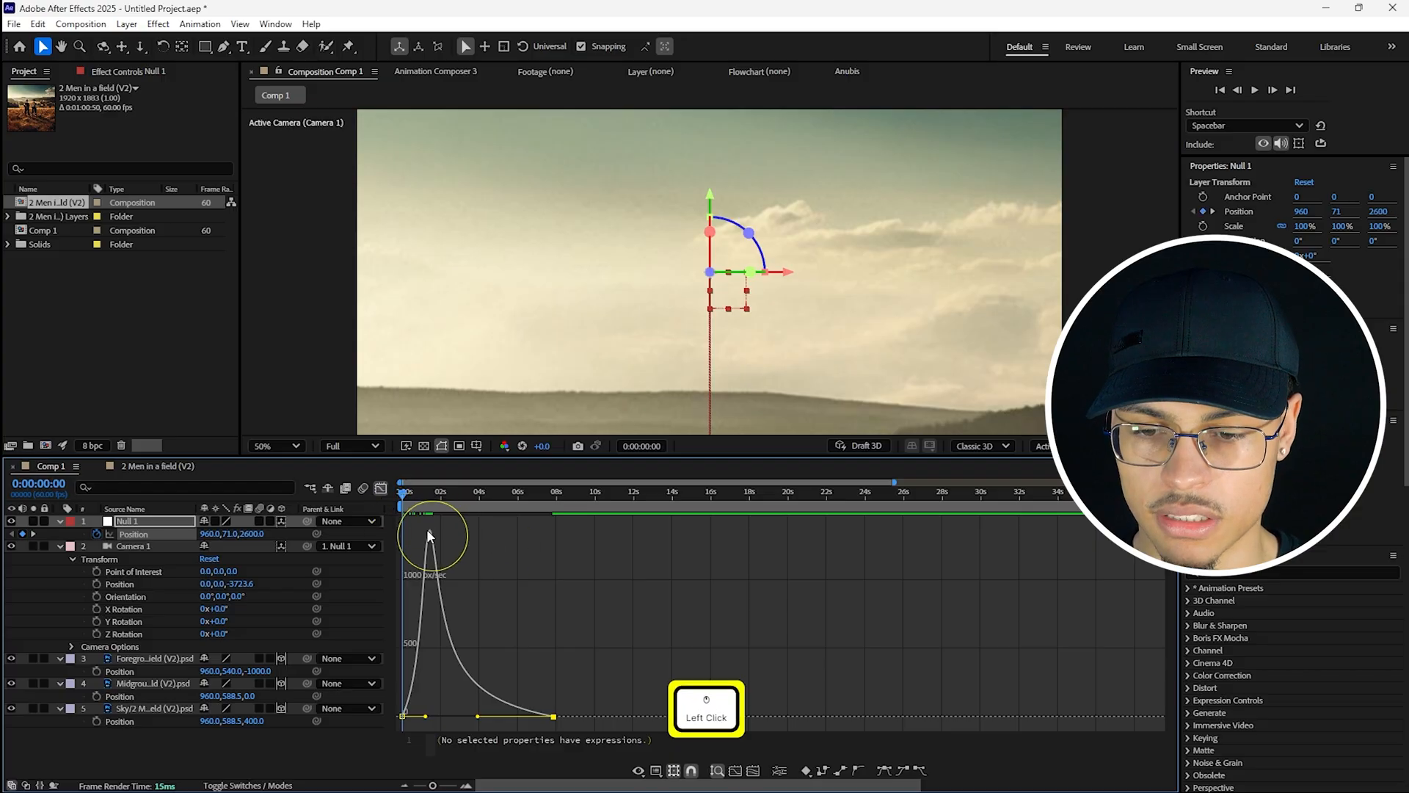
{"action": "key", "text": "space"}
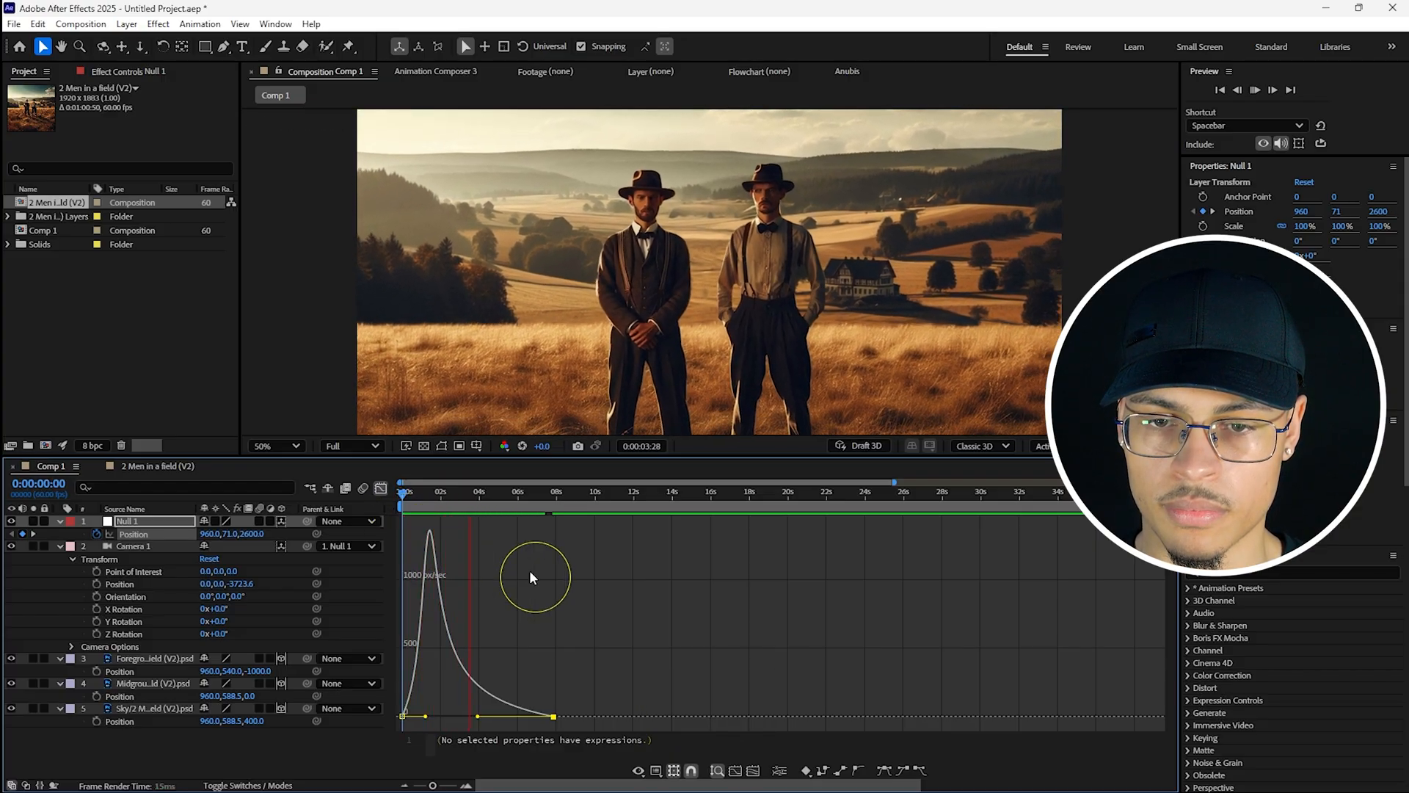
- Reduce the ending Position keyframe's ease to bring the speed peak to about 1.7 seconds, and preview from the first frame
{"action": "key", "text": "space"}
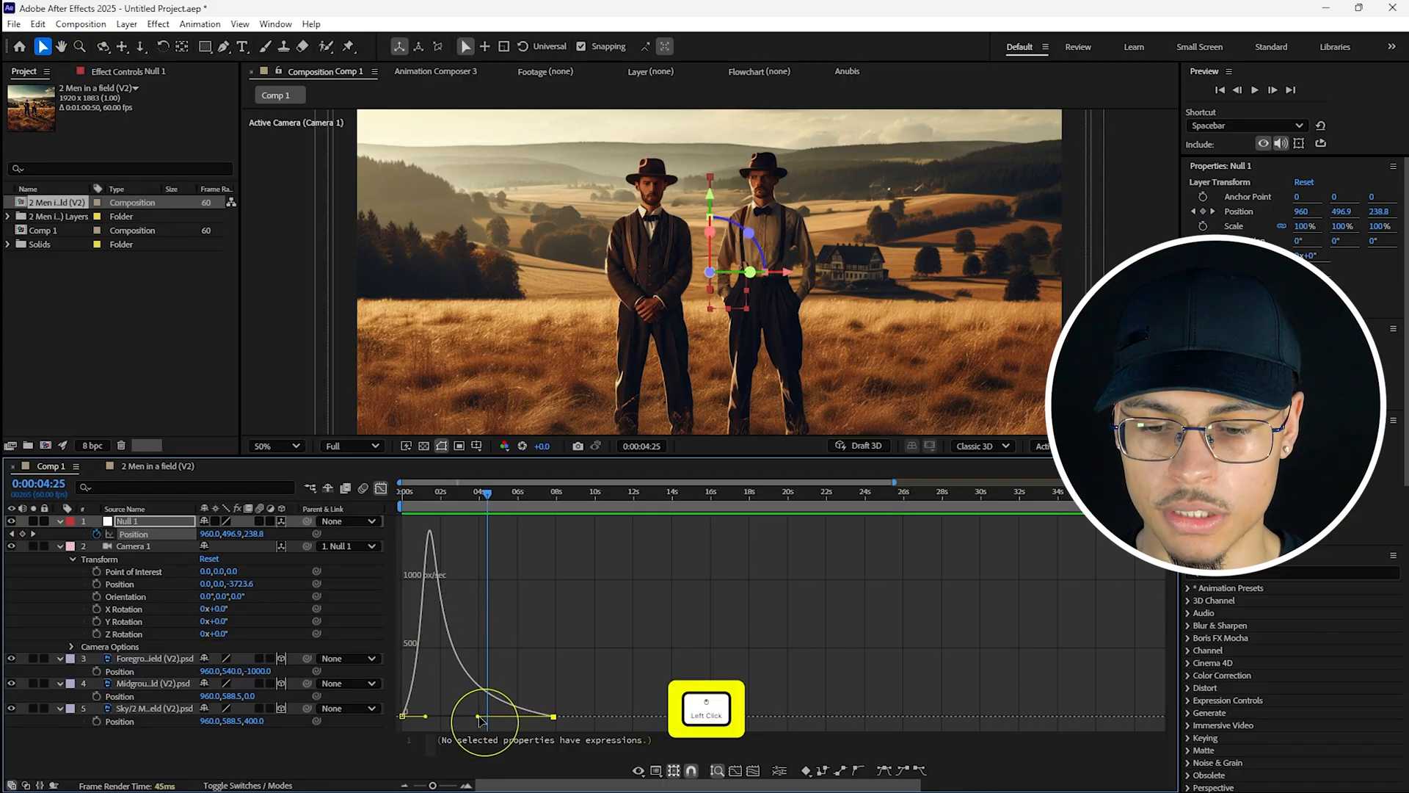
{"action": "left_click_drag", "start_coordinate": [478, 715], "coordinate": [489, 722]}
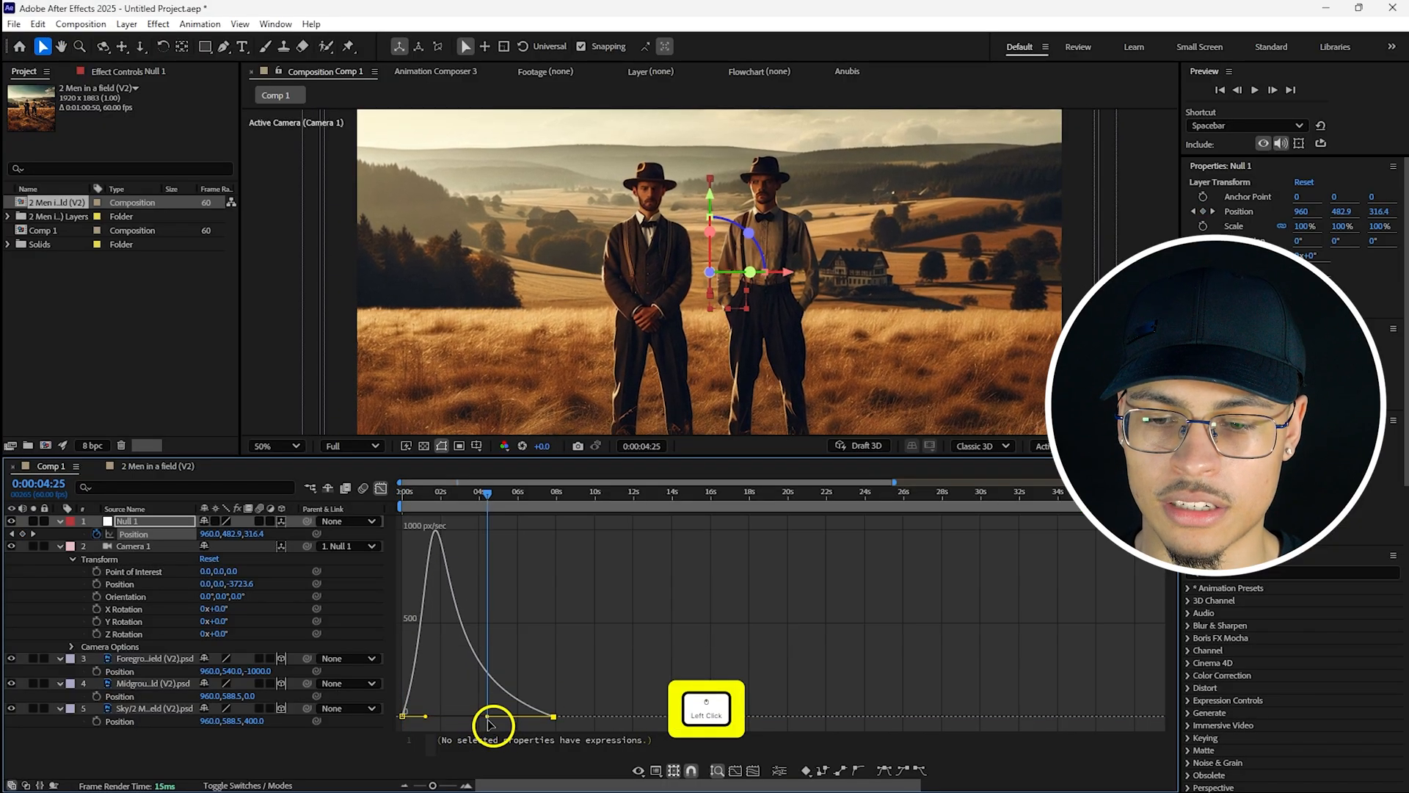
{"action": "left_click_drag", "start_coordinate": [450, 500], "coordinate": [402, 505]}
{"action": "left_click", "coordinate": [577, 446]}
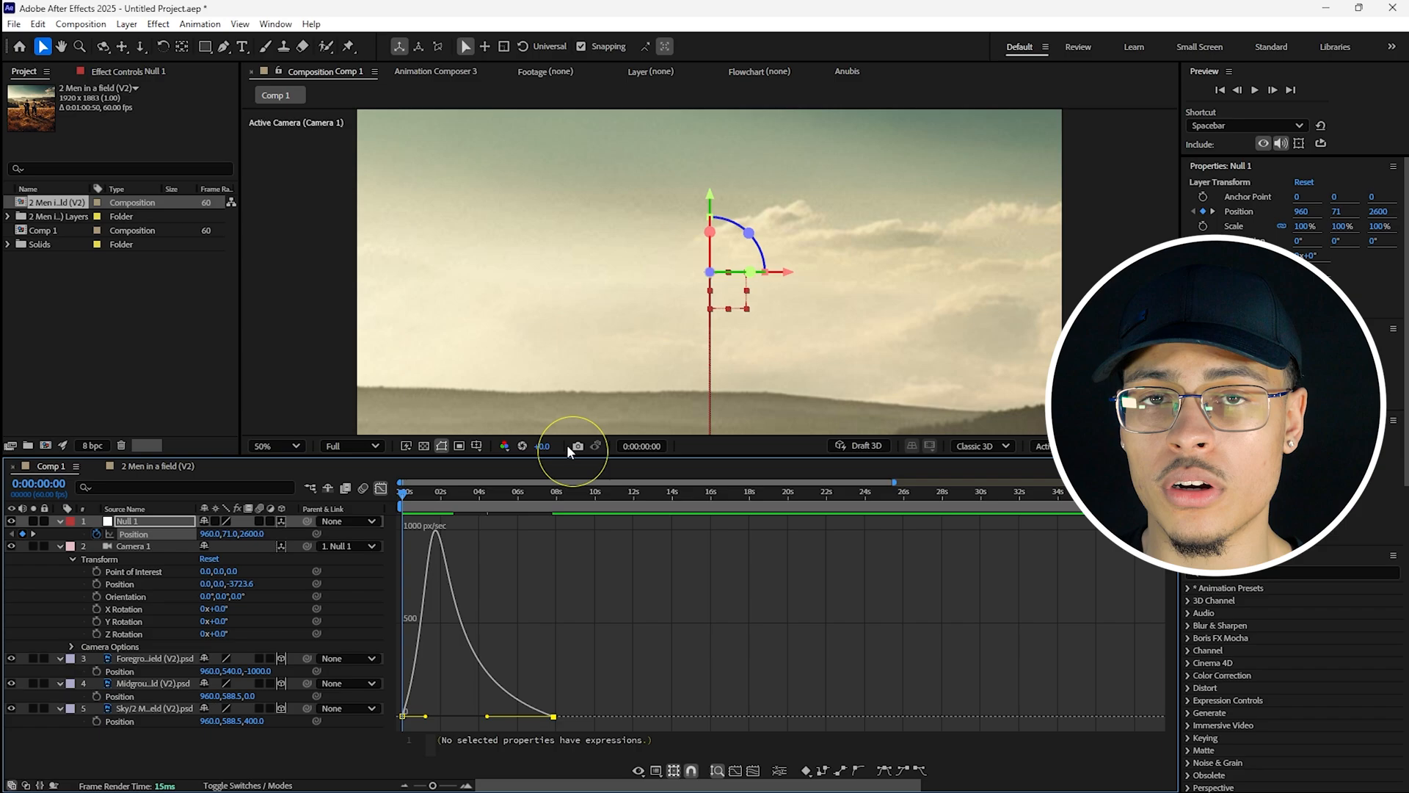
{"action": "key", "text": "space"}
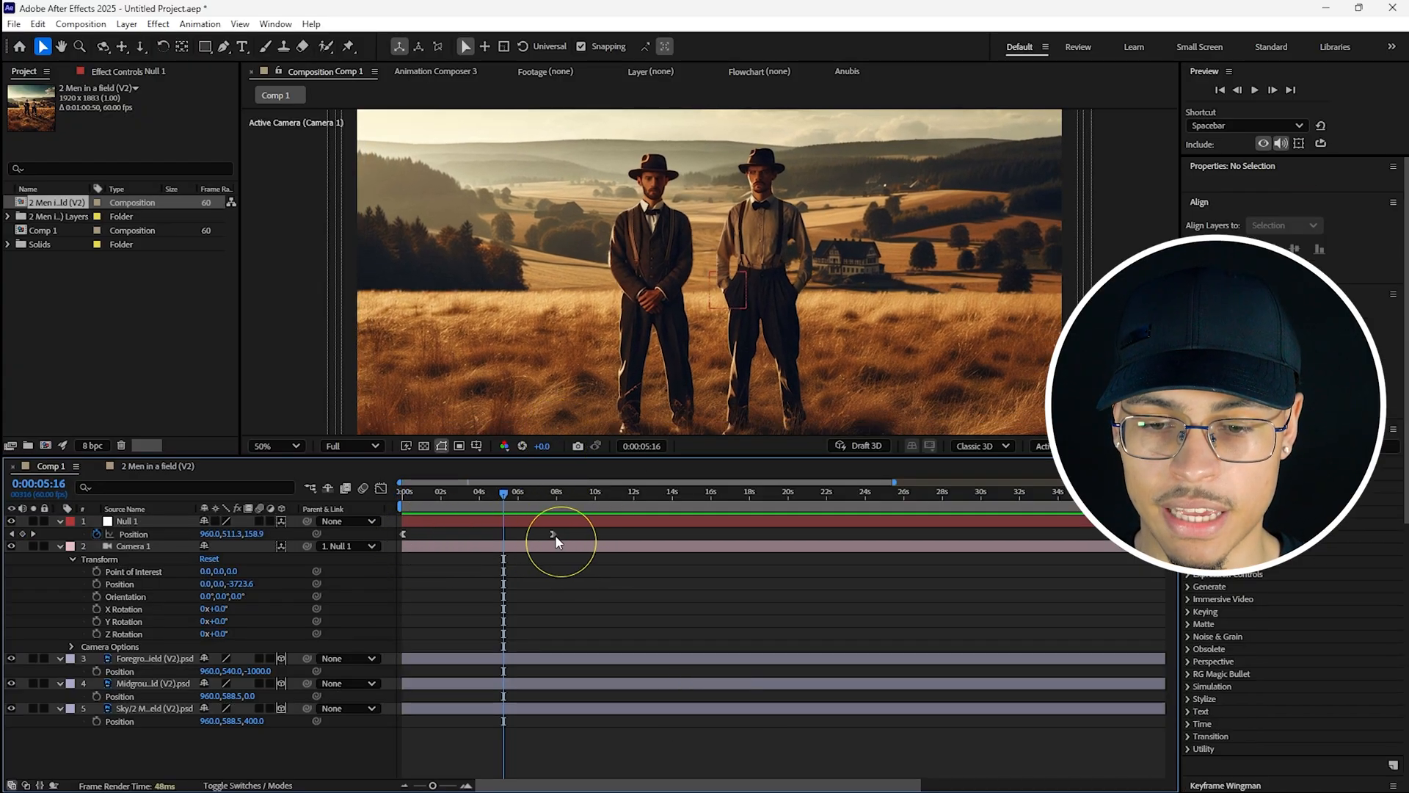
- Try shortening the camera move by shifting Null 1's ending Position keyframe to about 2 seconds, and preview it
{"action": "left_click", "coordinate": [552, 533]}
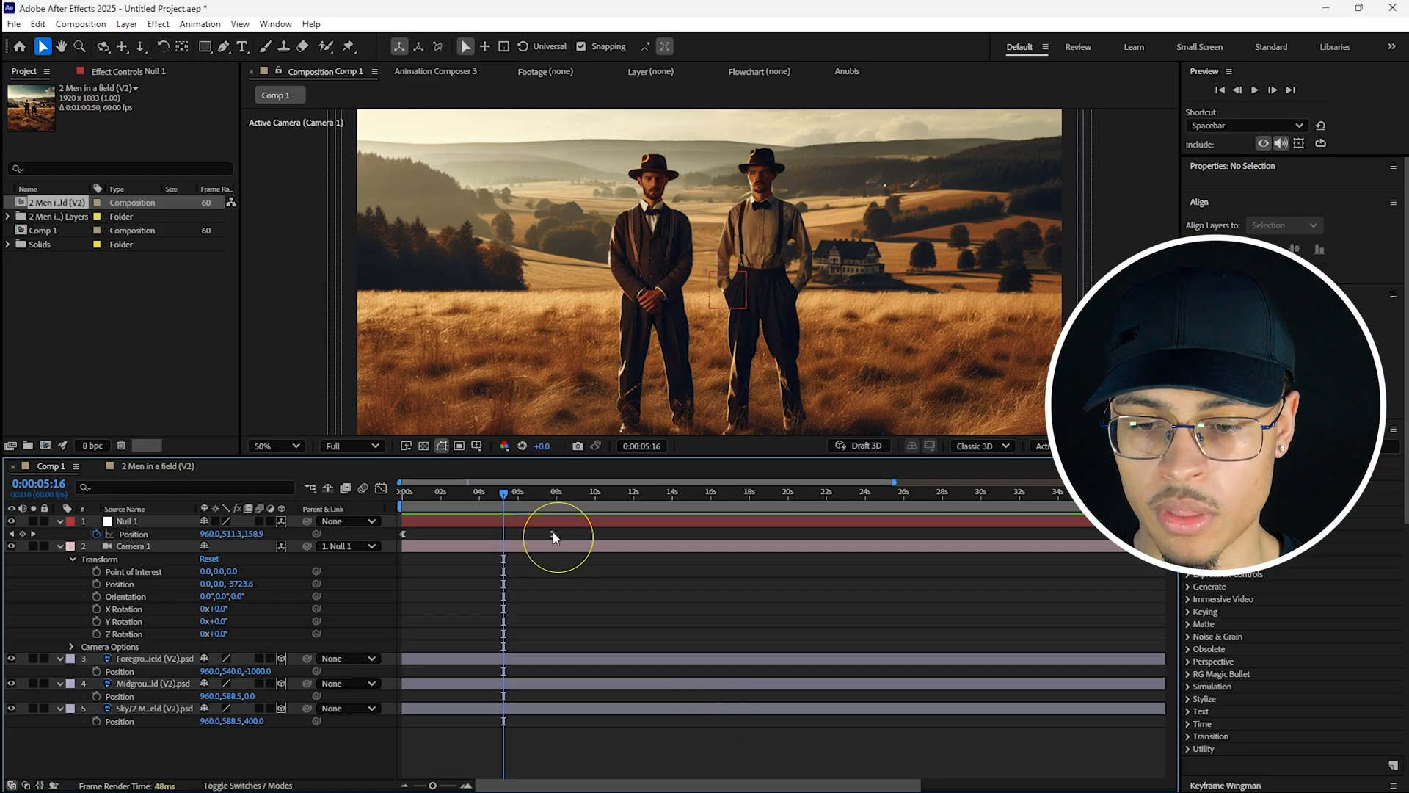
{"action": "left_click_drag", "start_coordinate": [553, 533], "coordinate": [544, 536]}
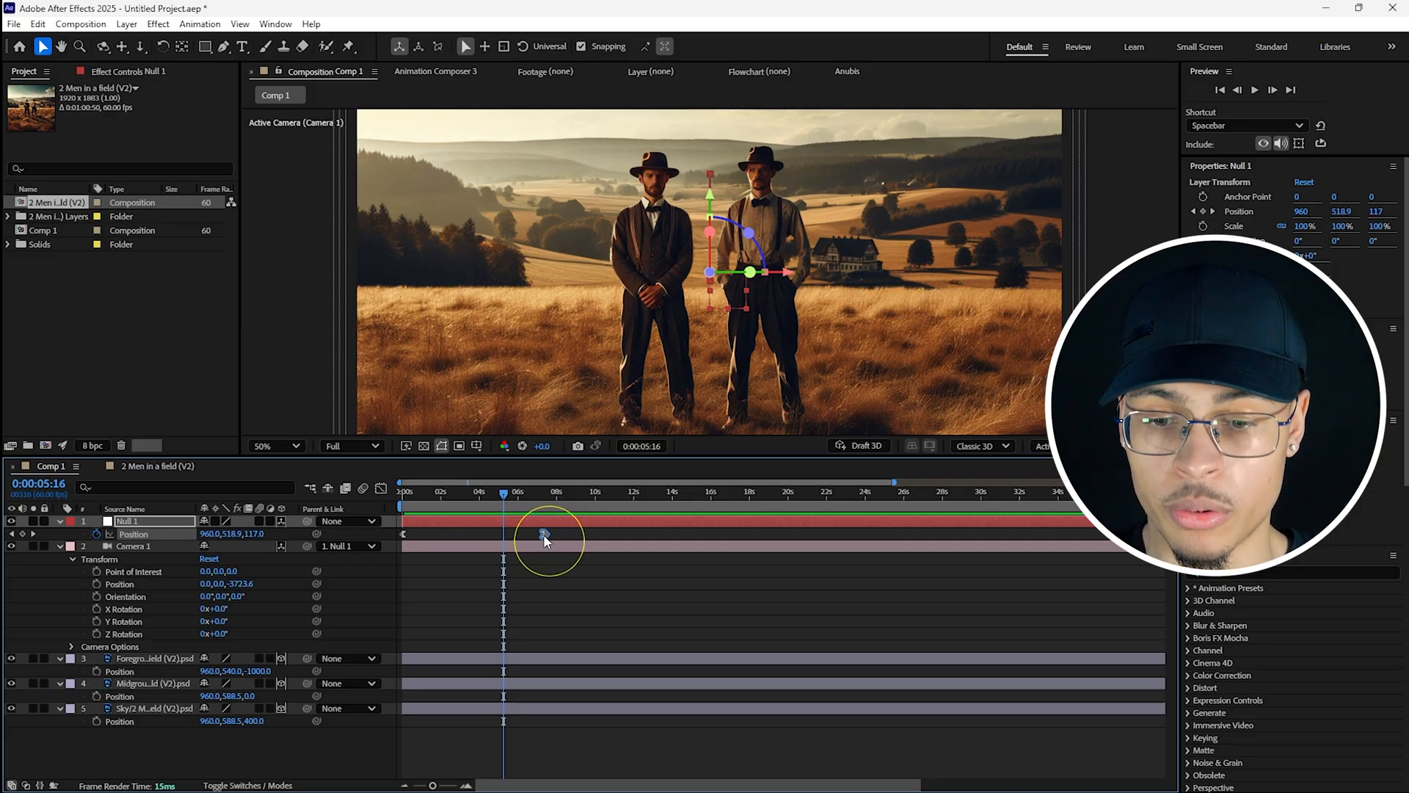
{"action": "left_click", "coordinate": [440, 492]}
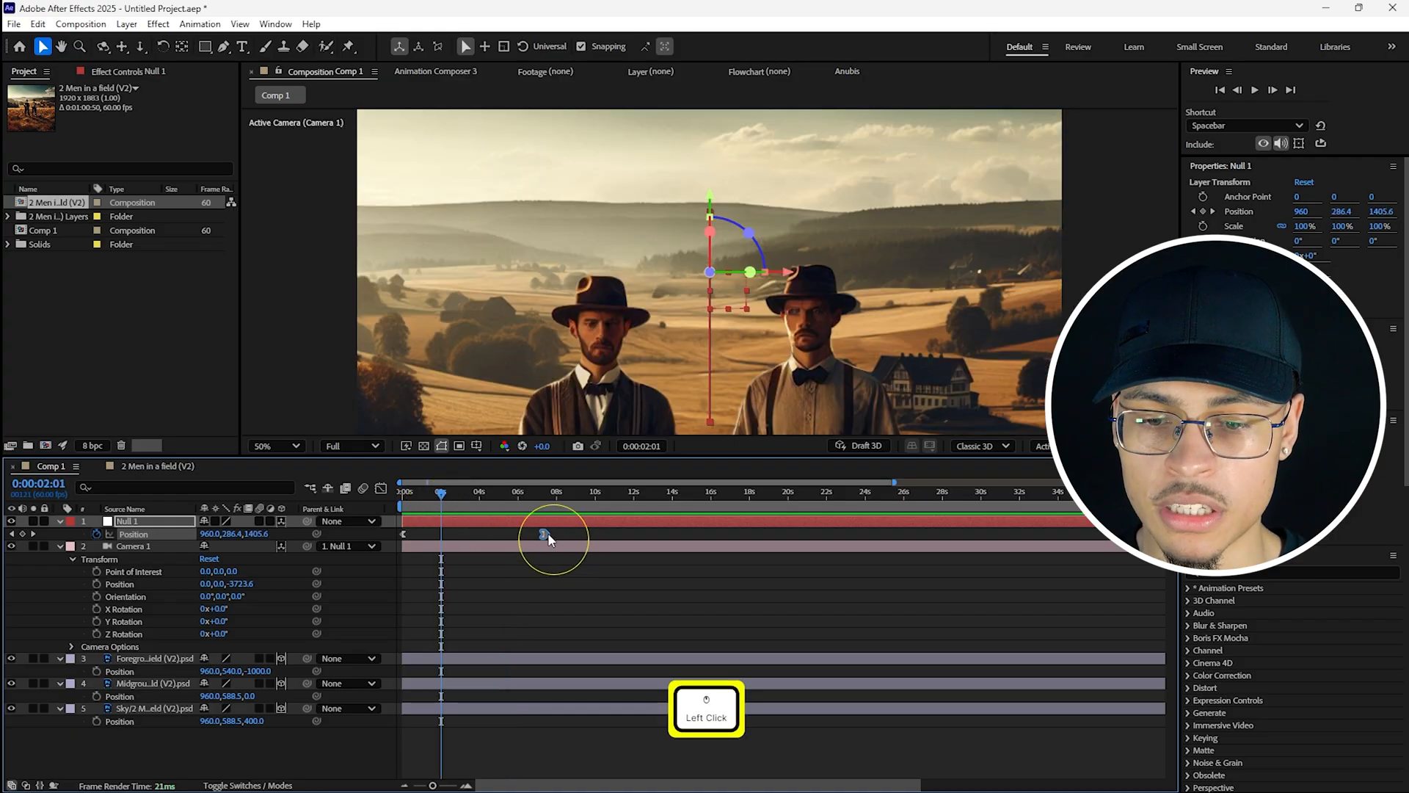
{"action": "left_click_drag", "start_coordinate": [544, 535], "coordinate": [355, 494]}
{"action": "key", "text": "space"}
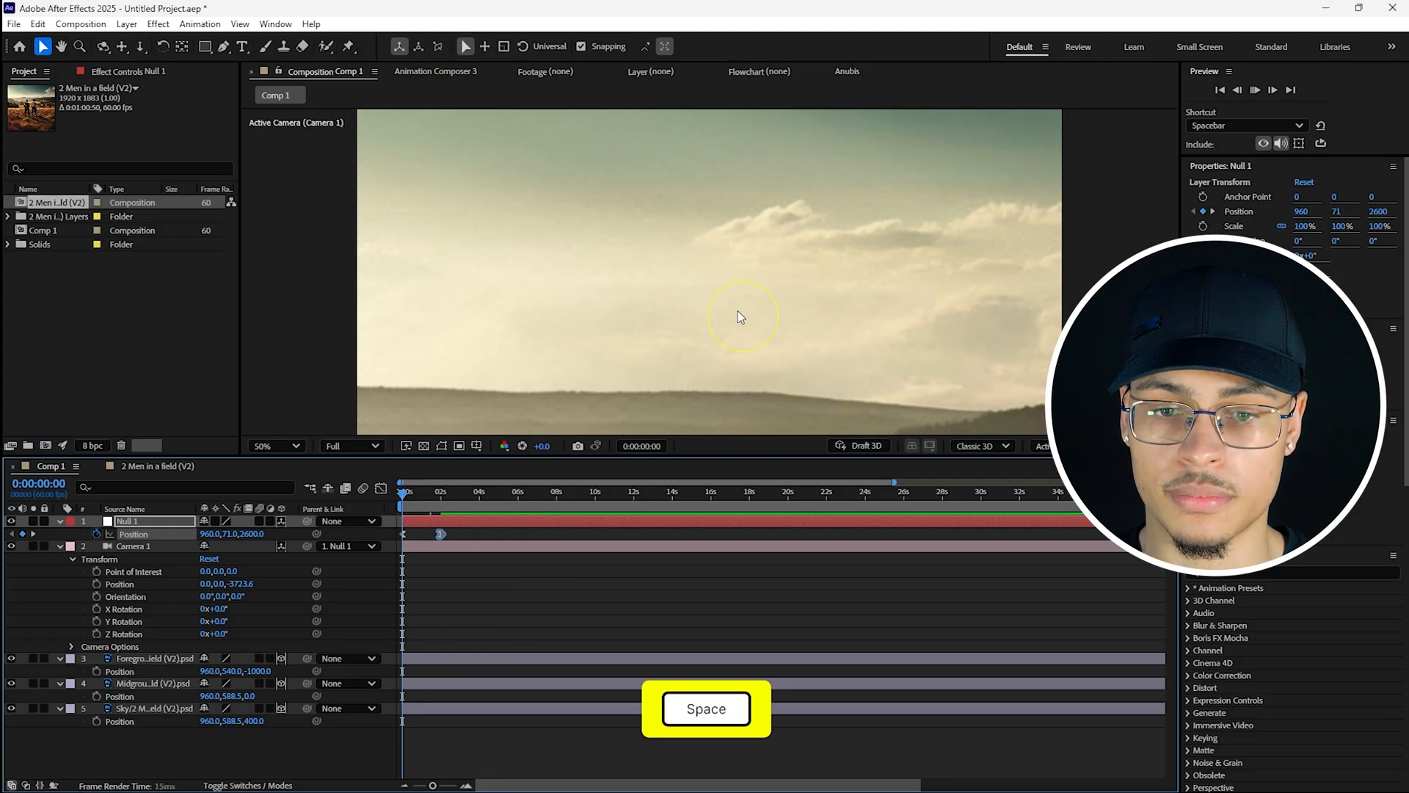
{"action": "key", "text": "space"}
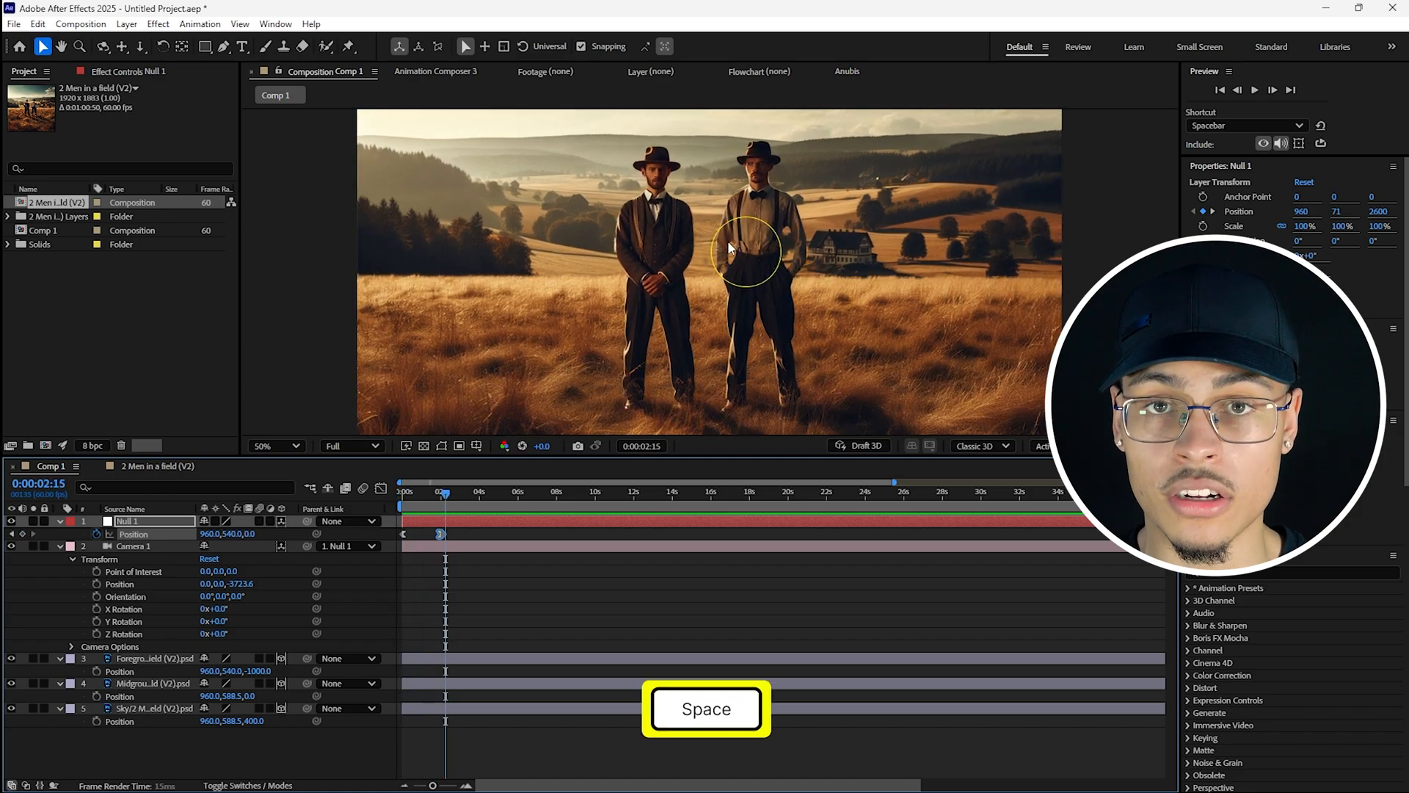
{"action": "left_click", "coordinate": [391, 497]}
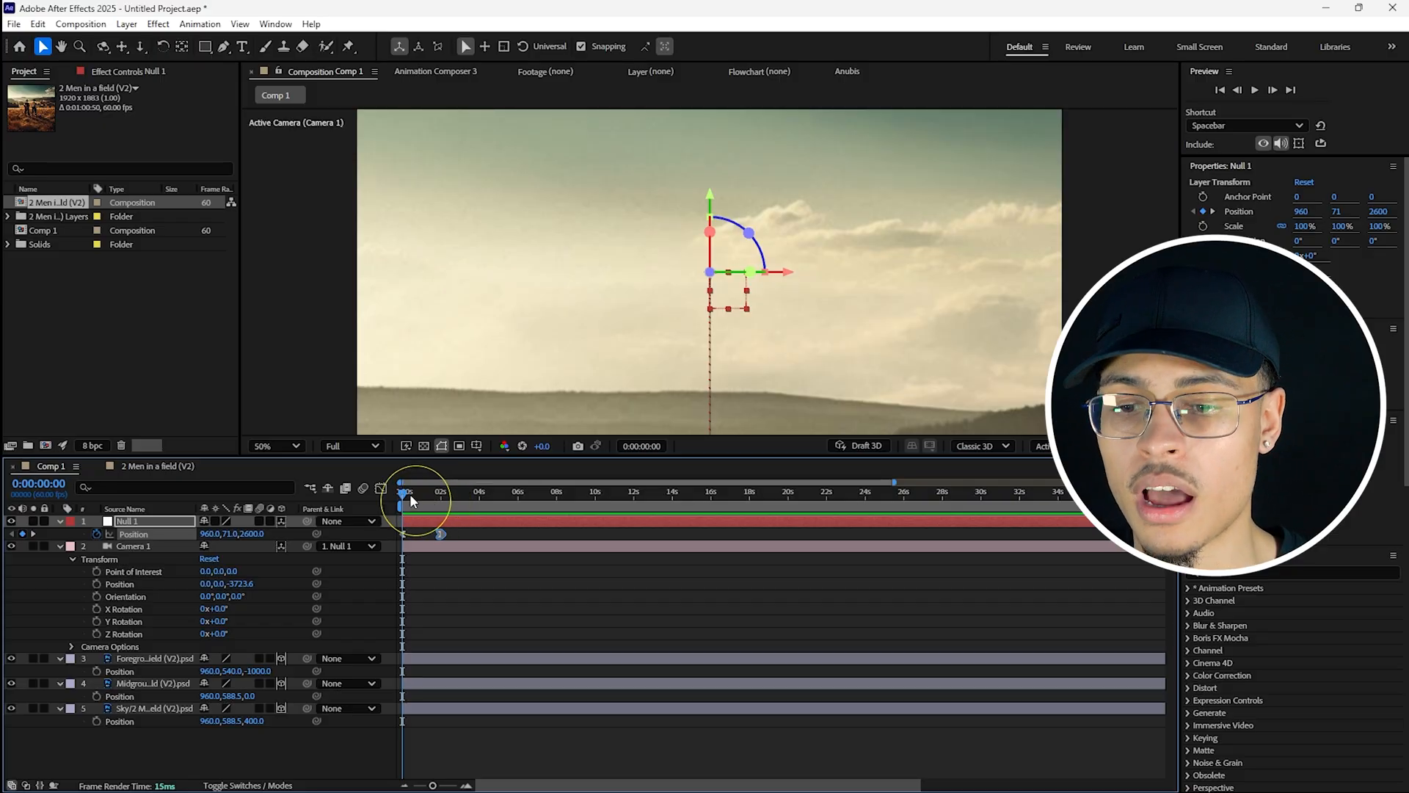
- Try the ending Position keyframe at 0:00:06:01, and preview the animation in an enlarged composition view
{"action": "left_click_drag", "start_coordinate": [410, 494], "coordinate": [545, 536]}
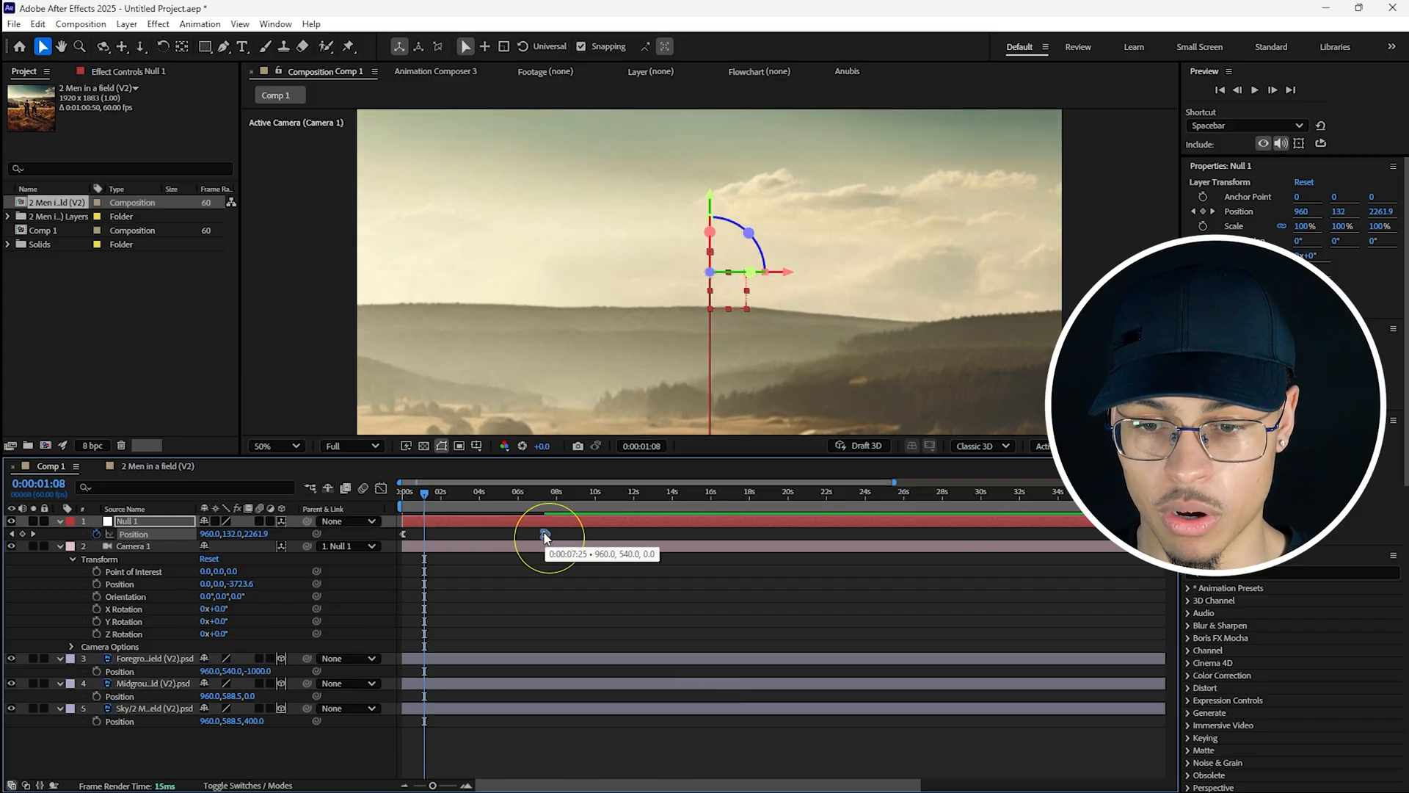
{"action": "left_click_drag", "start_coordinate": [497, 495], "coordinate": [519, 534]}
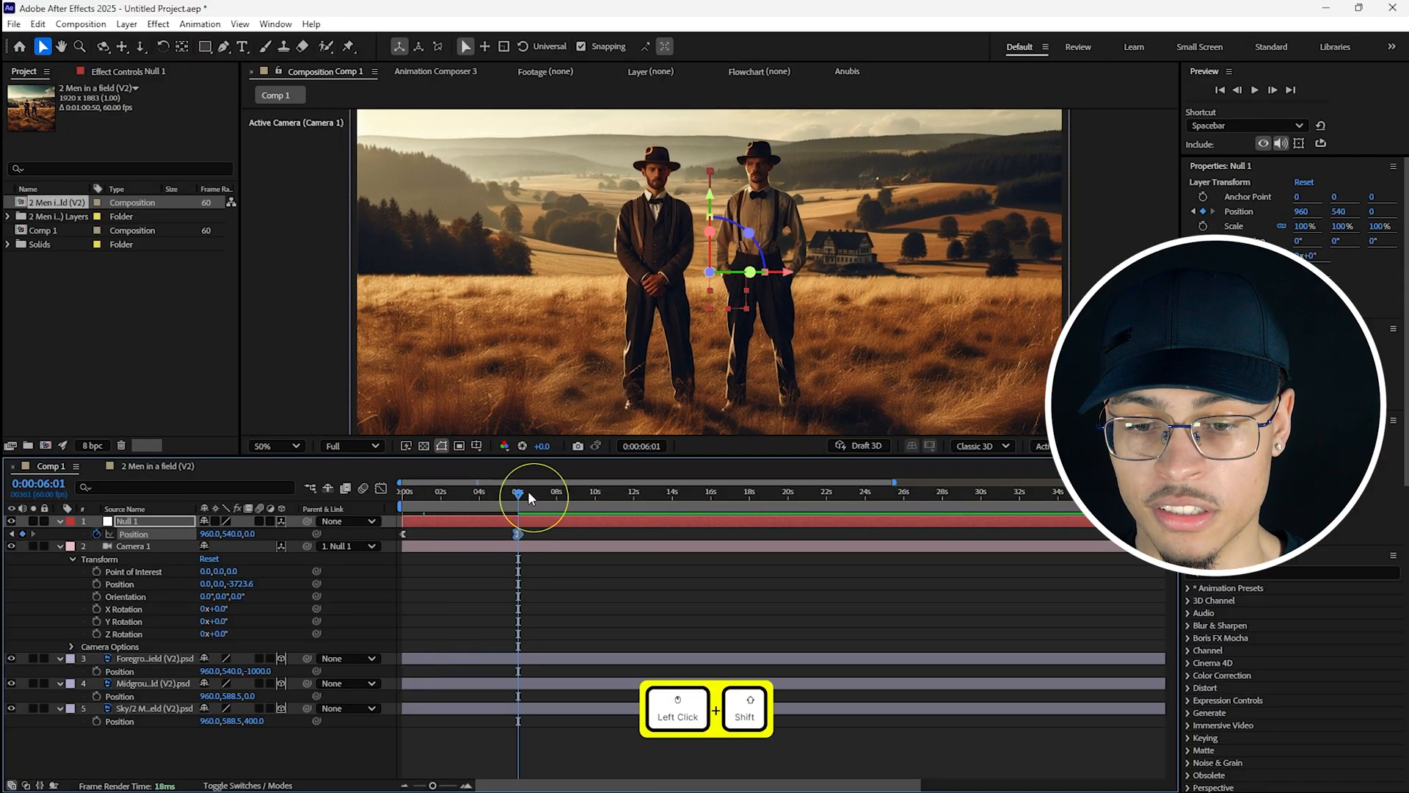
{"action": "left_click_drag", "start_coordinate": [589, 499], "coordinate": [401, 507]}
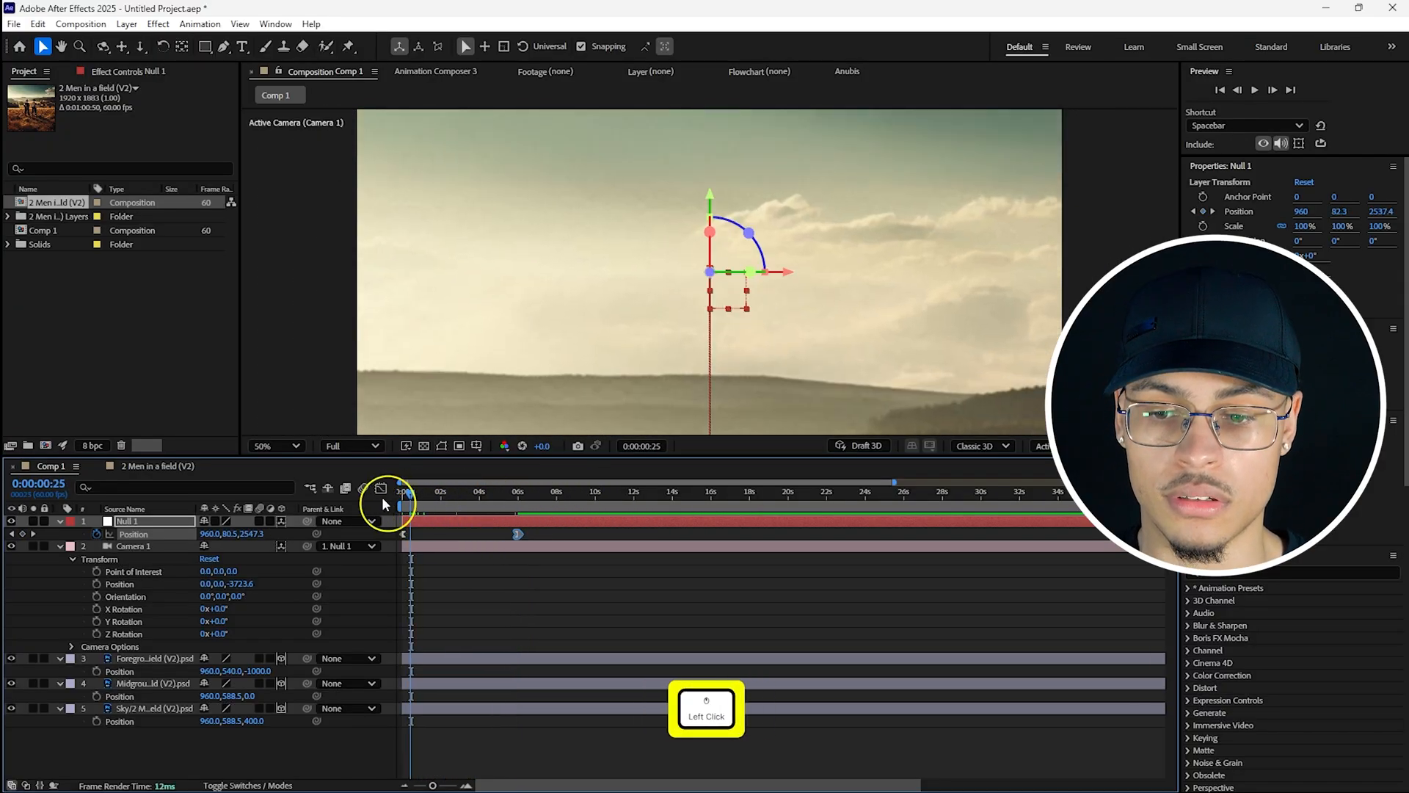
{"action": "left_click", "coordinate": [313, 73]}
{"action": "double_click", "coordinate": [313, 73]}
{"action": "key", "text": "space"}
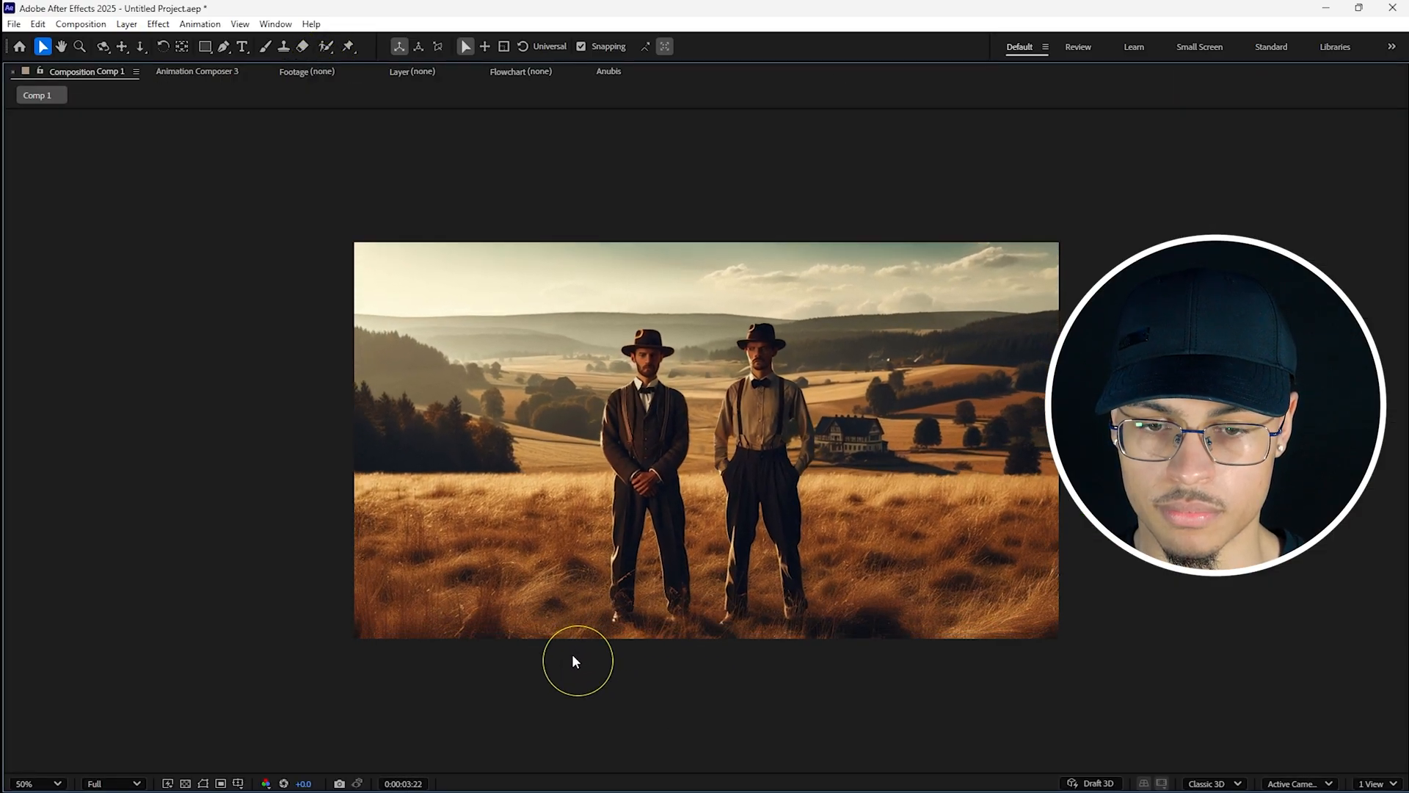
{"action": "double_click", "coordinate": [69, 72]}
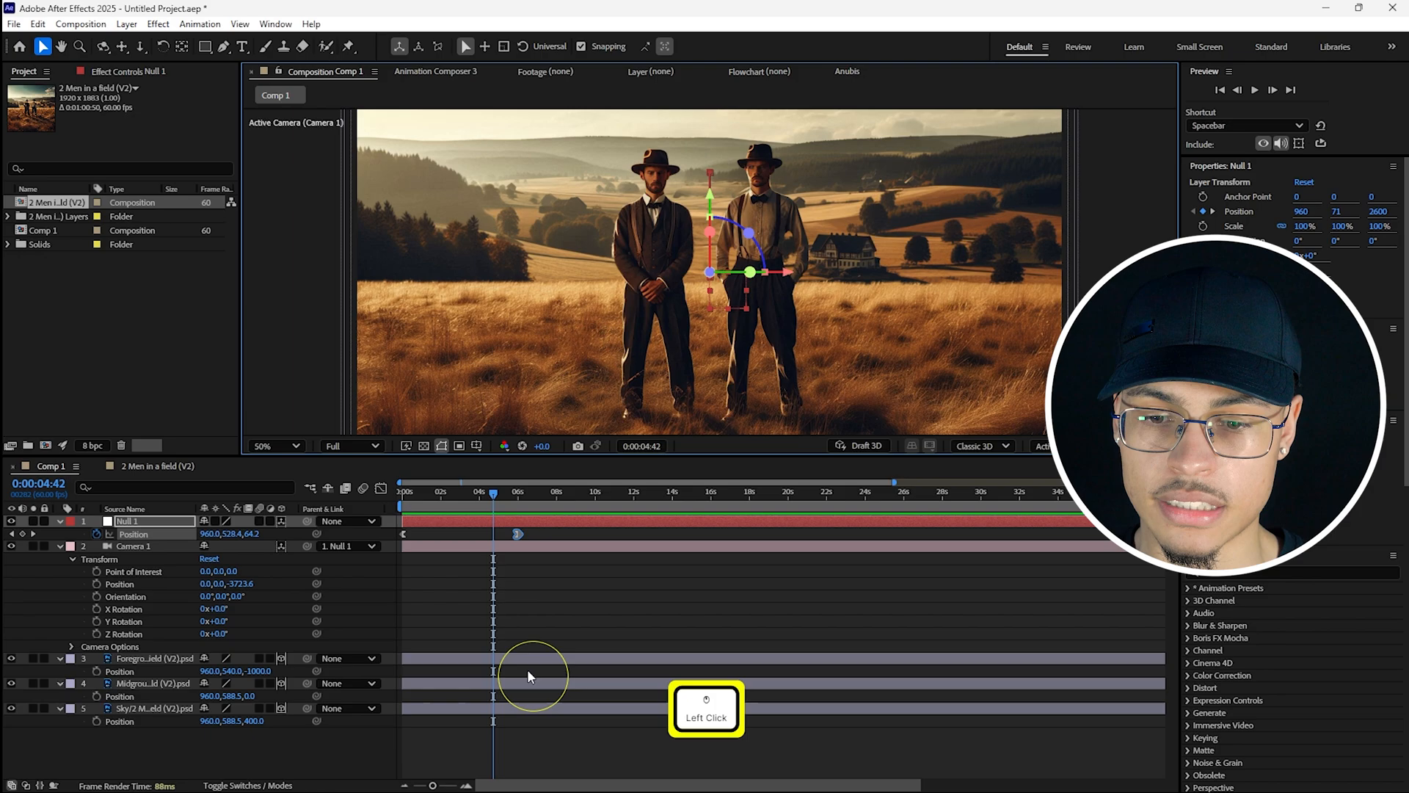
- Set the ending Position keyframe to 0:00:07:23, enlarge the composition viewer's height, and preview from the first frame
{"action": "left_click_drag", "start_coordinate": [535, 493], "coordinate": [544, 534]}
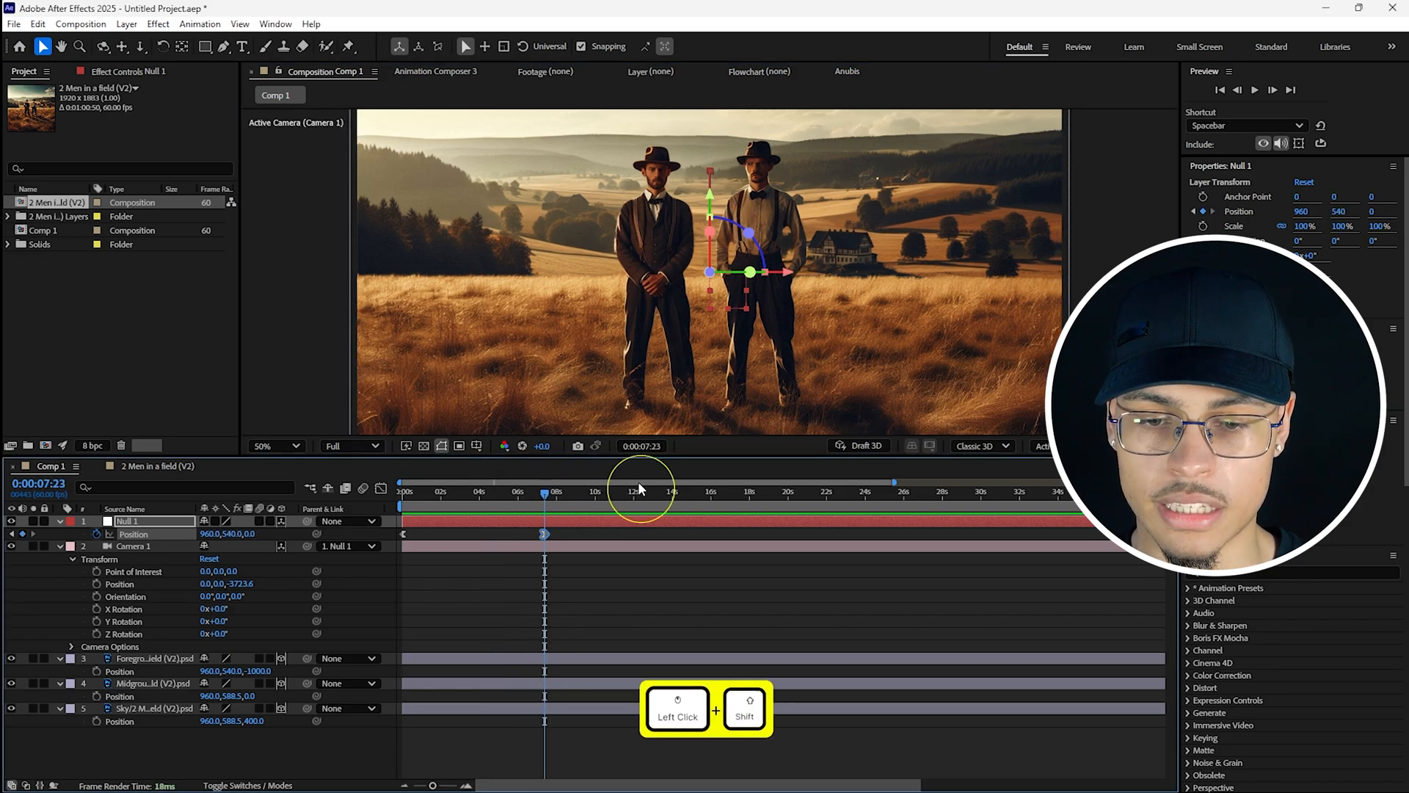
{"action": "key", "text": "Home"}
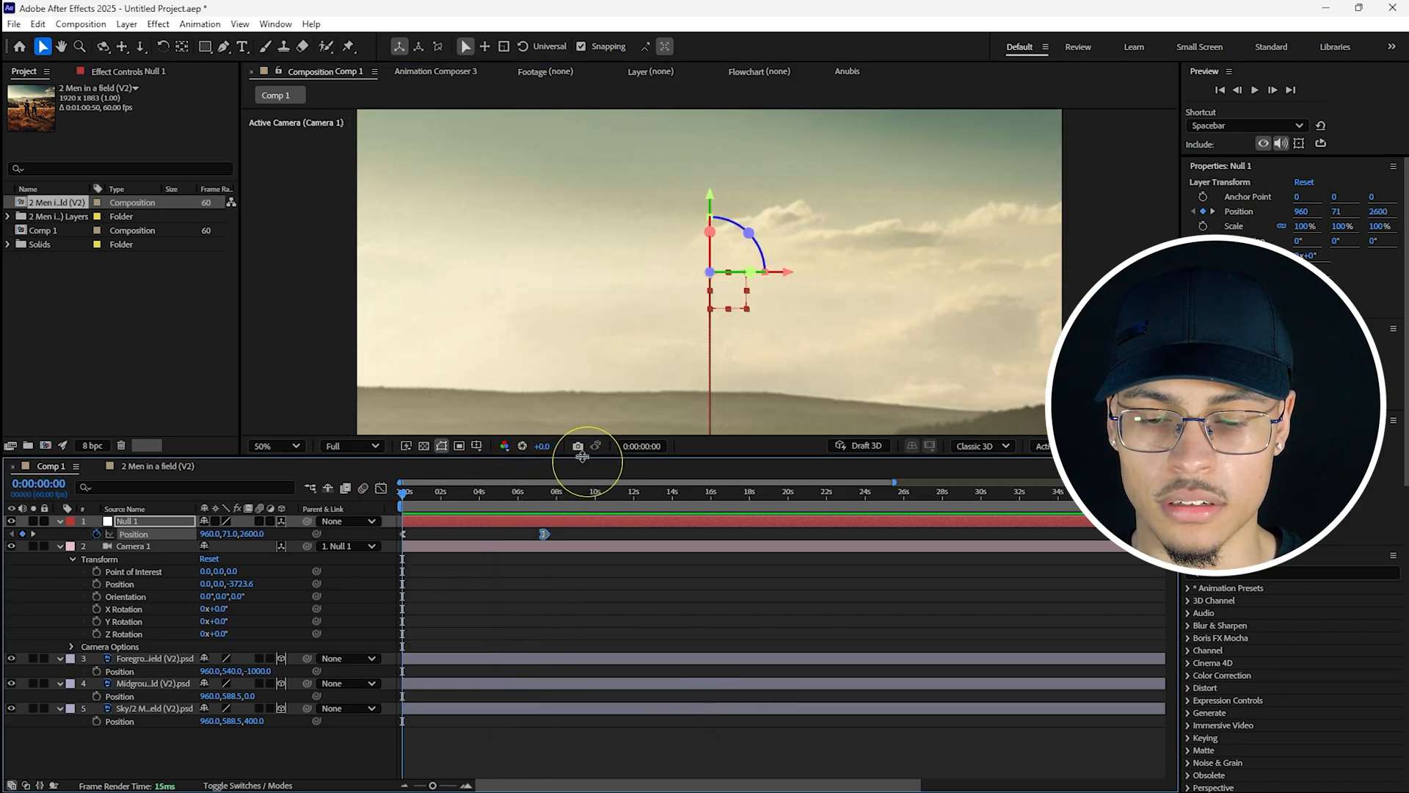
{"action": "left_click_drag", "start_coordinate": [582, 458], "coordinate": [578, 557]}
{"action": "key", "text": "space"}
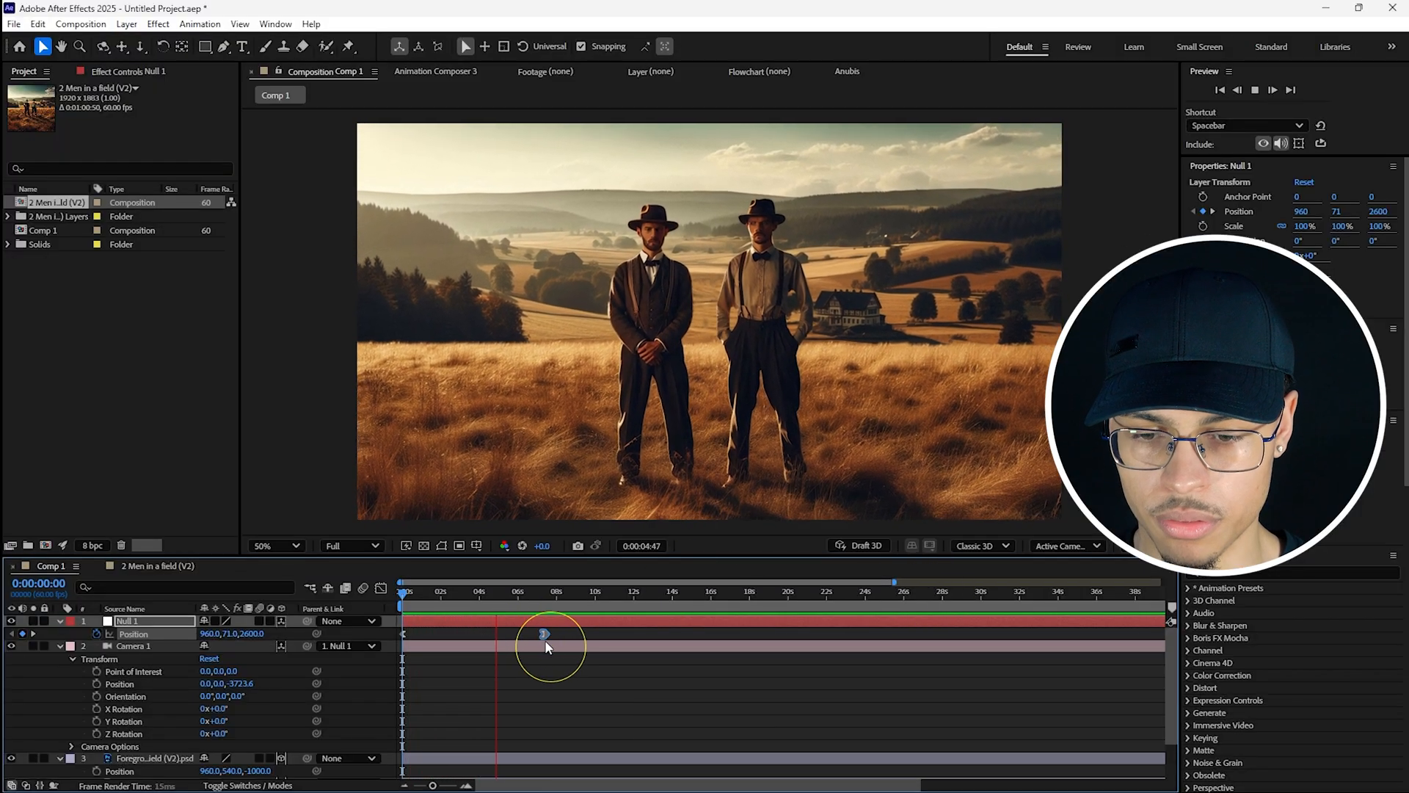
{"action": "key", "text": "space"}
- Try a move of about 2 seconds with minimal Position easing on both keyframes, and preview it
{"action": "left_click", "coordinate": [544, 634]}
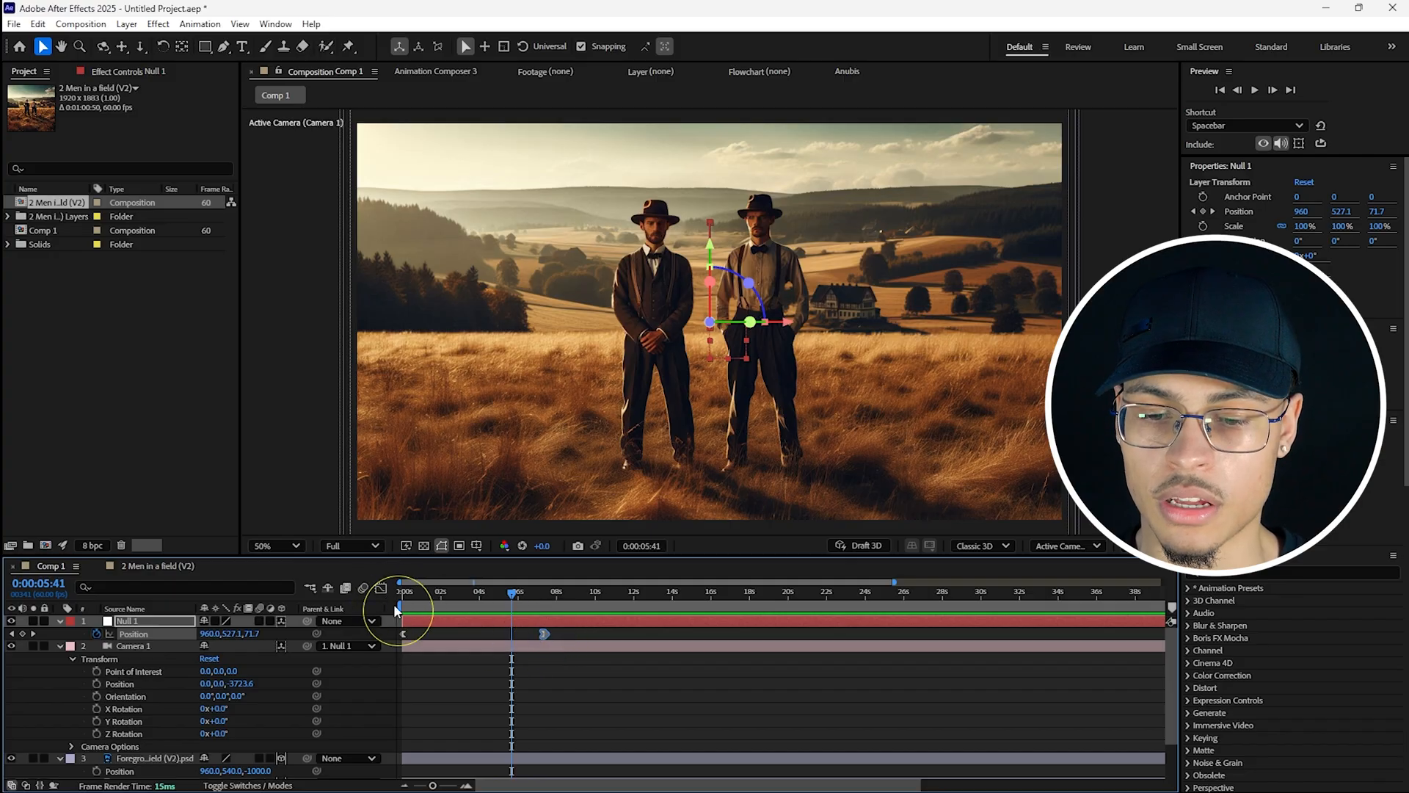
{"action": "left_click_drag", "start_coordinate": [462, 592], "coordinate": [544, 617]}
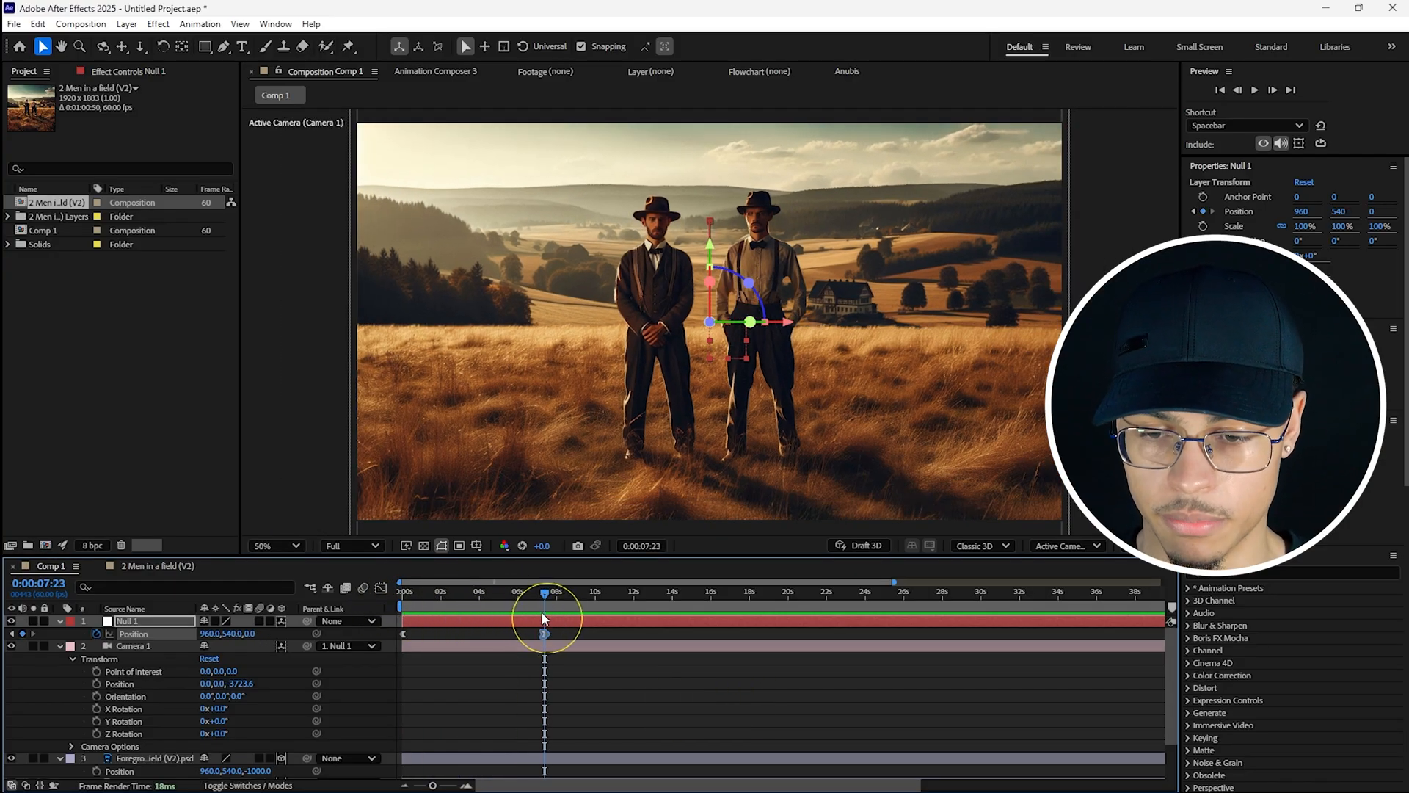
{"action": "key", "text": "shift+F3"}
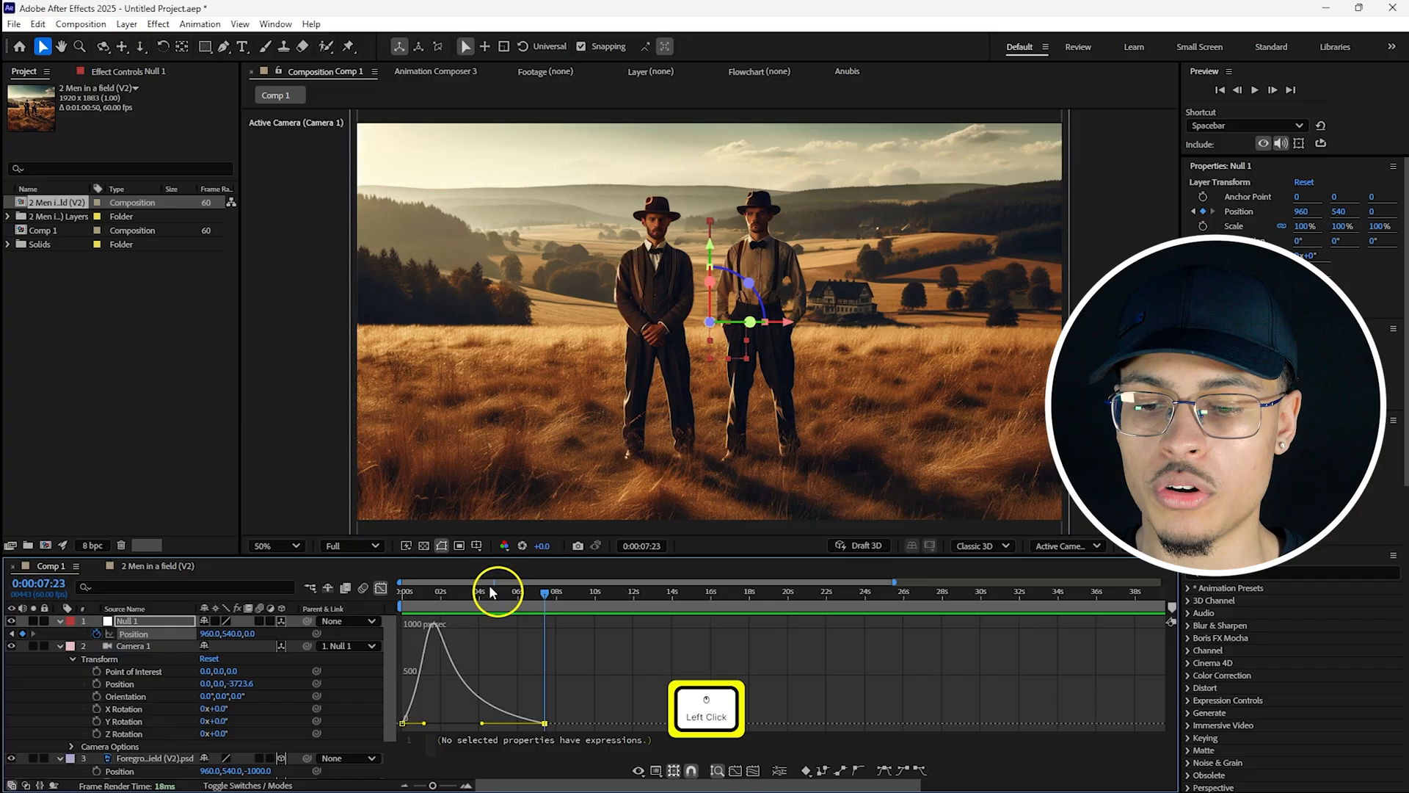
{"action": "left_click", "coordinate": [381, 590]}
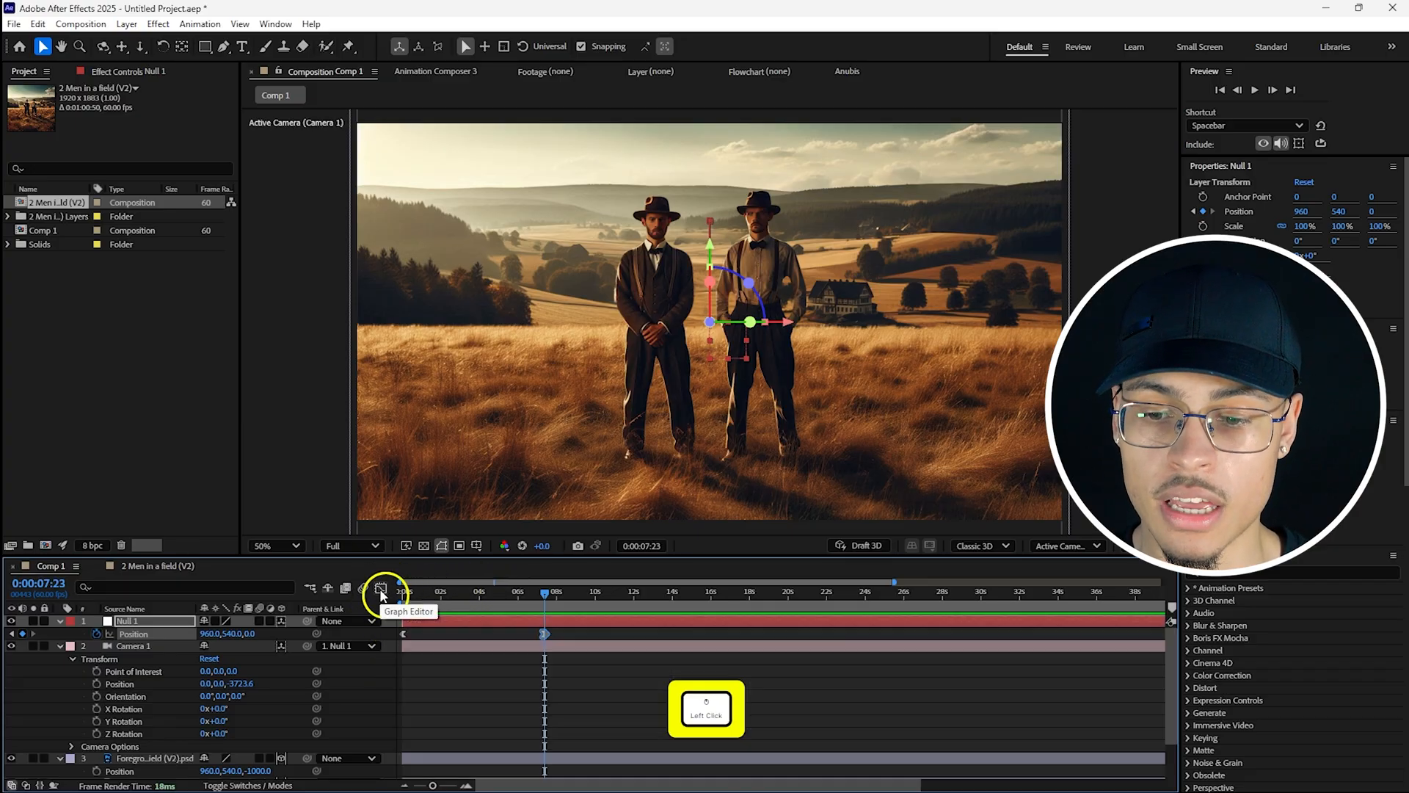
{"action": "left_click_drag", "start_coordinate": [544, 635], "coordinate": [515, 639]}
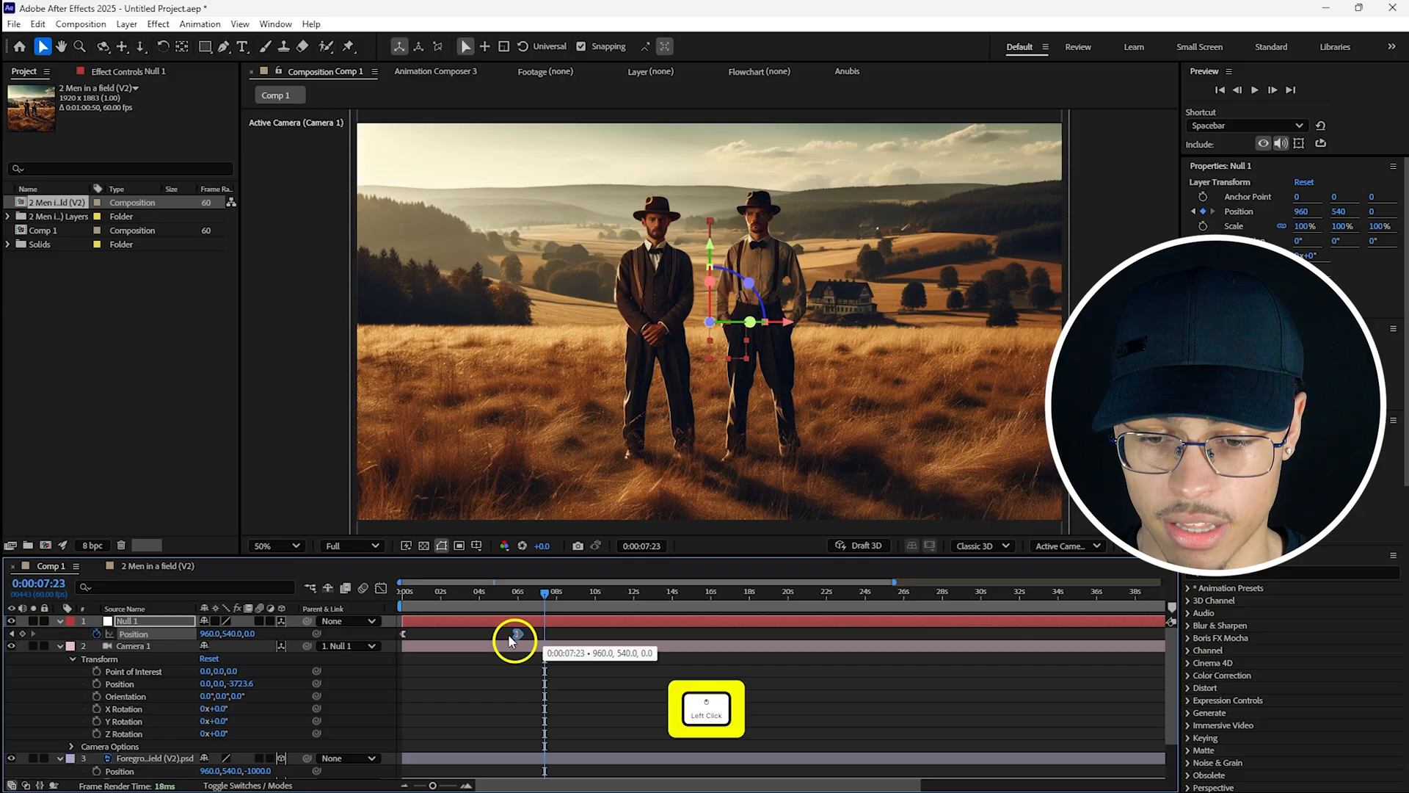
{"action": "left_click_drag", "start_coordinate": [515, 639], "coordinate": [440, 637]}
{"action": "left_click", "coordinate": [381, 589]}
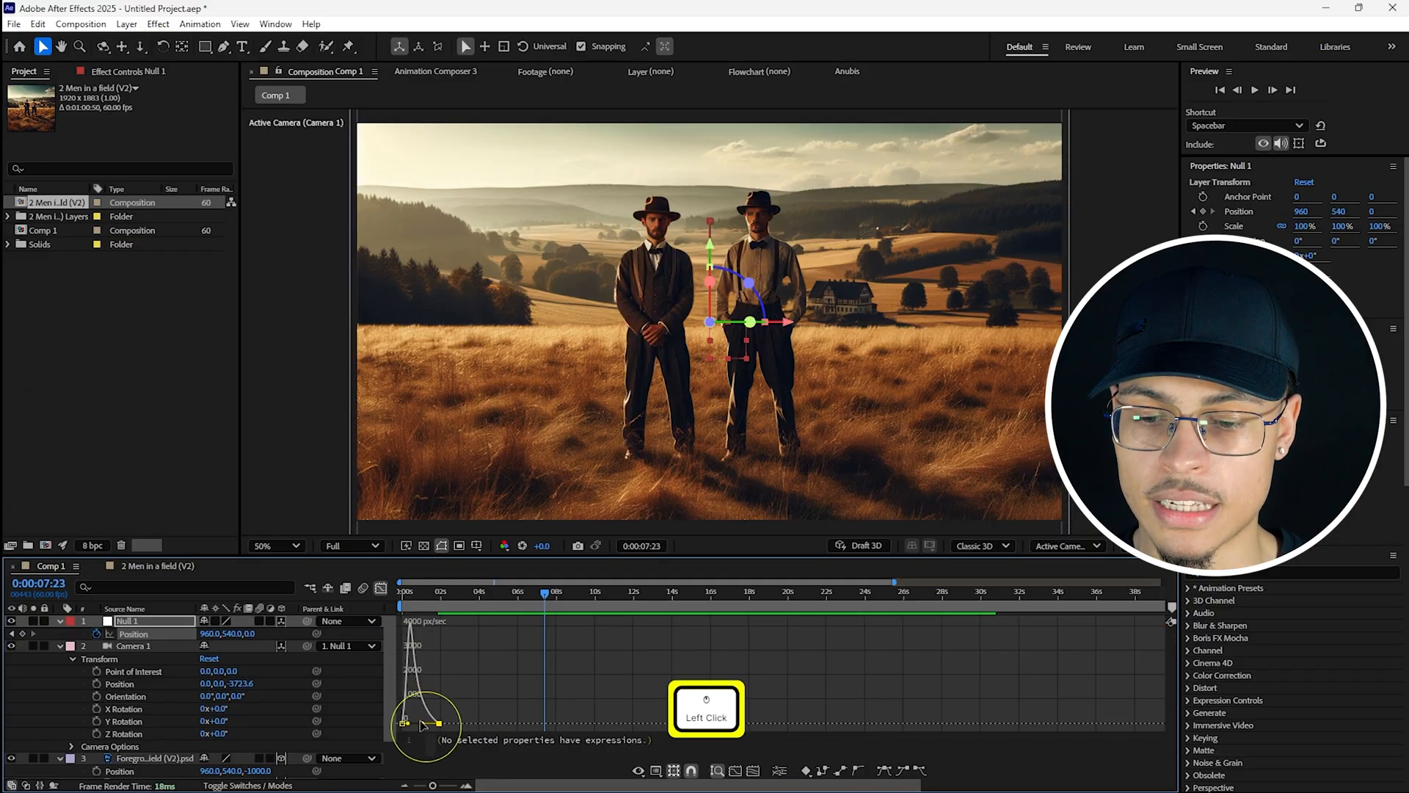
{"action": "mouse_move", "coordinate": [423, 724]}
{"action": "left_mouse_down"}
{"action": "mouse_move", "coordinate": [435, 725]}
{"action": "mouse_move", "coordinate": [399, 725]}
{"action": "left_mouse_up"}
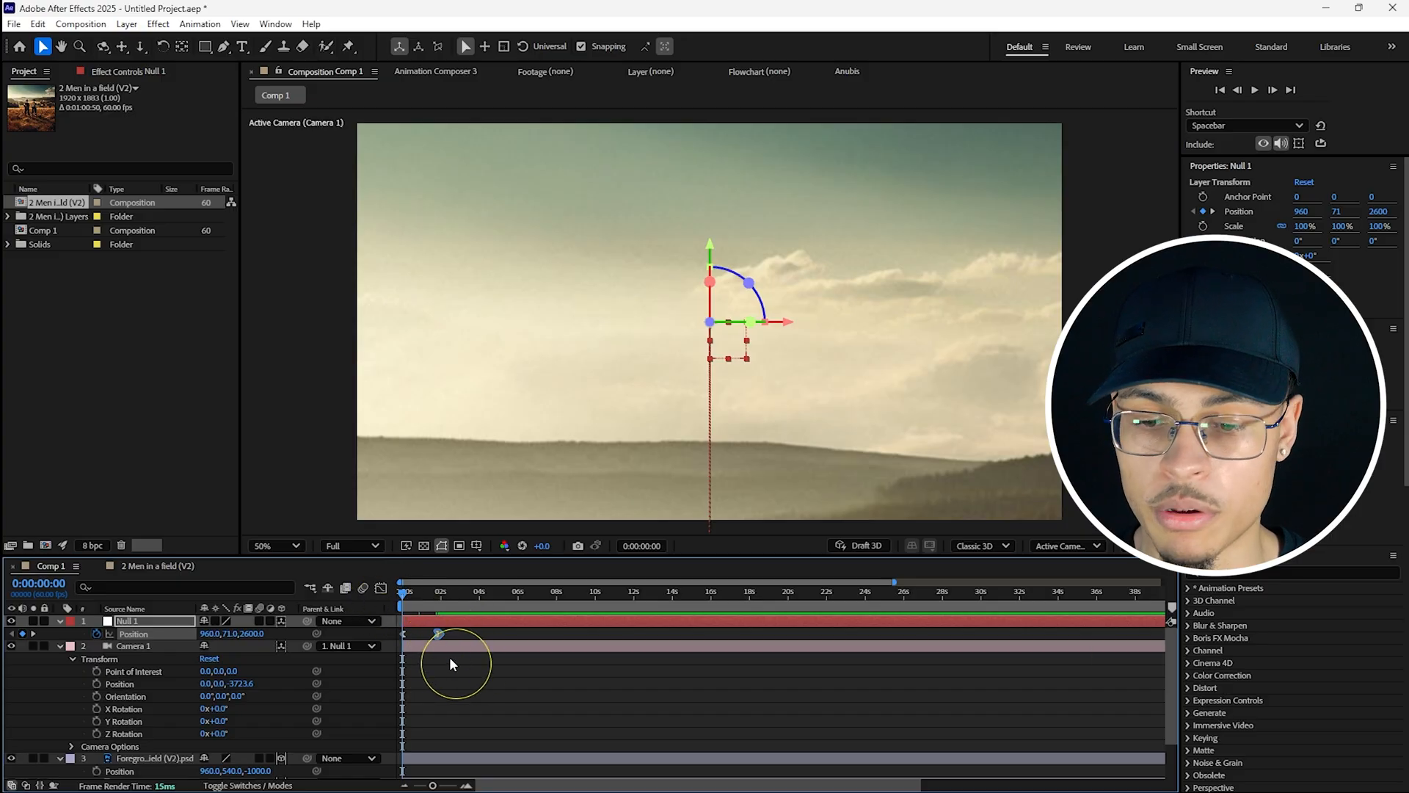
{"action": "key", "text": "space"}
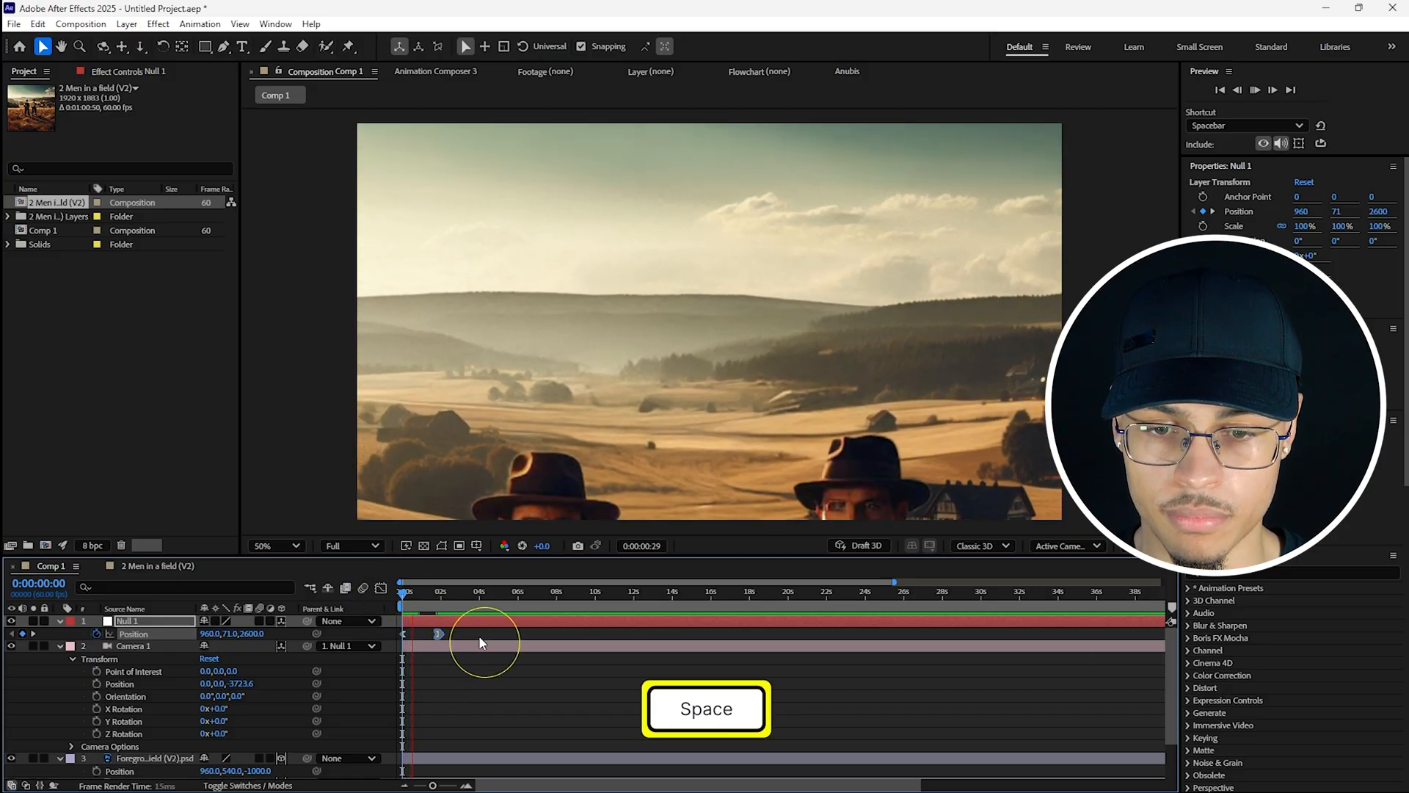
- Extend the Position ease handles on the short move for a smooth speed peak at about 0.9 seconds, and preview it
{"action": "left_click", "coordinate": [381, 588]}
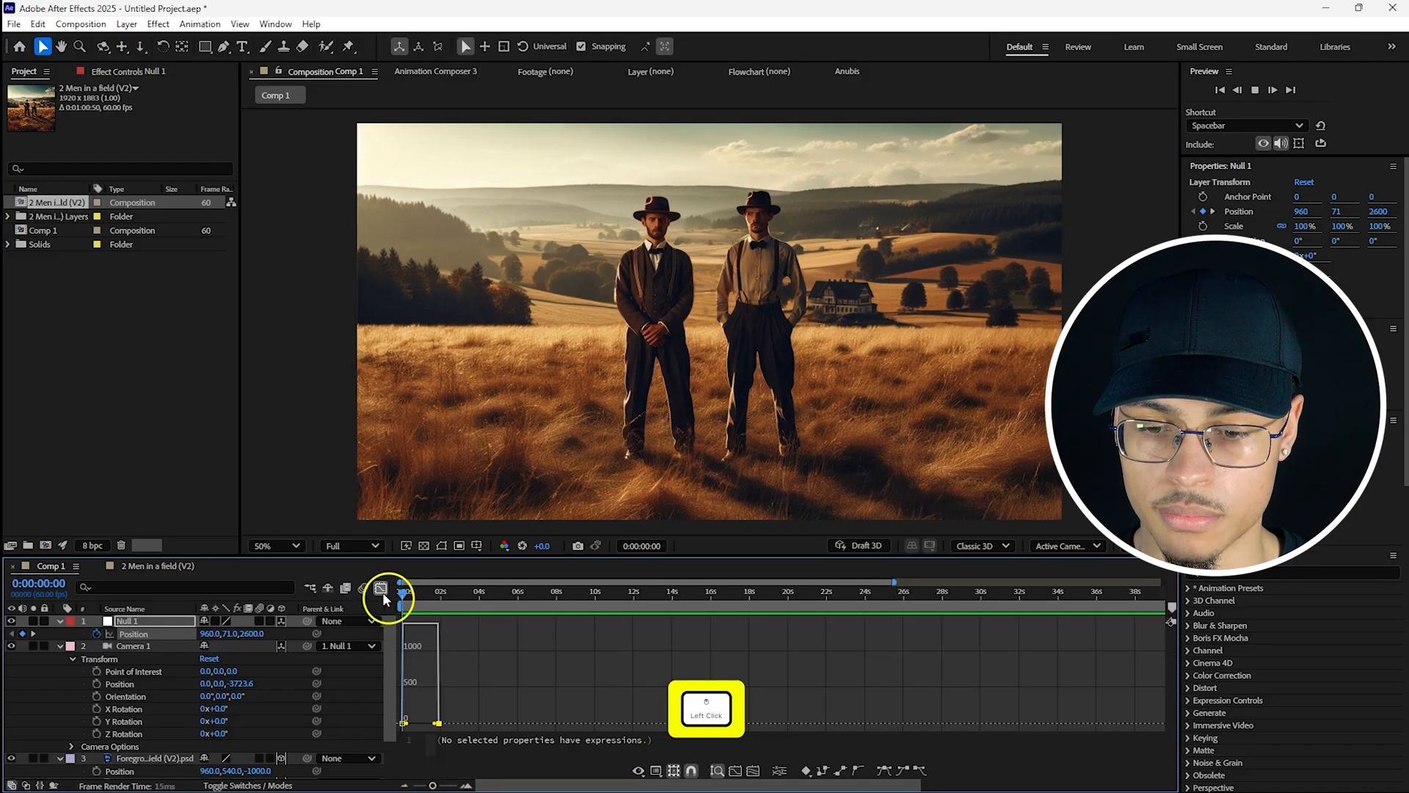
{"action": "left_click_drag", "start_coordinate": [435, 724], "coordinate": [413, 724]}
{"action": "left_click", "coordinate": [402, 723]}
{"action": "left_click", "coordinate": [380, 588]}
{"action": "key", "text": "space"}
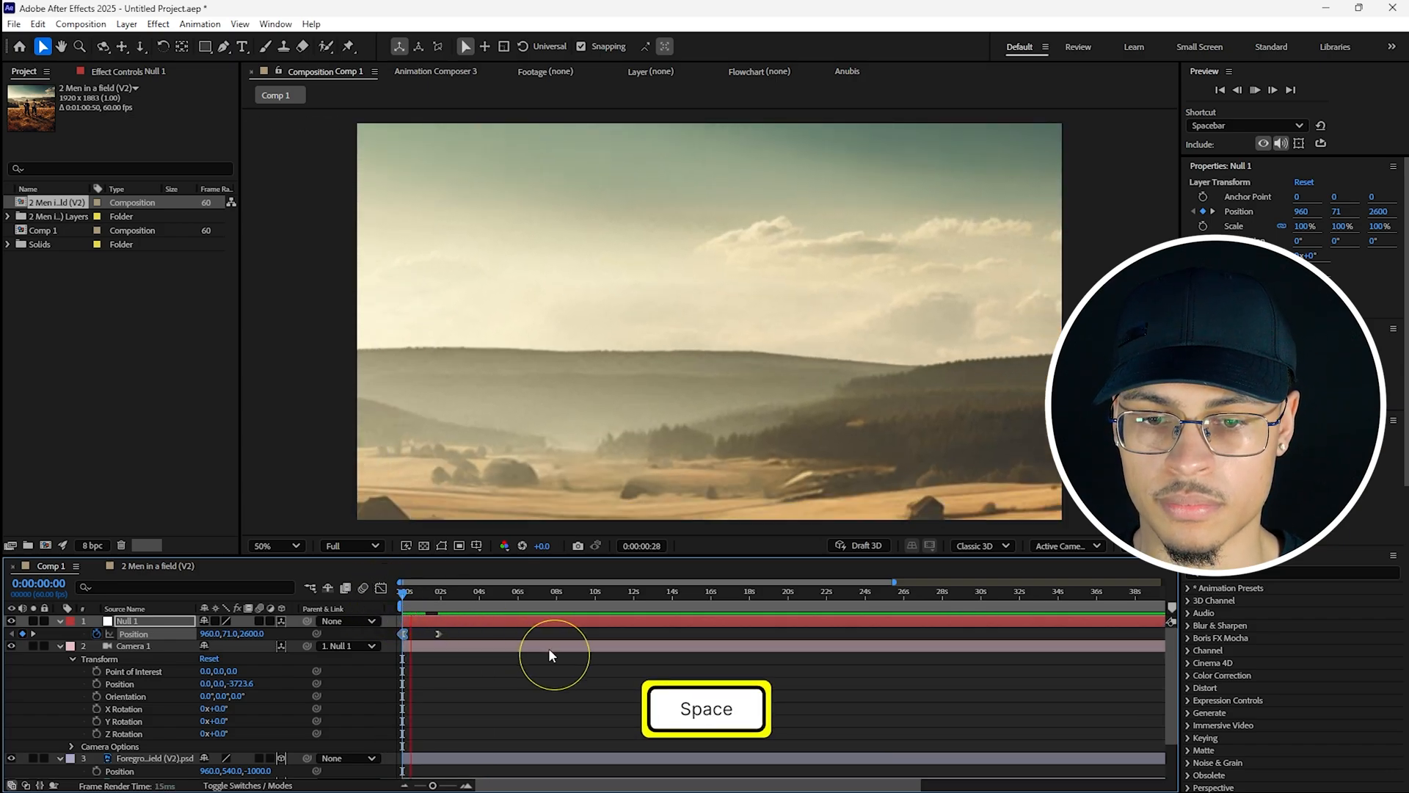
{"action": "key", "text": "space"}
- Undo the short-move easing experiments and return the ending Position keyframe to 0:00:07:23
{"action": "key", "text": "ctrl+z"}
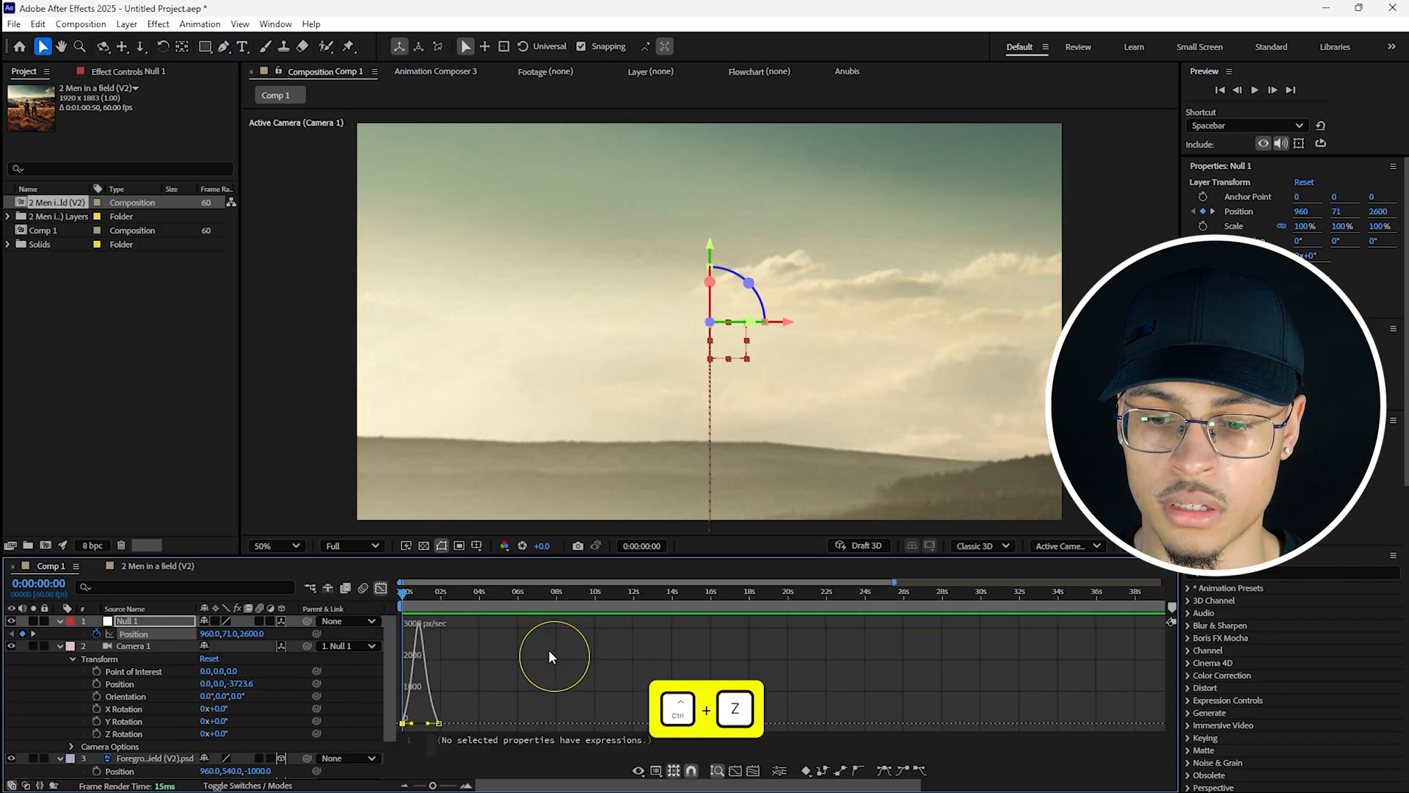
{"action": "left_click", "coordinate": [381, 588]}
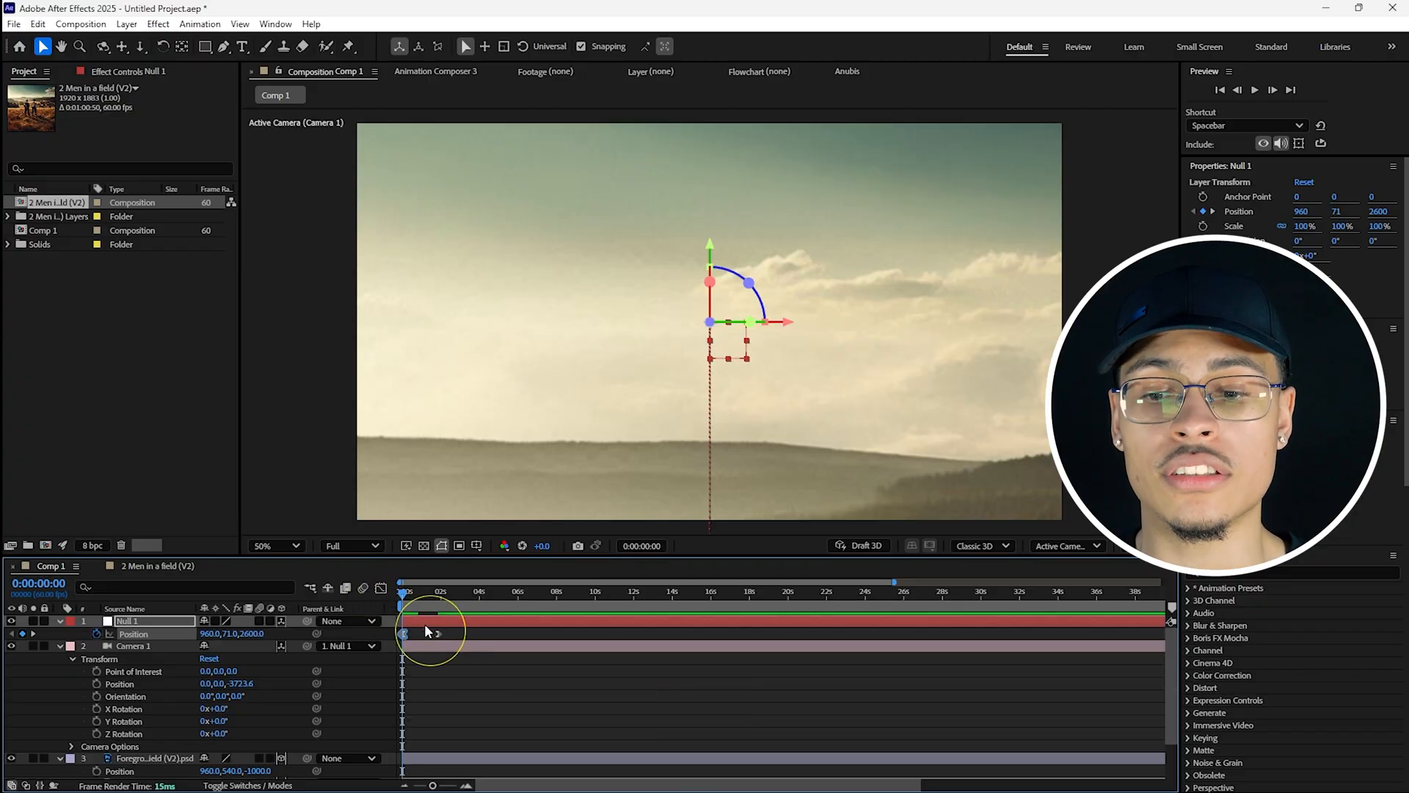
{"action": "key", "text": "ctrl+z"}
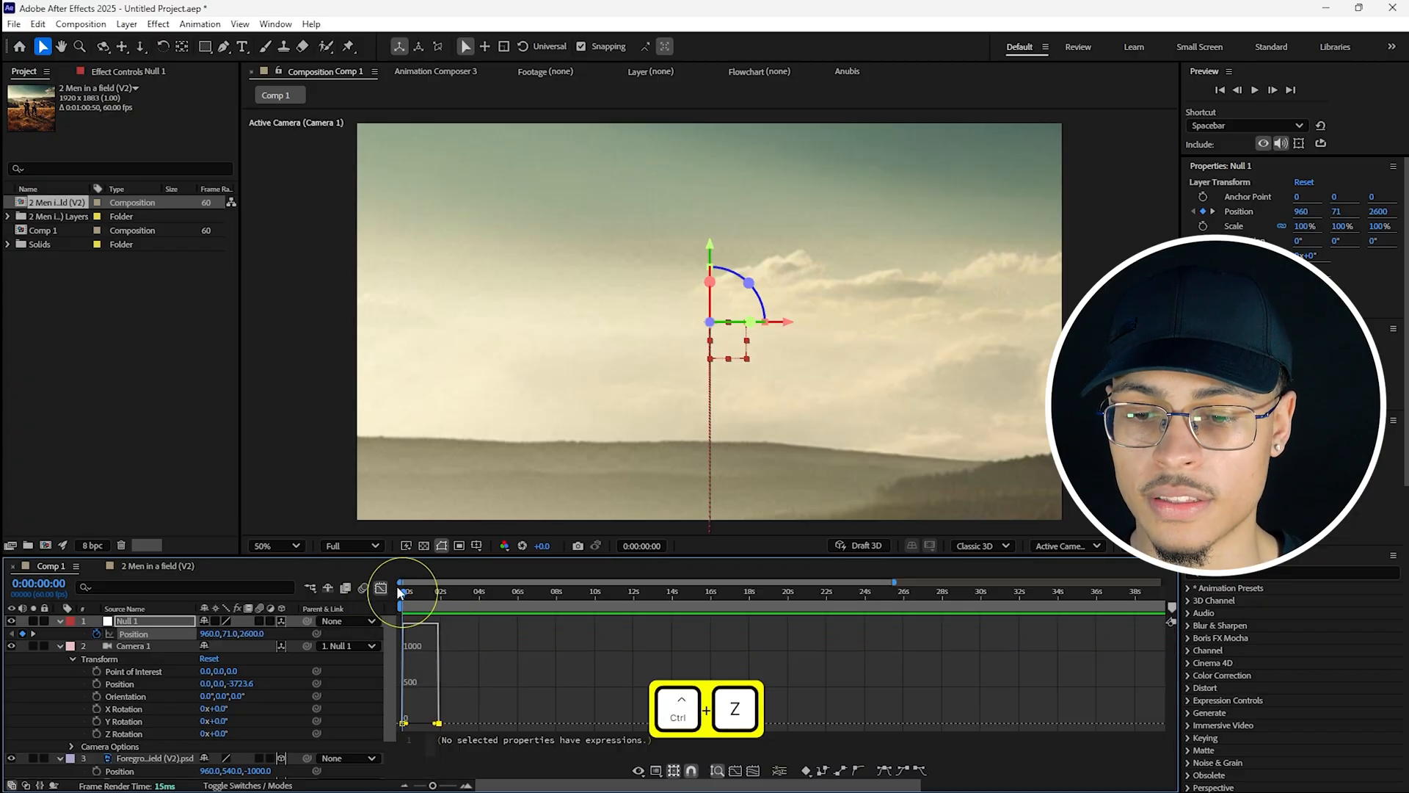
{"action": "left_click", "coordinate": [381, 588]}
{"action": "key", "text": "ctrl+z"}
{"action": "key", "text": "ctrl+z"}
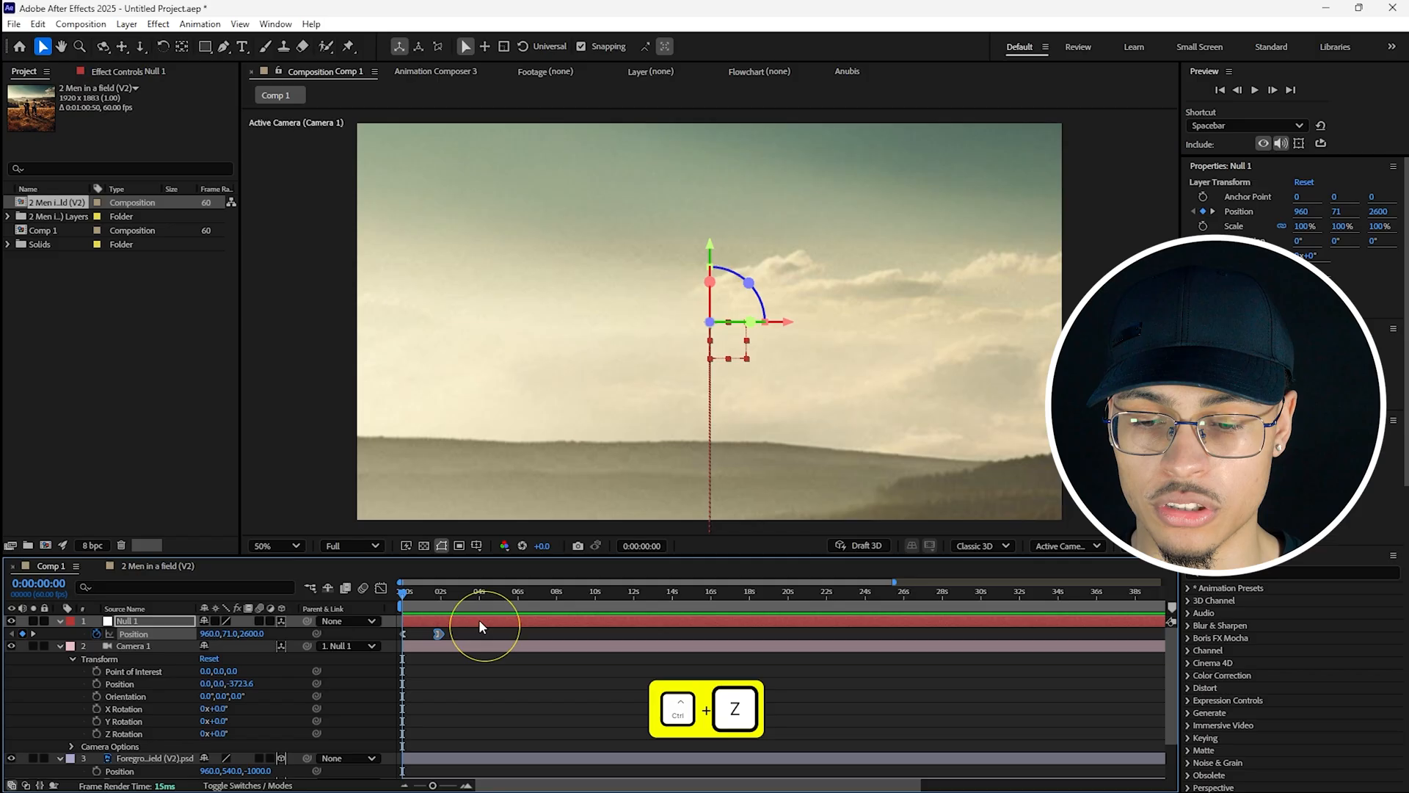
{"action": "key", "text": "ctrl+z"}
{"action": "left_click", "coordinate": [381, 587]}
{"action": "key", "text": "ctrl+z"}
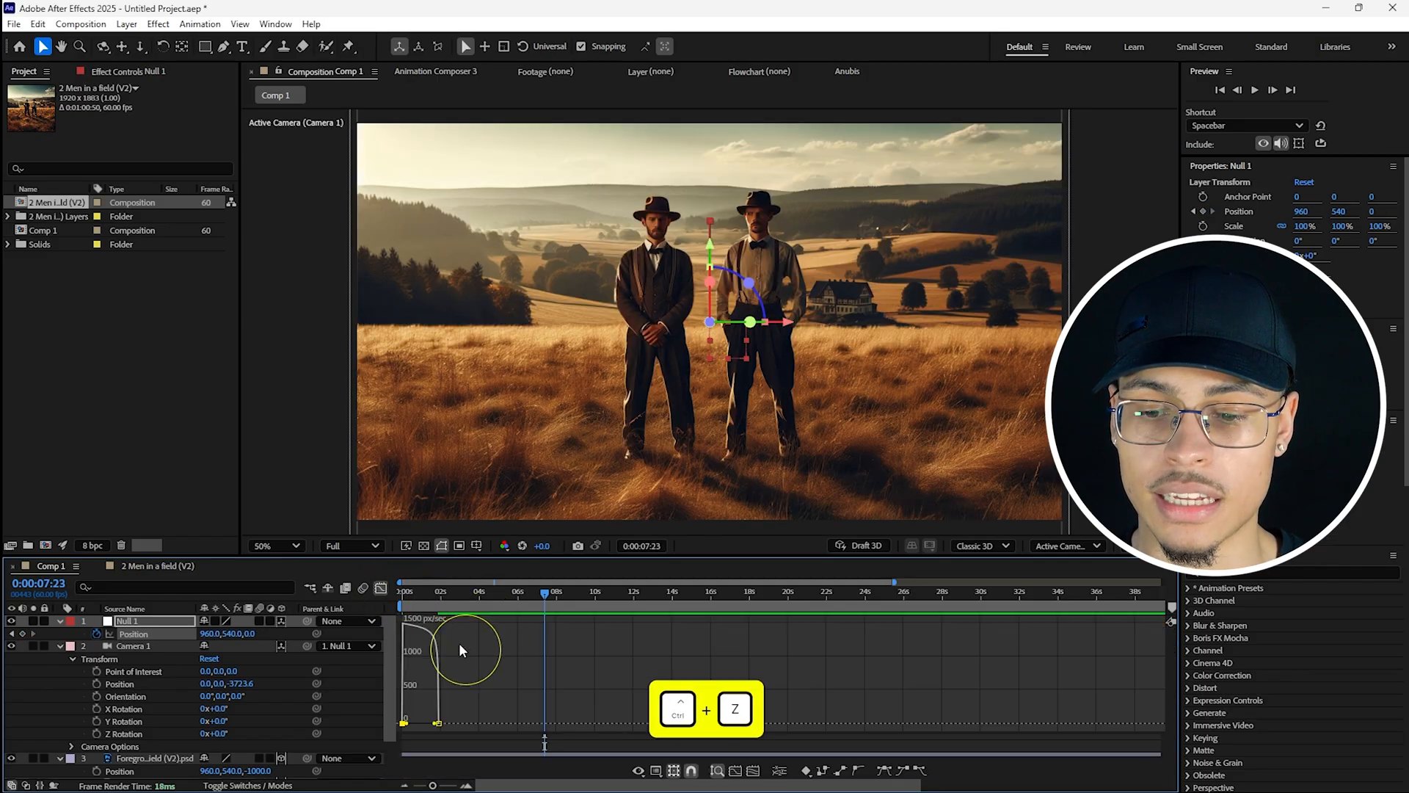
{"action": "key", "text": "ctrl+z"}
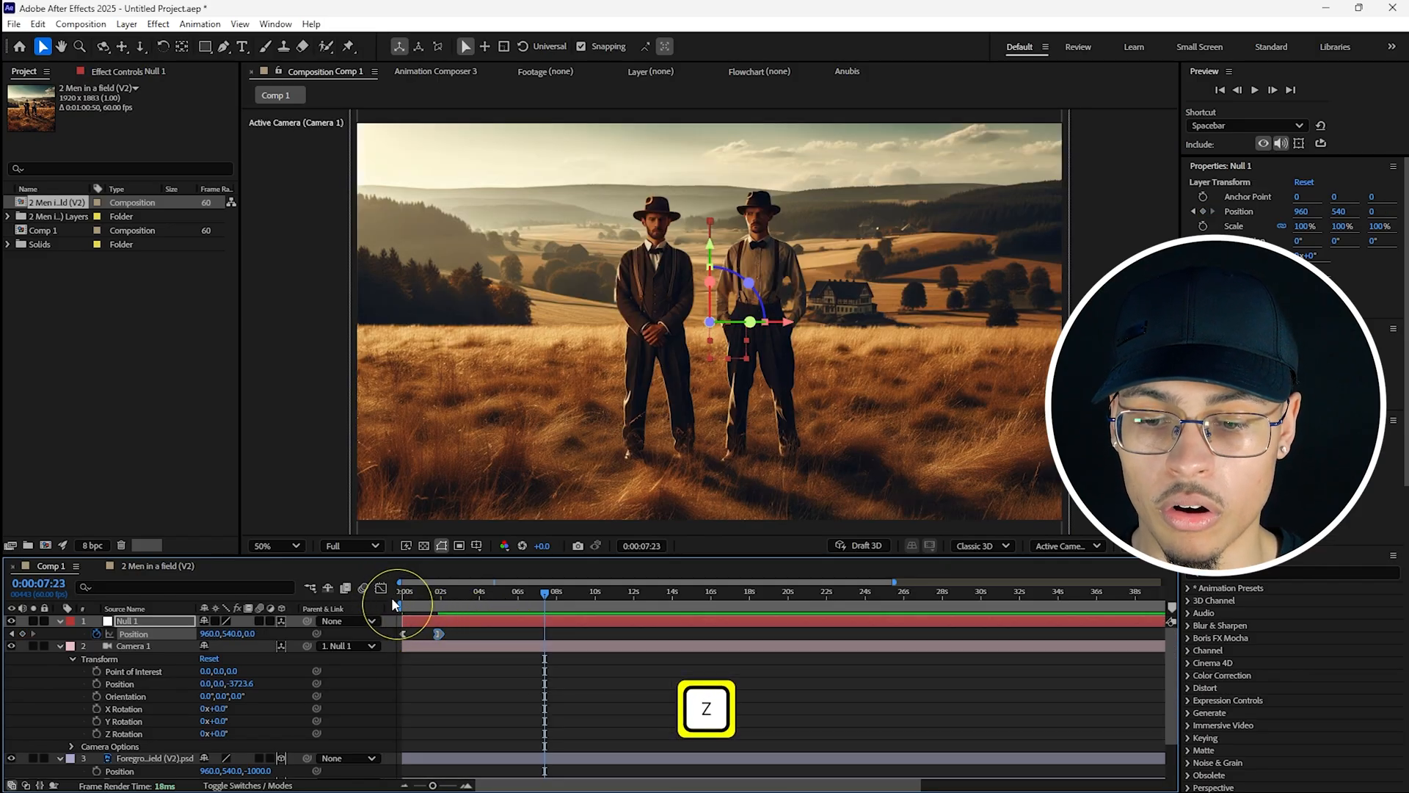
{"action": "key", "text": "ctrl+z"}
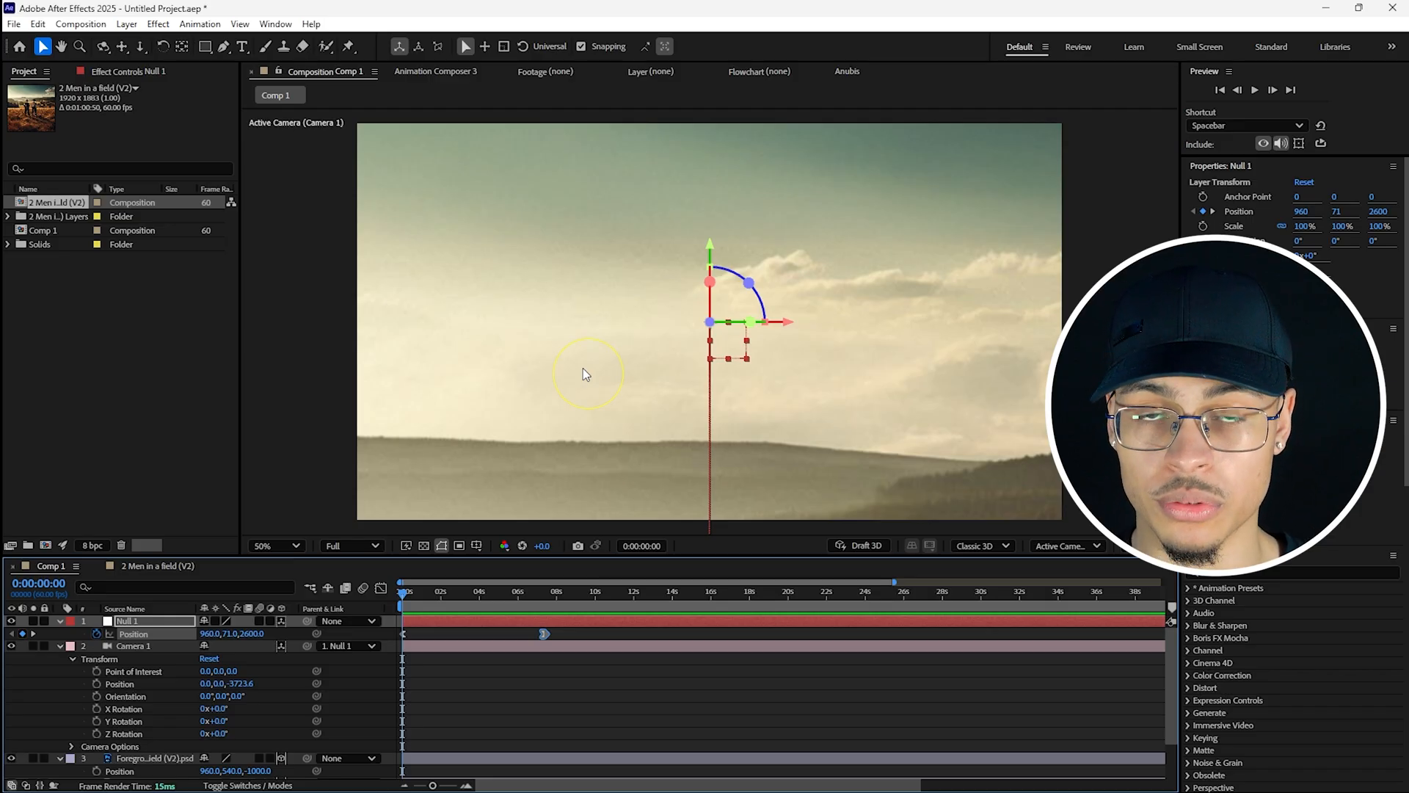
- Preview the camera move, and try minimal ease on both Position keyframes for a constant-speed curve
{"action": "key", "text": "space"}
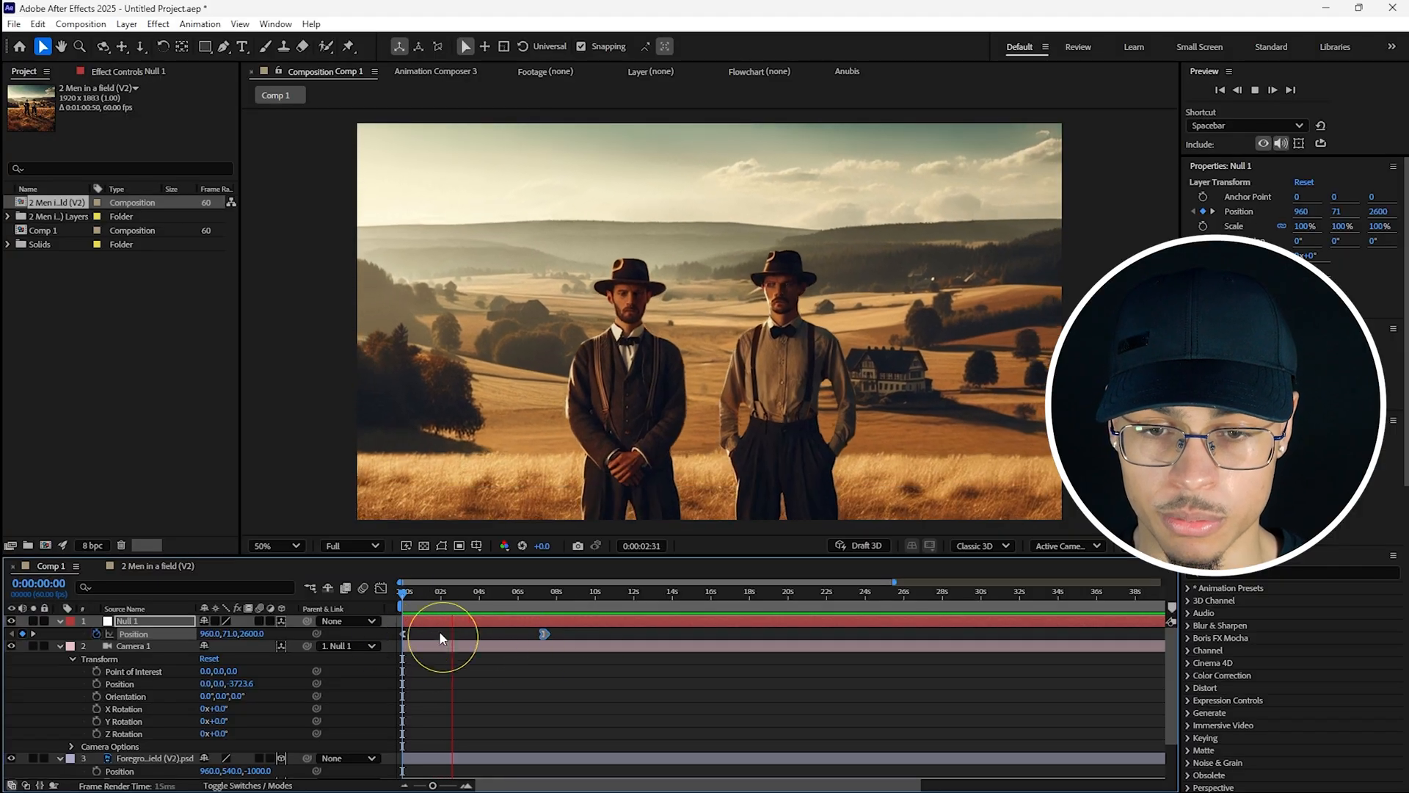
{"action": "key", "text": "space"}
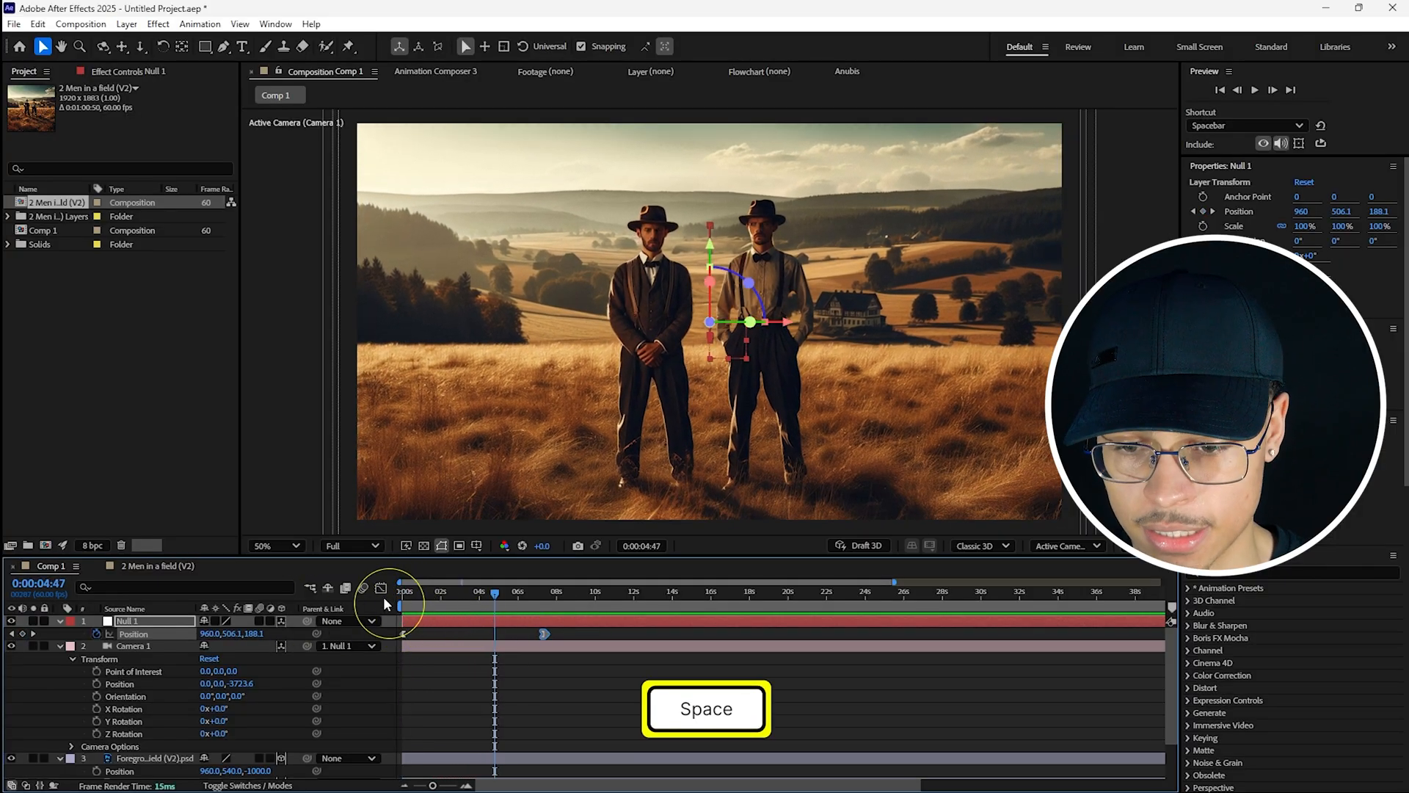
{"action": "left_click", "coordinate": [381, 588]}
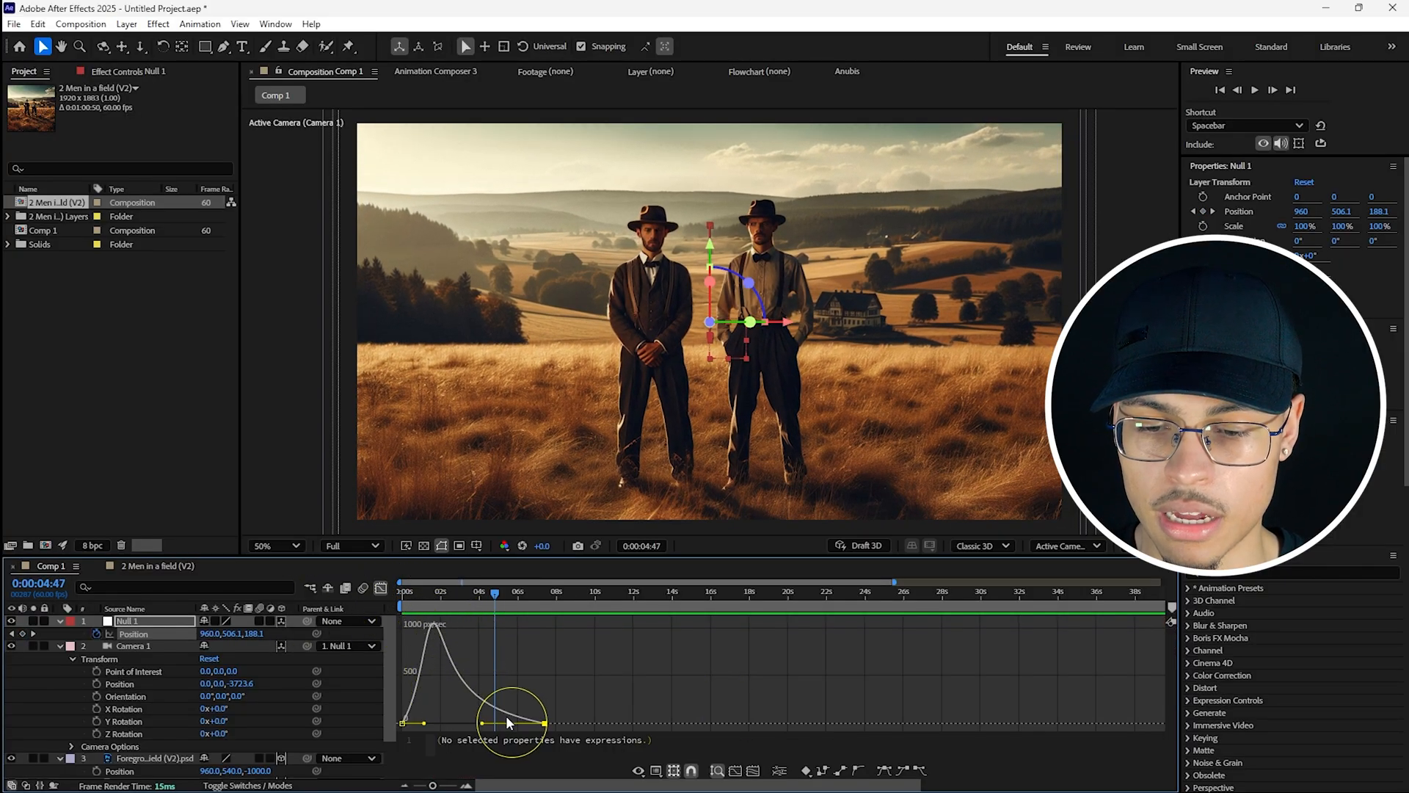
{"action": "key", "text": "Home"}
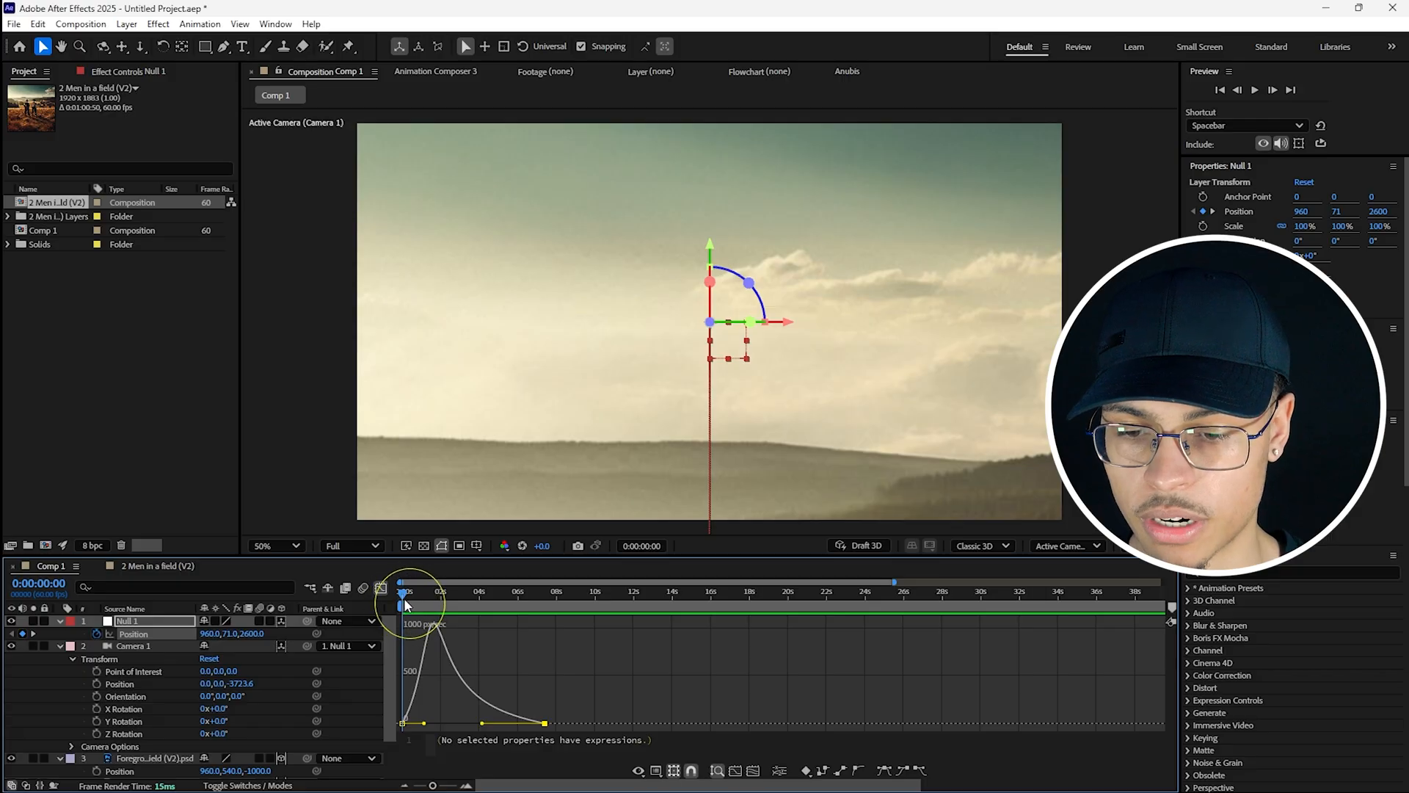
{"action": "left_click_drag", "start_coordinate": [430, 724], "coordinate": [545, 725]}
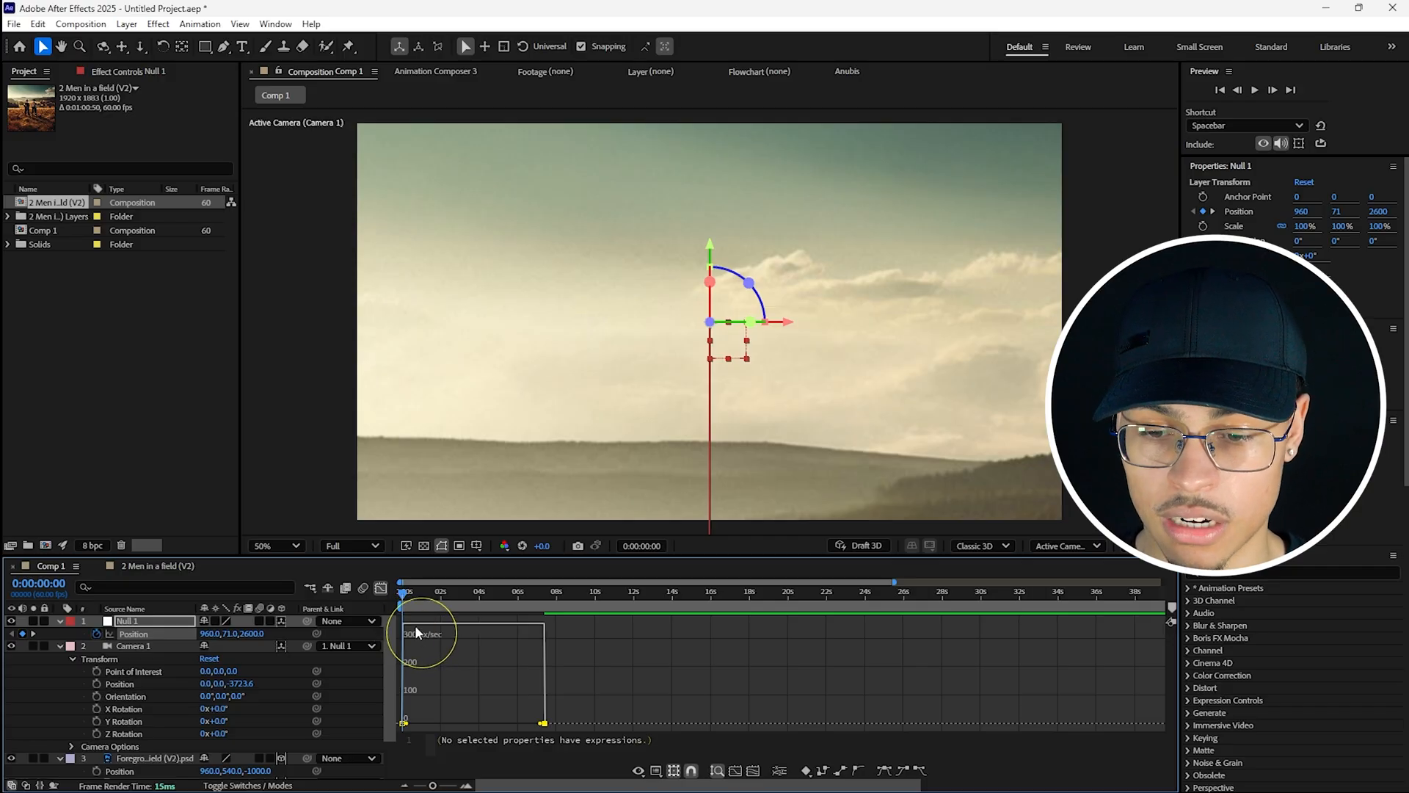
{"action": "left_click_drag", "start_coordinate": [403, 593], "coordinate": [376, 607]}
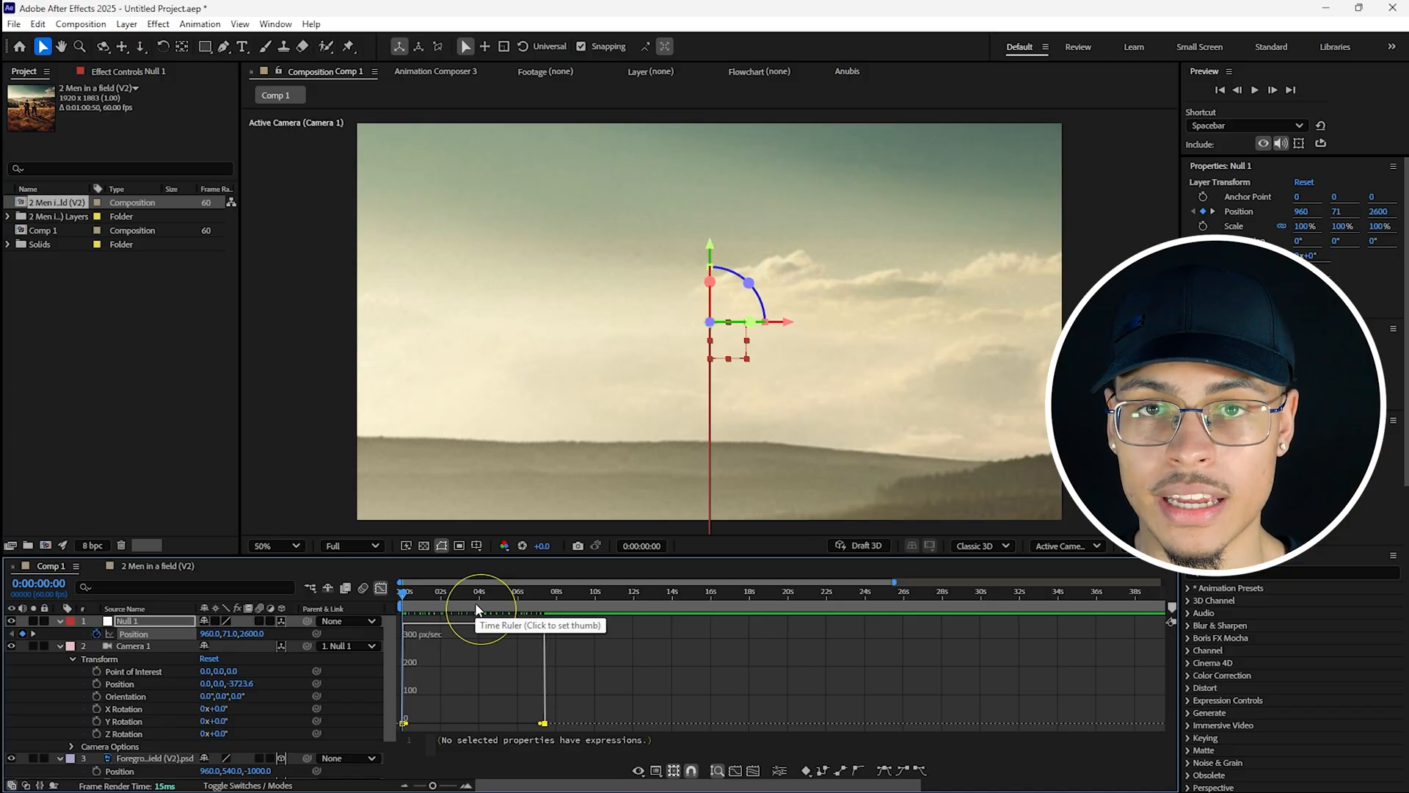
{"action": "left_click_drag", "start_coordinate": [477, 606], "coordinate": [485, 598]}
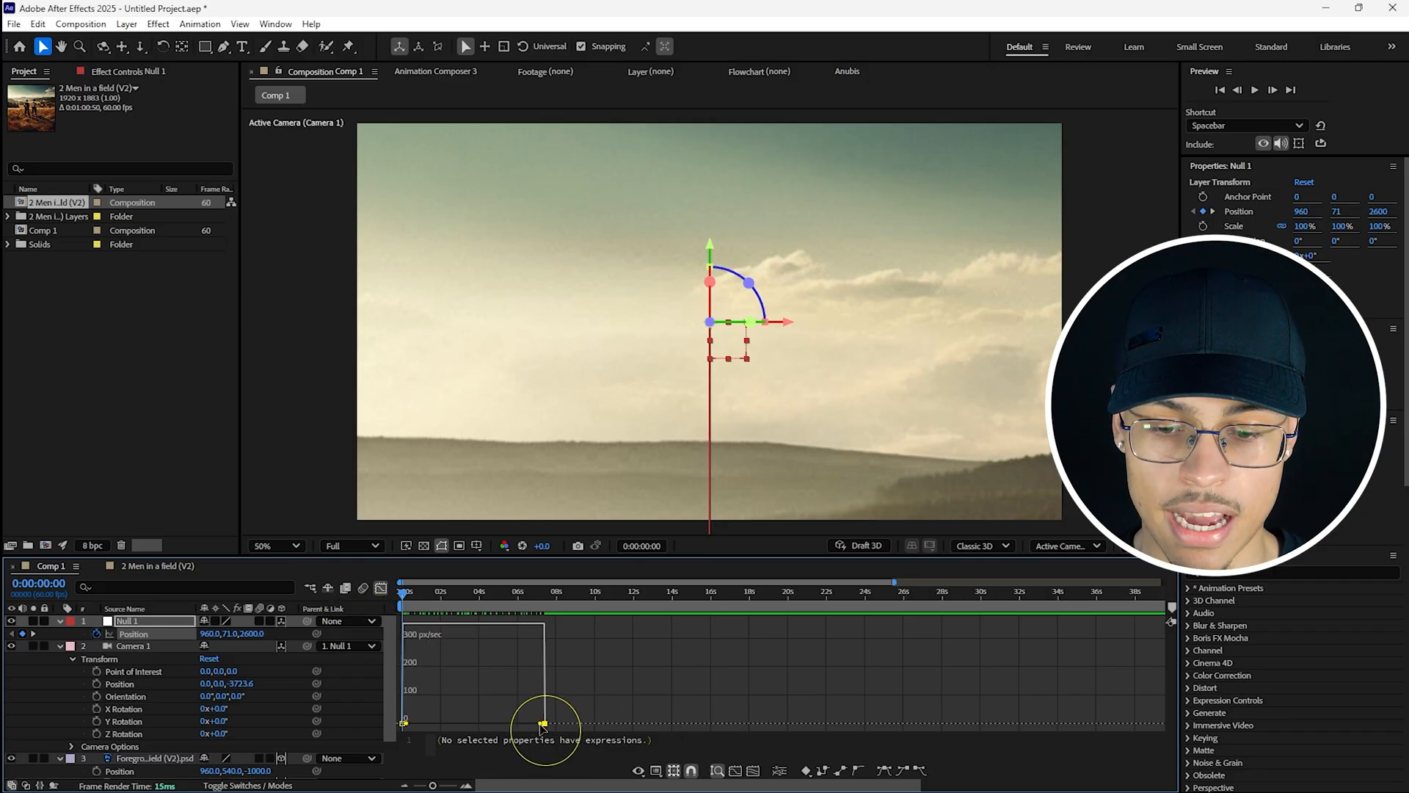
- Extend the ease handles on both Position keyframes for an early speed peak and long slowdown, and preview from the first frame
{"action": "left_click_drag", "start_coordinate": [543, 724], "coordinate": [480, 726]}
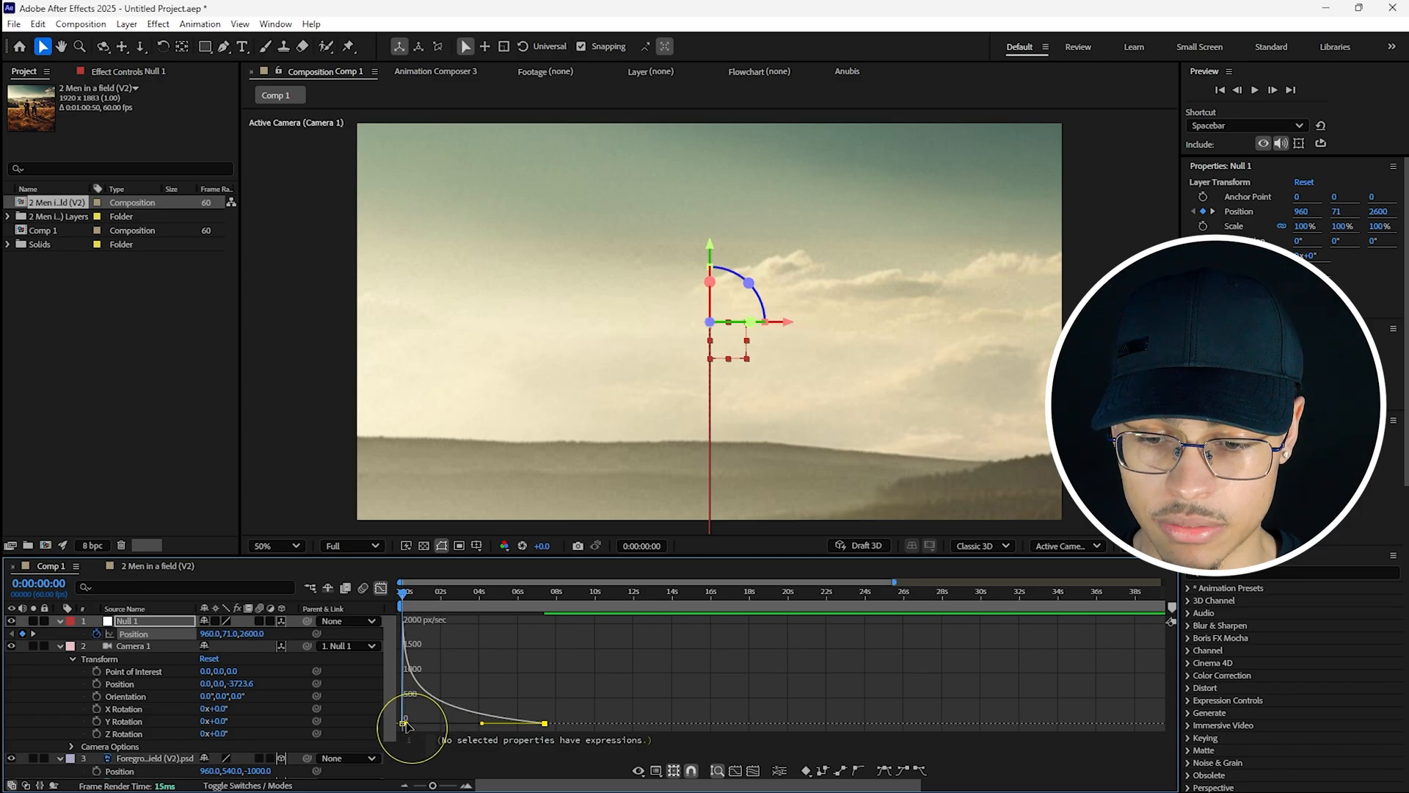
{"action": "left_click_drag", "start_coordinate": [405, 725], "coordinate": [416, 725]}
{"action": "left_click", "coordinate": [408, 596]}
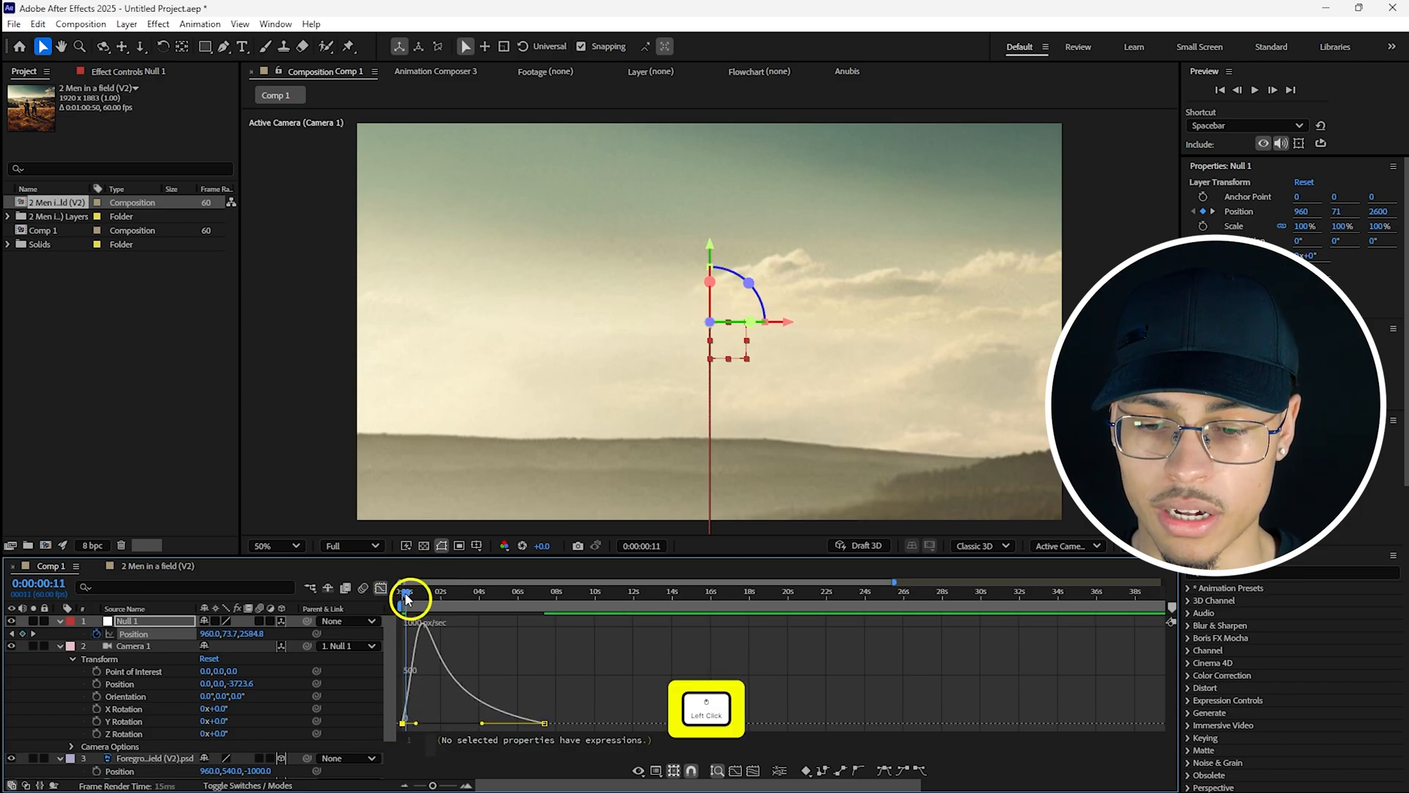
{"action": "left_click_drag", "start_coordinate": [408, 596], "coordinate": [350, 603]}
{"action": "left_click", "coordinate": [379, 588]}
{"action": "key", "text": "space"}
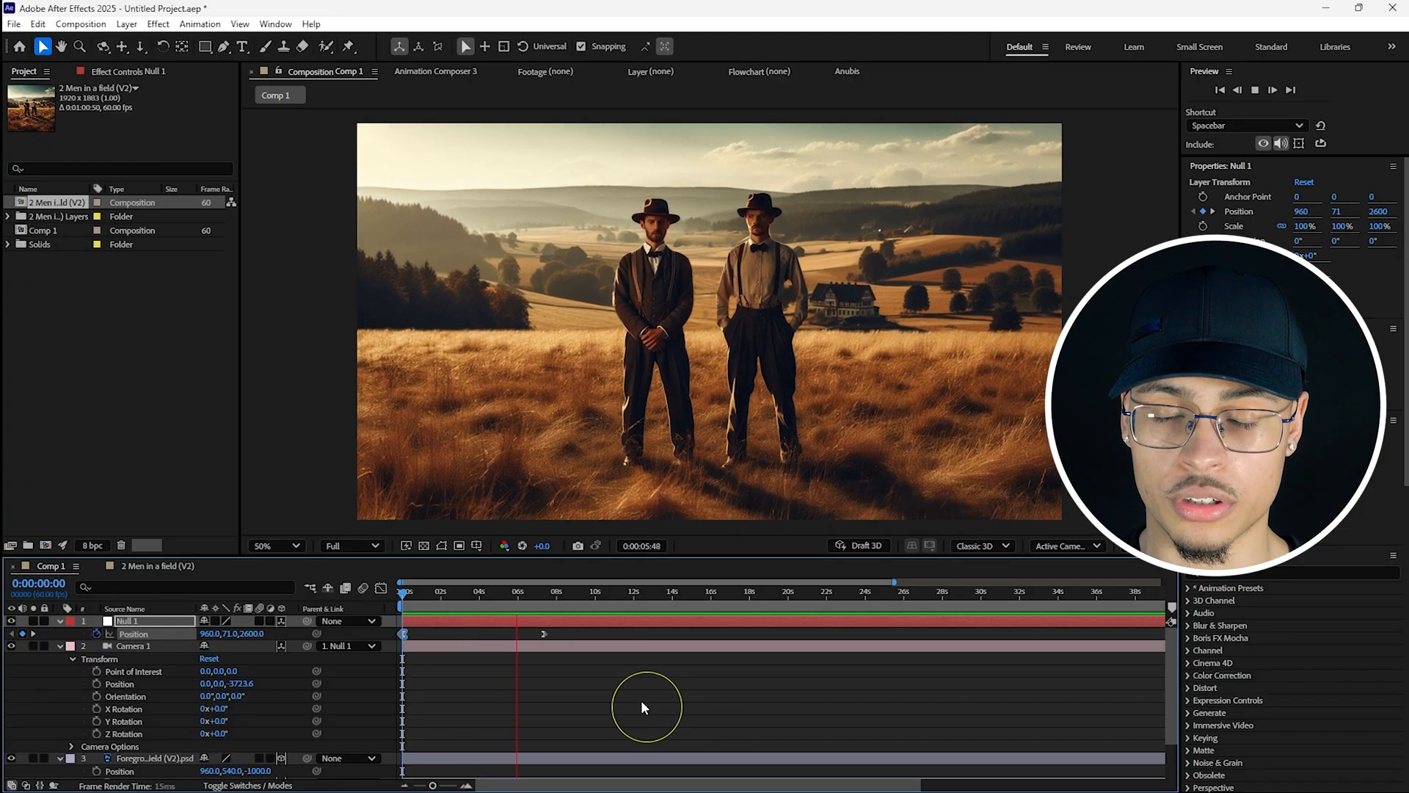
{"action": "key", "text": "space"}
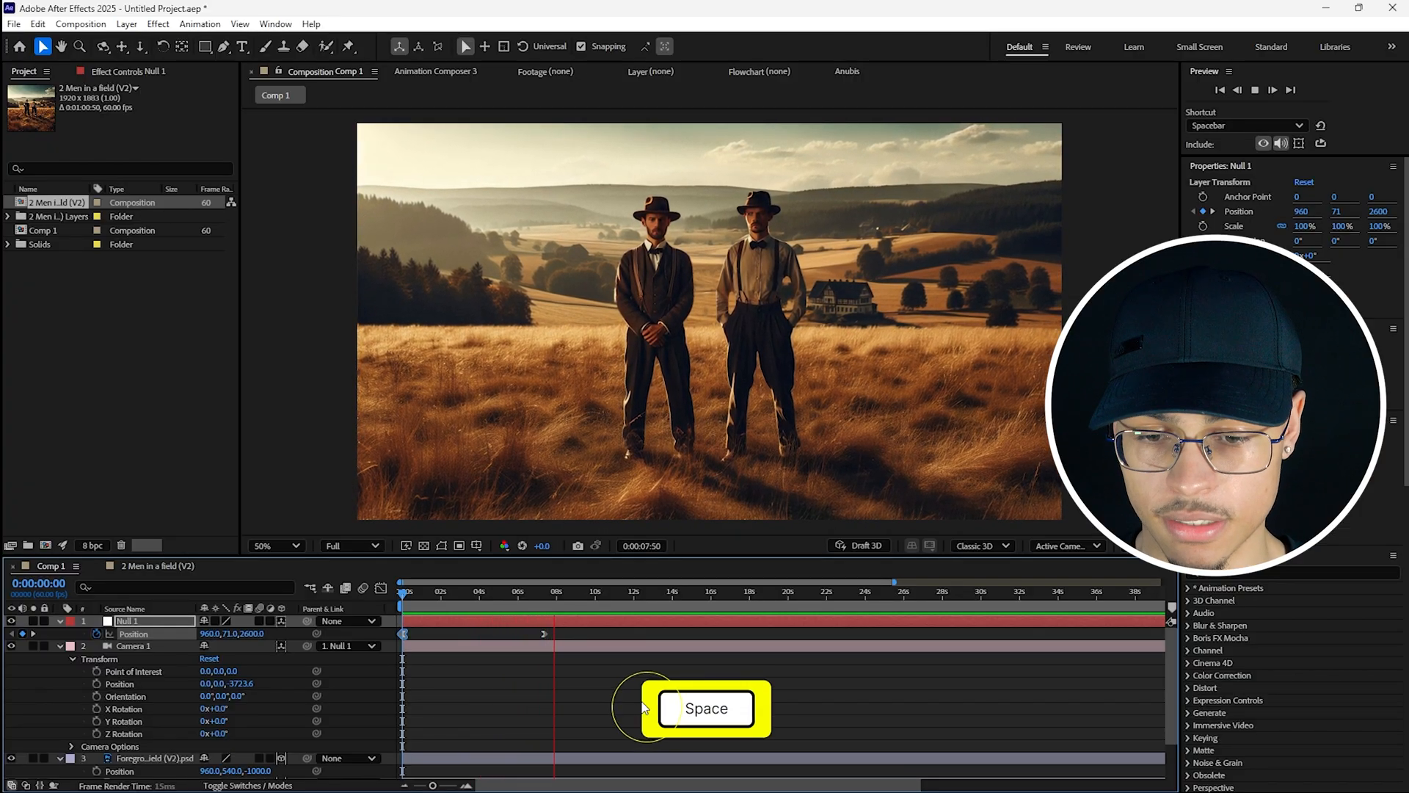
- Set the current time to 0:00:04:23 and collapse the properties of all layers in Comp 1
{"action": "left_click_drag", "start_coordinate": [404, 591], "coordinate": [486, 598]}
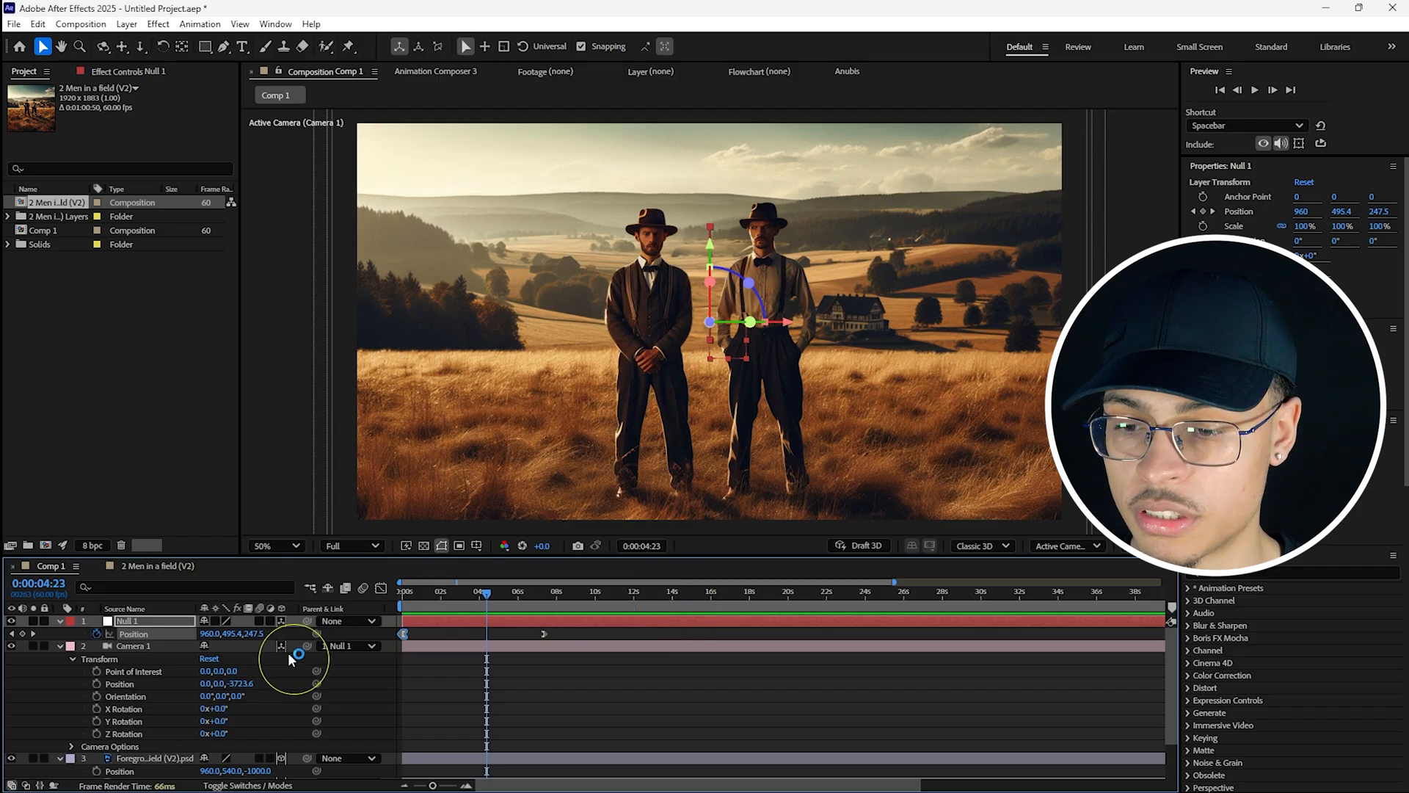
{"action": "left_click", "coordinate": [59, 645]}
{"action": "left_click", "coordinate": [59, 622]}
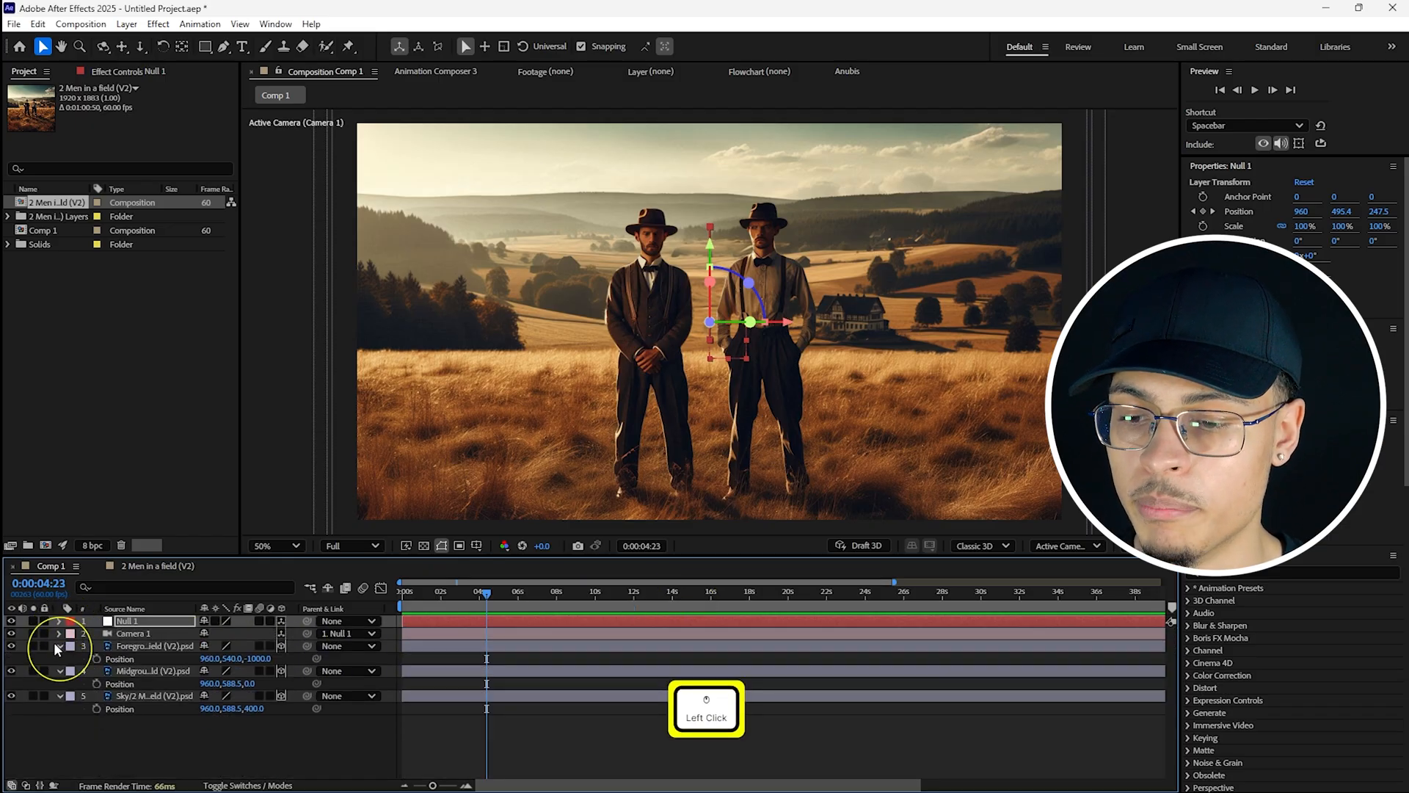
{"action": "left_click", "coordinate": [59, 645]}
{"action": "left_click", "coordinate": [60, 658]}
{"action": "left_click", "coordinate": [60, 670]}
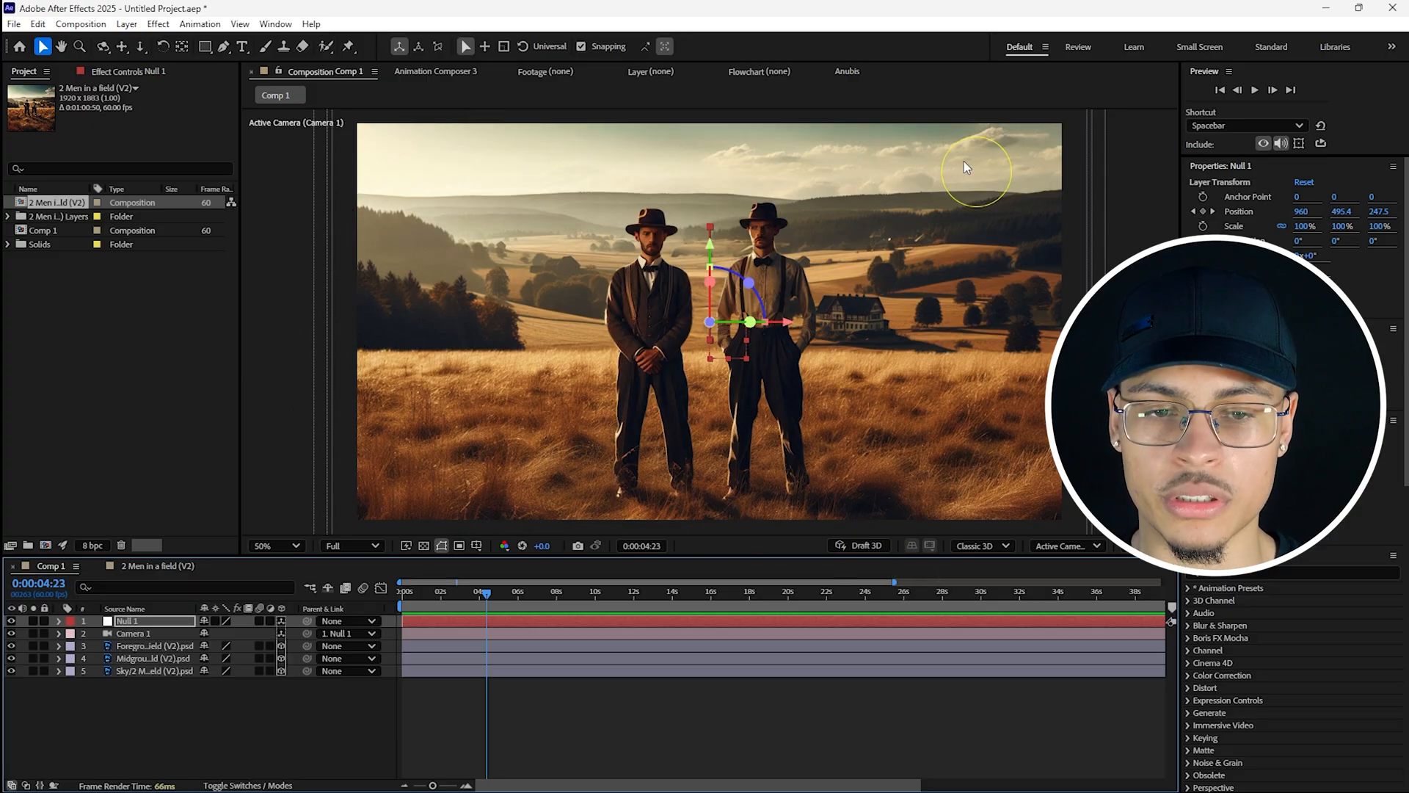
- Add a new adjustment layer above all layers in Comp 1
{"action": "right_click", "coordinate": [230, 716]}
{"action": "left_click", "coordinate": [204, 719]}
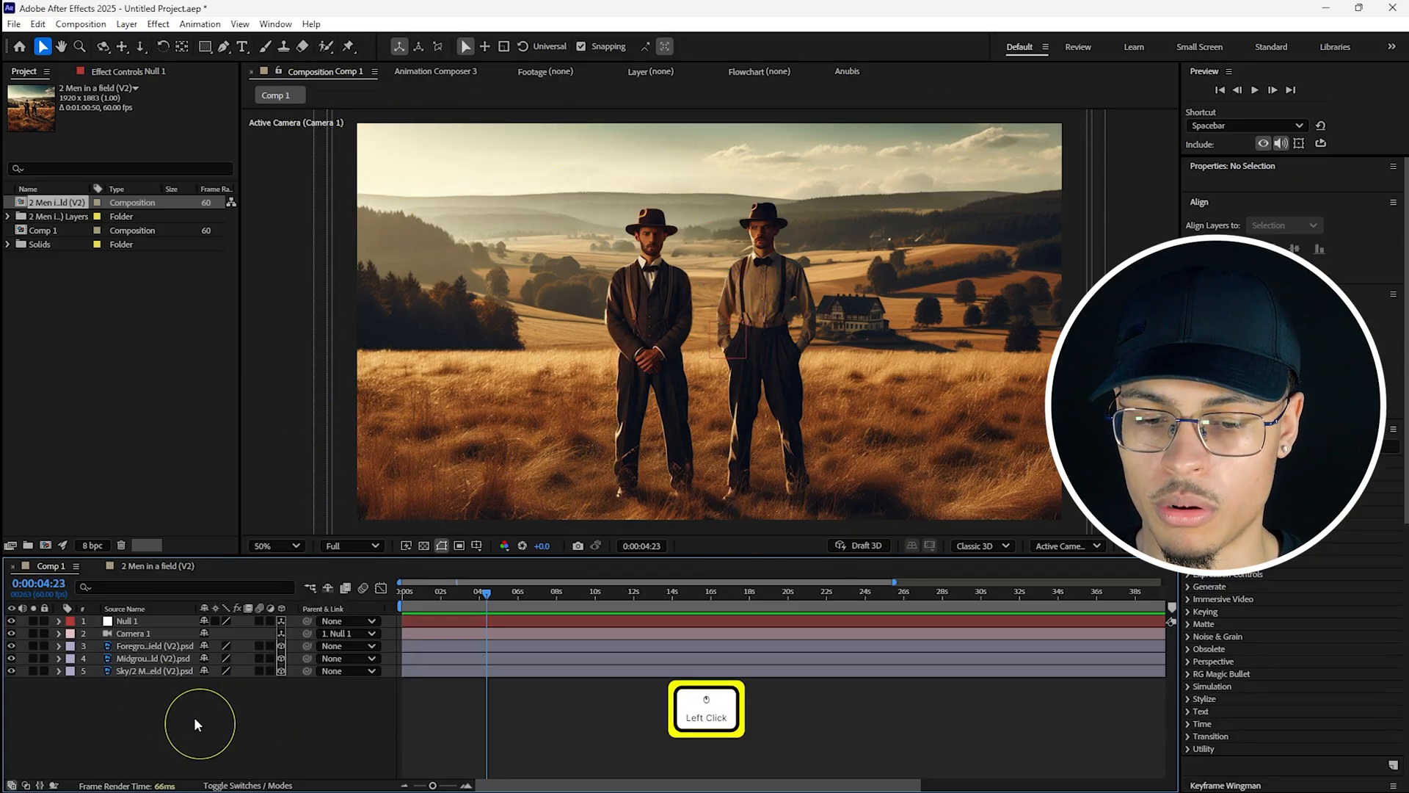
{"action": "right_click", "coordinate": [199, 713]}
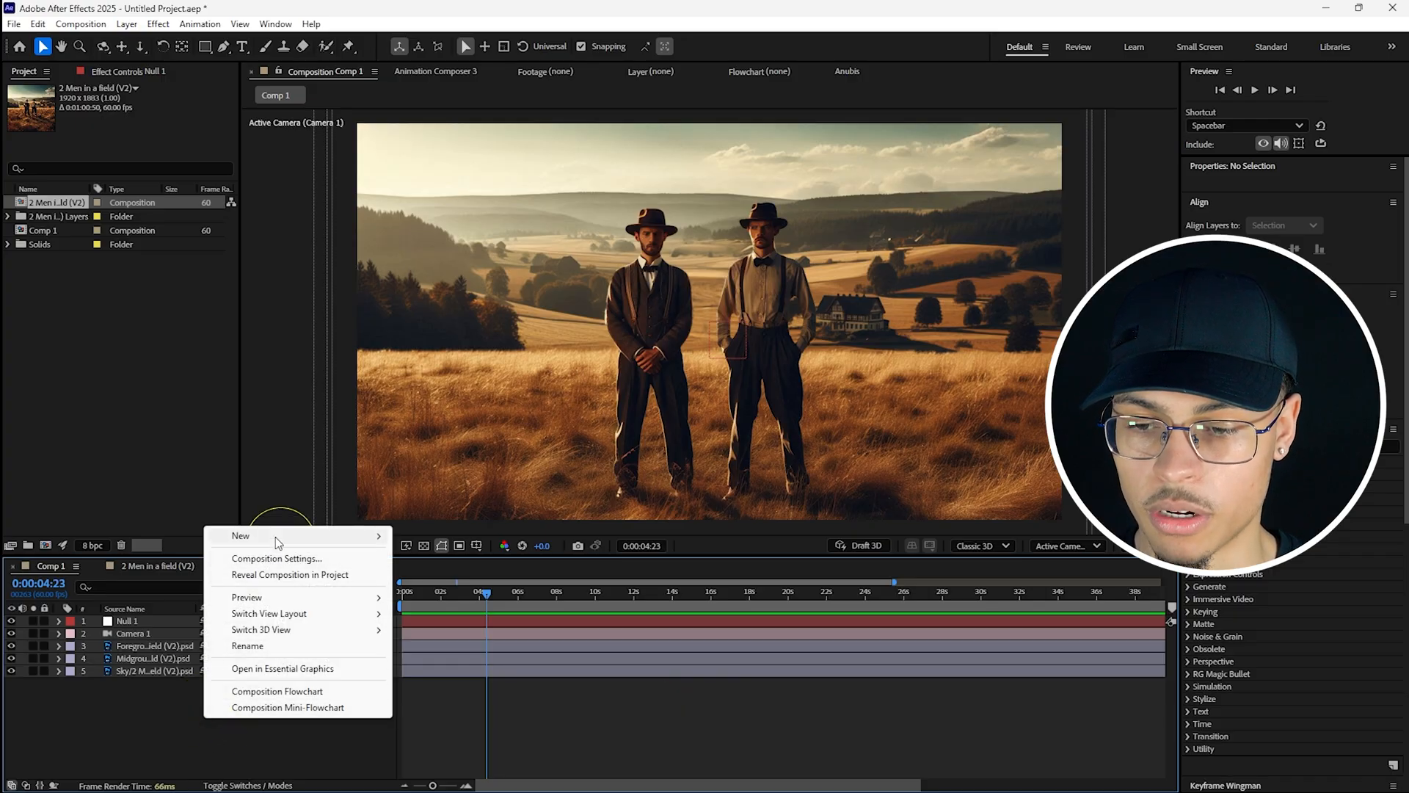
{"action": "mouse_move", "coordinate": [277, 542]}
{"action": "left_click", "coordinate": [465, 656]}
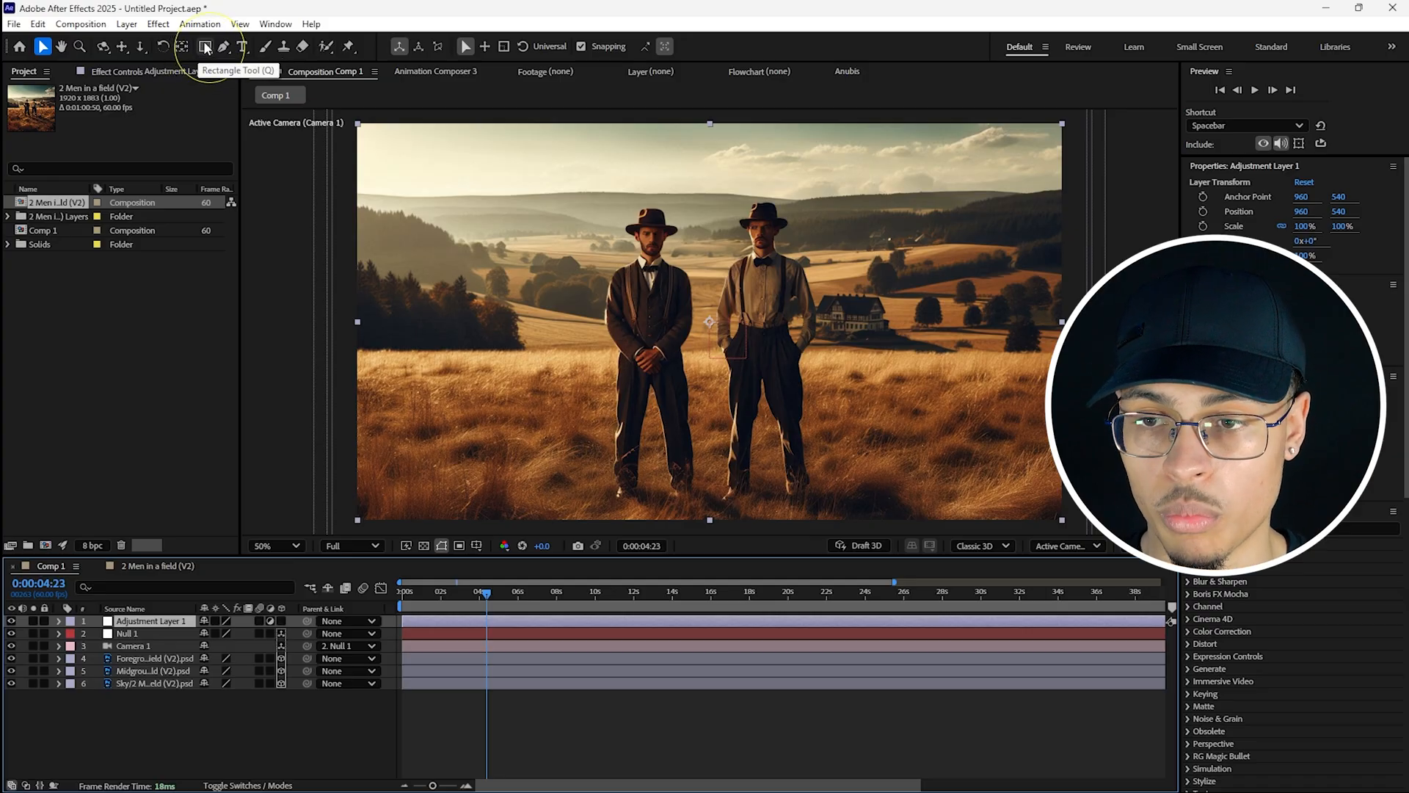
- Draw a wide elliptical mask around the two men on the adjustment layer, leaving a margin inside the frame edges
{"action": "left_click", "coordinate": [206, 47]}
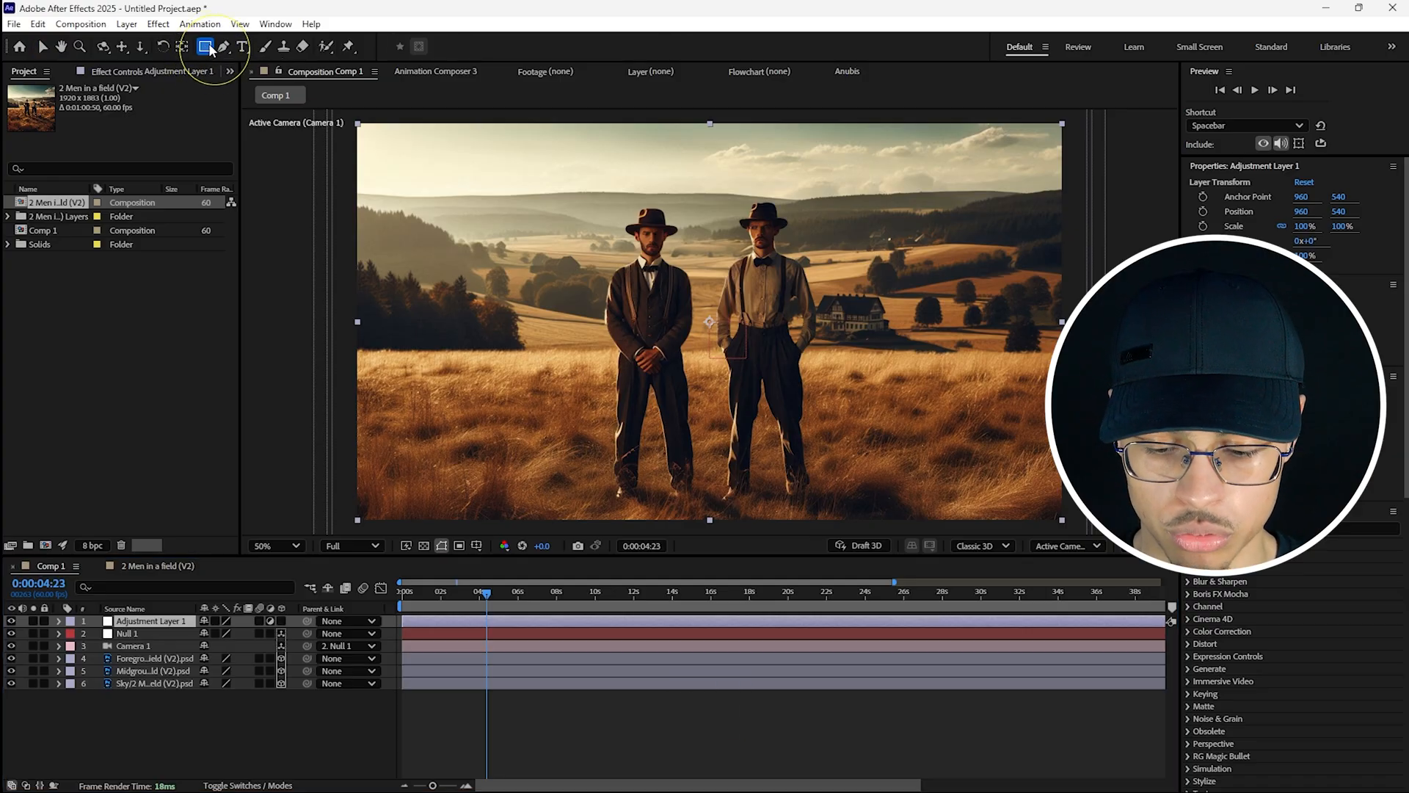
{"action": "key", "text": "q"}
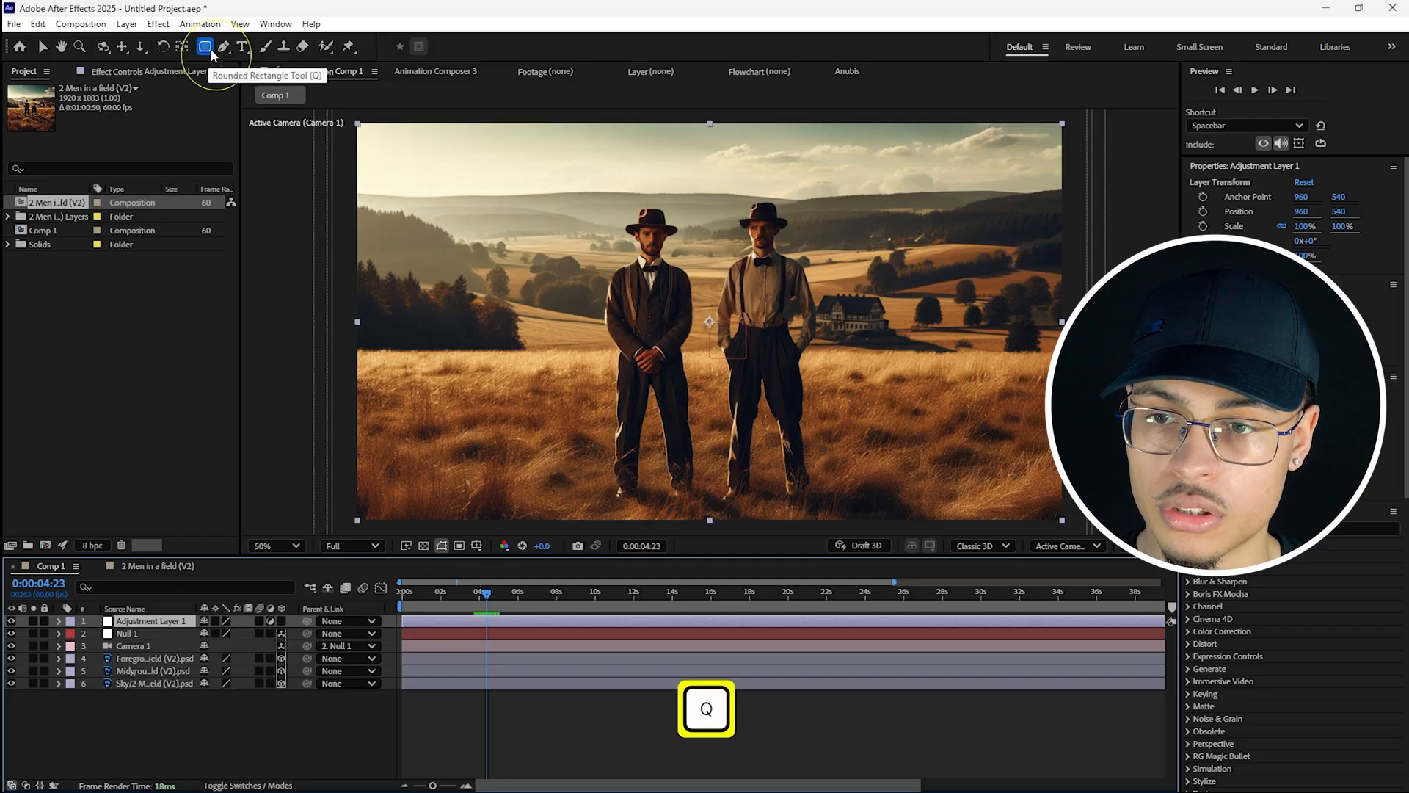
{"action": "key", "text": "q"}
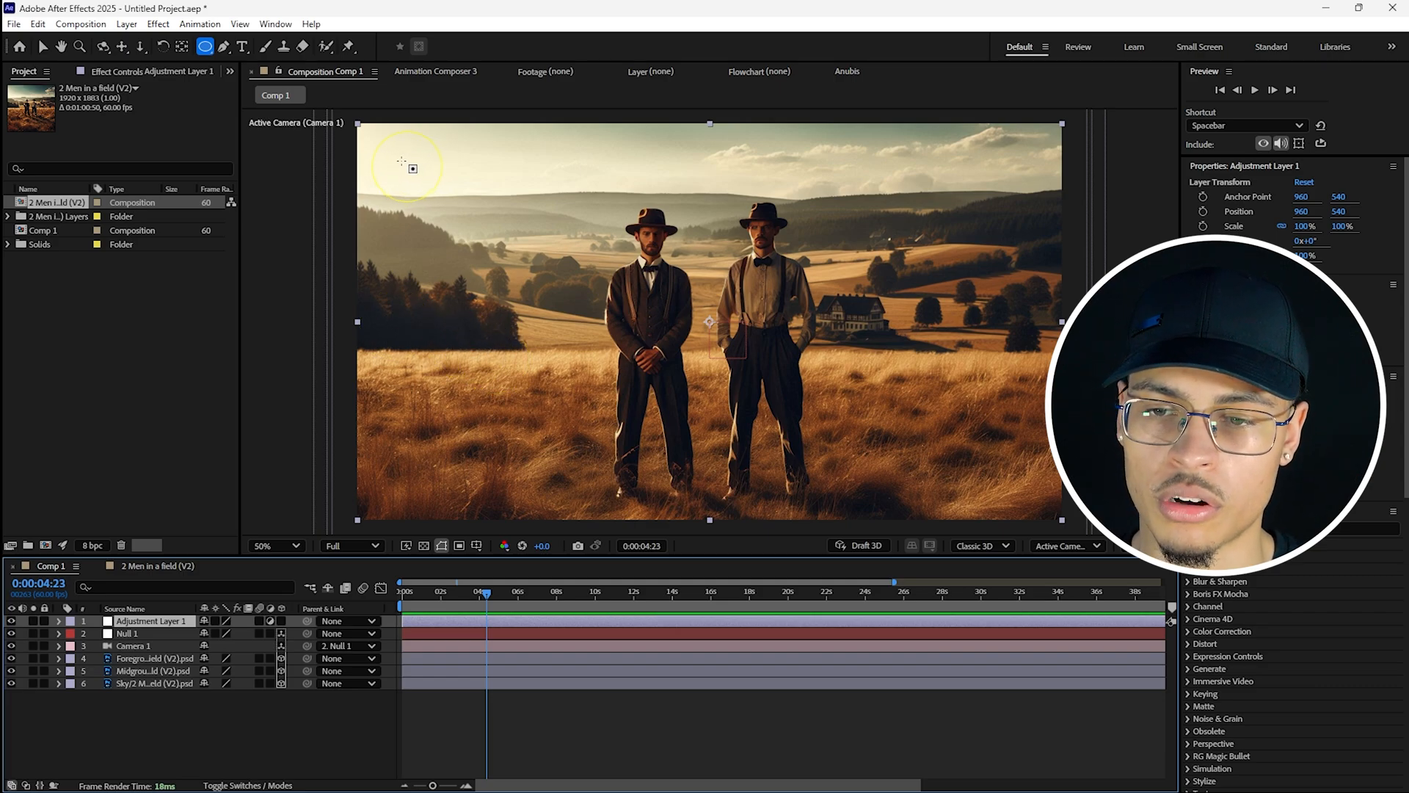
{"action": "left_click_drag", "start_coordinate": [394, 156], "coordinate": [1021, 500]}
{"action": "left_click", "coordinate": [438, 224]}
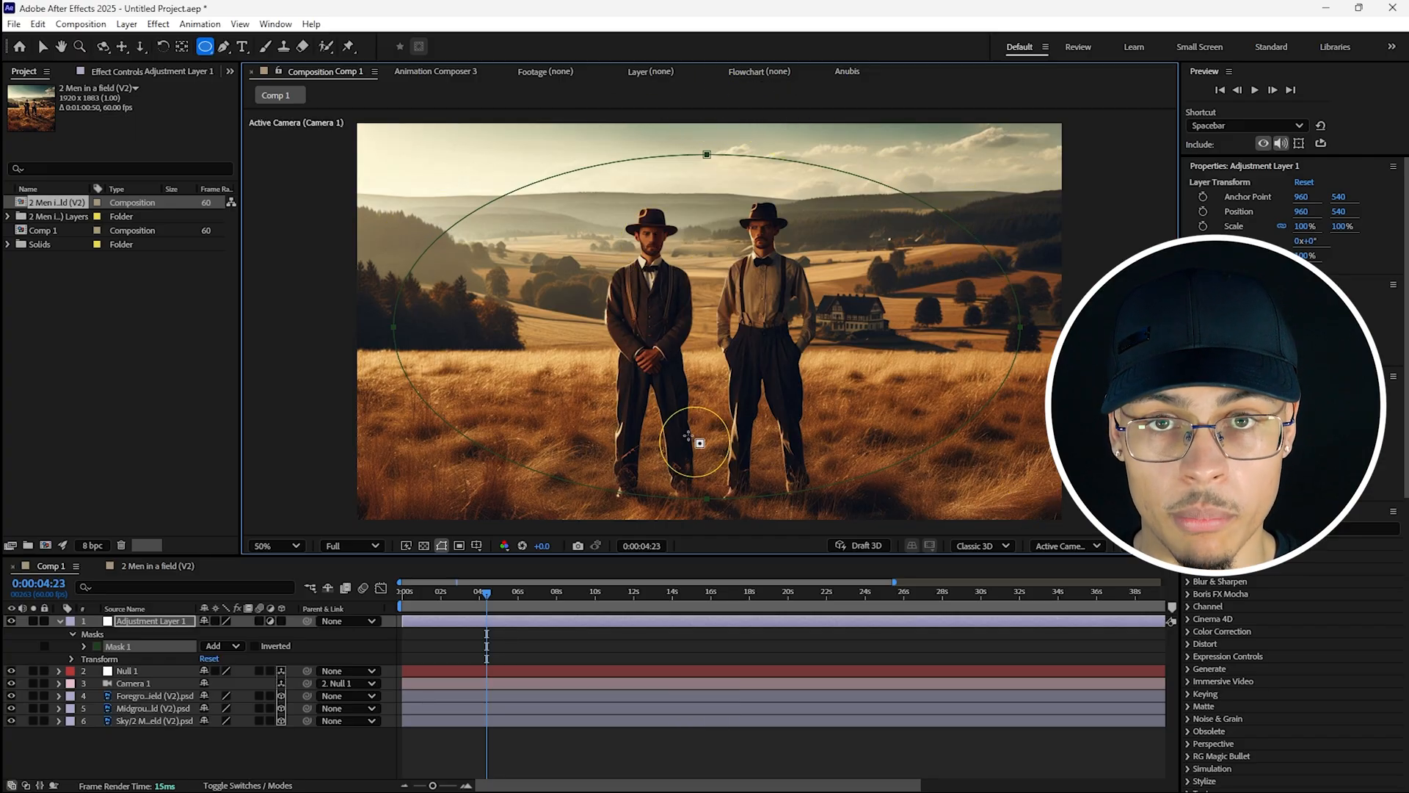
- Apply the Fast Box Blur effect to the adjustment layer with Repeat Edge Pixels enabled
{"action": "left_click", "coordinate": [156, 621]}
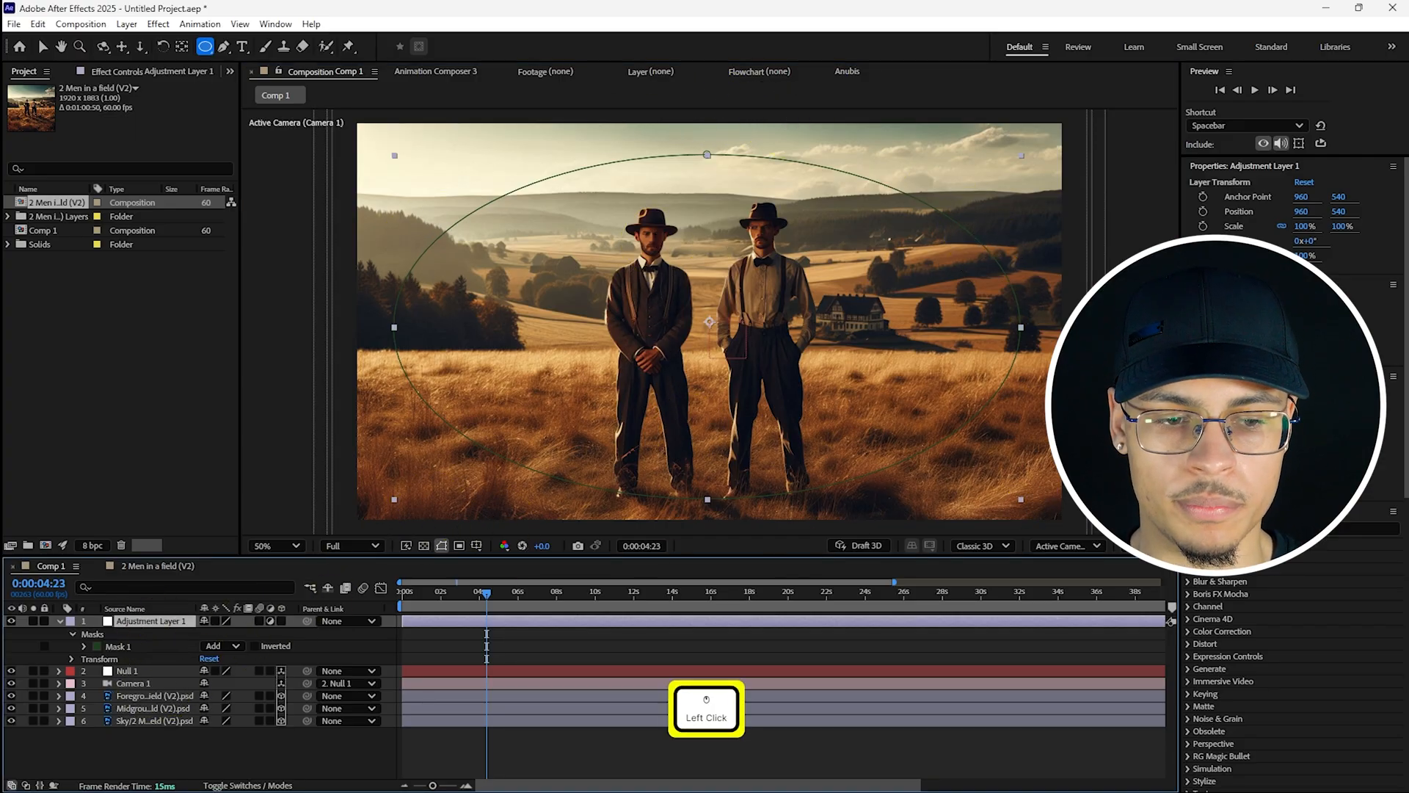
{"action": "left_click", "coordinate": [1255, 529]}
{"action": "type", "text": "fast box blur"}
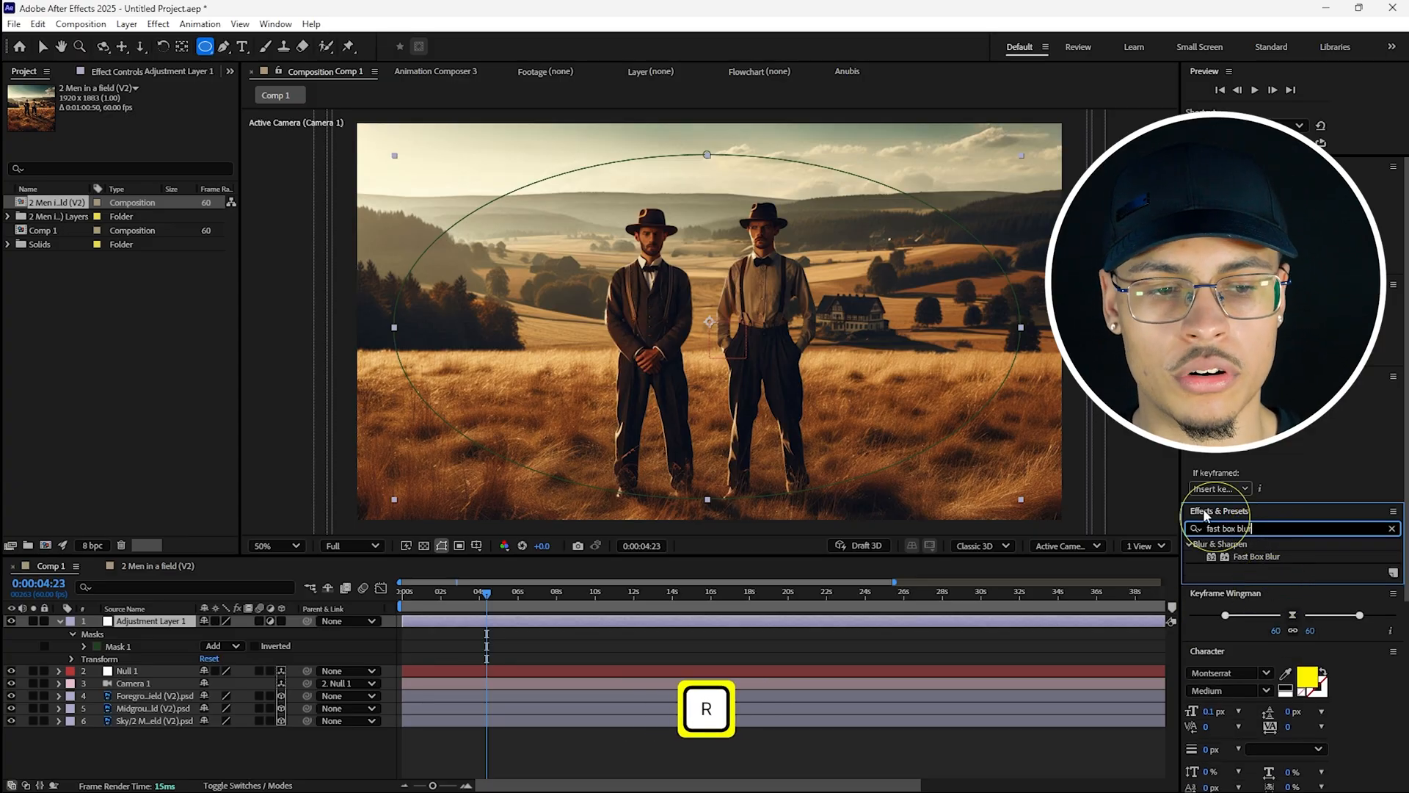
{"action": "left_click_drag", "start_coordinate": [1248, 557], "coordinate": [136, 627]}
{"action": "key", "text": "v"}
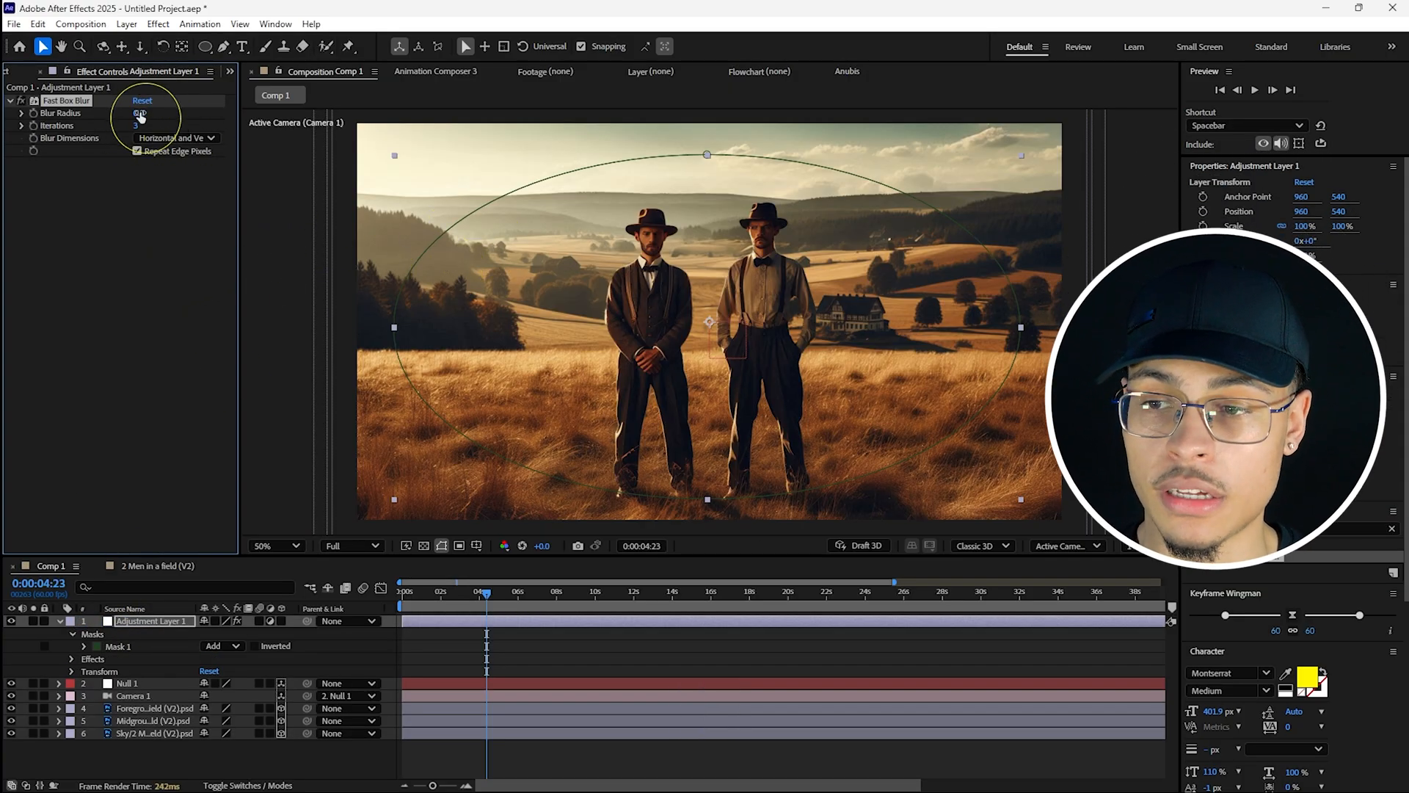
- Invert the adjustment layer's ellipse mask so only the frame edges blur, and set the Blur Radius to 6
{"action": "left_click_drag", "start_coordinate": [140, 116], "coordinate": [179, 119]}
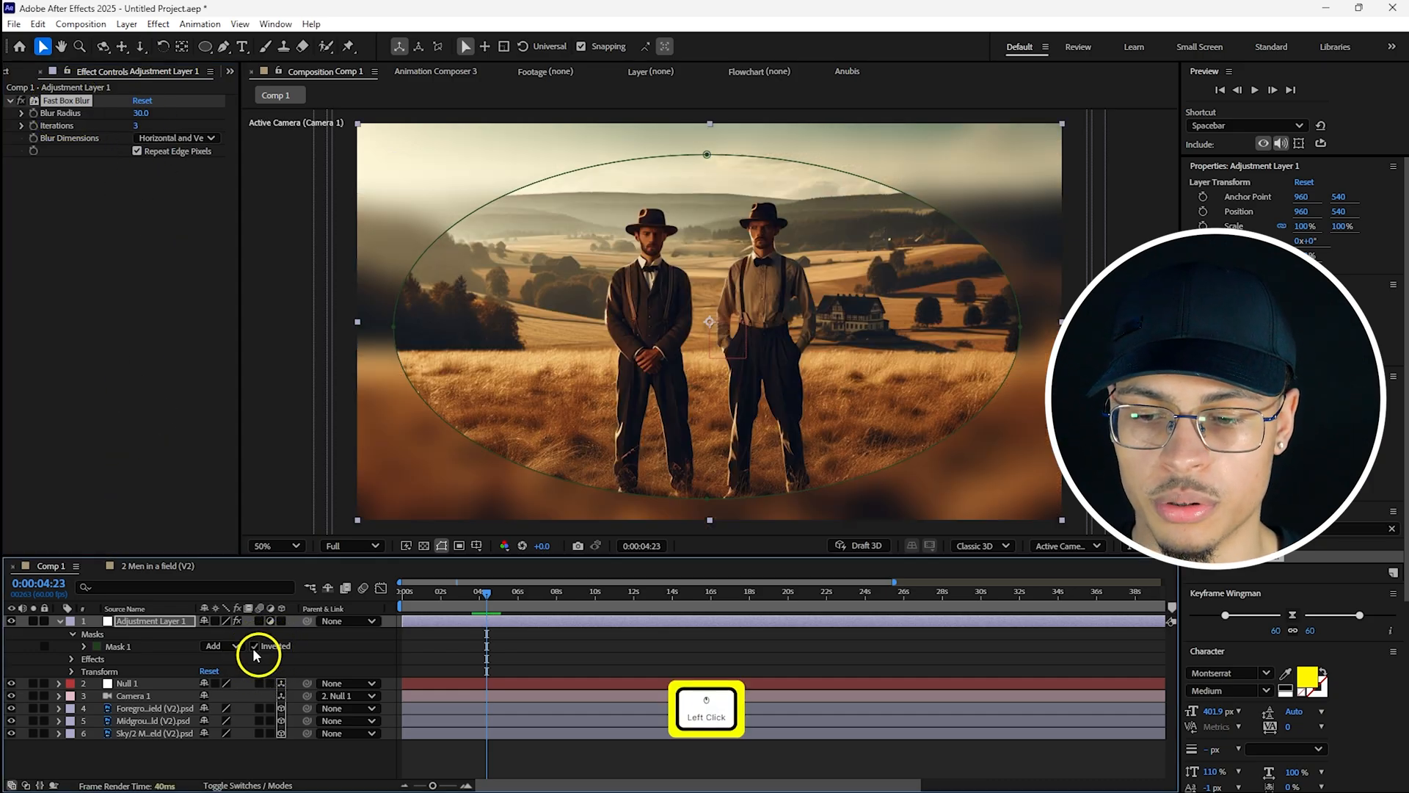
{"action": "left_click", "coordinate": [329, 341]}
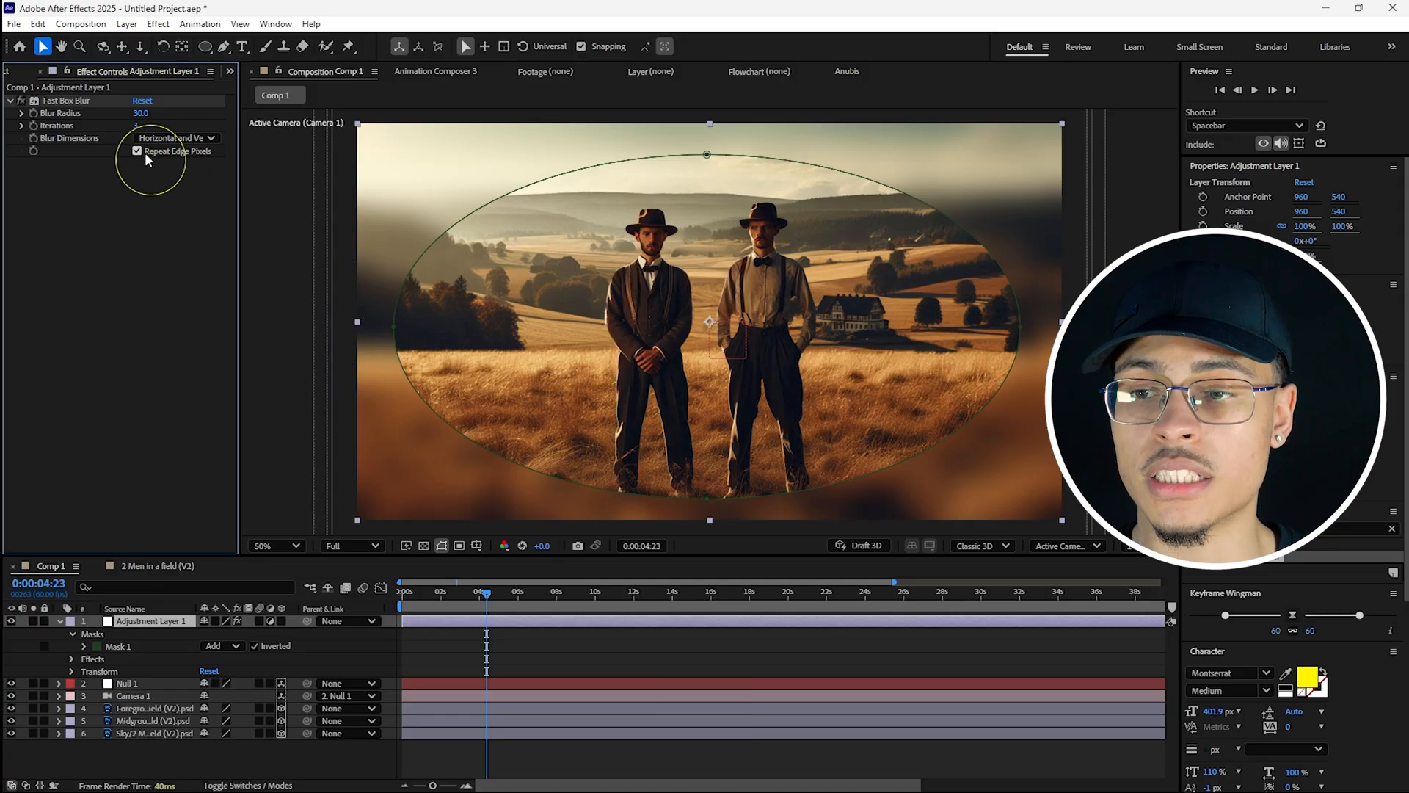
{"action": "left_click", "coordinate": [142, 114]}
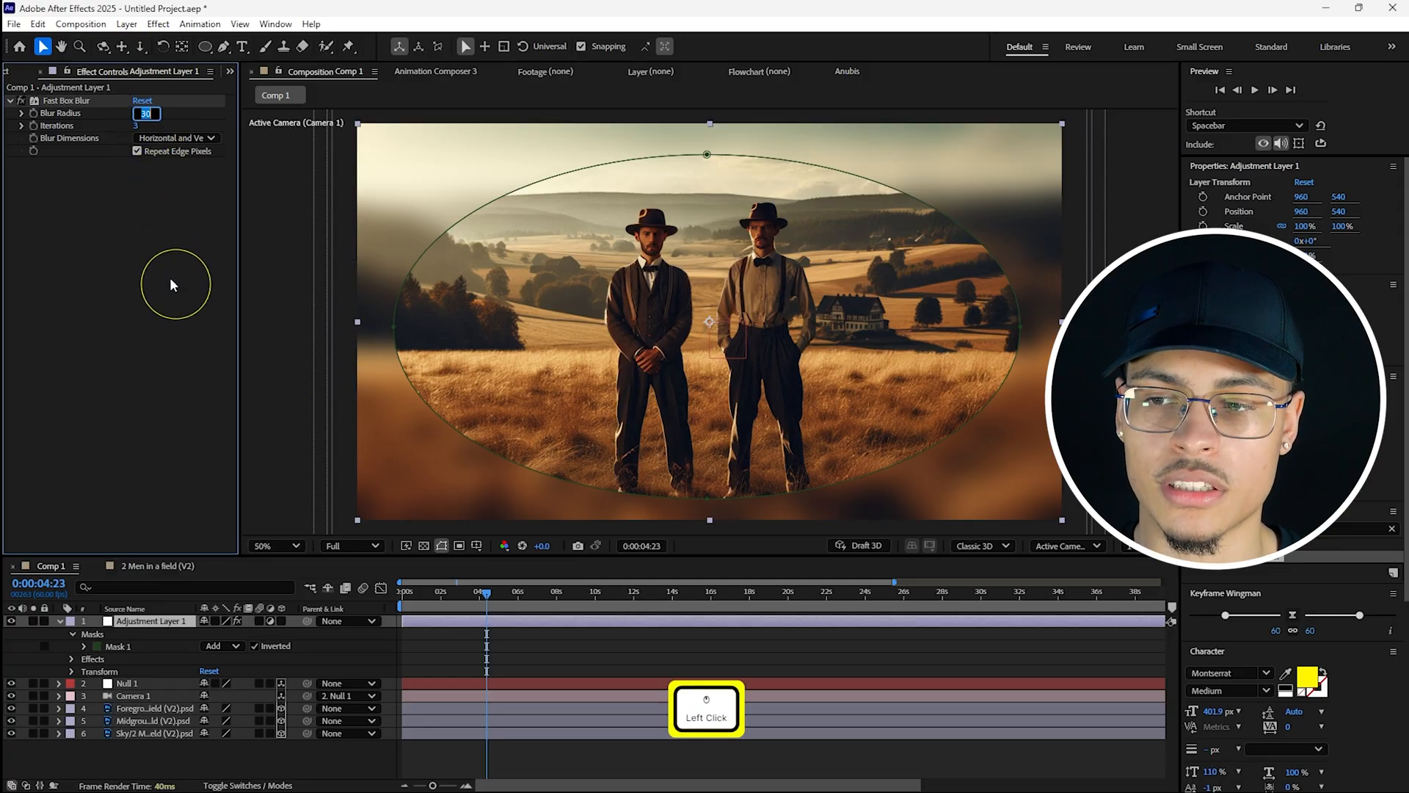
{"action": "type", "text": "6"}
{"action": "left_click", "coordinate": [157, 377]}
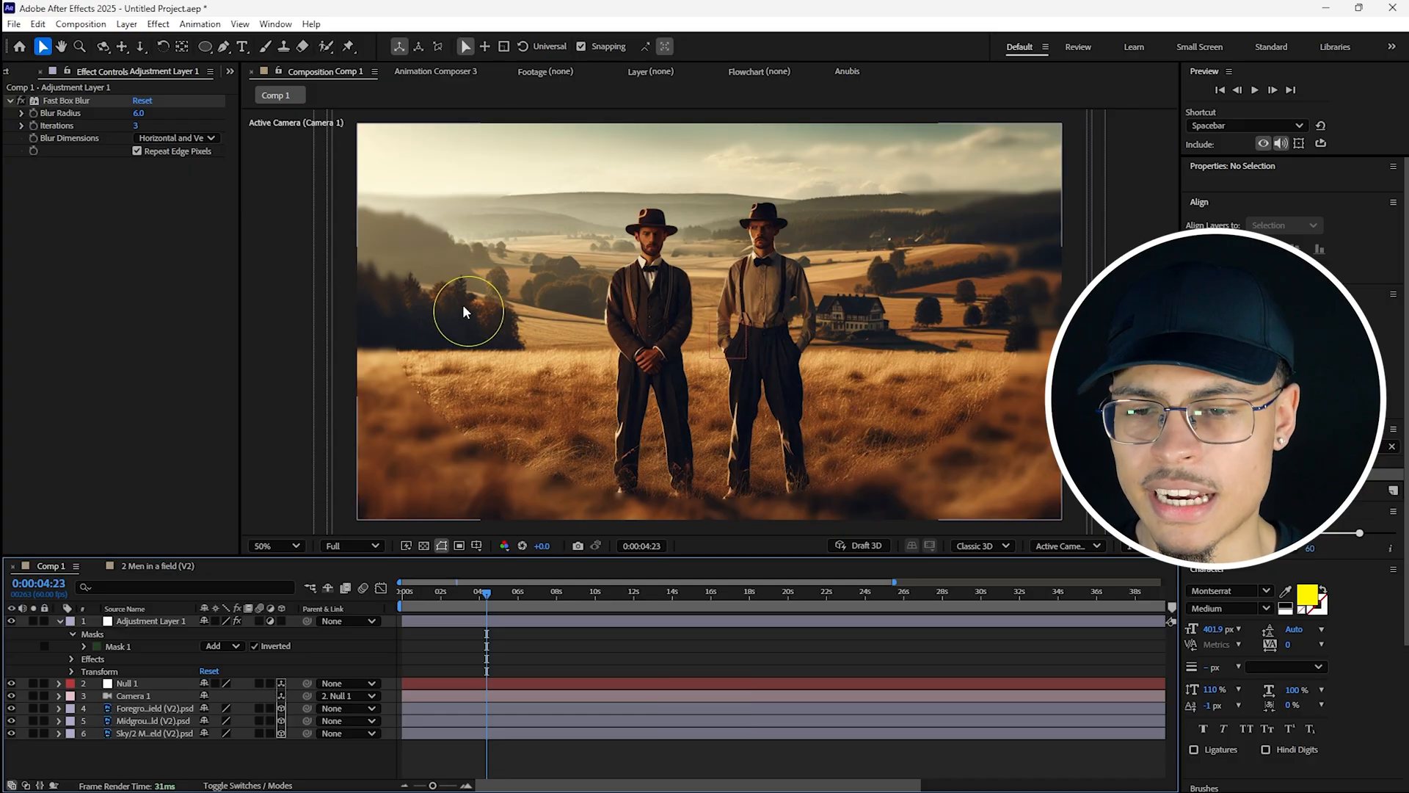
- Examine the mask's blur edge in the lower-left grass at 100% magnification, and return the viewer to 50%
{"action": "scroll", "coordinate": [447, 270], "scroll_direction": "up", "scroll_amount": 2}
{"action": "left_click_drag", "start_coordinate": [389, 457], "coordinate": [745, 226]}
{"action": "key", "text": "h"}
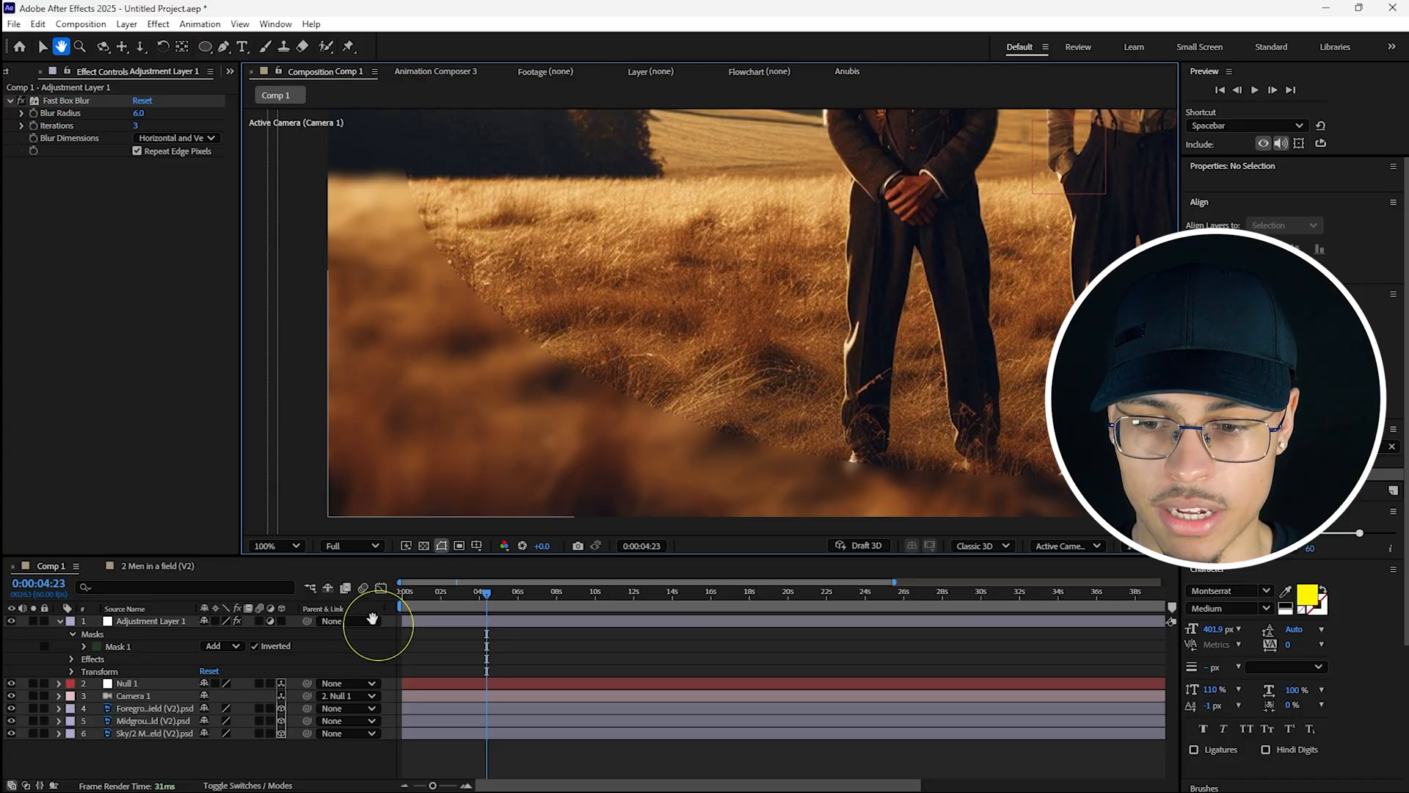
{"action": "left_click", "coordinate": [276, 545]}
{"action": "left_click", "coordinate": [284, 262]}
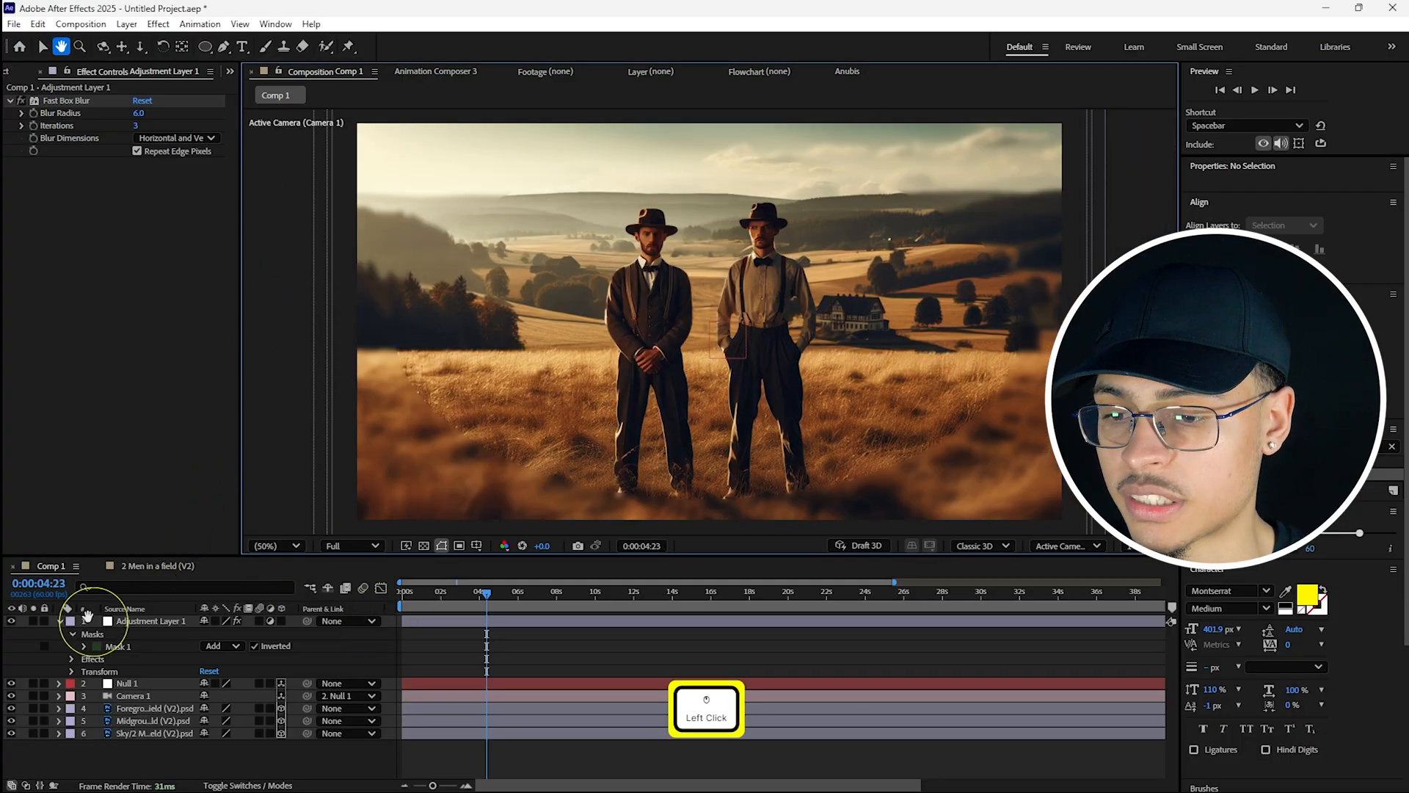
{"action": "key", "text": "v"}
- Reveal the adjustment layer's Mask 1 properties, enlarge the timeline area, and set the Mask Feather to 151 pixels
{"action": "left_click", "coordinate": [86, 649]}
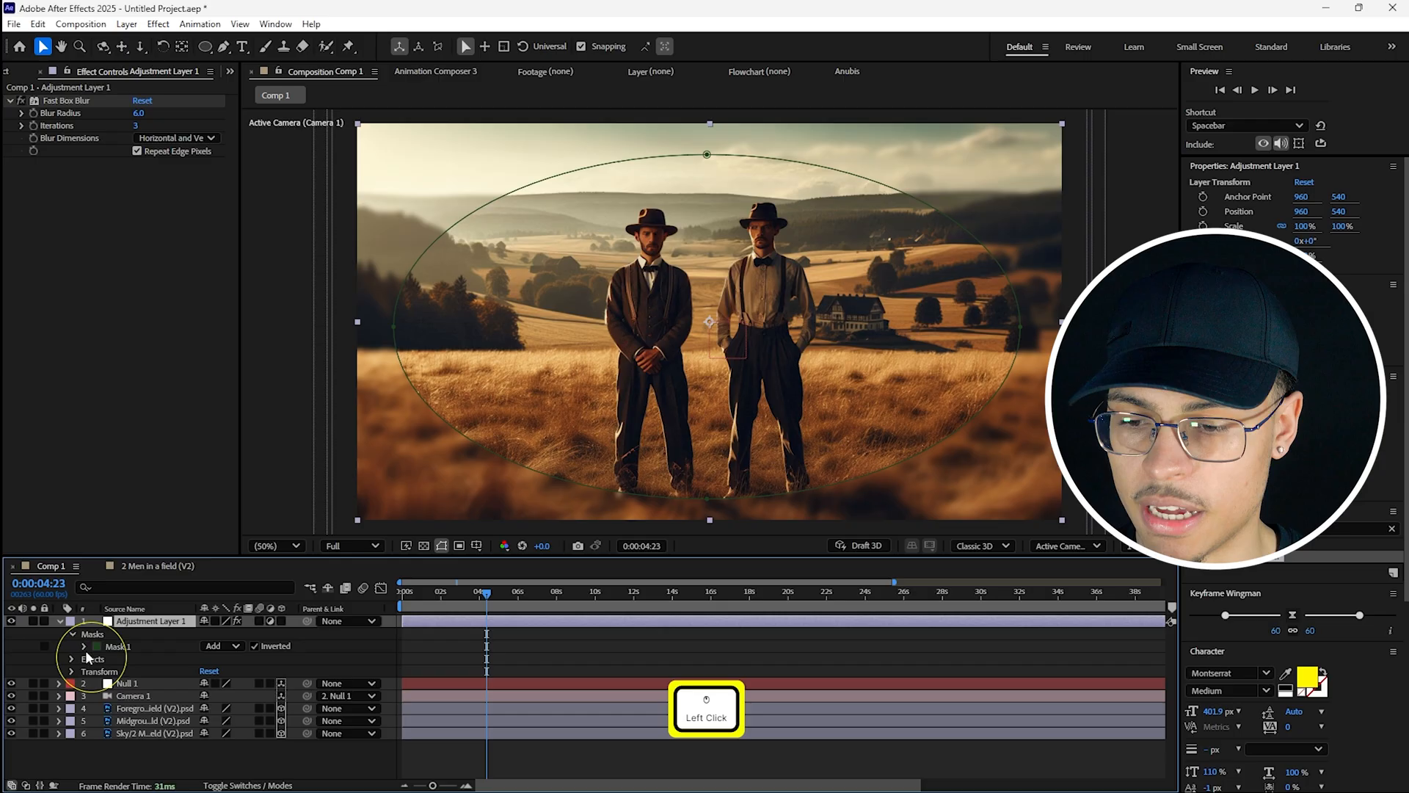
{"action": "left_click", "coordinate": [84, 647]}
{"action": "left_click_drag", "start_coordinate": [493, 555], "coordinate": [484, 493]}
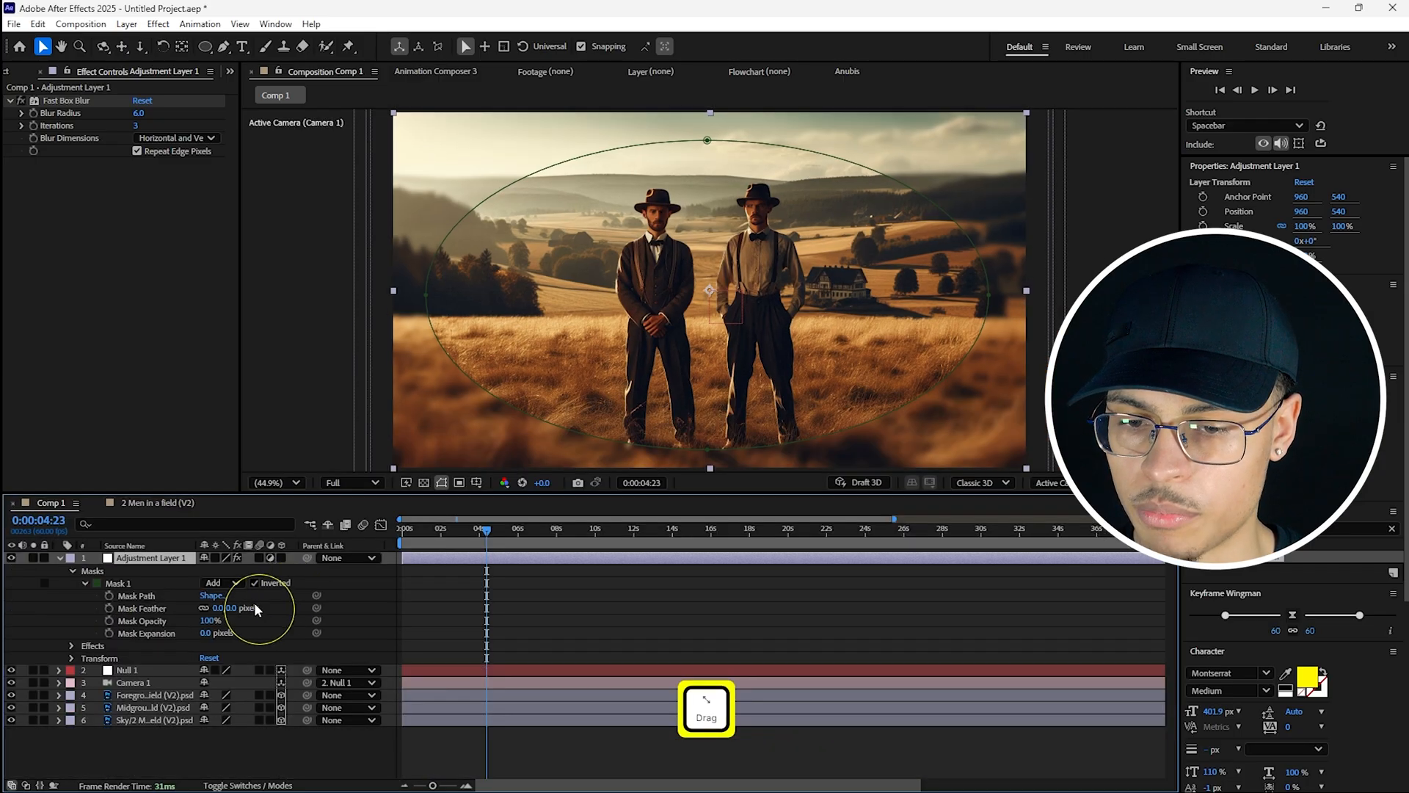
{"action": "left_click_drag", "start_coordinate": [236, 606], "coordinate": [333, 608]}
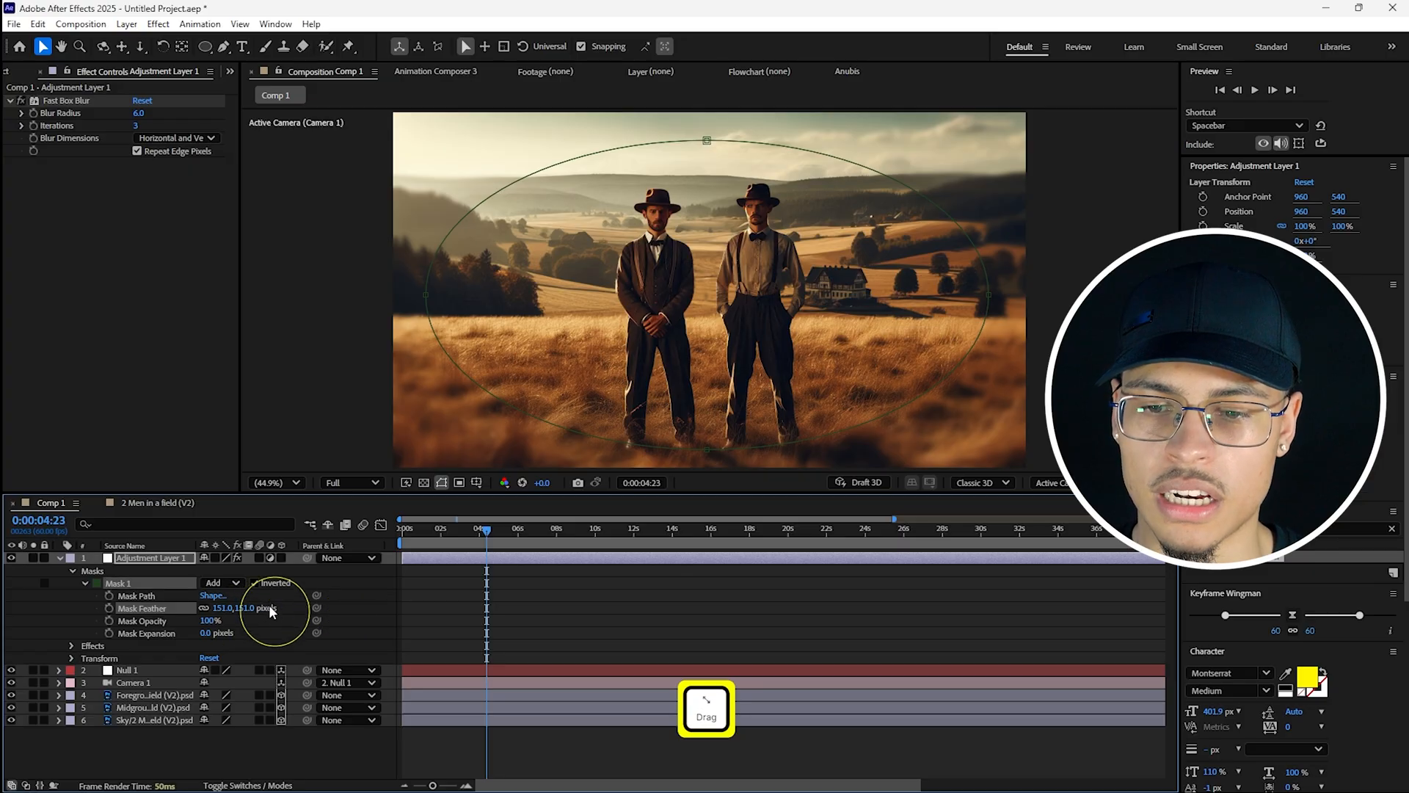
- Try exaggerated Mask Feather values of 1463 and 2546 pixels on the adjustment layer's ellipse mask
{"action": "left_click", "coordinate": [640, 584]}
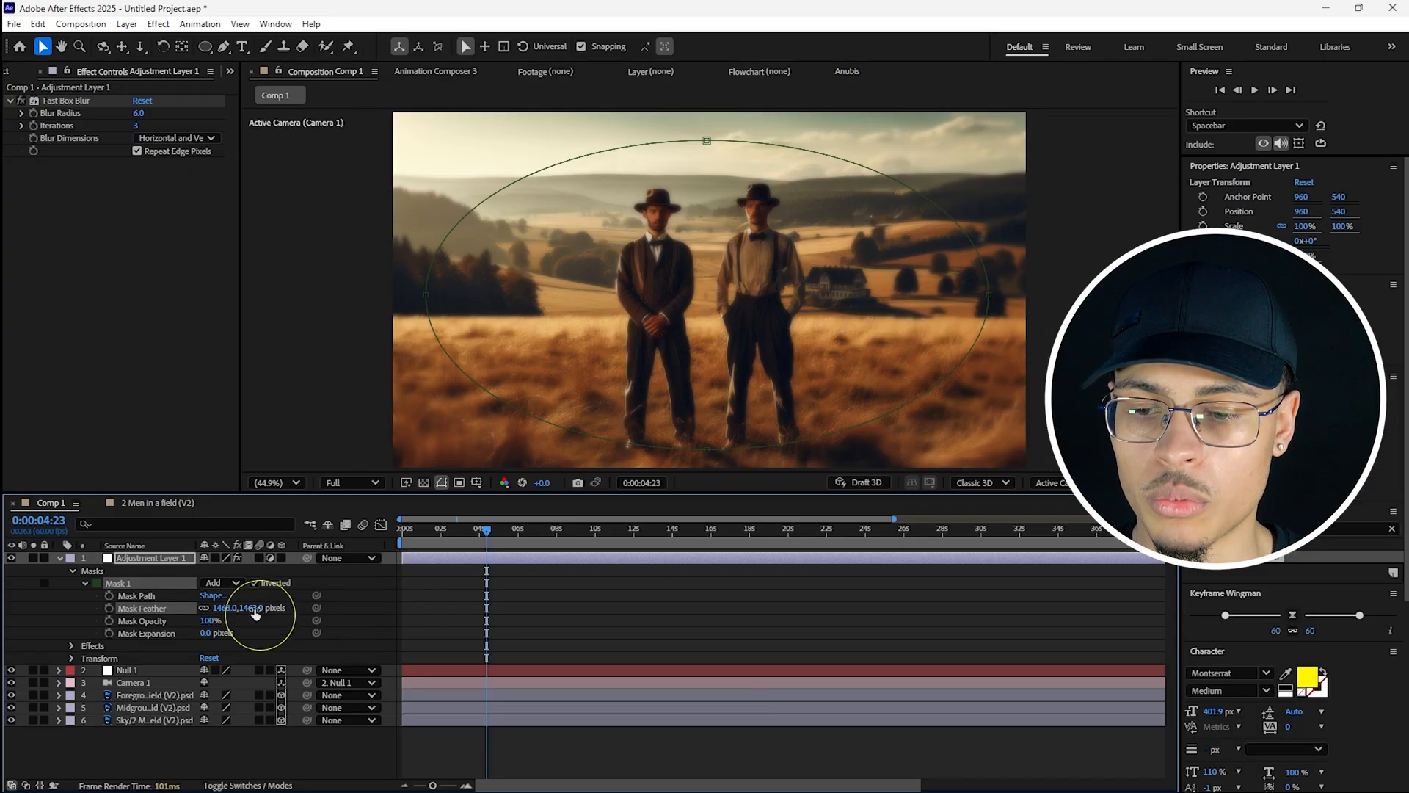
{"action": "right_click", "coordinate": [255, 613]}
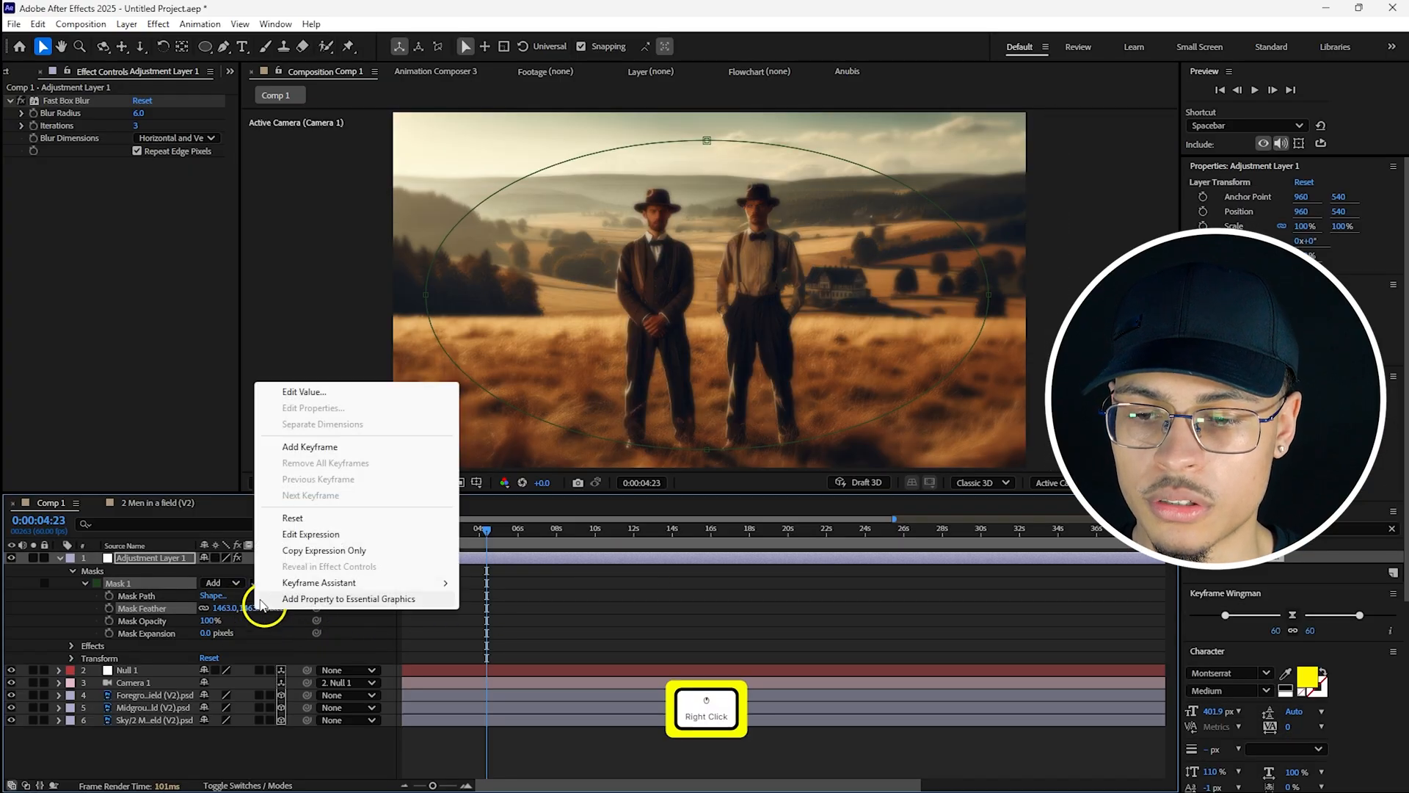
{"action": "left_click", "coordinate": [582, 620]}
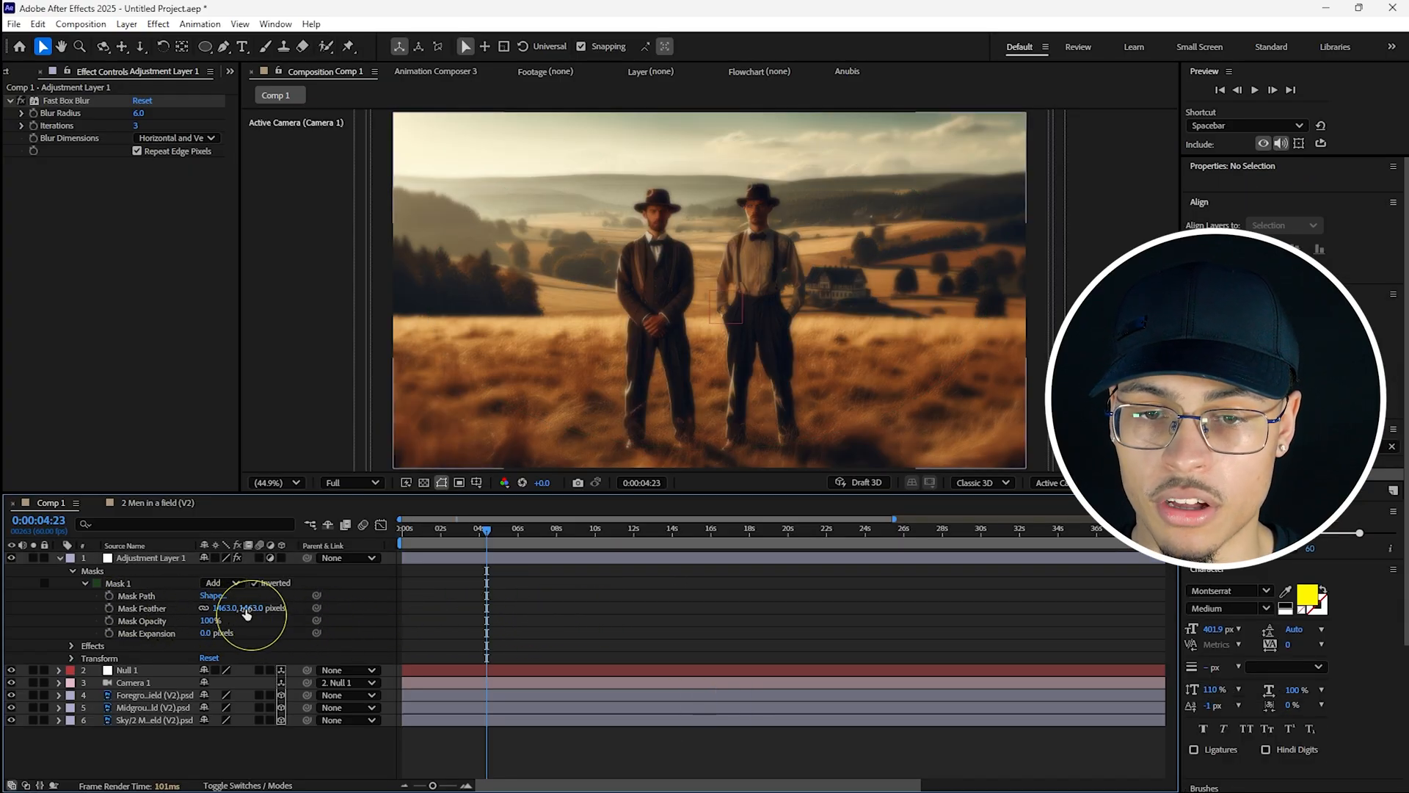
{"action": "left_click_drag", "start_coordinate": [243, 607], "coordinate": [1126, 604]}
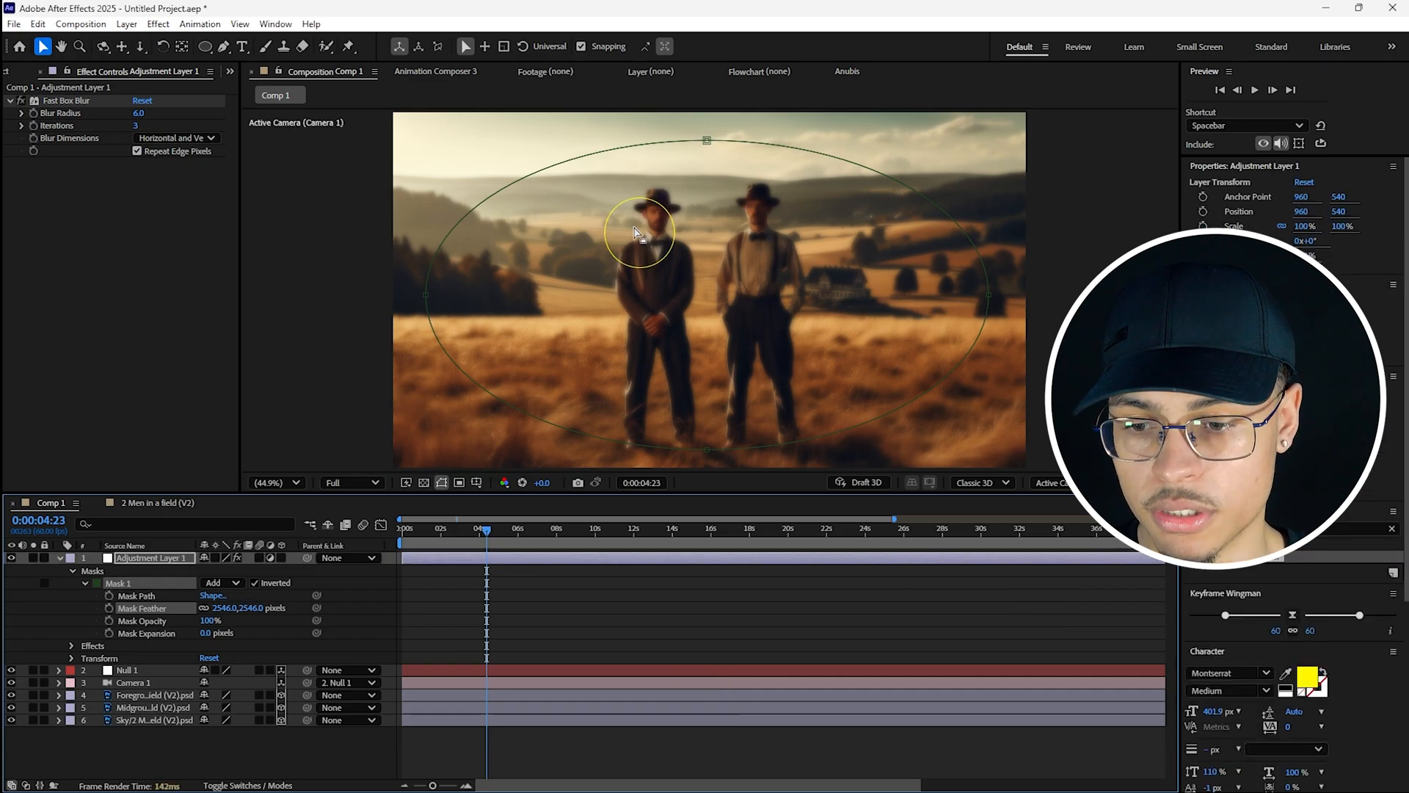
- Reset the ellipse mask's Mask Feather and set it to 158 pixels
{"action": "right_click", "coordinate": [245, 608]}
{"action": "left_click", "coordinate": [268, 515]}
{"action": "left_click_drag", "start_coordinate": [238, 607], "coordinate": [354, 607]}
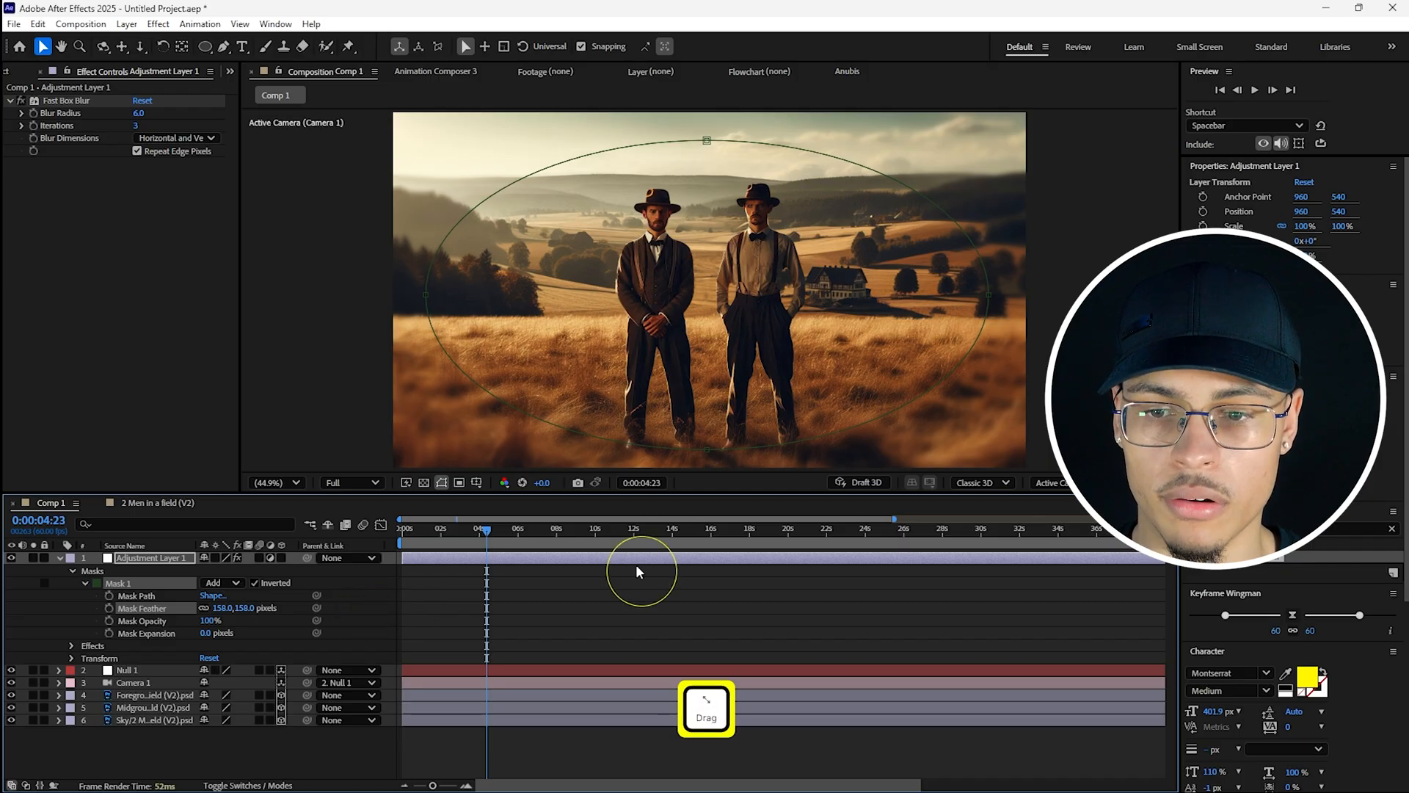
{"action": "left_click", "coordinate": [514, 593]}
- Try a different Iterations value for Fast Box Blur, and undo the change
{"action": "left_click", "coordinate": [119, 136]}
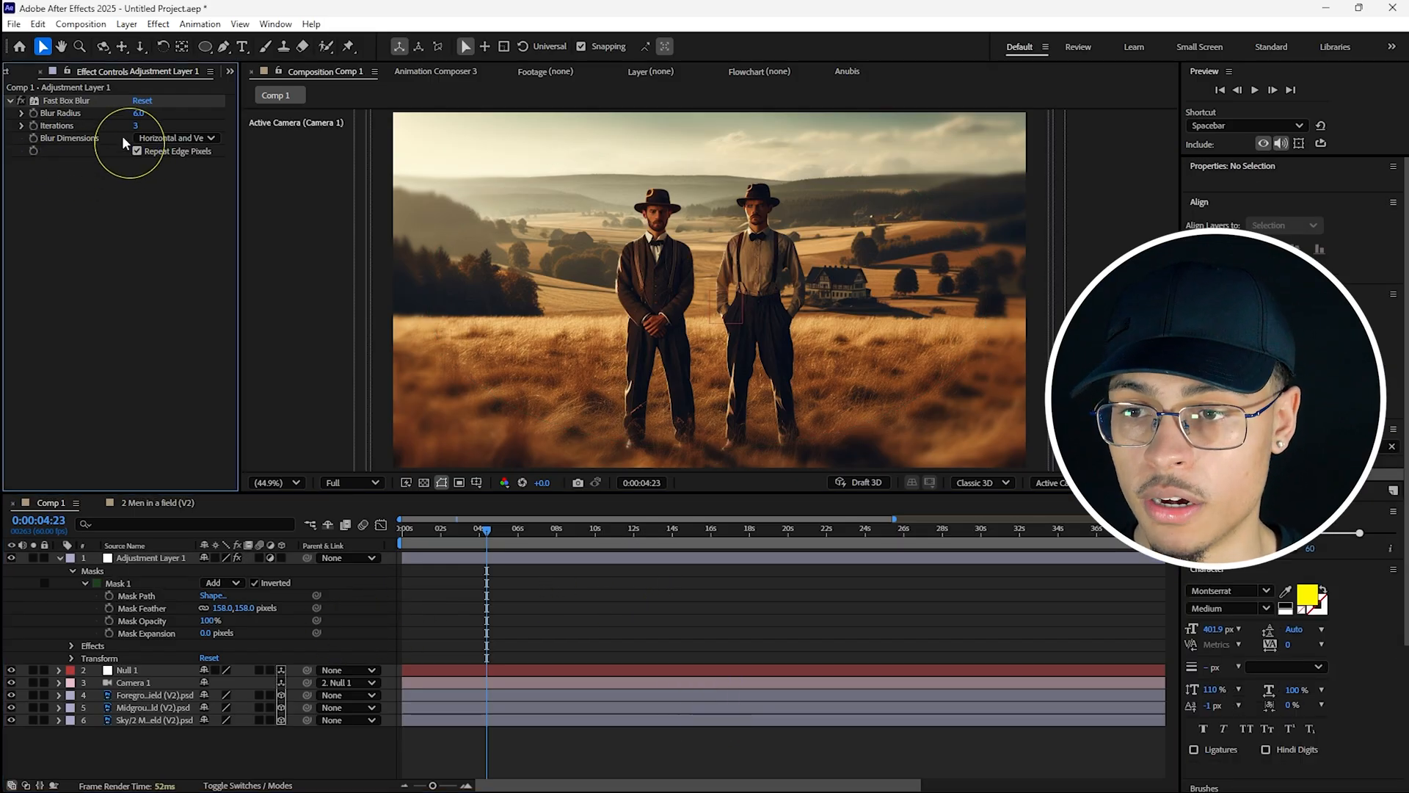
{"action": "left_click", "coordinate": [115, 134]}
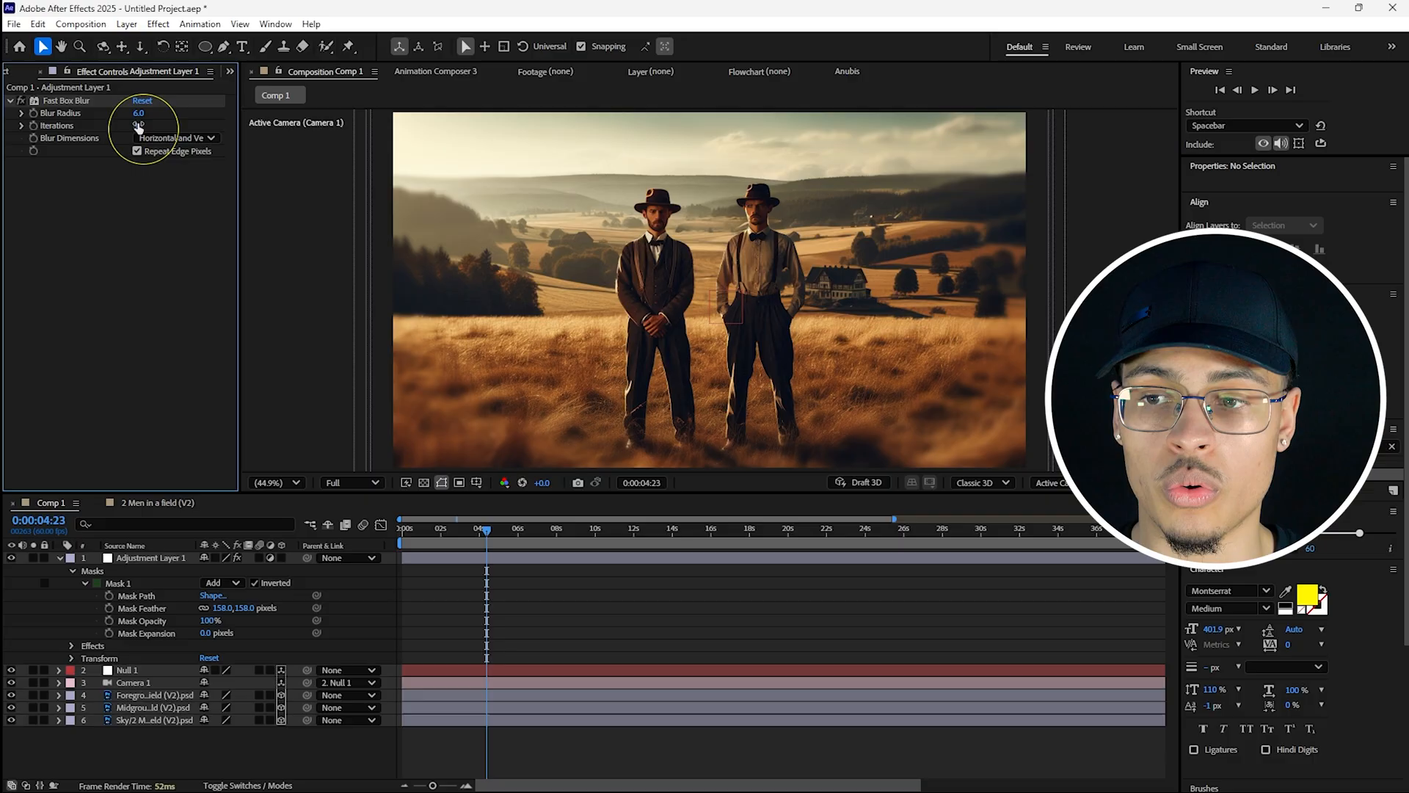
{"action": "left_click_drag", "start_coordinate": [135, 130], "coordinate": [417, 151]}
{"action": "key", "text": "ctrl+z"}
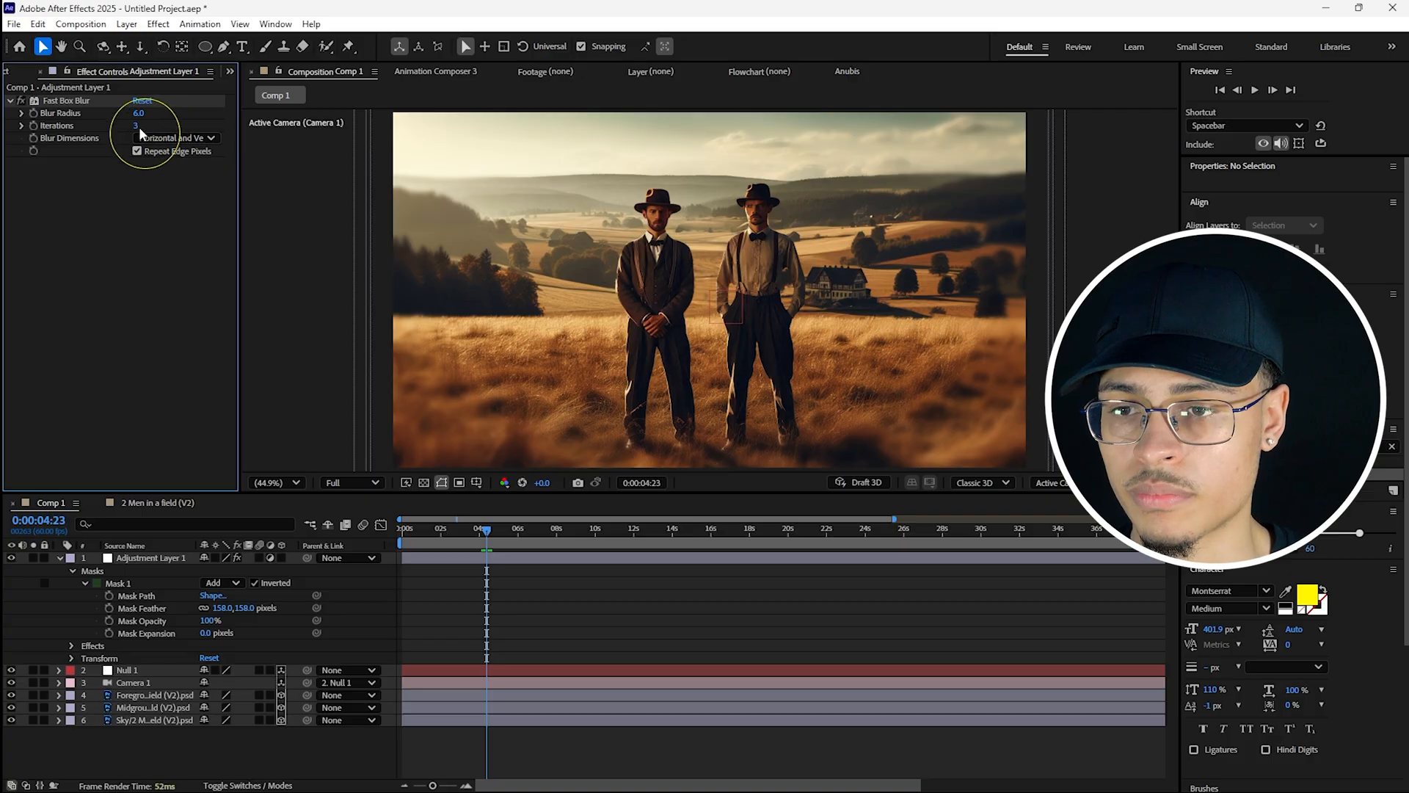
- Set the Iterations of the adjustment layer's Fast Box Blur to 1
{"action": "left_click", "coordinate": [138, 126]}
{"action": "type", "text": "1"}
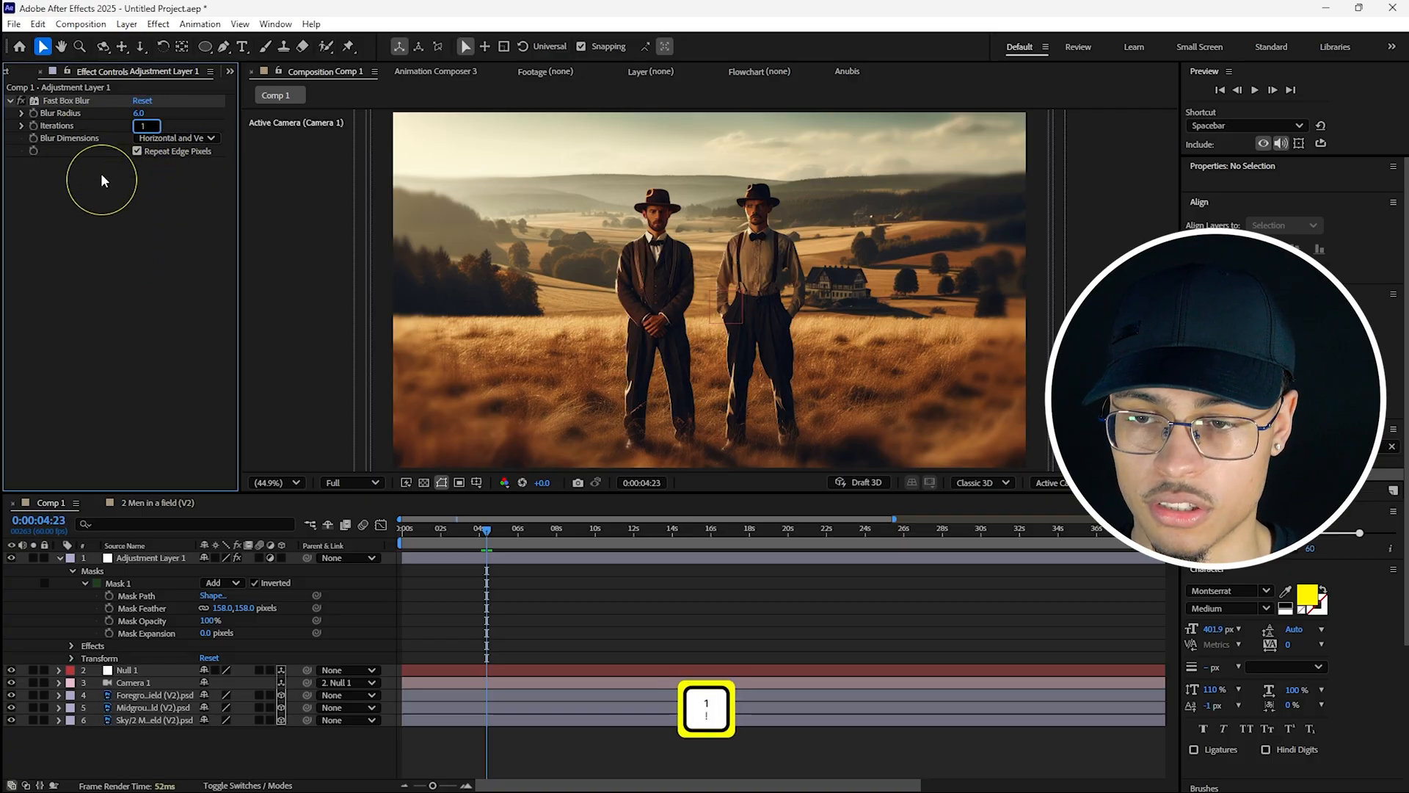
{"action": "left_click", "coordinate": [146, 271]}
{"action": "left_click", "coordinate": [742, 583]}
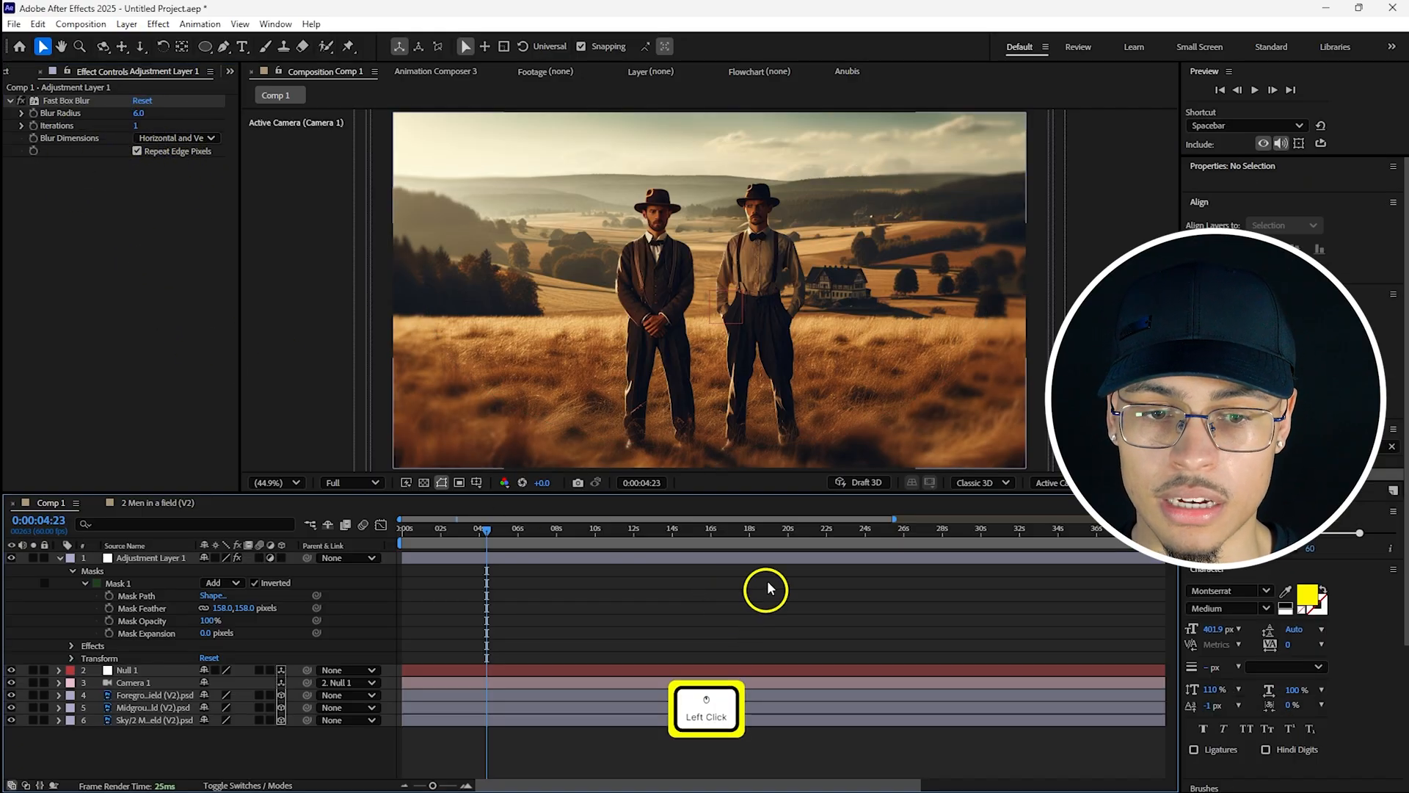
- Restrict the Fast Box Blur's Blur Dimensions to Horizontal
{"action": "left_click", "coordinate": [174, 188]}
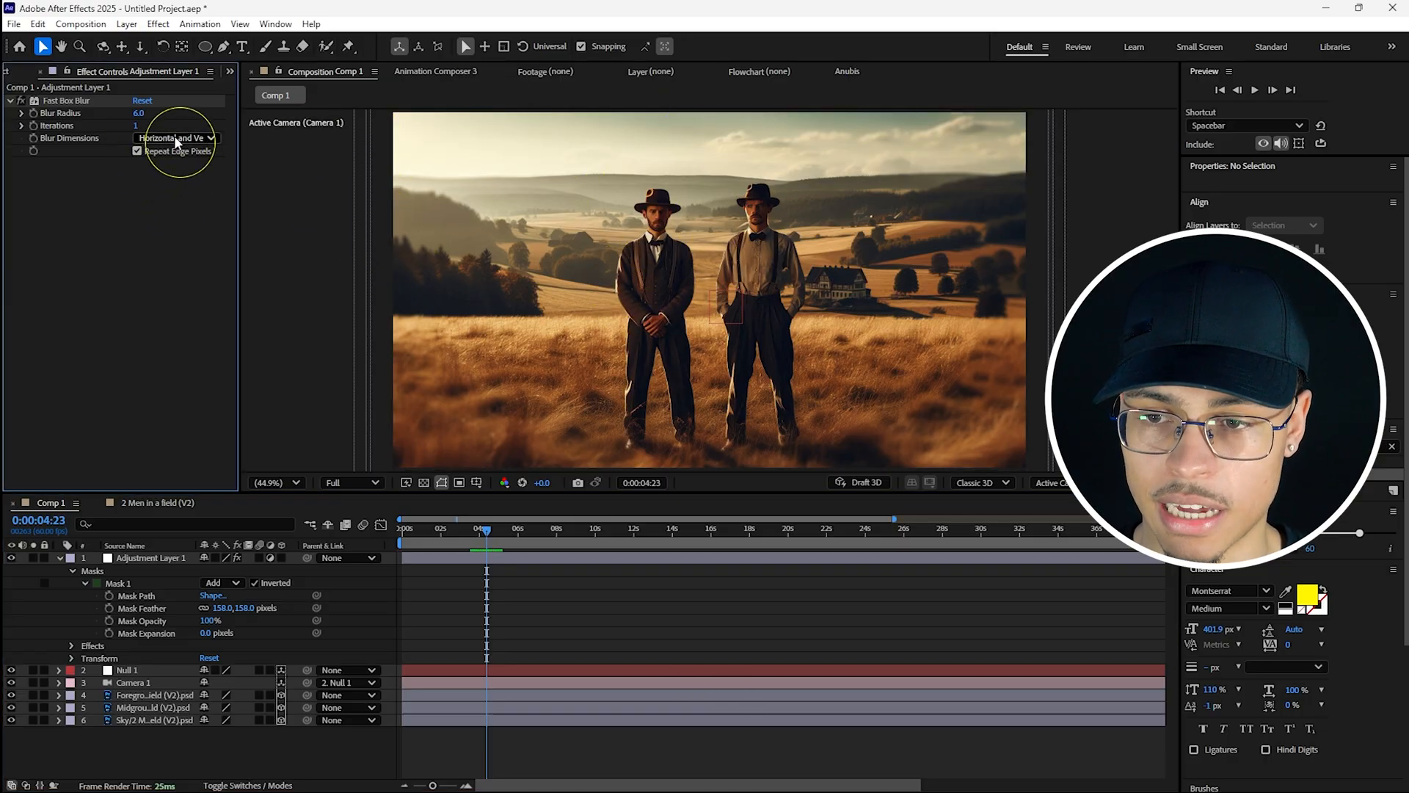
{"action": "left_click", "coordinate": [174, 137]}
{"action": "left_click", "coordinate": [213, 168]}
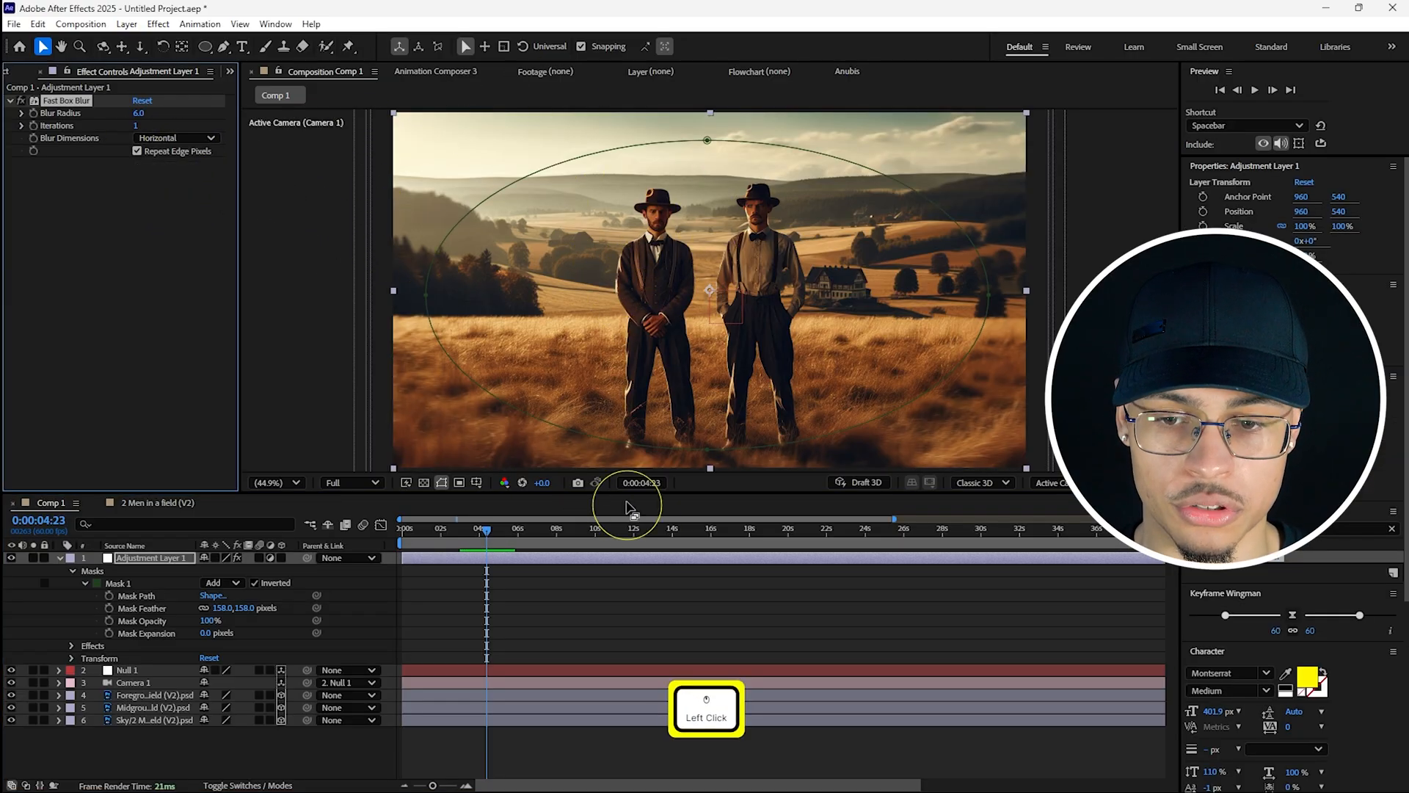
{"action": "left_click", "coordinate": [683, 602]}
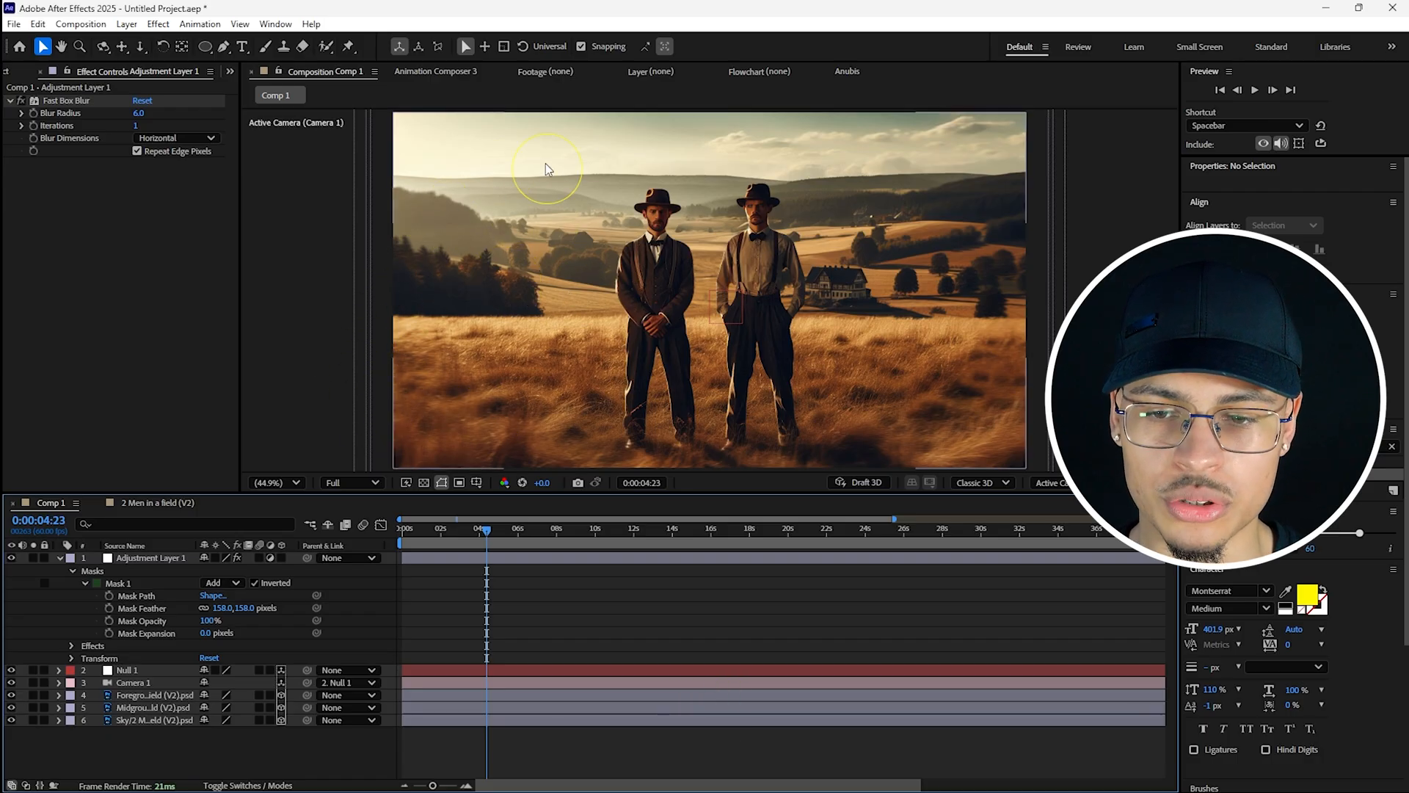
- Try a Mask Feather of 196 pixels with a Blur Radius of 4, and undo both changes
{"action": "left_click_drag", "start_coordinate": [245, 607], "coordinate": [259, 609]}
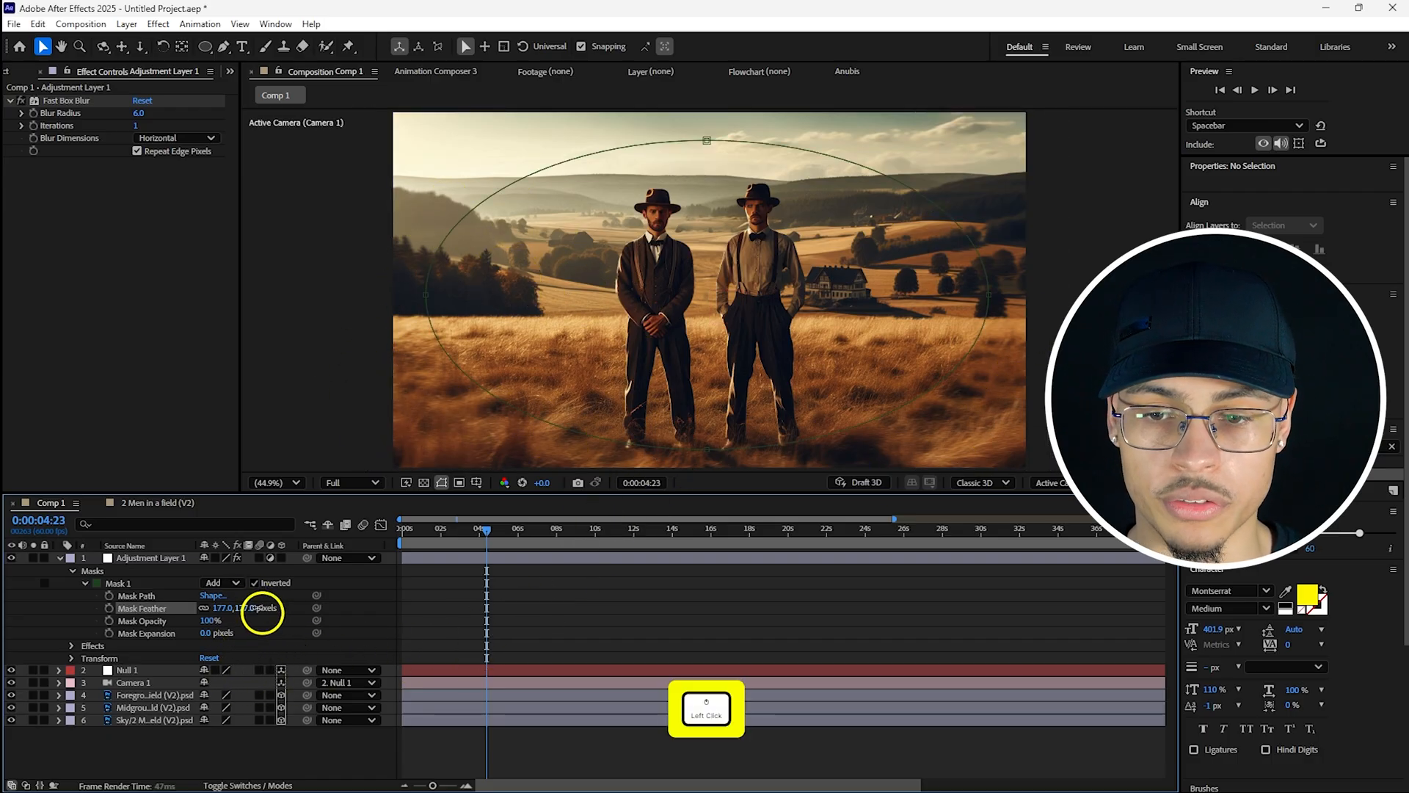
{"action": "left_click", "coordinate": [139, 113]}
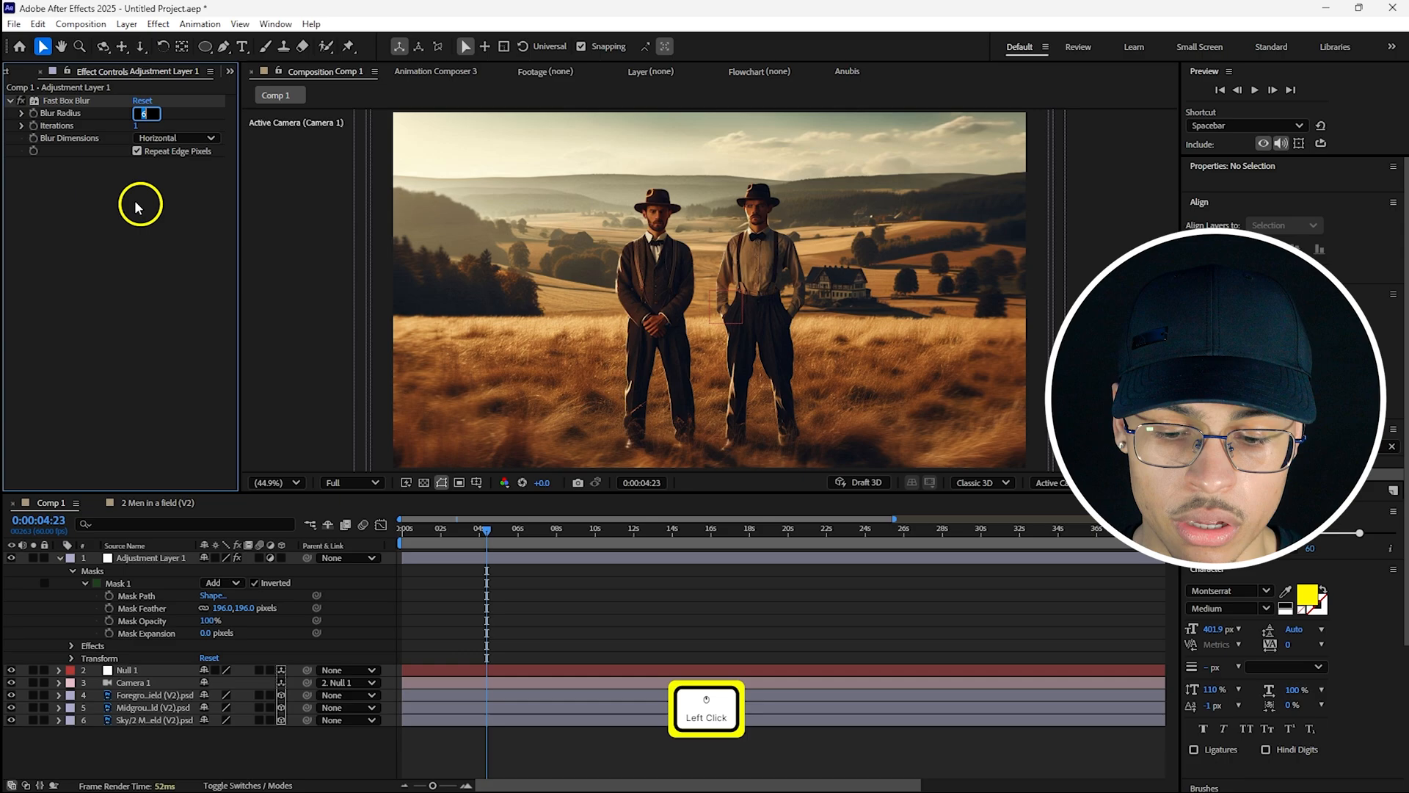
{"action": "type", "text": "4"}
{"action": "key", "text": "Return"}
{"action": "left_click", "coordinate": [852, 584]}
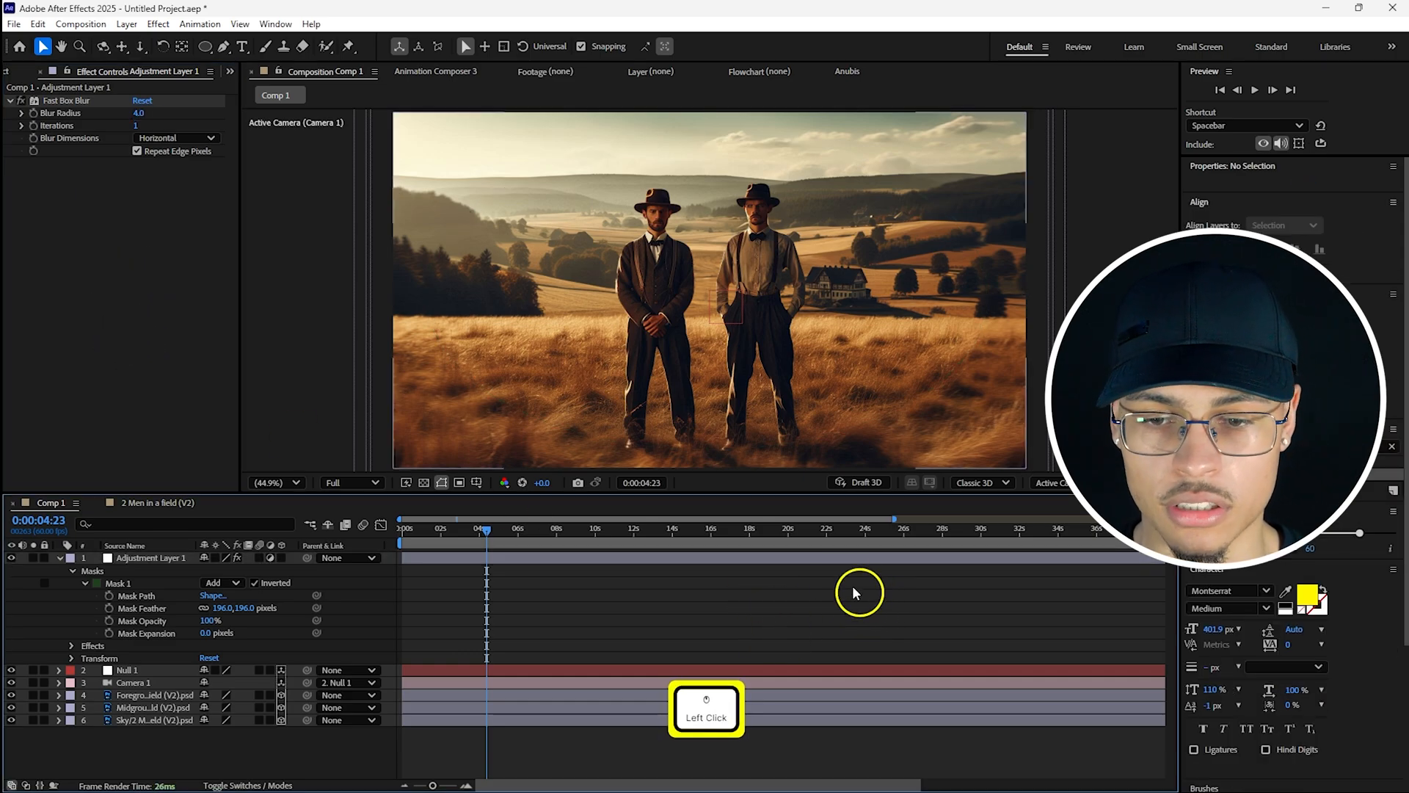
{"action": "key", "text": "ctrl+z"}
{"action": "key", "text": "ctrl+z"}
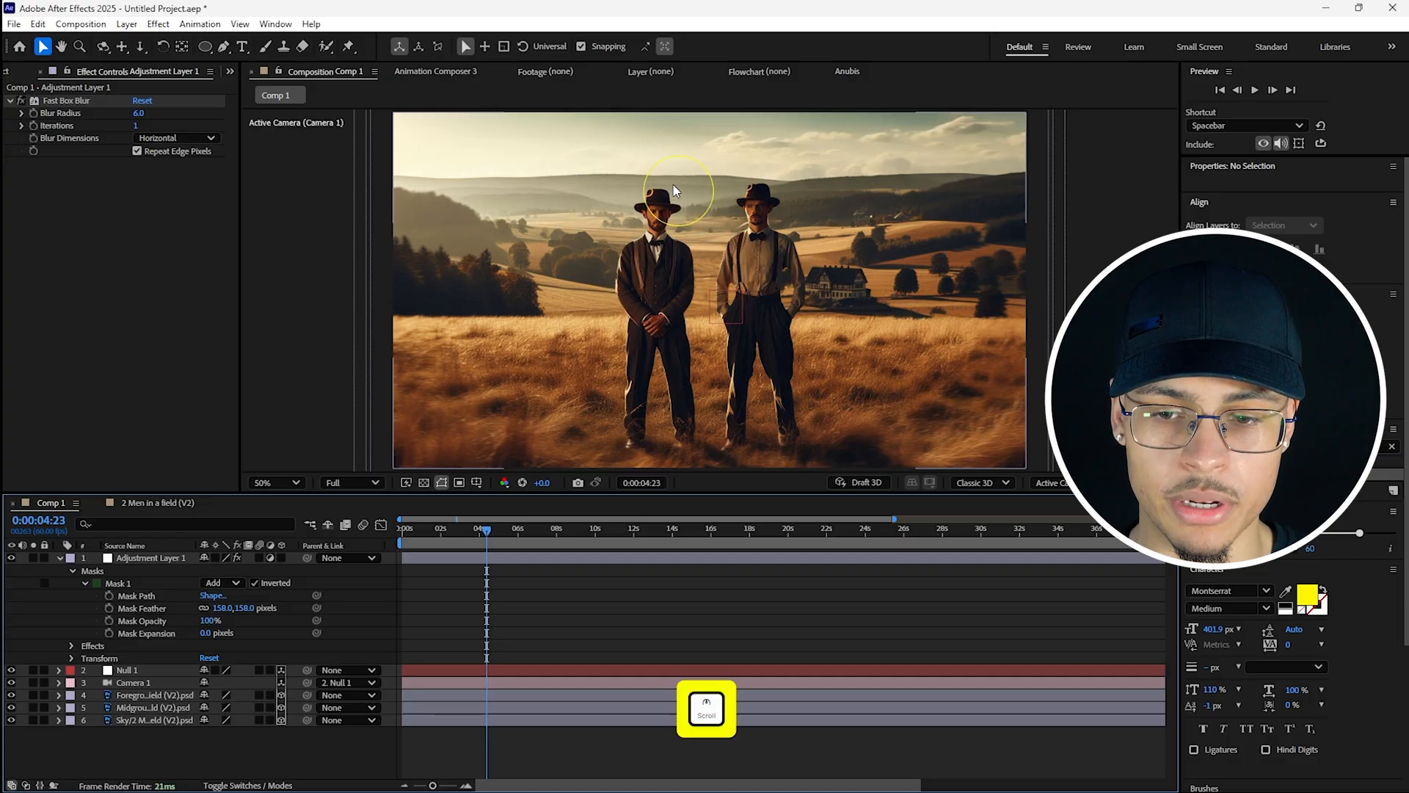
- Fit the composition in the viewer and compare the frame edges with Fast Box Blur switched off and on
{"action": "scroll", "coordinate": [672, 183], "scroll_direction": "up", "scroll_amount": 1}
{"action": "scroll", "coordinate": [857, 382], "scroll_direction": "down", "scroll_amount": 2}
{"action": "scroll", "coordinate": [853, 411], "scroll_direction": "up", "scroll_amount": 2}
{"action": "scroll", "coordinate": [853, 412], "scroll_direction": "down", "scroll_amount": 2}
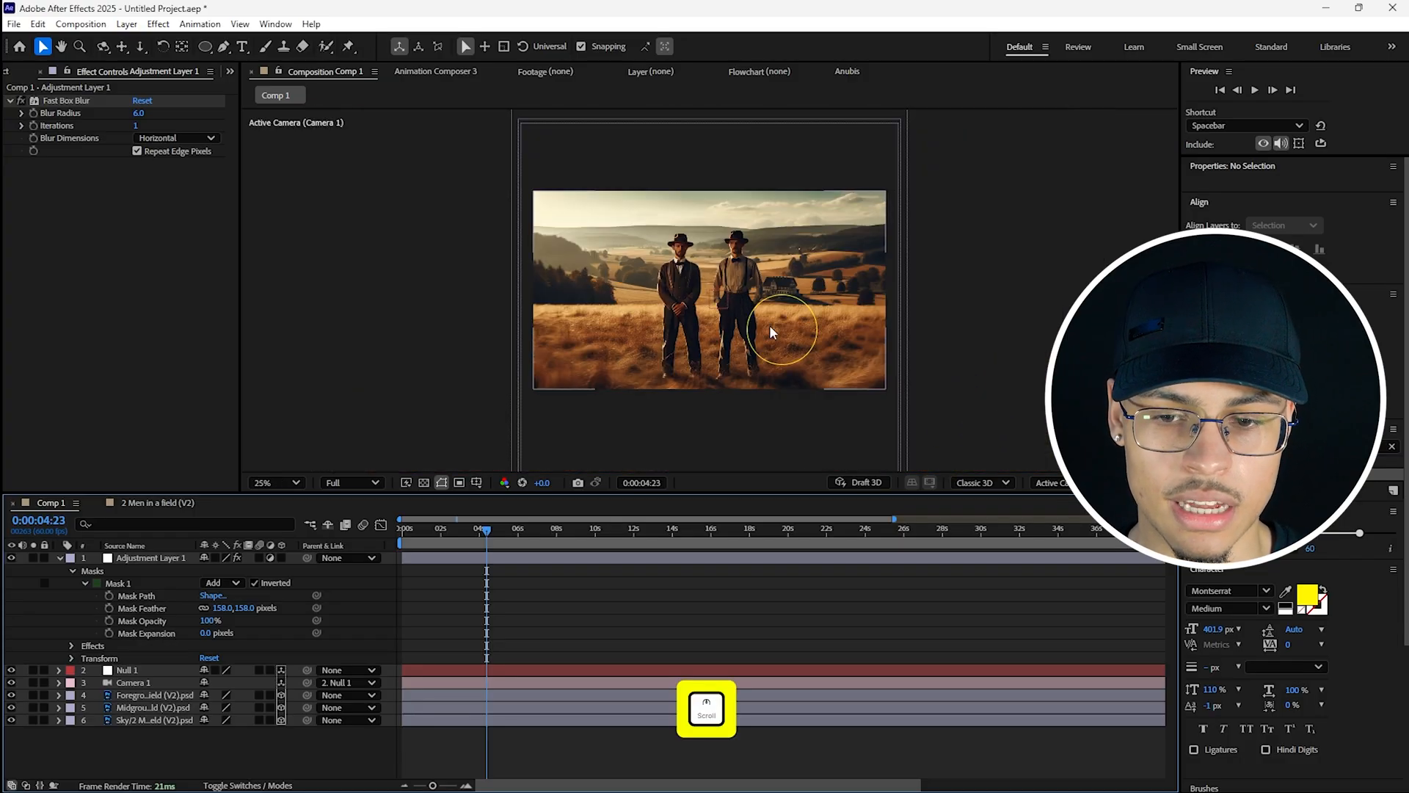
{"action": "left_click", "coordinate": [261, 483]}
{"action": "left_click", "coordinate": [289, 508]}
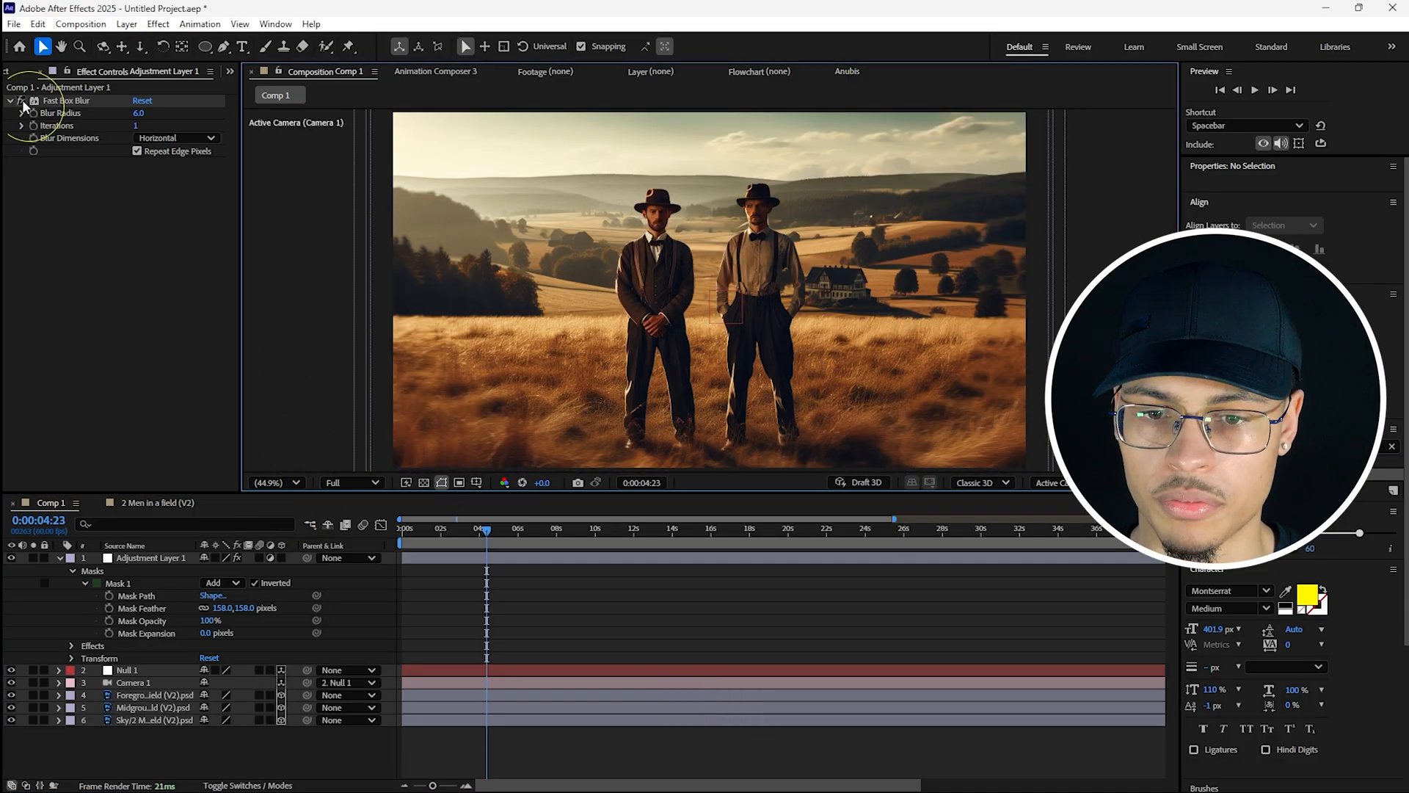
{"action": "left_click", "coordinate": [21, 102]}
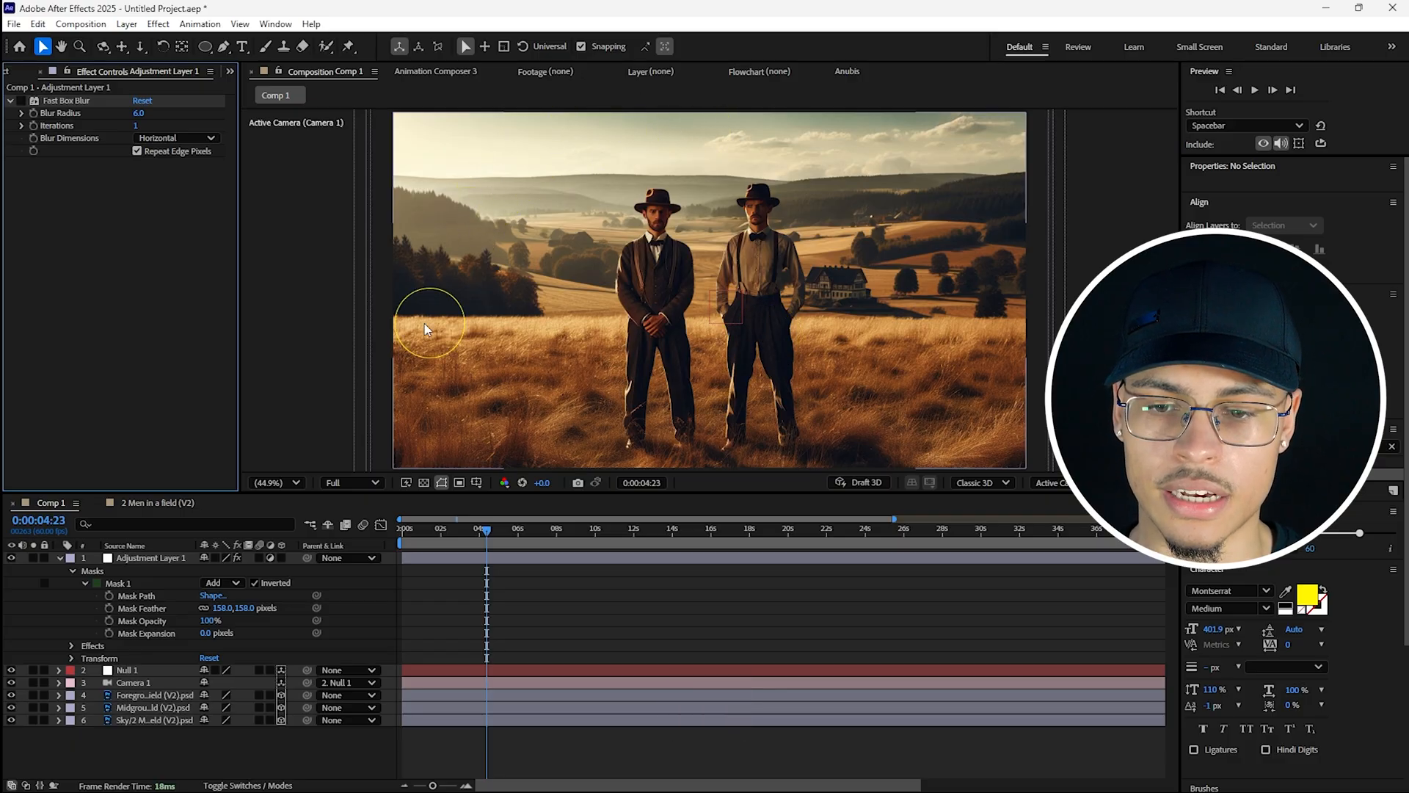
- Apply the CC Vignette effect to the adjustment layer with Amount 72 and Angle of View 50
{"action": "left_click", "coordinate": [1193, 446]}
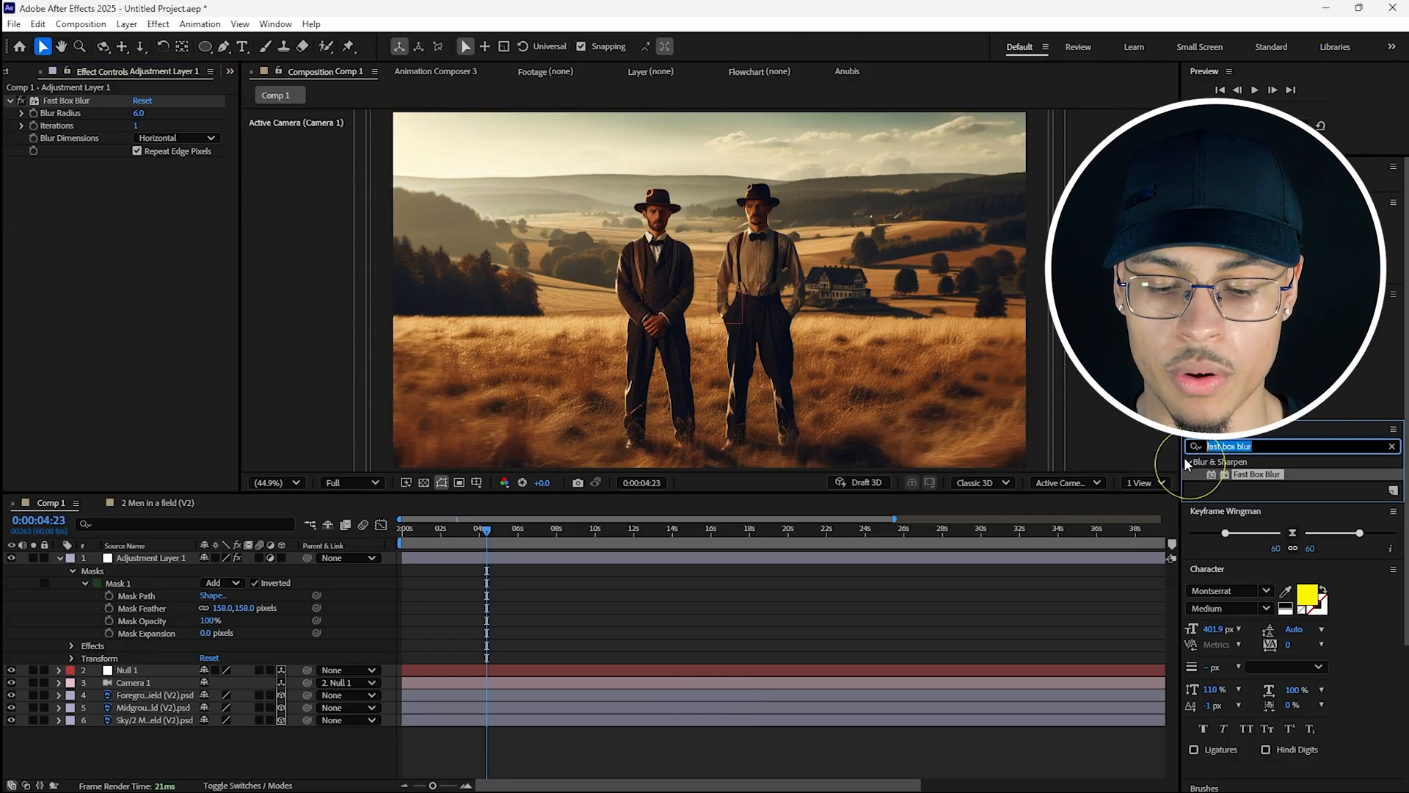
{"action": "type", "text": "vign"}
{"action": "double_click", "coordinate": [1241, 524]}
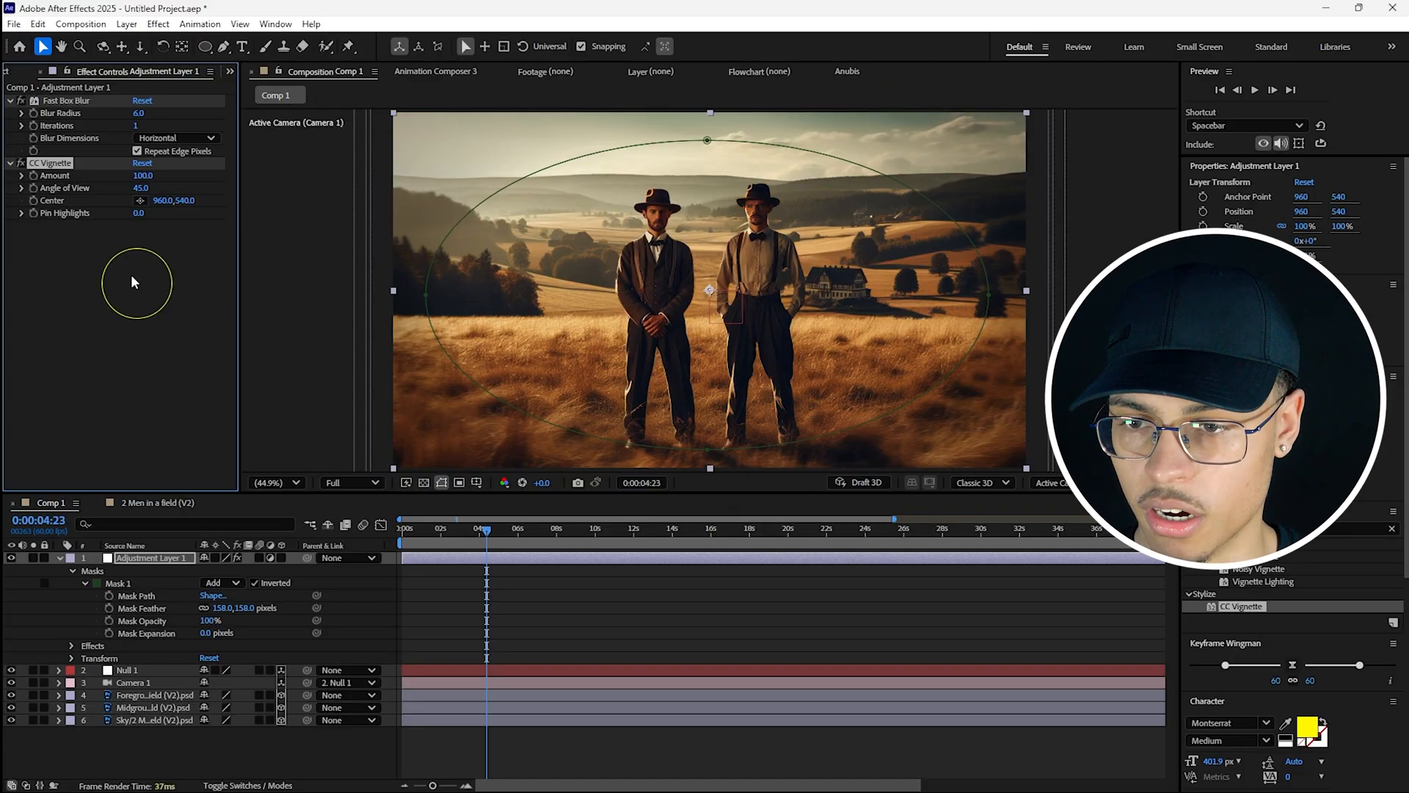
{"action": "left_click", "coordinate": [903, 551]}
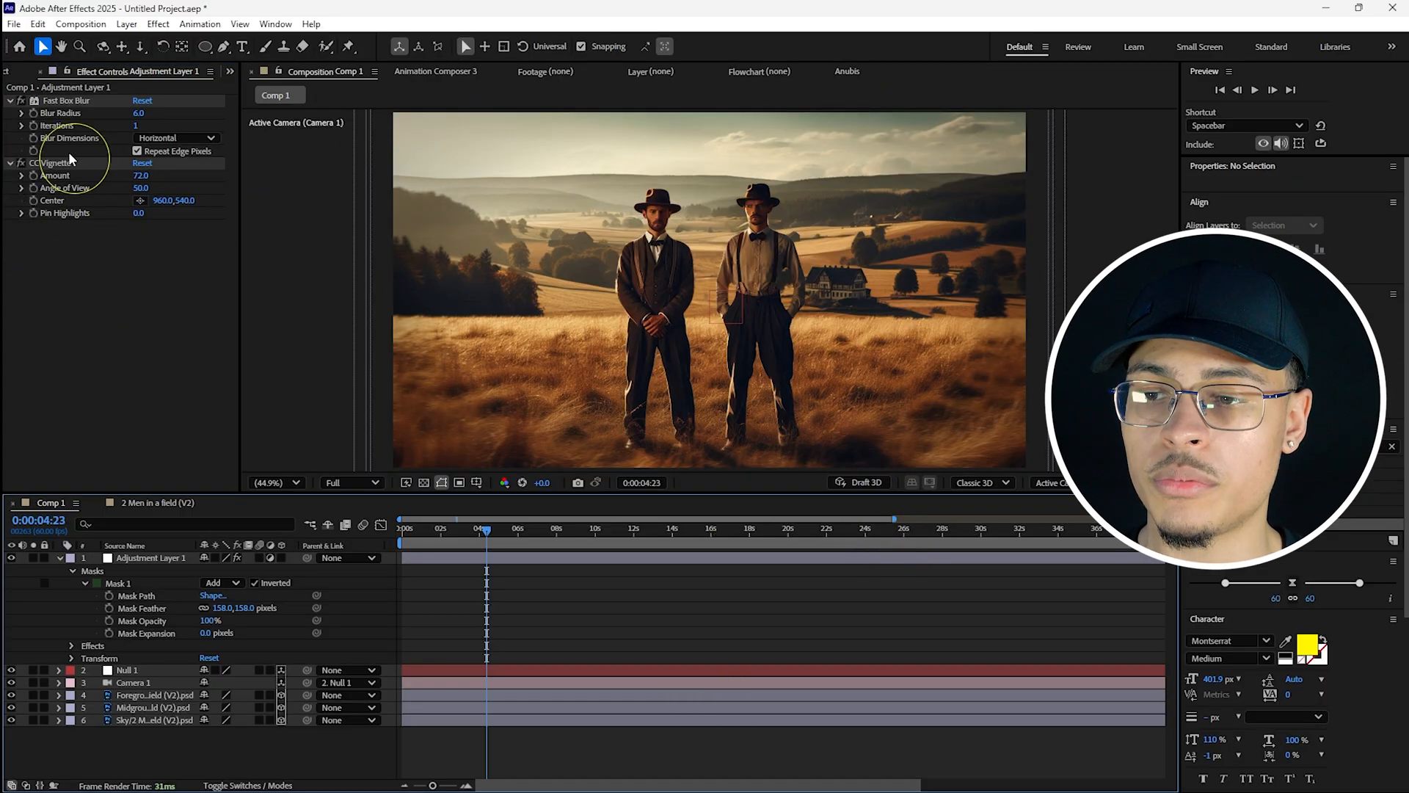
- Compare the frame with the adjustment layer's blur and vignette hidden and shown, ending with the viewer at 50%
{"action": "left_click", "coordinate": [51, 168]}
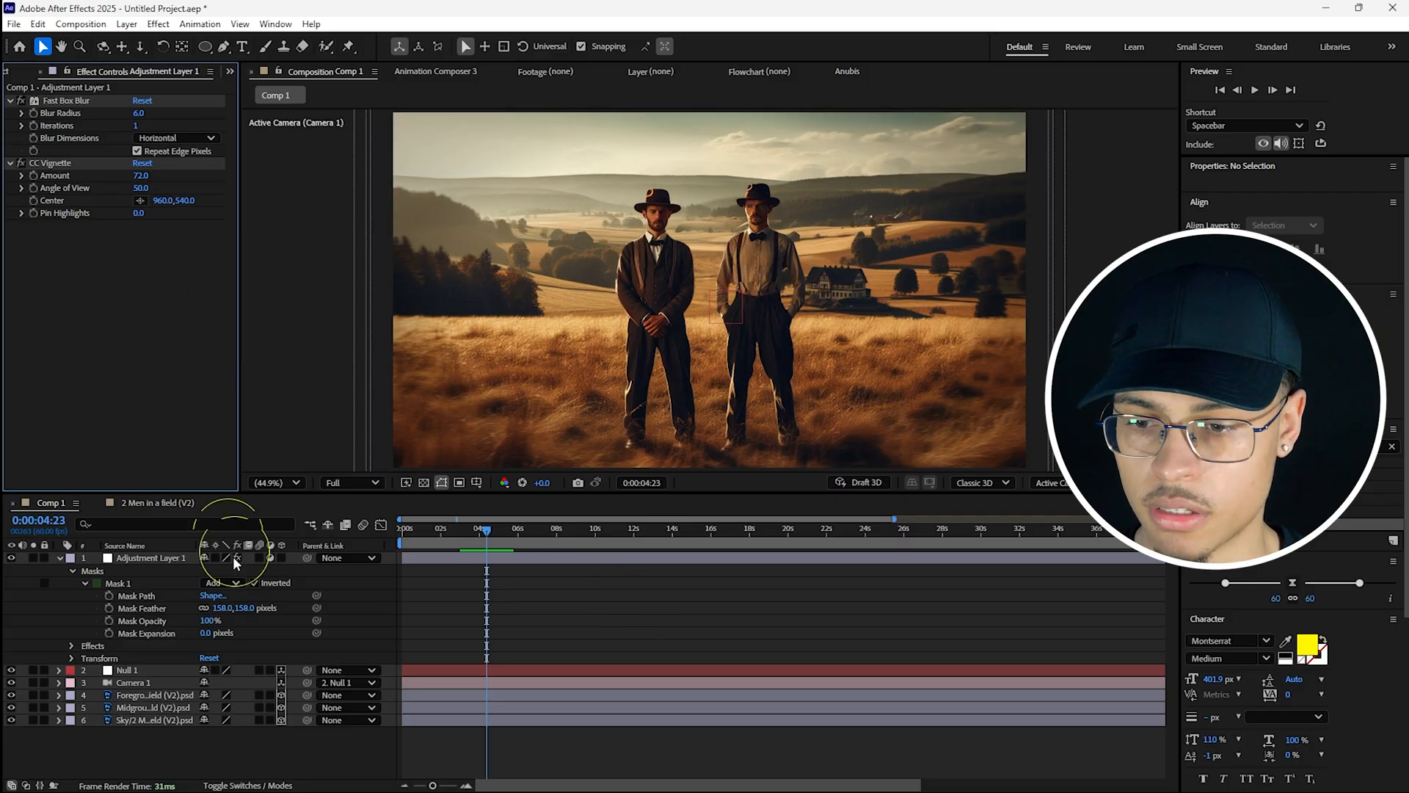
{"action": "left_click", "coordinate": [529, 556]}
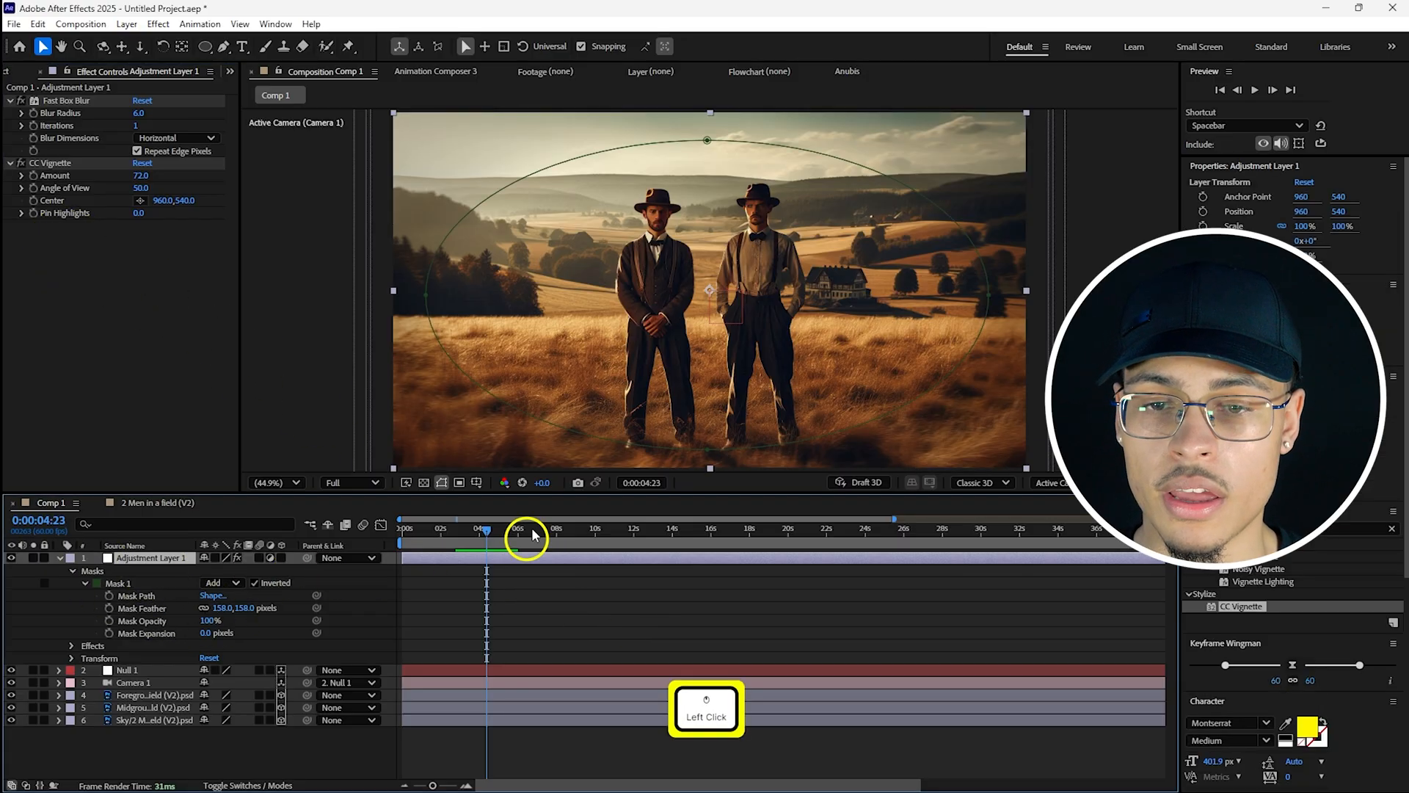
{"action": "left_click", "coordinate": [586, 611]}
{"action": "left_click", "coordinate": [11, 559]}
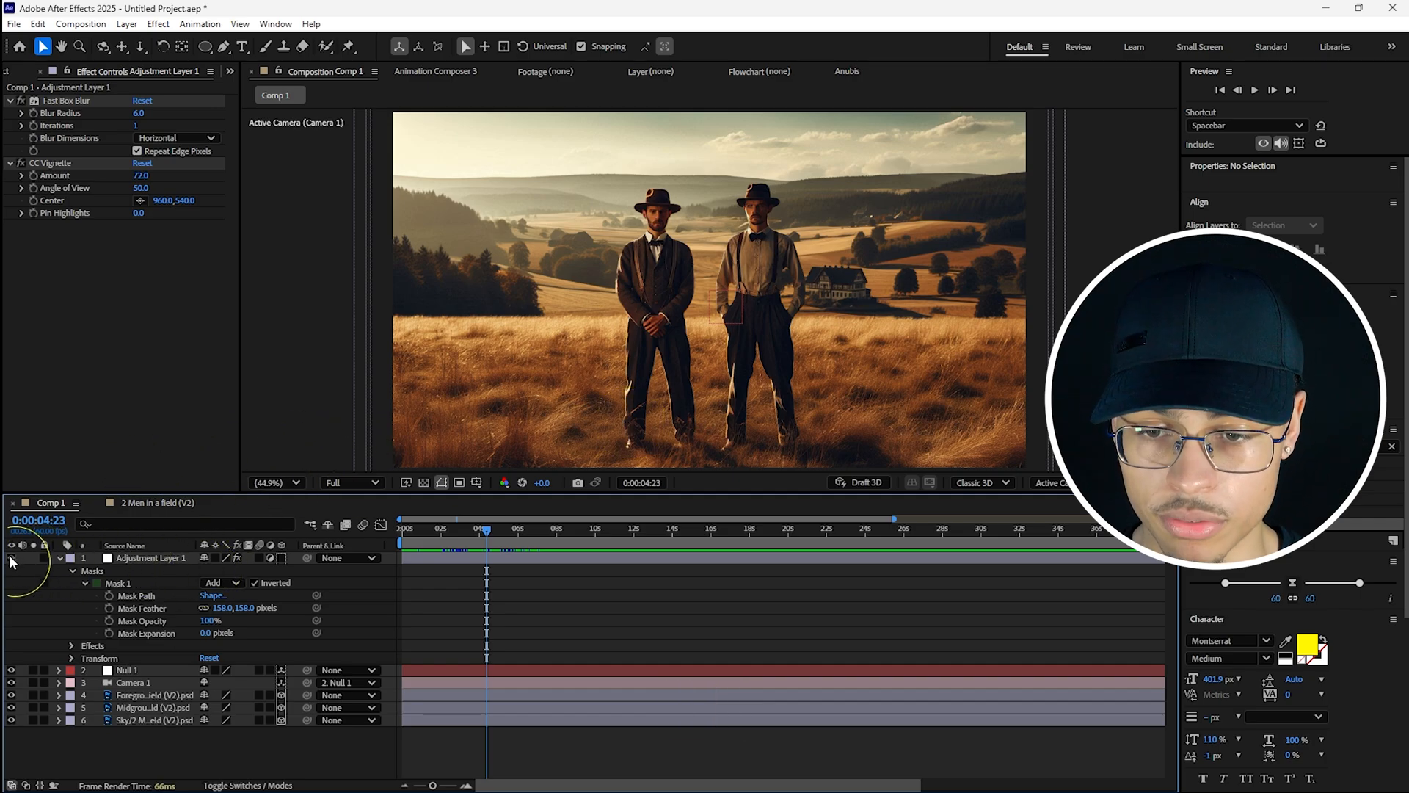
{"action": "left_click", "coordinate": [11, 559]}
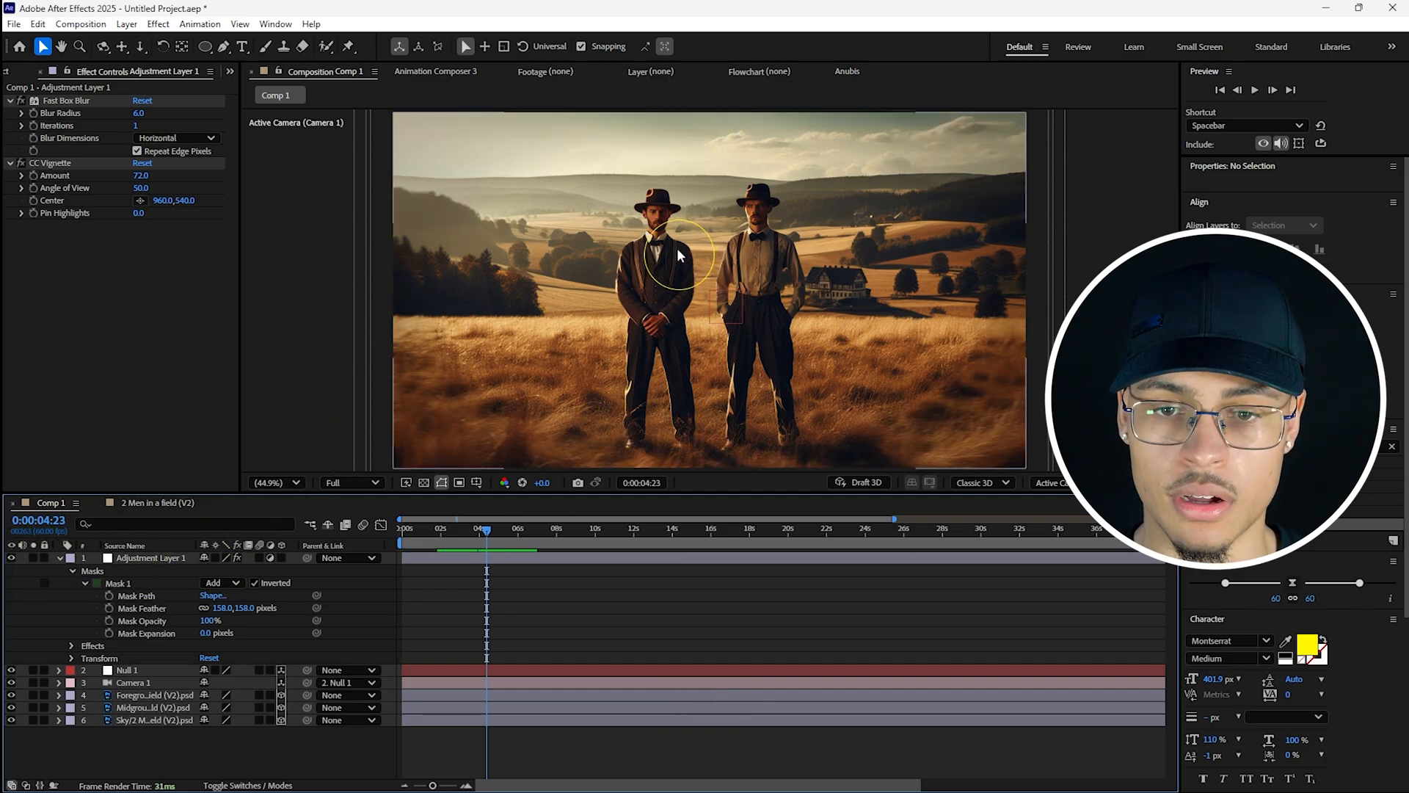
{"action": "scroll", "coordinate": [695, 205], "scroll_direction": "up", "scroll_amount": 3}
{"action": "scroll", "coordinate": [698, 201], "scroll_direction": "down", "scroll_amount": 2}
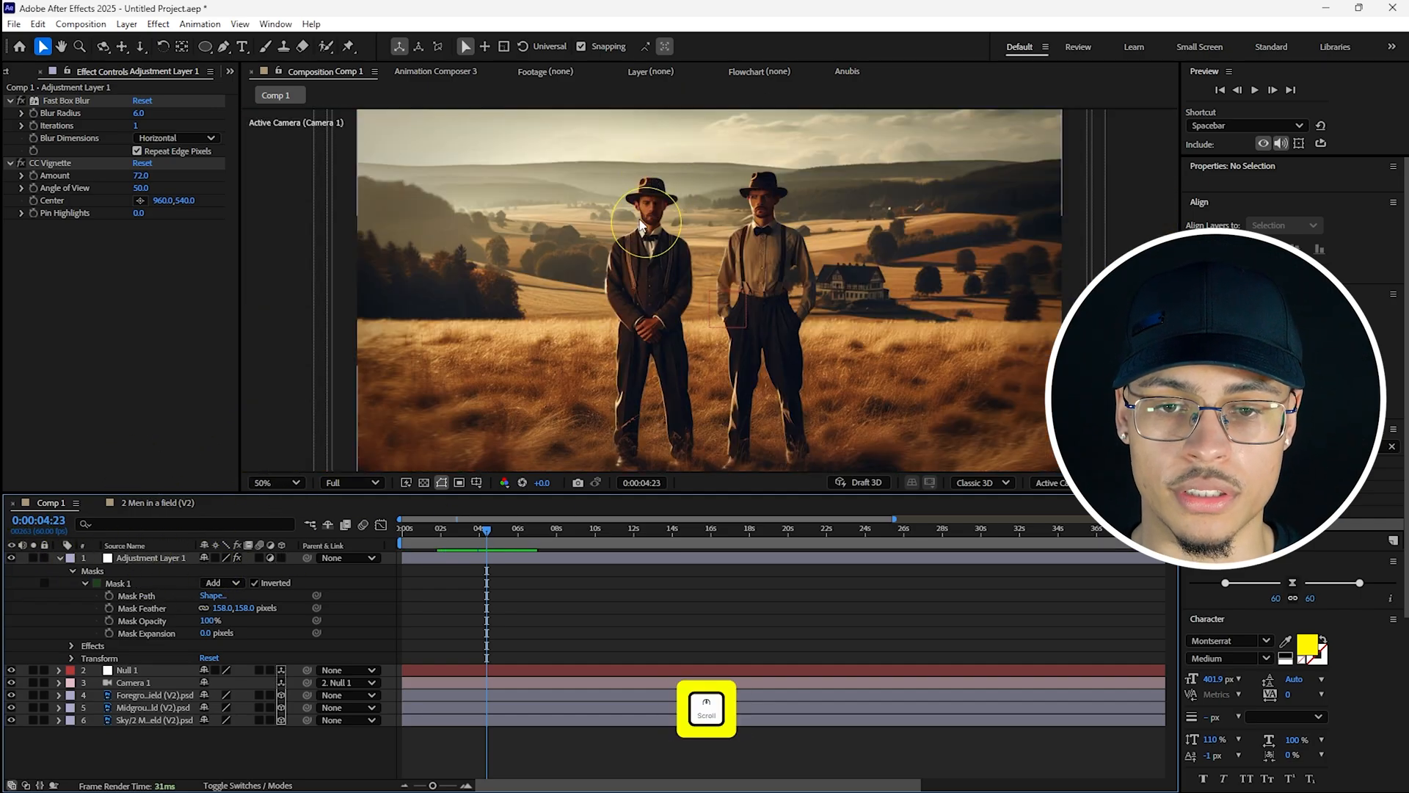
- Play the animation from the start with the adjustment layer shown, and again with it hidden for comparison
{"action": "key", "text": "space"}
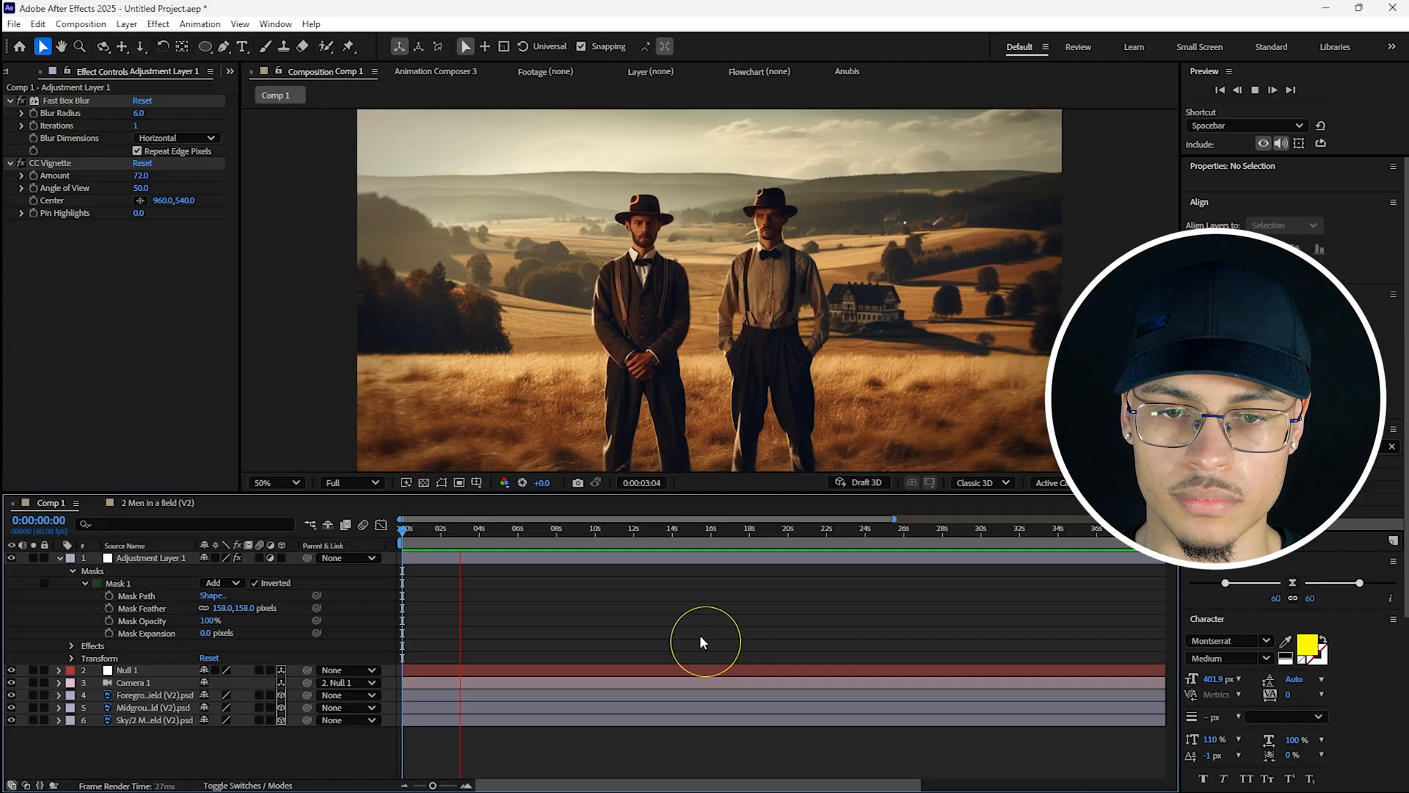
{"action": "key", "text": "space"}
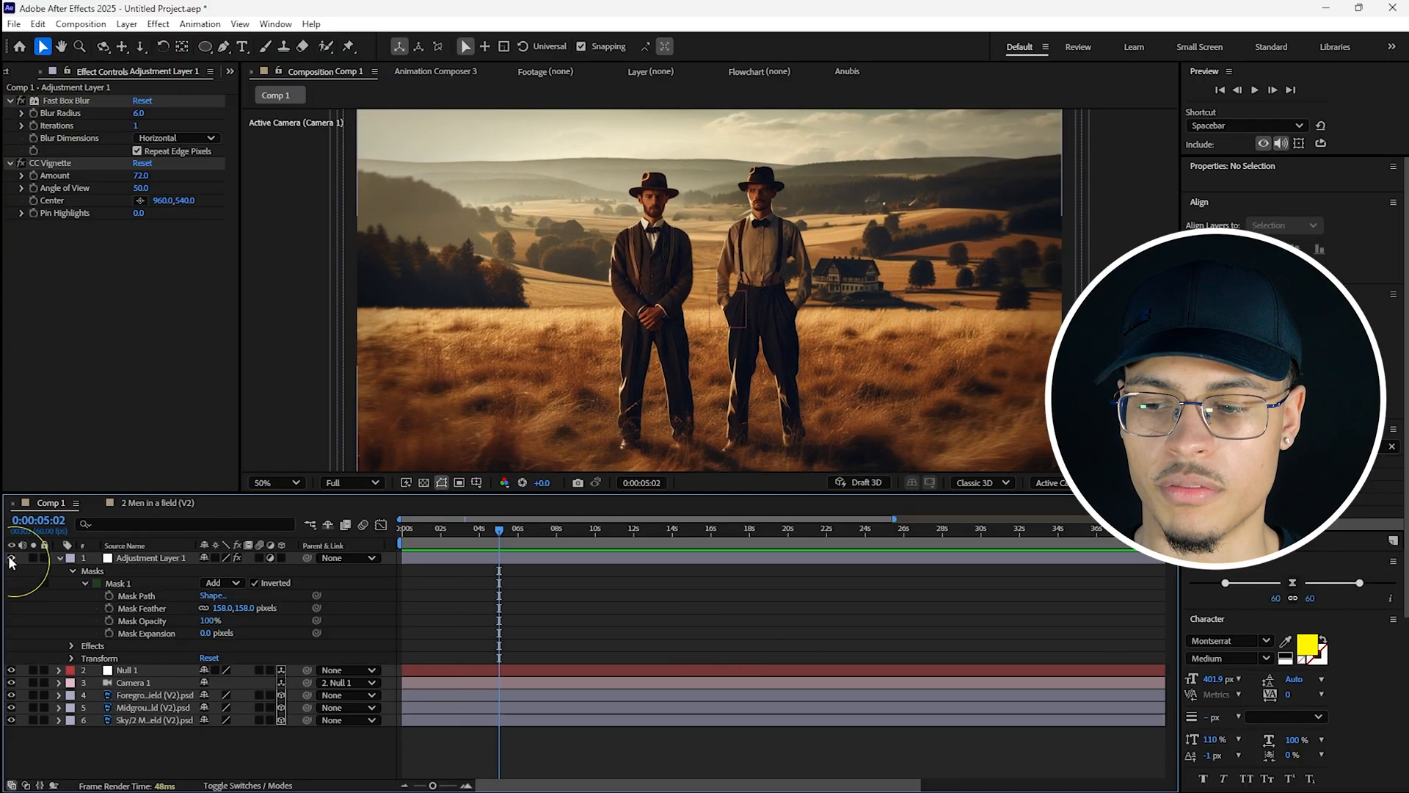
{"action": "left_click", "coordinate": [649, 624]}
{"action": "key", "text": "Home"}
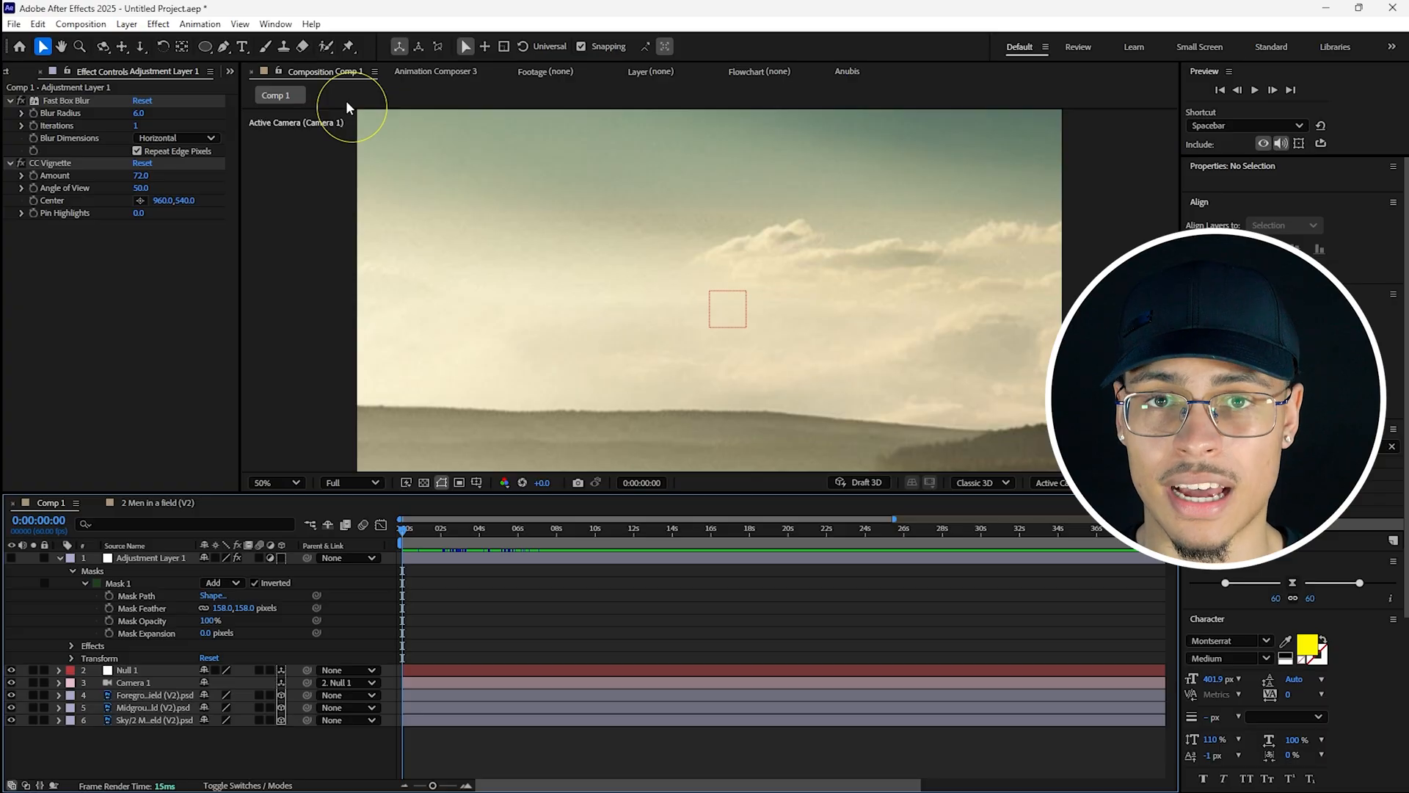
{"action": "key", "text": "space"}
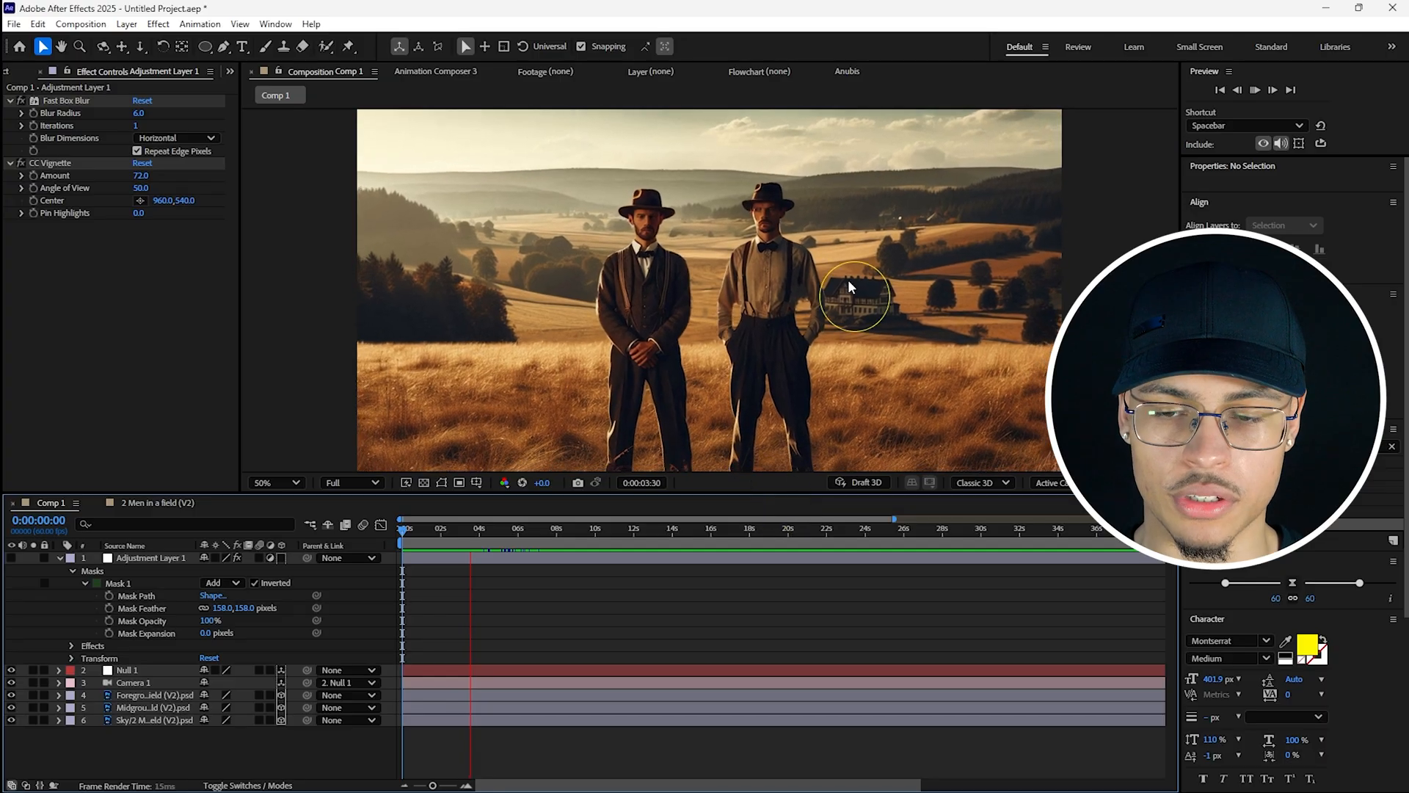
- Stop playback, turn the adjustment layer's visibility back on, and resume playing the animation to compare the look
{"action": "key", "text": "space"}
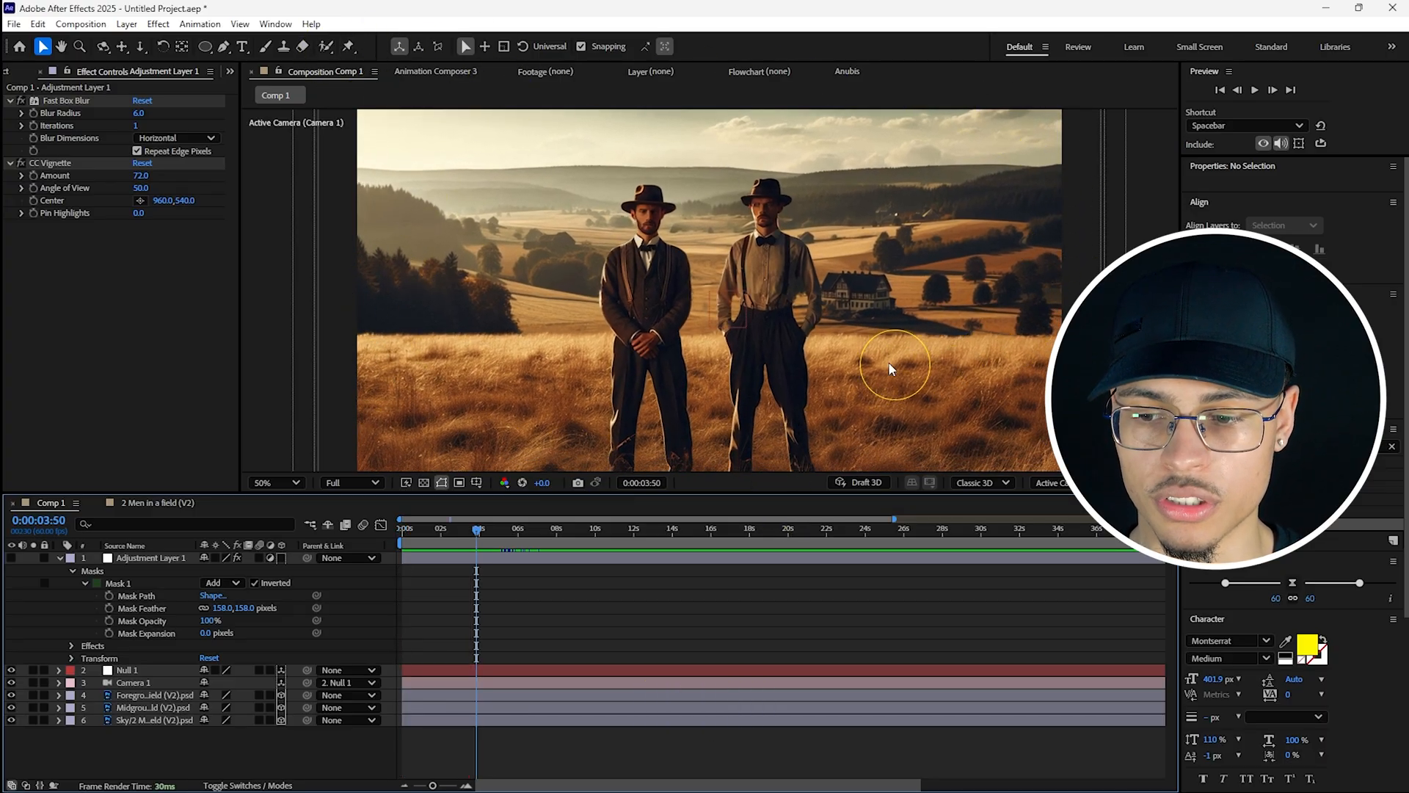
{"action": "left_click", "coordinate": [11, 558]}
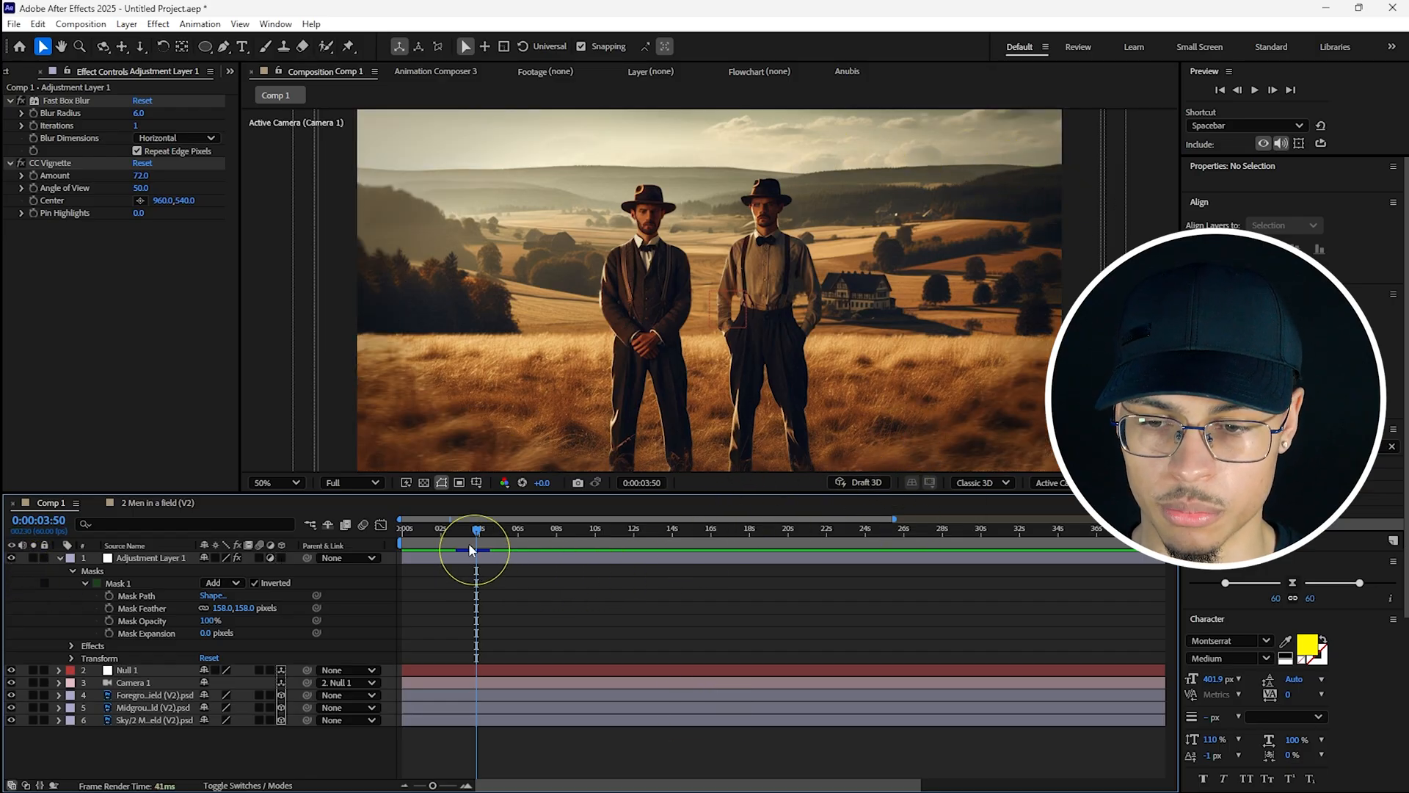
{"action": "key", "text": "space"}
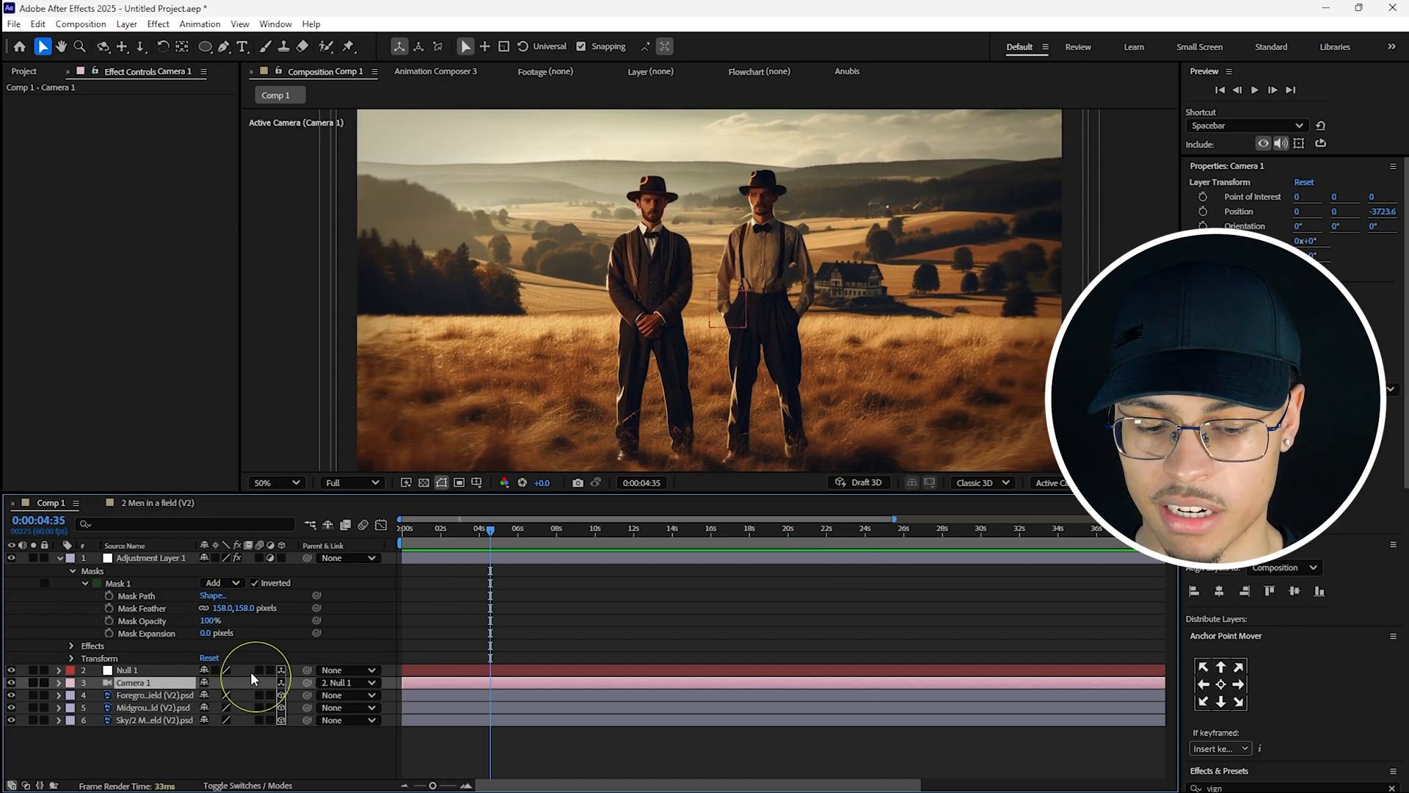
- Add the expression wiggle(3,1) to the Point of Interest property of Camera 1
{"action": "key", "text": "p"}
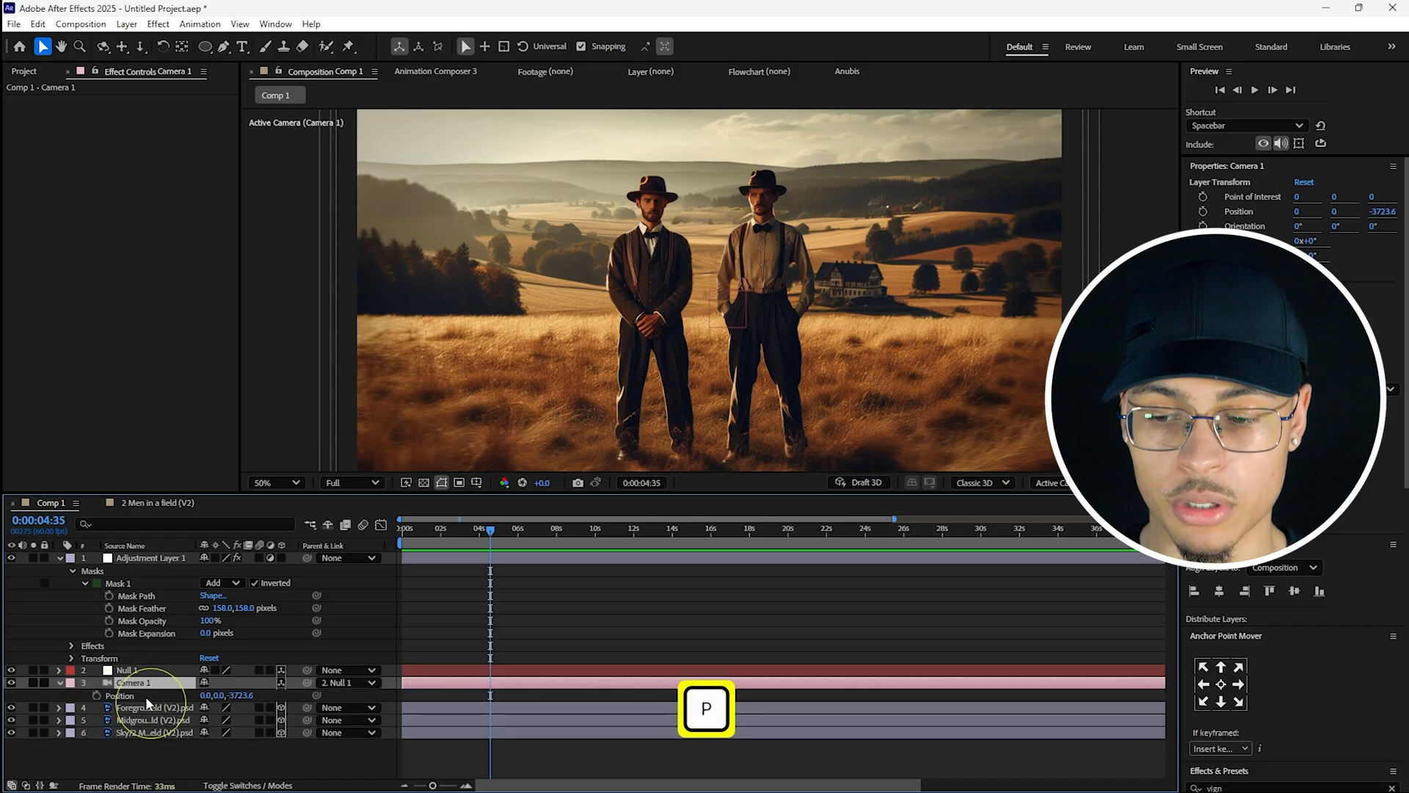
{"action": "key", "text": "a"}
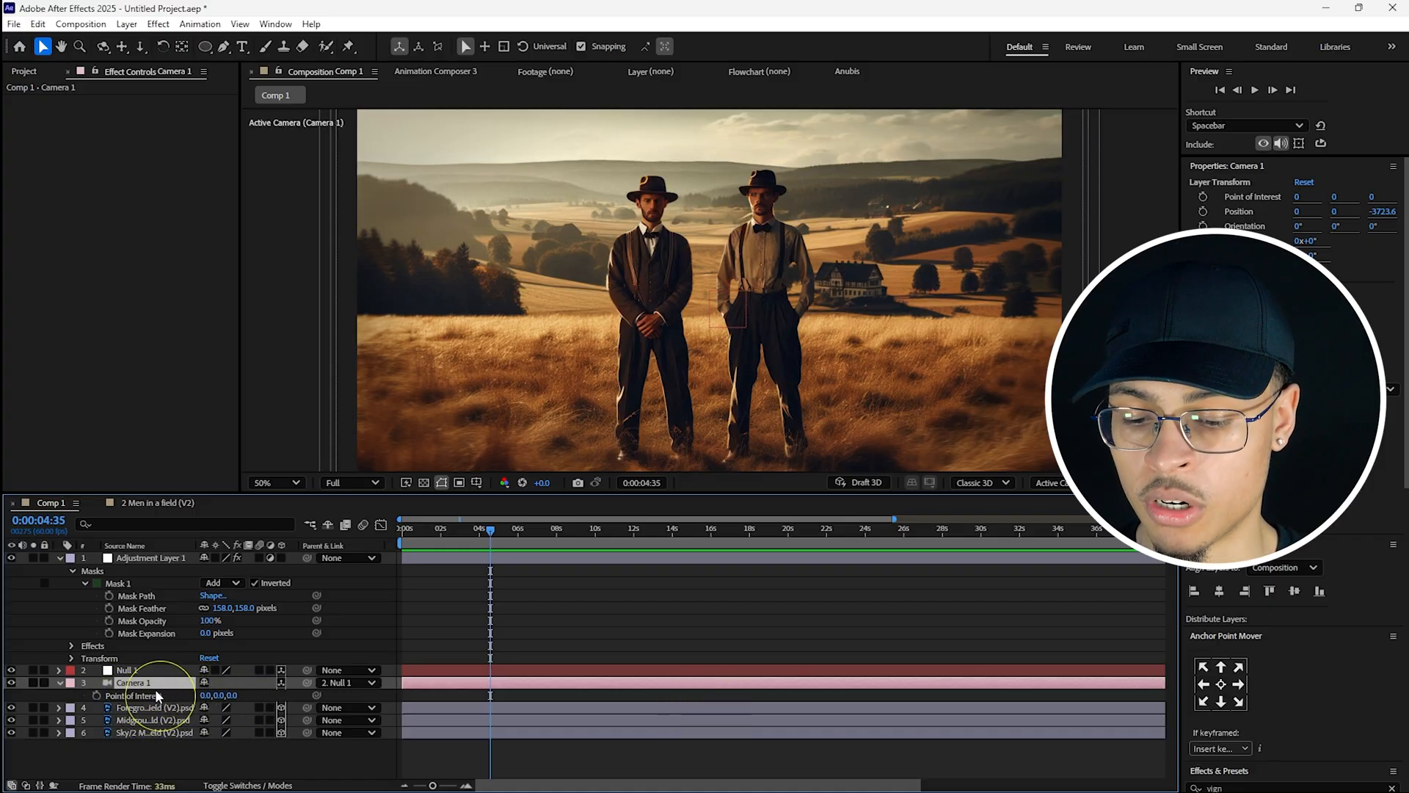
{"action": "key", "text": "a"}
{"action": "key", "text": "a"}
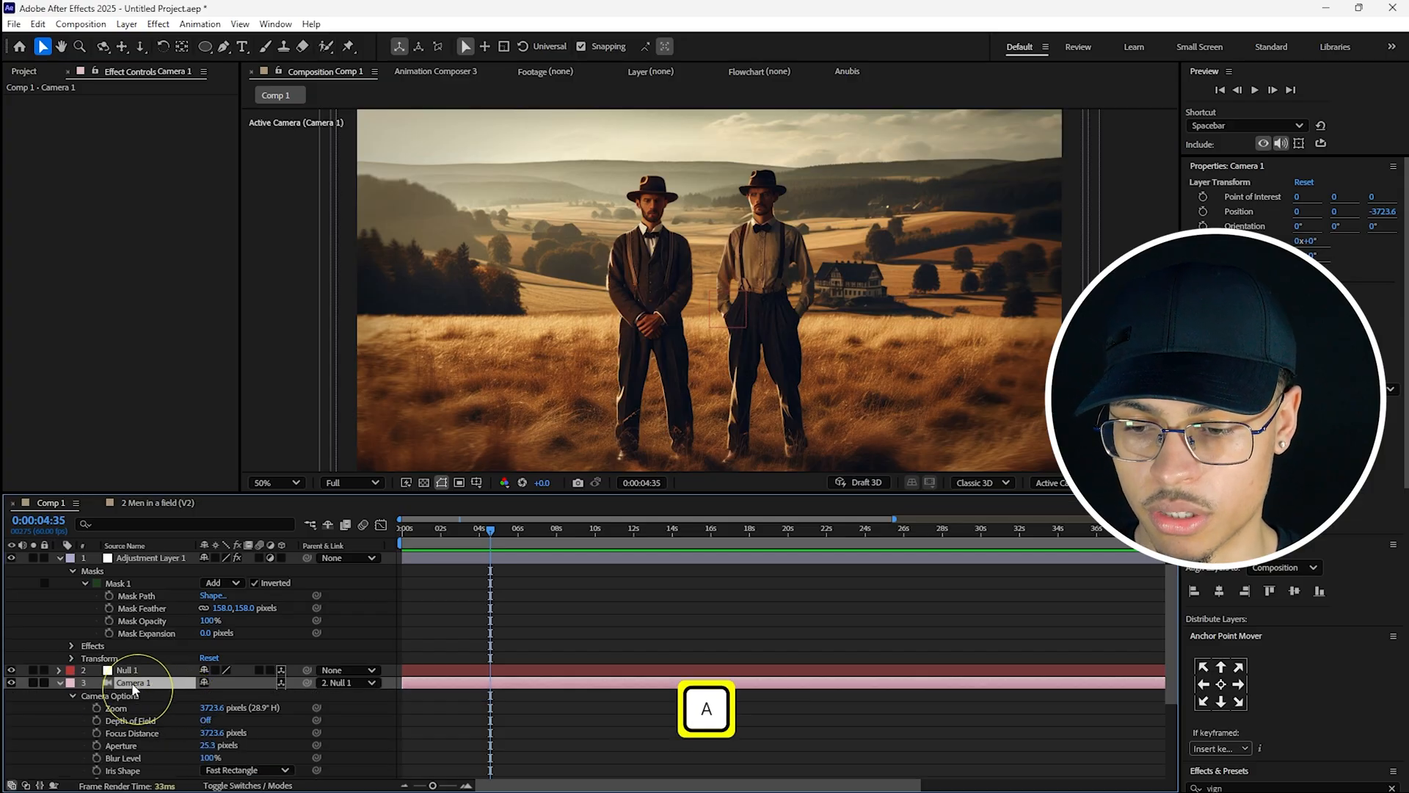
{"action": "key", "text": "a"}
{"action": "left_click", "coordinate": [127, 697]}
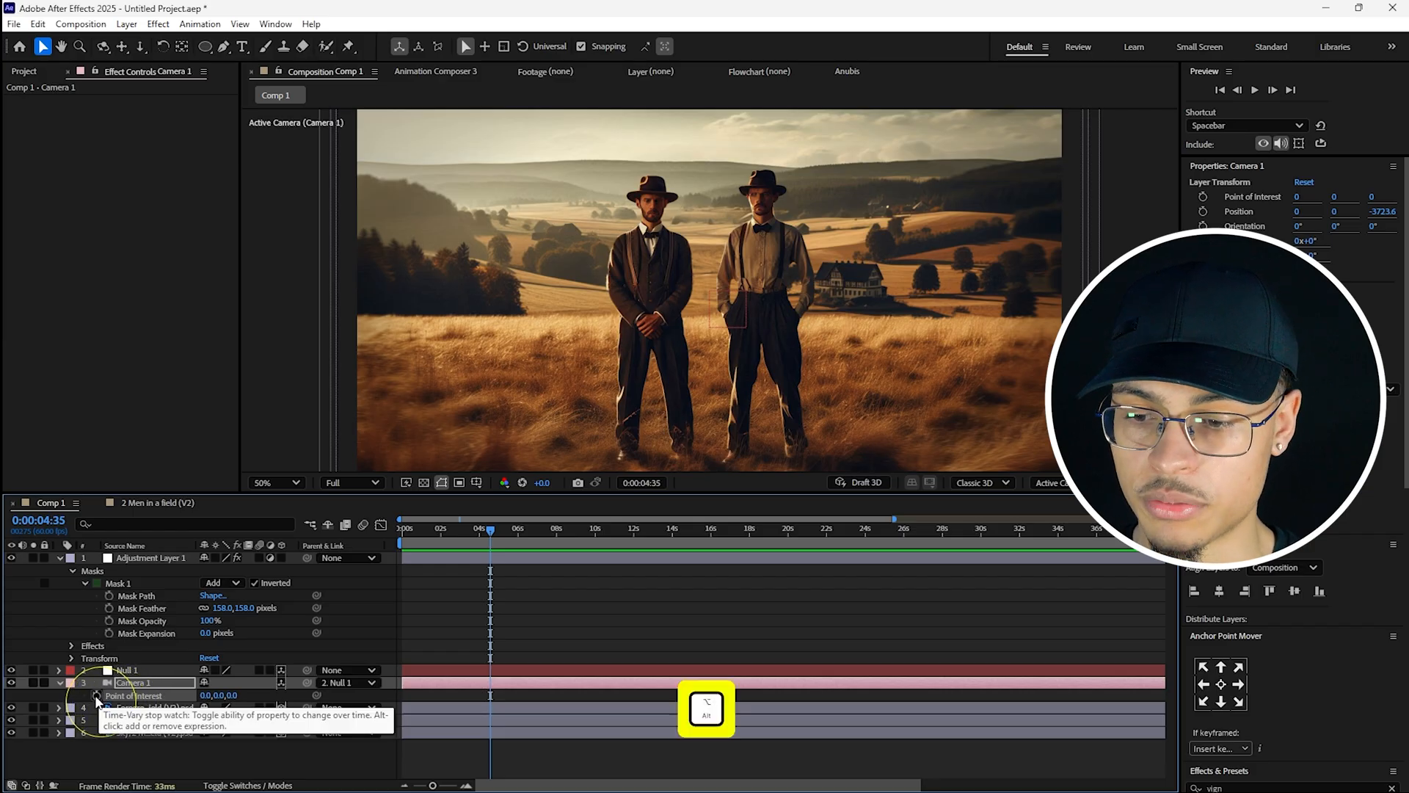
{"action": "left_click", "coordinate": [97, 697], "text": "alt"}
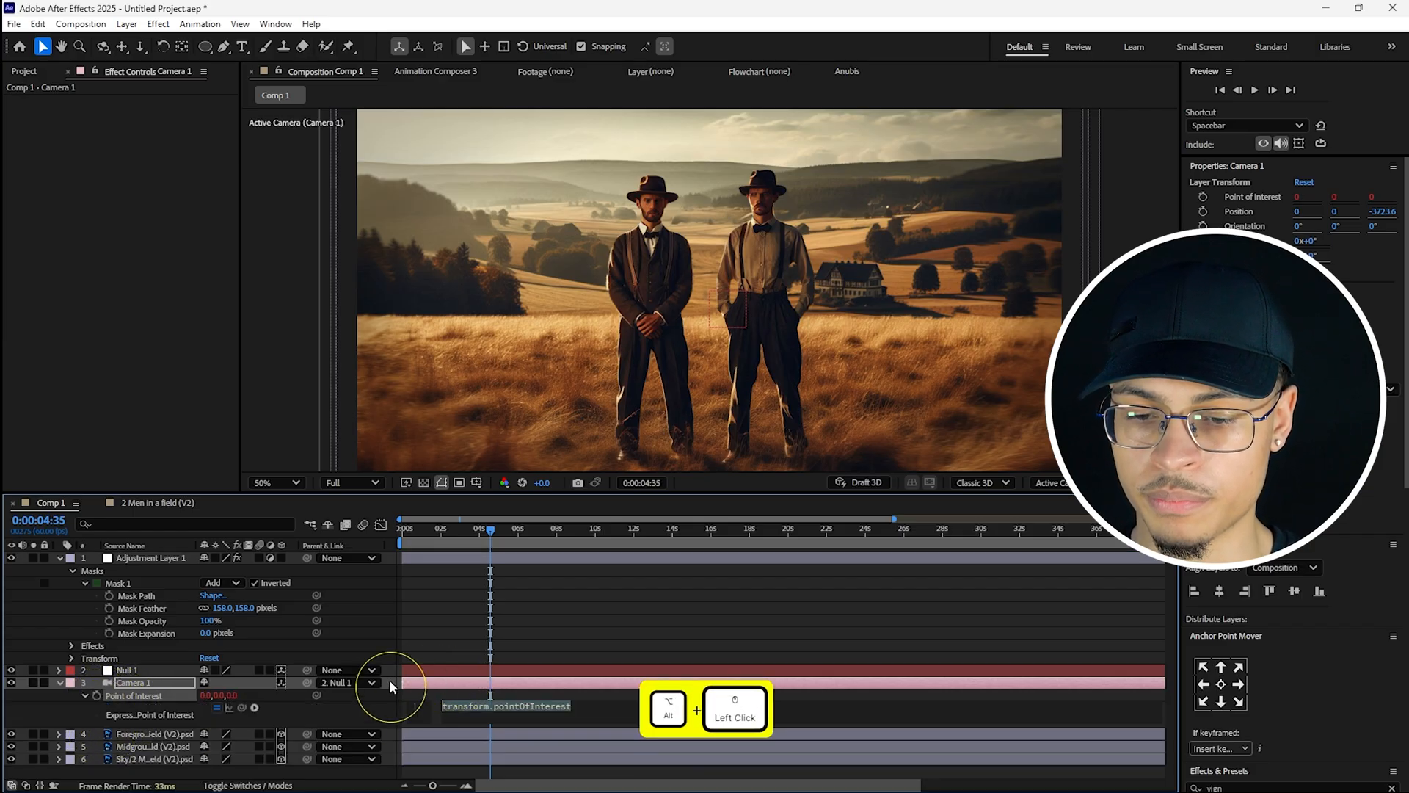
{"action": "type", "text": "w"}
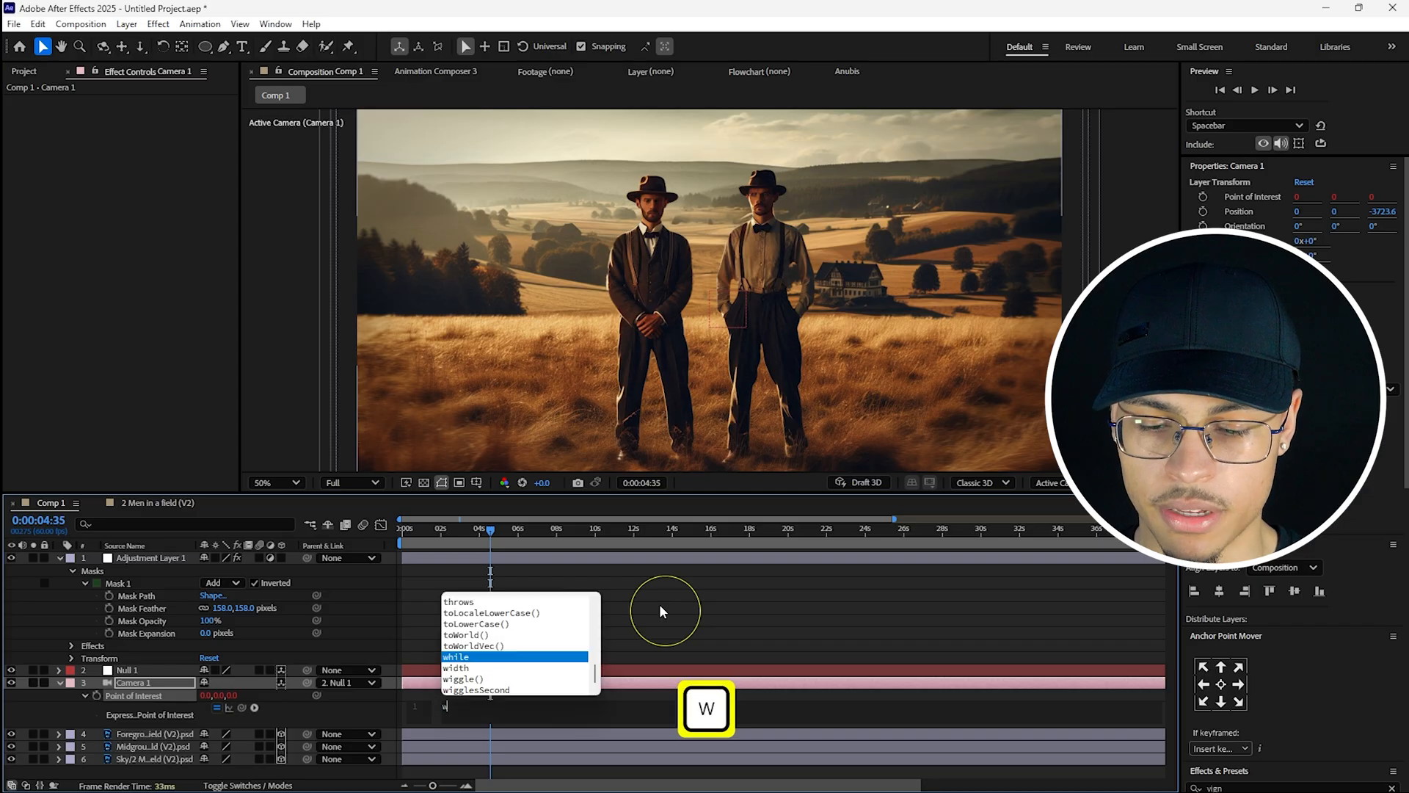
{"action": "type", "text": "iggl"}
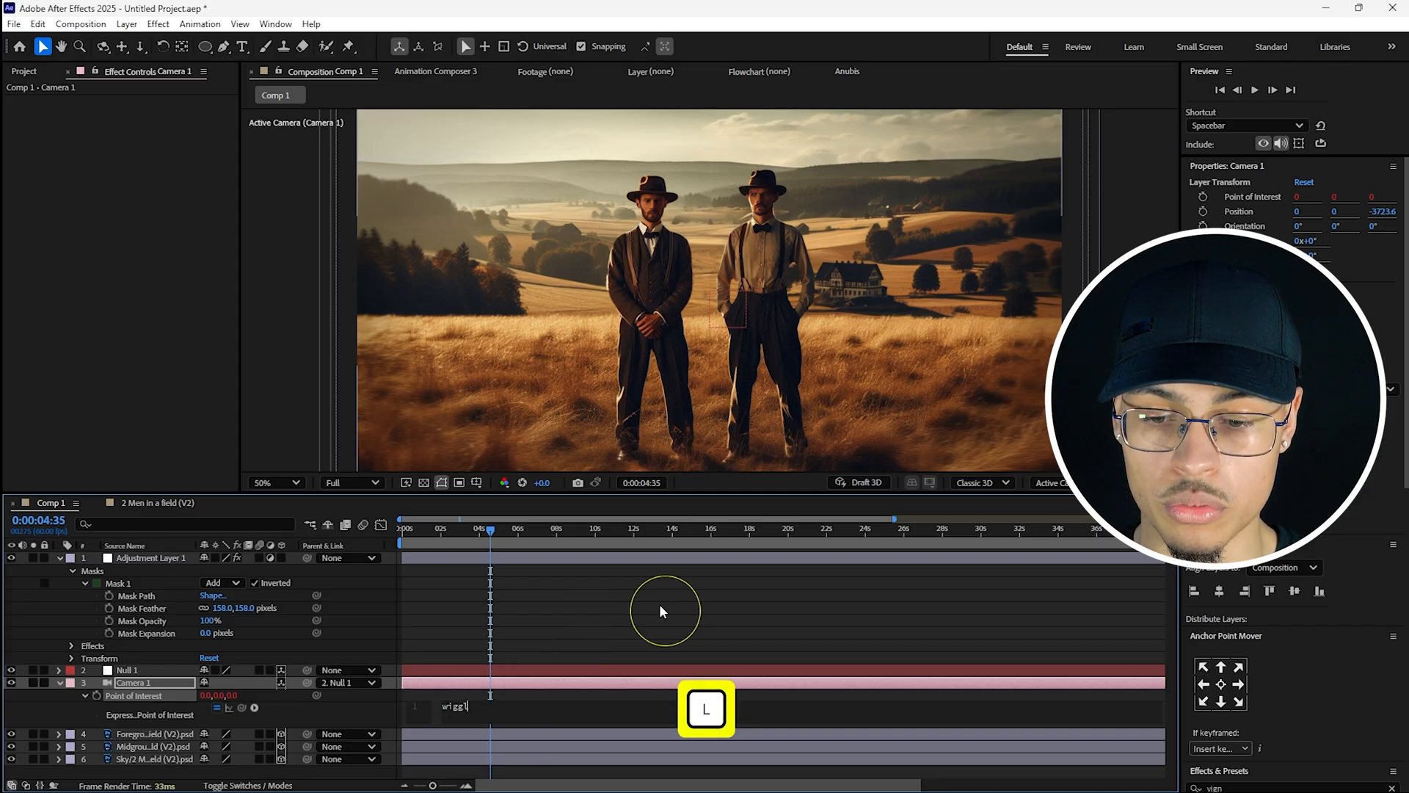
{"action": "type", "text": "e(3"}
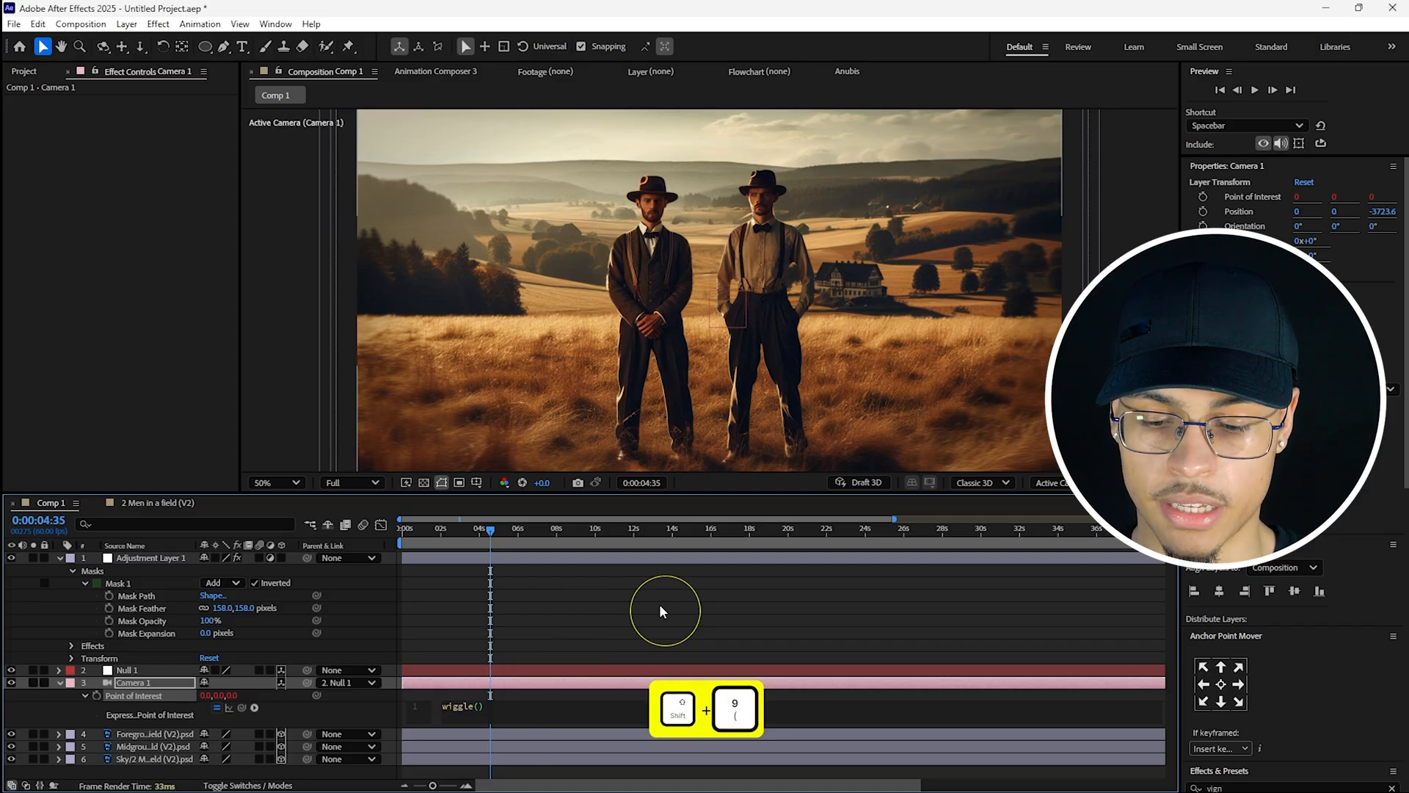
{"action": "type", "text": ",1"}
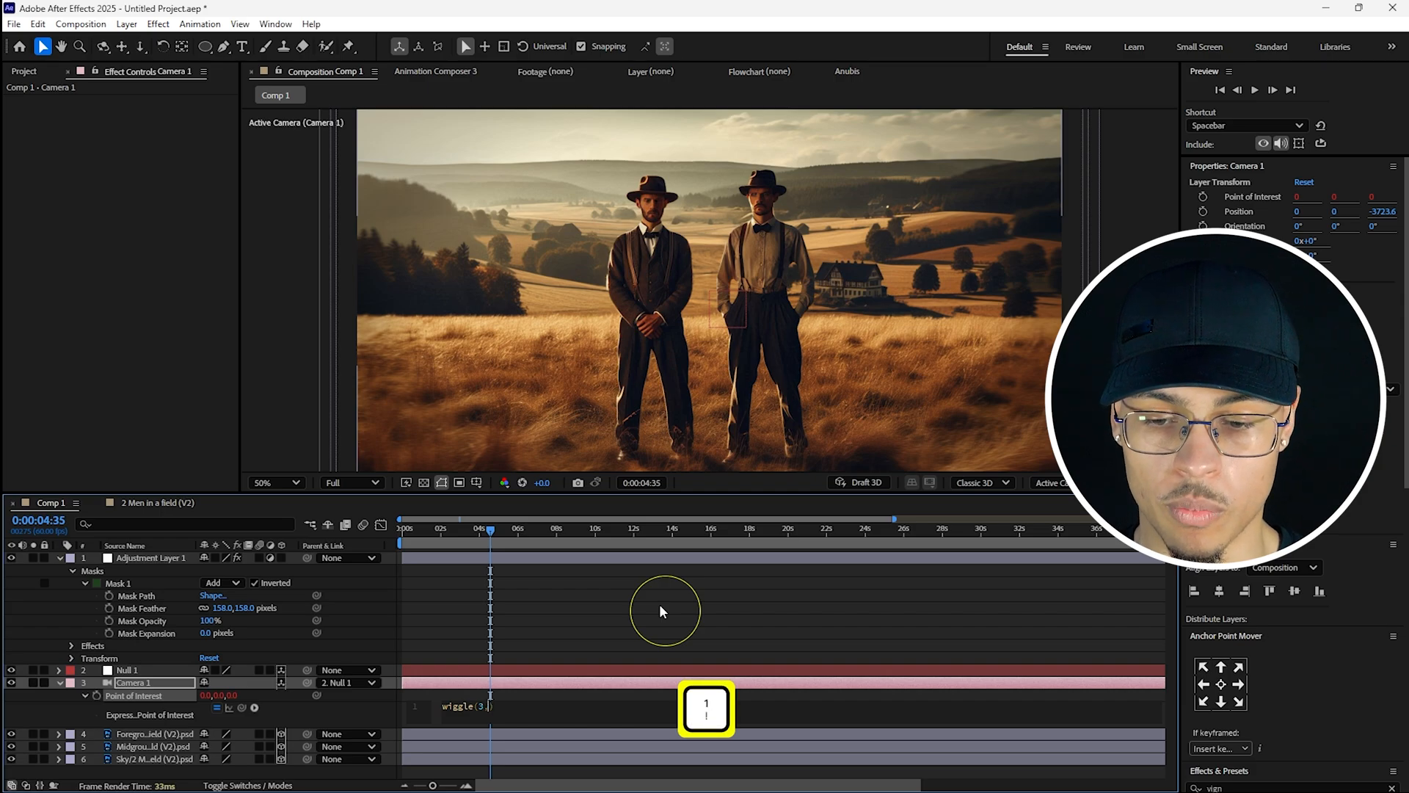
{"action": "left_click", "coordinate": [484, 718]}
{"action": "double_click", "coordinate": [481, 707]}
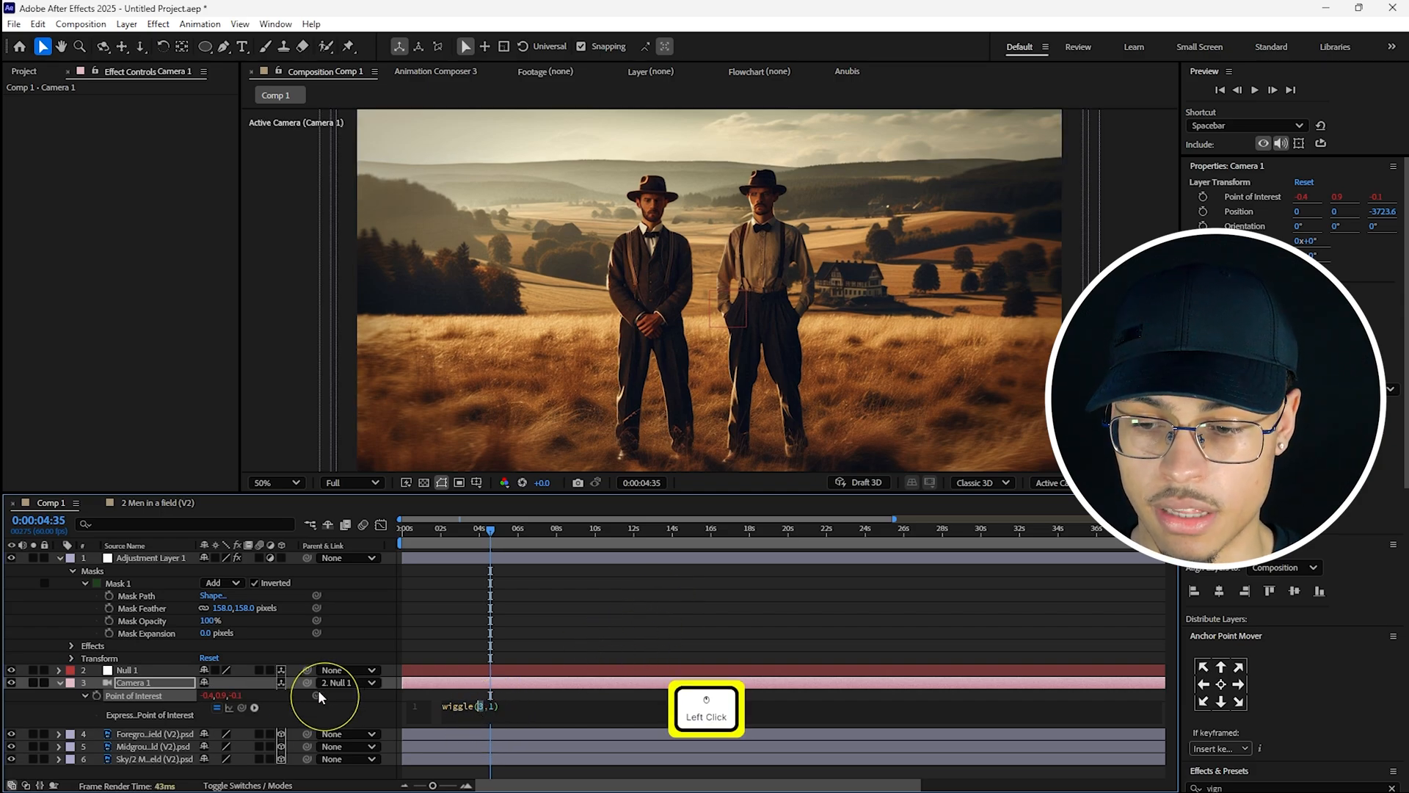
{"action": "left_click", "coordinate": [494, 707]}
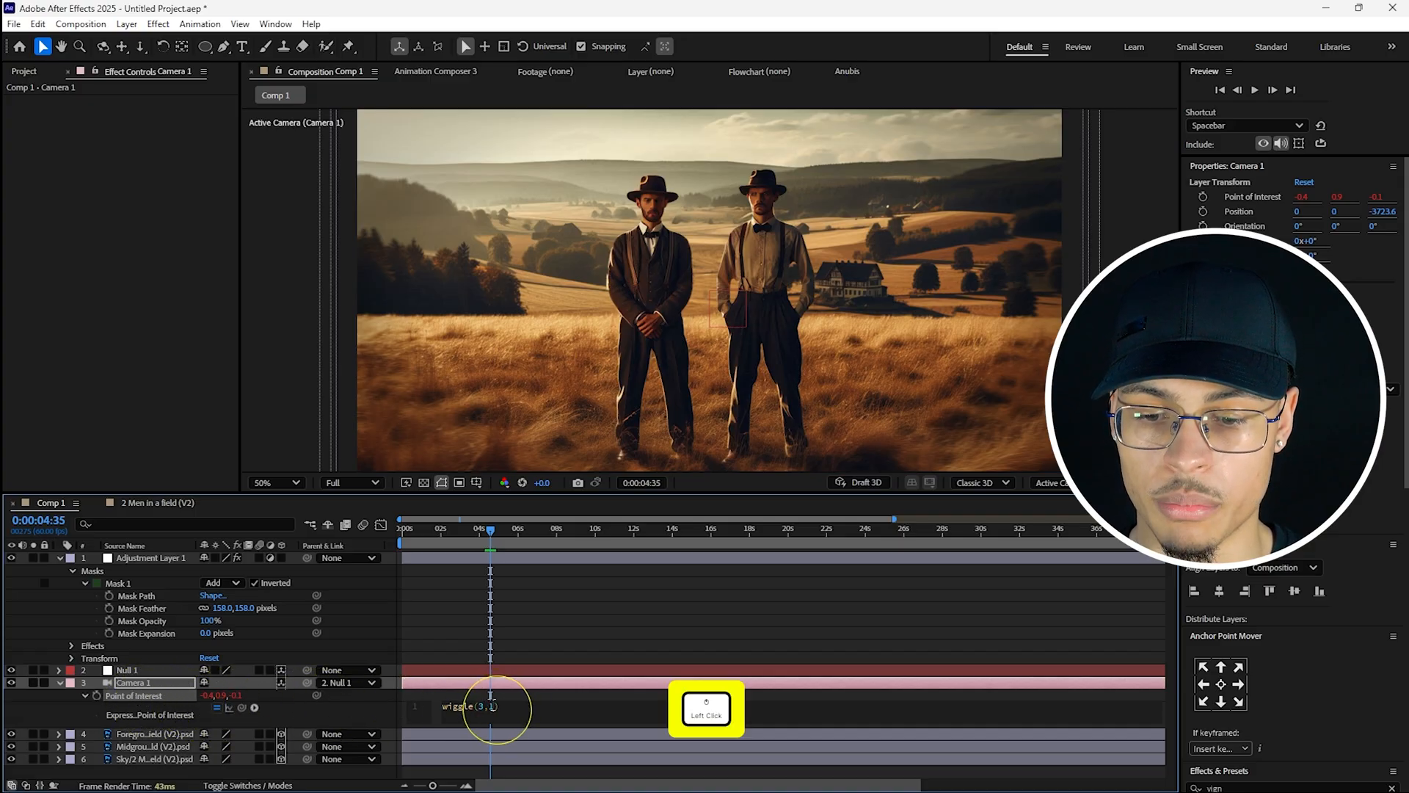
{"action": "left_click", "coordinate": [480, 706]}
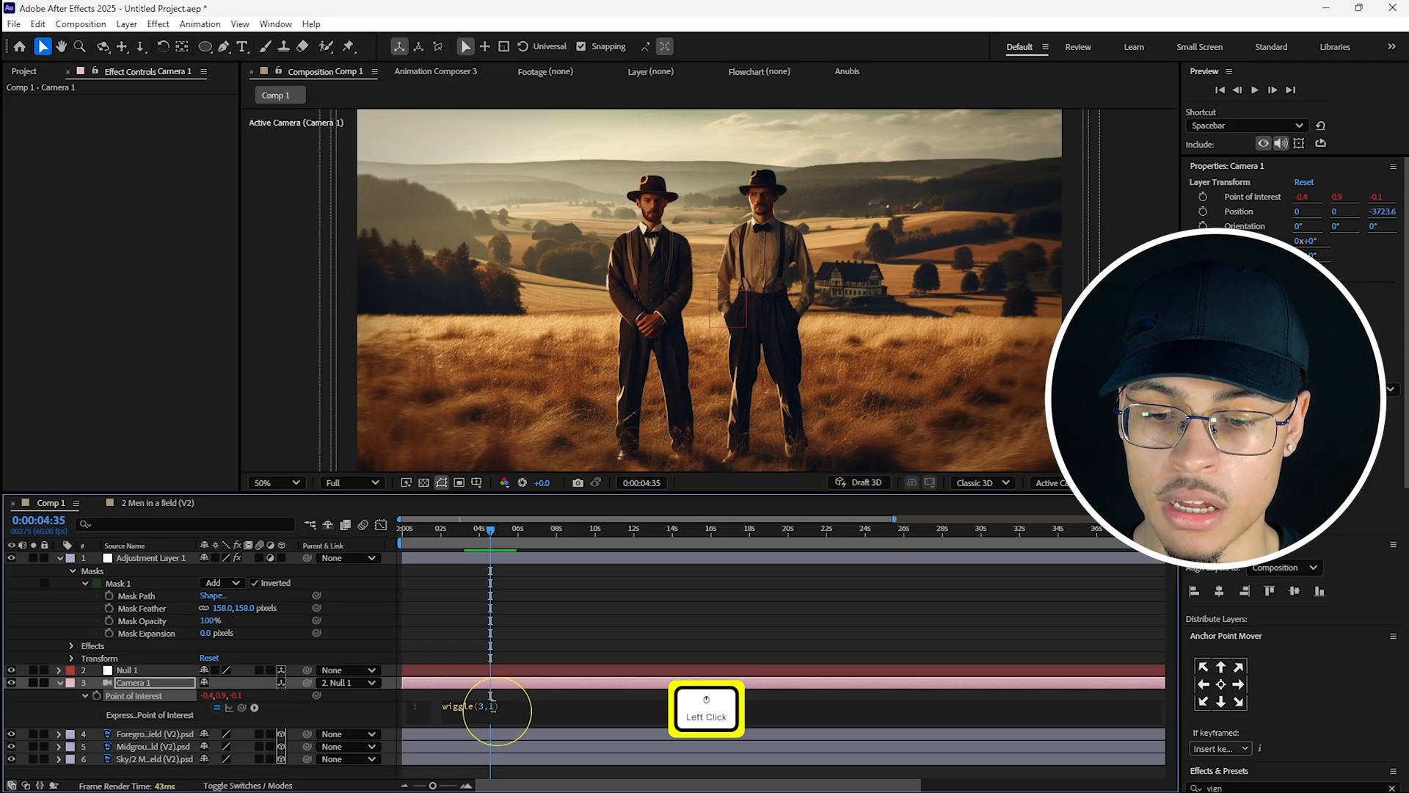
{"action": "left_click", "coordinate": [493, 706]}
- Try a much stronger camera shake by changing the Point of Interest expression to wiggle(100,20)
{"action": "double_click", "coordinate": [481, 707]}
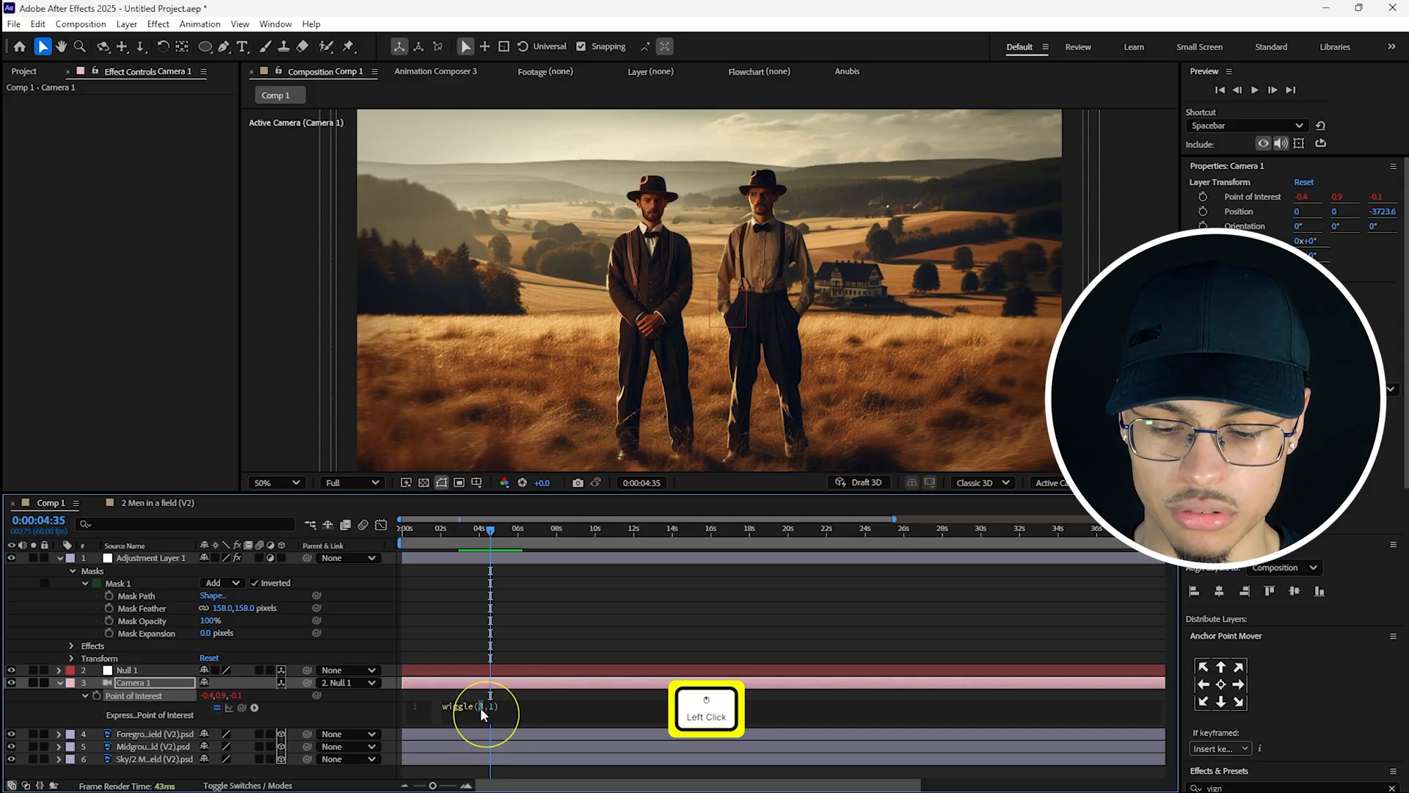
{"action": "type", "text": "100"}
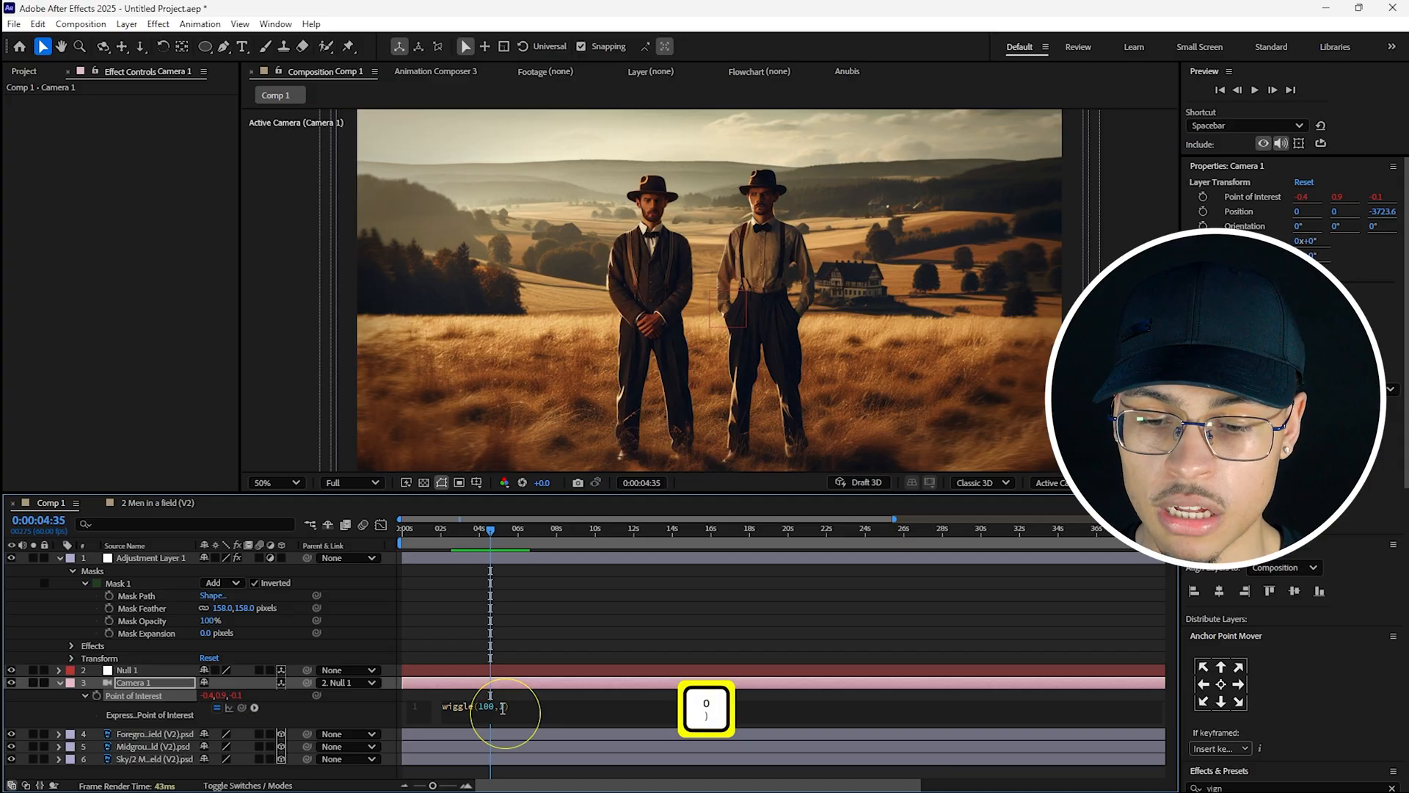
{"action": "double_click", "coordinate": [502, 706]}
{"action": "type", "text": "2"}
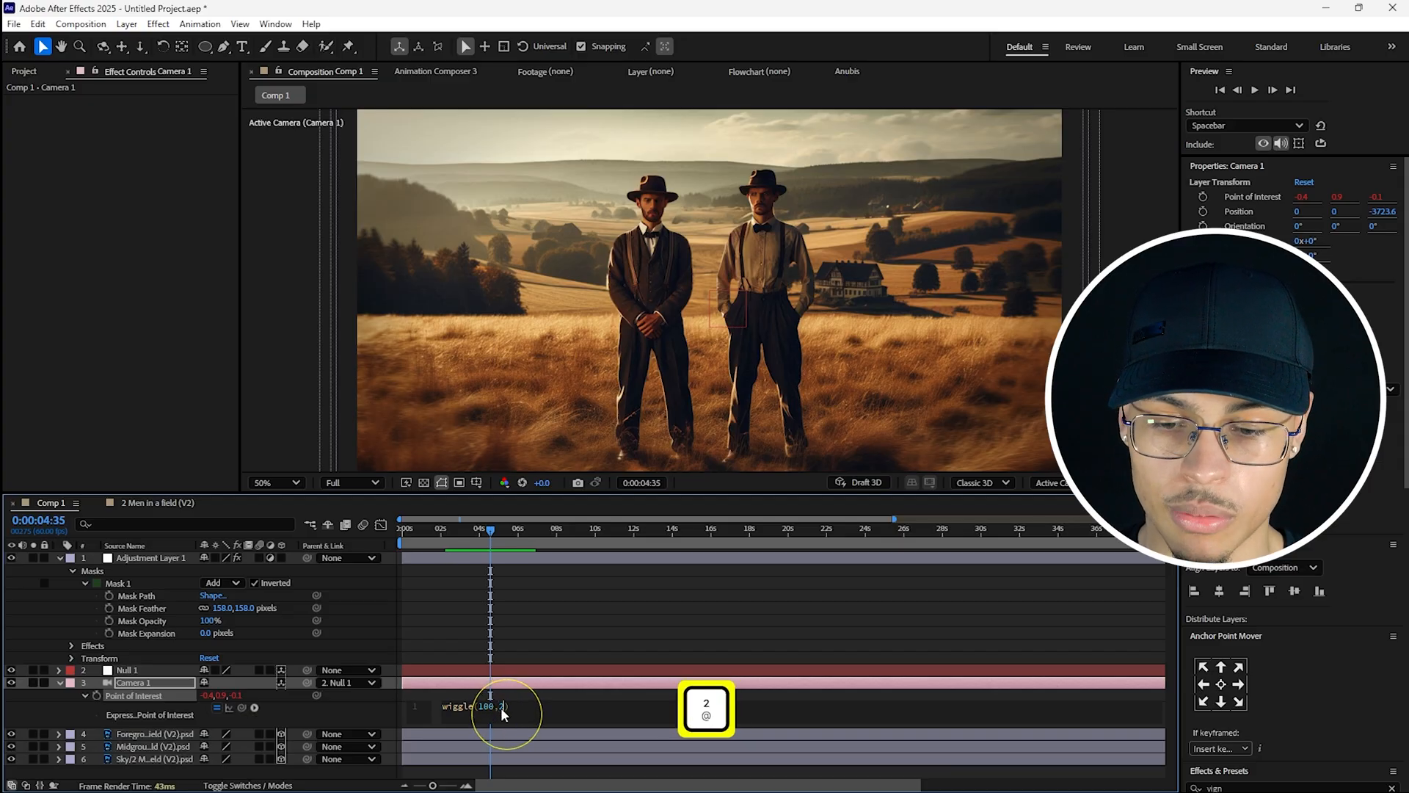
{"action": "type", "text": "0"}
{"action": "left_click", "coordinate": [481, 706]}
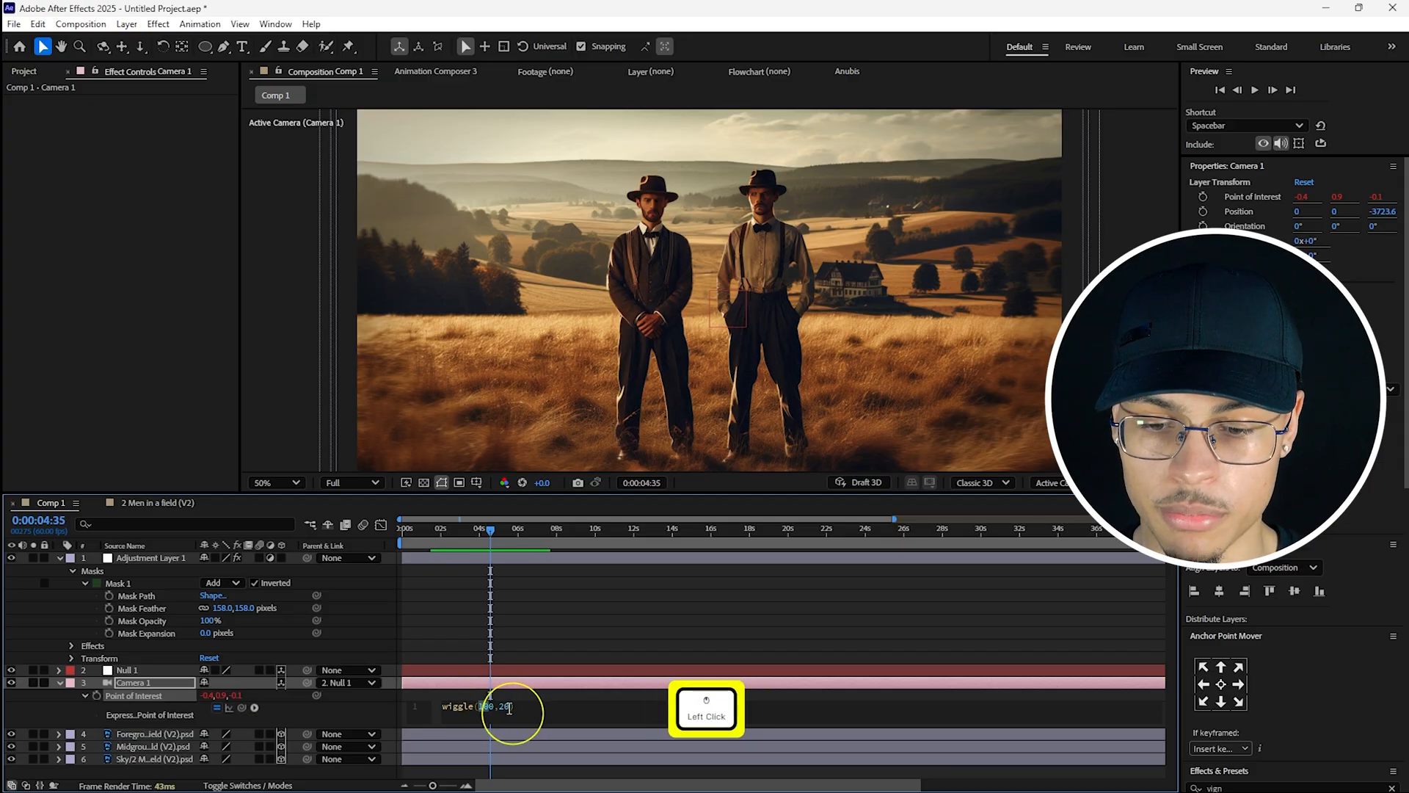
{"action": "double_click", "coordinate": [505, 706]}
{"action": "double_click", "coordinate": [482, 706]}
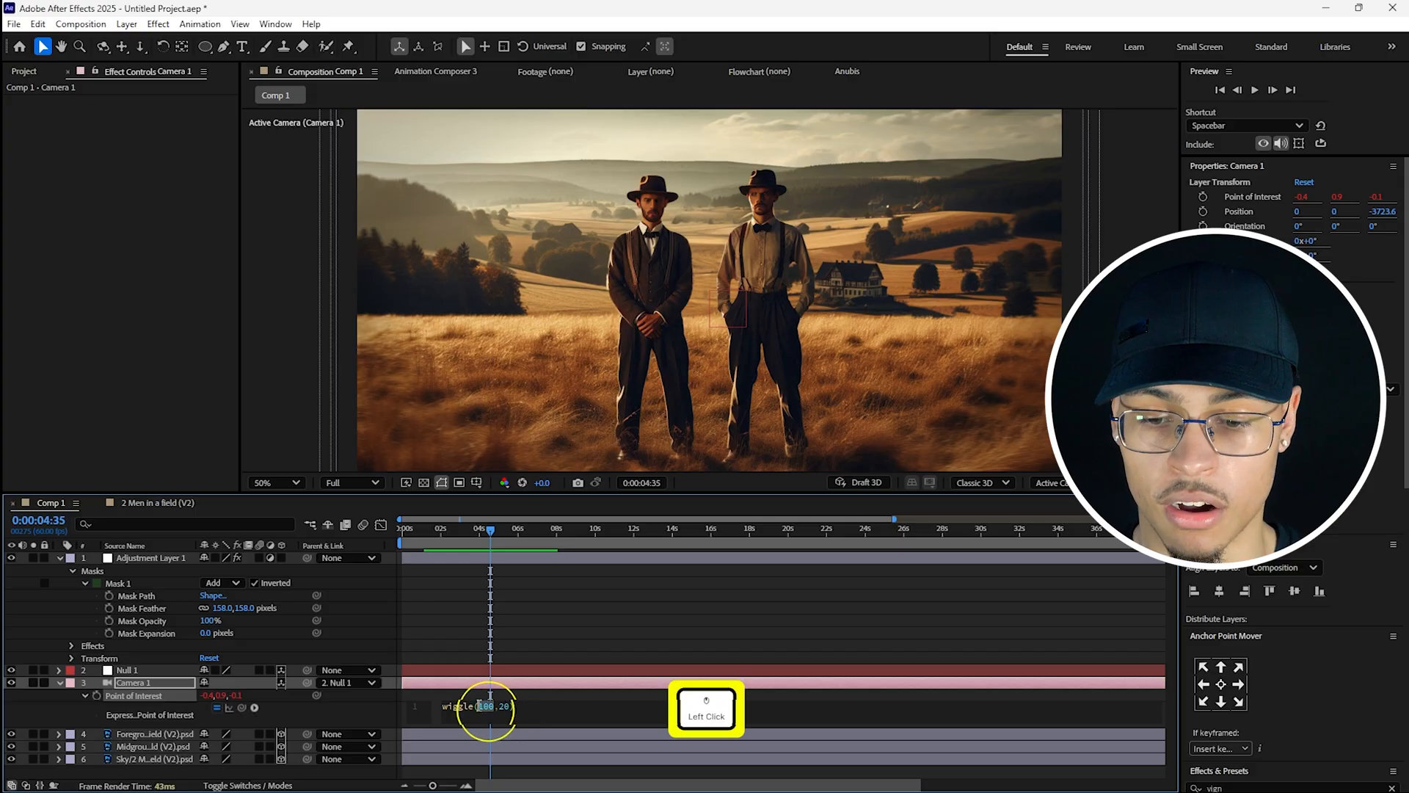
{"action": "left_click", "coordinate": [543, 694]}
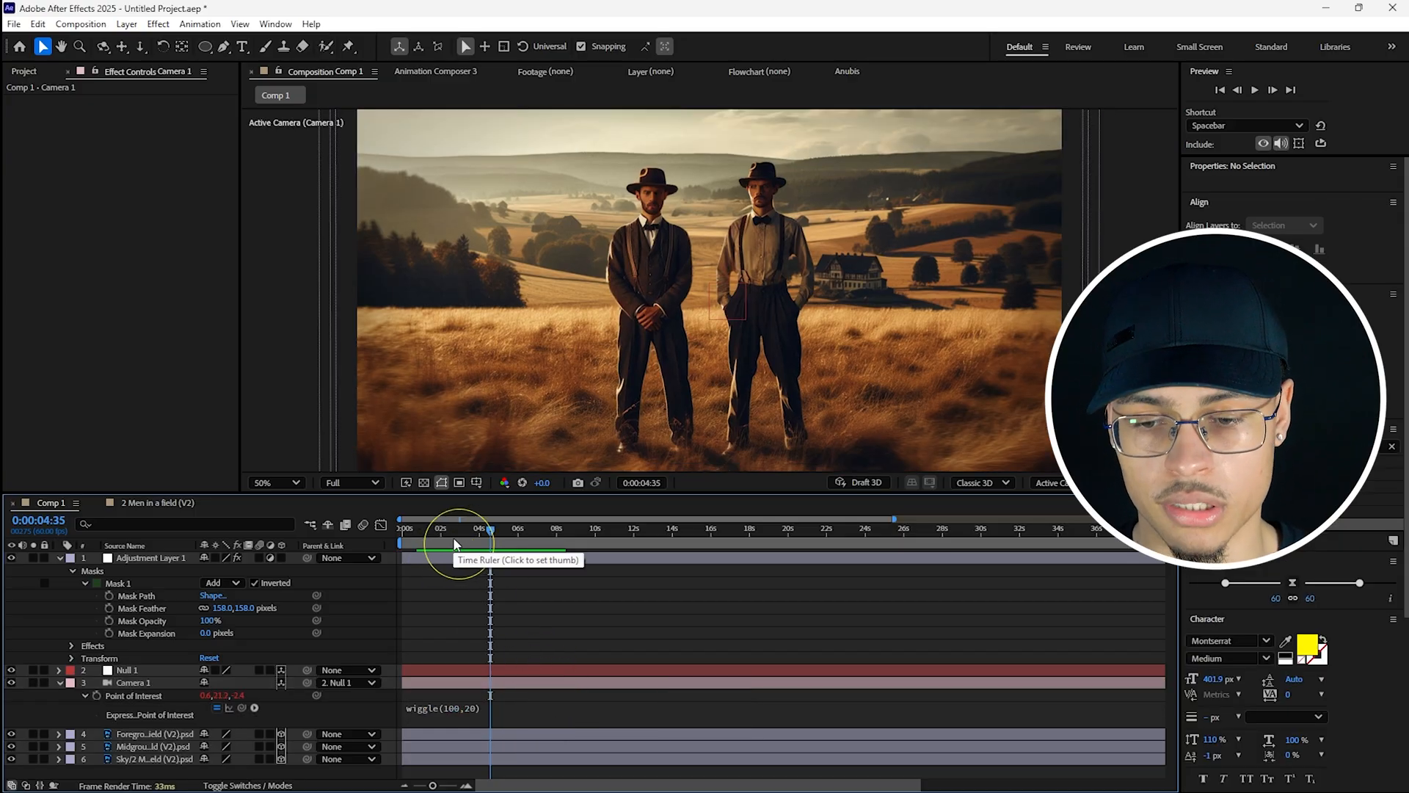
- Play the animation from the start to preview the exaggerated camera shake
{"action": "left_click_drag", "start_coordinate": [490, 530], "coordinate": [389, 551]}
{"action": "key", "text": "space"}
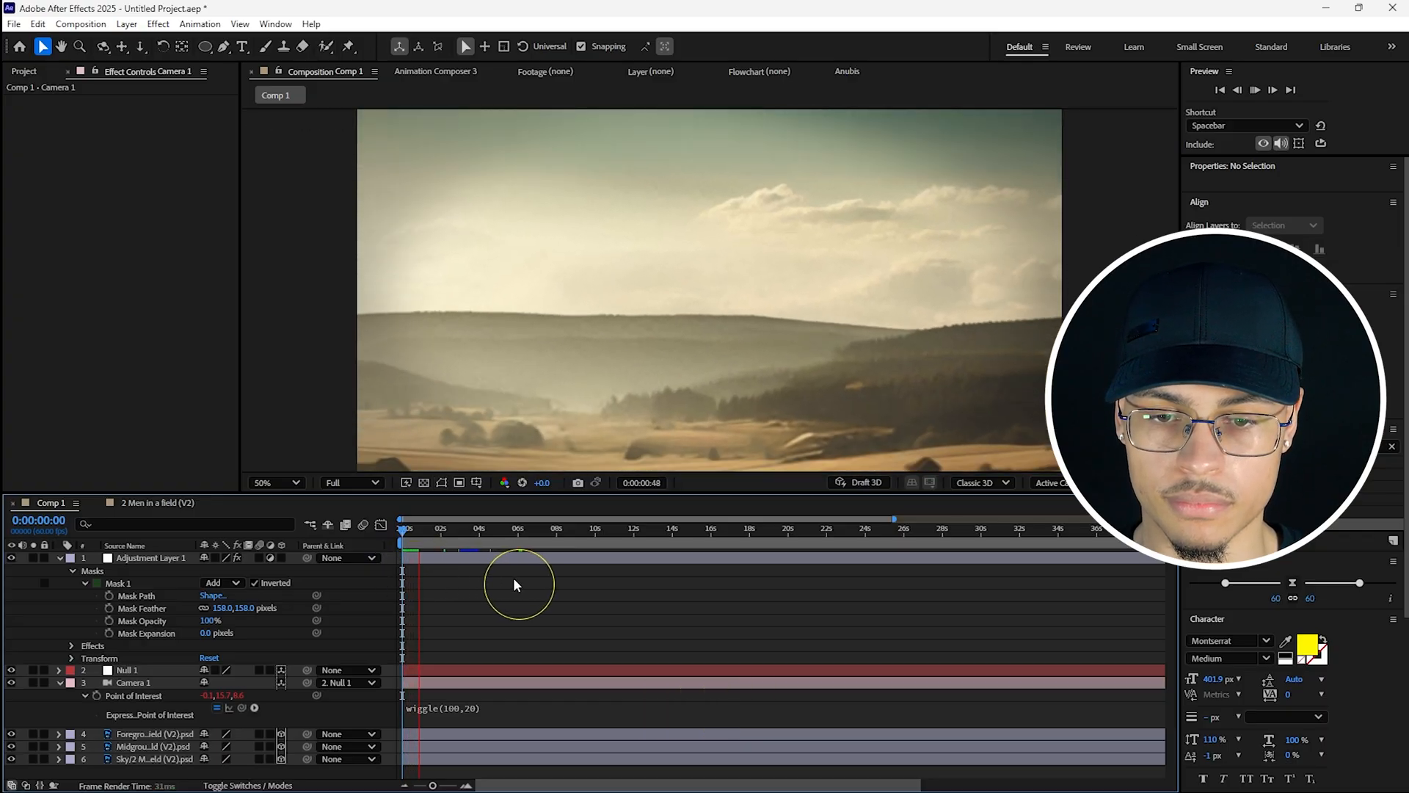
{"action": "key", "text": "space"}
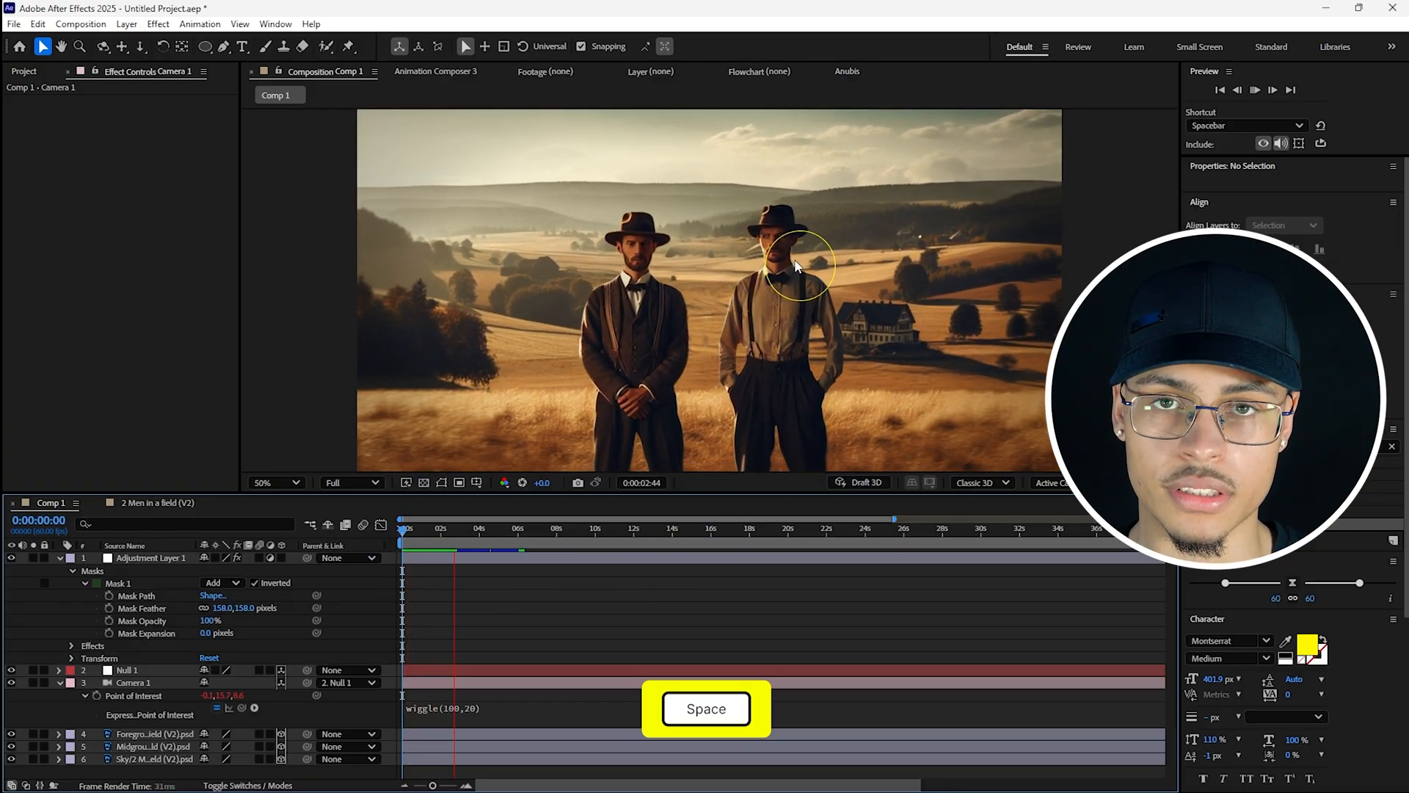
- Change the camera's Point of Interest expression to wiggle(3,1) for a subtle shake
{"action": "left_click", "coordinate": [470, 709]}
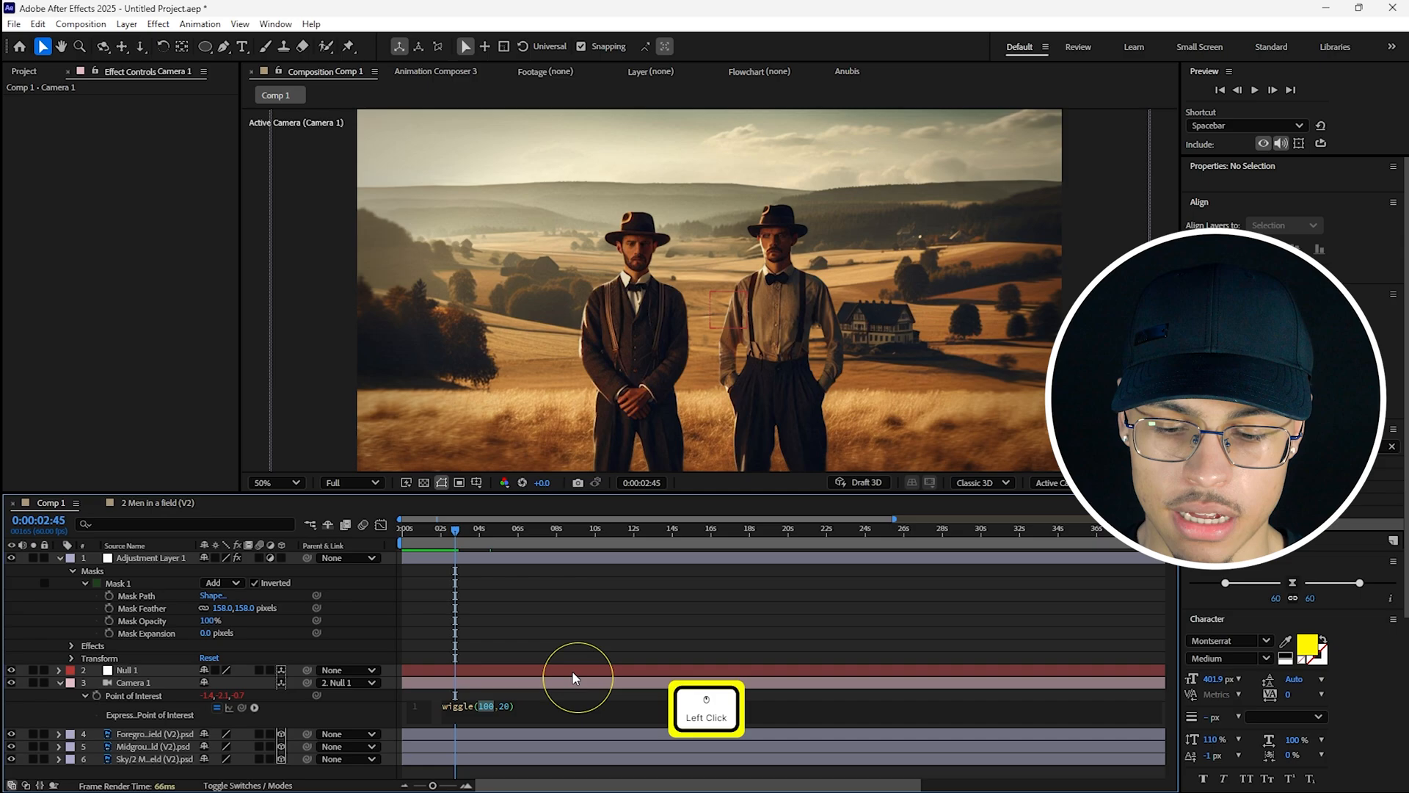
{"action": "type", "text": "2"}
{"action": "left_click_drag", "start_coordinate": [500, 708], "coordinate": [496, 709]}
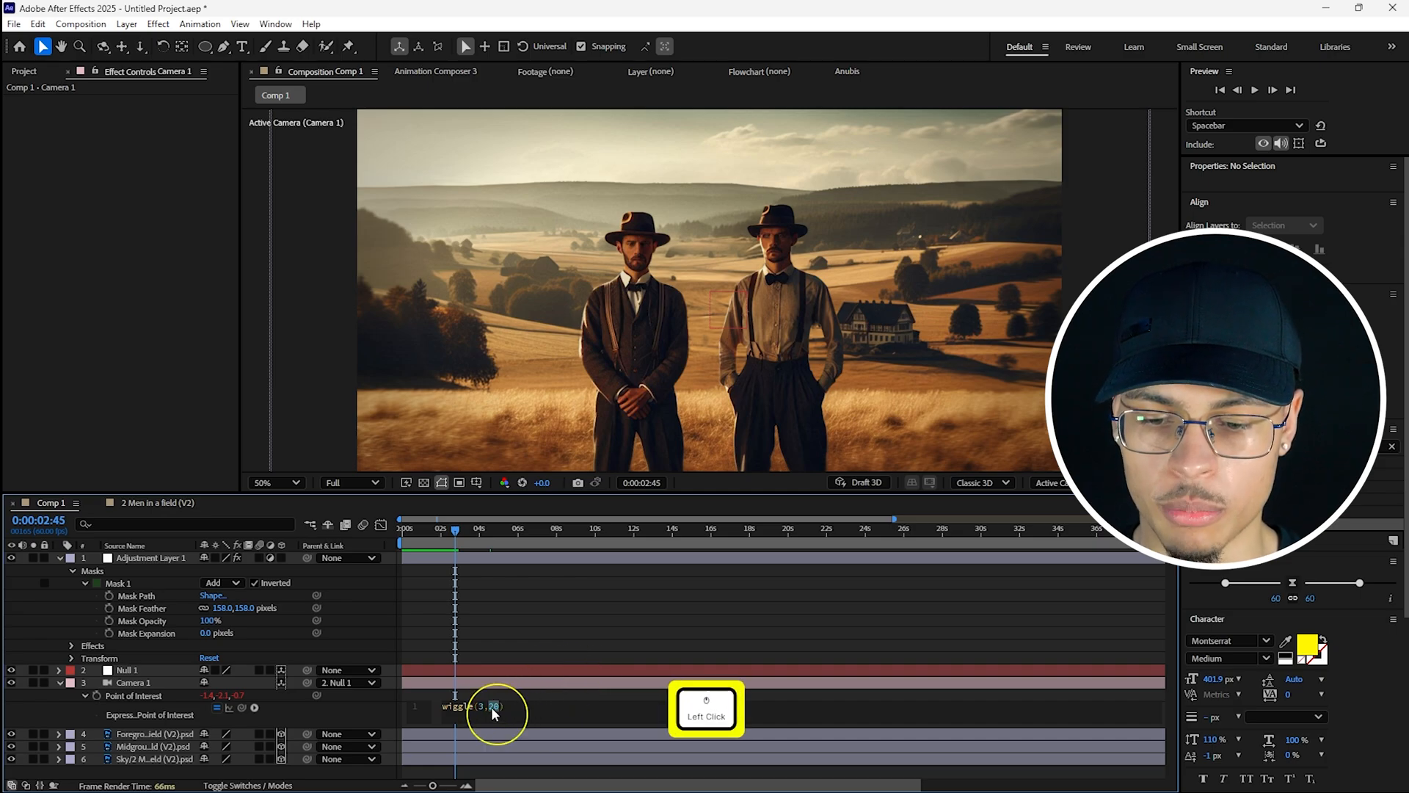
{"action": "type", "text": "1"}
{"action": "left_click", "coordinate": [450, 598]}
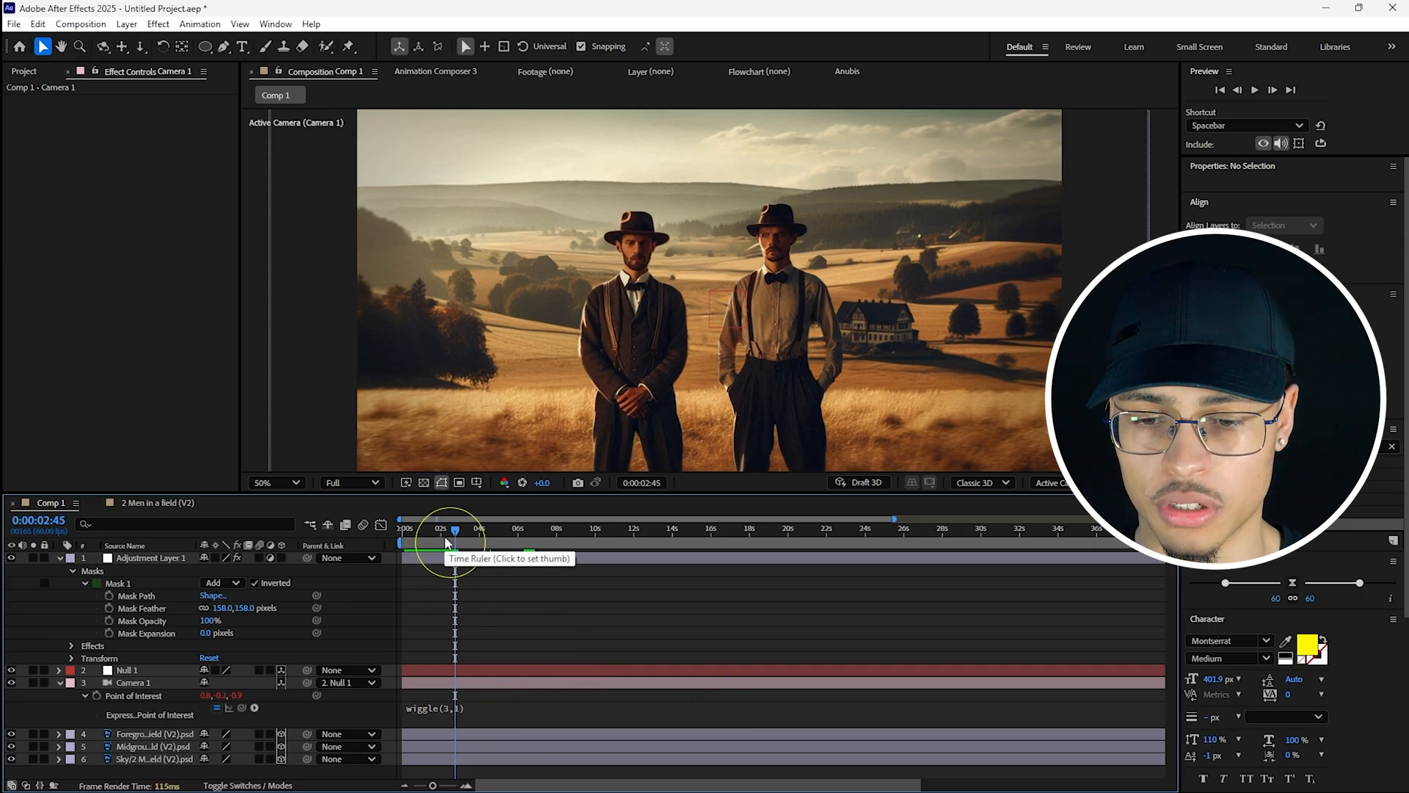
- Play the animation from the start to check the subtle camera wiggle
{"action": "left_click_drag", "start_coordinate": [446, 542], "coordinate": [371, 535]}
{"action": "key", "text": "space"}
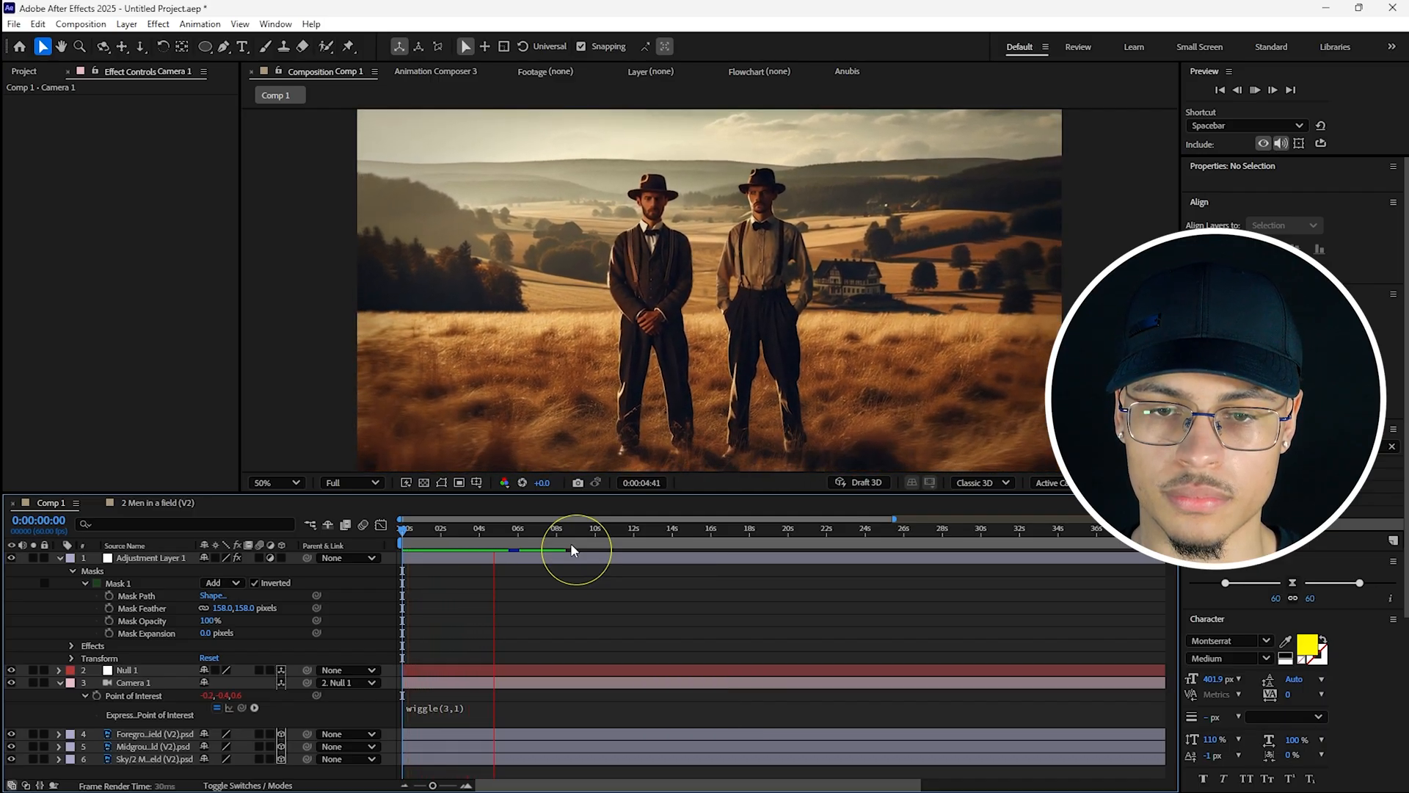
{"action": "key", "text": "space"}
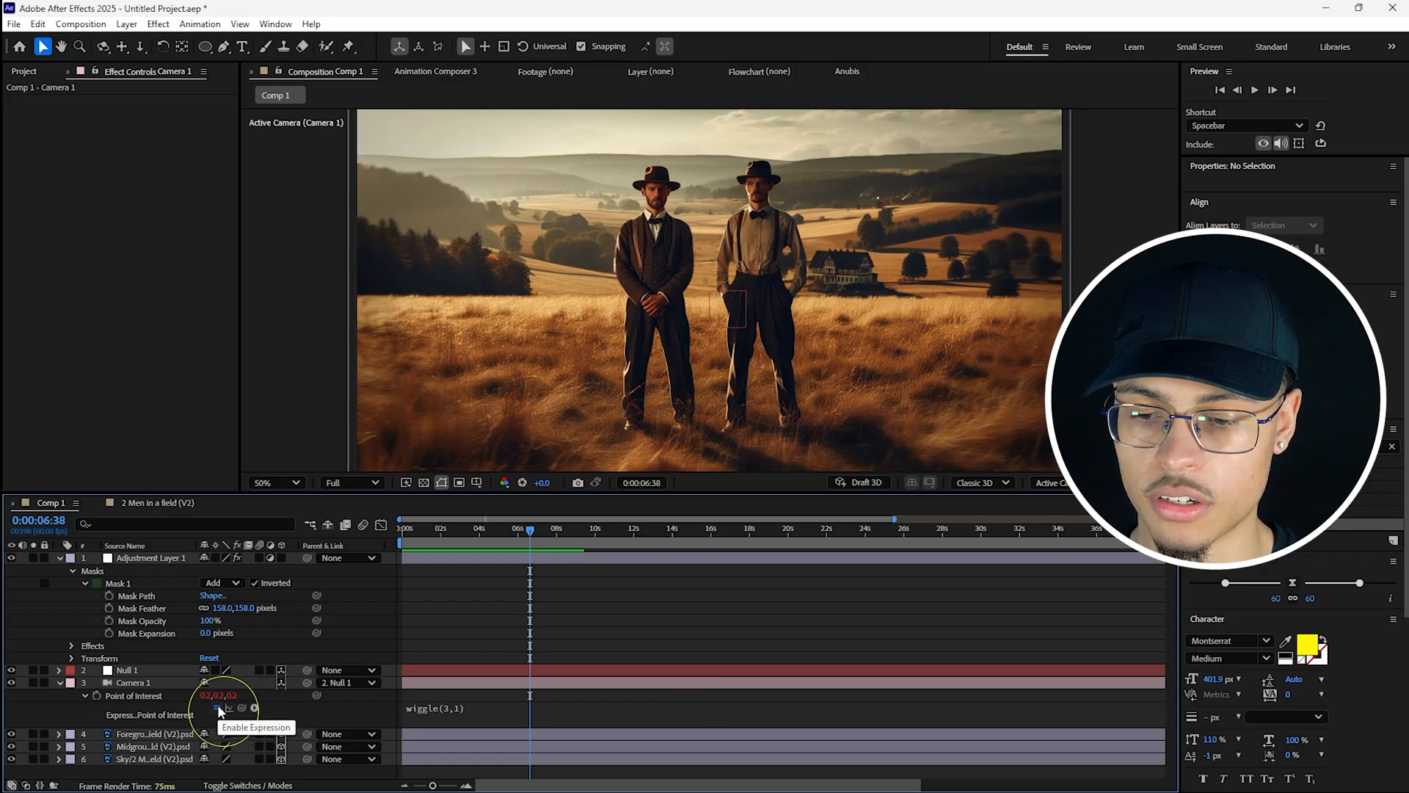
- Disable the Point of Interest expression, hide the adjustment layer, and play the animation in the maximized composition viewer
{"action": "left_click", "coordinate": [219, 710]}
{"action": "left_click", "coordinate": [11, 557]}
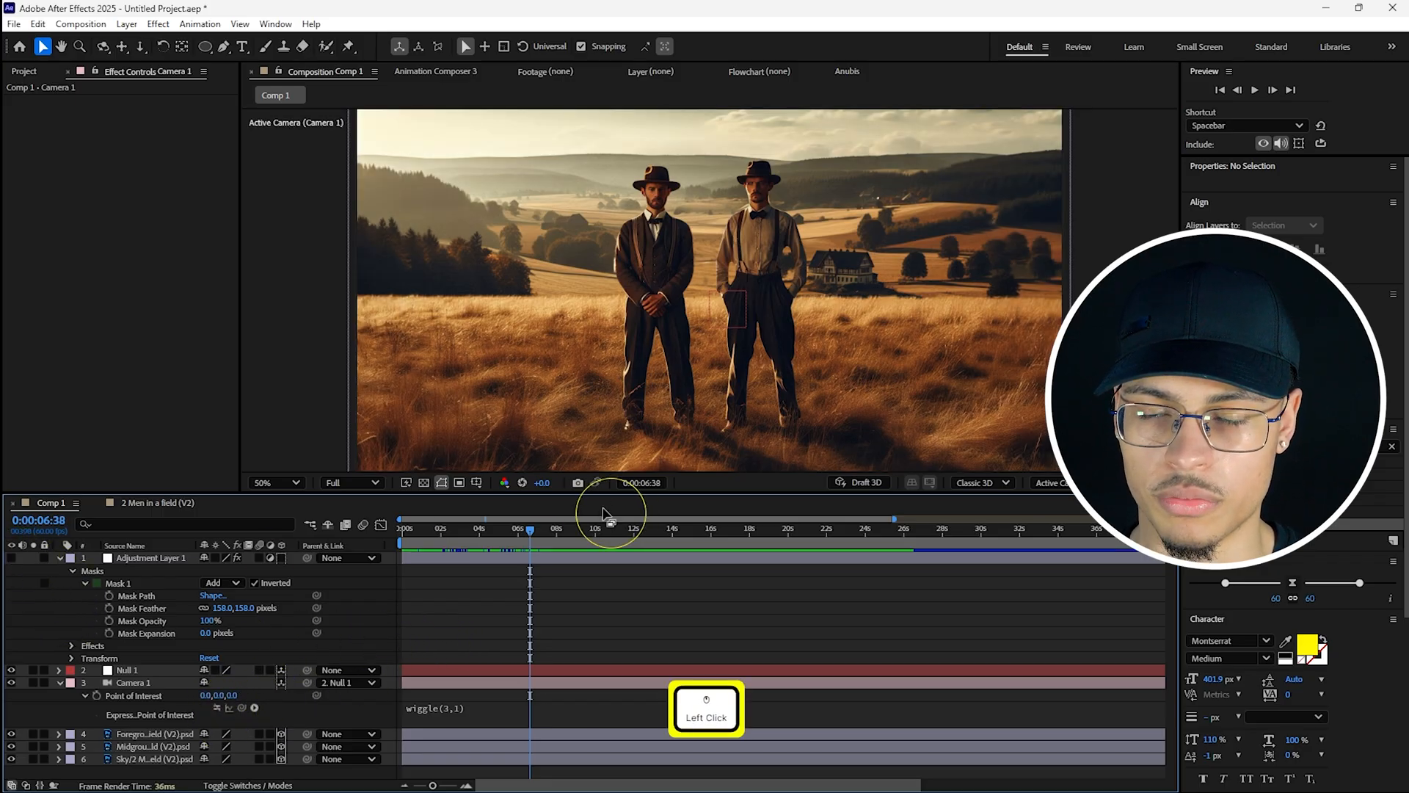
{"action": "left_click", "coordinate": [328, 71]}
{"action": "key", "text": "space"}
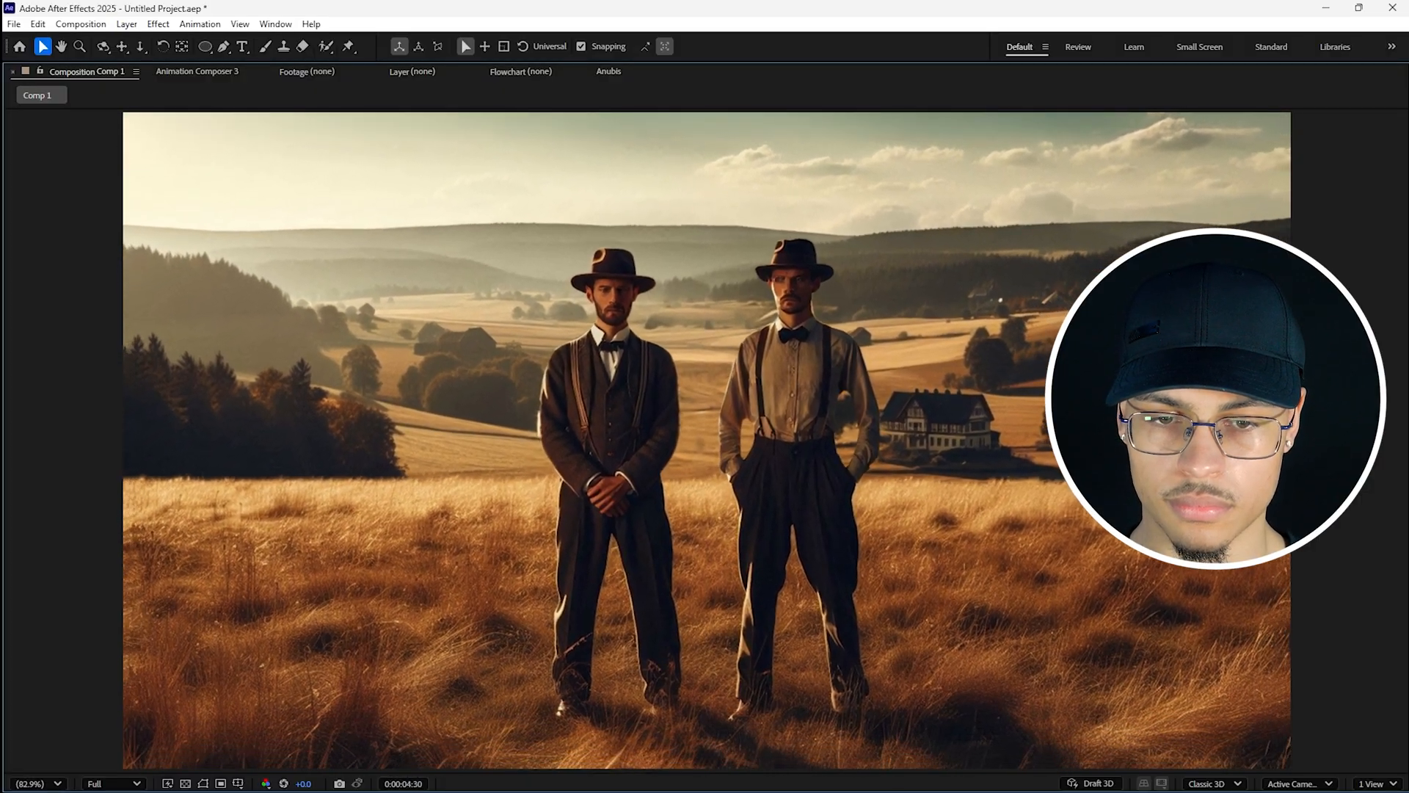
- Show the adjustment layer, re-enable the camera's wiggle expression, and play the finished animation in the maximized composition viewer
{"action": "left_click", "coordinate": [28, 562]}
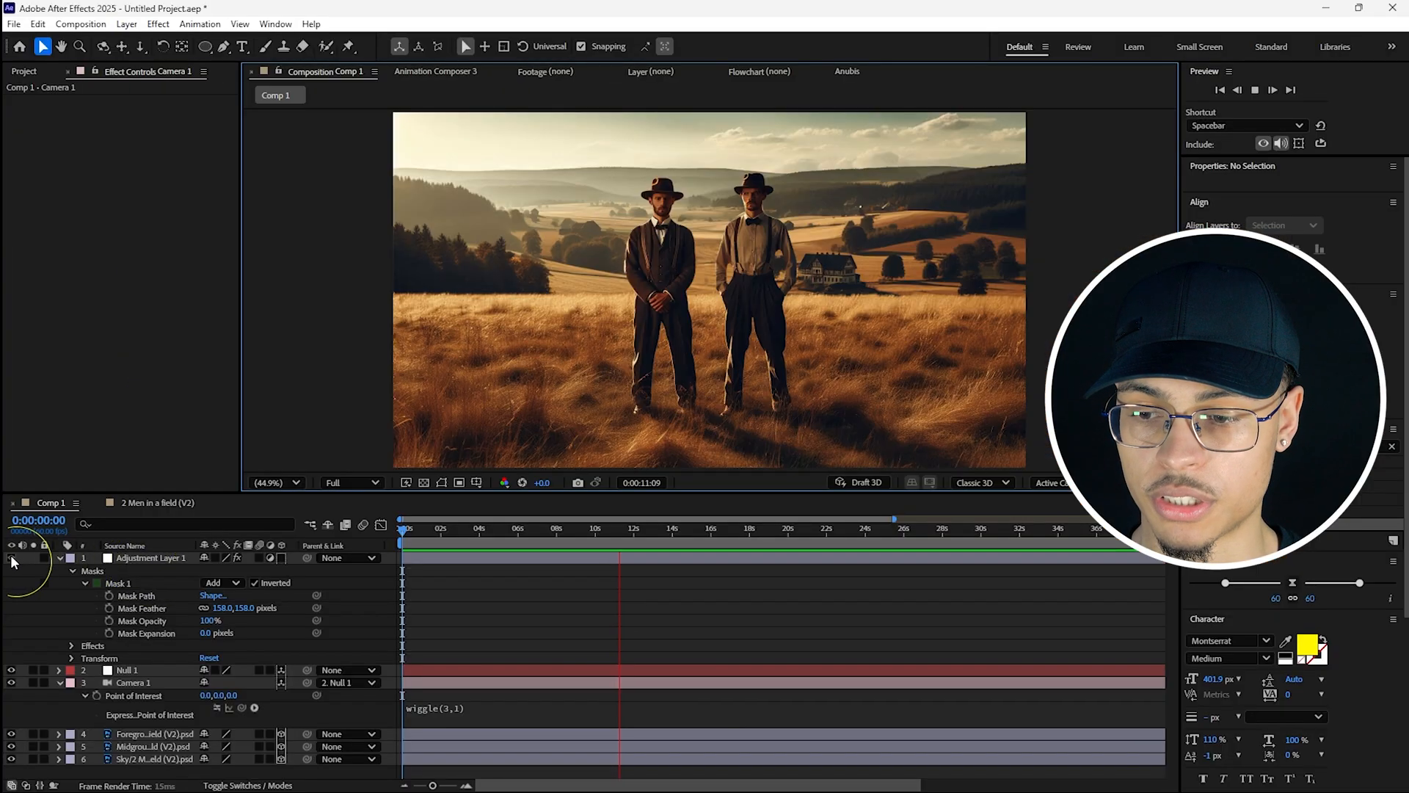
{"action": "left_click", "coordinate": [64, 784]}
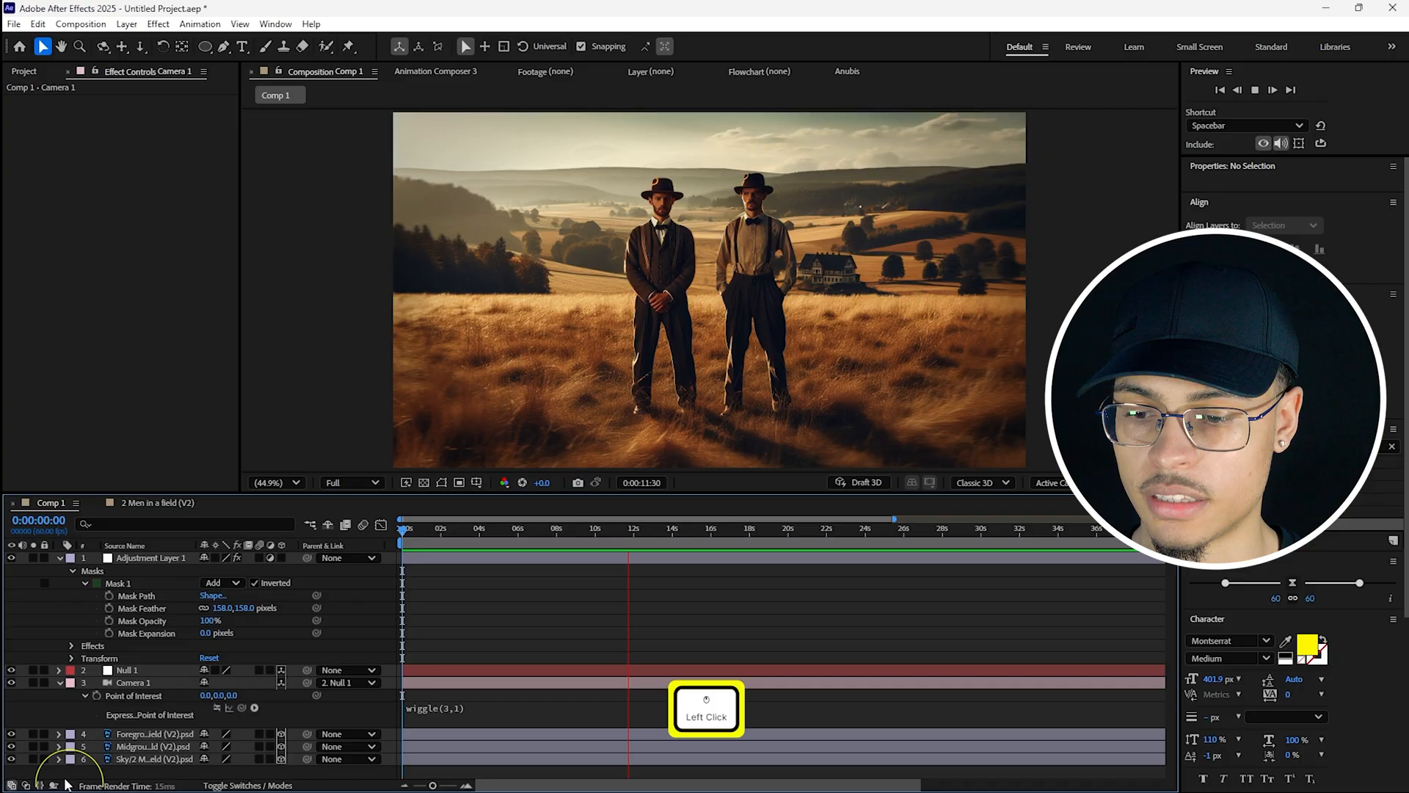
{"action": "left_click", "coordinate": [279, 257]}
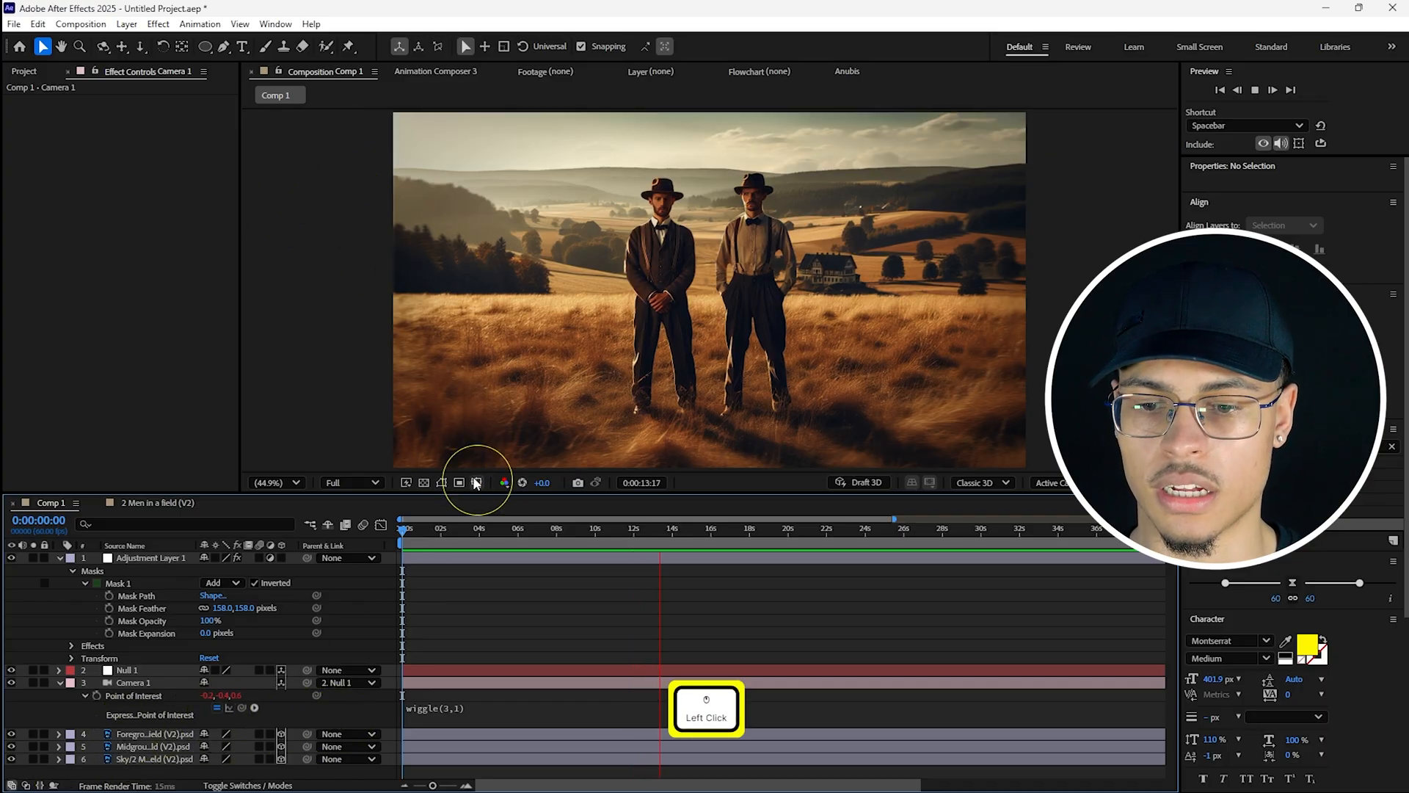
{"action": "key", "text": "space"}
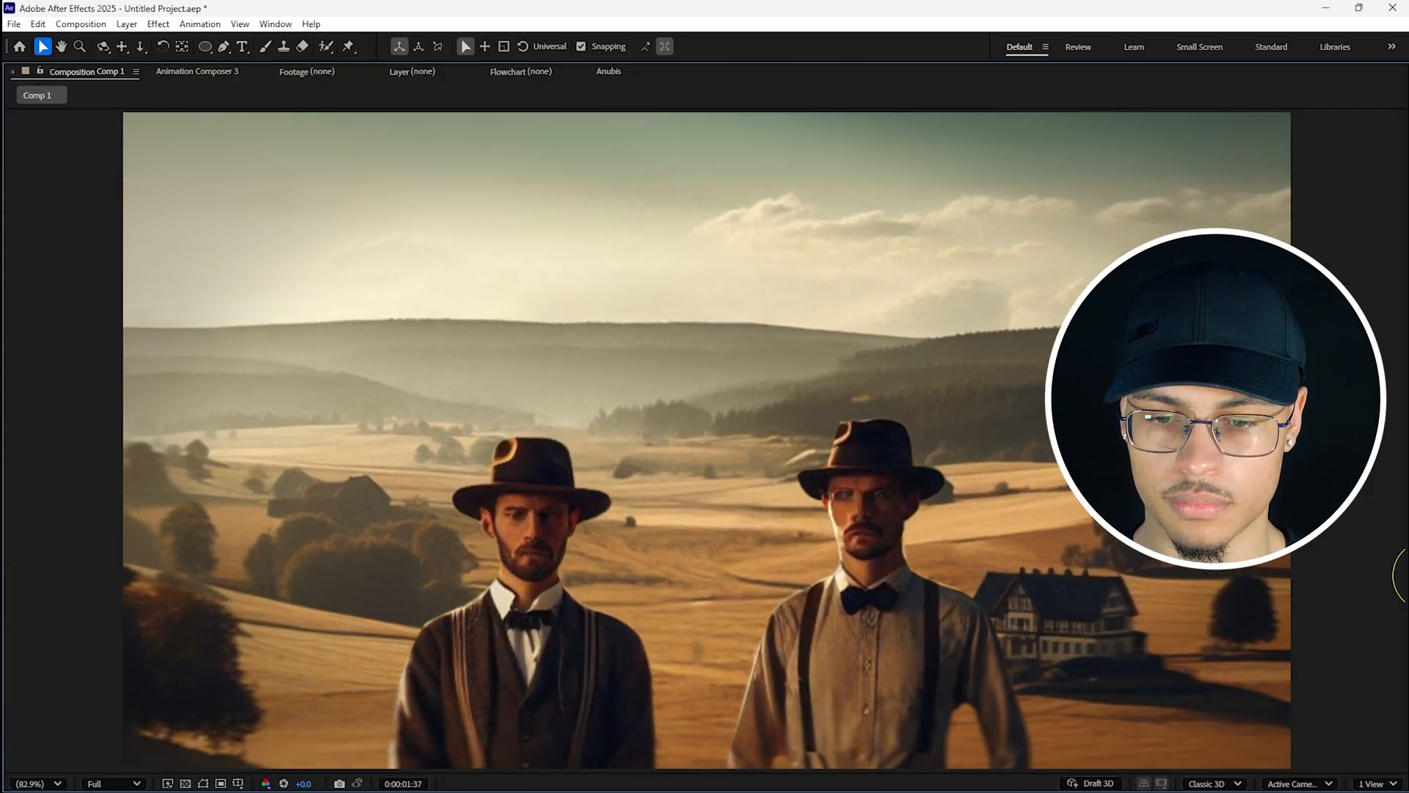